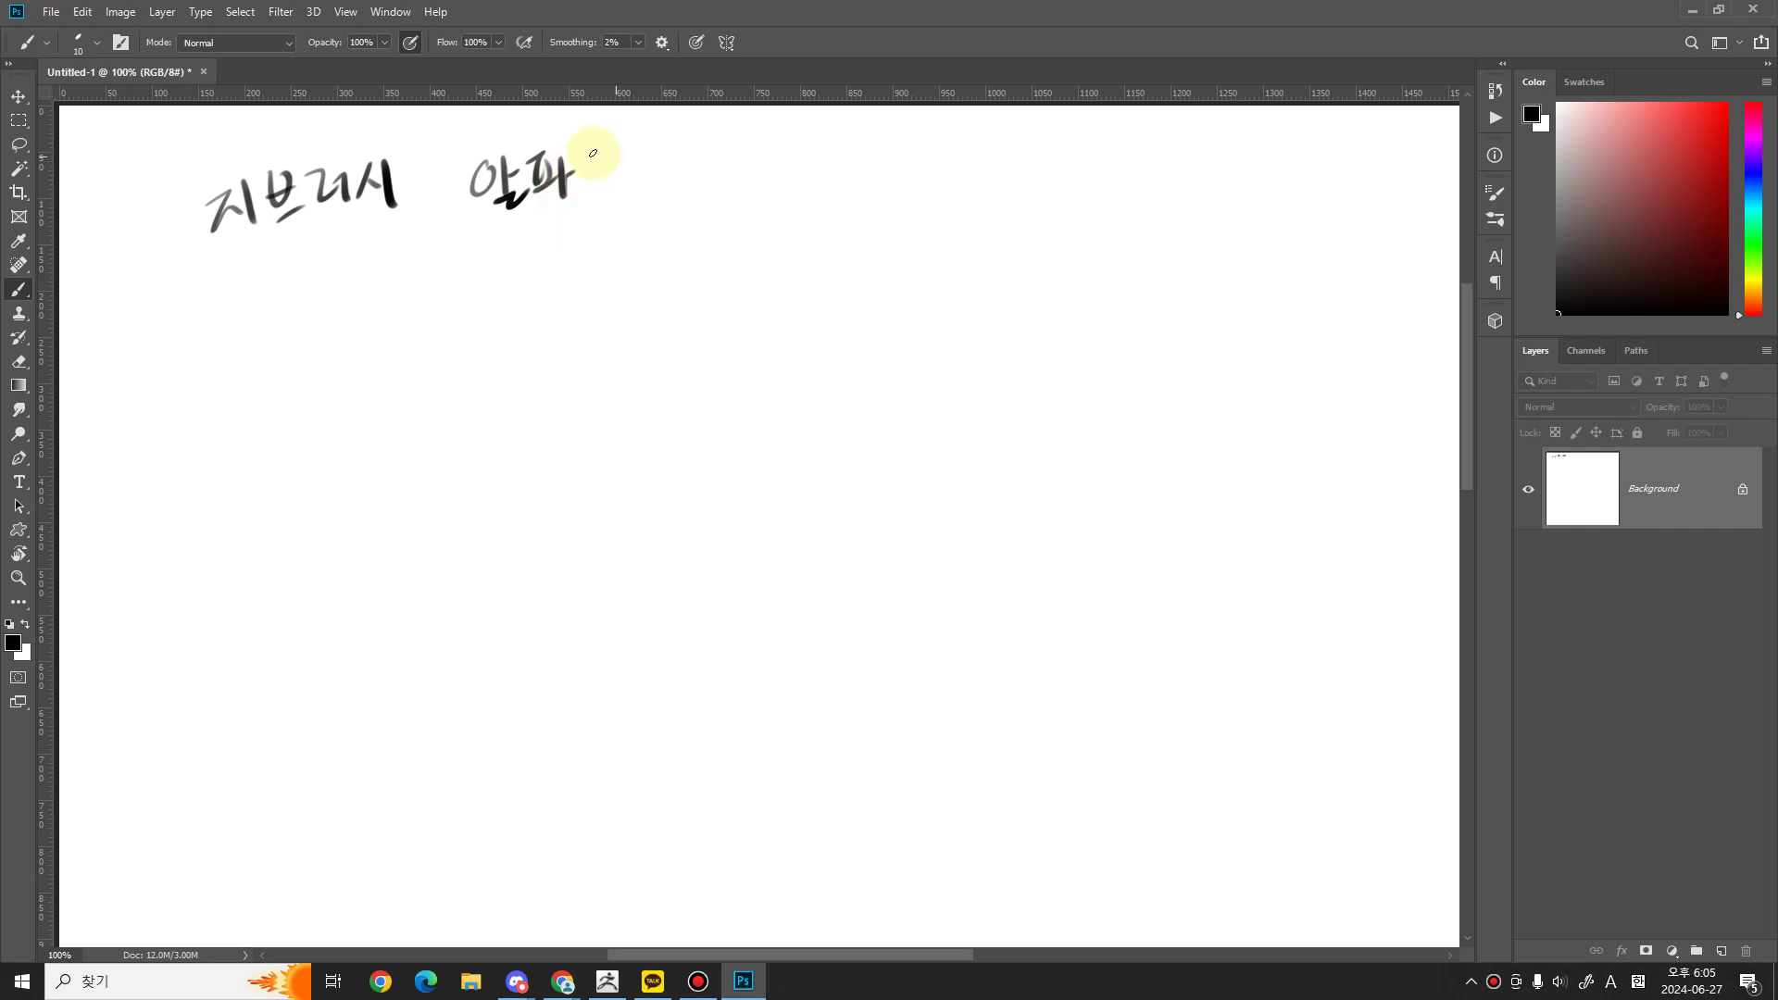
# Step: Finish the handwritten heading "지브러시 알파 활용." and underline the word "알파"
pyautogui.moveTo(613, 180); pyautogui.dragTo(651, 187)
pyautogui.click(694, 177)
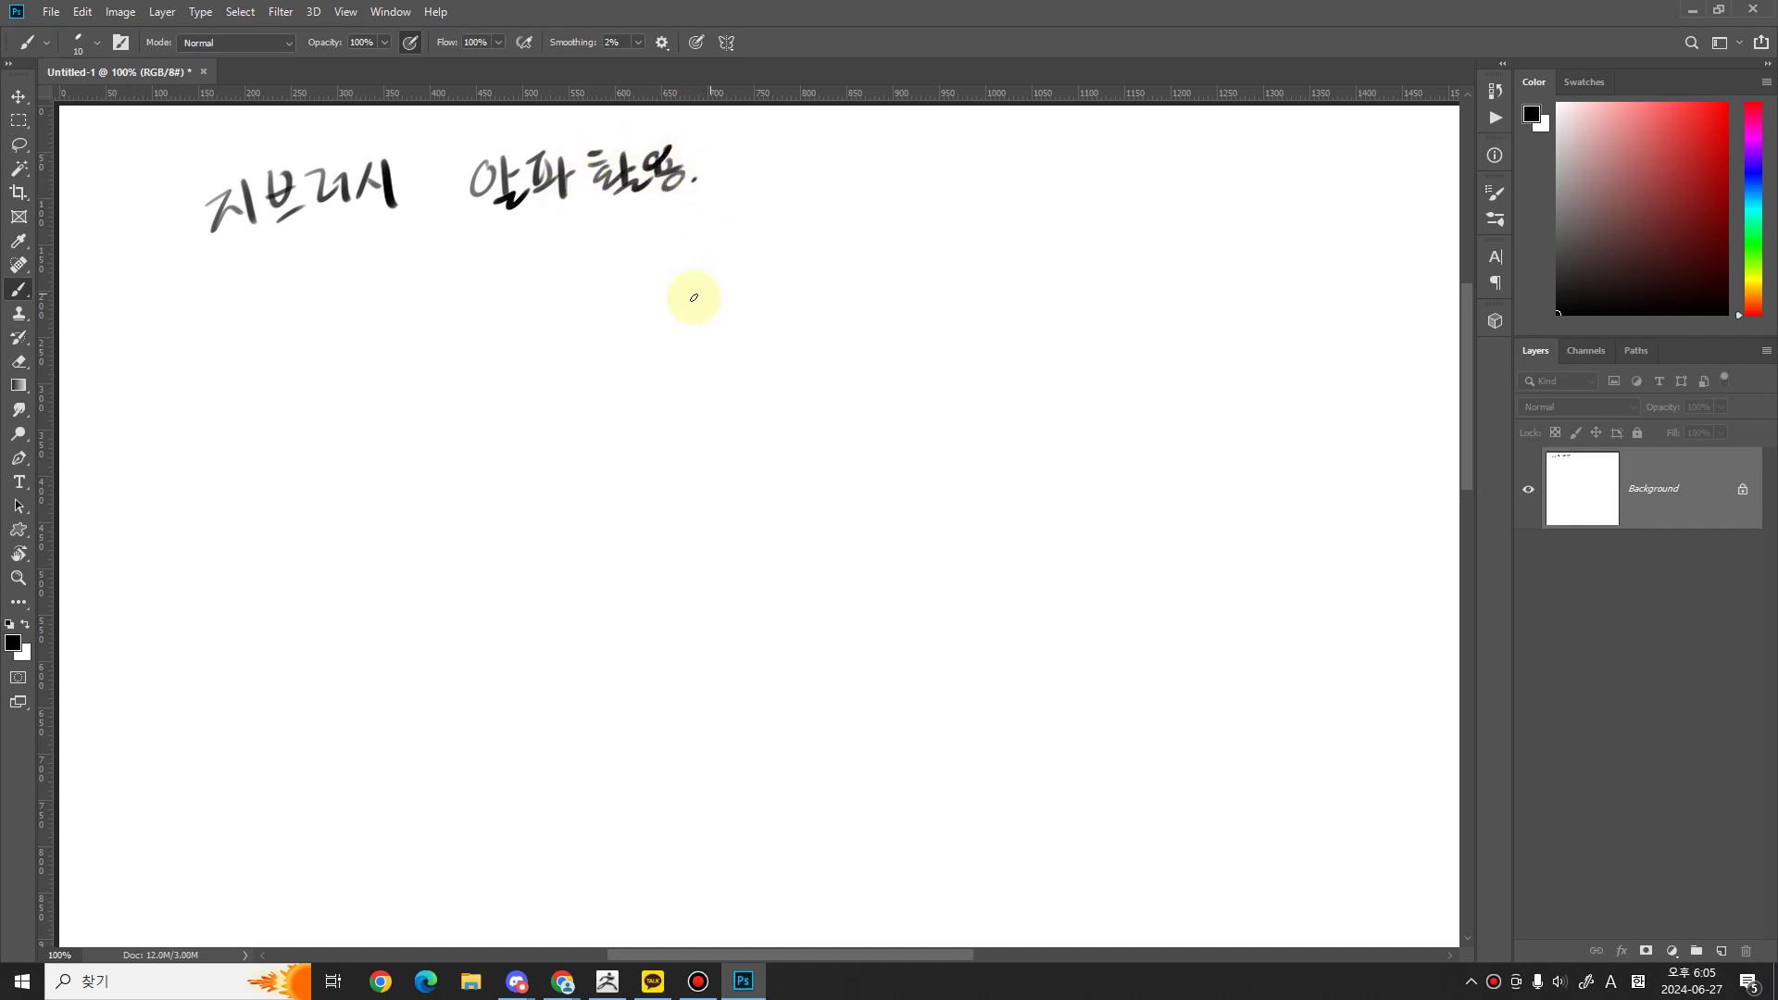
pyautogui.moveTo(478, 215); pyautogui.dragTo(584, 198)
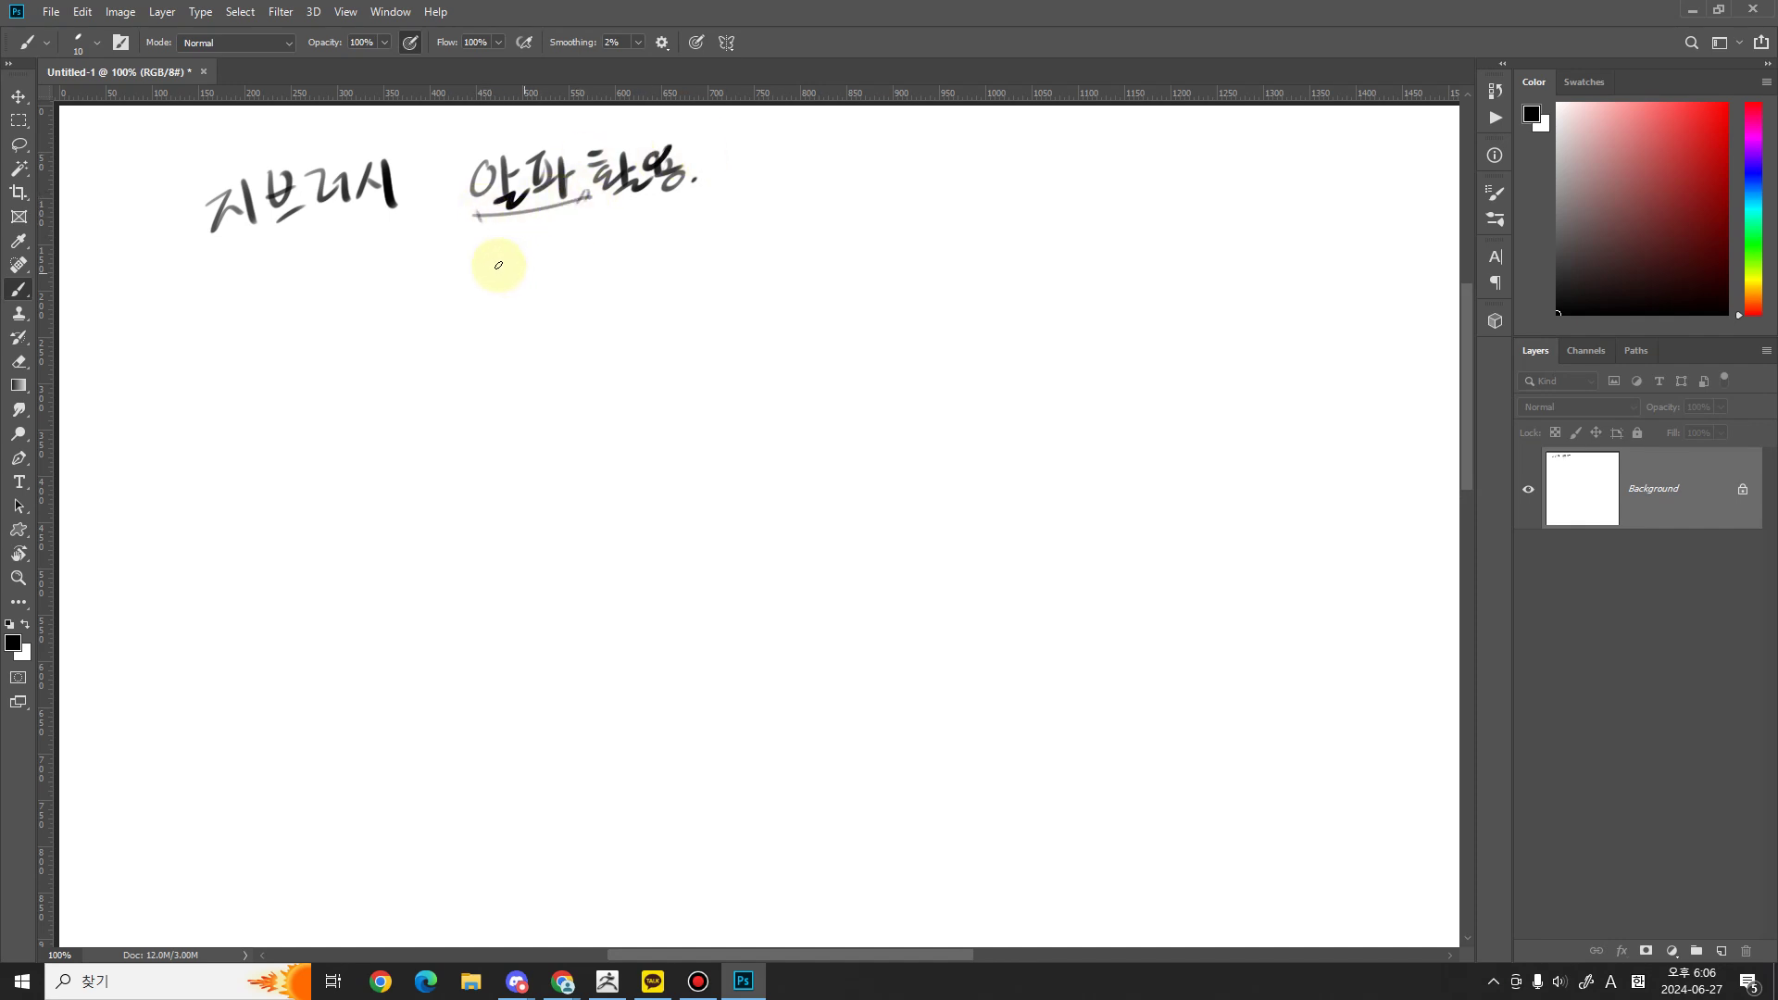
# Step: Handwrite the note "(= 마스크)" beneath the underlined word "알파"
pyautogui.moveTo(503, 220)
pyautogui.mouseDown()
pyautogui.moveTo(505, 296)
pyautogui.moveTo(537, 262)
pyautogui.moveTo(564, 265)
pyautogui.mouseUp()
pyautogui.moveTo(562, 232); pyautogui.dragTo(604, 267)
pyautogui.moveTo(604, 248); pyautogui.dragTo(648, 260)
pyautogui.moveTo(613, 269); pyautogui.dragTo(692, 243)
pyautogui.moveTo(653, 269); pyautogui.dragTo(696, 264)
pyautogui.moveTo(712, 196); pyautogui.dragTo(713, 265)
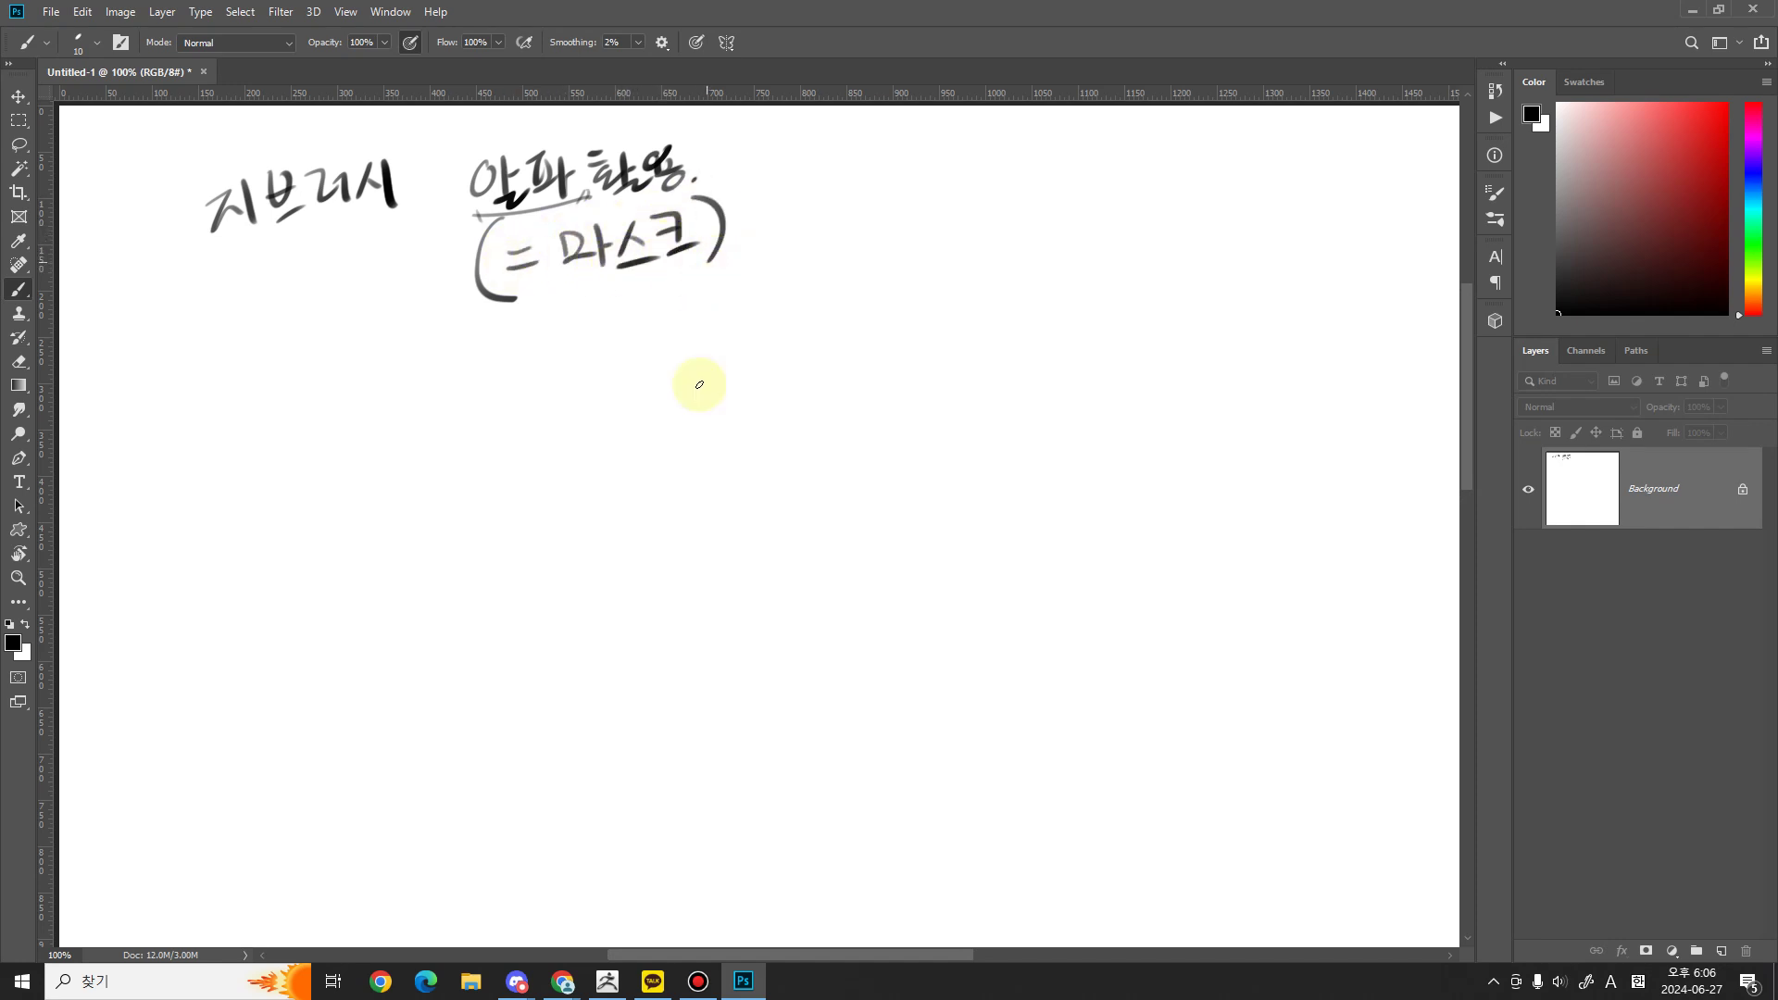
# Step: Switch to ZBrush and convert the sphere primitive to a PolyMesh3D
pyautogui.click(615, 980)
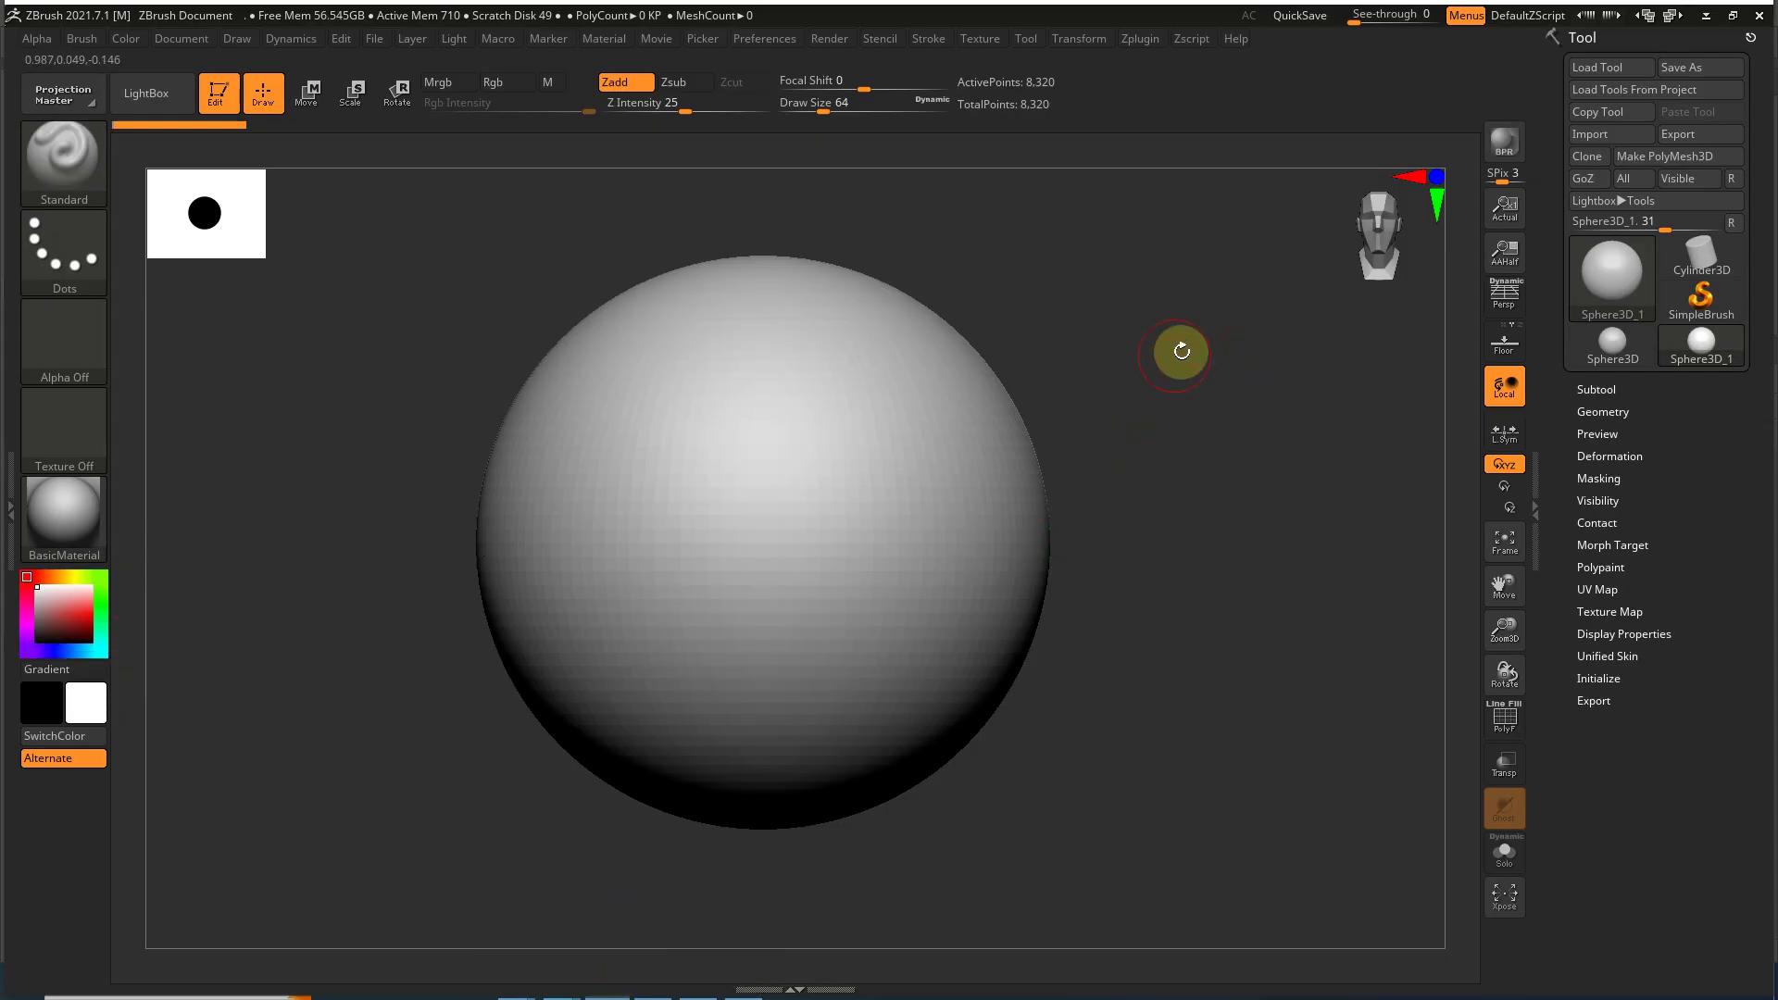
pyautogui.hotkey('ctrl', 'shift')
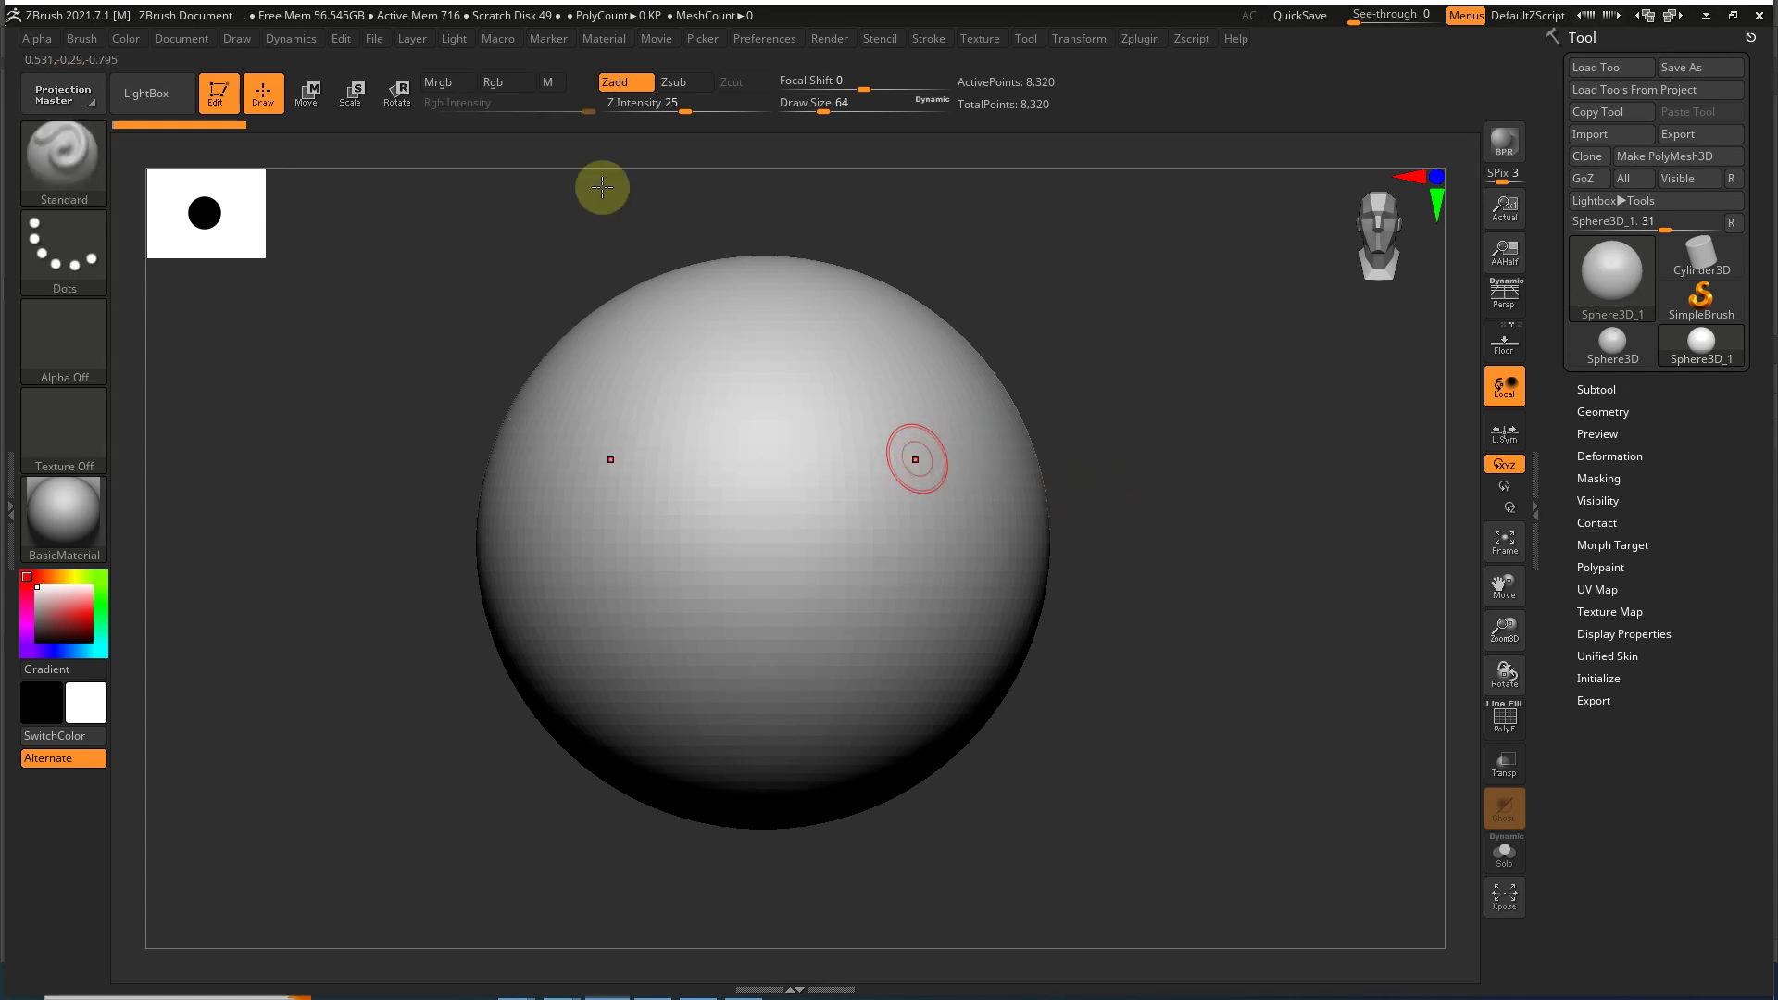
pyautogui.press('ctrl')
pyautogui.keyDown('ctrl'); pyautogui.click(905, 364); pyautogui.keyUp('ctrl')
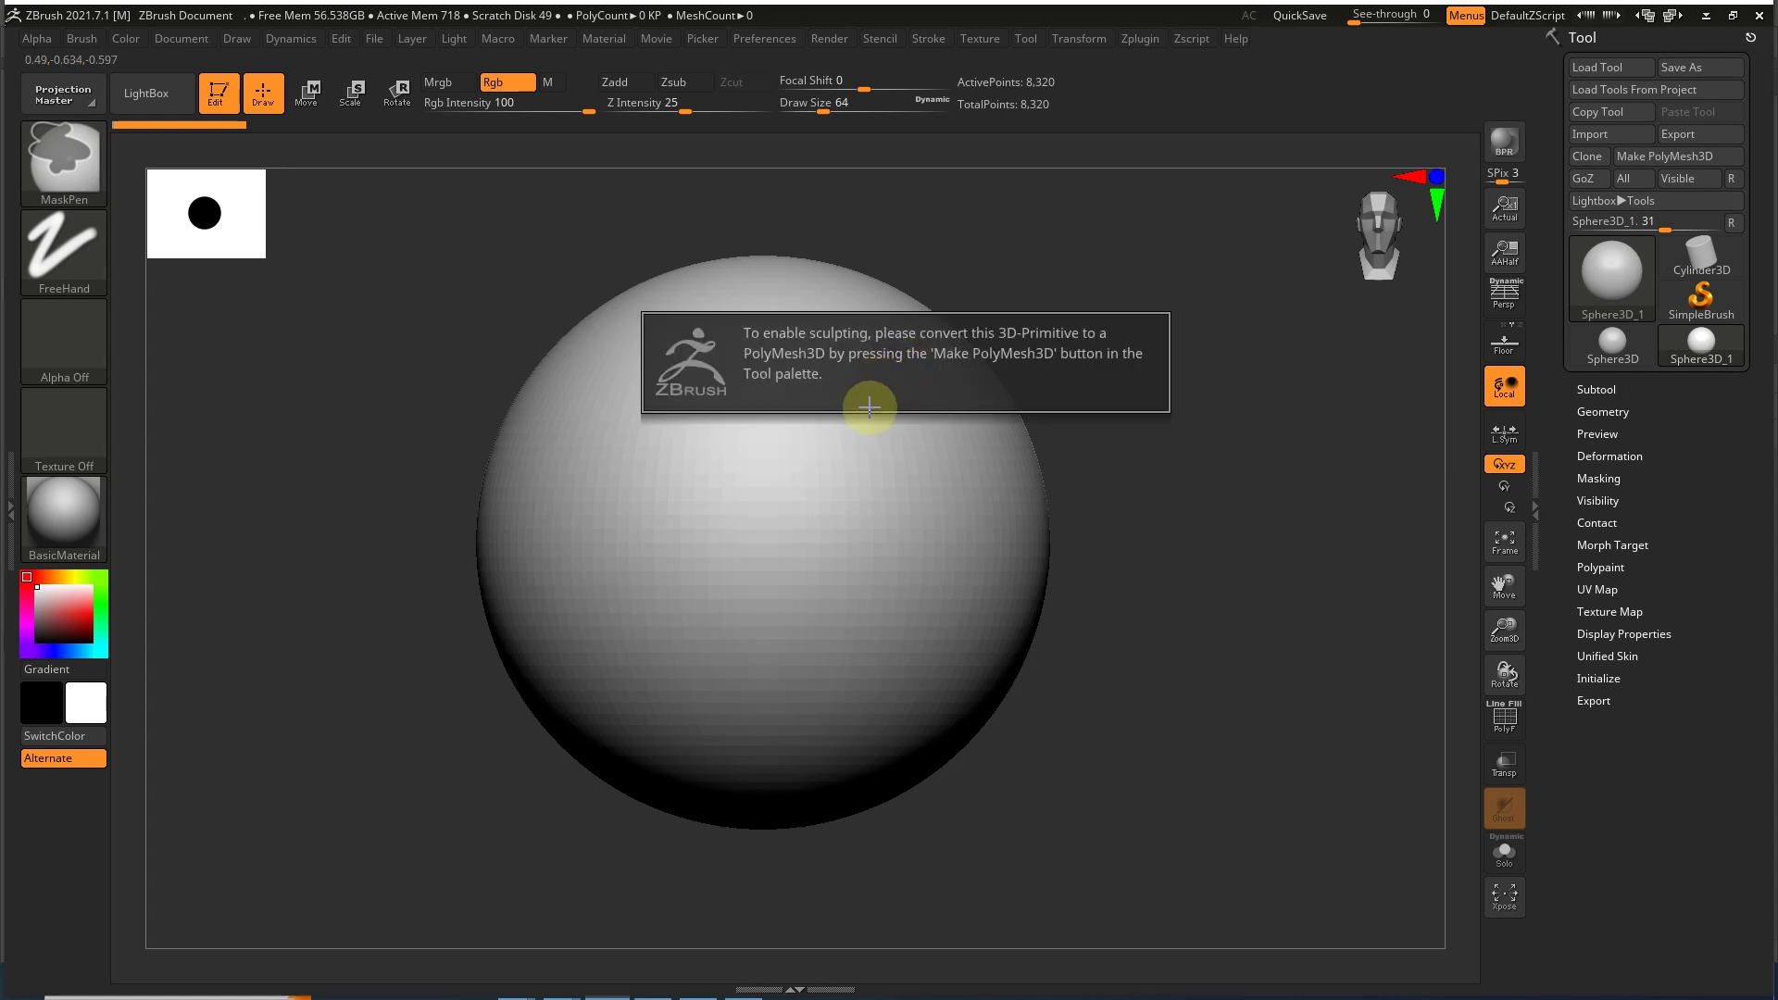
pyautogui.click(1680, 157)
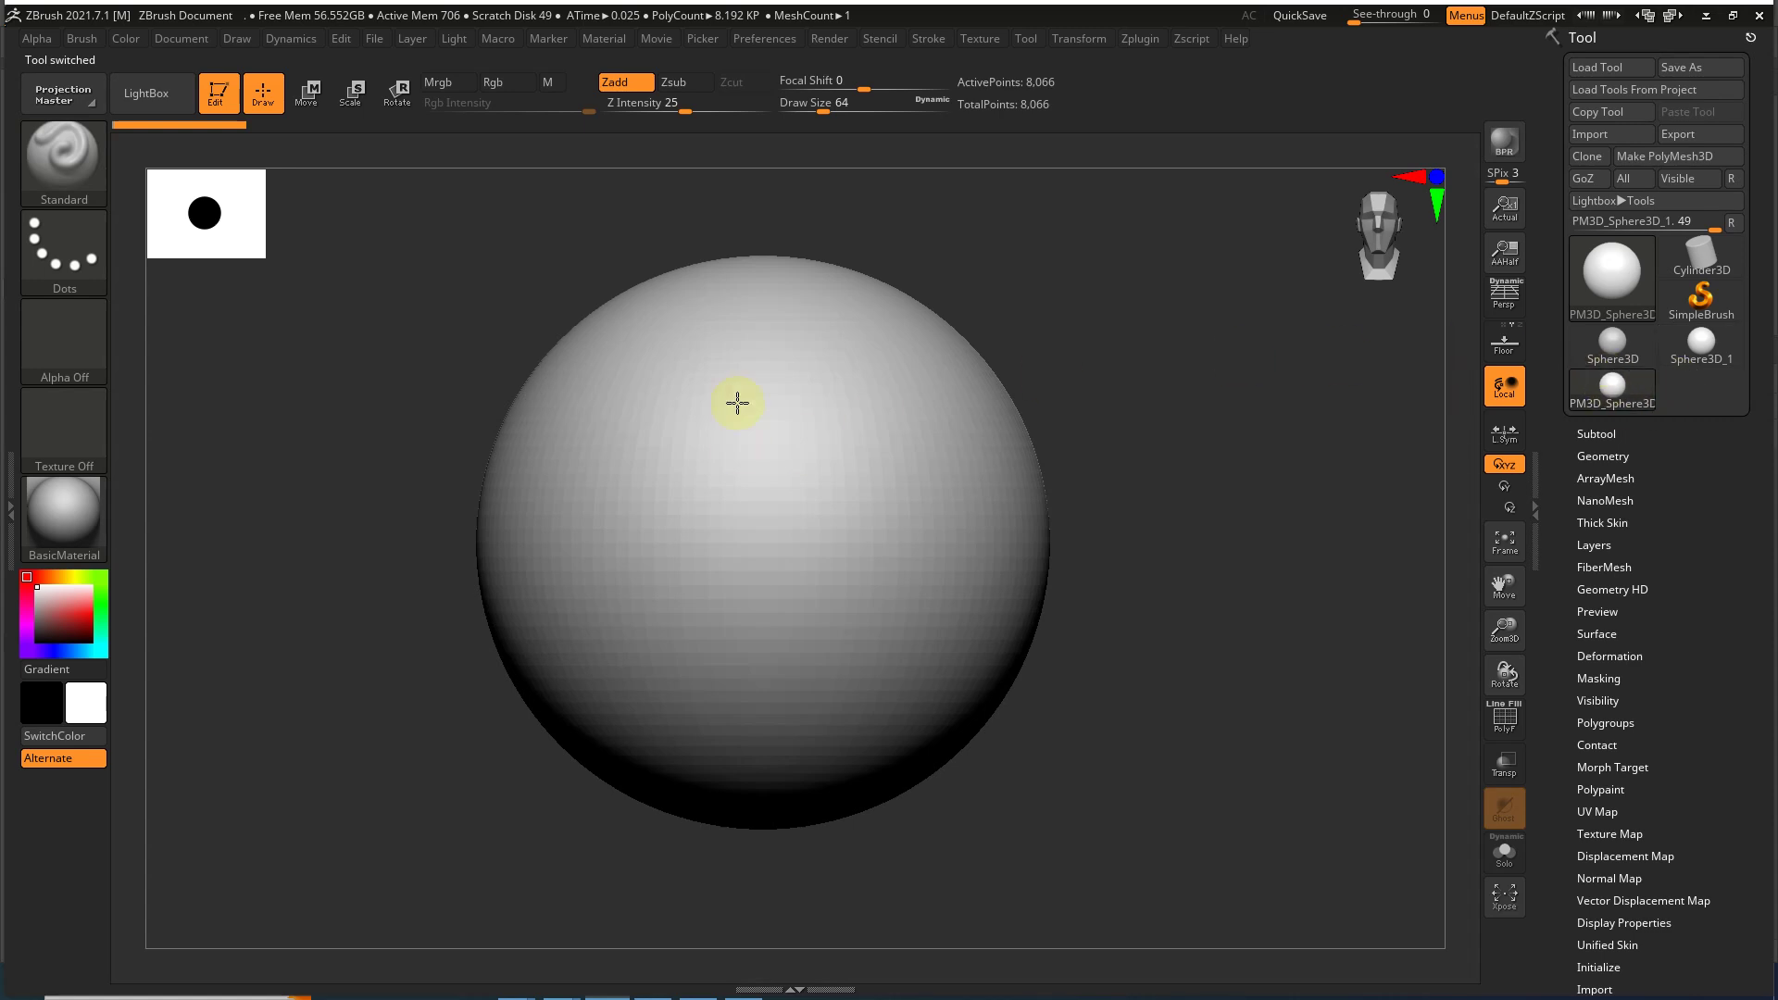
# Step: Paint two symmetrical round eye masks on the upper front of the sphere with the MaskPen brush
pyautogui.press('ctrl')
pyautogui.moveTo(887, 362)
pyautogui.keyDown('ctrl'); pyautogui.mouseDown()
pyautogui.moveTo(873, 428)
pyautogui.moveTo(924, 398)
pyautogui.moveTo(881, 369)
pyautogui.moveTo(904, 369)
pyautogui.moveTo(852, 370)
pyautogui.moveTo(873, 448)
pyautogui.moveTo(933, 413)
pyautogui.moveTo(926, 371)
pyautogui.moveTo(932, 417)
pyautogui.moveTo(865, 425)
pyautogui.moveTo(853, 370)
pyautogui.moveTo(850, 412)
pyautogui.moveTo(914, 435)
pyautogui.mouseUp(); pyautogui.keyUp('ctrl')
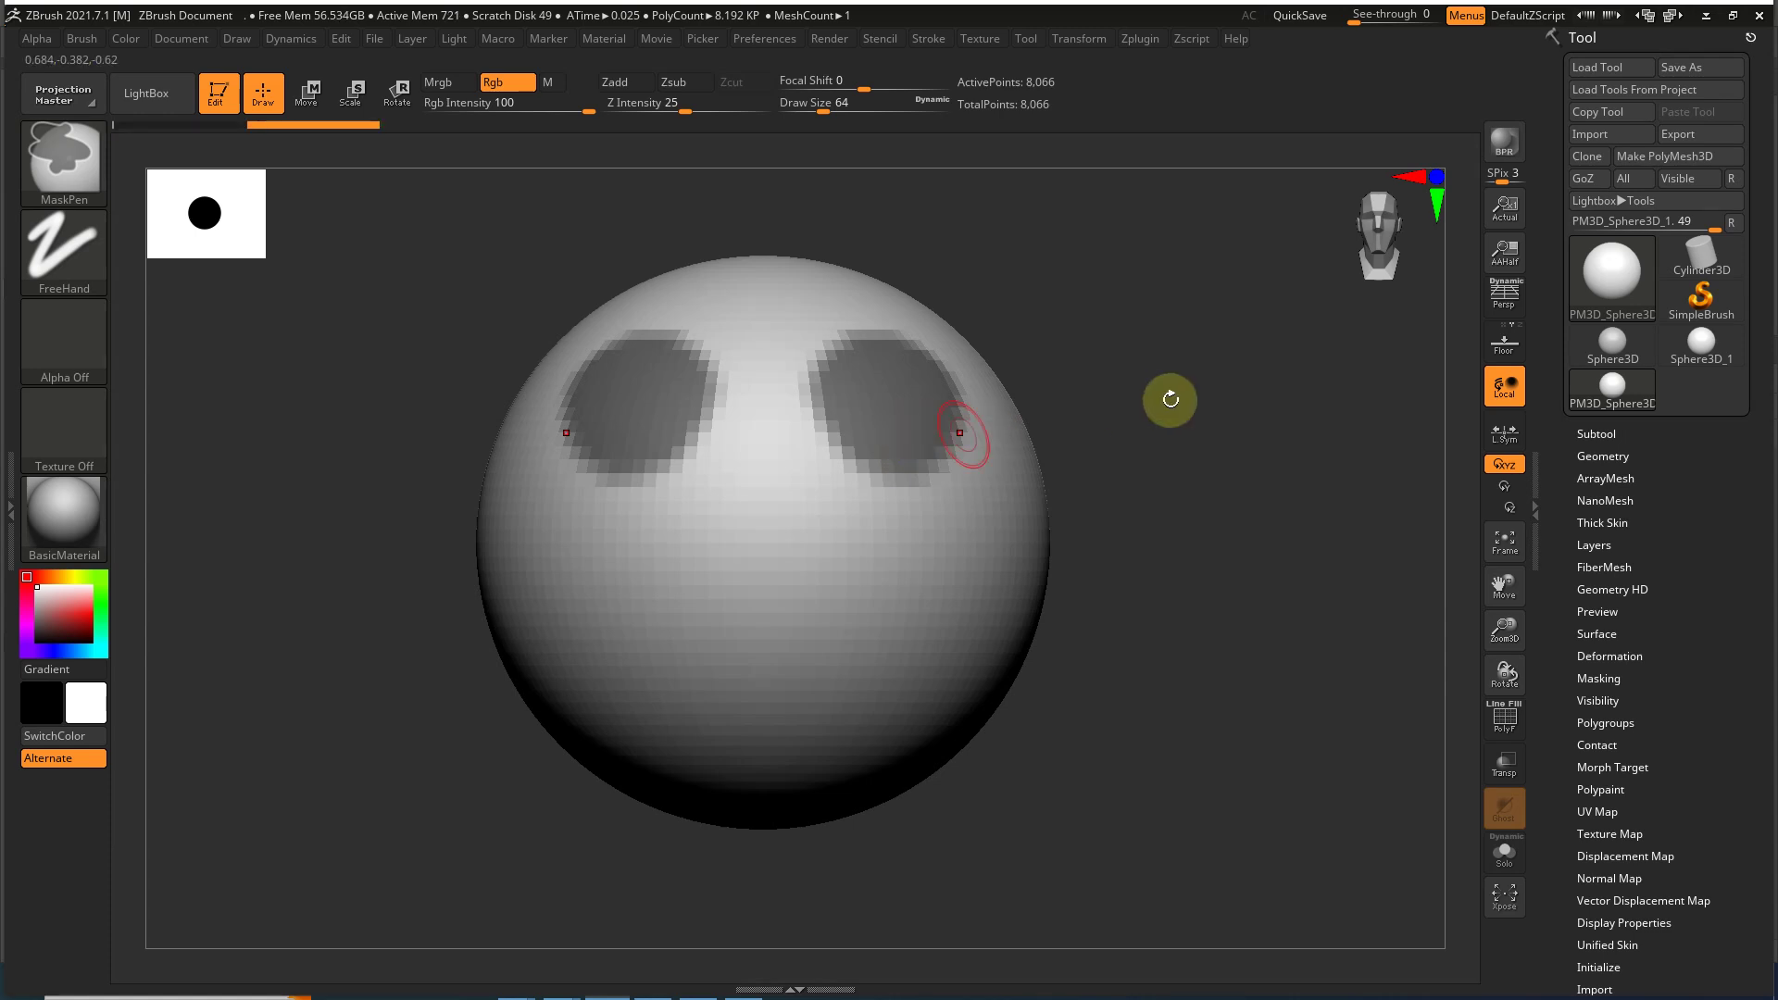
pyautogui.moveTo(1169, 400); pyautogui.dragTo(1148, 426)
pyautogui.moveTo(1190, 318); pyautogui.dragTo(1202, 309)
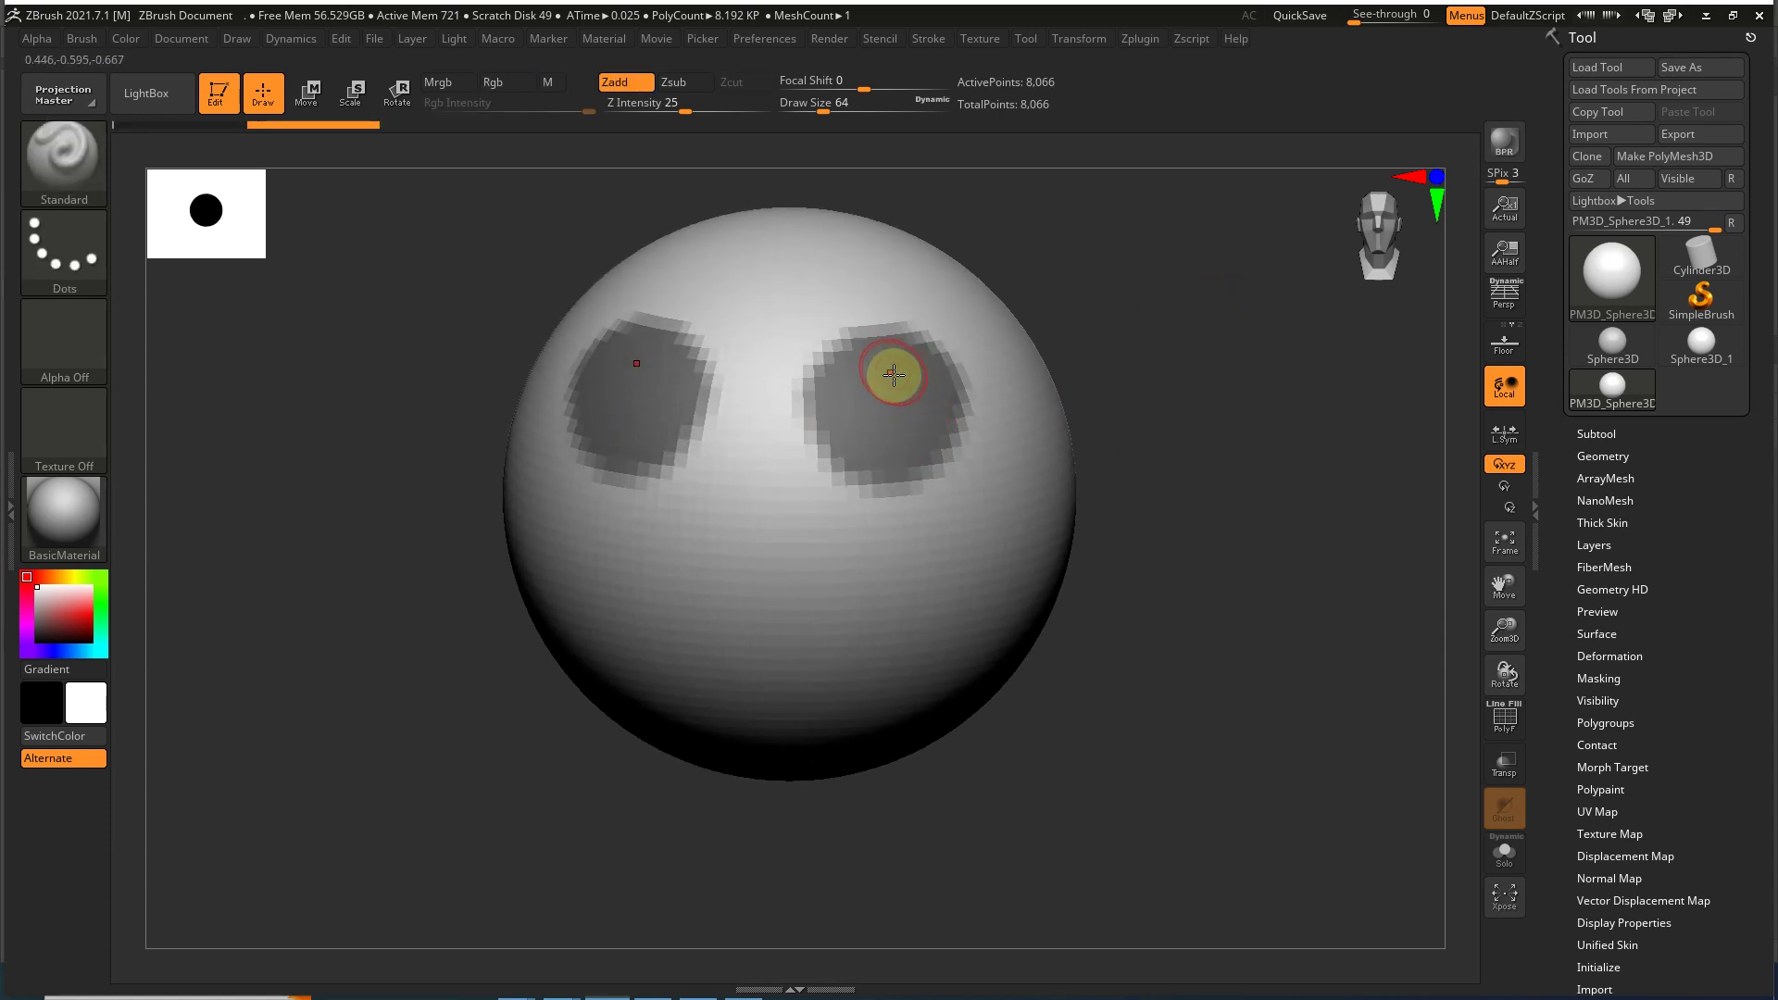
# Step: Sculpt raised rims around the masked eye circles with the Standard brush at a draw size of about 145
pyautogui.press('s')
pyautogui.moveTo(941, 397); pyautogui.dragTo(953, 401)
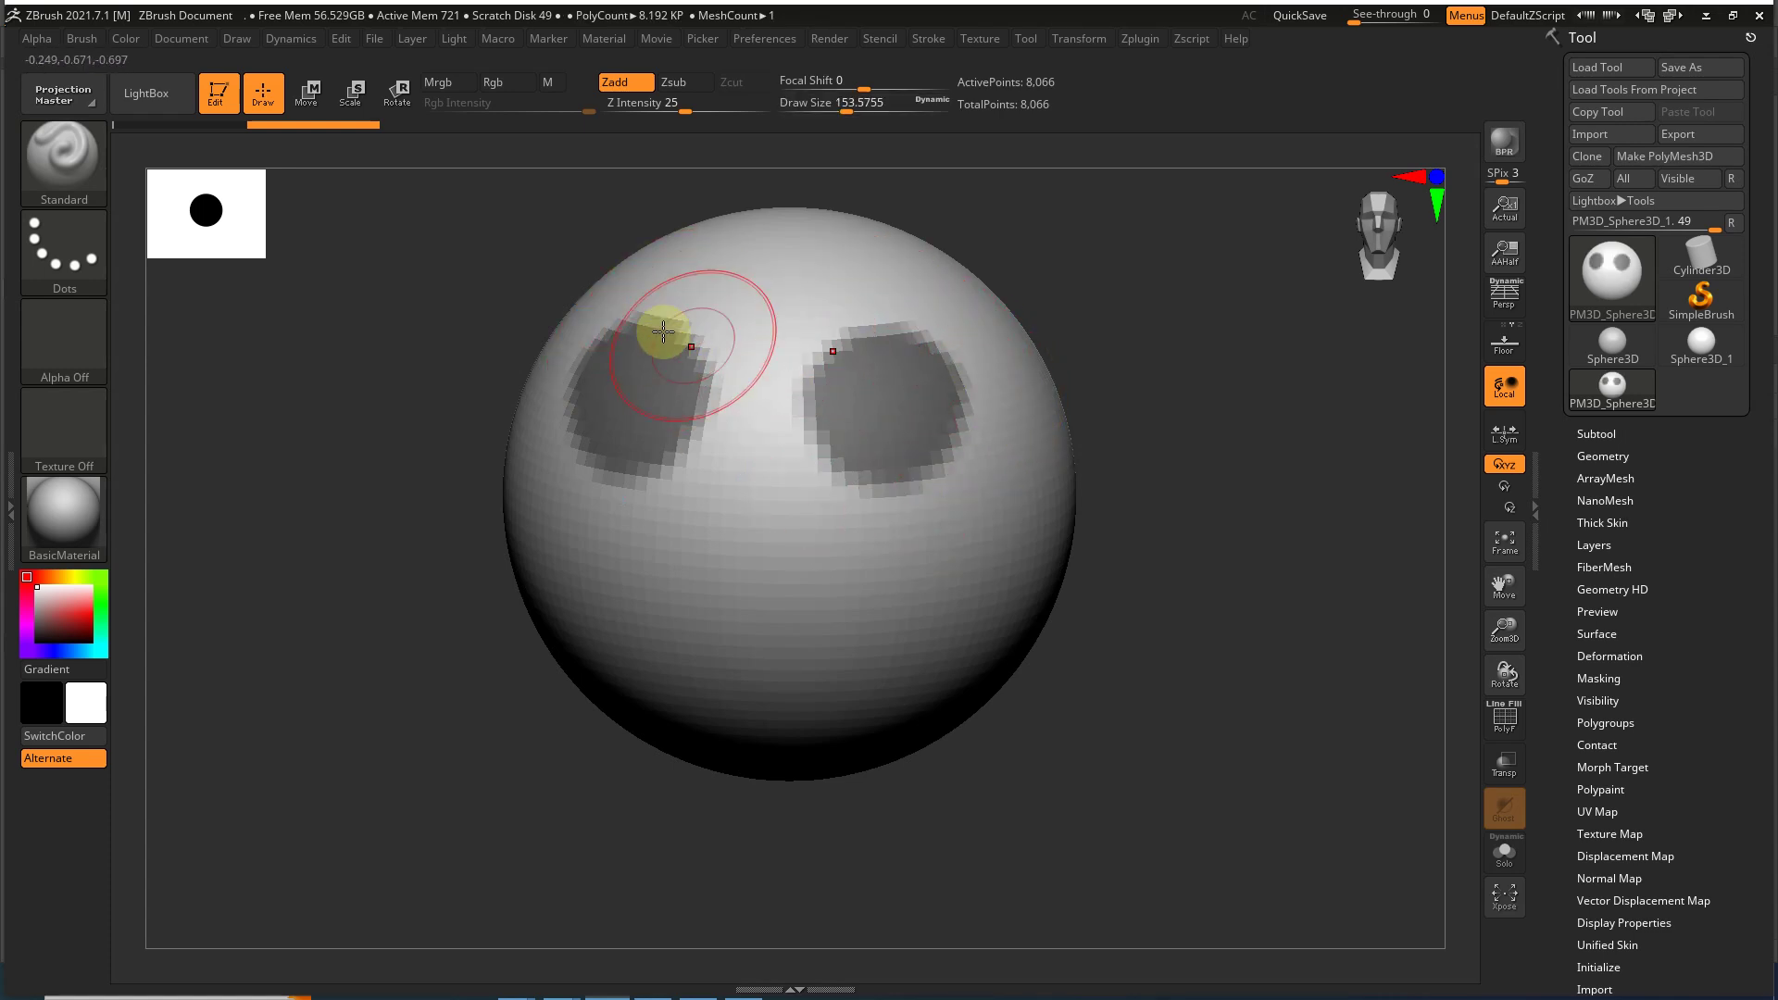
pyautogui.press('s')
pyautogui.moveTo(814, 361)
pyautogui.mouseDown()
pyautogui.moveTo(813, 444)
pyautogui.moveTo(869, 476)
pyautogui.moveTo(944, 453)
pyautogui.moveTo(966, 379)
pyautogui.moveTo(913, 325)
pyautogui.moveTo(859, 332)
pyautogui.mouseUp()
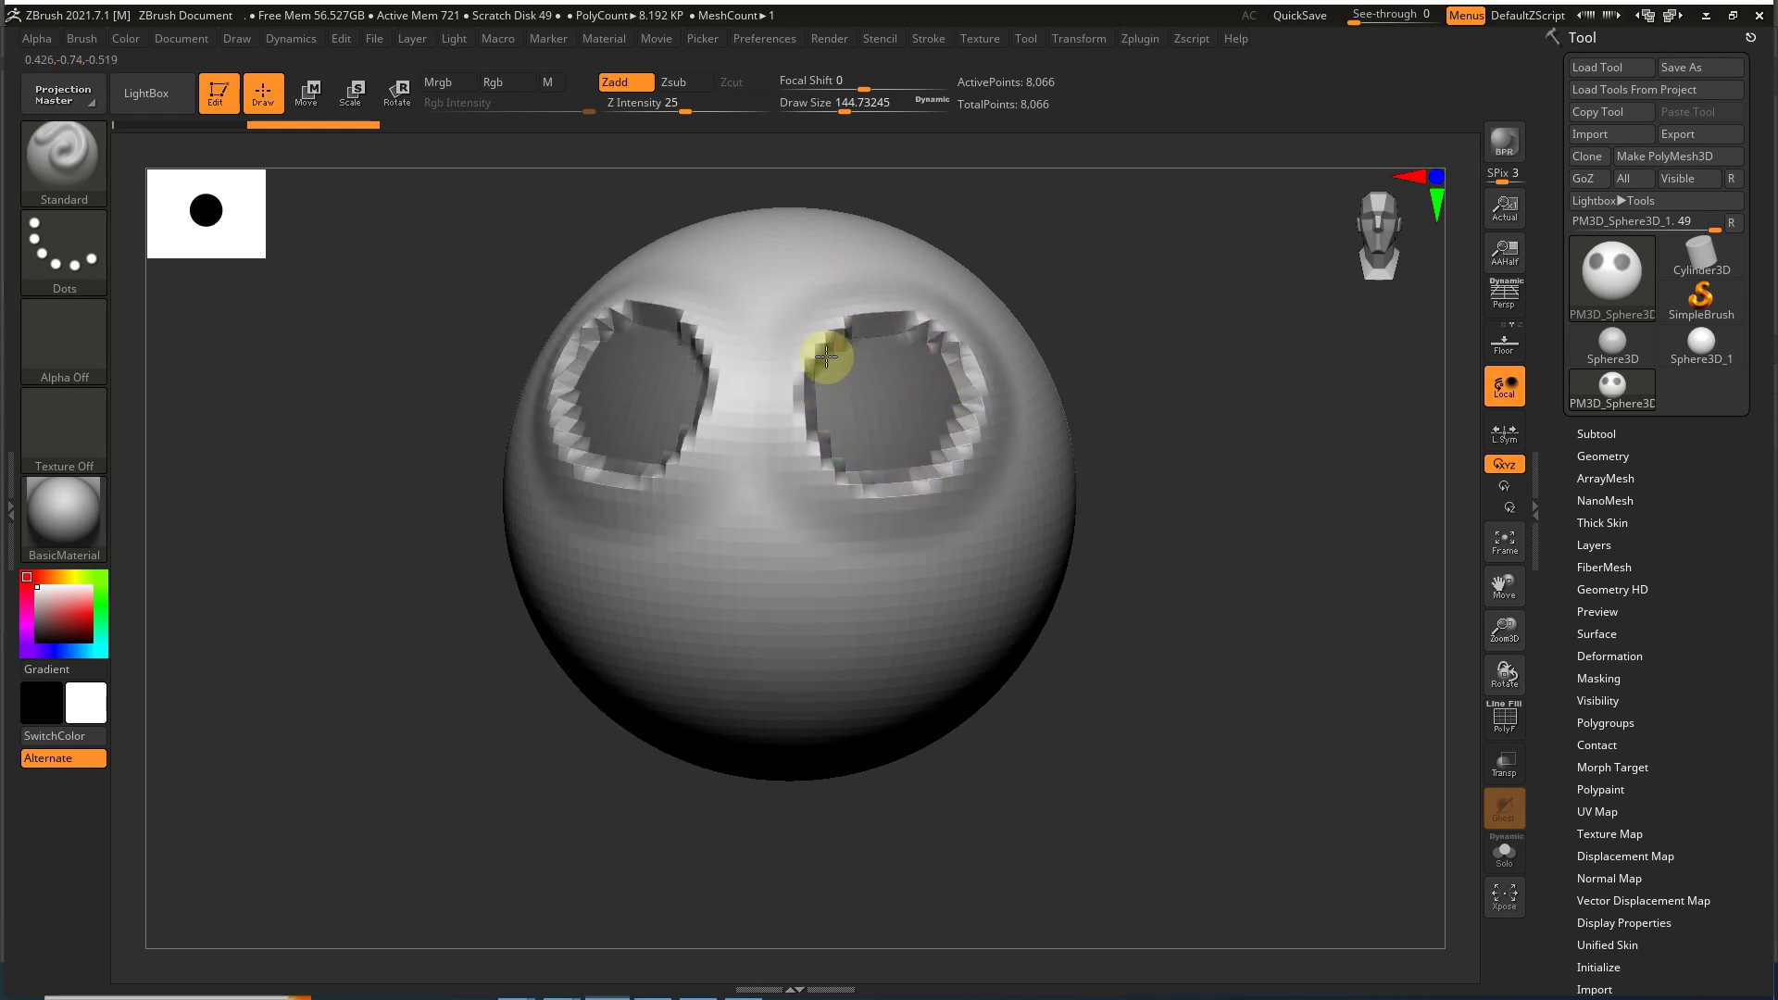
pyautogui.moveTo(1179, 361); pyautogui.dragTo(1044, 511)
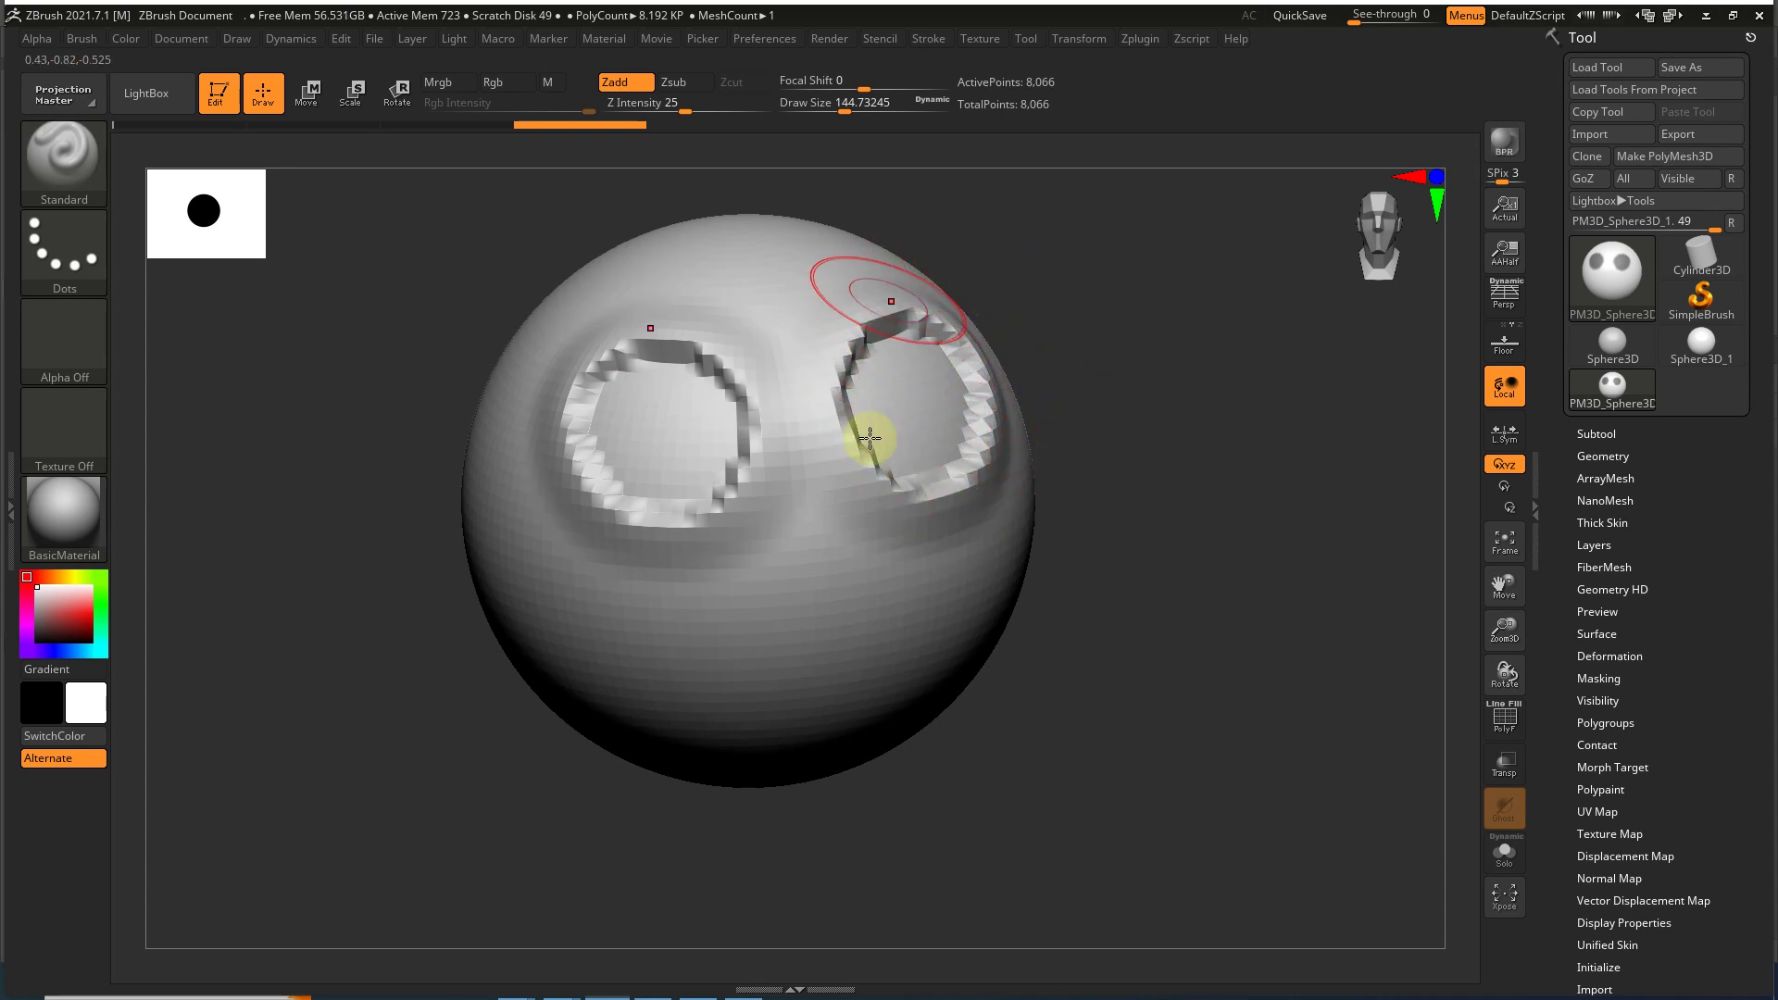
pyautogui.moveTo(1151, 297); pyautogui.dragTo(1131, 330)
pyautogui.keyDown('ctrl'); pyautogui.click(1117, 379); pyautogui.keyUp('ctrl')
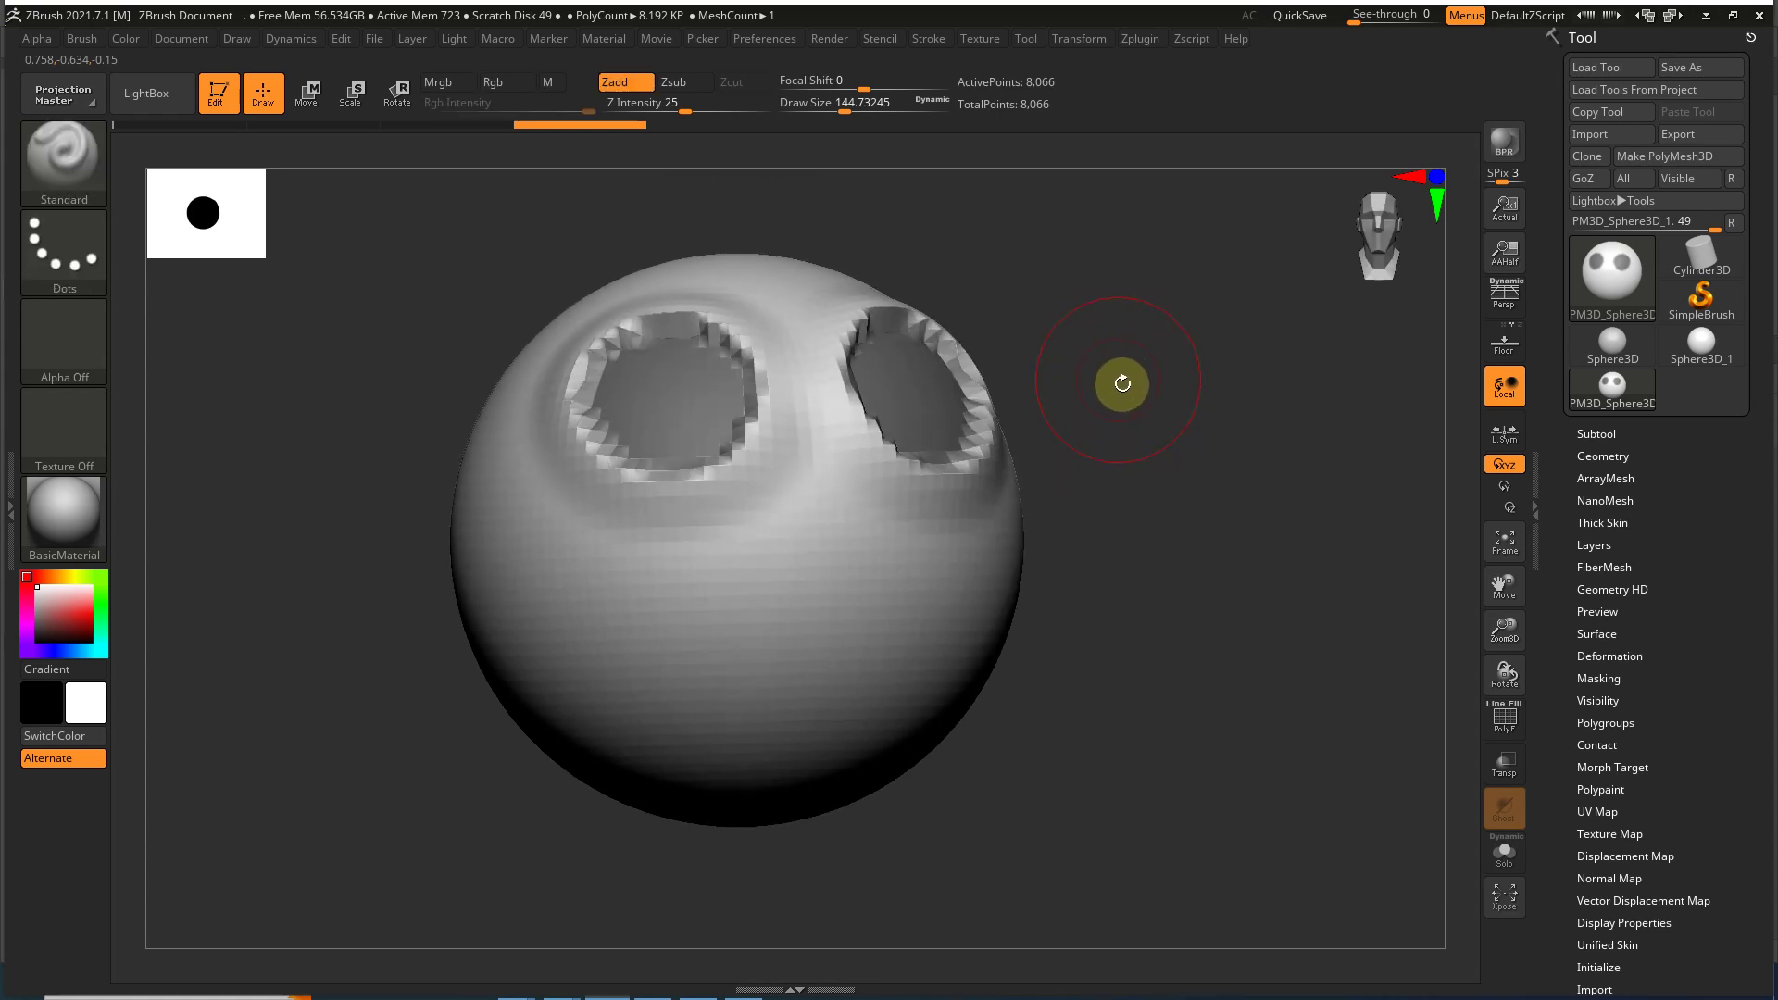
pyautogui.moveTo(1123, 386); pyautogui.dragTo(1115, 385)
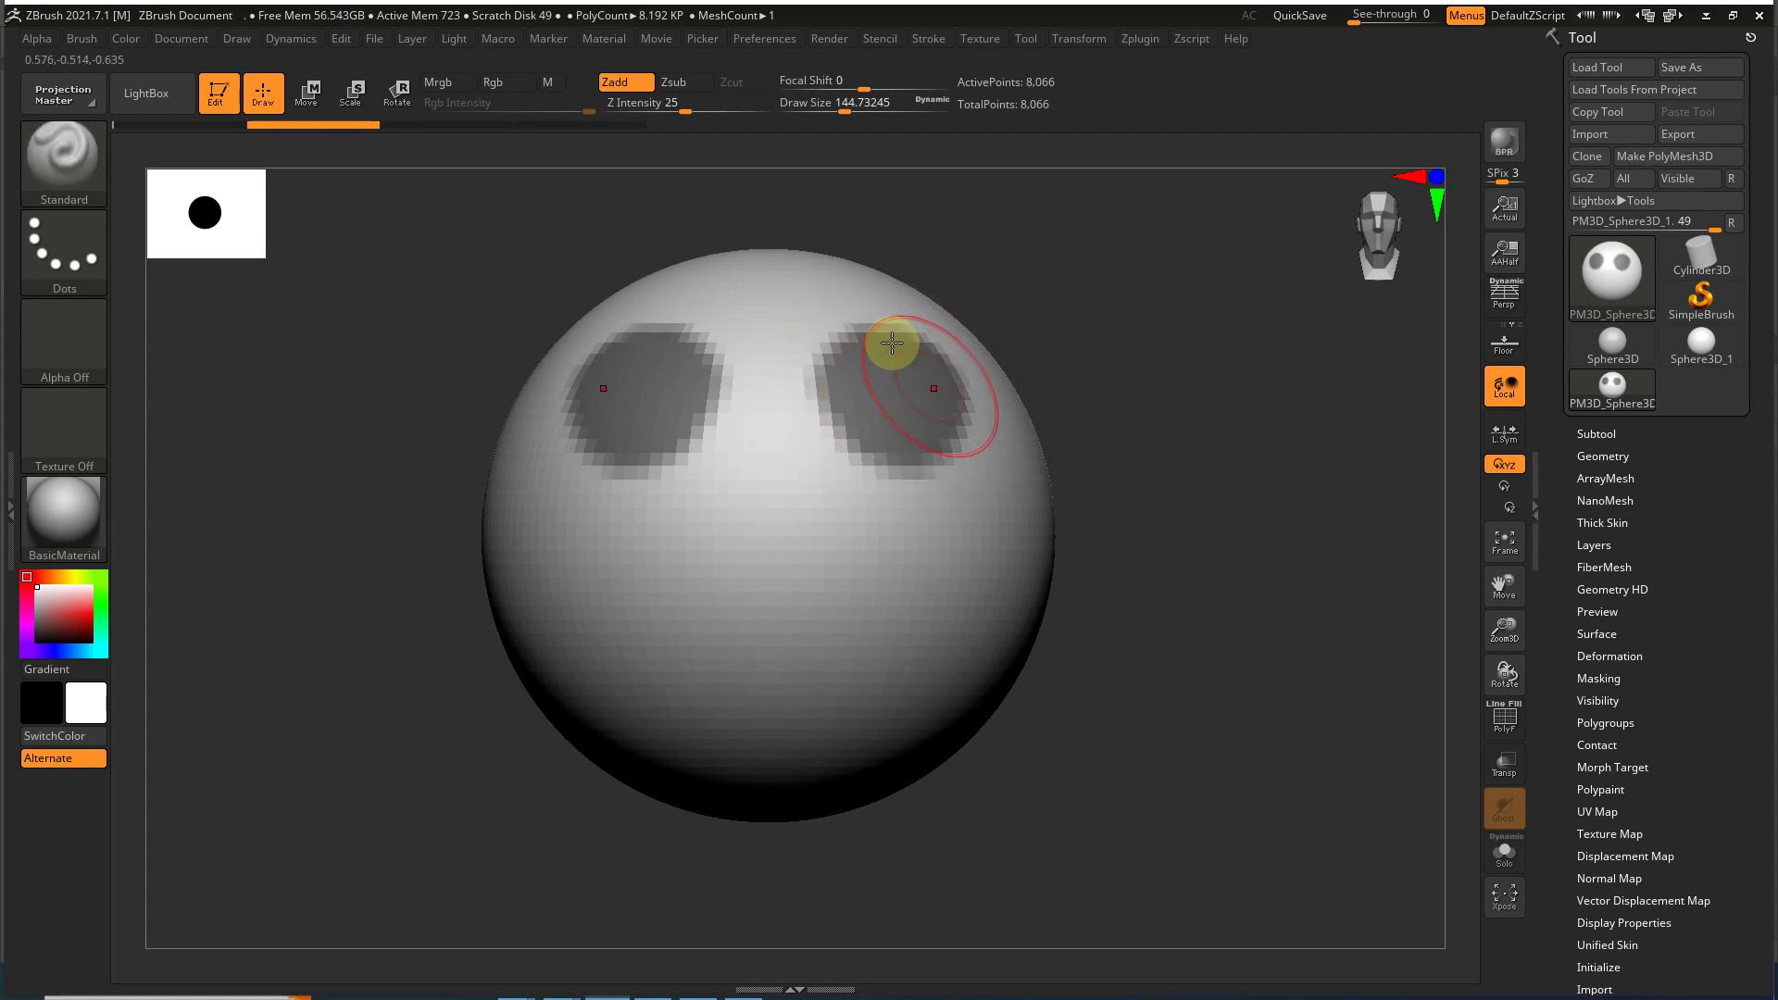
# Step: Set the draw size to about 120 and blur the edges of the two eye masks
pyautogui.press('s')
pyautogui.moveTo(924, 398); pyautogui.dragTo(918, 398)
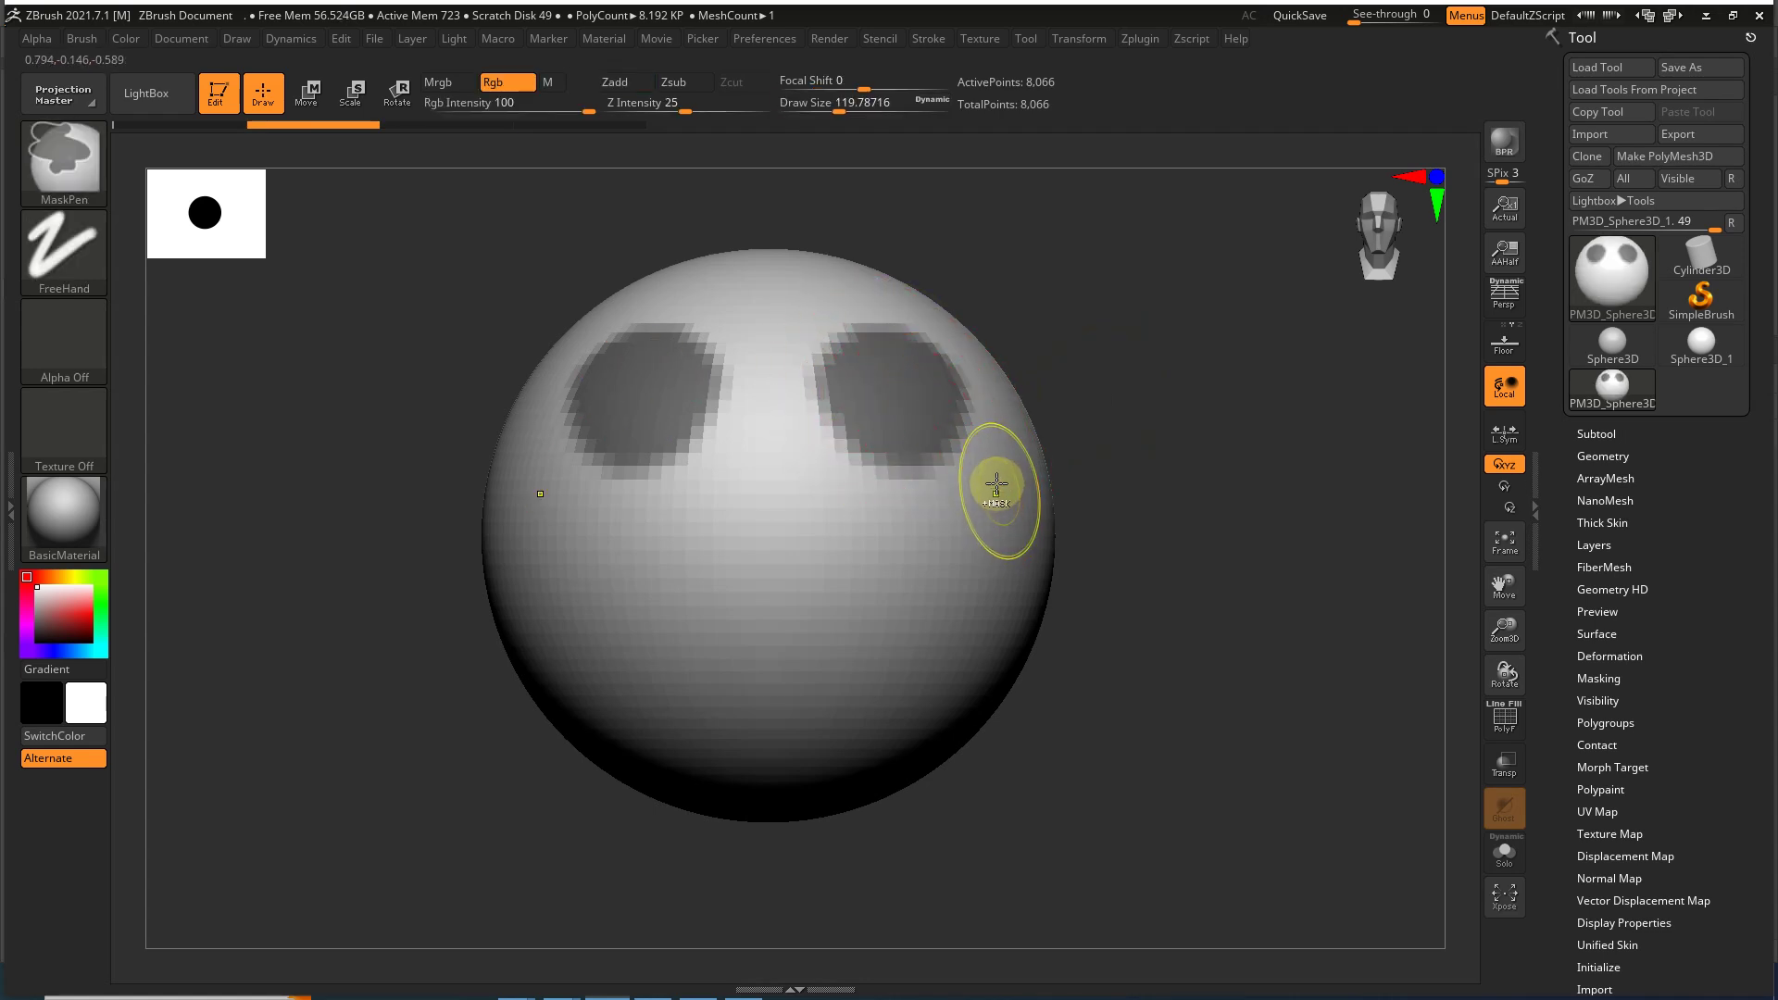
pyautogui.keyDown('ctrl'); pyautogui.click(912, 400); pyautogui.keyUp('ctrl')
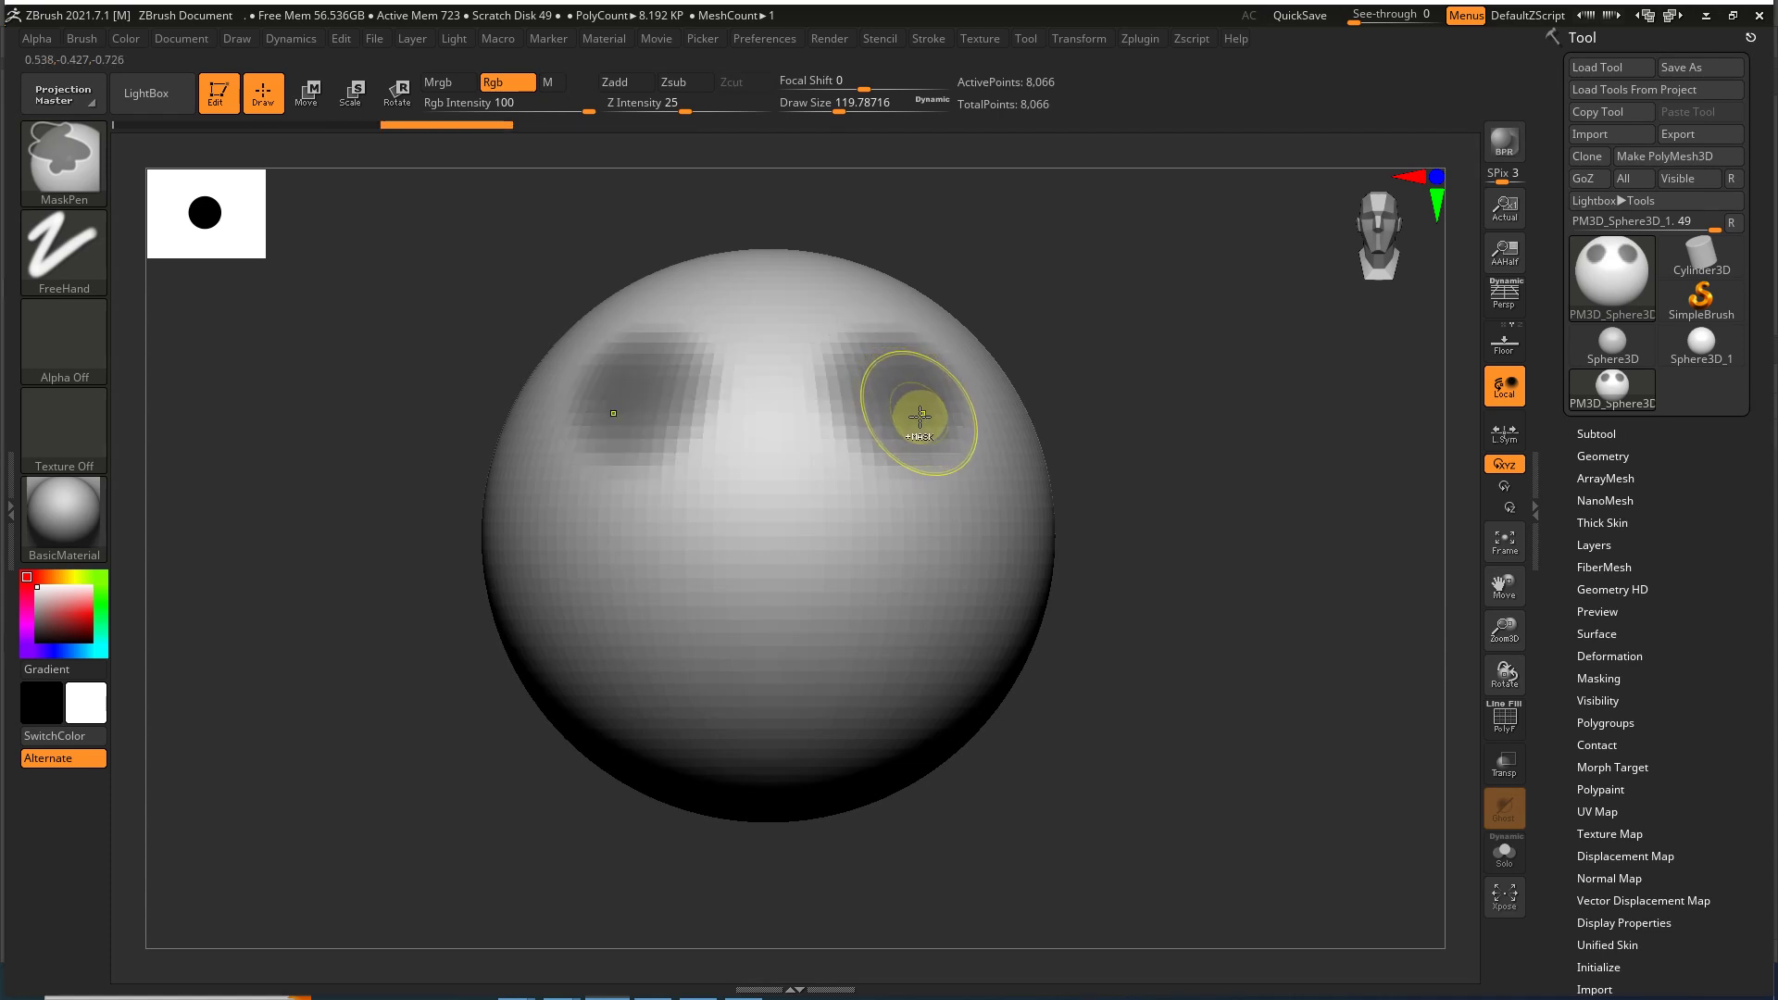
pyautogui.moveTo(1119, 394); pyautogui.dragTo(982, 397)
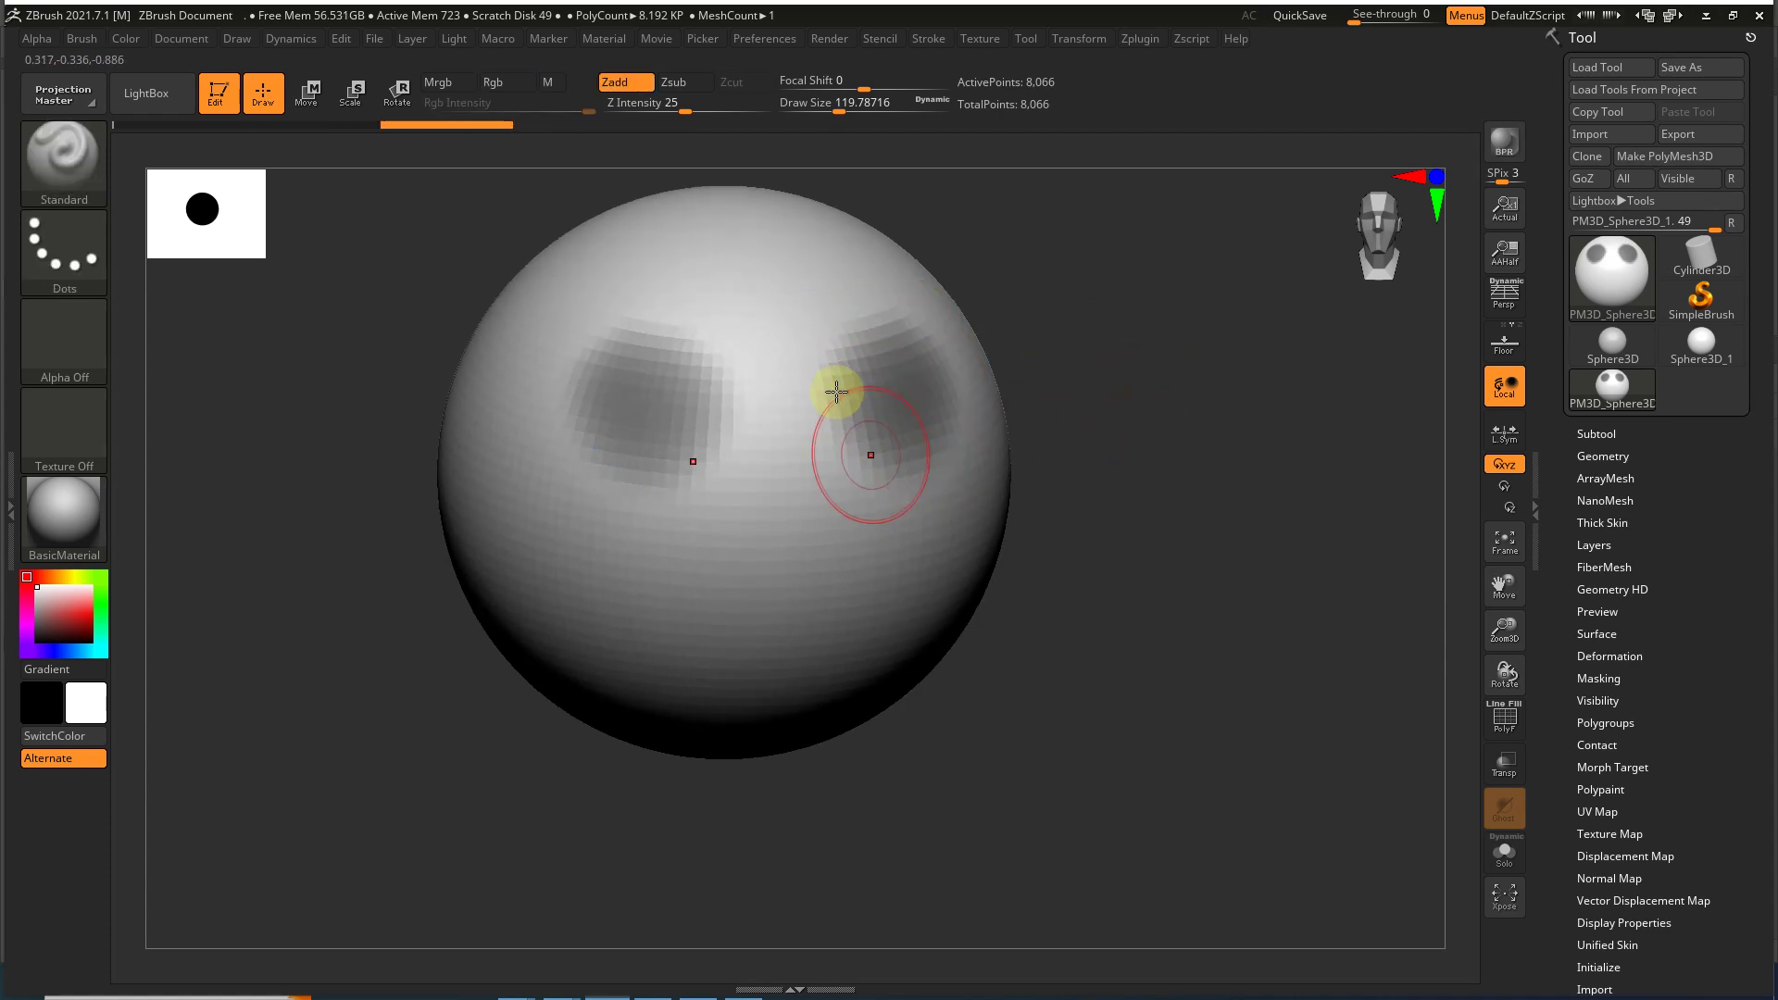
pyautogui.moveTo(1030, 325); pyautogui.dragTo(1080, 404)
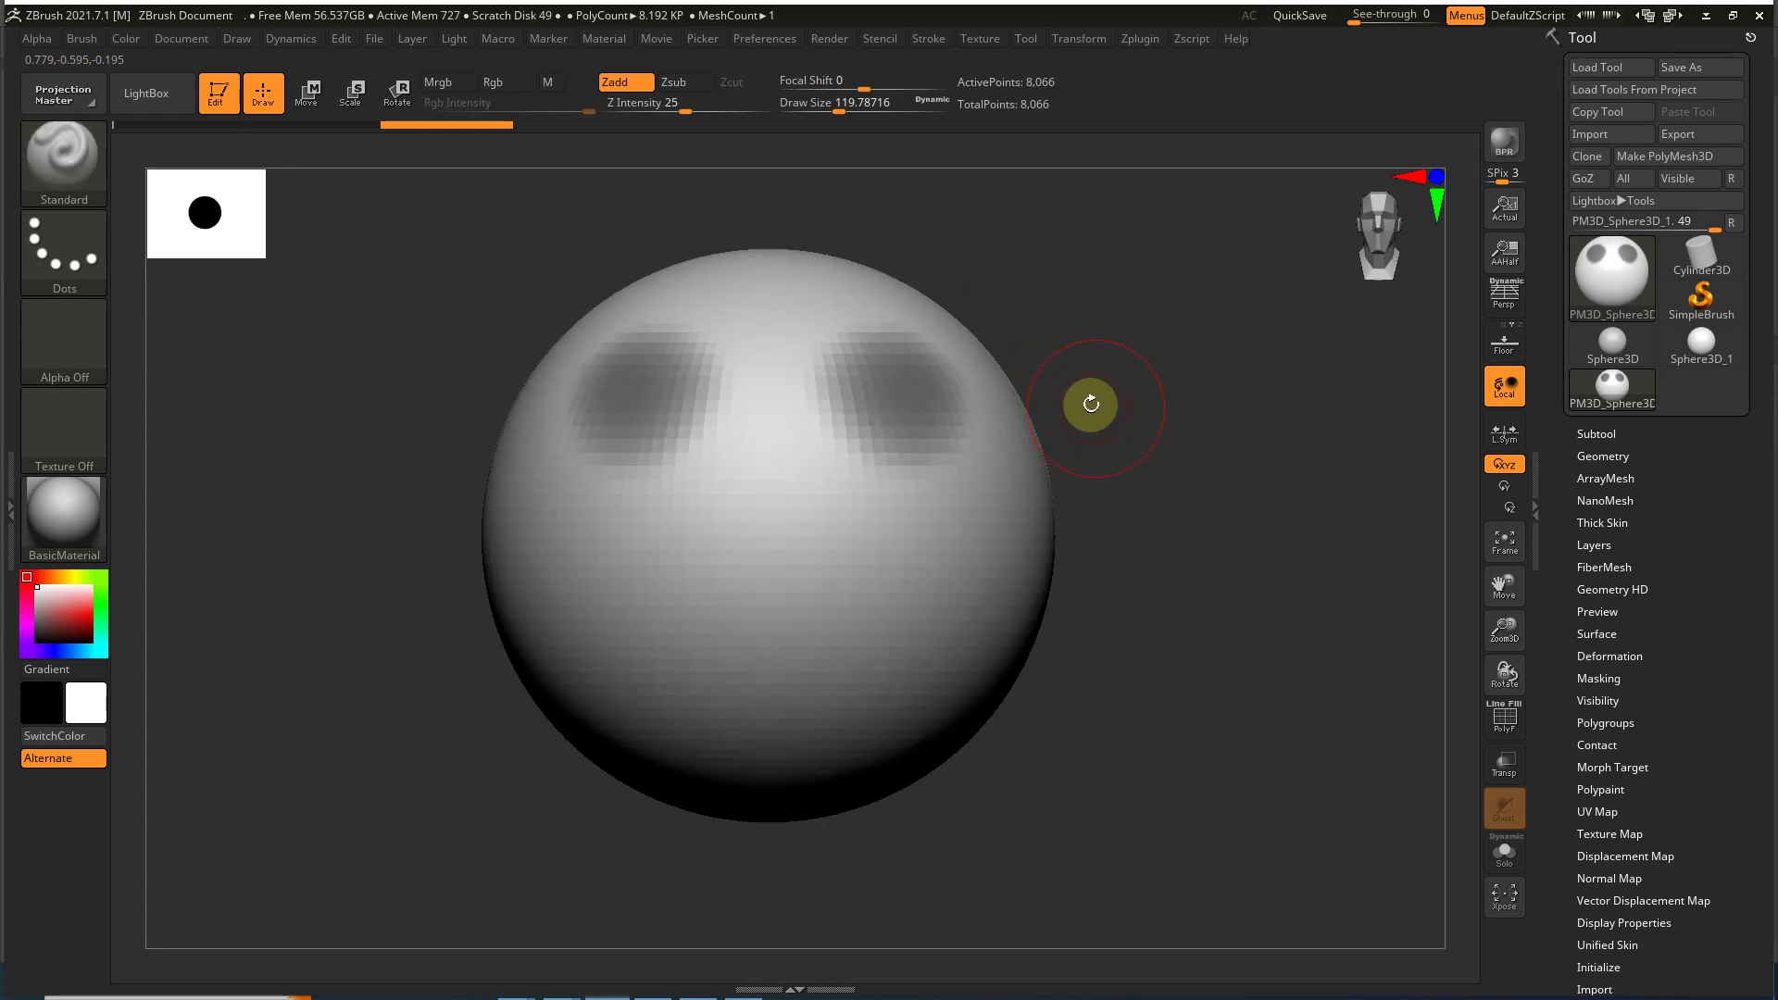
# Step: Raise the surface around the blurred eye masks with the Standard brush at a draw size of about 187, and clear the mask
pyautogui.press('s')
pyautogui.moveTo(893, 357); pyautogui.dragTo(902, 330)
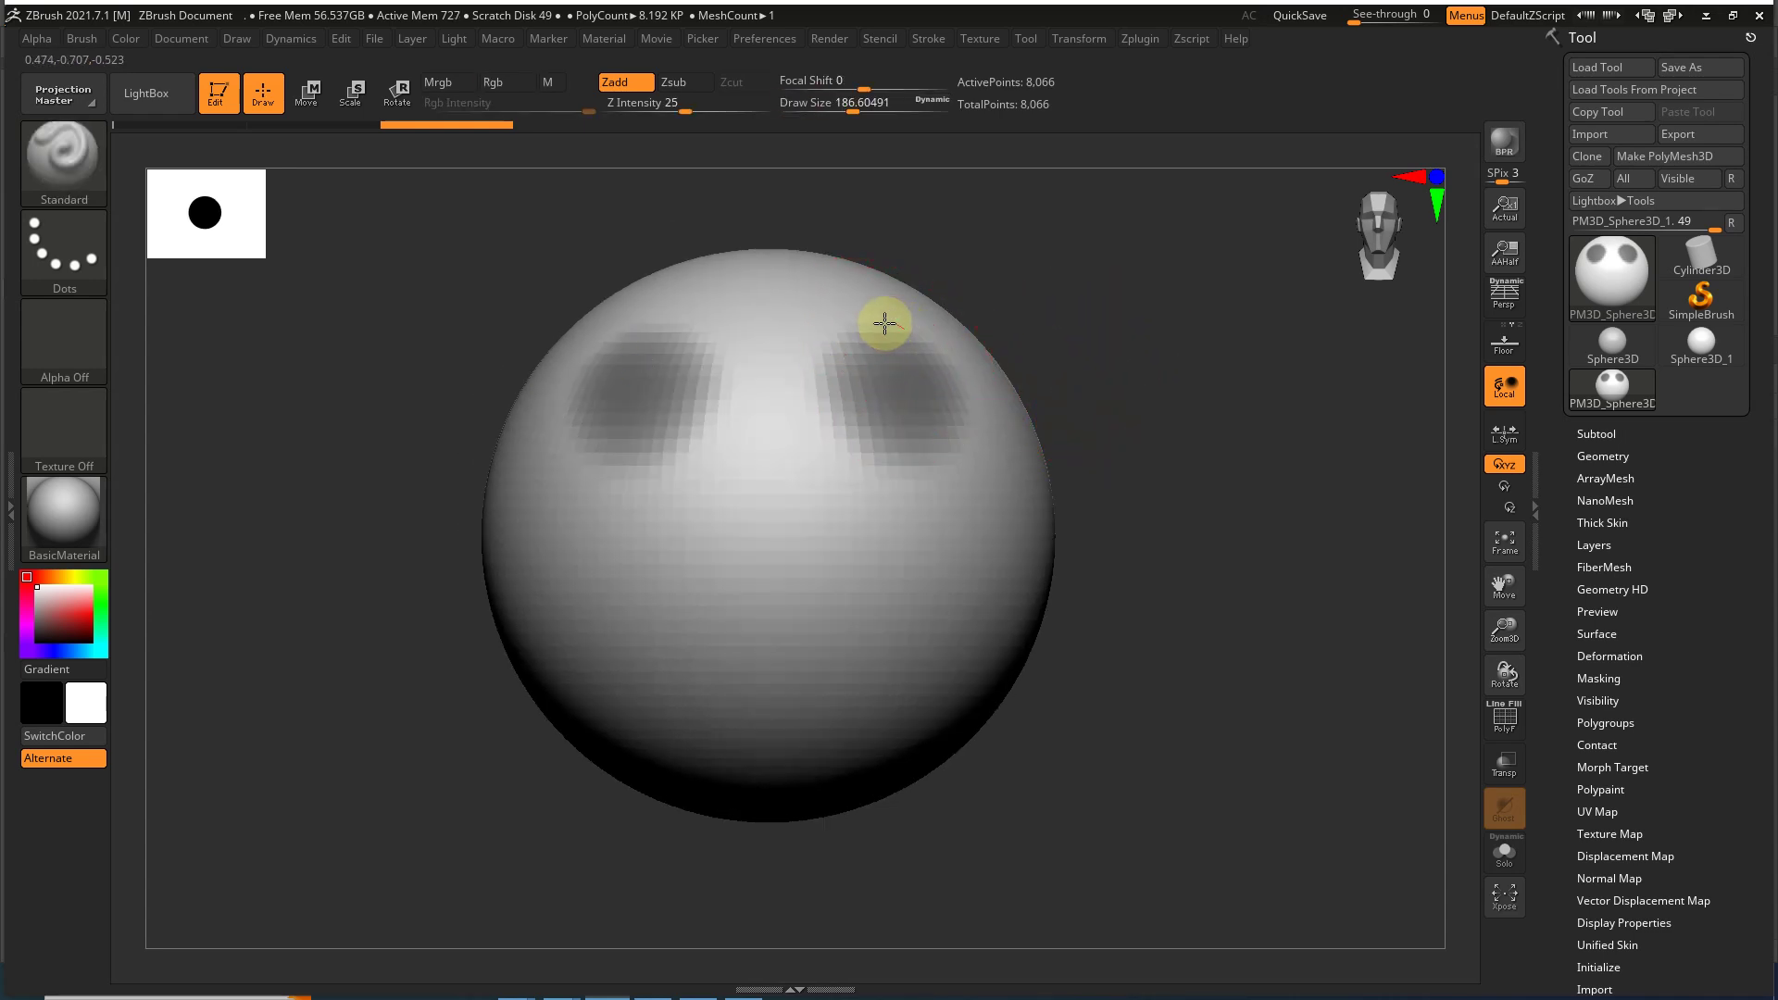
pyautogui.moveTo(837, 388)
pyautogui.mouseDown()
pyautogui.moveTo(885, 429)
pyautogui.moveTo(941, 386)
pyautogui.moveTo(892, 342)
pyautogui.mouseUp()
pyautogui.moveTo(873, 406)
pyautogui.mouseDown()
pyautogui.moveTo(944, 373)
pyautogui.moveTo(880, 349)
pyautogui.moveTo(1119, 337)
pyautogui.moveTo(1141, 400)
pyautogui.moveTo(1134, 378)
pyautogui.mouseUp()
pyautogui.press('s')
pyautogui.moveTo(932, 439); pyautogui.dragTo(920, 437)
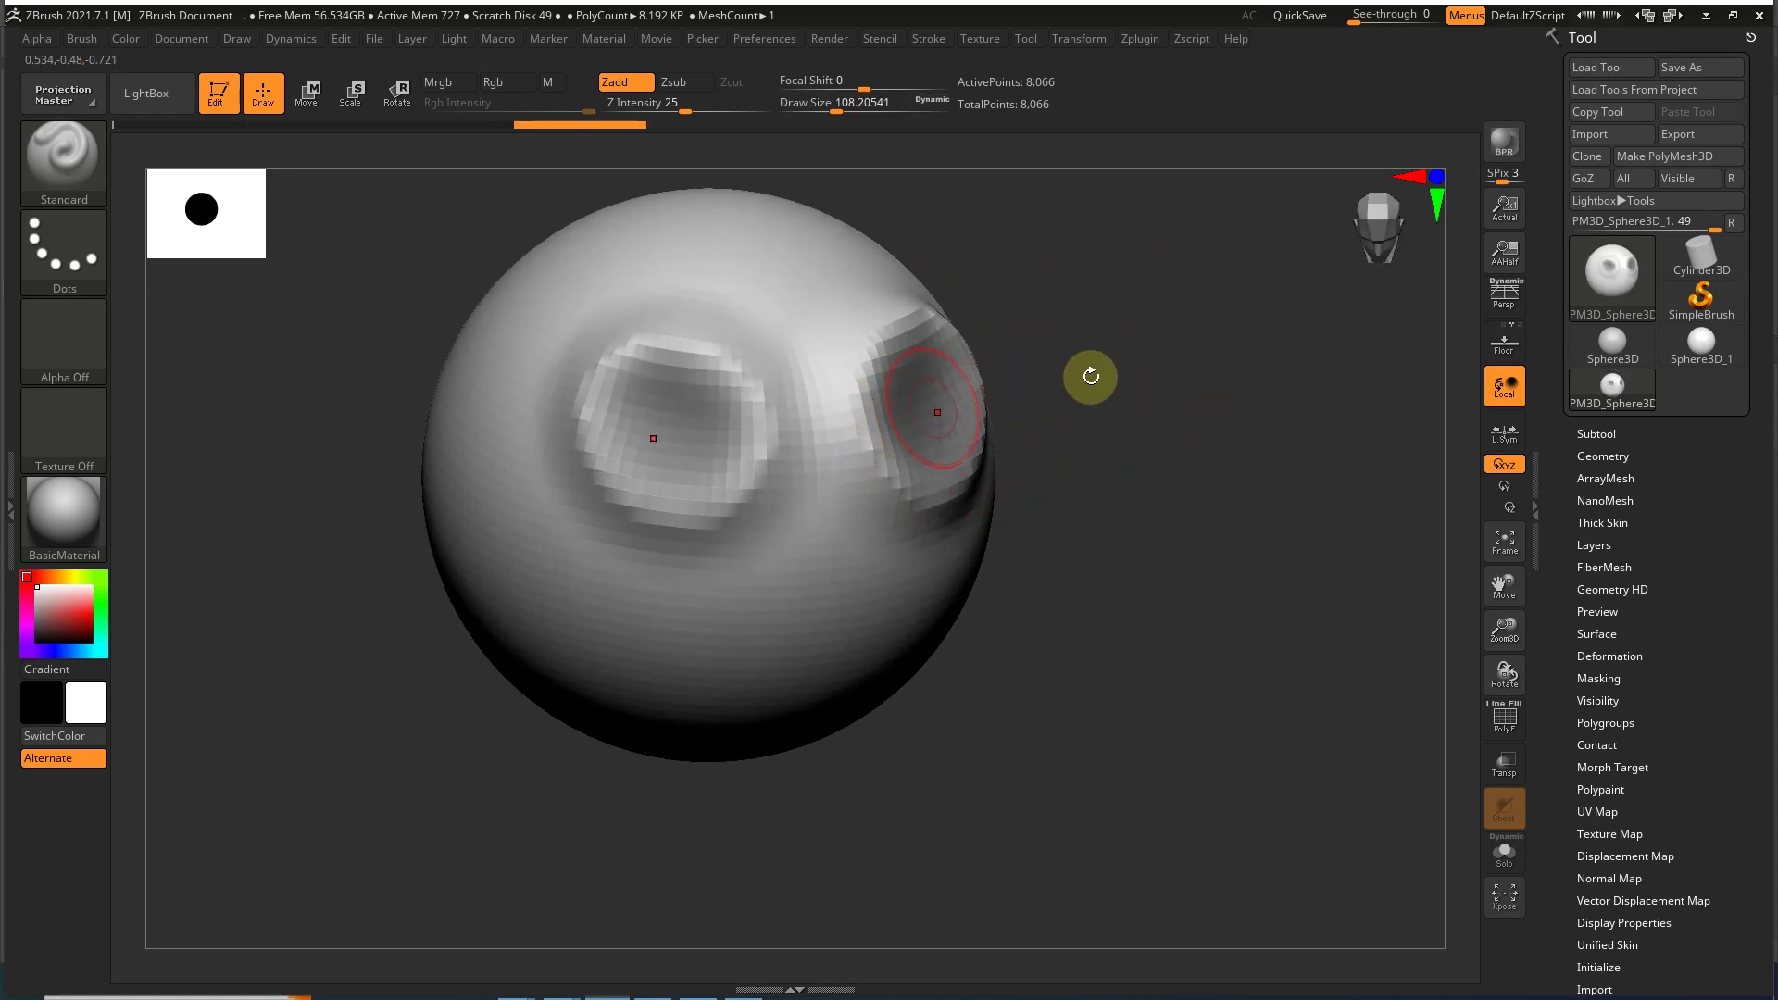
pyautogui.moveTo(1086, 395); pyautogui.dragTo(1002, 388)
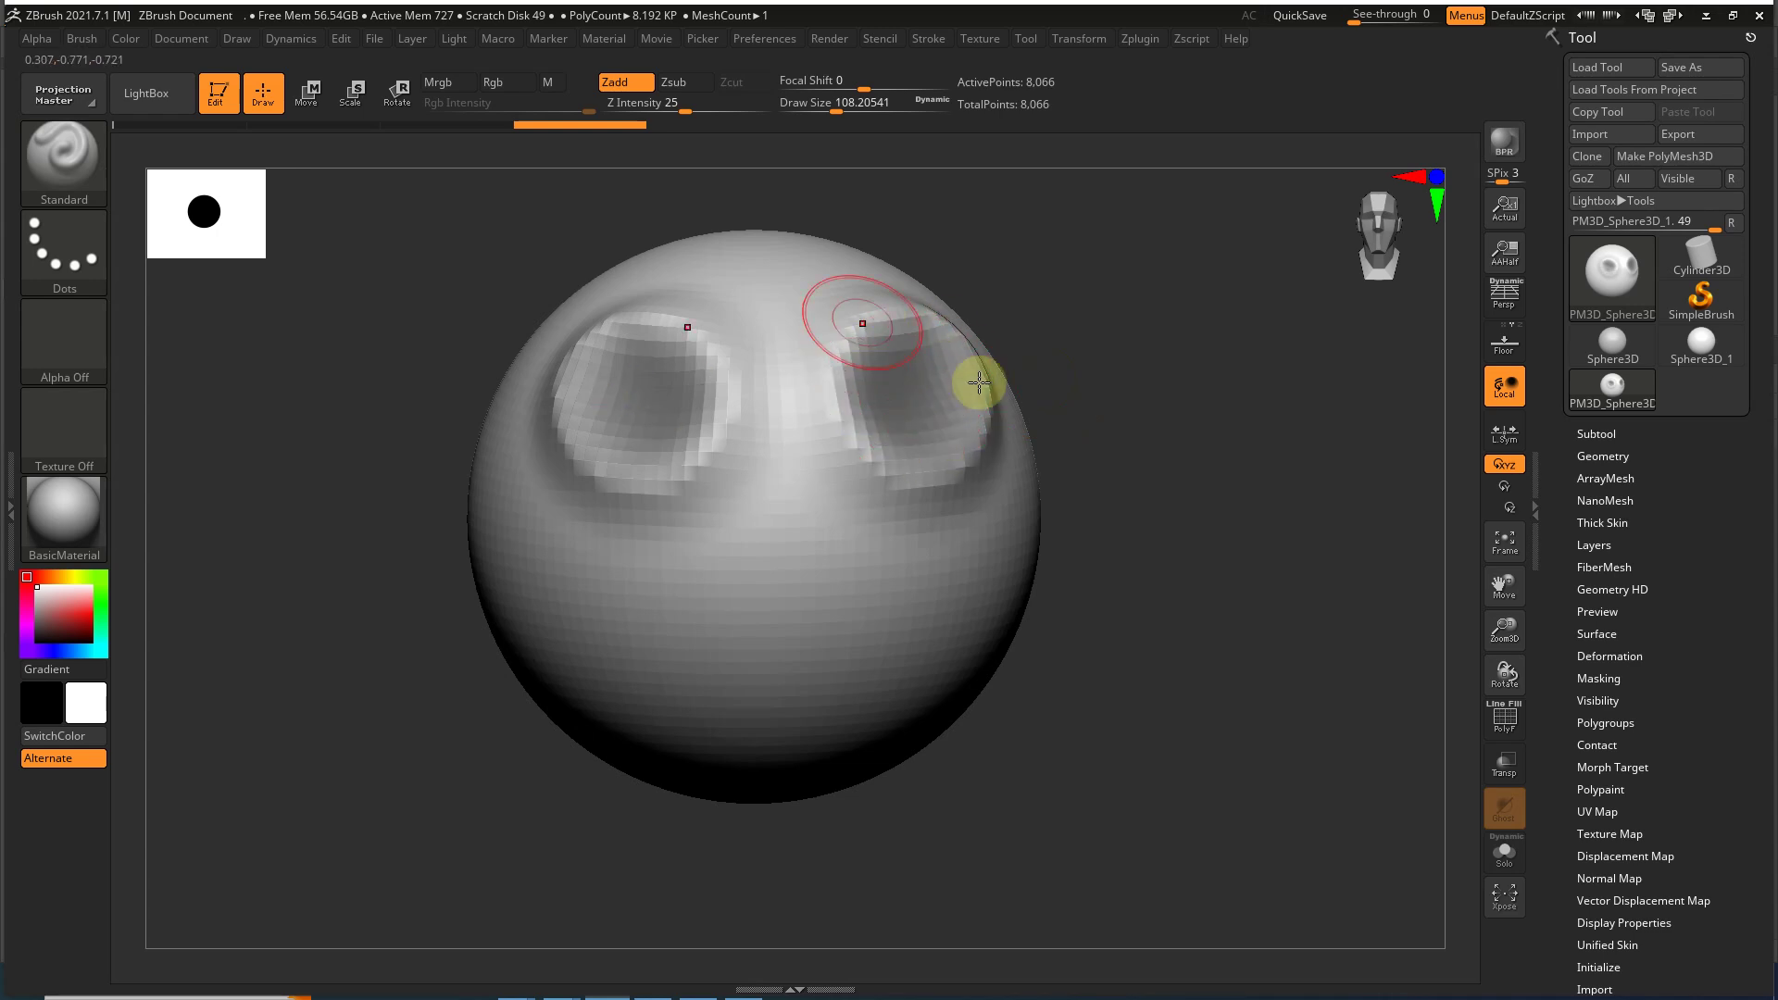
pyautogui.moveTo(1130, 380); pyautogui.dragTo(1084, 347)
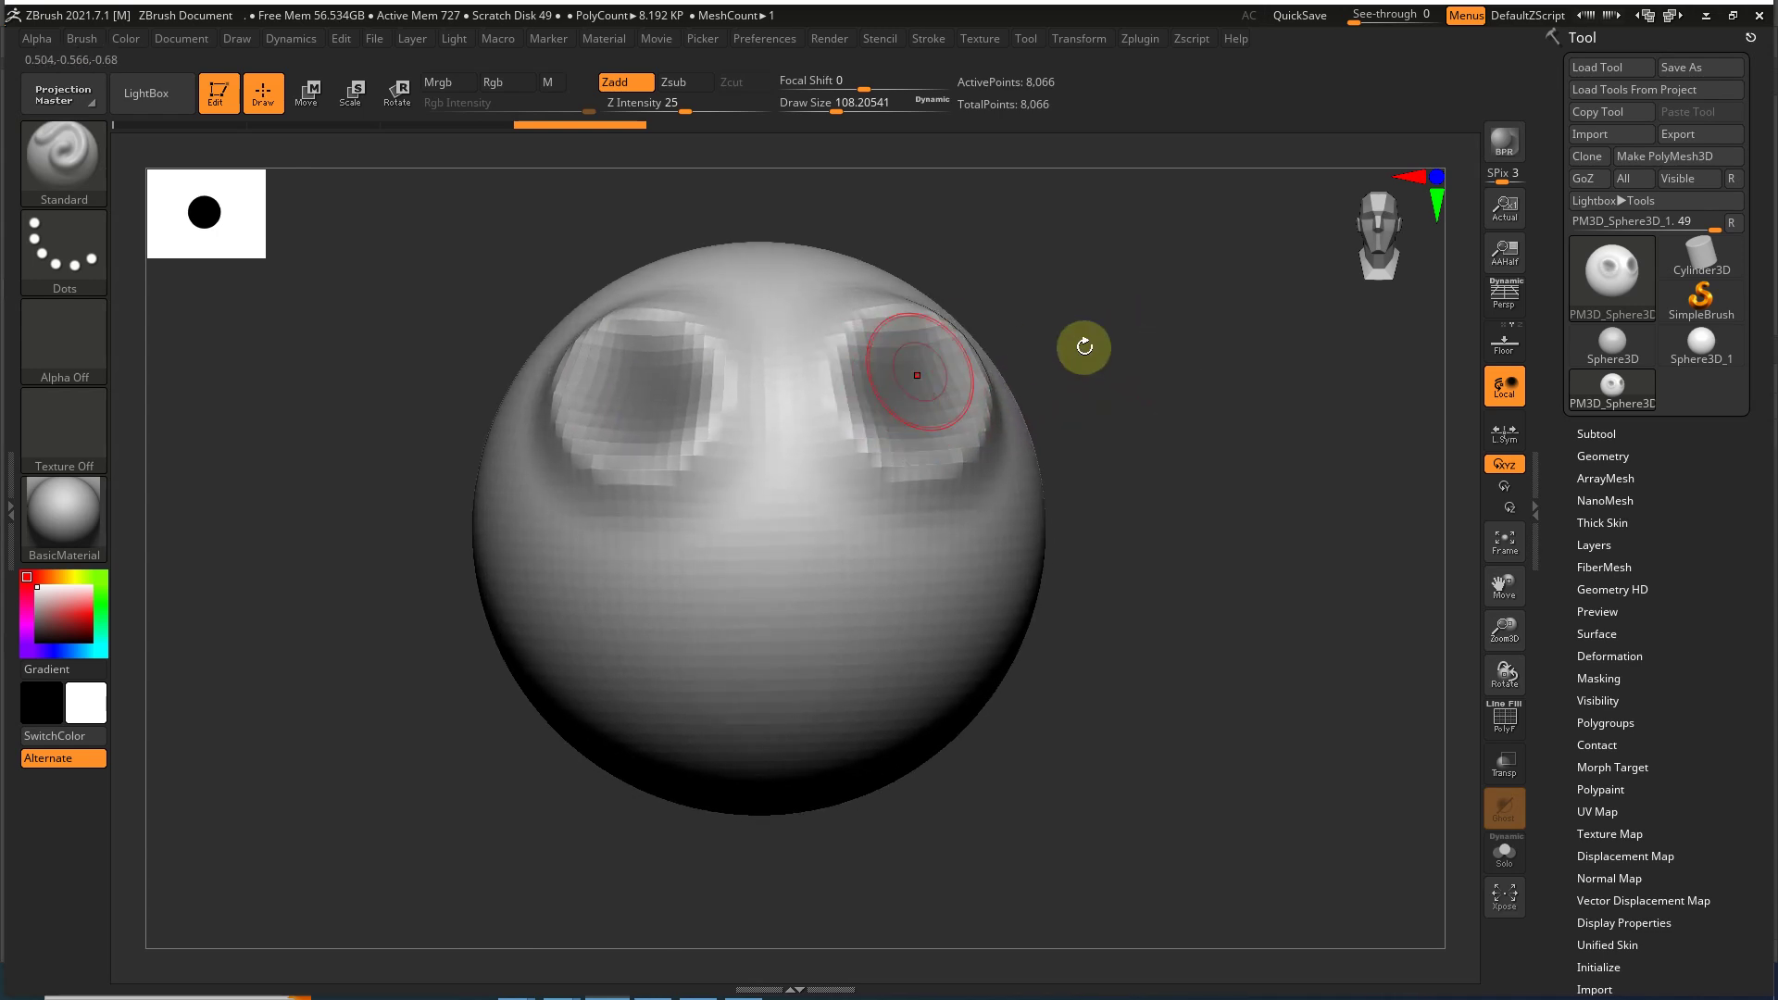
pyautogui.press('ctrl')
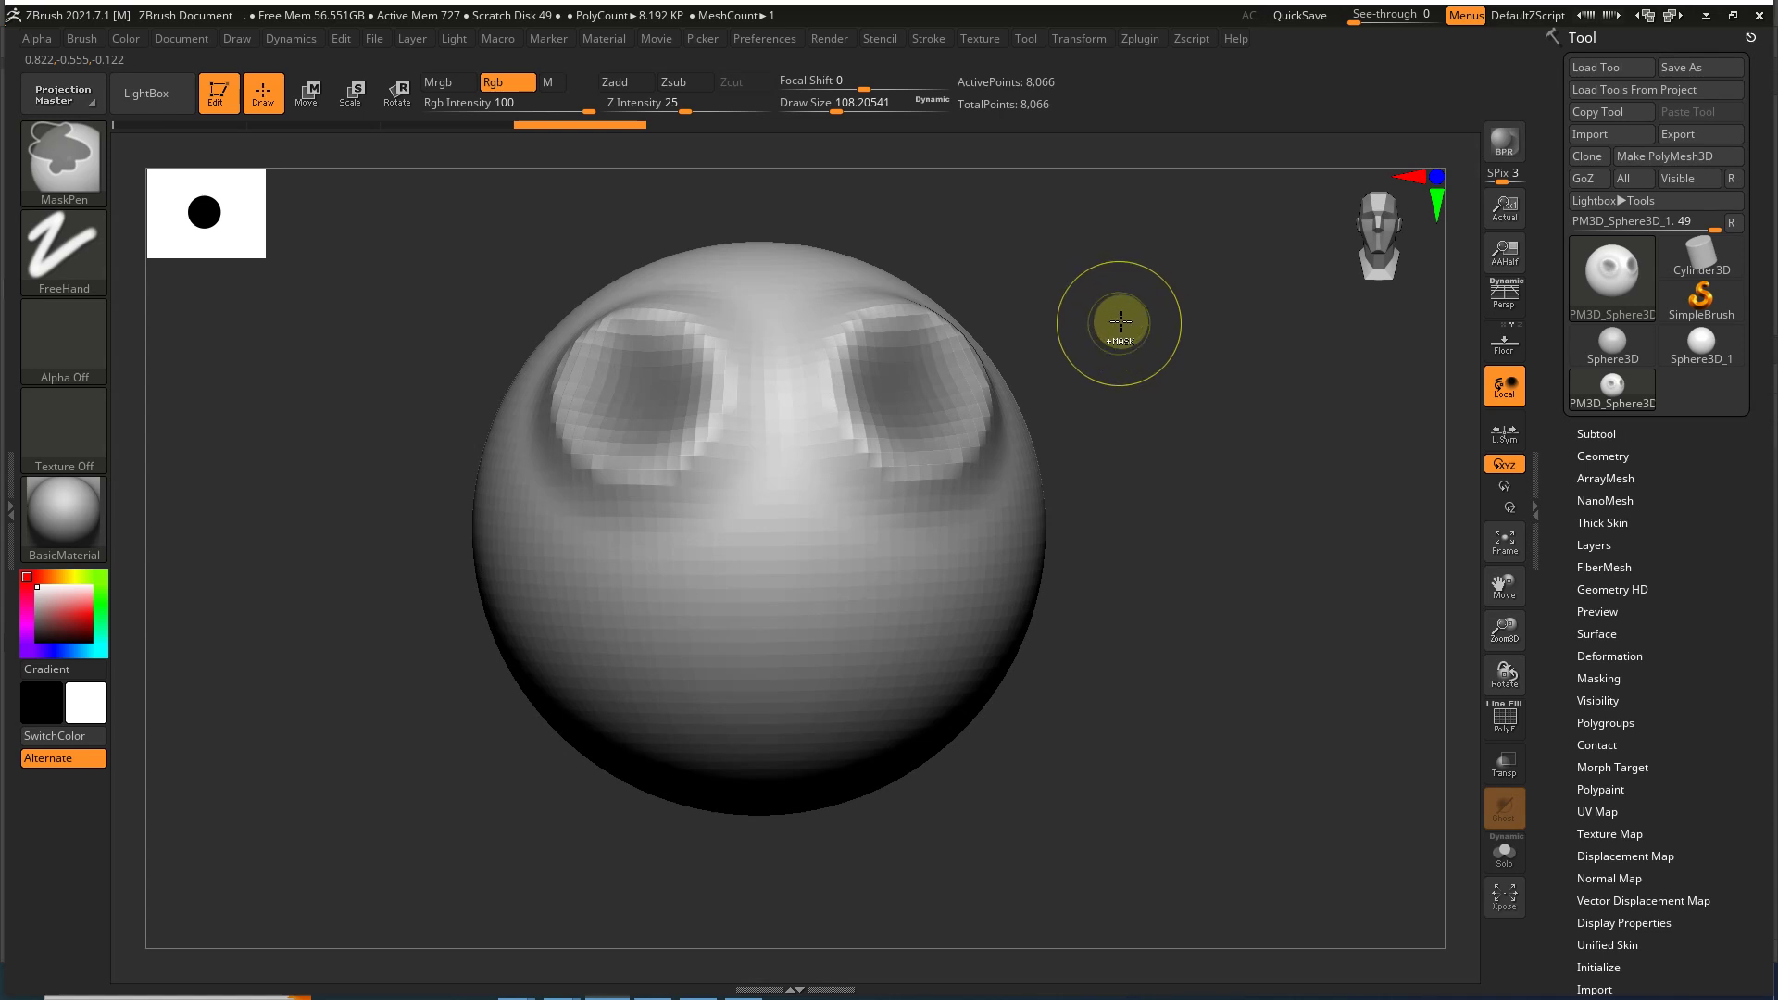
pyautogui.moveTo(1052, 266)
pyautogui.keyDown('ctrl'); pyautogui.mouseDown()
pyautogui.moveTo(1164, 364)
pyautogui.moveTo(1117, 407)
pyautogui.moveTo(1109, 348)
pyautogui.mouseUp(); pyautogui.keyUp('ctrl')
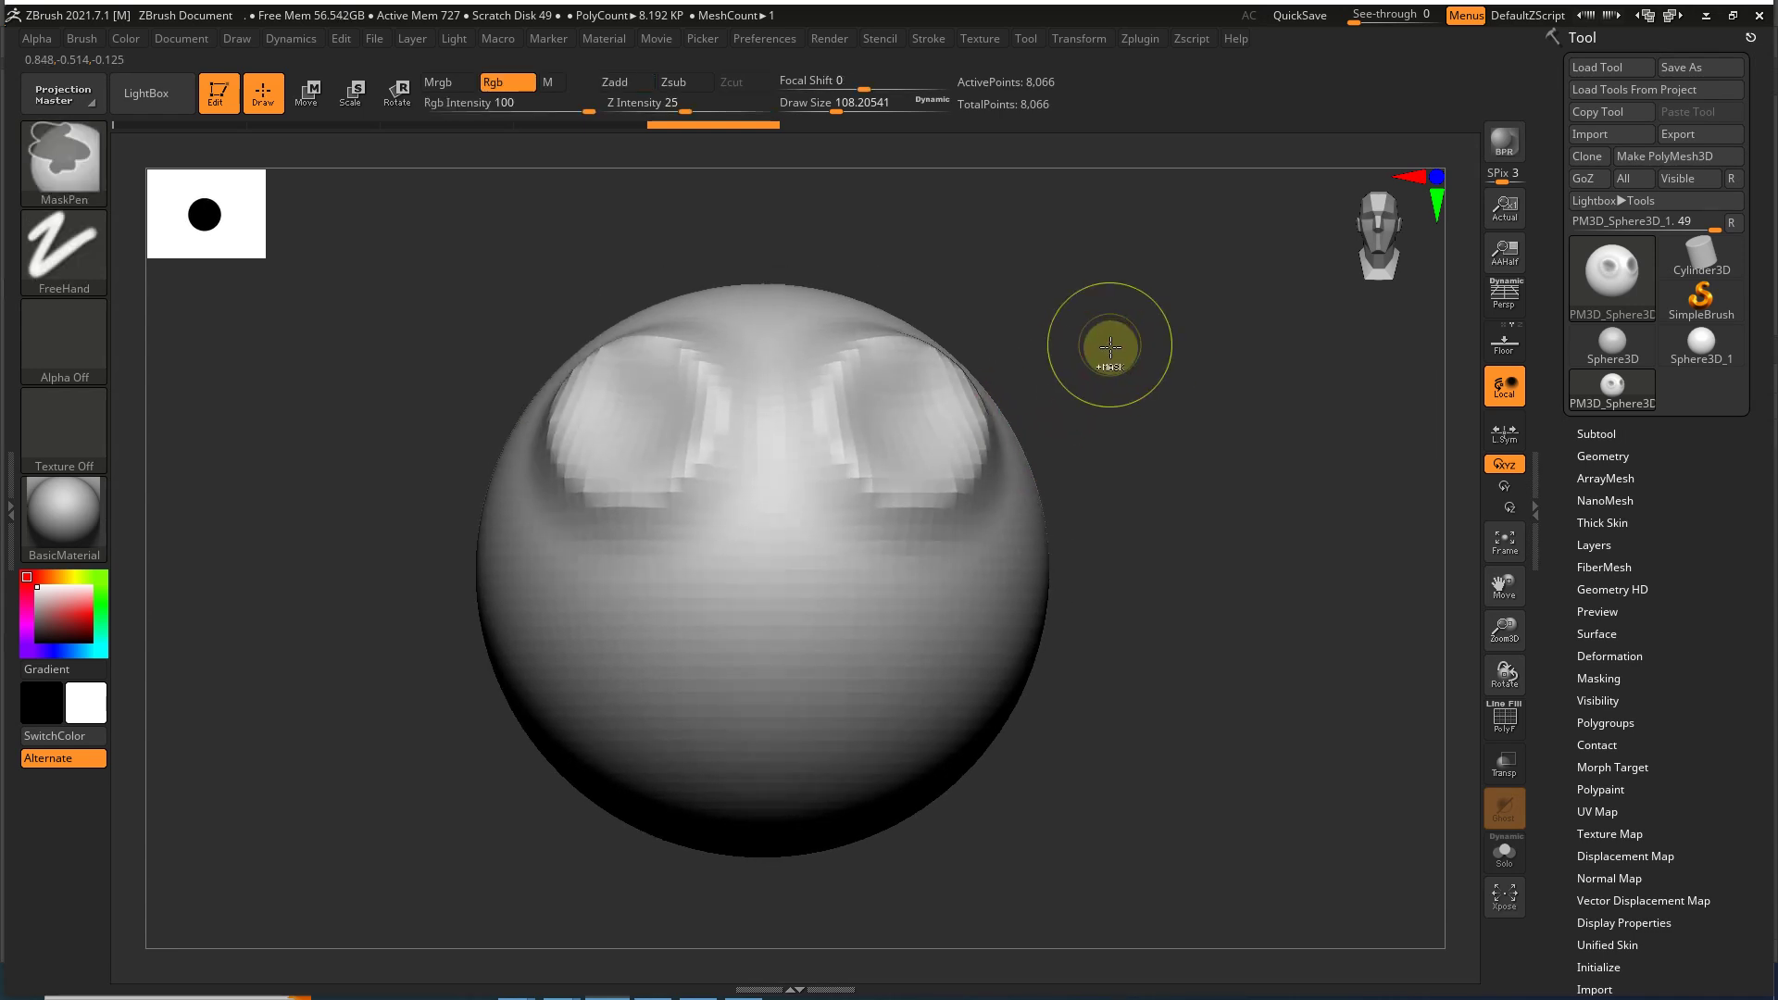
# Step: Undo the sculpting and mask blurring back to the sharp-edged eye masks
pyautogui.hotkey('ctrl', 'z')
pyautogui.hotkey('ctrl', 'z')
pyautogui.hotkey('ctrl', 'z')
pyautogui.moveTo(1085, 416); pyautogui.dragTo(904, 421)
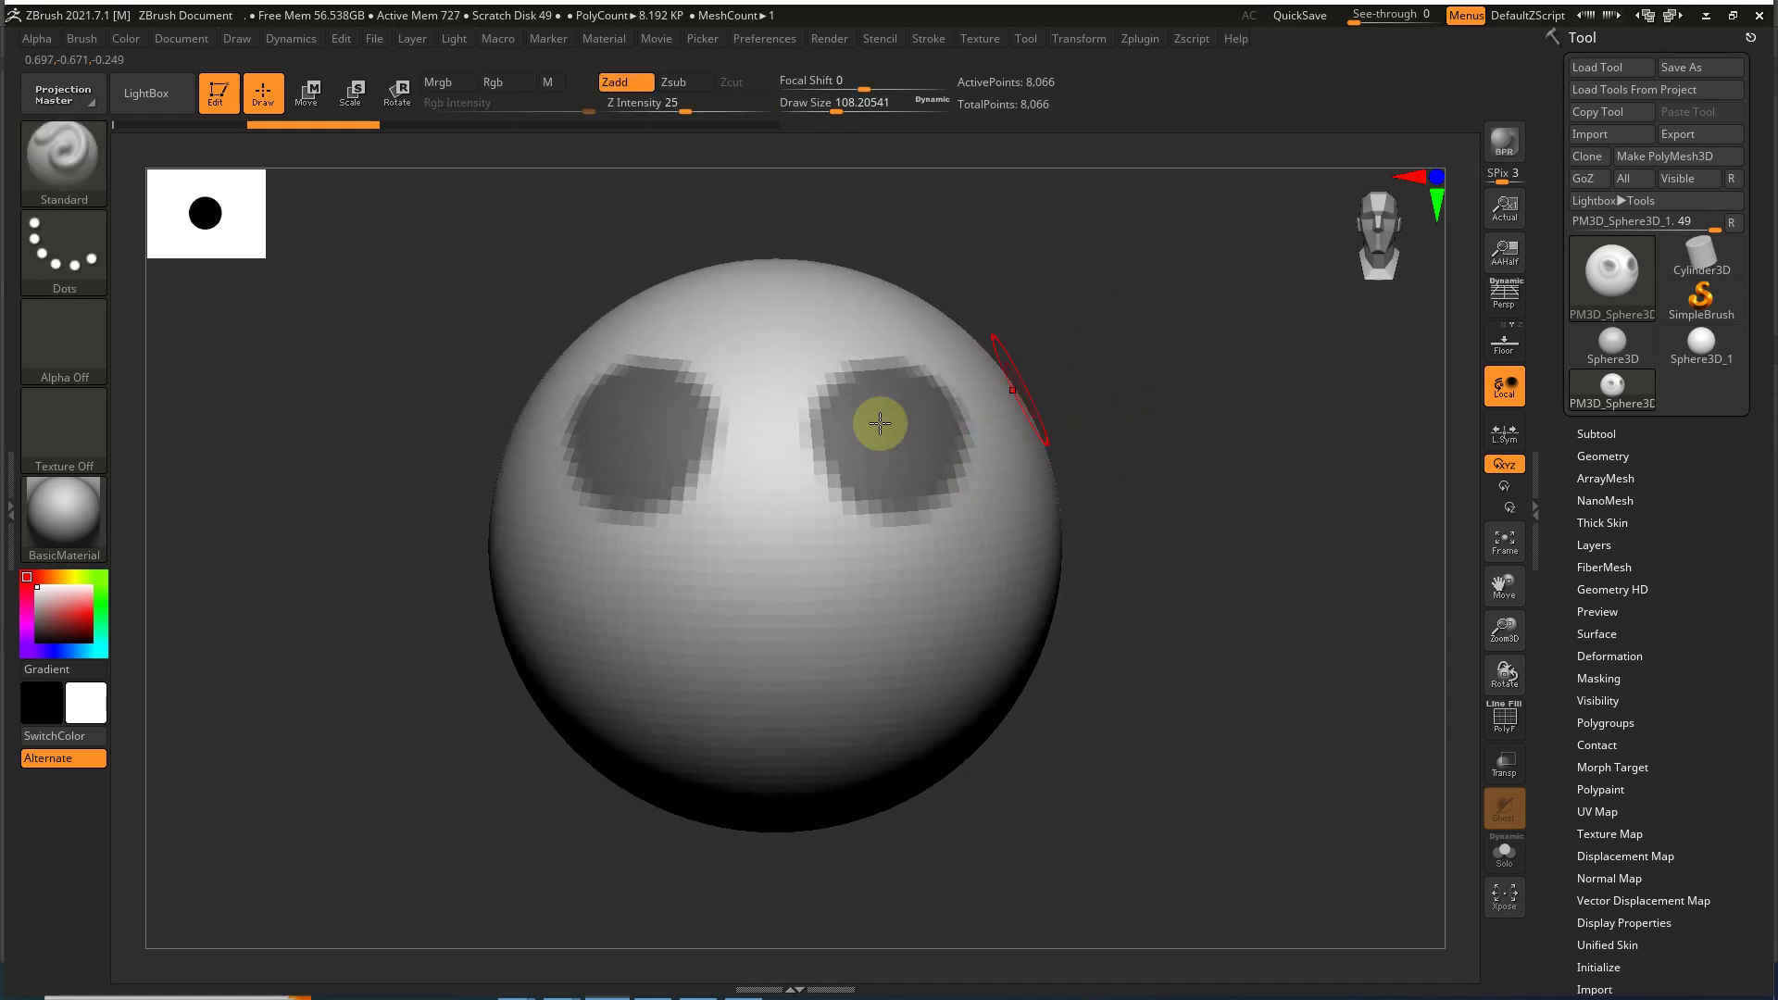
pyautogui.moveTo(1071, 373)
pyautogui.mouseDown()
pyautogui.moveTo(1147, 286)
pyautogui.moveTo(1129, 322)
pyautogui.moveTo(1064, 330)
pyautogui.mouseUp()
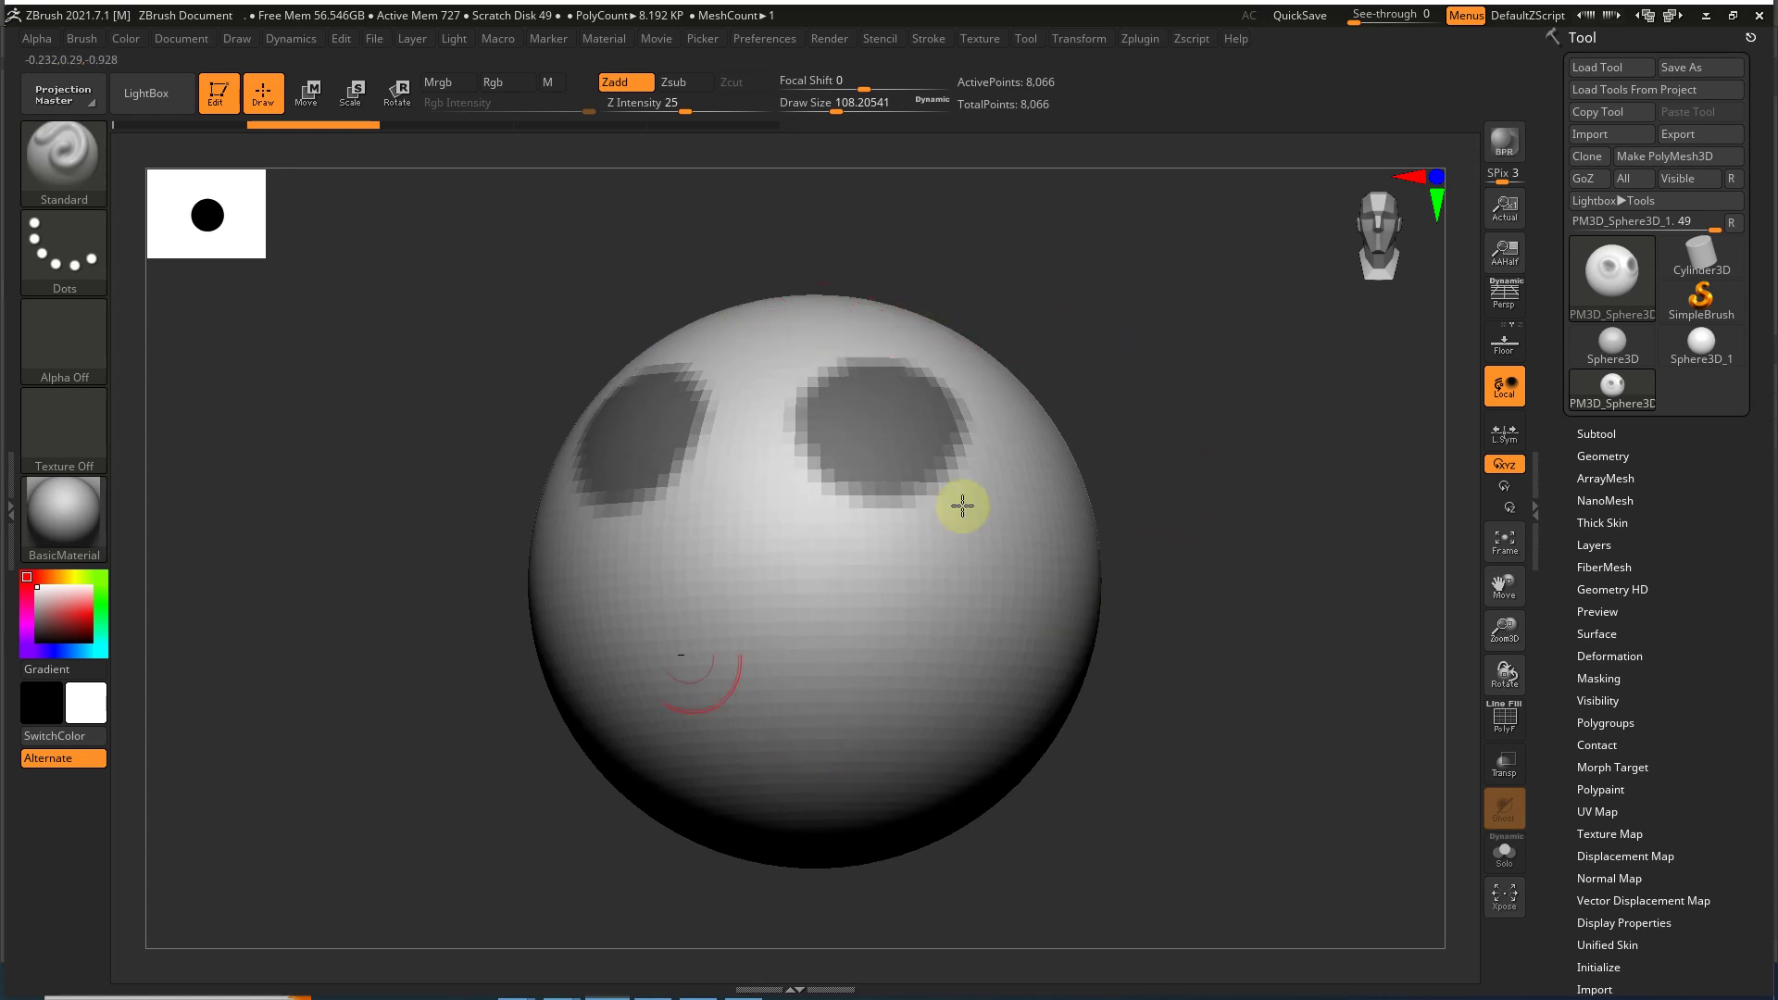
pyautogui.moveTo(1160, 410); pyautogui.dragTo(1072, 464)
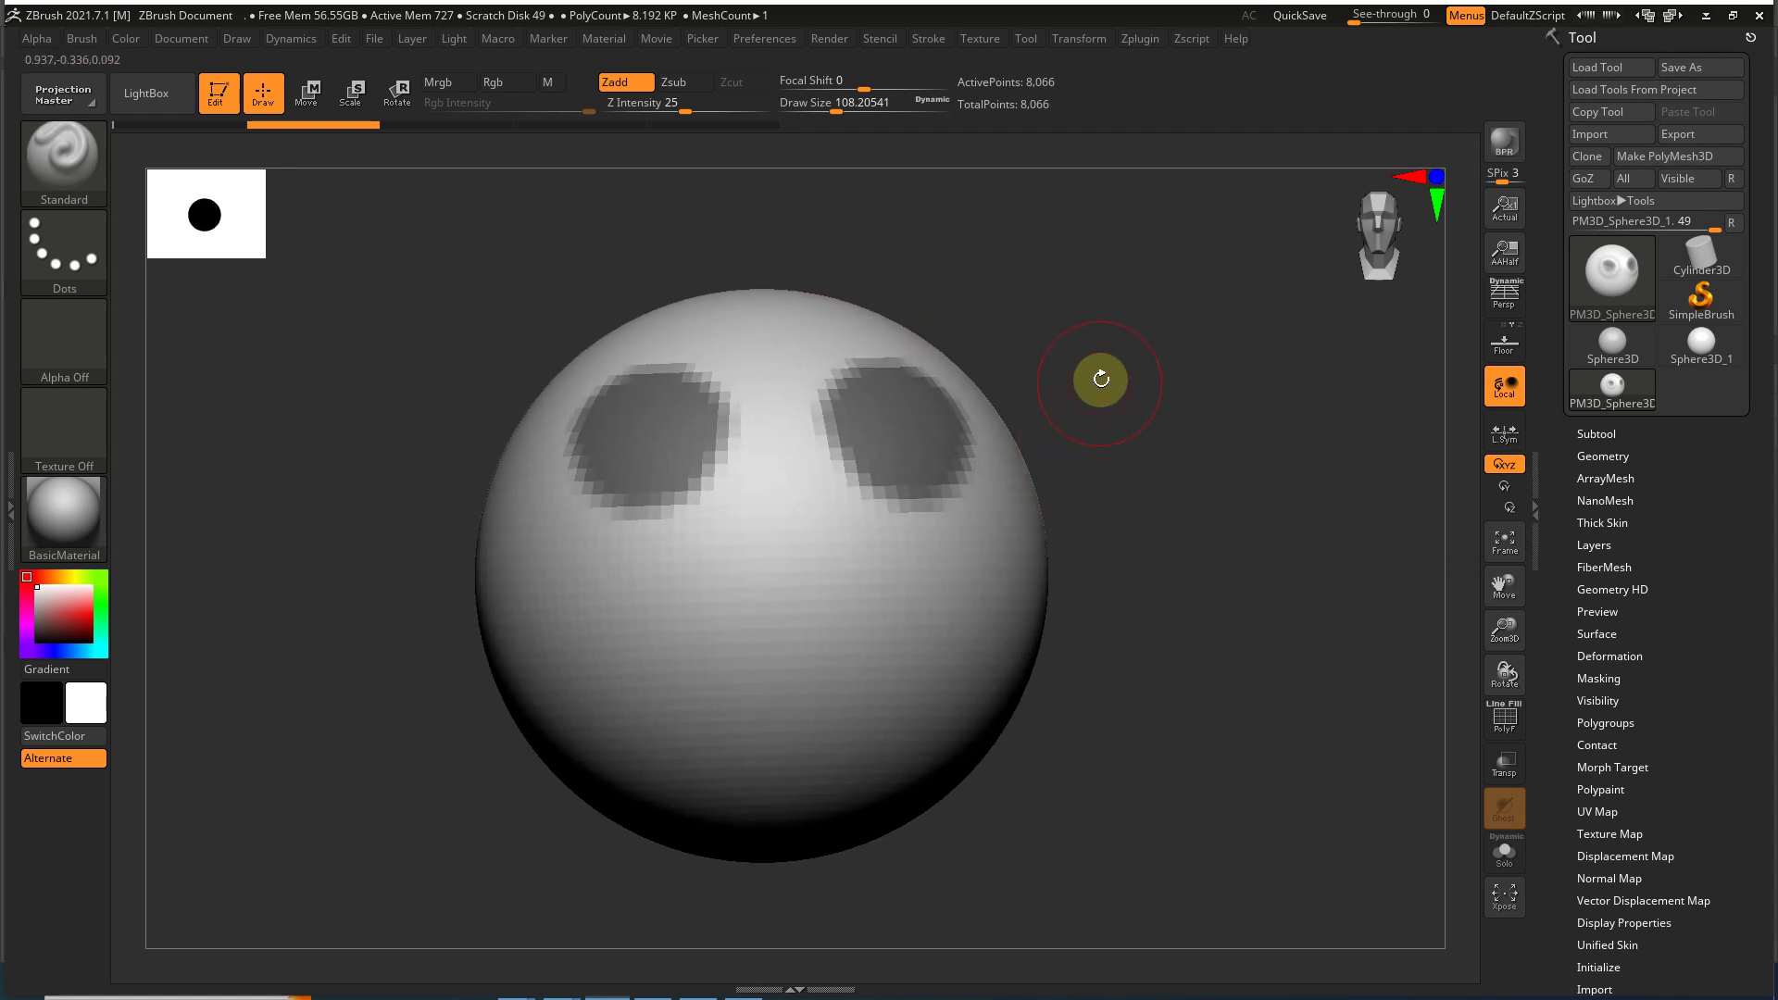
# Step: Invert the mask so that everything except the two eye circles is masked
pyautogui.press('ctrl')
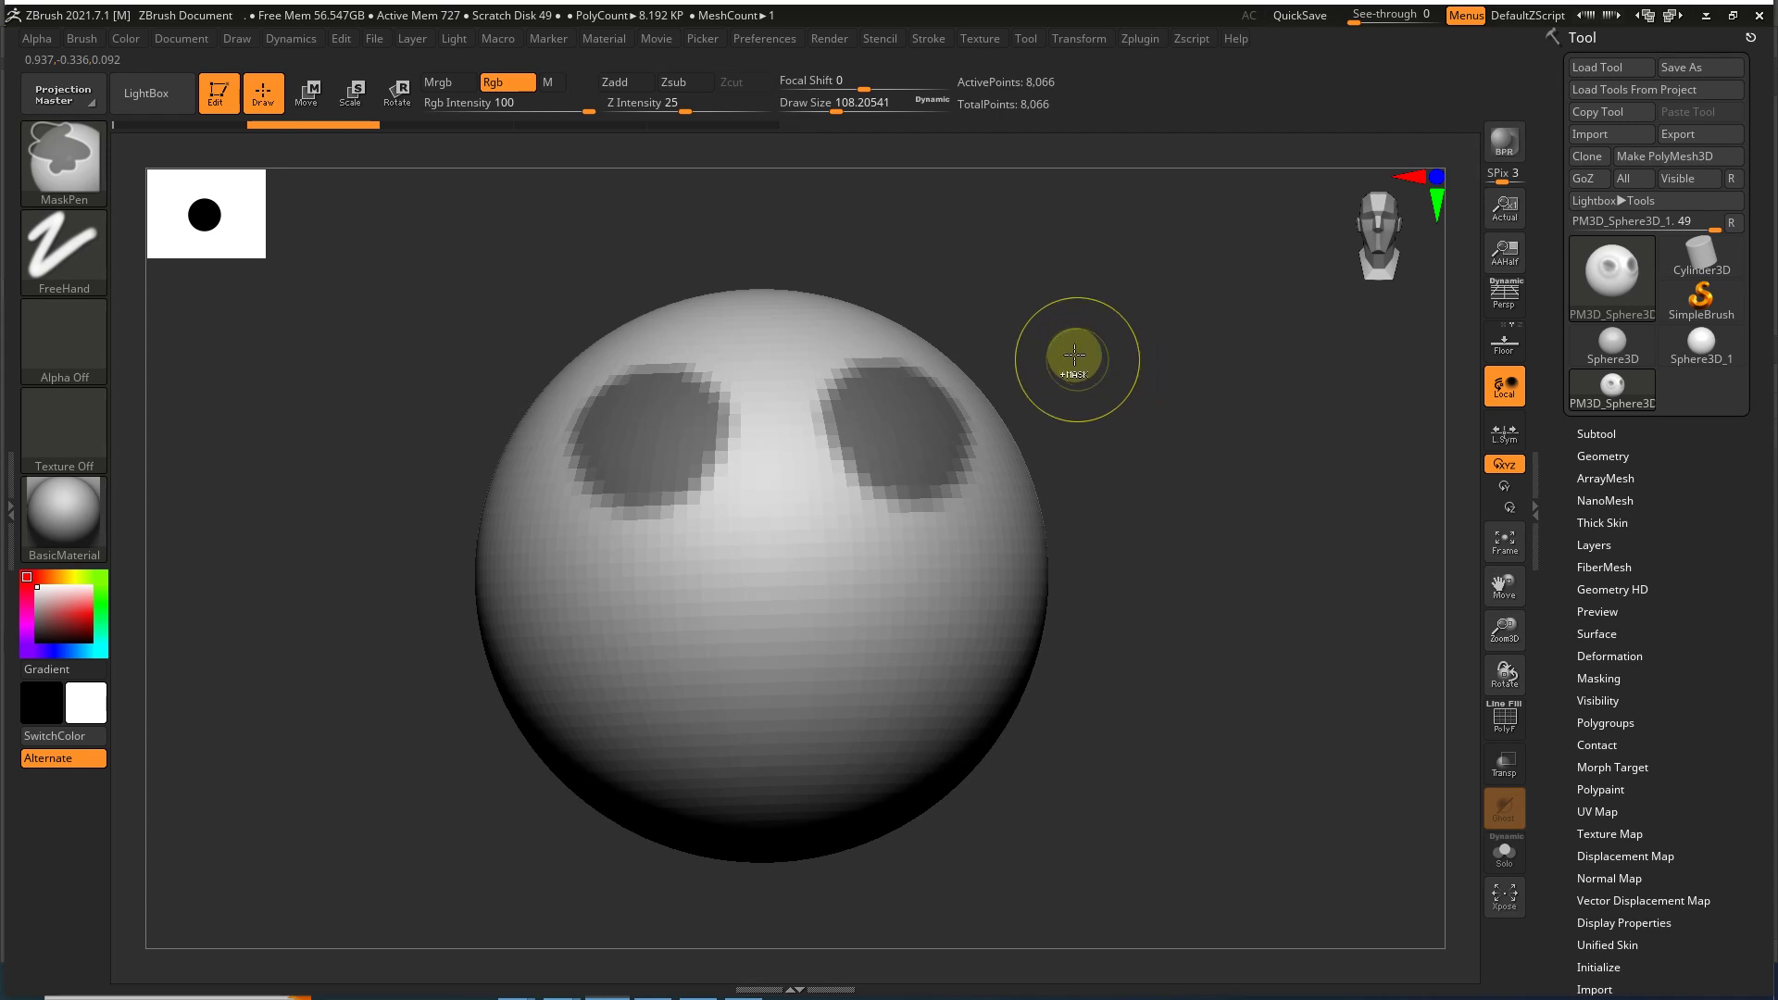
pyautogui.keyDown('ctrl'); pyautogui.click(1076, 350); pyautogui.keyUp('ctrl')
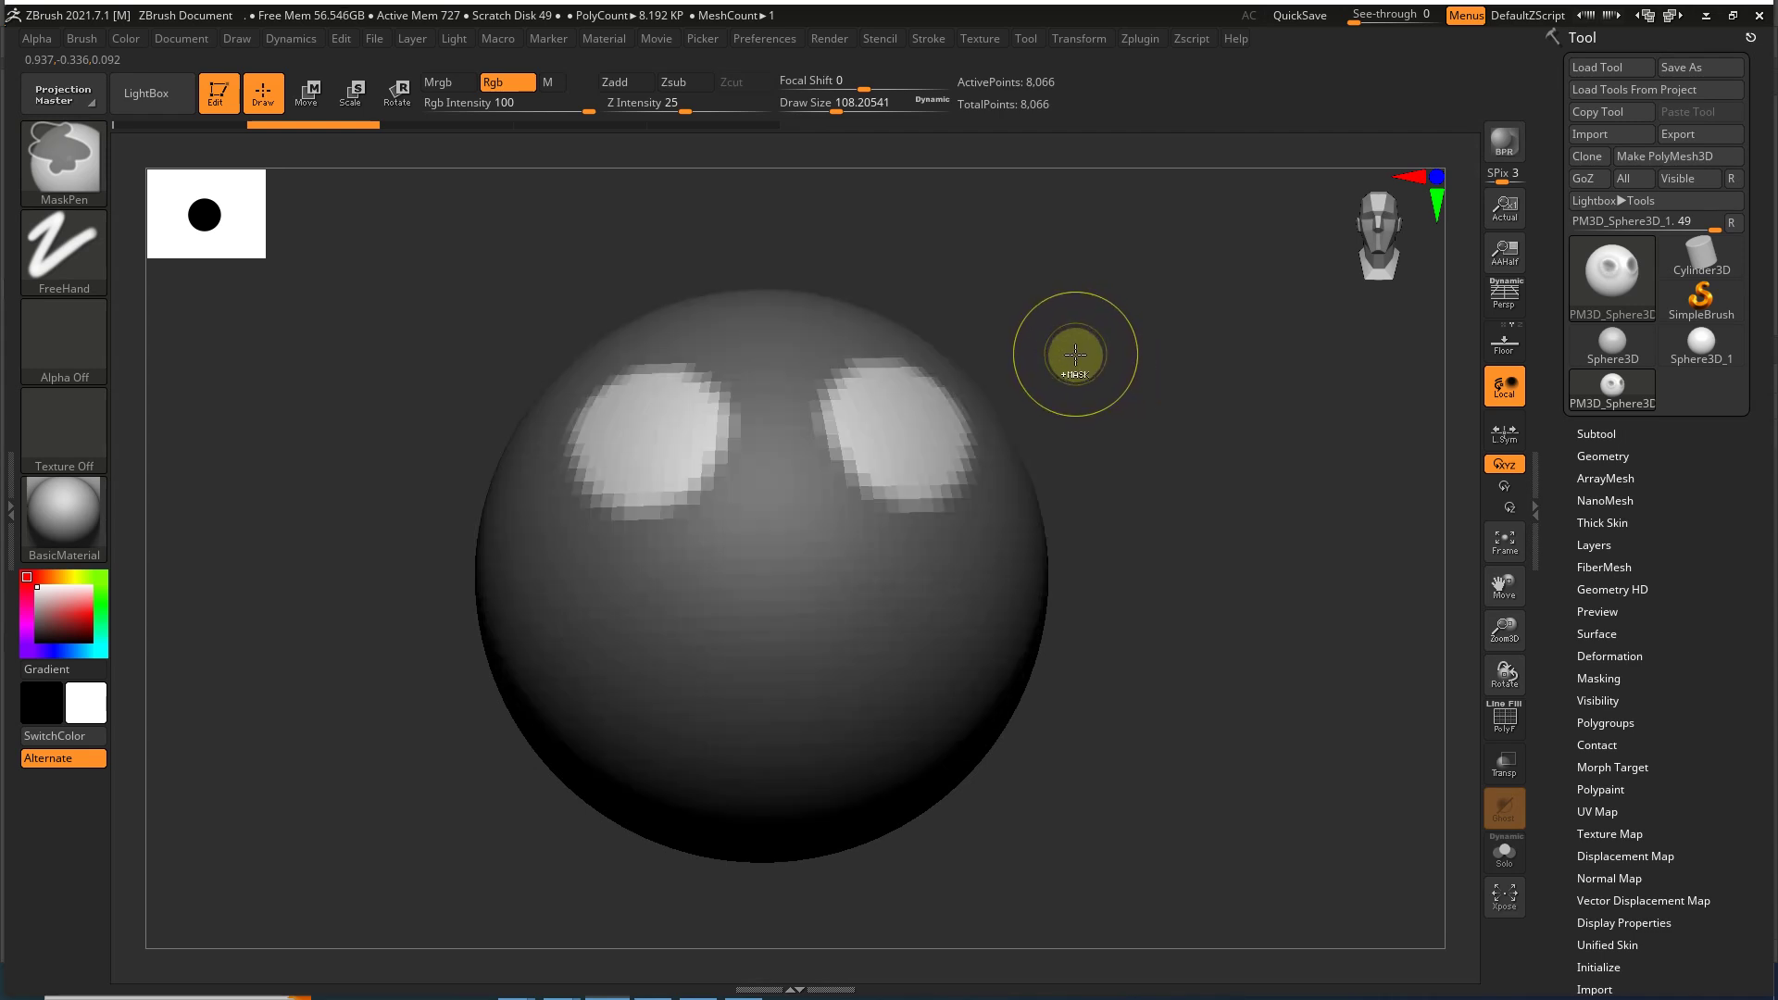
pyautogui.keyDown('shift'); pyautogui.moveTo(1061, 373); pyautogui.dragTo(988, 385); pyautogui.keyUp('shift')
# Step: Build up bulging eyes in the unmasked circles at a draw size of about 207, and smooth them at about 104
pyautogui.press('s')
pyautogui.moveTo(881, 412)
pyautogui.mouseDown()
pyautogui.moveTo(900, 408)
pyautogui.moveTo(849, 402)
pyautogui.moveTo(889, 468)
pyautogui.moveTo(944, 421)
pyautogui.moveTo(893, 374)
pyautogui.moveTo(870, 448)
pyautogui.moveTo(956, 425)
pyautogui.mouseUp()
pyautogui.moveTo(1139, 346)
pyautogui.mouseDown()
pyautogui.moveTo(1097, 348)
pyautogui.moveTo(1130, 413)
pyautogui.moveTo(1138, 325)
pyautogui.moveTo(1102, 465)
pyautogui.mouseUp()
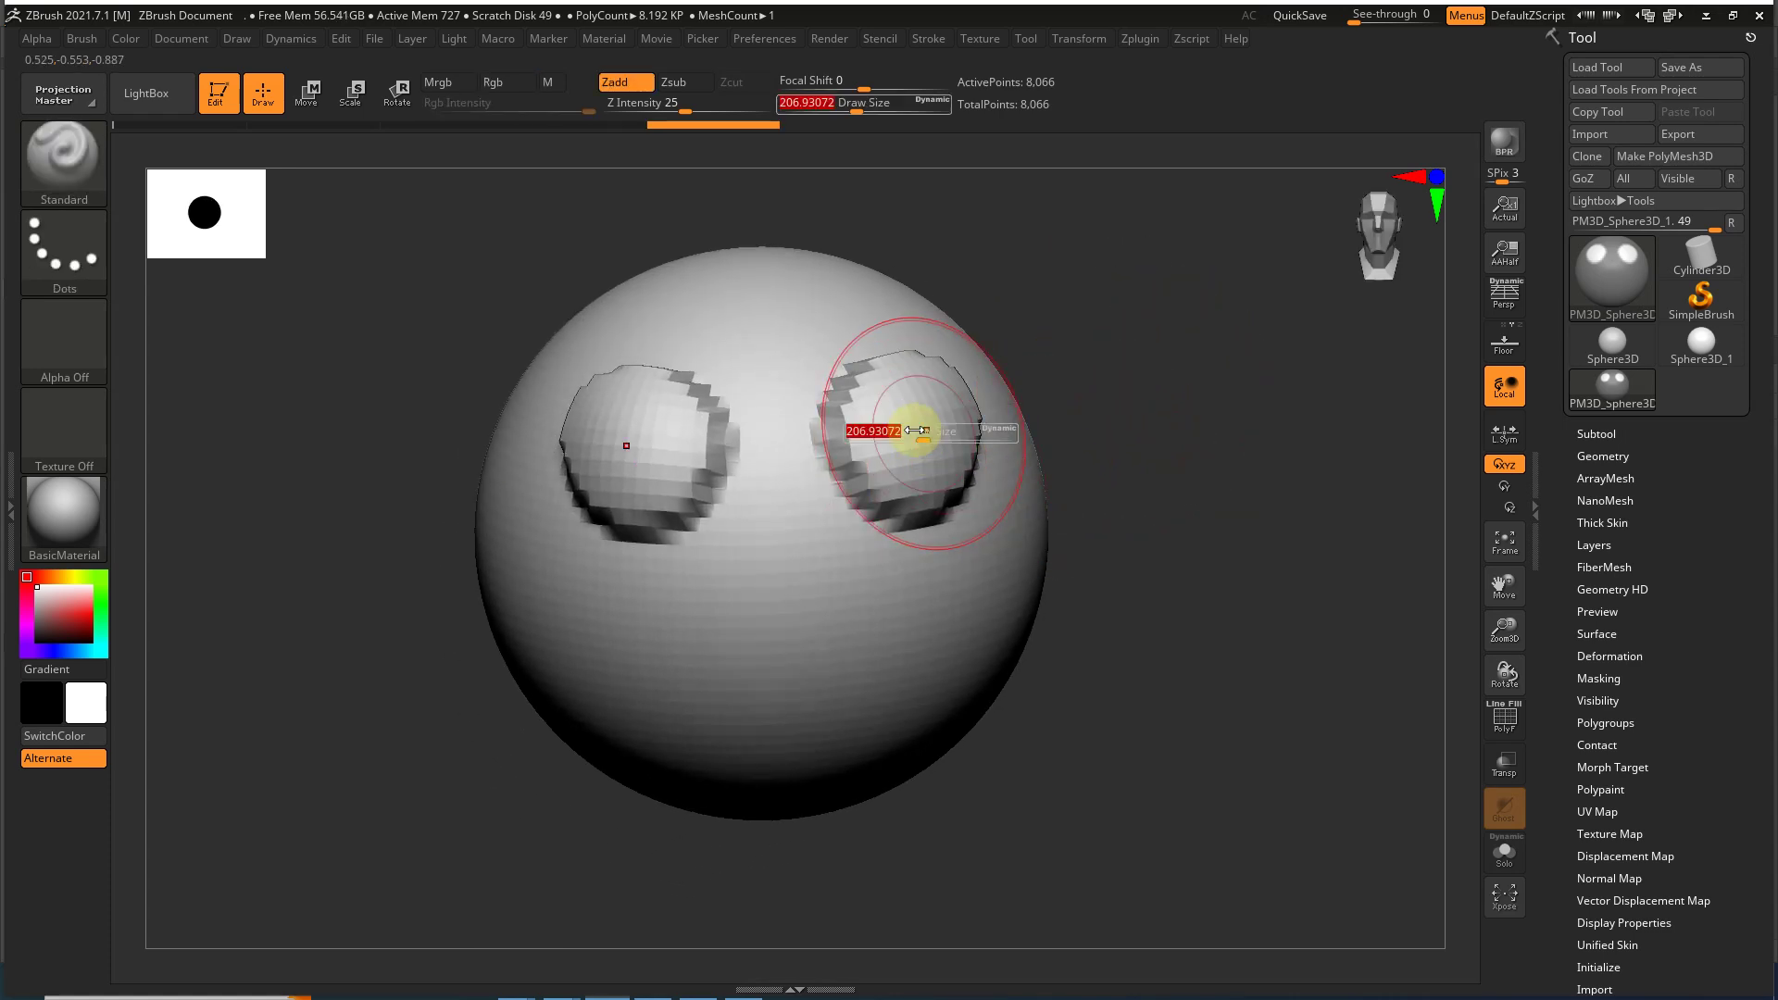
pyautogui.moveTo(893, 357)
pyautogui.keyDown('shift'); pyautogui.mouseDown()
pyautogui.moveTo(840, 398)
pyautogui.moveTo(888, 498)
pyautogui.moveTo(968, 442)
pyautogui.moveTo(920, 365)
pyautogui.moveTo(942, 375)
pyautogui.moveTo(956, 464)
pyautogui.mouseUp(); pyautogui.keyUp('shift')
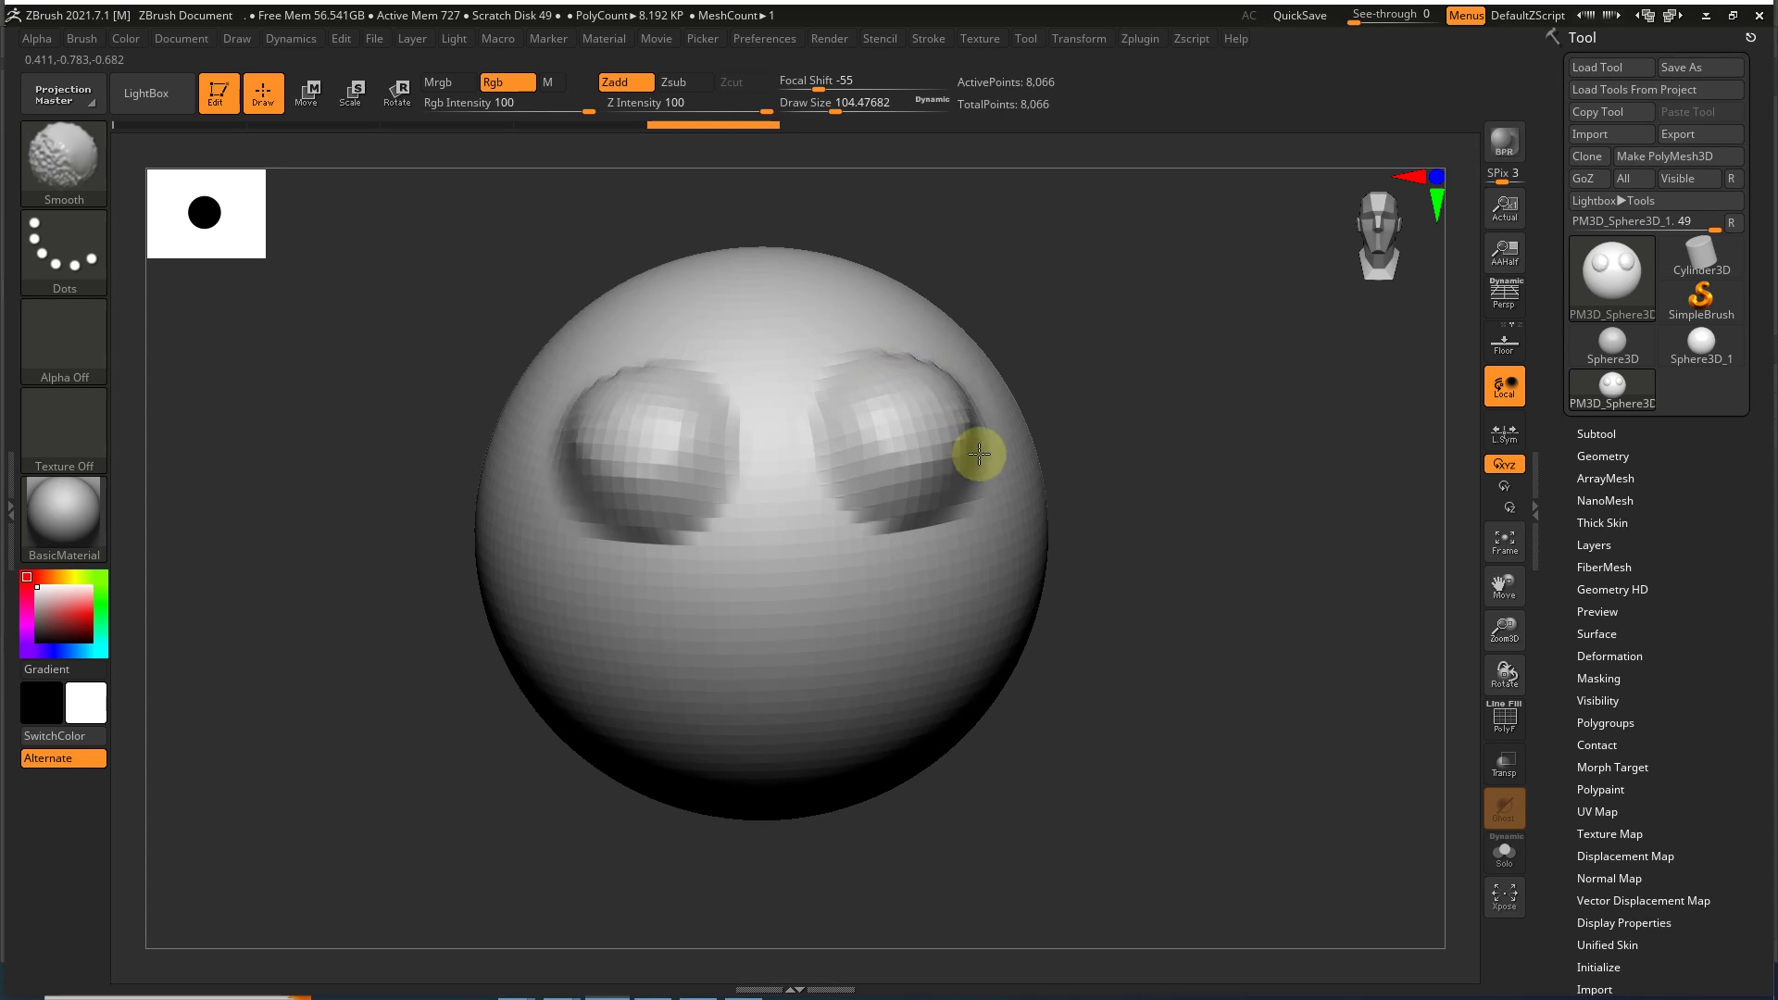
pyautogui.moveTo(1139, 386)
pyautogui.mouseDown()
pyautogui.moveTo(1143, 401)
pyautogui.moveTo(1167, 383)
pyautogui.mouseUp()
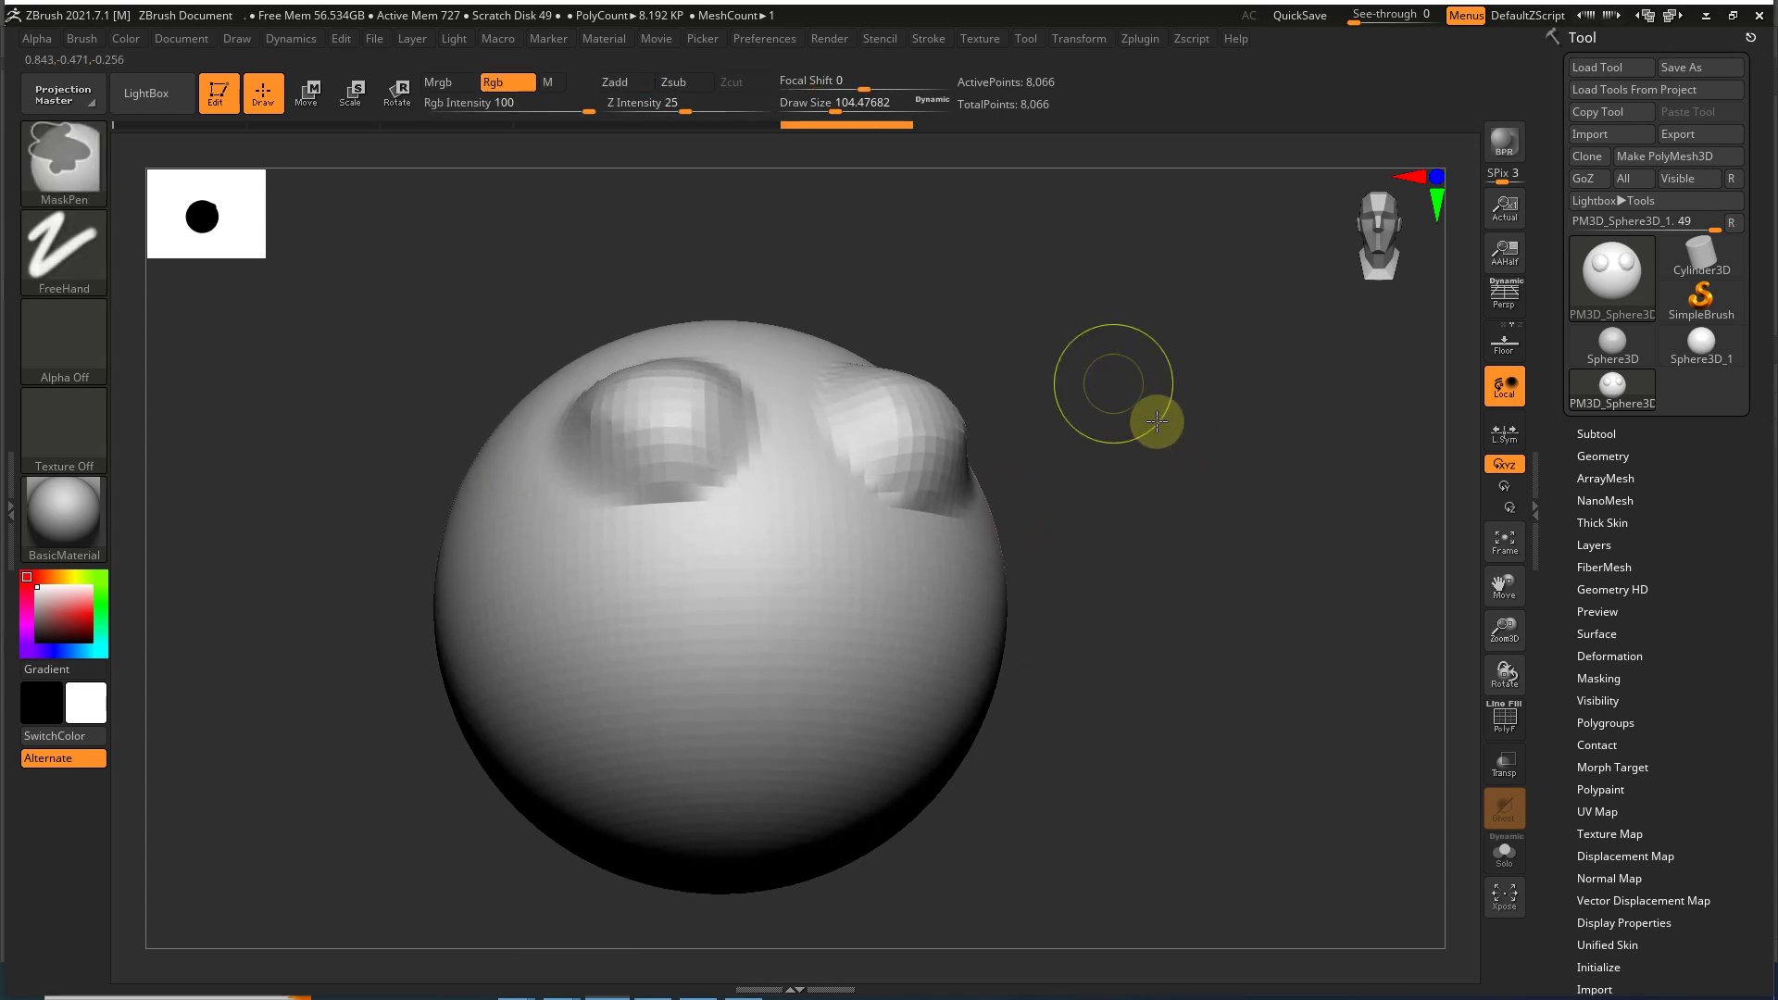
# Step: Undo the eye smoothing and sculpting back to the inverted mask on the flat sphere
pyautogui.keyDown('ctrl'); pyautogui.click(1107, 390); pyautogui.keyUp('ctrl')
pyautogui.moveTo(1098, 389)
pyautogui.mouseDown()
pyautogui.moveTo(1111, 436)
pyautogui.moveTo(1148, 465)
pyautogui.moveTo(1147, 448)
pyautogui.moveTo(1114, 485)
pyautogui.moveTo(1130, 459)
pyautogui.mouseUp()
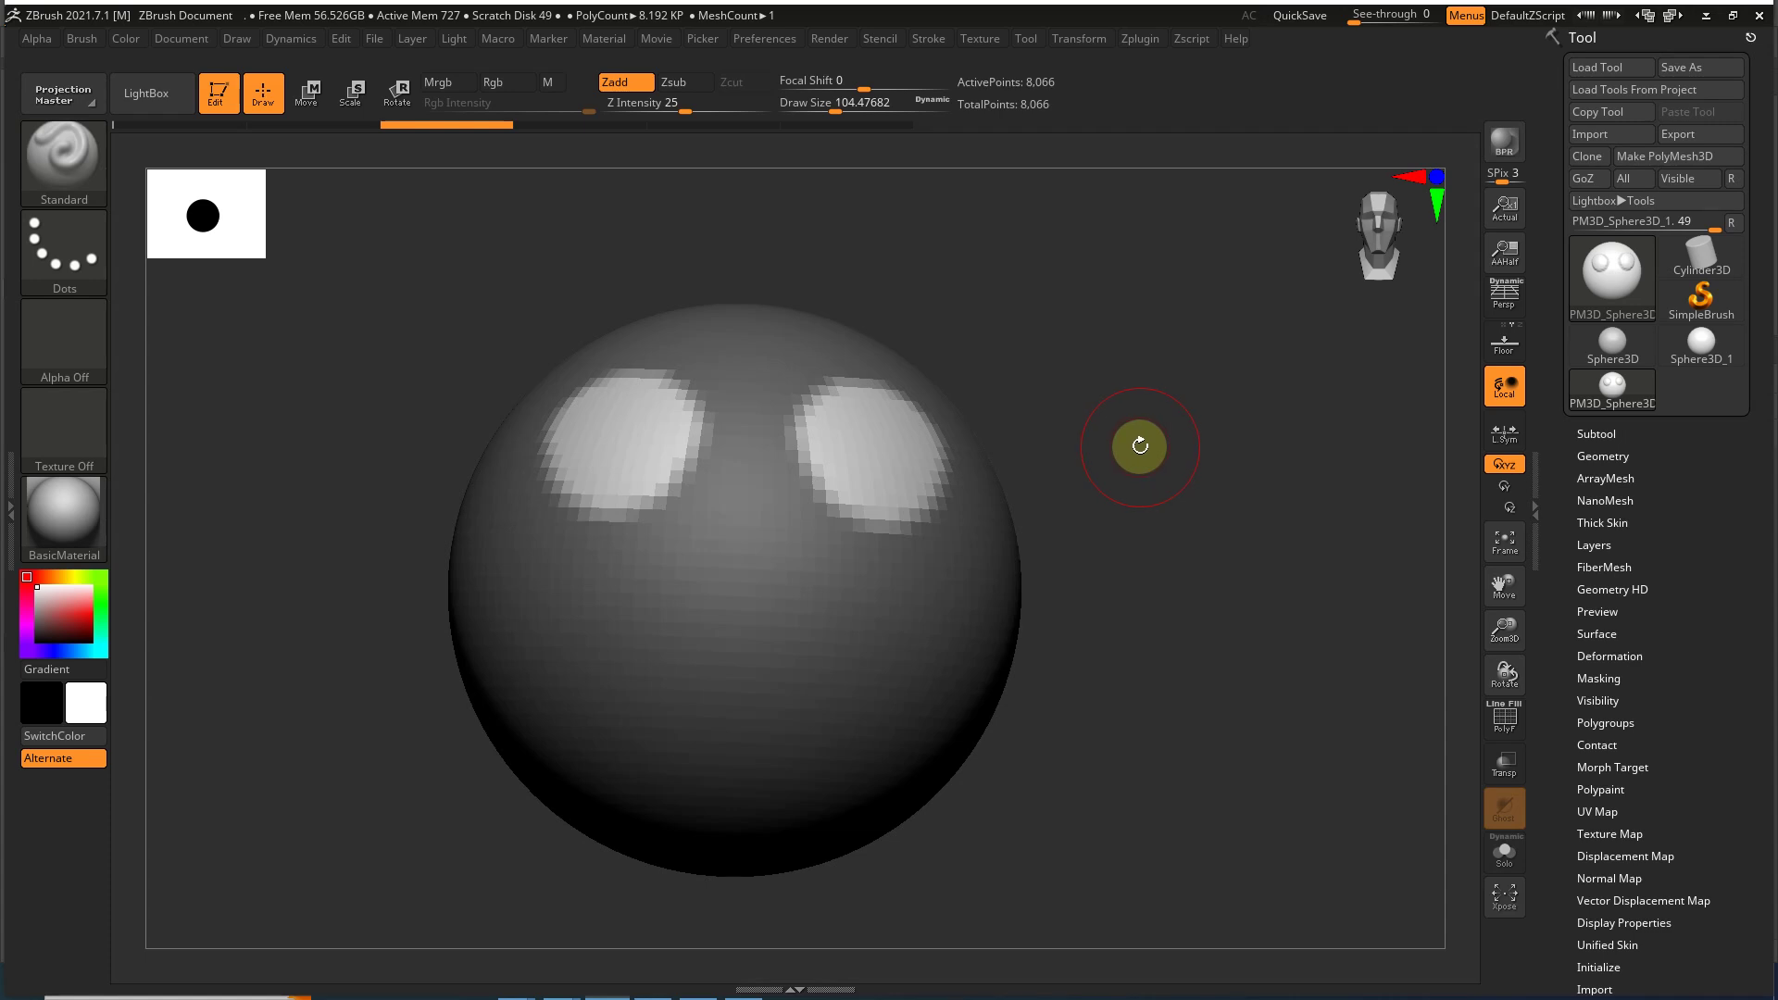
# Step: Switch back to the Photoshop document with the handwritten notes
pyautogui.press('super')
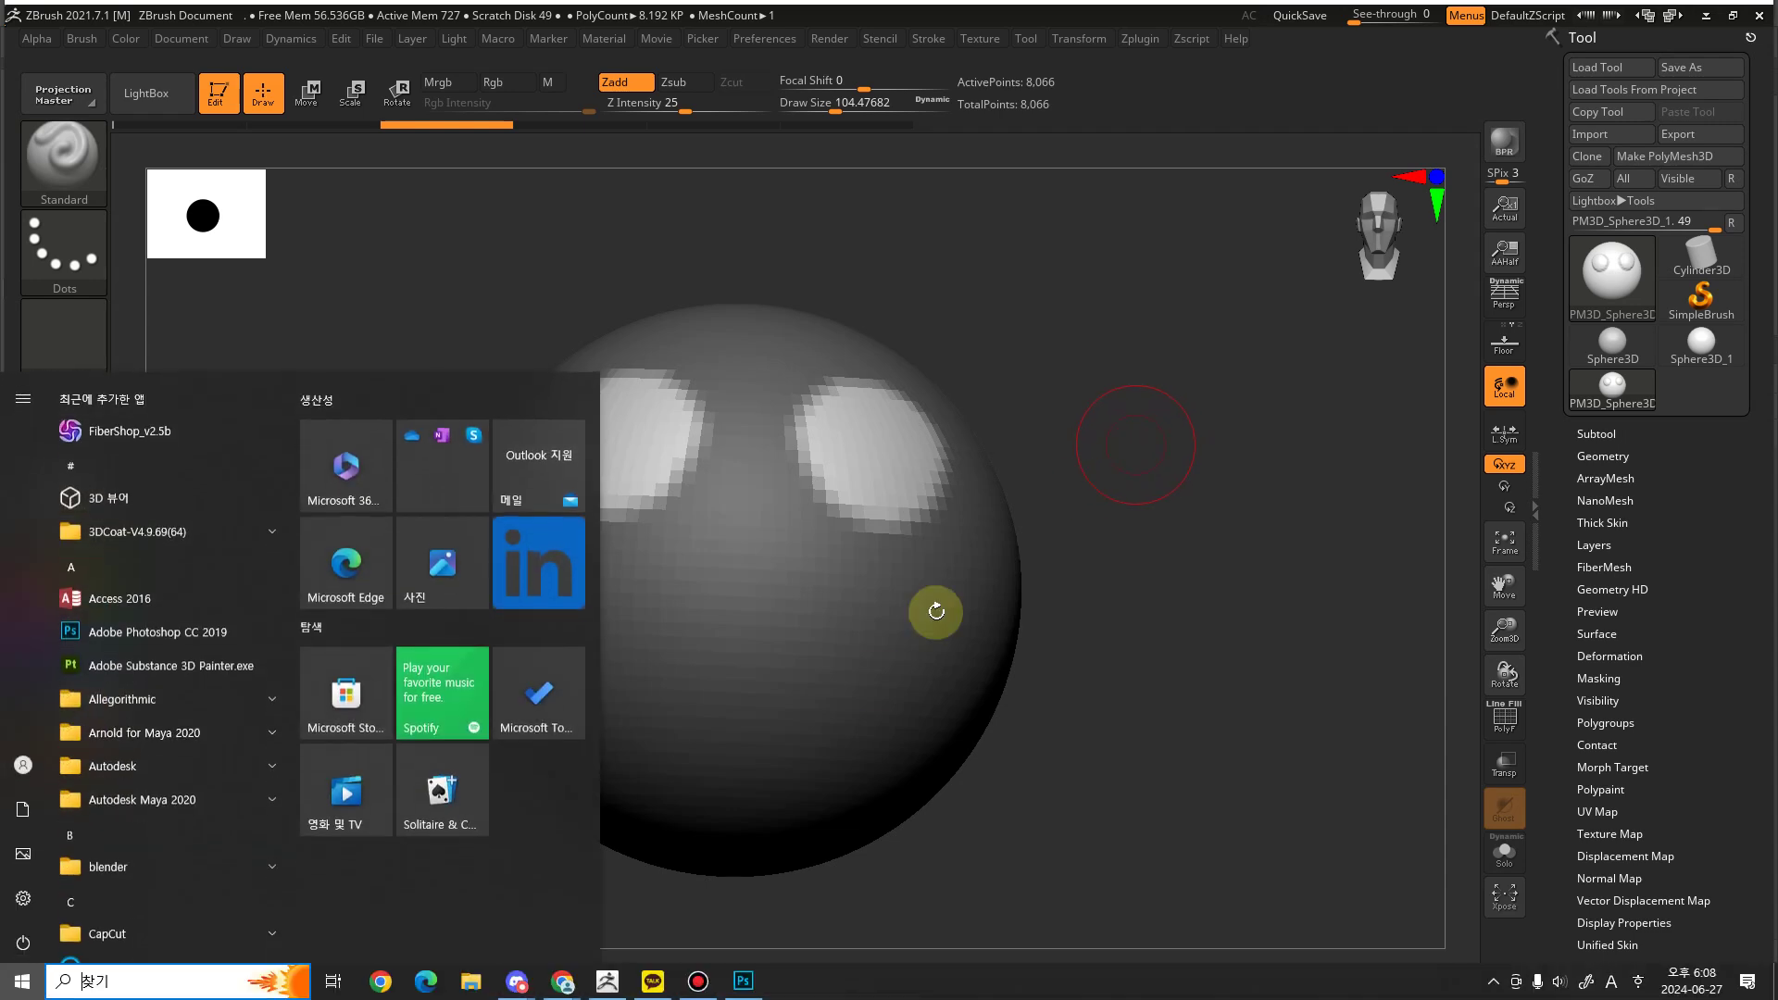
pyautogui.click(743, 981)
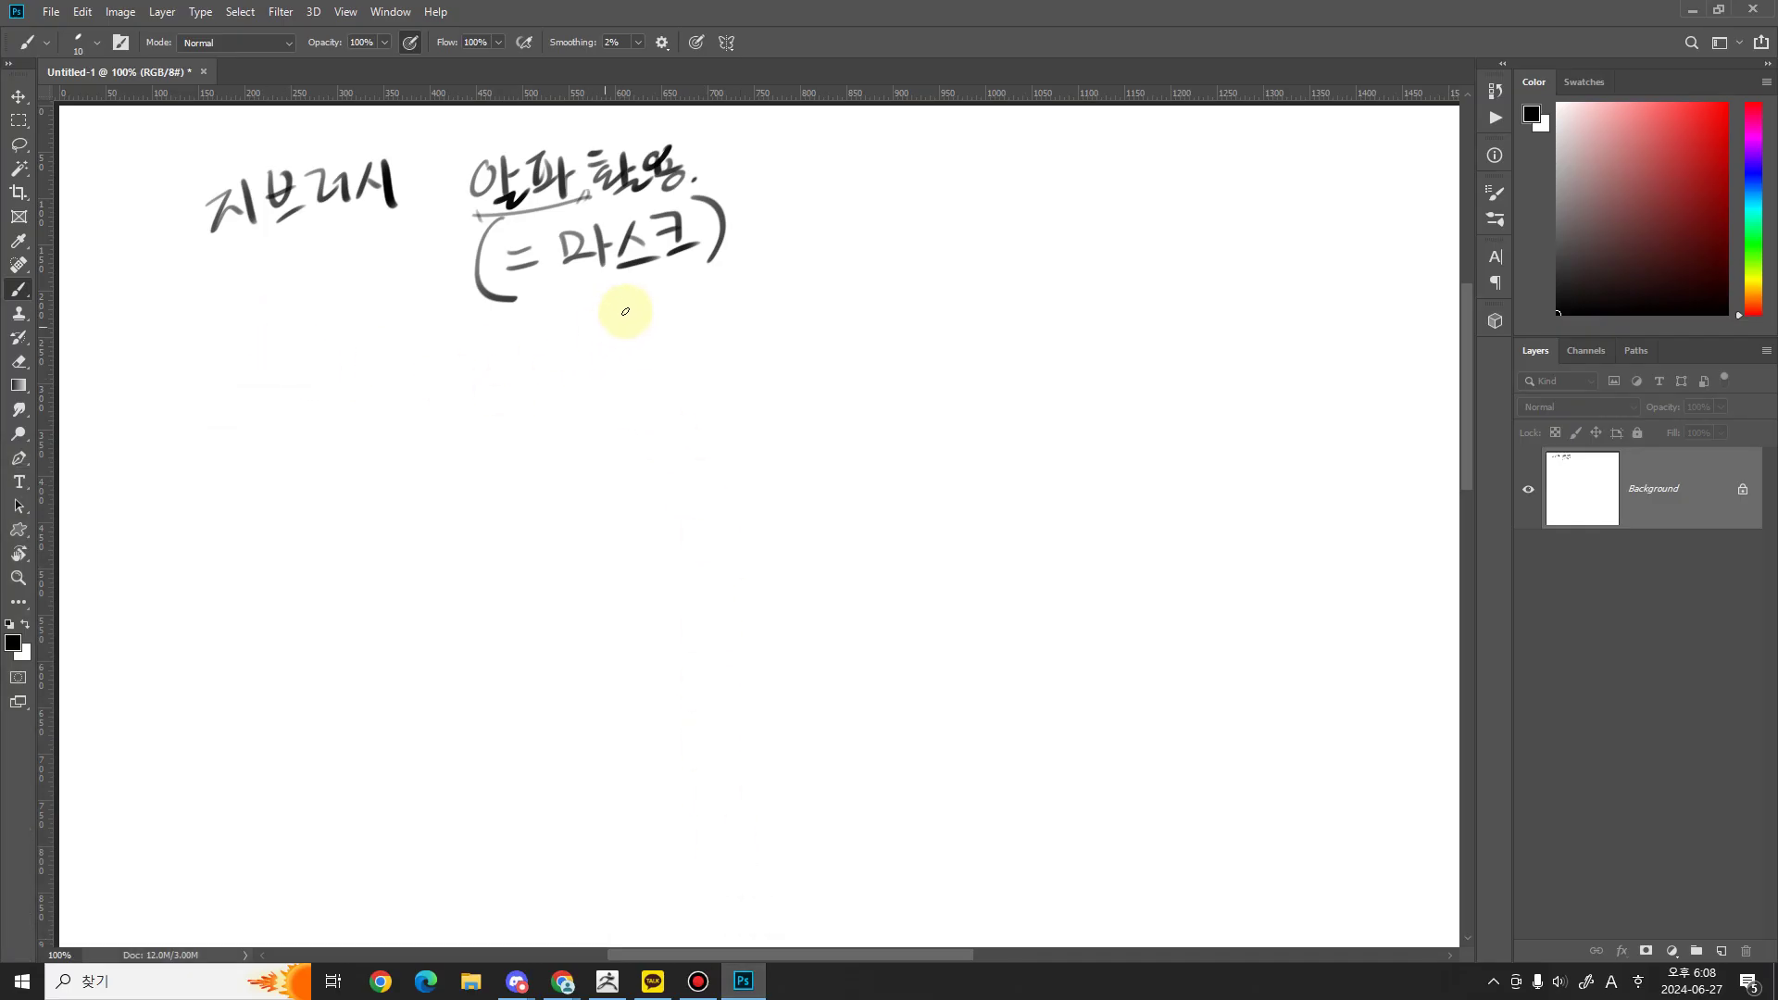
# Step: Handwrite the mask notes "적용 Ctrl" and "반전 〃 + 모델 안쪽 클릭" below the heading
pyautogui.moveTo(474, 340)
pyautogui.mouseDown()
pyautogui.moveTo(449, 365)
pyautogui.moveTo(496, 371)
pyautogui.mouseUp()
pyautogui.moveTo(561, 322); pyautogui.dragTo(562, 374)
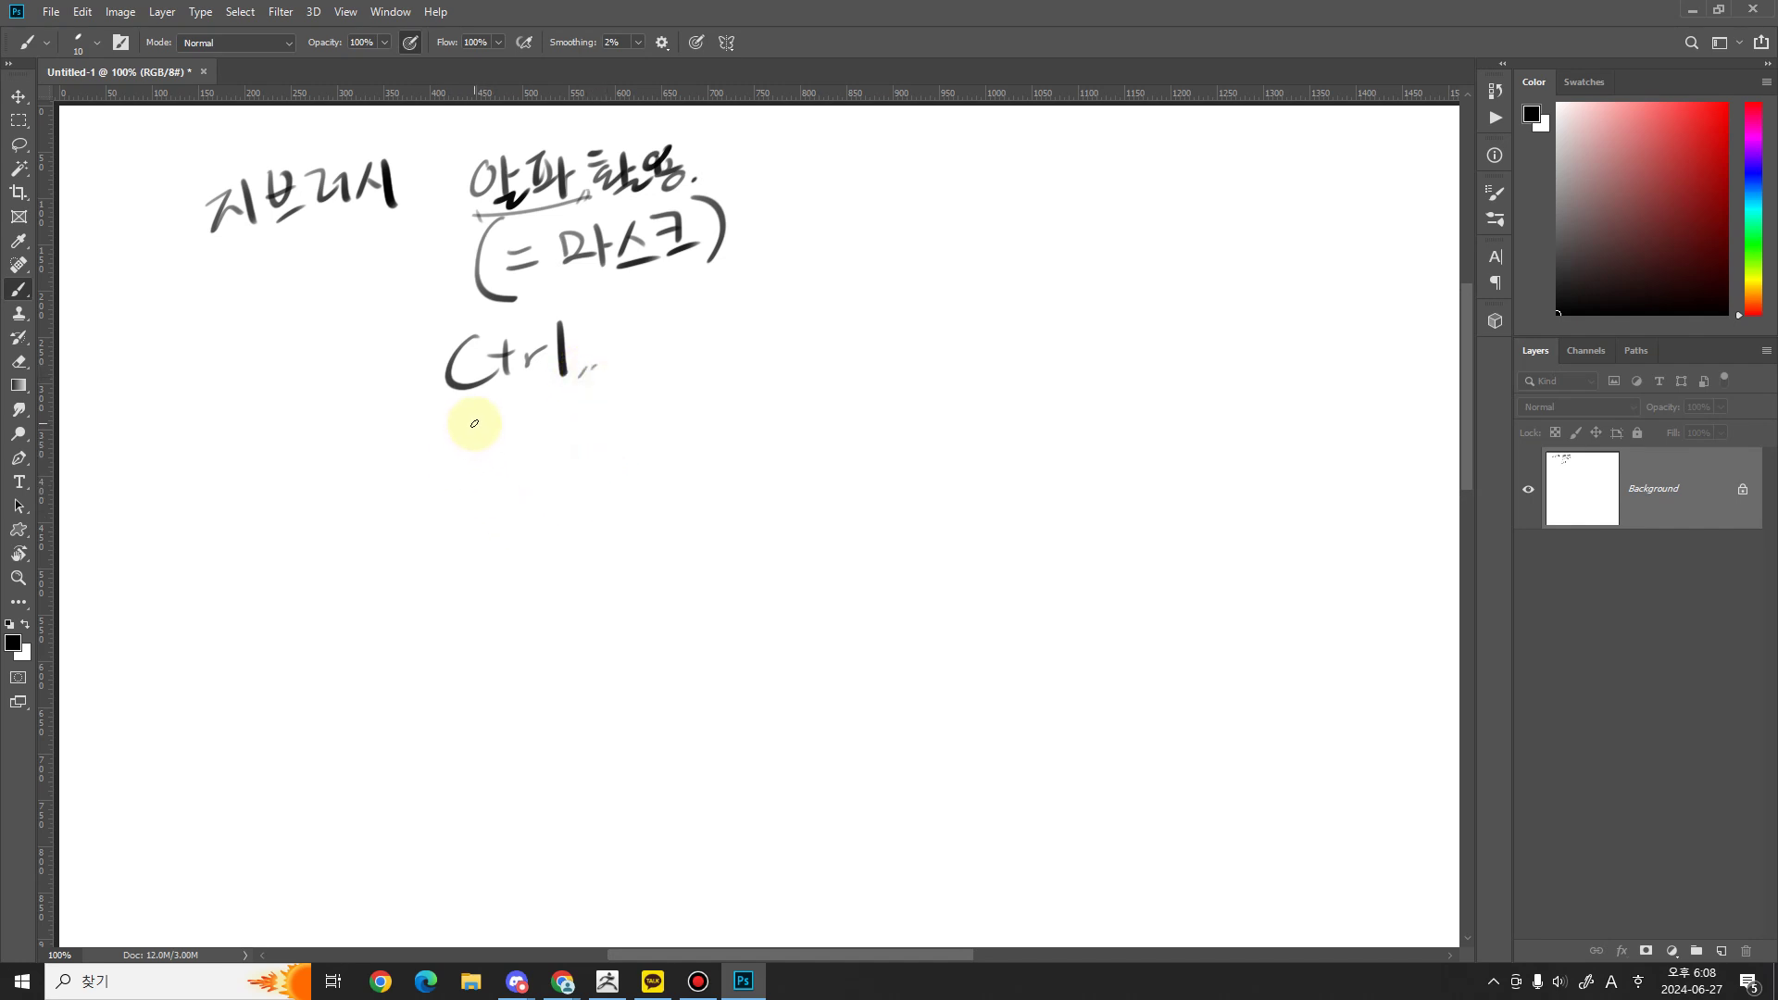
pyautogui.moveTo(382, 374)
pyautogui.mouseDown()
pyautogui.moveTo(380, 392)
pyautogui.moveTo(408, 381)
pyautogui.moveTo(377, 440)
pyautogui.moveTo(430, 454)
pyautogui.moveTo(536, 424)
pyautogui.moveTo(662, 445)
pyautogui.mouseUp()
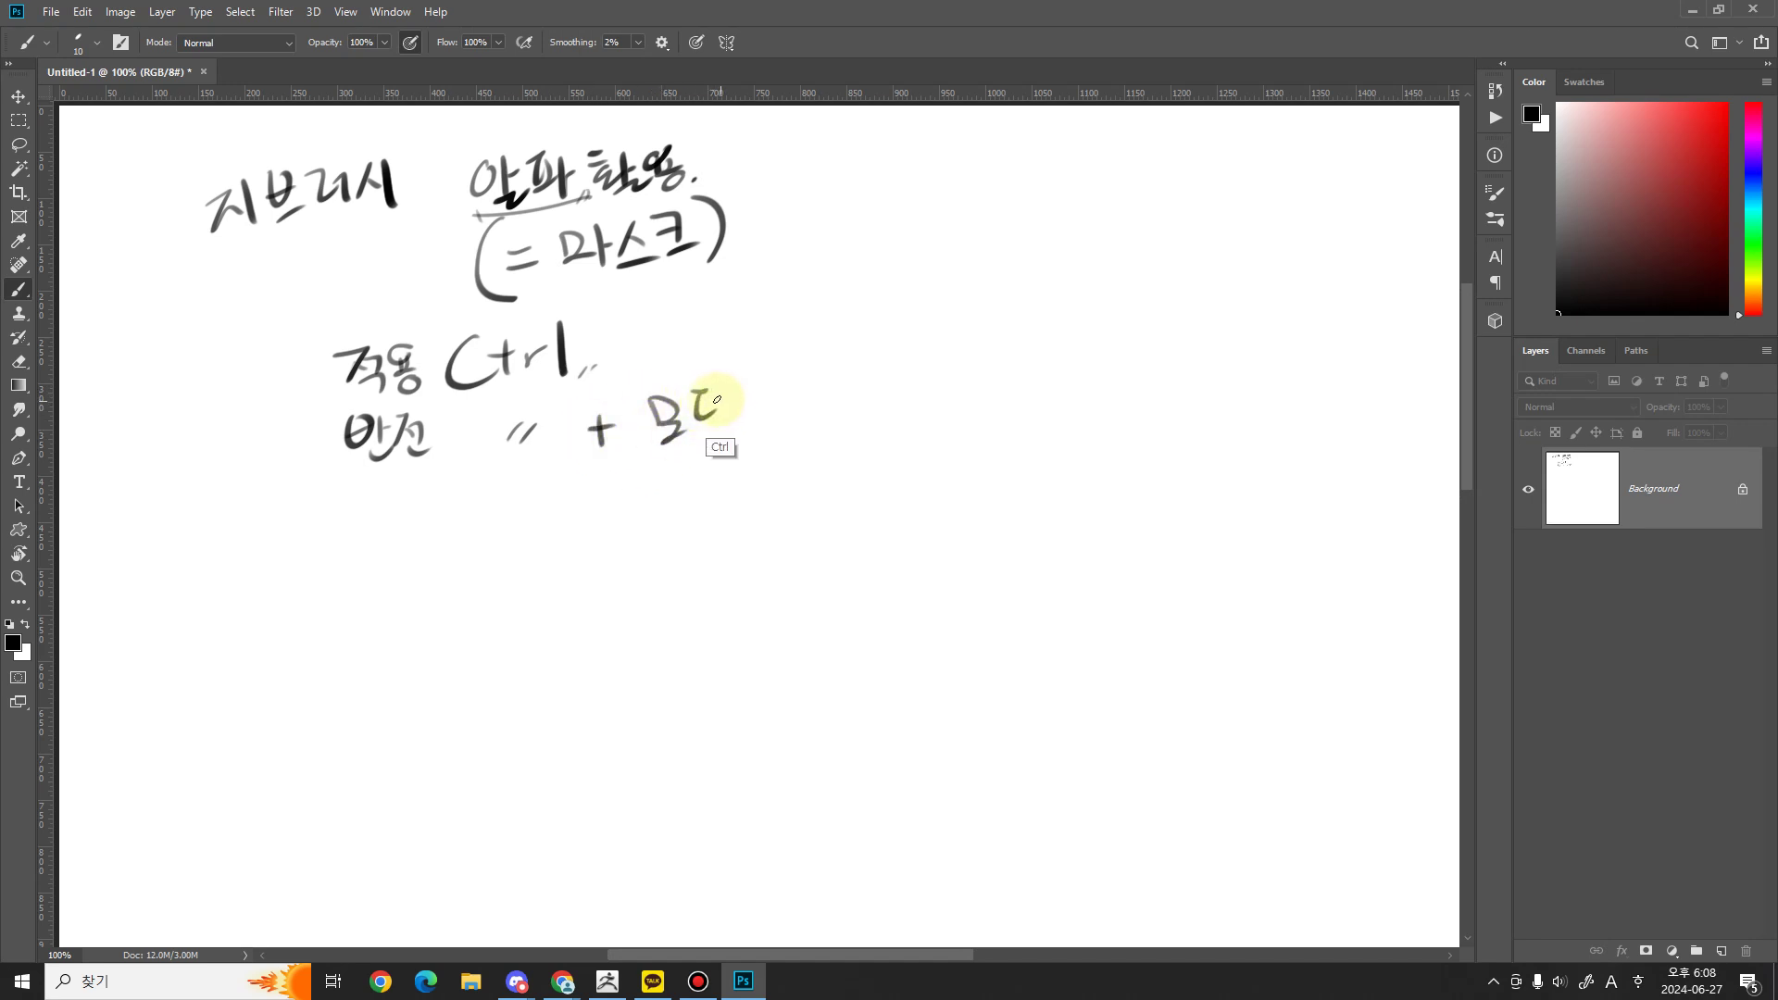
pyautogui.moveTo(731, 398); pyautogui.dragTo(734, 431)
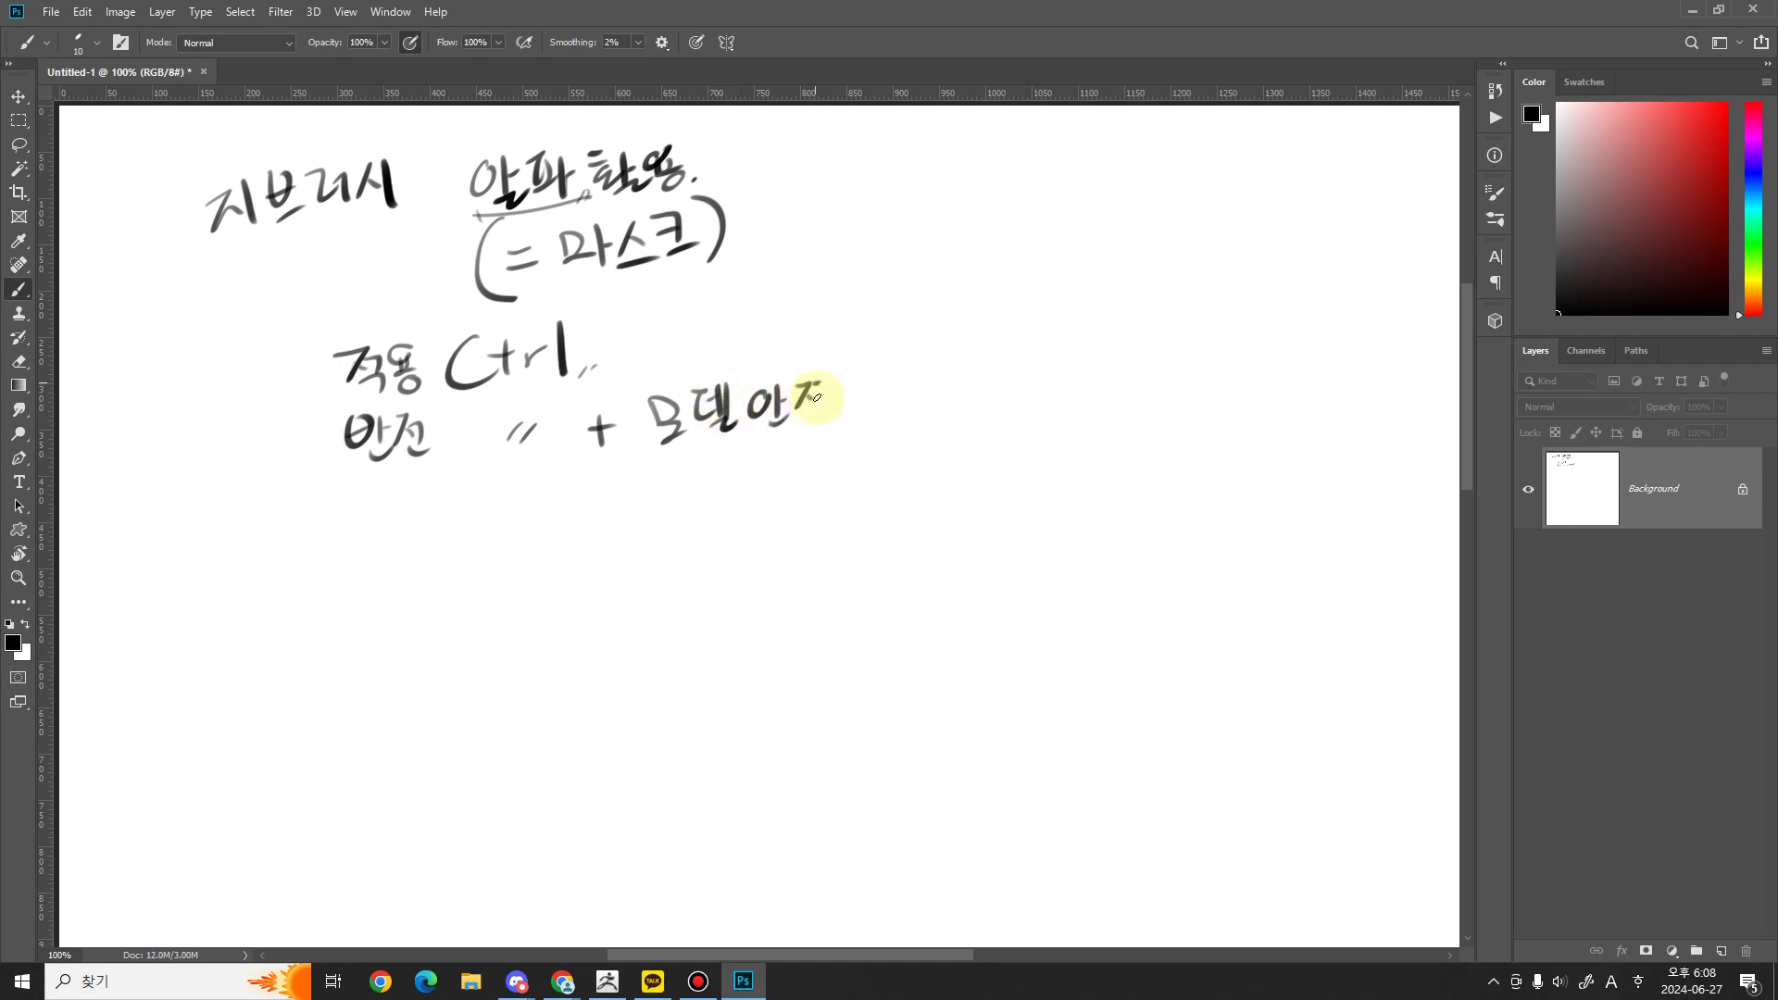
pyautogui.moveTo(801, 408); pyautogui.dragTo(837, 418)
pyautogui.moveTo(878, 407); pyautogui.dragTo(944, 409)
pyautogui.moveTo(917, 403); pyautogui.dragTo(939, 417)
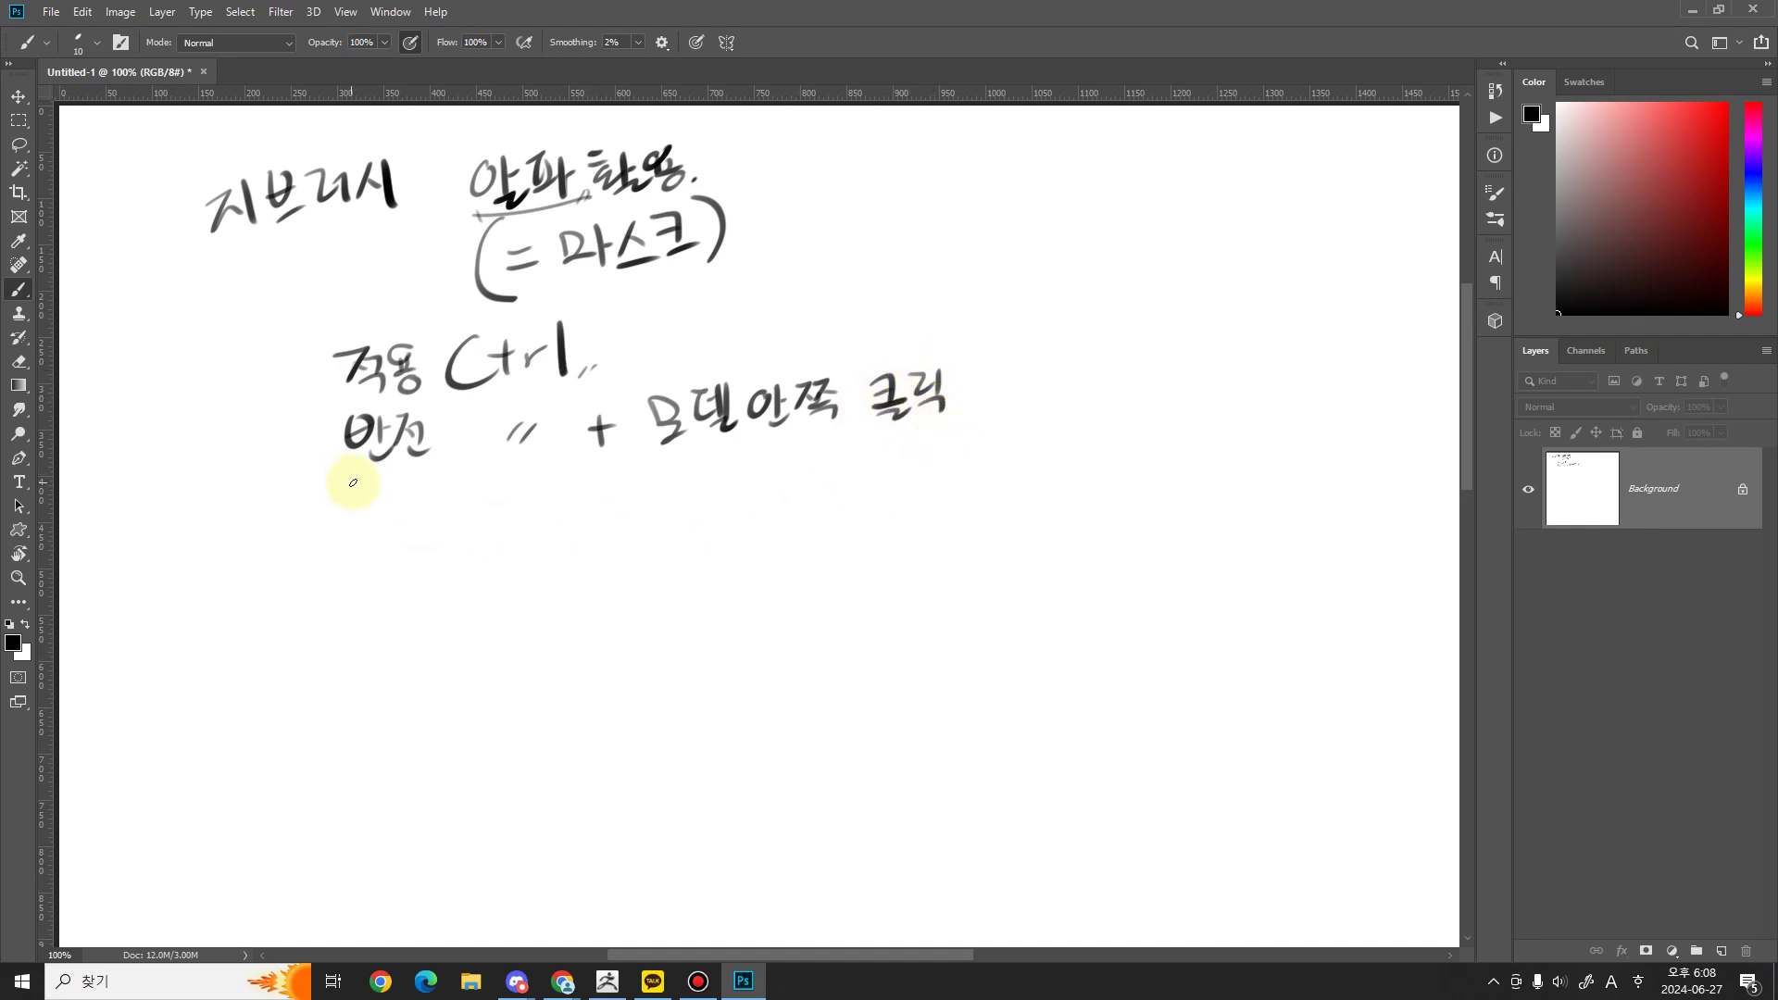
# Step: Handwrite the line "취소 〃 + 모델 밖을 드레그" and put quote marks around "클릭" and "드레그"
pyautogui.moveTo(384, 487)
pyautogui.mouseDown()
pyautogui.moveTo(387, 531)
pyautogui.moveTo(374, 510)
pyautogui.moveTo(426, 514)
pyautogui.mouseUp()
pyautogui.moveTo(392, 523); pyautogui.dragTo(442, 520)
pyautogui.moveTo(535, 486)
pyautogui.mouseDown()
pyautogui.moveTo(528, 499)
pyautogui.moveTo(610, 505)
pyautogui.mouseUp()
pyautogui.moveTo(597, 494); pyautogui.dragTo(627, 492)
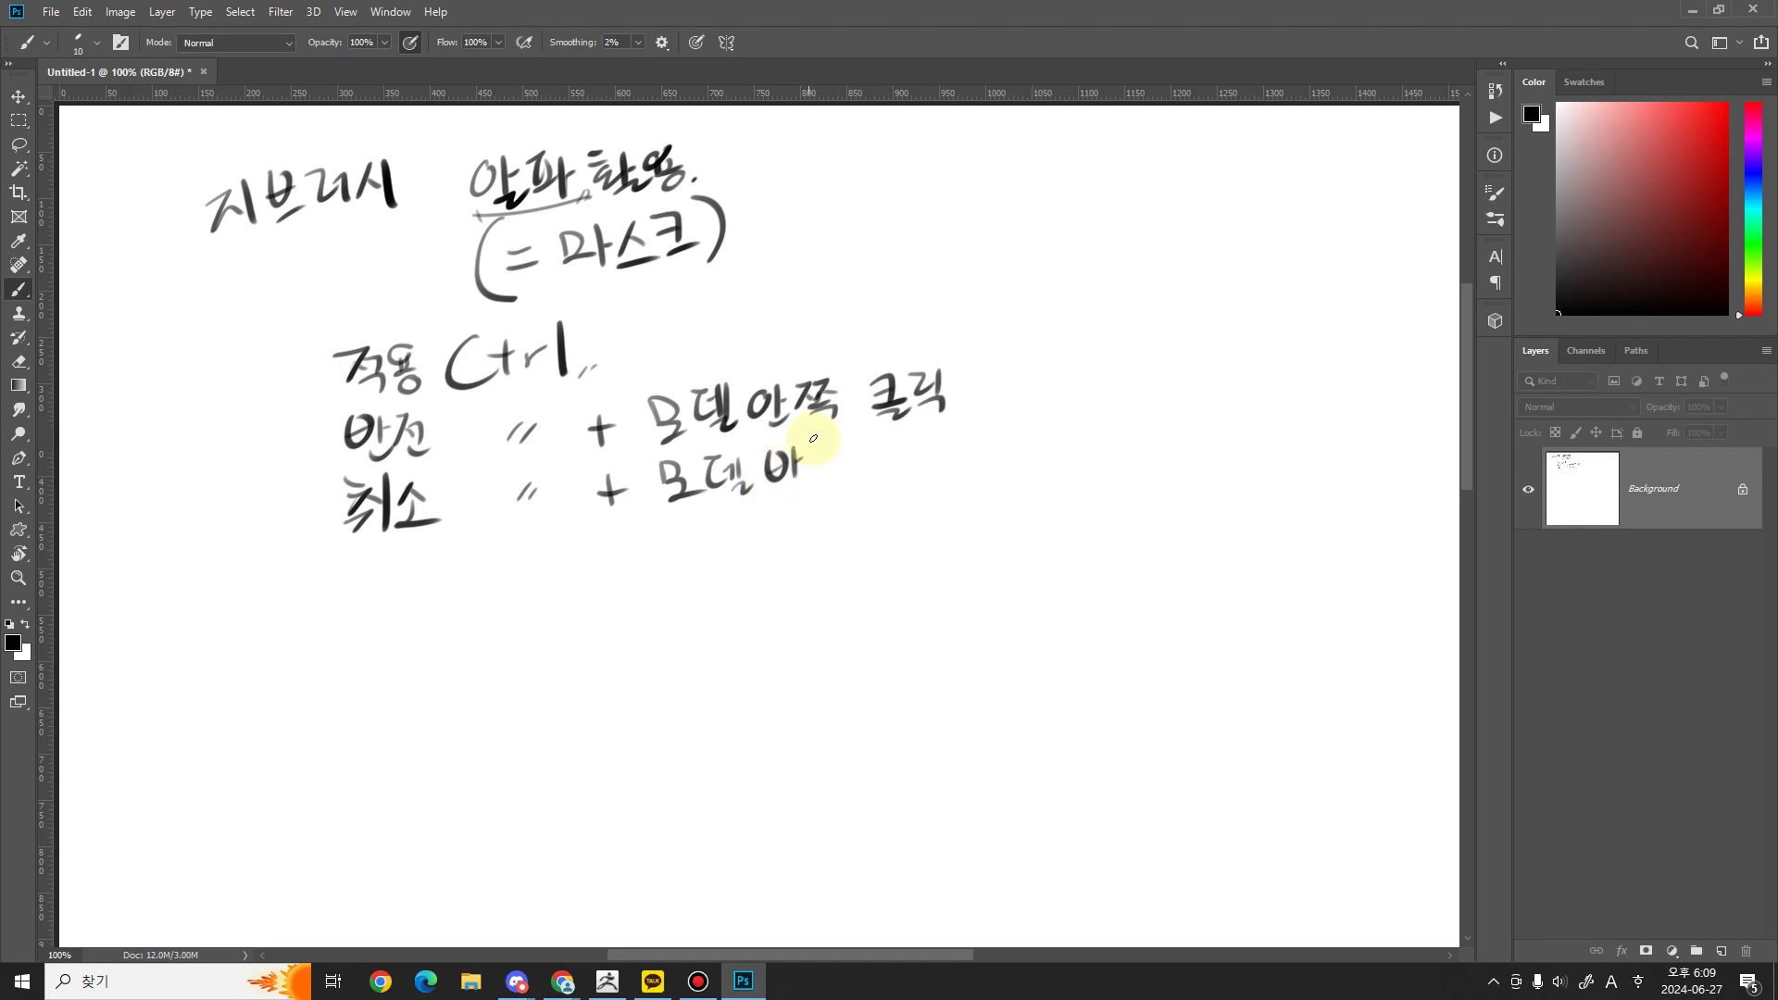
pyautogui.moveTo(800, 480); pyautogui.dragTo(815, 492)
pyautogui.moveTo(820, 469); pyautogui.dragTo(845, 465)
pyautogui.moveTo(823, 477)
pyautogui.mouseDown()
pyautogui.moveTo(857, 490)
pyautogui.moveTo(995, 451)
pyautogui.mouseUp()
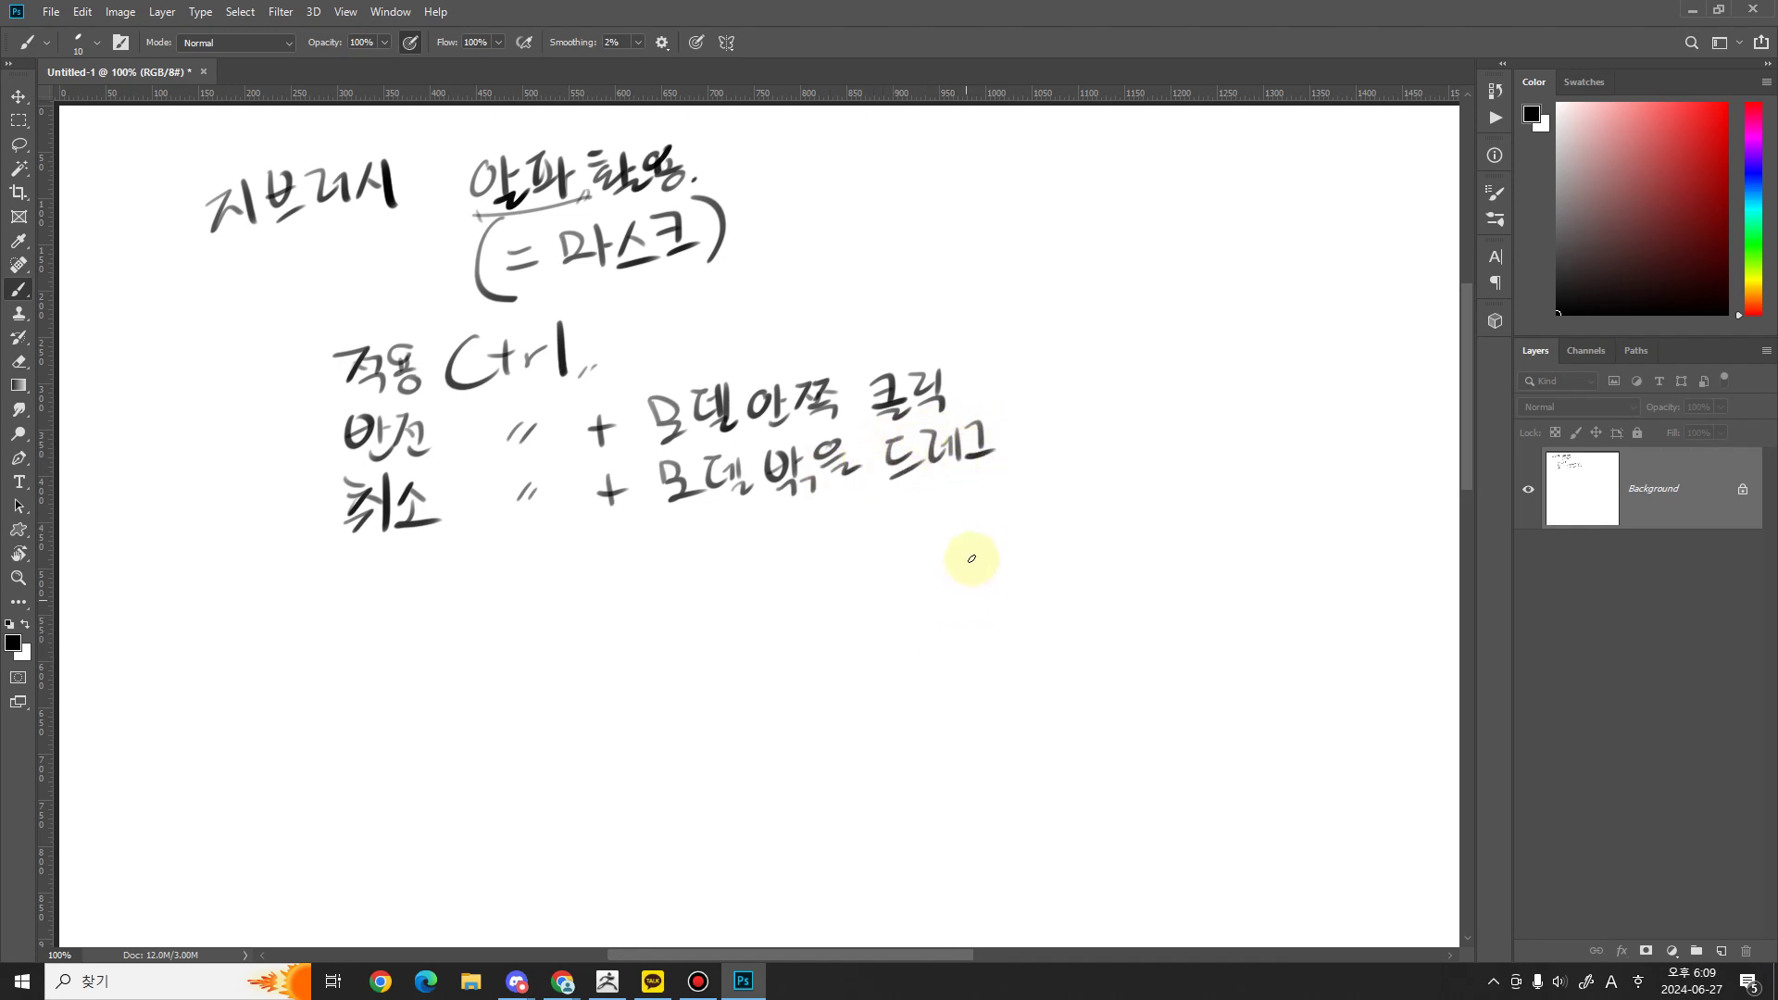
pyautogui.moveTo(854, 364); pyautogui.dragTo(945, 369)
pyautogui.moveTo(861, 437); pyautogui.dragTo(867, 443)
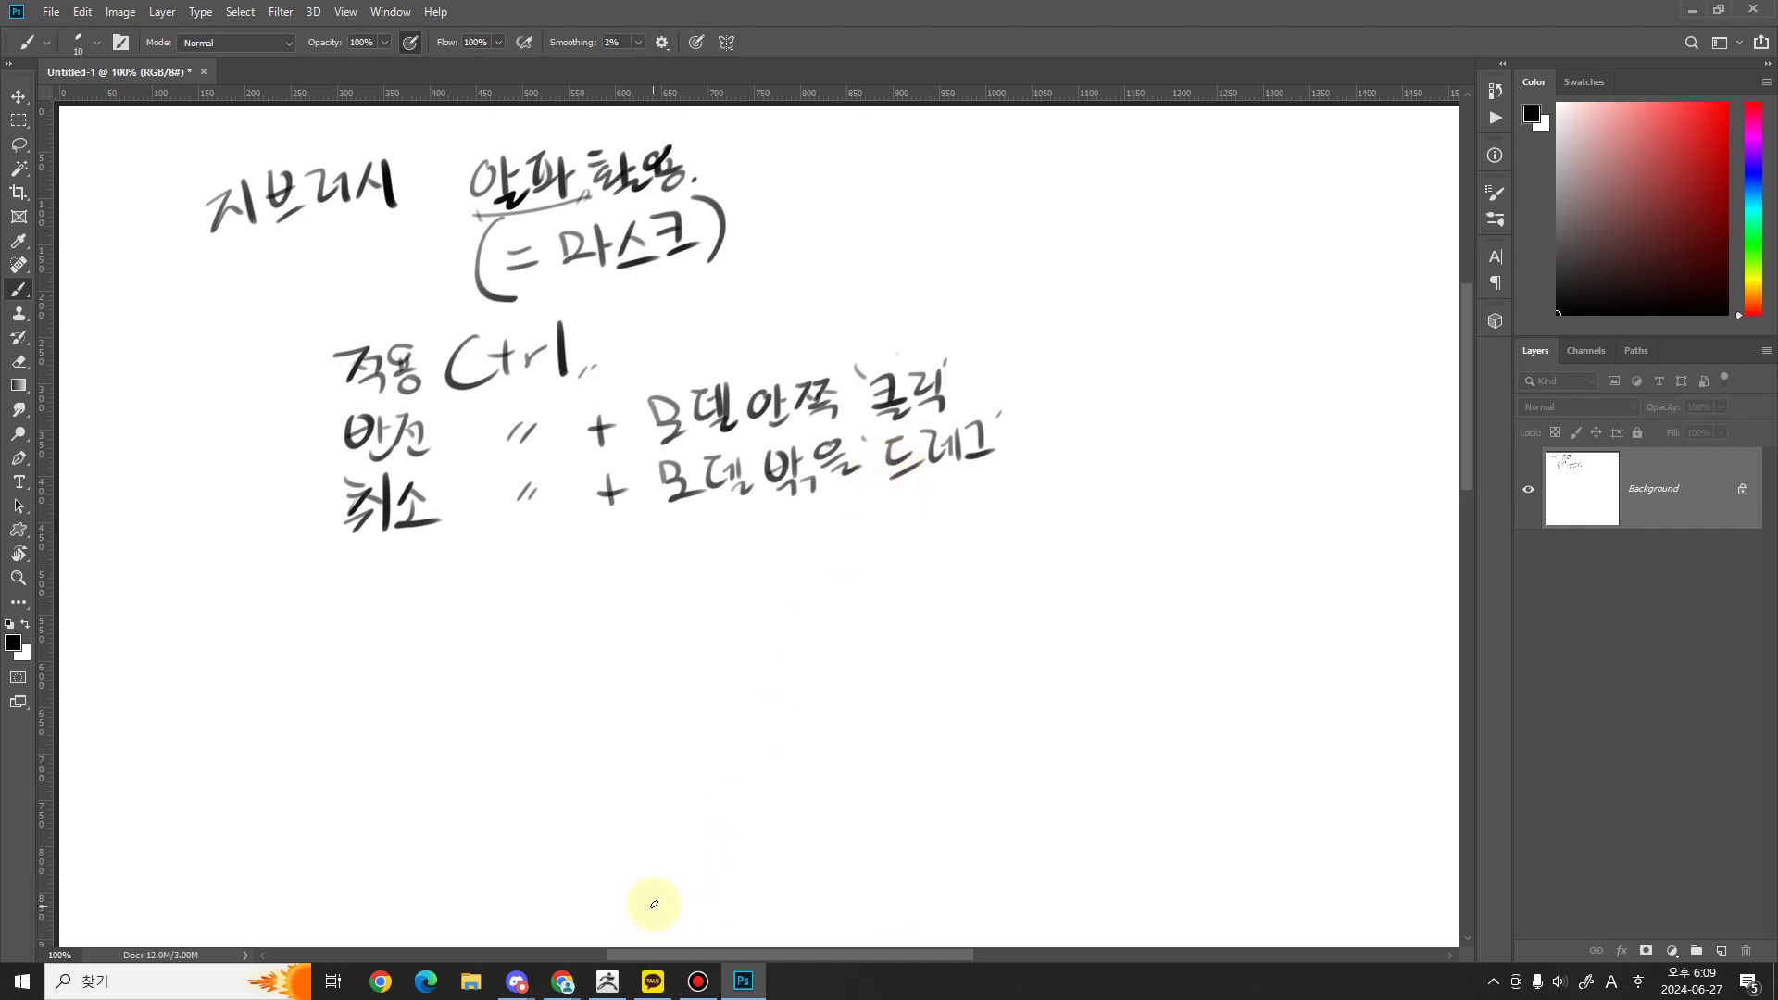
# Step: Replace "안쪽" with "밖" in the "반전" line and remove "을" from the "취소" line
pyautogui.press('e')
pyautogui.moveTo(780, 404)
pyautogui.mouseDown()
pyautogui.moveTo(814, 385)
pyautogui.moveTo(766, 393)
pyautogui.moveTo(785, 391)
pyautogui.mouseUp()
pyautogui.press('b')
pyautogui.moveTo(801, 373); pyautogui.dragTo(802, 404)
pyautogui.moveTo(802, 391)
pyautogui.mouseDown()
pyautogui.moveTo(783, 425)
pyautogui.moveTo(801, 423)
pyautogui.mouseUp()
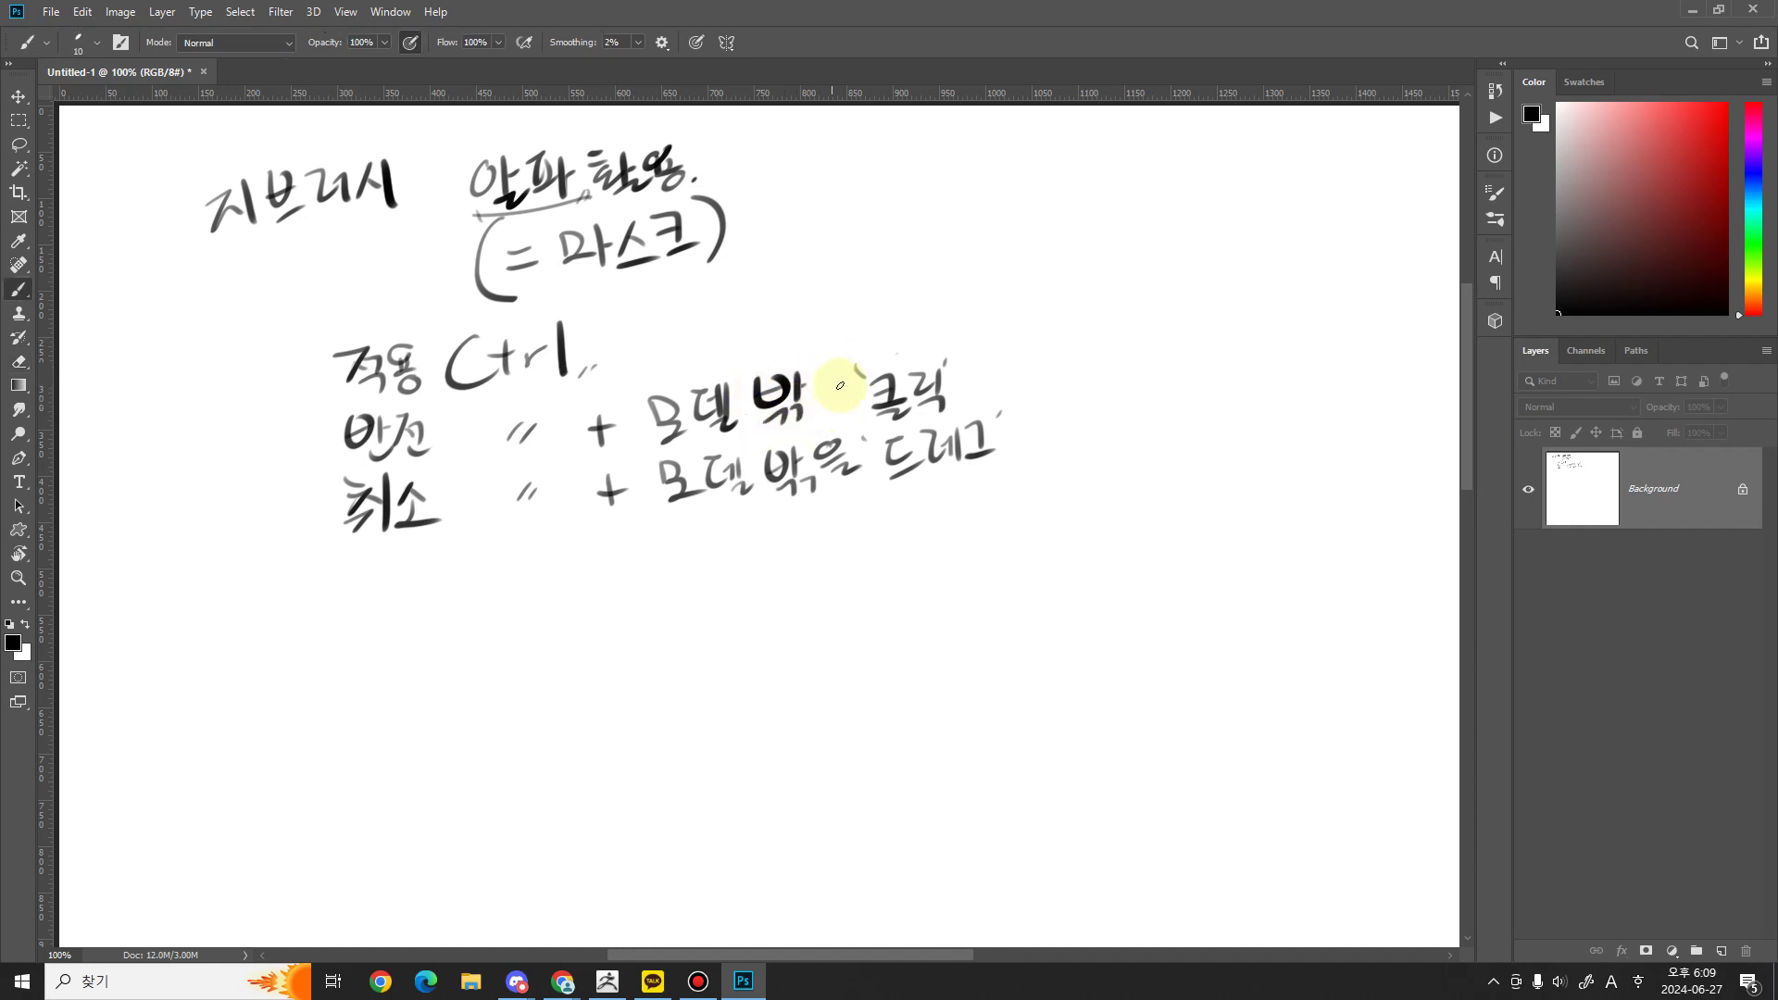
pyautogui.hotkey('ctrl', 'z')
pyautogui.hotkey('ctrl', 'z')
pyautogui.hotkey('ctrl', 'z')
# Step: Handwrite the line "부드럽게 〃 + 모델안 '클릭'" below the "취소" line, undoing miswritten strokes
pyautogui.moveTo(326, 572)
pyautogui.mouseDown()
pyautogui.moveTo(360, 572)
pyautogui.moveTo(375, 627)
pyautogui.moveTo(416, 618)
pyautogui.moveTo(363, 608)
pyautogui.mouseUp()
pyautogui.hotkey('ctrl', 'z')
pyautogui.hotkey('ctrl', 'z')
pyautogui.moveTo(352, 613)
pyautogui.mouseDown()
pyautogui.moveTo(349, 630)
pyautogui.moveTo(412, 589)
pyautogui.mouseUp()
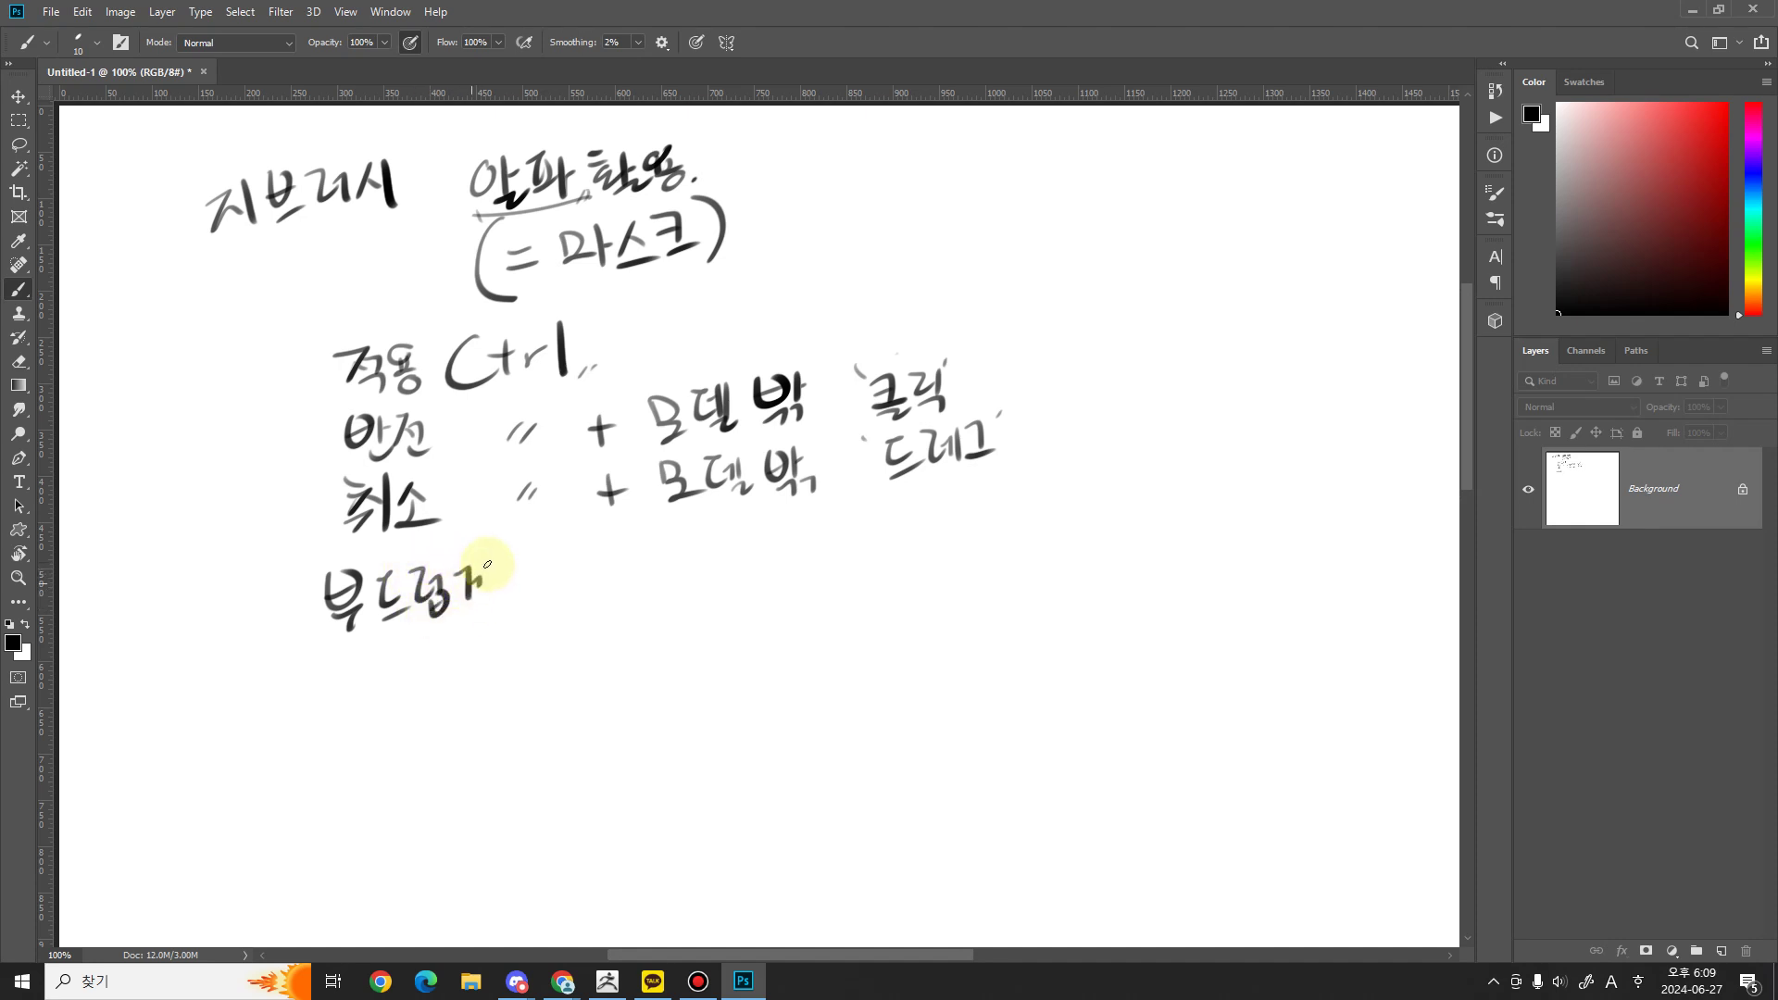
pyautogui.moveTo(474, 569); pyautogui.dragTo(473, 604)
pyautogui.moveTo(490, 561)
pyautogui.mouseDown()
pyautogui.moveTo(492, 613)
pyautogui.moveTo(548, 586)
pyautogui.mouseUp()
pyautogui.moveTo(567, 570)
pyautogui.mouseDown()
pyautogui.moveTo(562, 584)
pyautogui.moveTo(662, 573)
pyautogui.mouseUp()
pyautogui.moveTo(645, 558); pyautogui.dragTo(645, 591)
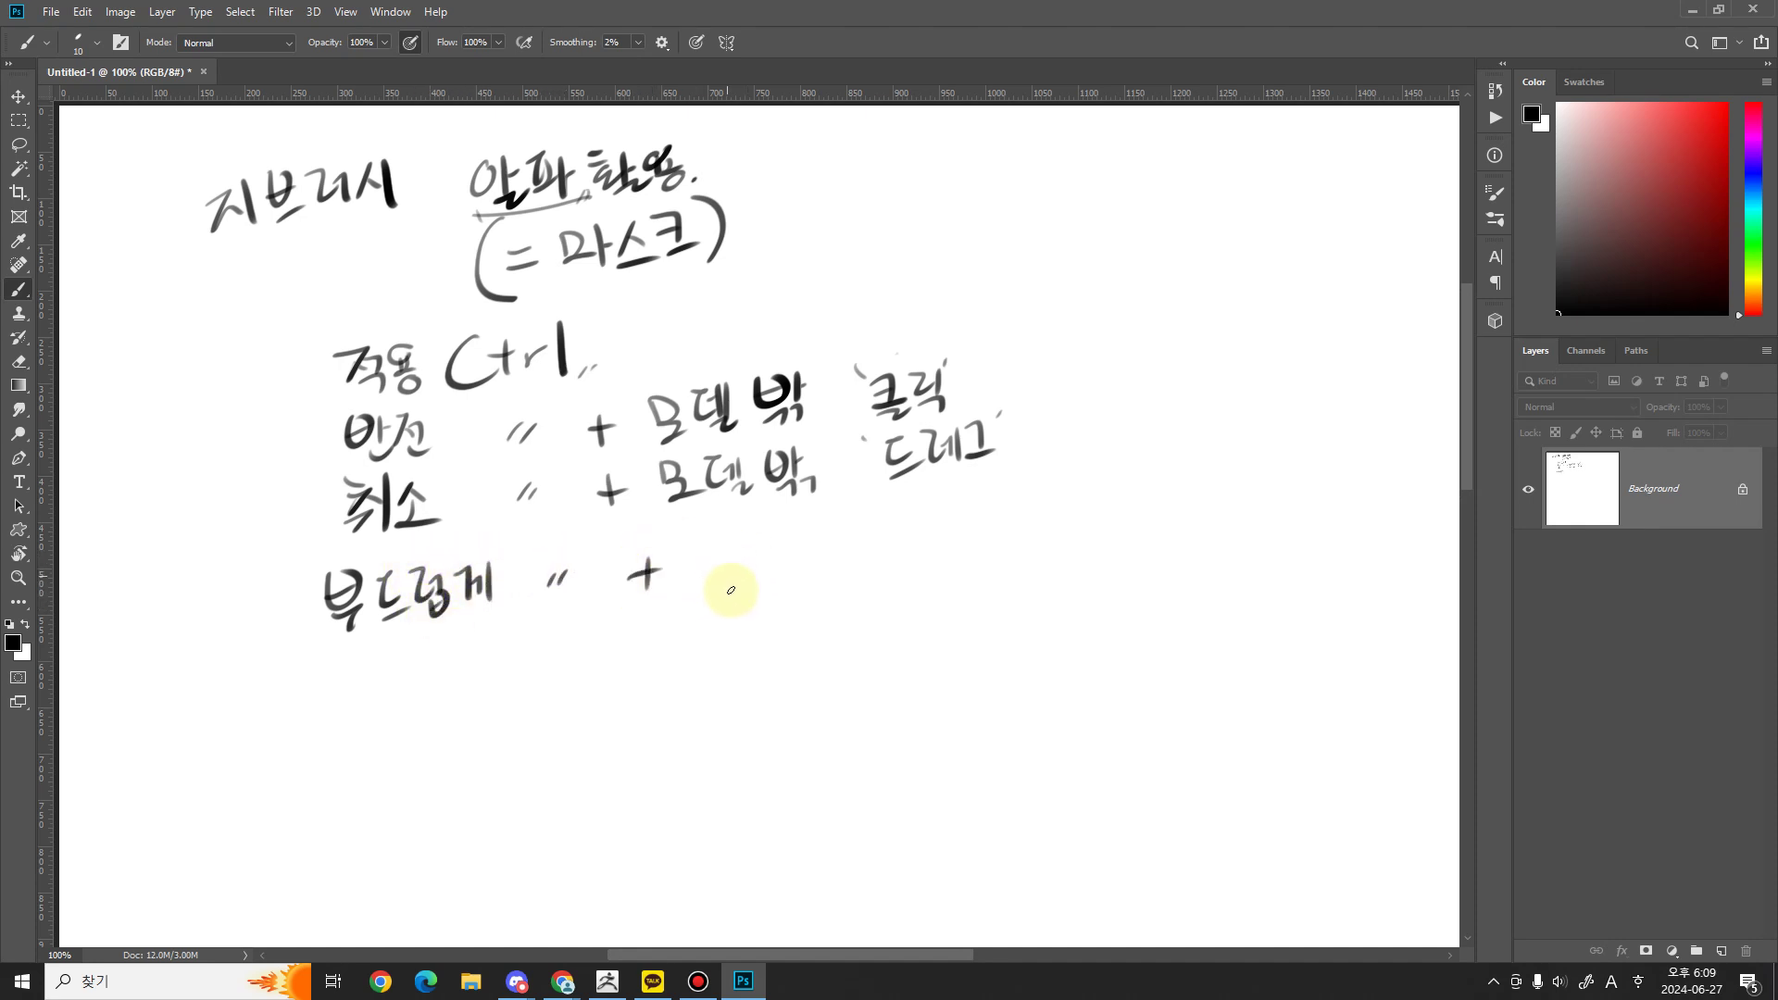
pyautogui.moveTo(715, 541); pyautogui.dragTo(702, 576)
pyautogui.moveTo(696, 587)
pyautogui.mouseDown()
pyautogui.moveTo(741, 582)
pyautogui.moveTo(761, 556)
pyautogui.mouseUp()
pyautogui.moveTo(763, 541); pyautogui.dragTo(763, 565)
pyautogui.moveTo(774, 535)
pyautogui.mouseDown()
pyautogui.moveTo(780, 578)
pyautogui.moveTo(828, 572)
pyautogui.mouseUp()
pyautogui.moveTo(866, 513)
pyautogui.mouseDown()
pyautogui.moveTo(917, 552)
pyautogui.moveTo(951, 545)
pyautogui.mouseUp()
pyautogui.moveTo(971, 511)
pyautogui.mouseDown()
pyautogui.moveTo(969, 553)
pyautogui.moveTo(980, 491)
pyautogui.mouseUp()
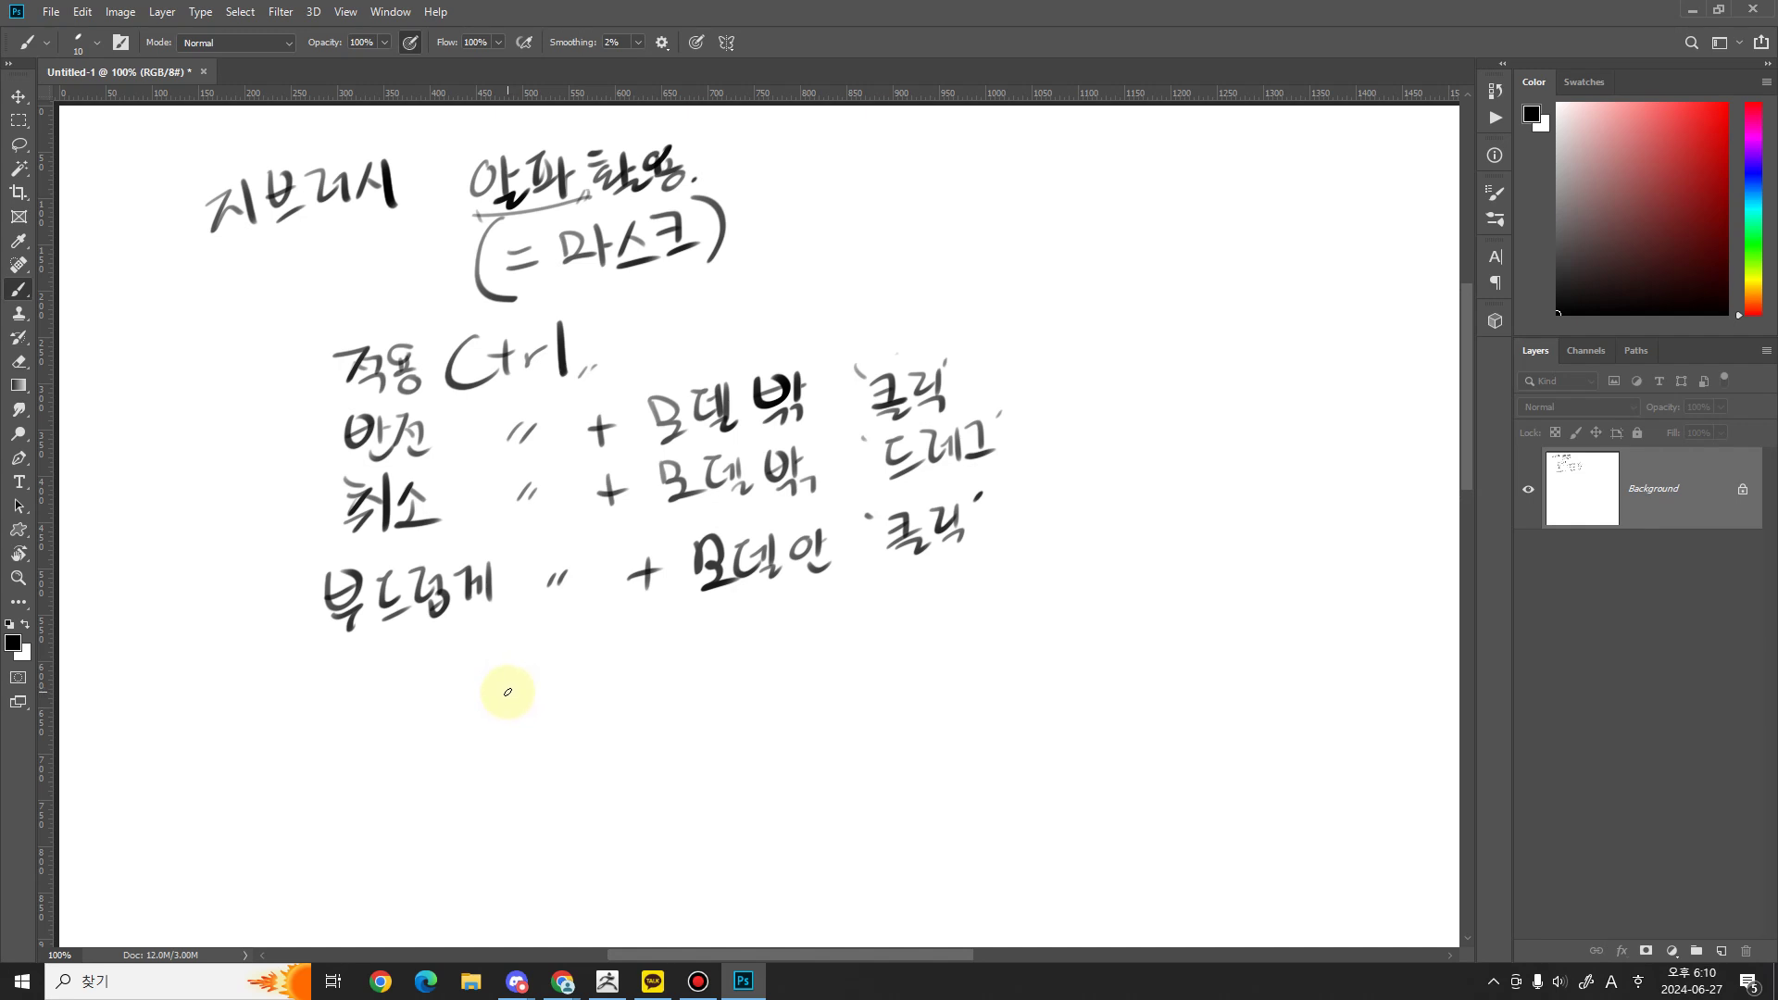
# Step: Handwrite the line "선명하게 〃 + Alt 모델안 '클릭'" below the "부드럽게" line
pyautogui.moveTo(344, 651)
pyautogui.mouseDown()
pyautogui.moveTo(326, 679)
pyautogui.moveTo(354, 674)
pyautogui.mouseUp()
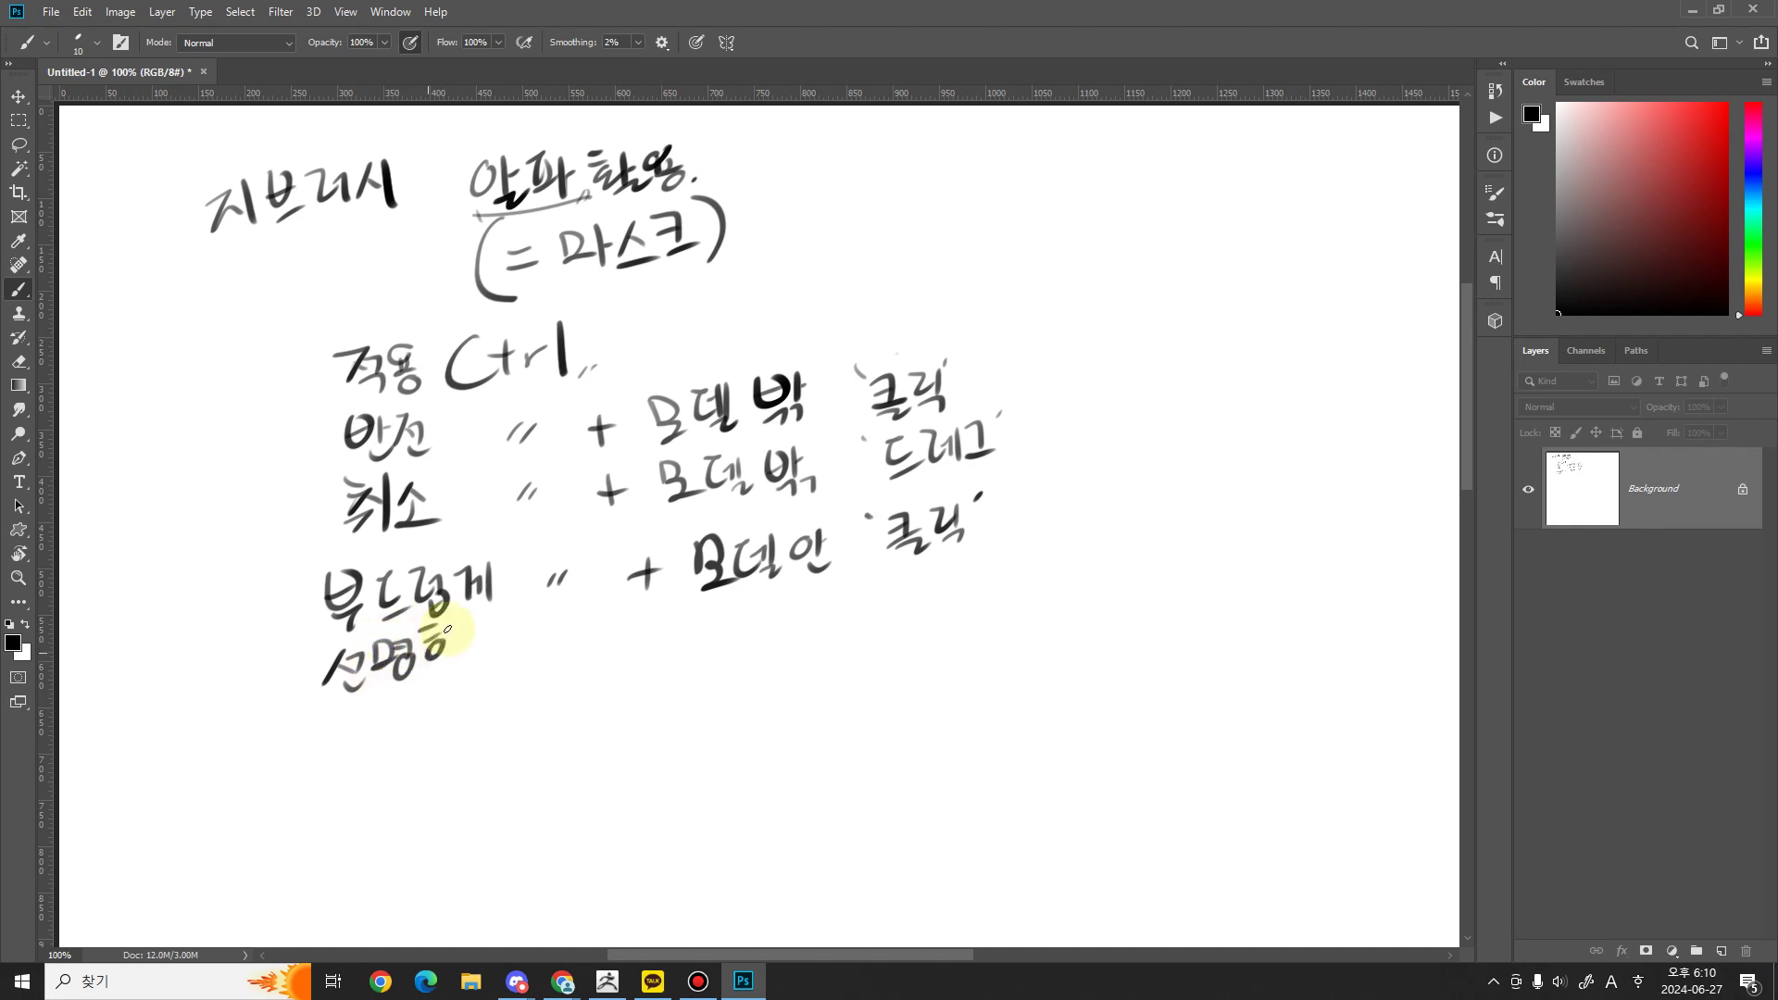
pyautogui.moveTo(488, 633); pyautogui.dragTo(496, 633)
pyautogui.moveTo(501, 618)
pyautogui.mouseDown()
pyautogui.moveTo(501, 648)
pyautogui.moveTo(558, 646)
pyautogui.mouseUp()
pyautogui.moveTo(581, 633)
pyautogui.mouseDown()
pyautogui.moveTo(573, 645)
pyautogui.moveTo(741, 652)
pyautogui.mouseUp()
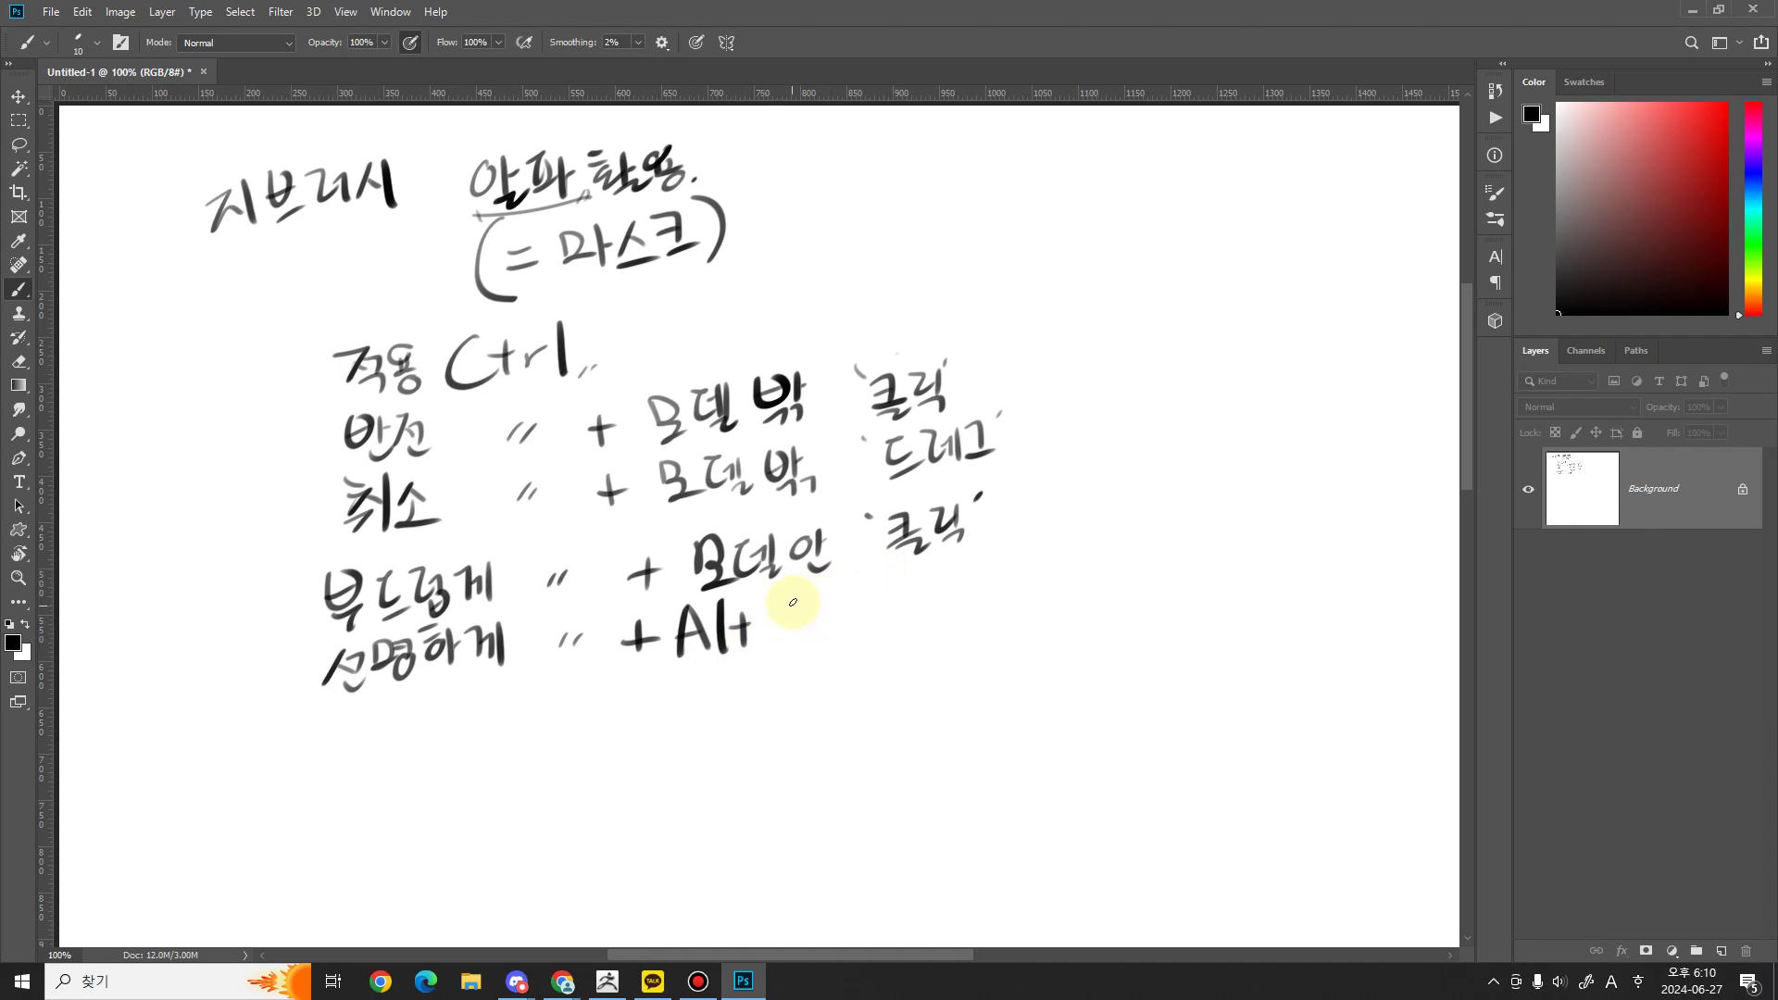
pyautogui.moveTo(816, 620); pyautogui.dragTo(811, 638)
pyautogui.moveTo(809, 640); pyautogui.dragTo(853, 606)
pyautogui.moveTo(855, 595); pyautogui.dragTo(855, 615)
pyautogui.moveTo(863, 591)
pyautogui.mouseDown()
pyautogui.moveTo(874, 627)
pyautogui.moveTo(892, 591)
pyautogui.moveTo(901, 604)
pyautogui.mouseUp()
pyautogui.moveTo(874, 611); pyautogui.dragTo(908, 622)
pyautogui.moveTo(929, 574); pyautogui.dragTo(974, 596)
pyautogui.moveTo(950, 601)
pyautogui.mouseDown()
pyautogui.moveTo(978, 609)
pyautogui.moveTo(1006, 582)
pyautogui.mouseUp()
pyautogui.moveTo(982, 594); pyautogui.dragTo(1000, 611)
pyautogui.moveTo(1032, 552); pyautogui.dragTo(1025, 563)
# Step: Switch to ZBrush and blur the mask edges around the two eye circles, undoing and repeating the blur
pyautogui.click(614, 976)
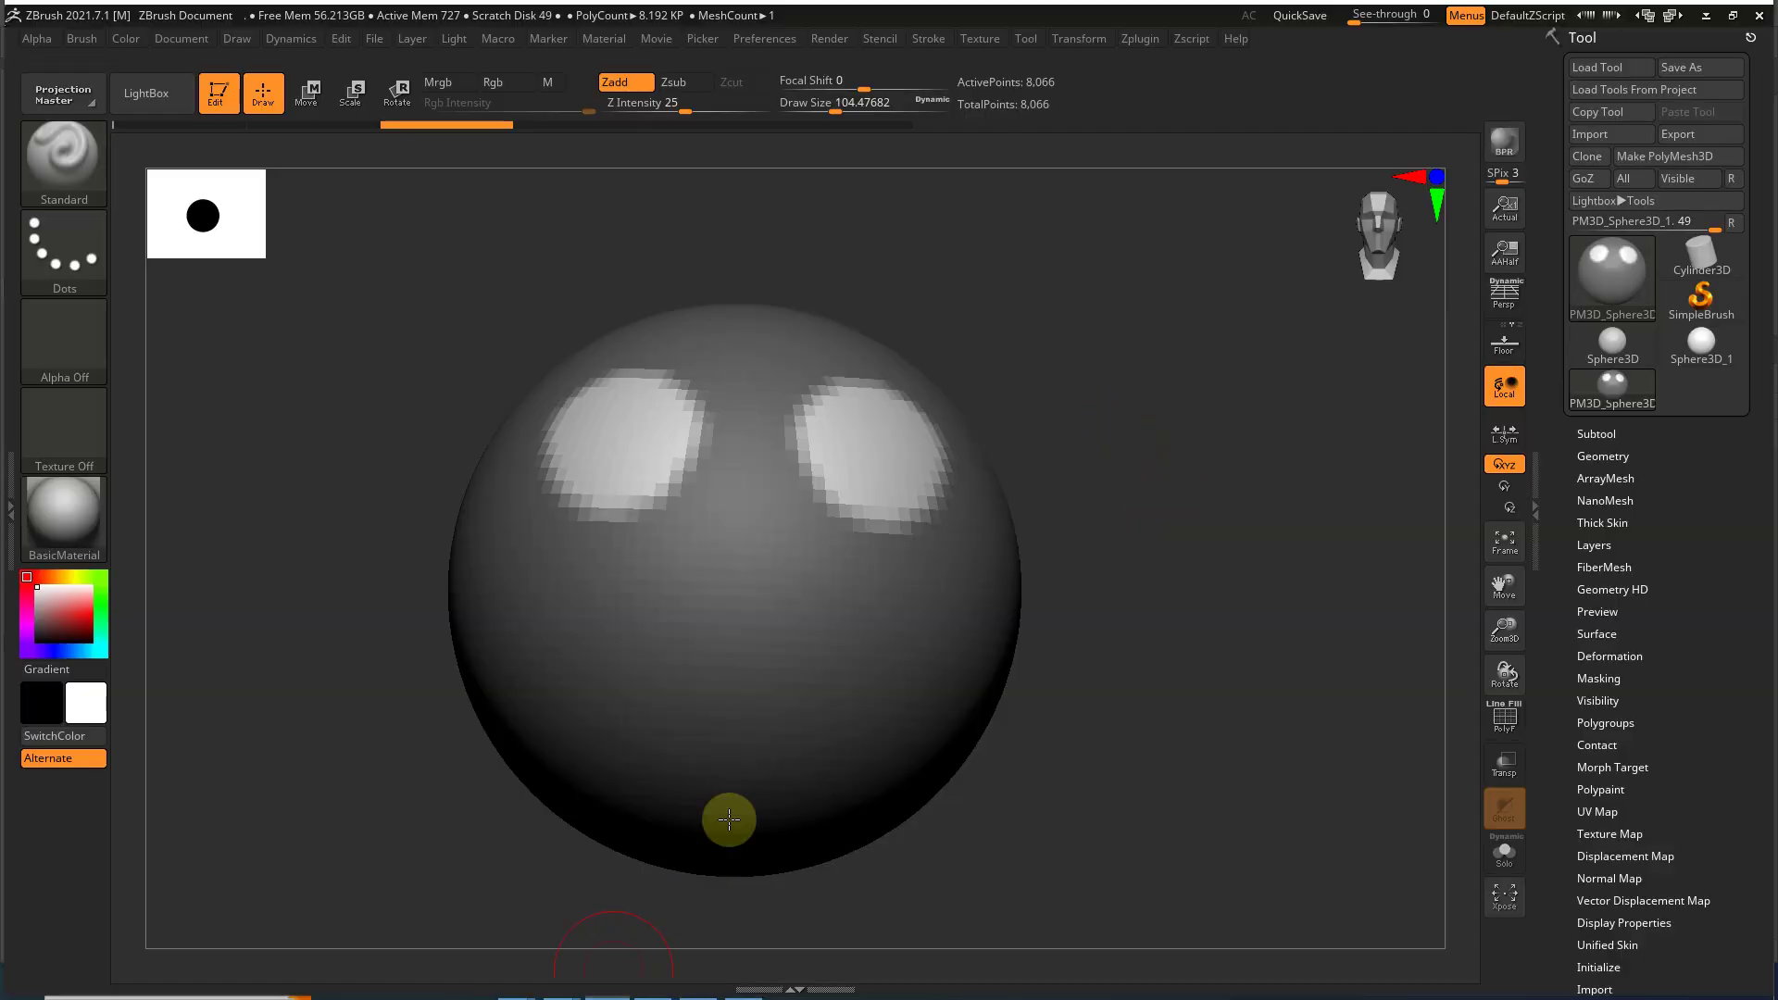
pyautogui.moveTo(1099, 476); pyautogui.dragTo(1083, 515)
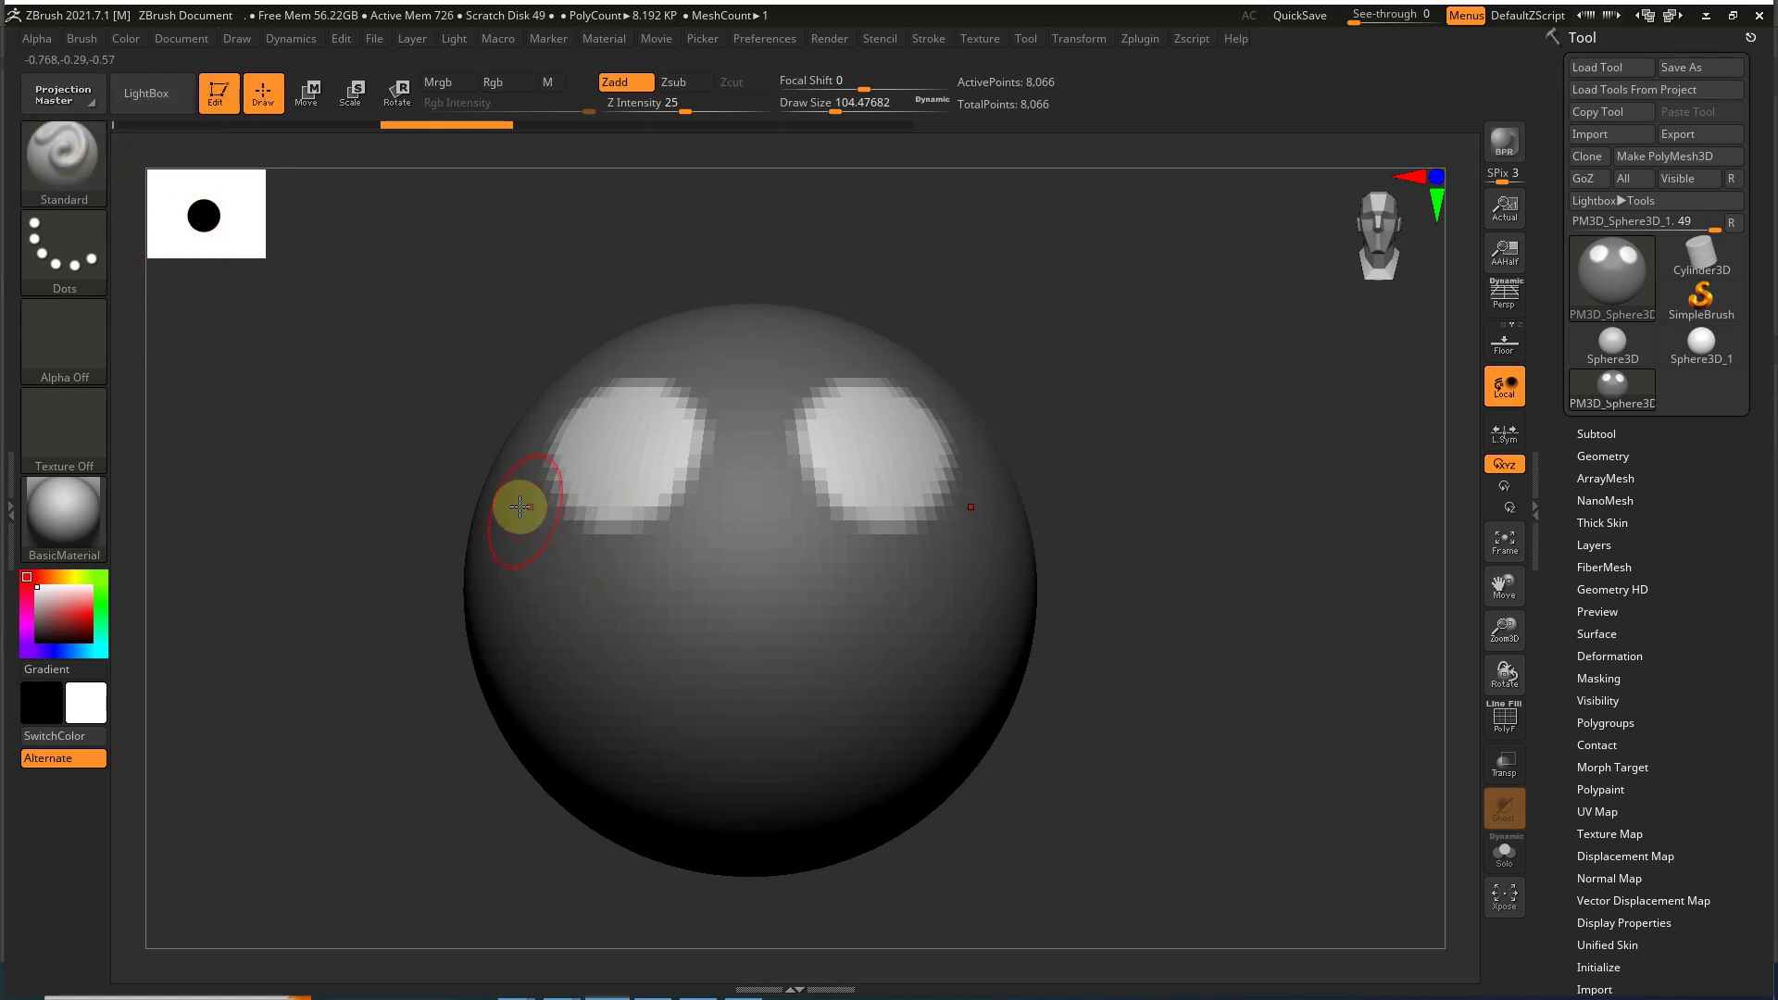
pyautogui.press('ctrl')
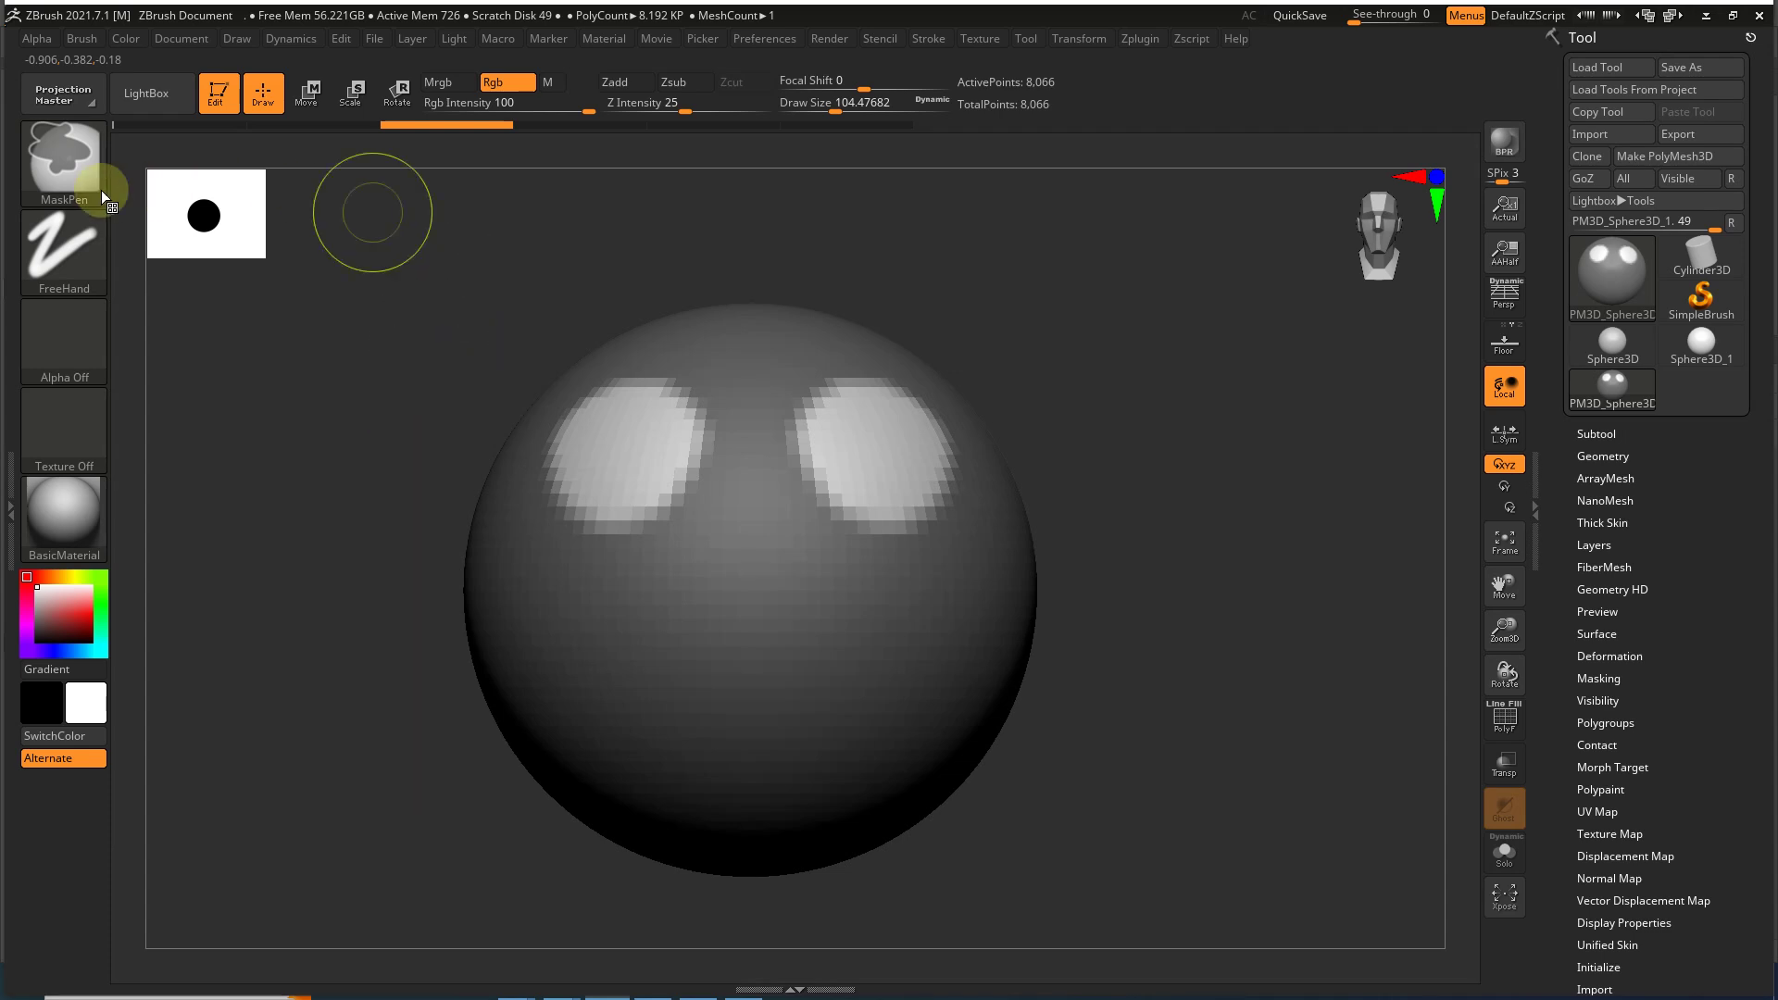
pyautogui.keyDown('ctrl'); pyautogui.click(945, 593); pyautogui.keyUp('ctrl')
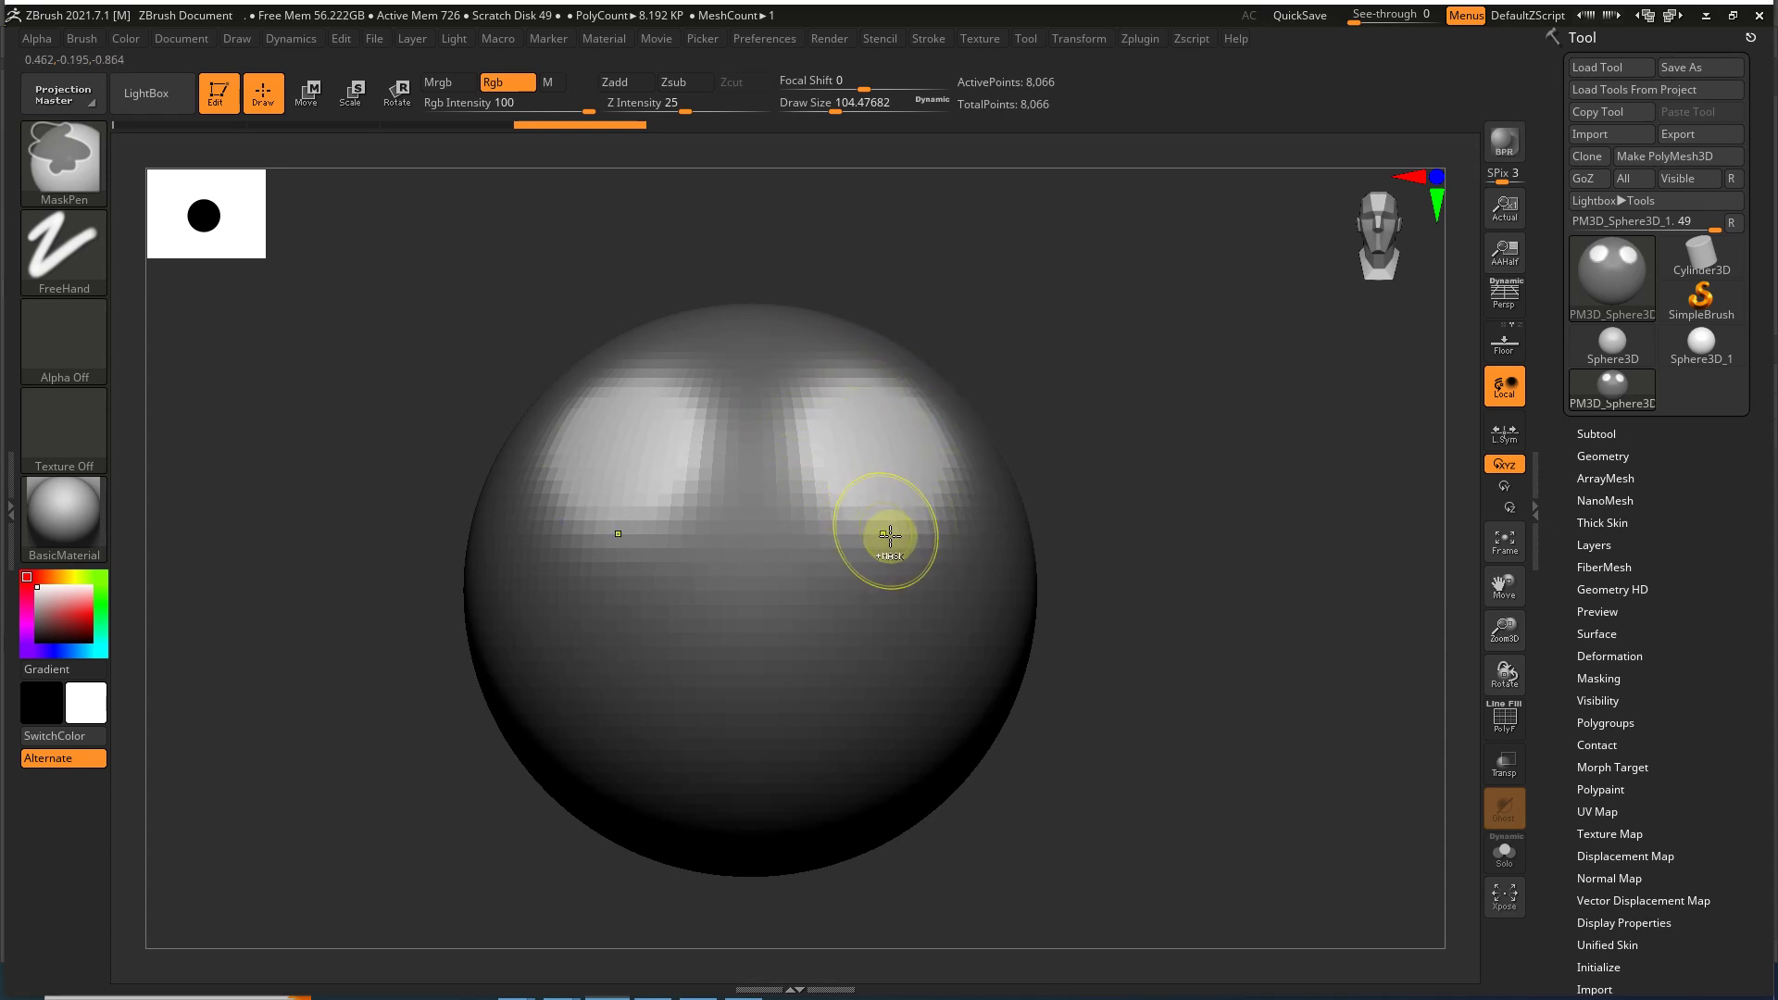
pyautogui.hotkey('ctrl', 'z')
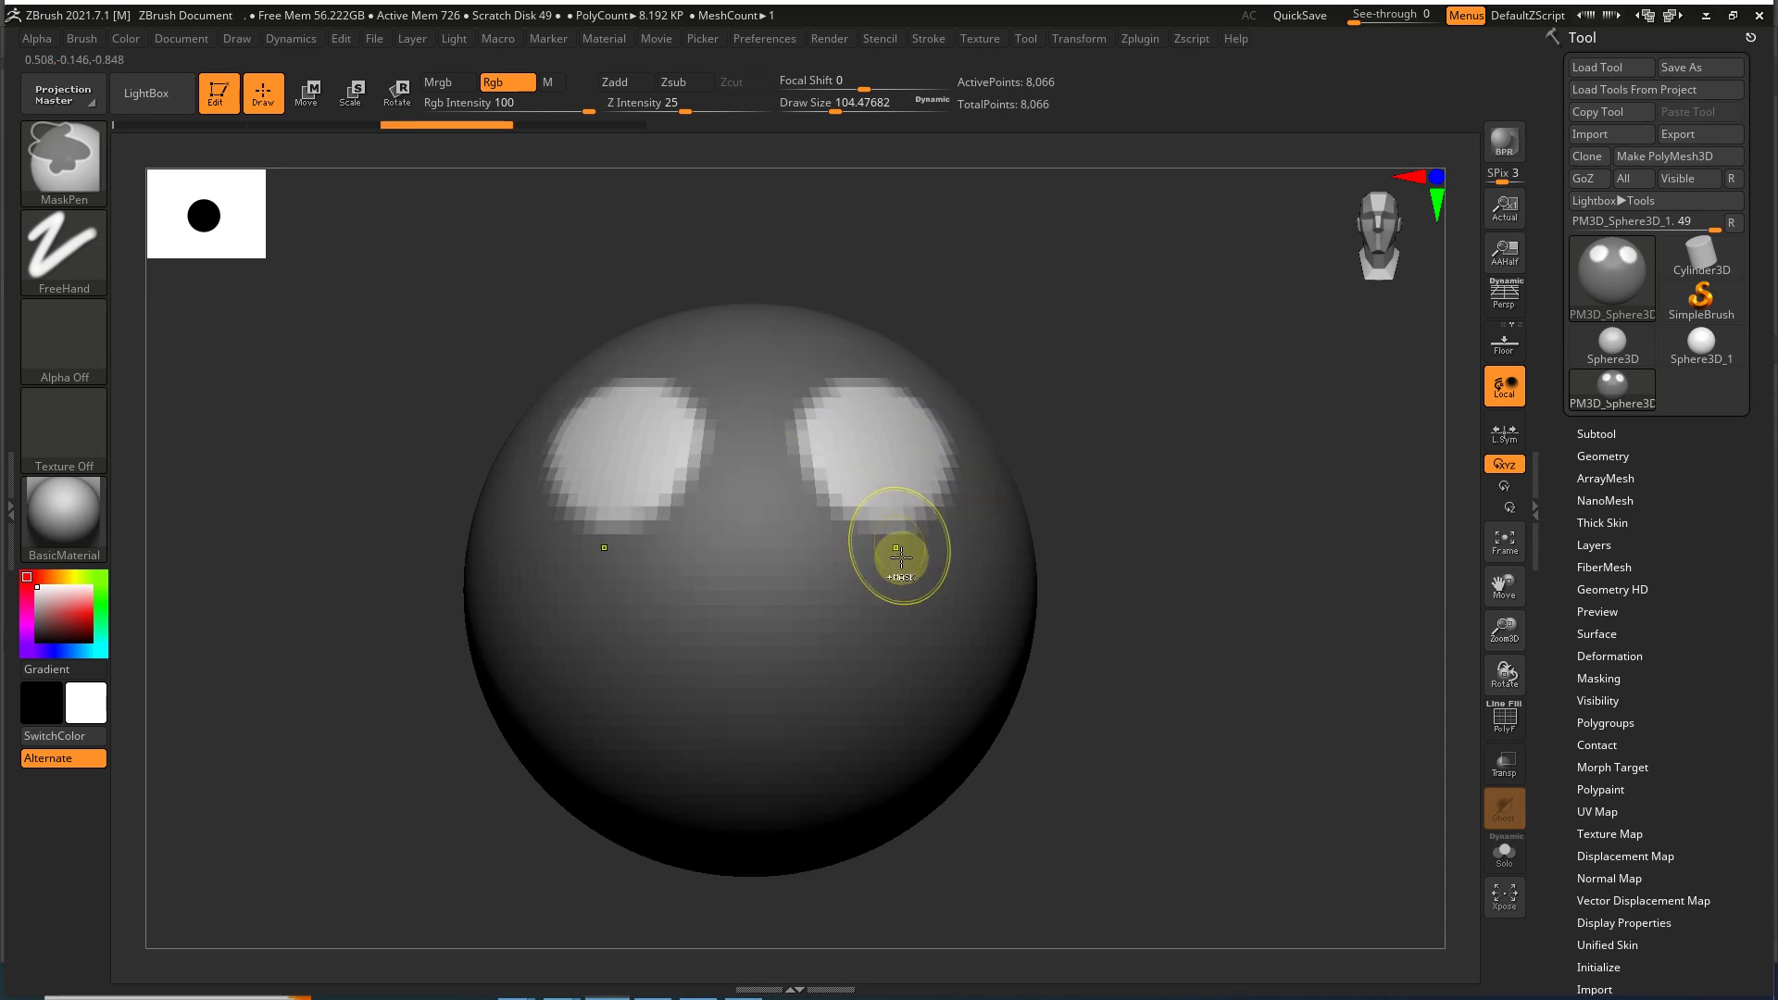
pyautogui.keyDown('ctrl'); pyautogui.click(921, 600); pyautogui.keyUp('ctrl')
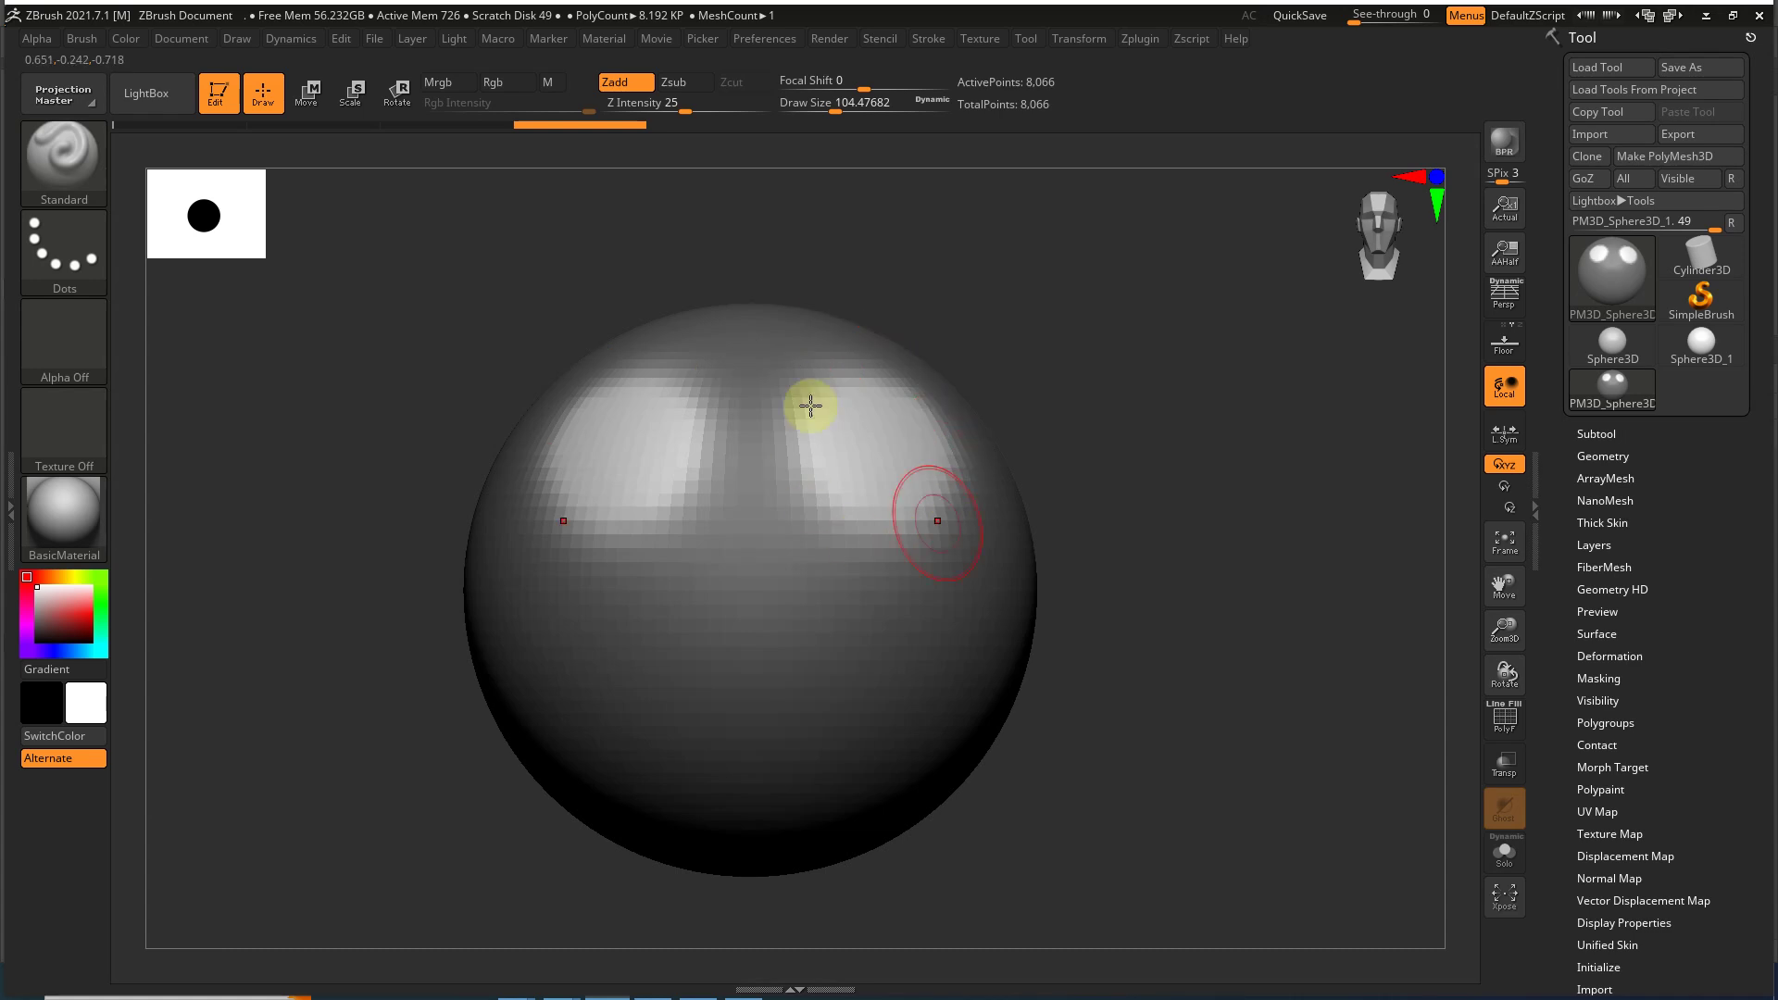
pyautogui.moveTo(1123, 386)
pyautogui.mouseDown()
pyautogui.moveTo(1142, 449)
pyautogui.moveTo(1109, 372)
pyautogui.mouseUp()
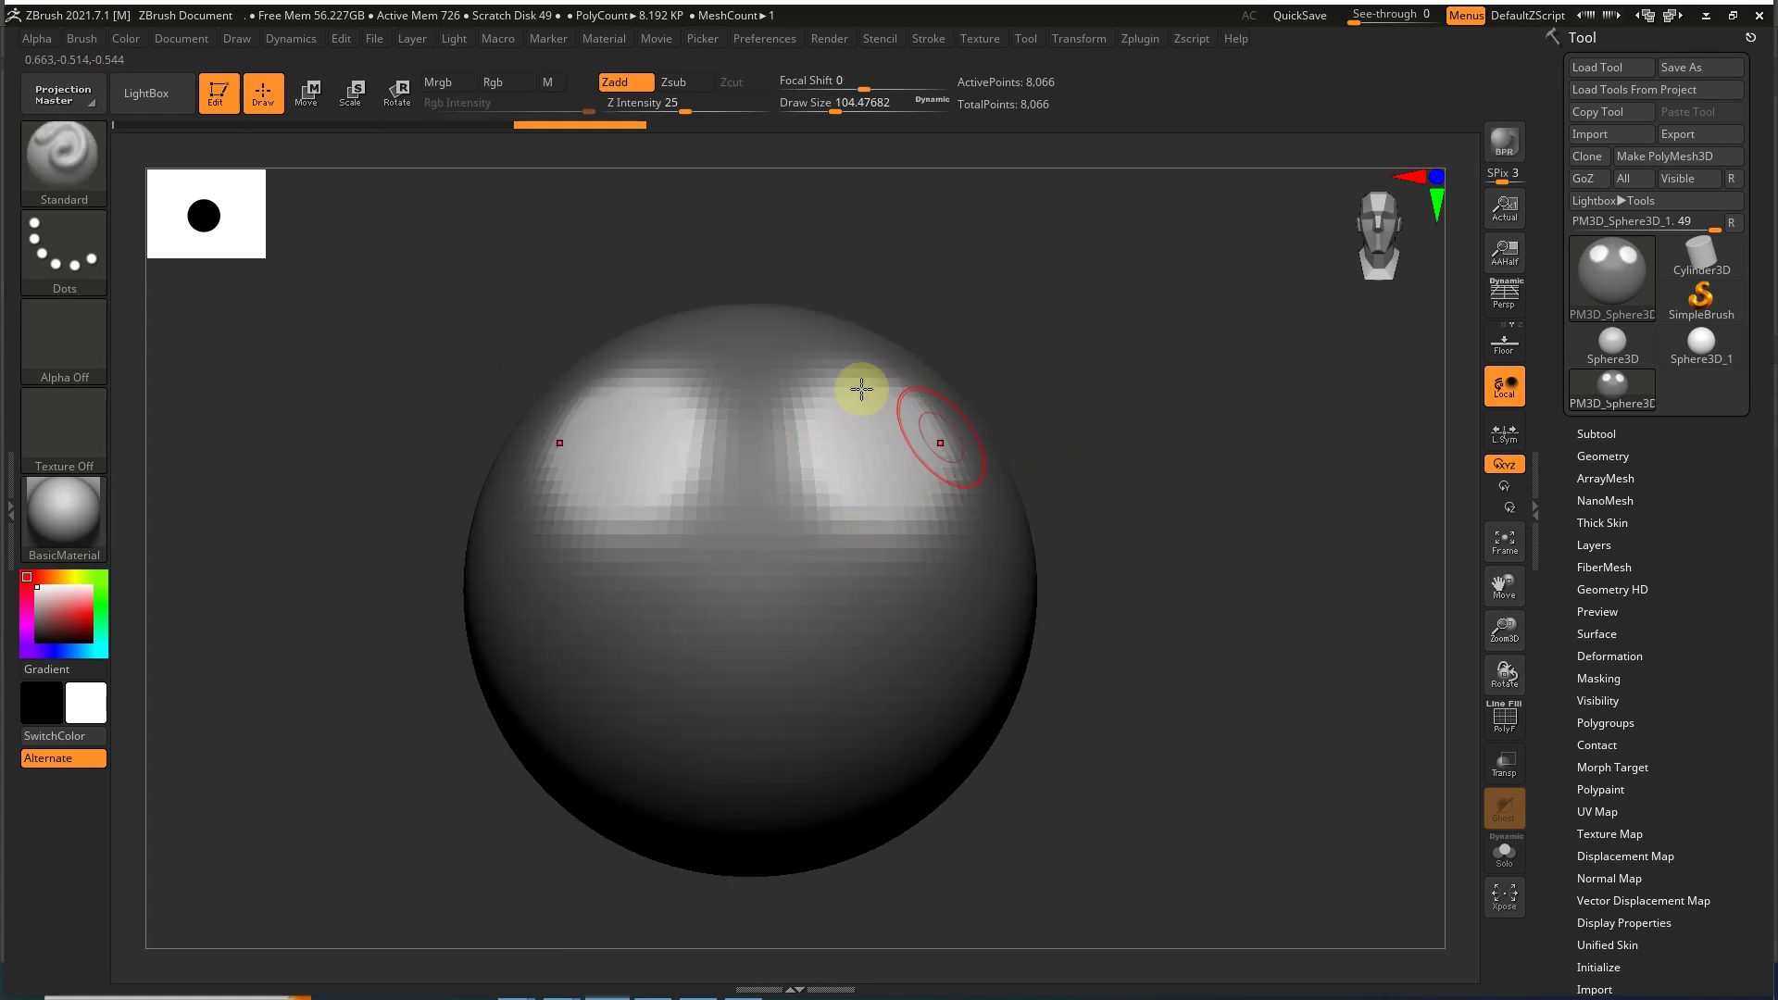
# Step: Sharpen the blurred mask edges around the eye circles and clear the whole mask from the sphere
pyautogui.press('ctrl')
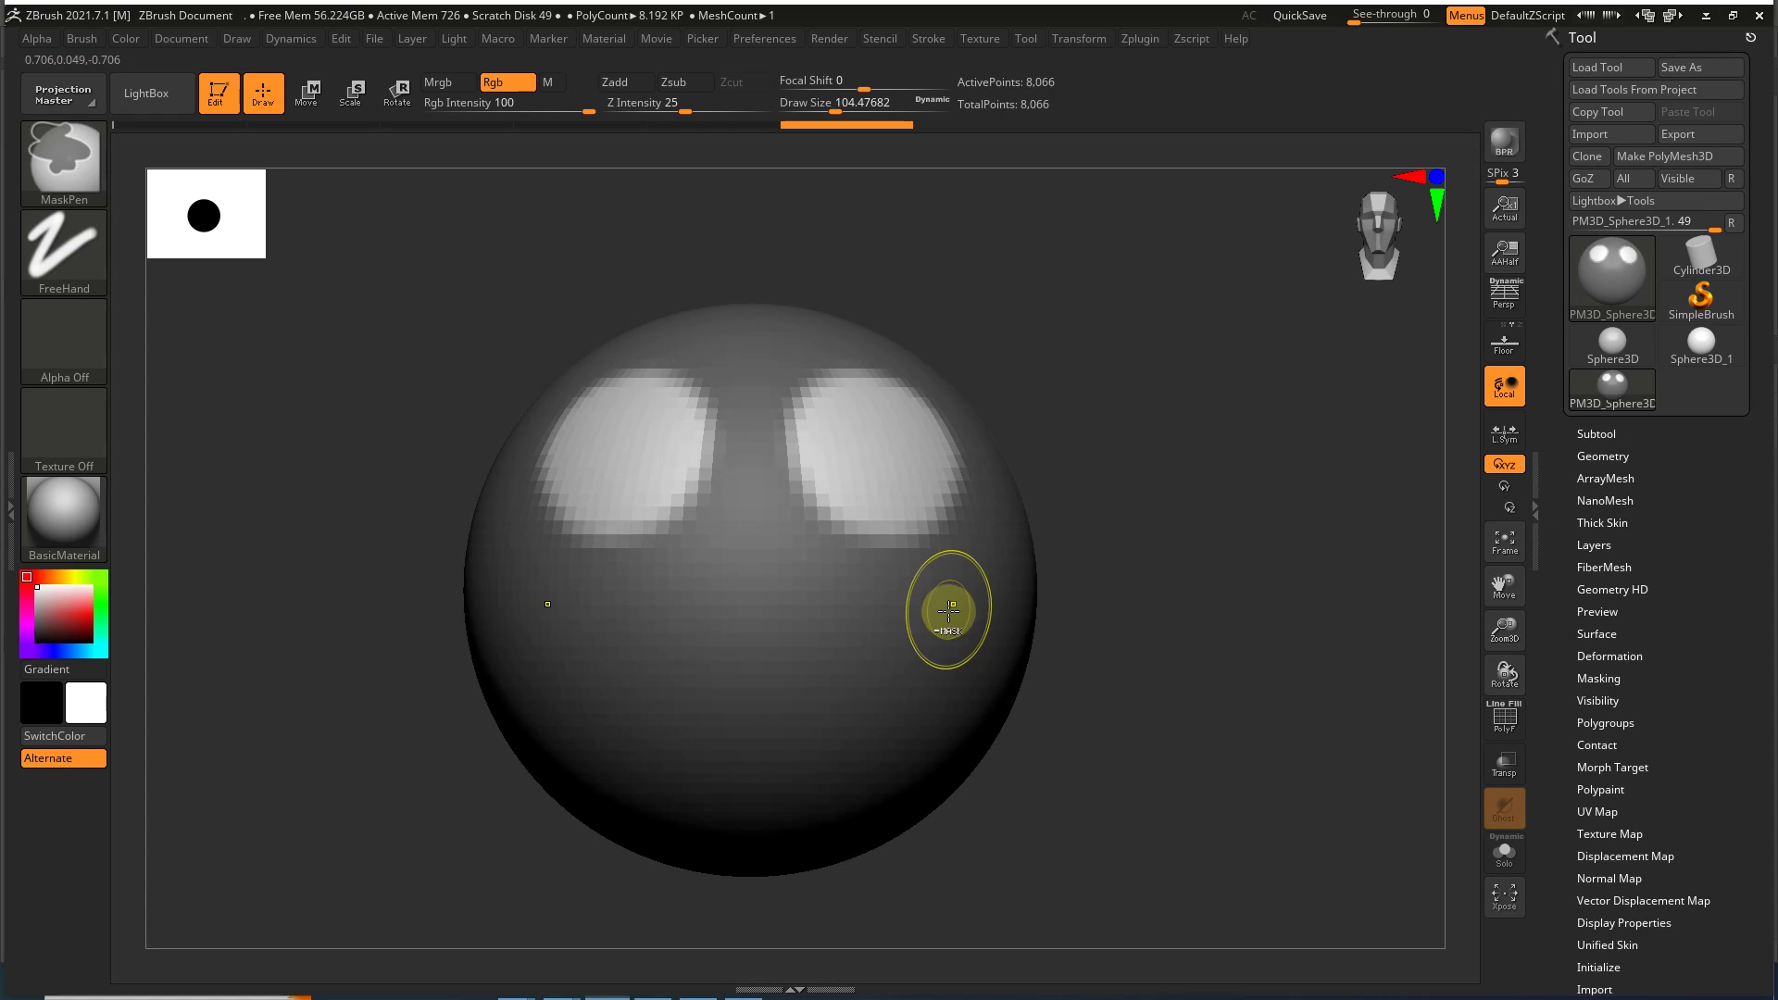
pyautogui.moveTo(1063, 548); pyautogui.dragTo(1139, 562)
pyautogui.moveTo(1059, 508); pyautogui.dragTo(1072, 504)
pyautogui.press('ctrl')
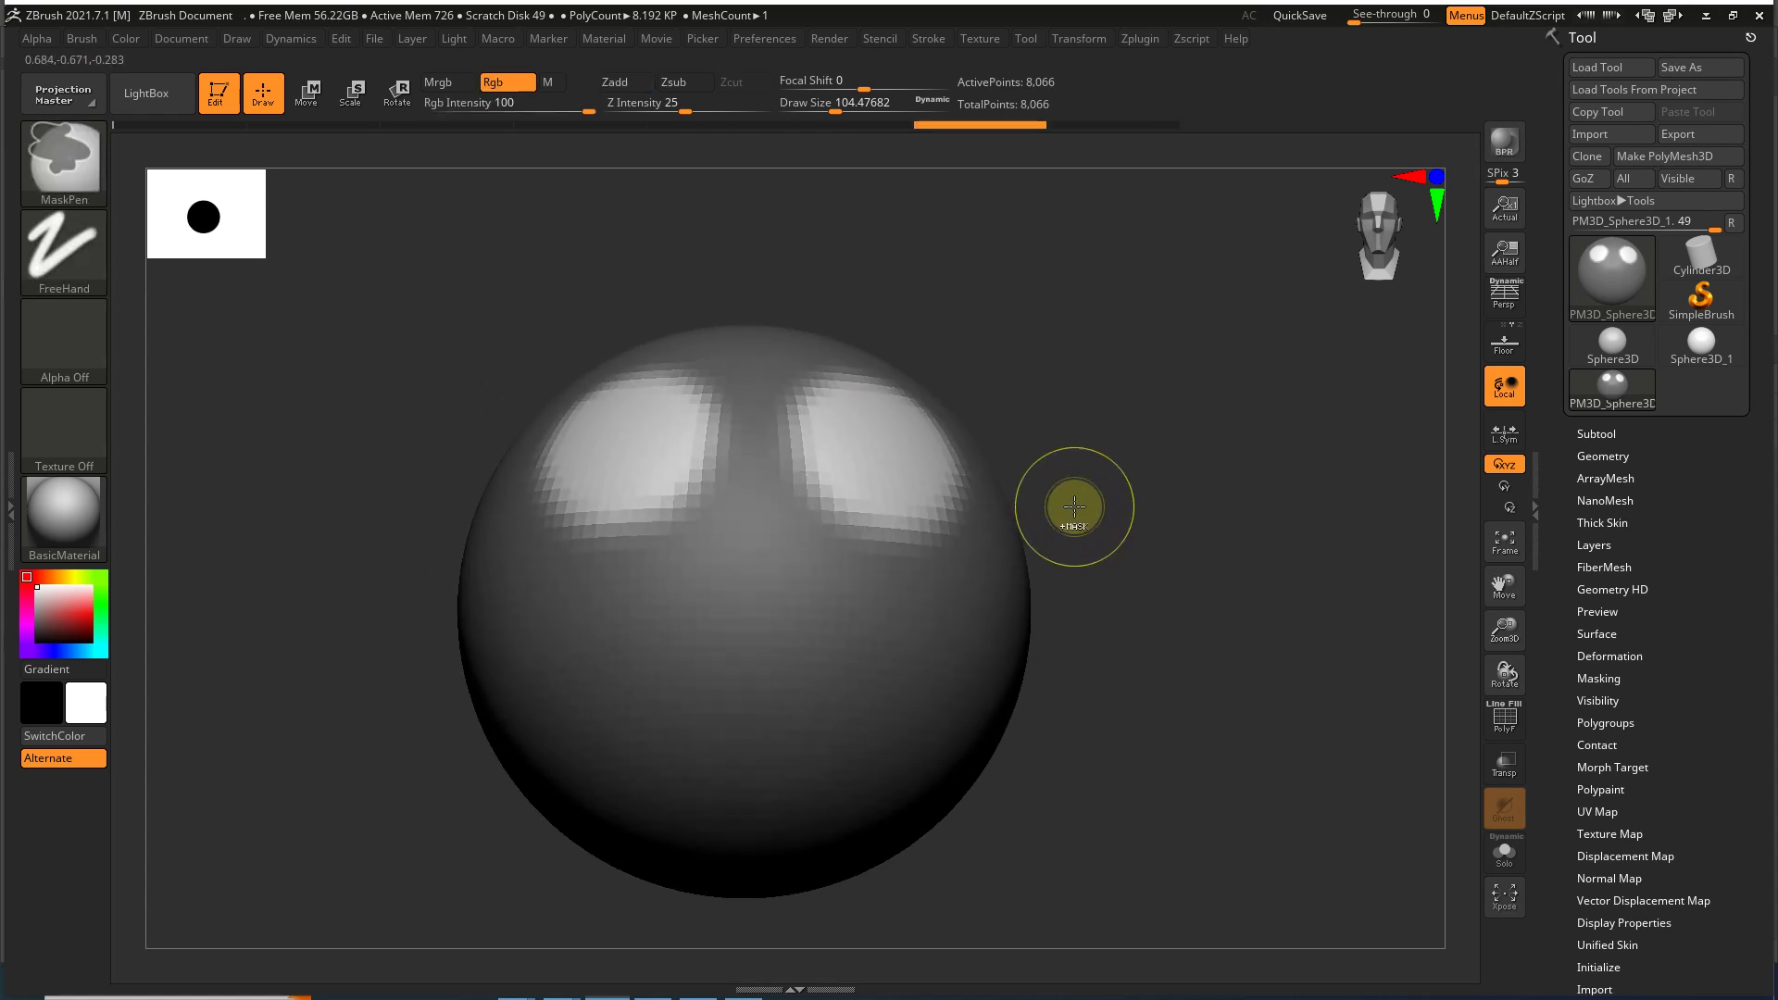
pyautogui.keyDown('ctrl'); pyautogui.moveTo(1107, 369); pyautogui.dragTo(1154, 472); pyautogui.keyUp('ctrl')
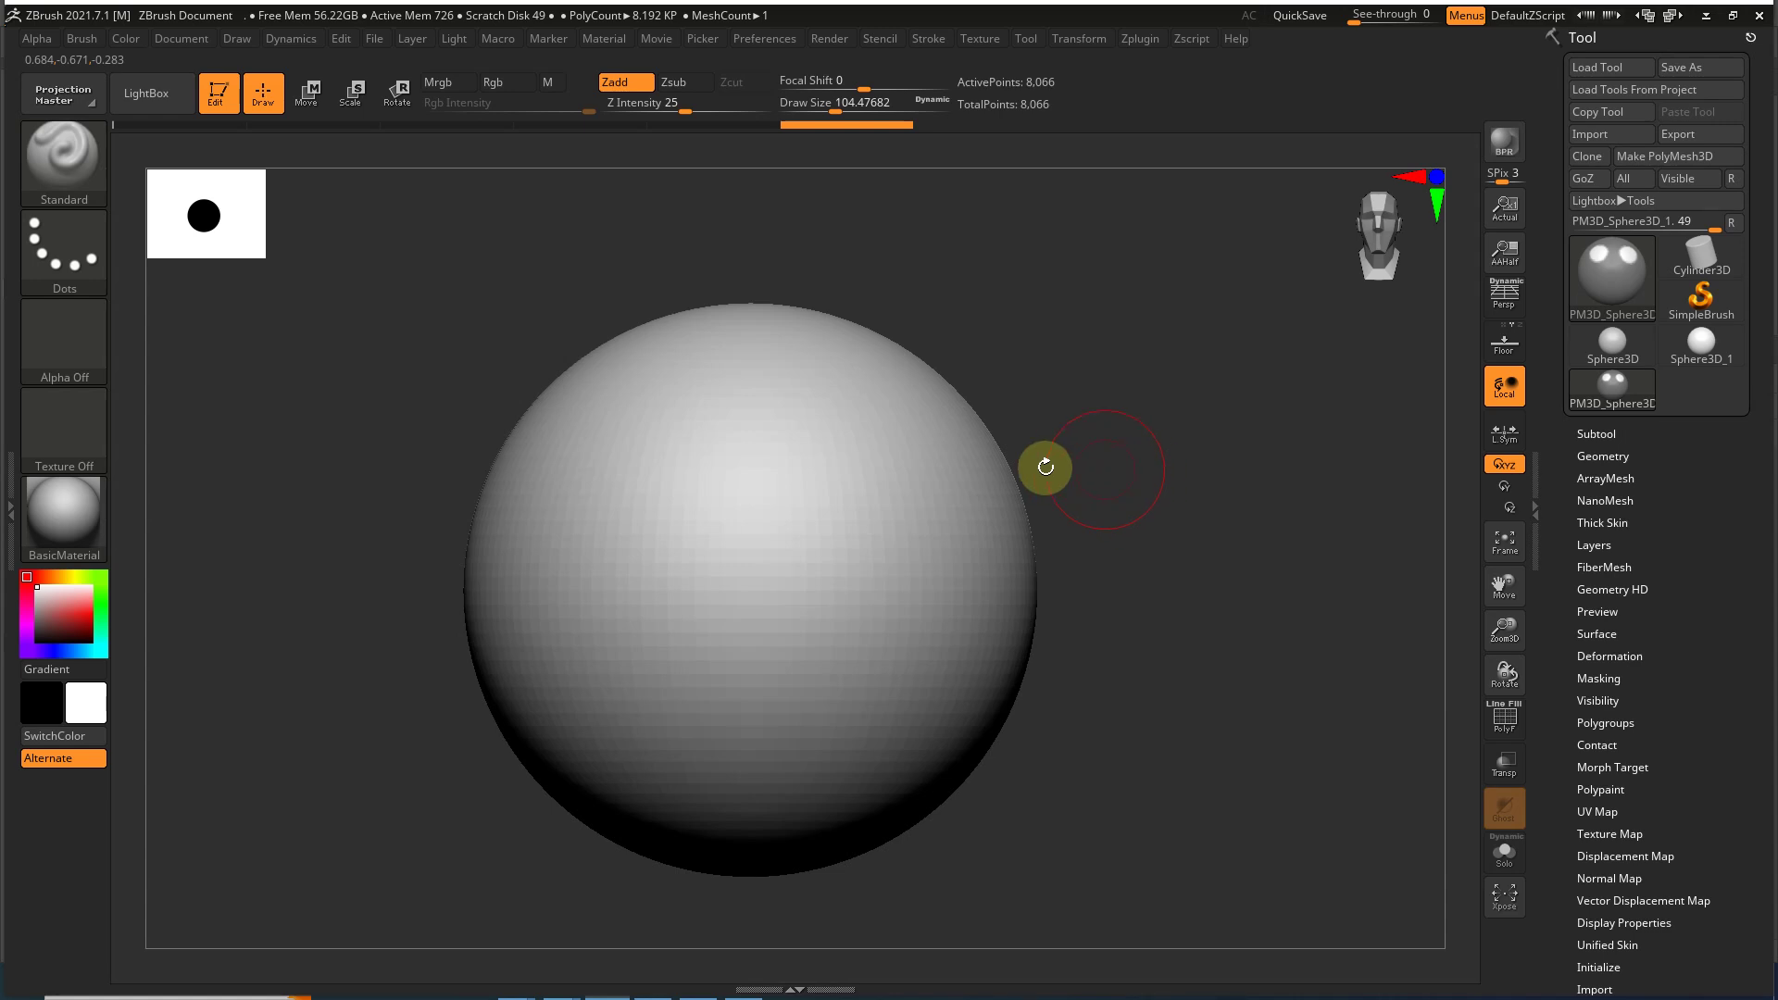
# Step: Switch to the Photoshop notes and handwrite "박스형 선택." inside a hand-drawn box below the list
pyautogui.press('super')
pyautogui.click(744, 983)
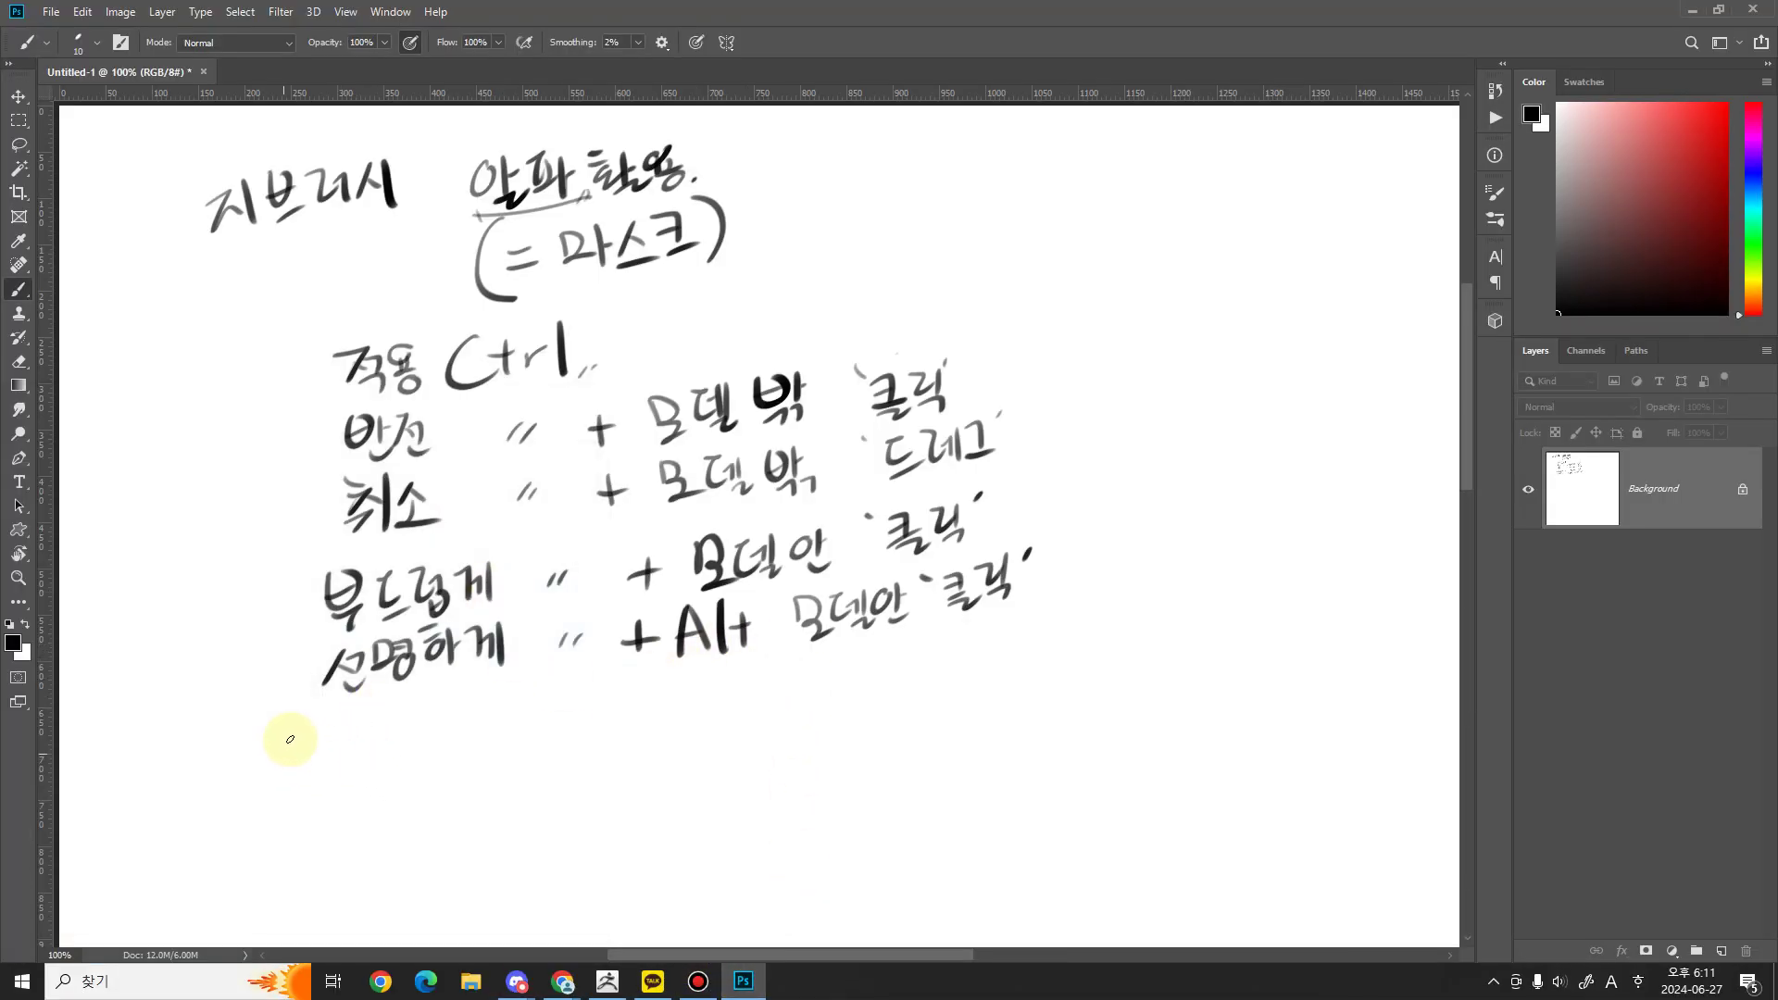
pyautogui.moveTo(255, 771); pyautogui.dragTo(281, 765)
pyautogui.moveTo(298, 745)
pyautogui.mouseDown()
pyautogui.moveTo(299, 774)
pyautogui.moveTo(311, 757)
pyautogui.mouseUp()
pyautogui.moveTo(281, 786); pyautogui.dragTo(344, 775)
pyautogui.moveTo(320, 788); pyautogui.dragTo(400, 761)
pyautogui.moveTo(372, 746)
pyautogui.mouseDown()
pyautogui.moveTo(403, 742)
pyautogui.moveTo(422, 768)
pyautogui.mouseUp()
pyautogui.moveTo(413, 770); pyautogui.dragTo(484, 751)
pyautogui.moveTo(489, 724)
pyautogui.mouseDown()
pyautogui.moveTo(491, 766)
pyautogui.moveTo(536, 748)
pyautogui.mouseUp()
pyautogui.moveTo(545, 710); pyautogui.dragTo(546, 752)
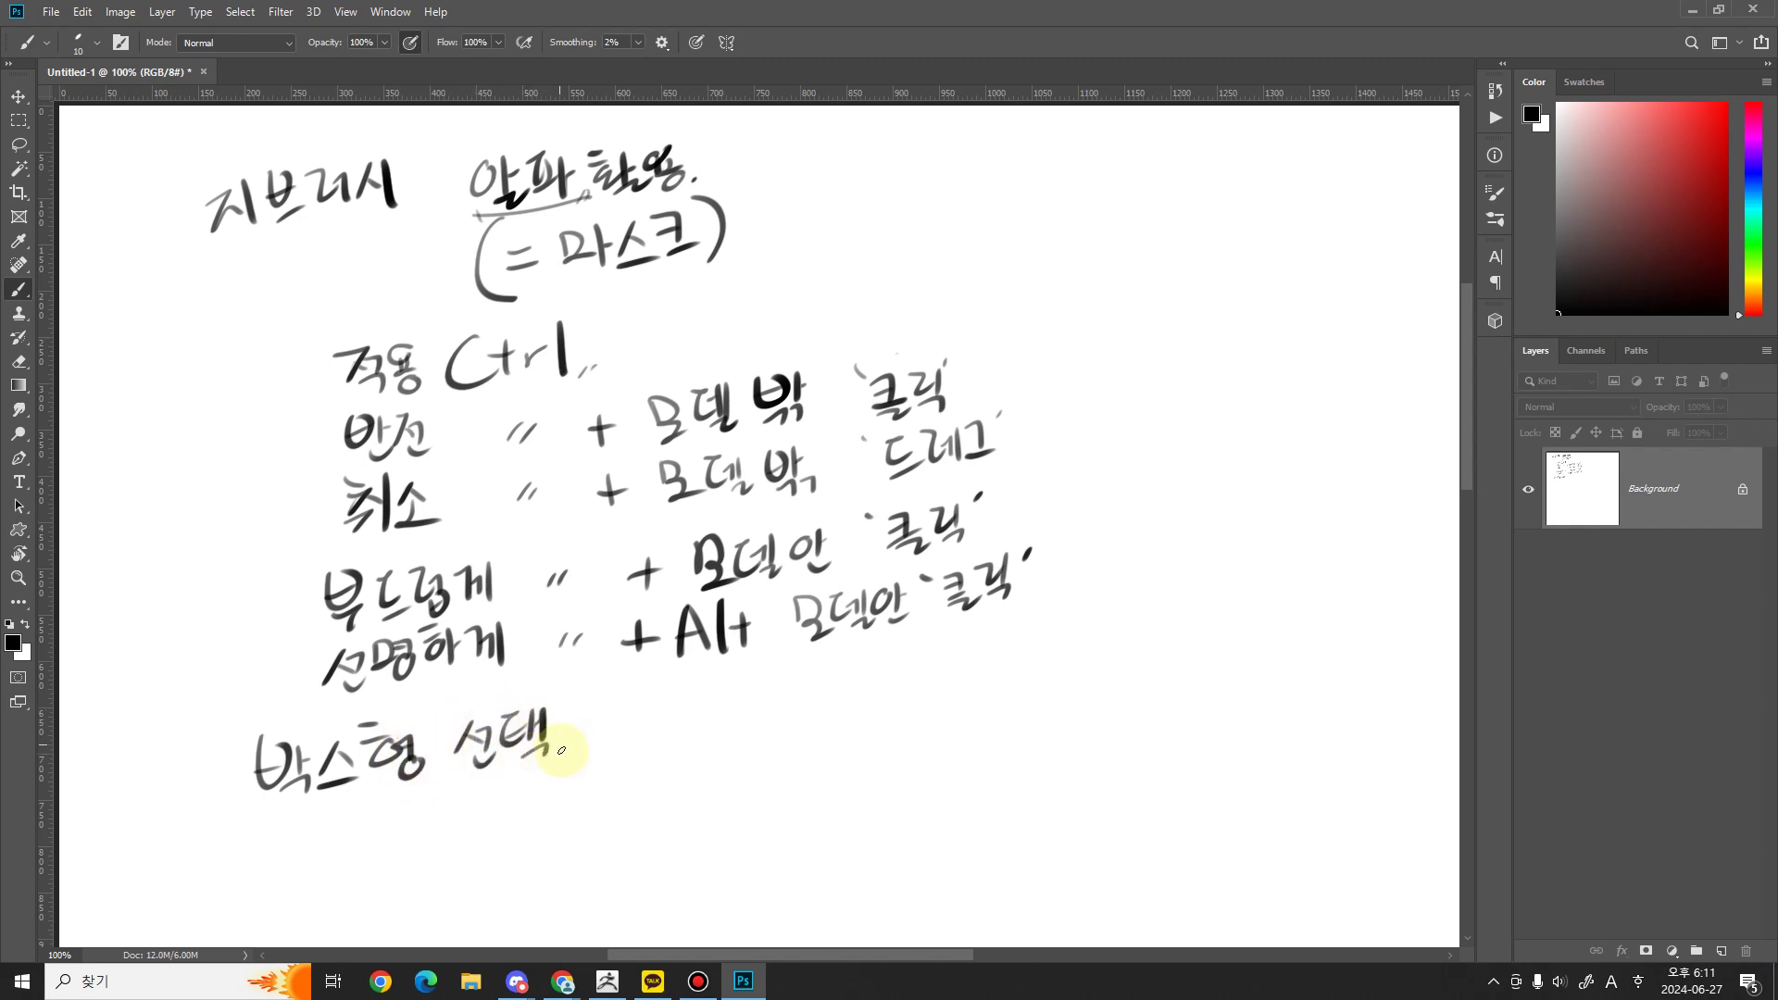
pyautogui.moveTo(238, 713); pyautogui.dragTo(602, 669)
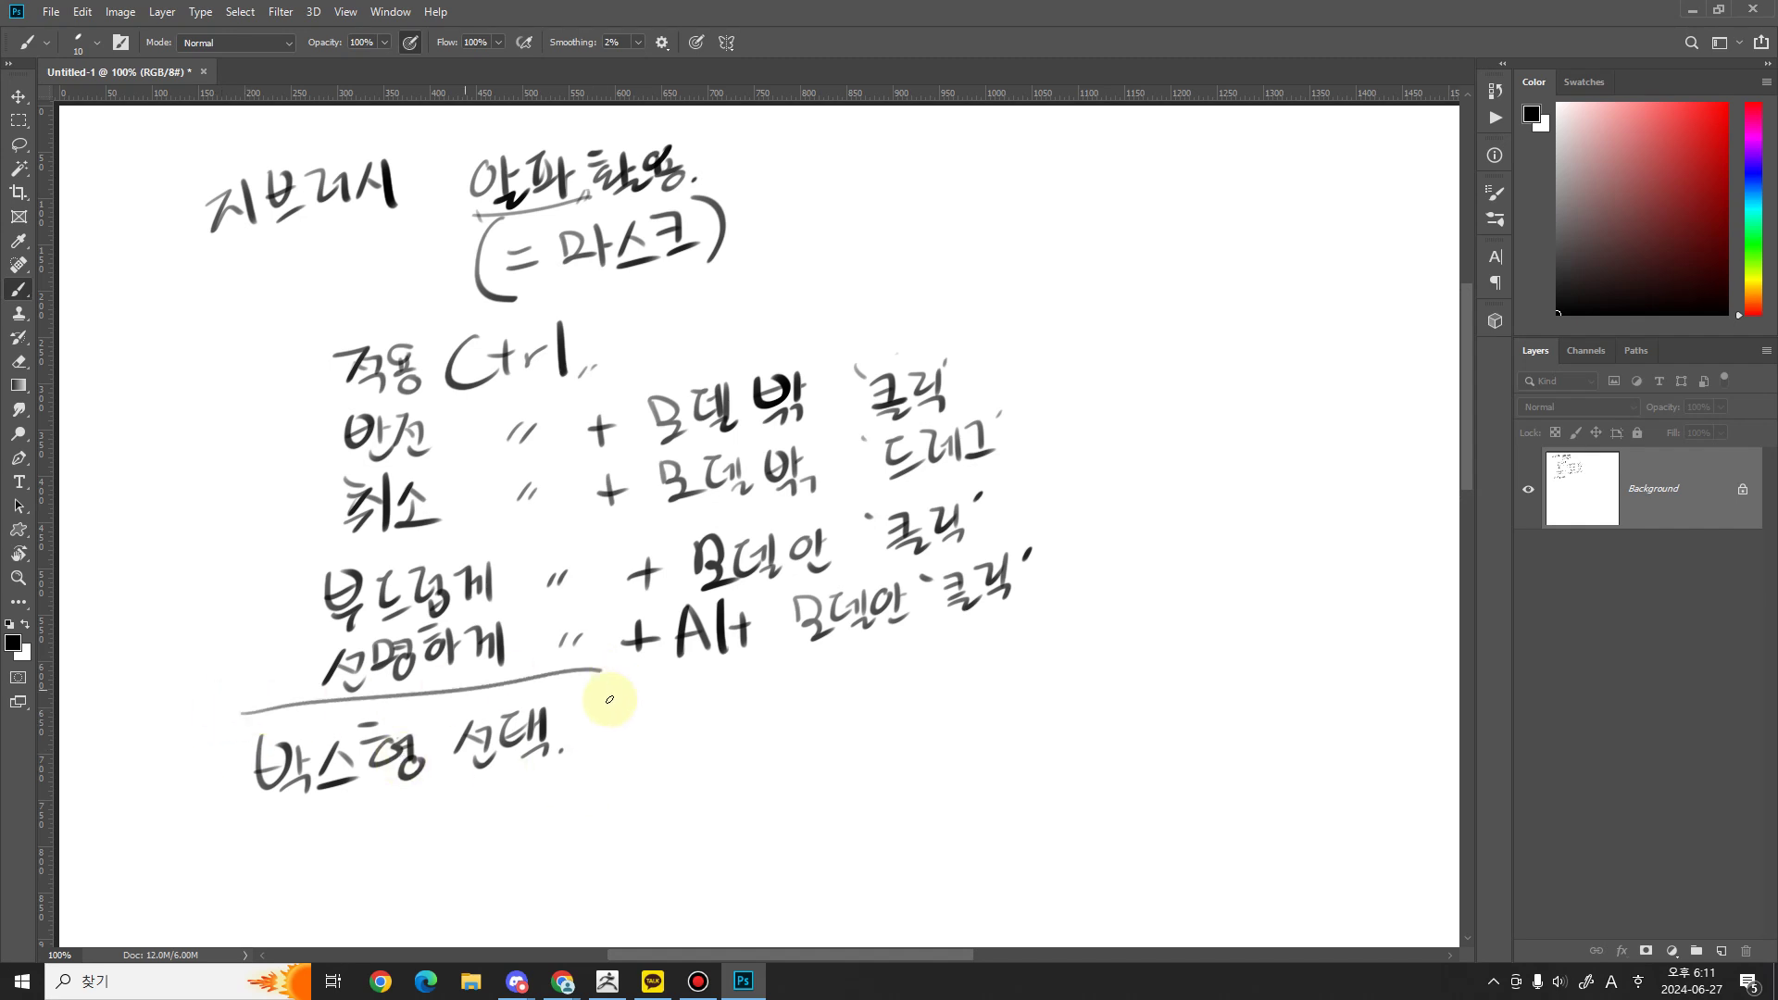
pyautogui.moveTo(232, 718)
pyautogui.mouseDown()
pyautogui.moveTo(489, 796)
pyautogui.moveTo(611, 674)
pyautogui.mouseUp()
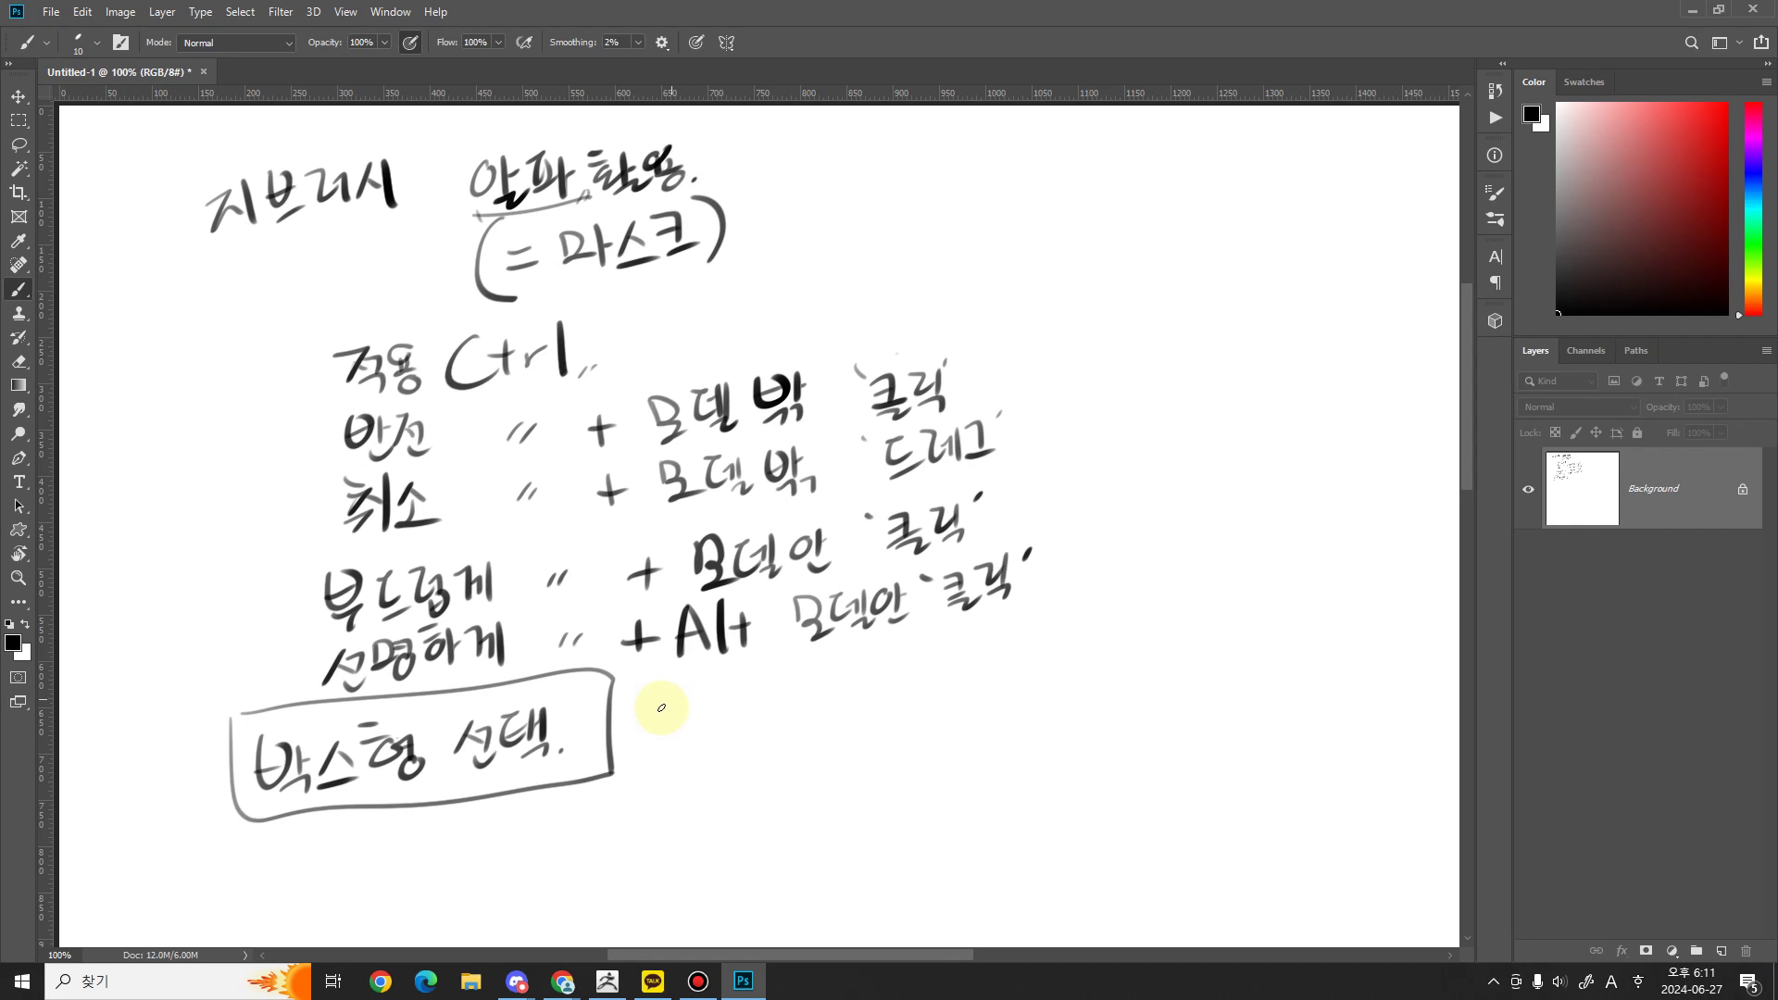
# Step: Handwrite "모델밖" beside the boxed "박스형 선택." heading
pyautogui.moveTo(666, 691)
pyautogui.mouseDown()
pyautogui.moveTo(669, 728)
pyautogui.moveTo(708, 738)
pyautogui.mouseUp()
pyautogui.moveTo(710, 695); pyautogui.dragTo(748, 745)
pyautogui.moveTo(776, 687); pyautogui.dragTo(796, 735)
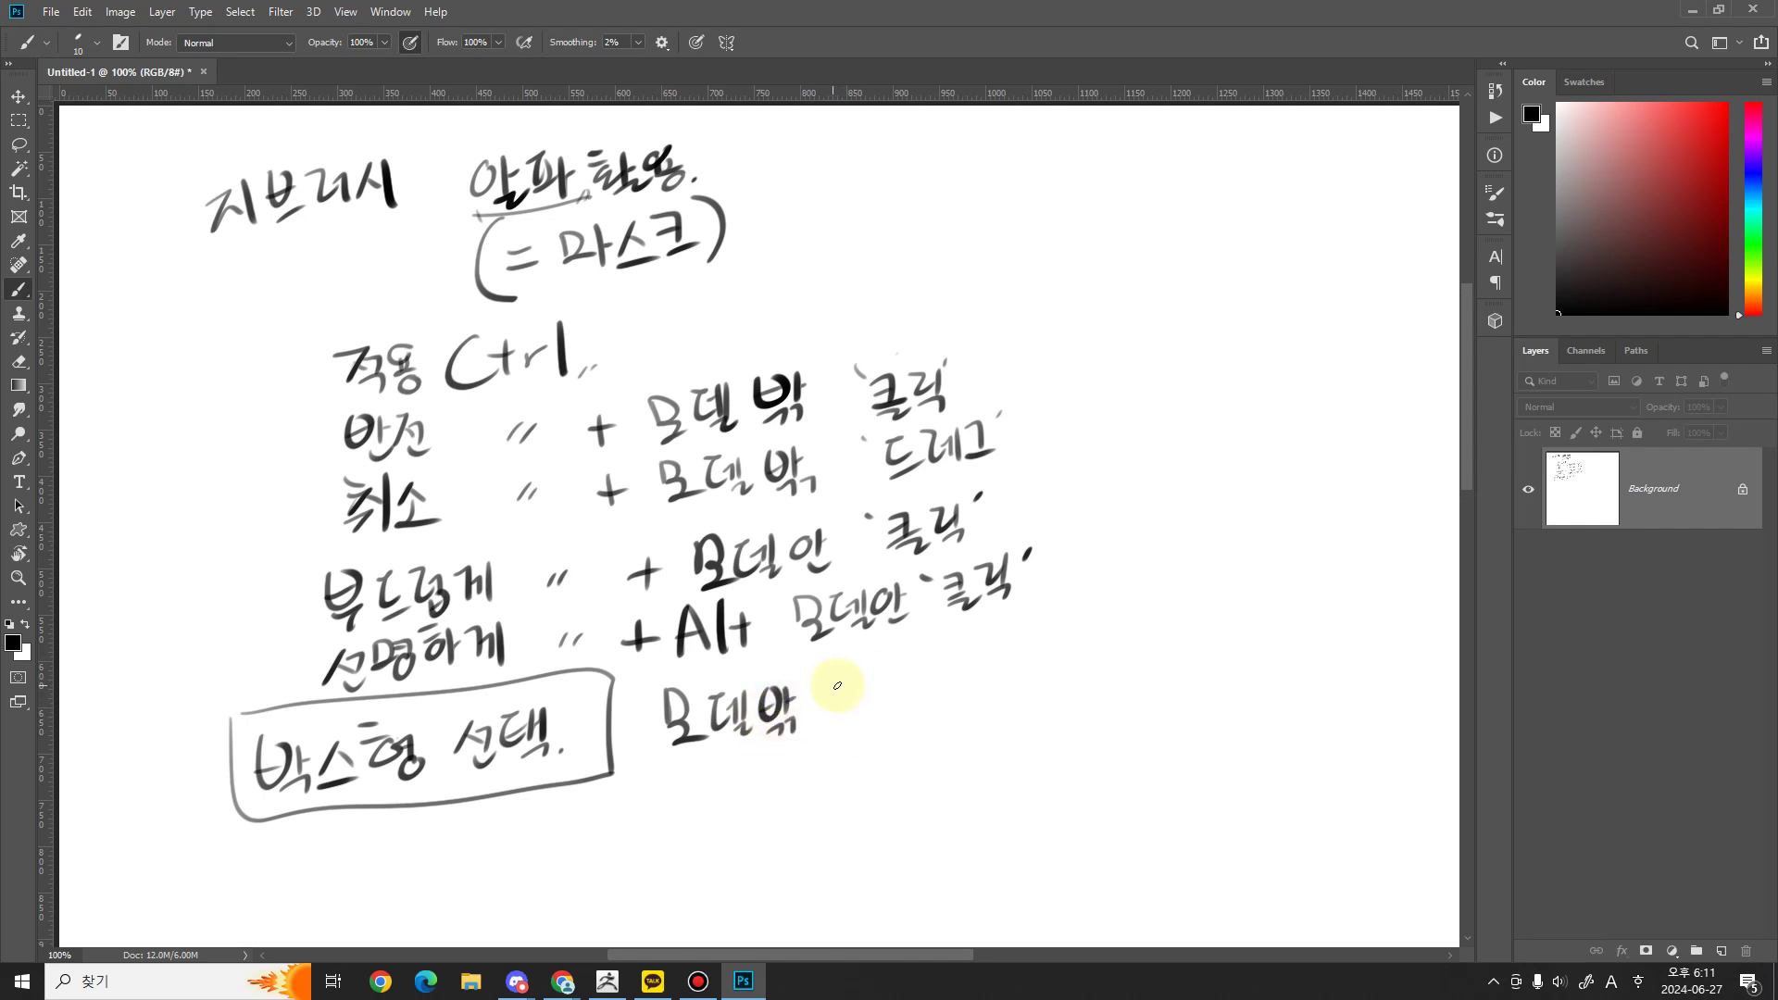
pyautogui.moveTo(859, 692)
pyautogui.mouseDown()
pyautogui.moveTo(884, 725)
pyautogui.moveTo(887, 683)
pyautogui.moveTo(964, 713)
pyautogui.mouseUp()
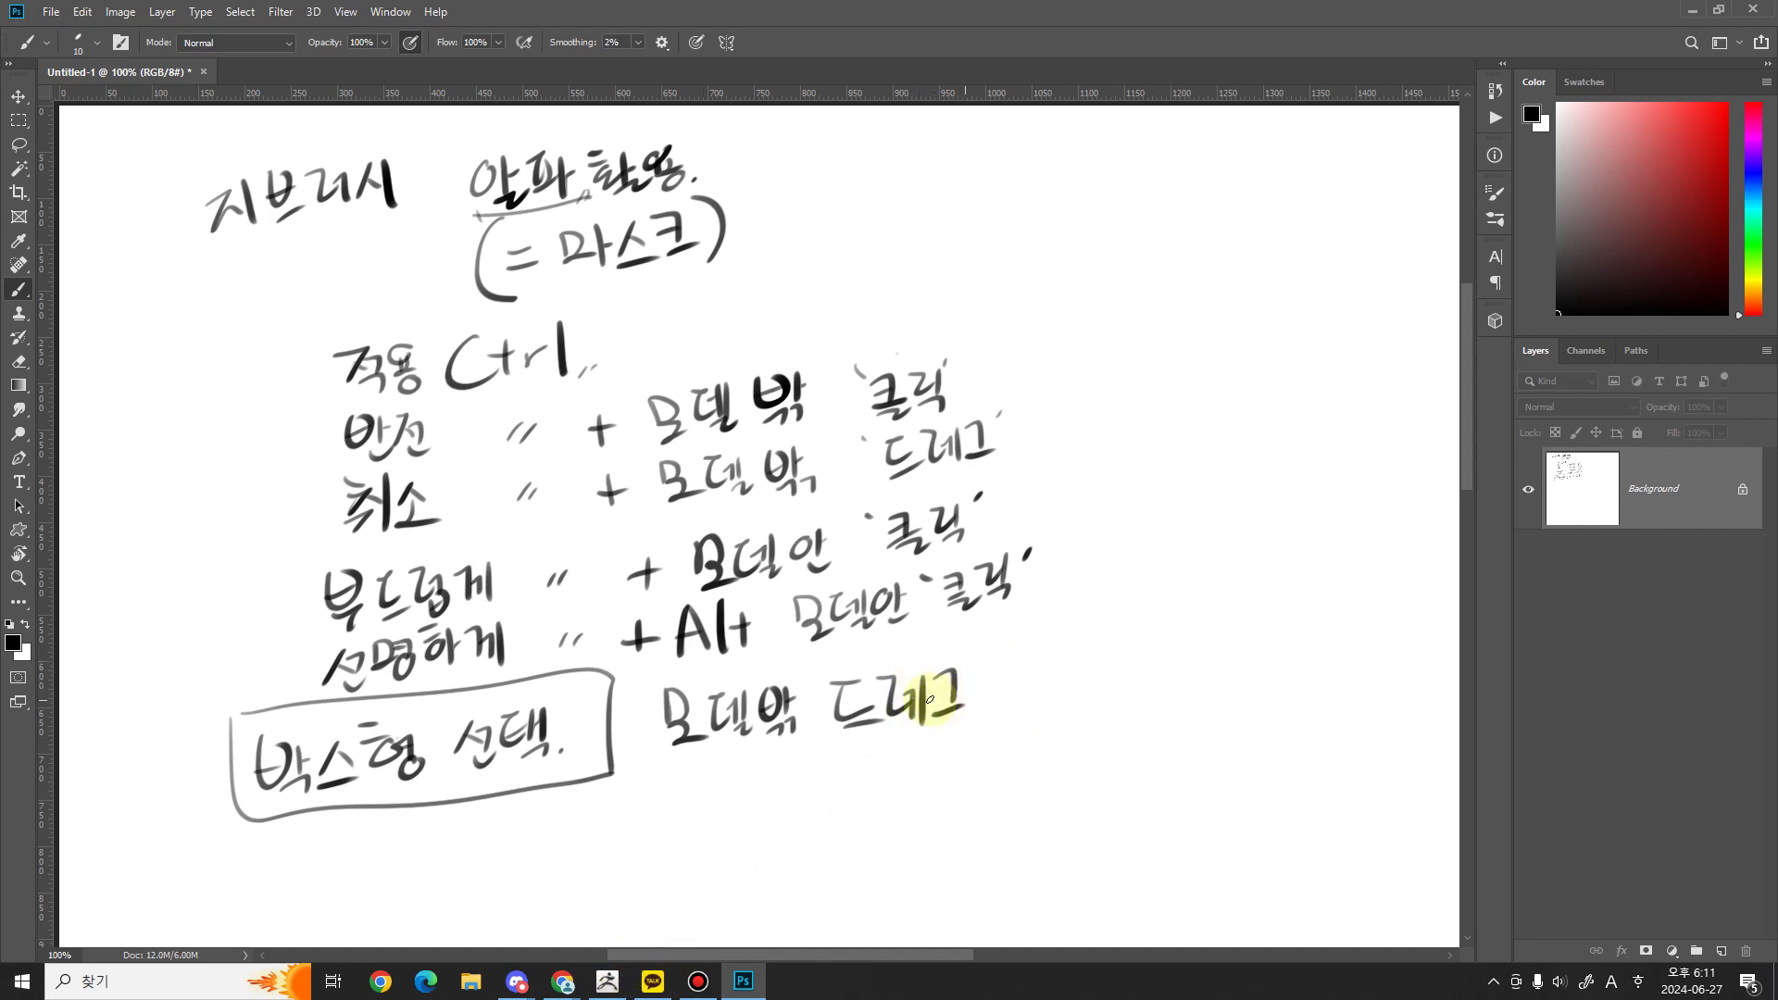
pyautogui.press('e')
pyautogui.moveTo(847, 696)
pyautogui.mouseDown()
pyautogui.moveTo(956, 698)
pyautogui.moveTo(990, 722)
pyautogui.mouseUp()
pyautogui.press('b')
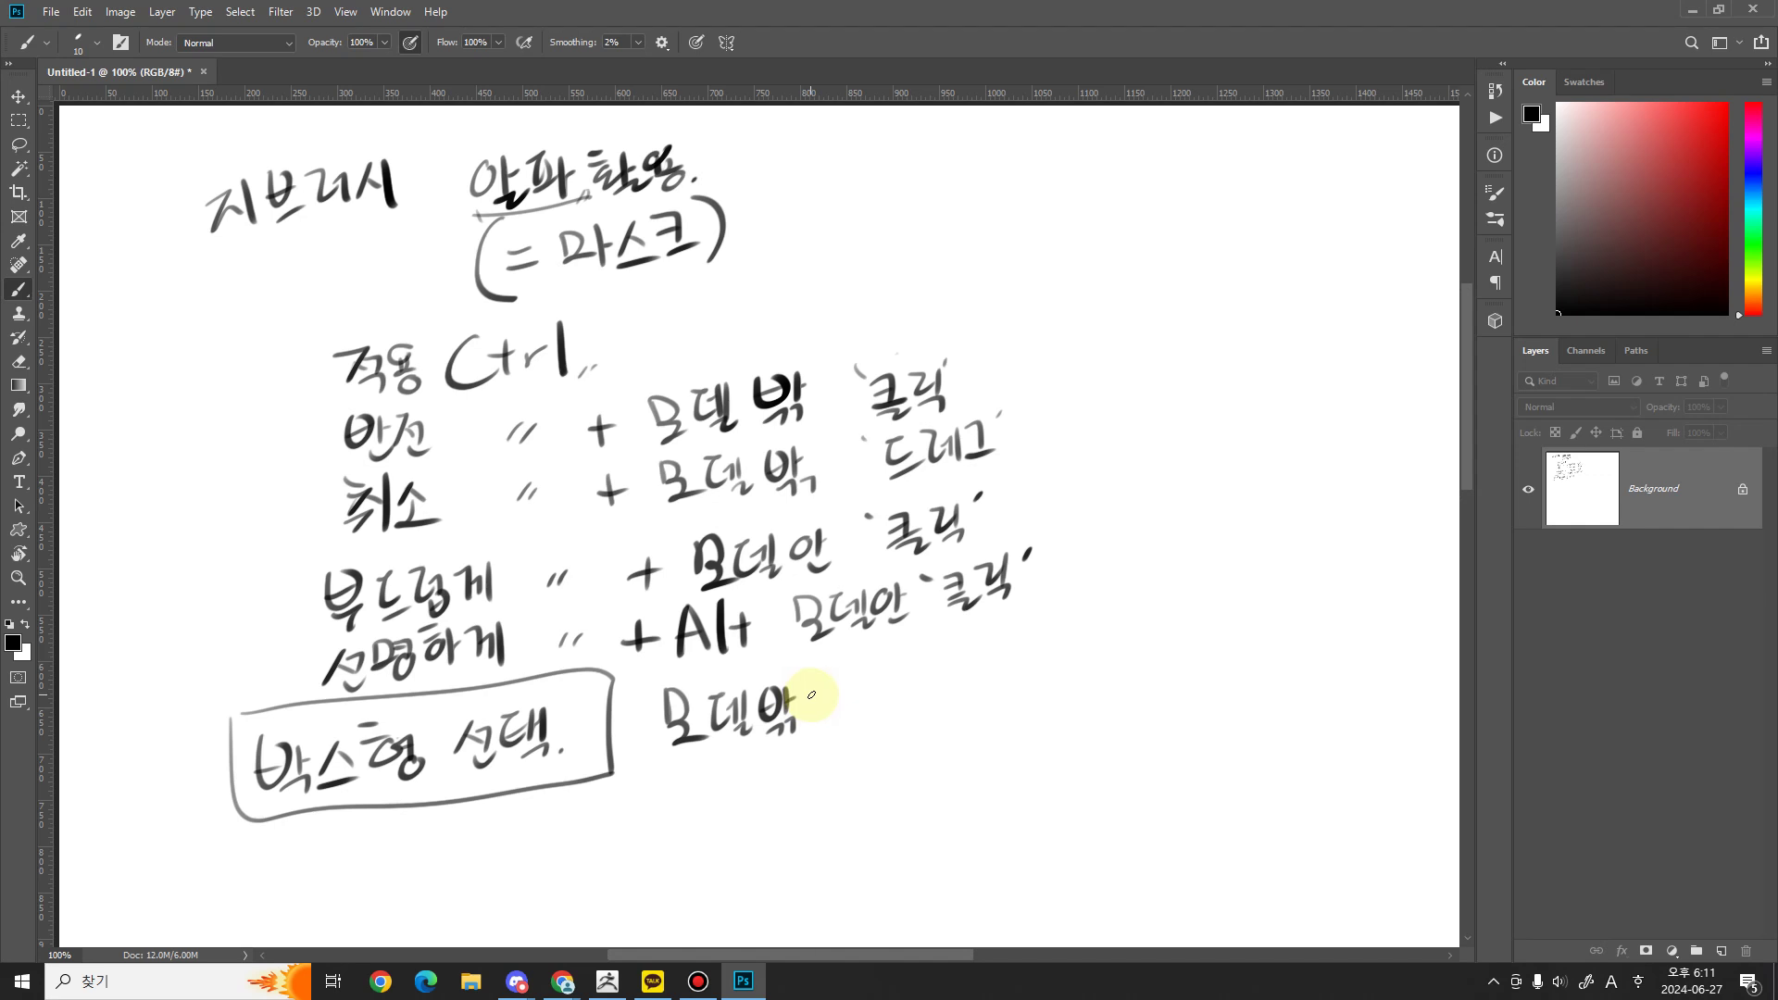
# Step: Complete the note after "모델밖" with "에서 안쪽으로 '드레그'", undoing miswritten strokes, and underline the whole line
pyautogui.moveTo(819, 690)
pyautogui.mouseDown()
pyautogui.moveTo(815, 716)
pyautogui.moveTo(843, 721)
pyautogui.moveTo(929, 700)
pyautogui.mouseUp()
pyautogui.moveTo(921, 701)
pyautogui.mouseDown()
pyautogui.moveTo(940, 715)
pyautogui.moveTo(962, 674)
pyautogui.mouseUp()
pyautogui.moveTo(937, 706)
pyautogui.mouseDown()
pyautogui.moveTo(980, 703)
pyautogui.moveTo(993, 678)
pyautogui.mouseUp()
pyautogui.hotkey('ctrl', 'z')
pyautogui.hotkey('ctrl', 'z')
pyautogui.hotkey('ctrl', 'z')
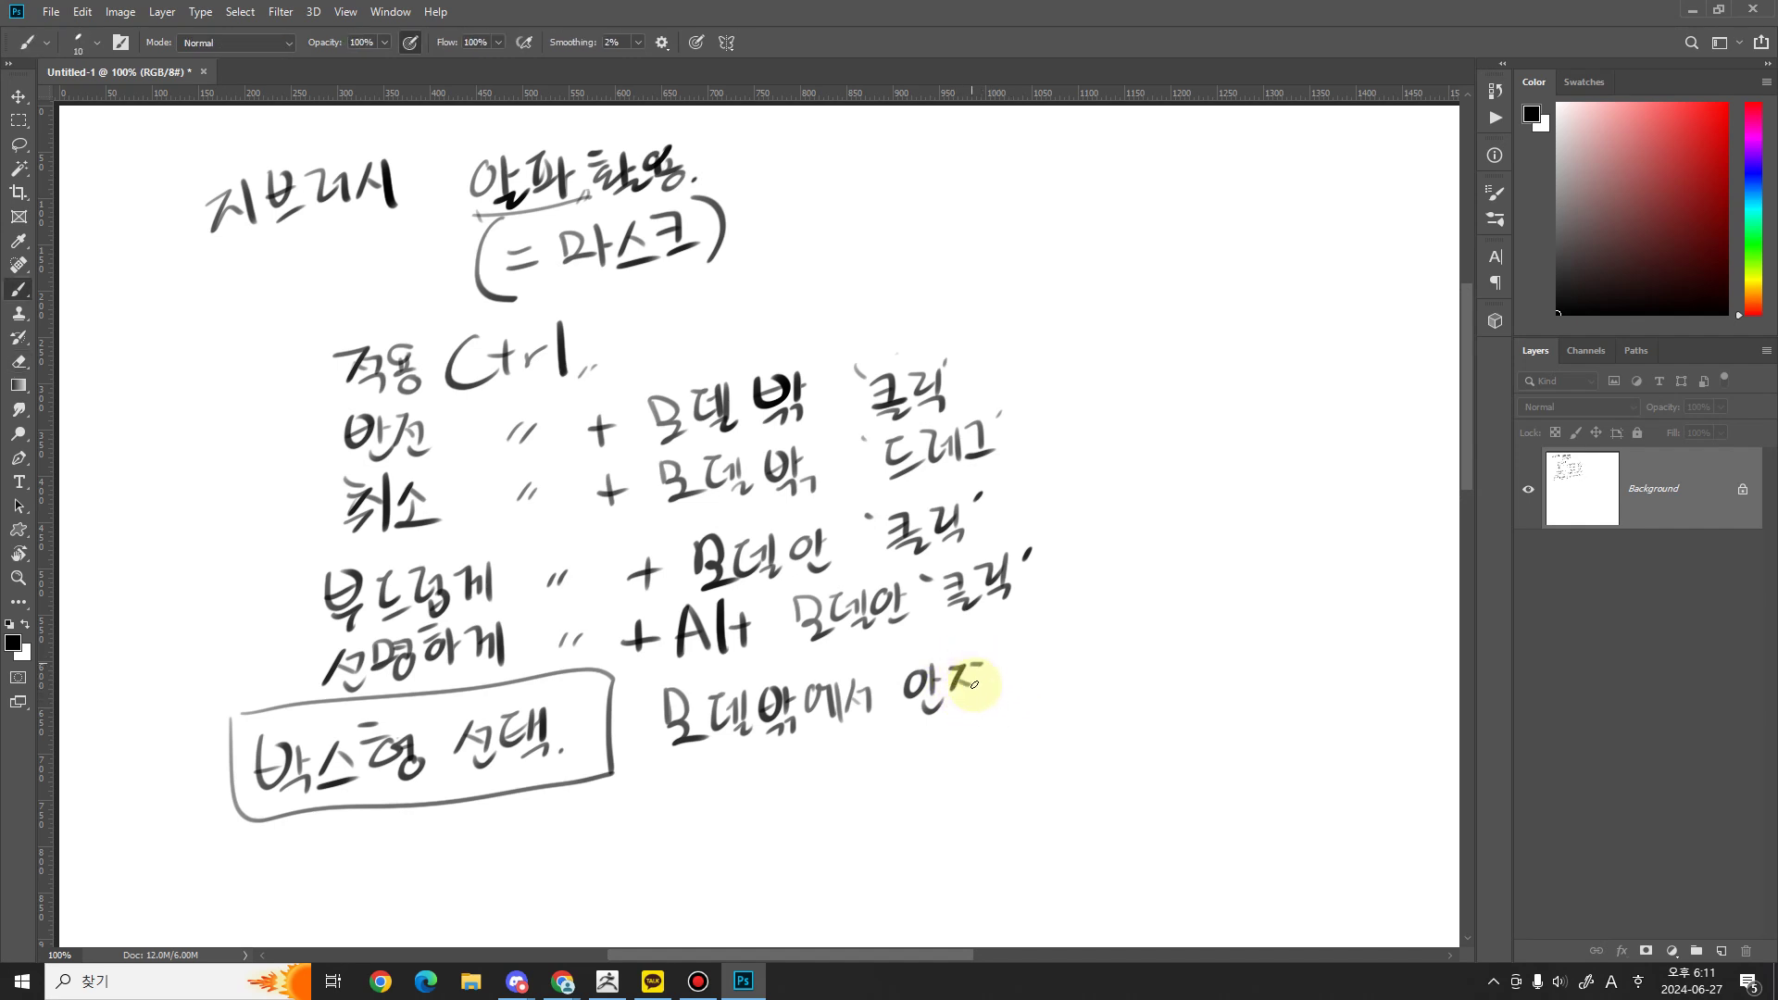
pyautogui.moveTo(968, 701)
pyautogui.mouseDown()
pyautogui.moveTo(1000, 715)
pyautogui.moveTo(1012, 690)
pyautogui.mouseUp()
pyautogui.moveTo(998, 706)
pyautogui.mouseDown()
pyautogui.moveTo(1064, 699)
pyautogui.moveTo(1118, 649)
pyautogui.mouseUp()
pyautogui.moveTo(1093, 653)
pyautogui.mouseDown()
pyautogui.moveTo(1126, 679)
pyautogui.moveTo(1192, 653)
pyautogui.mouseUp()
pyautogui.moveTo(1166, 666); pyautogui.dragTo(1198, 663)
pyautogui.moveTo(1205, 613); pyautogui.dragTo(1200, 627)
pyautogui.moveTo(1082, 641); pyautogui.dragTo(1089, 651)
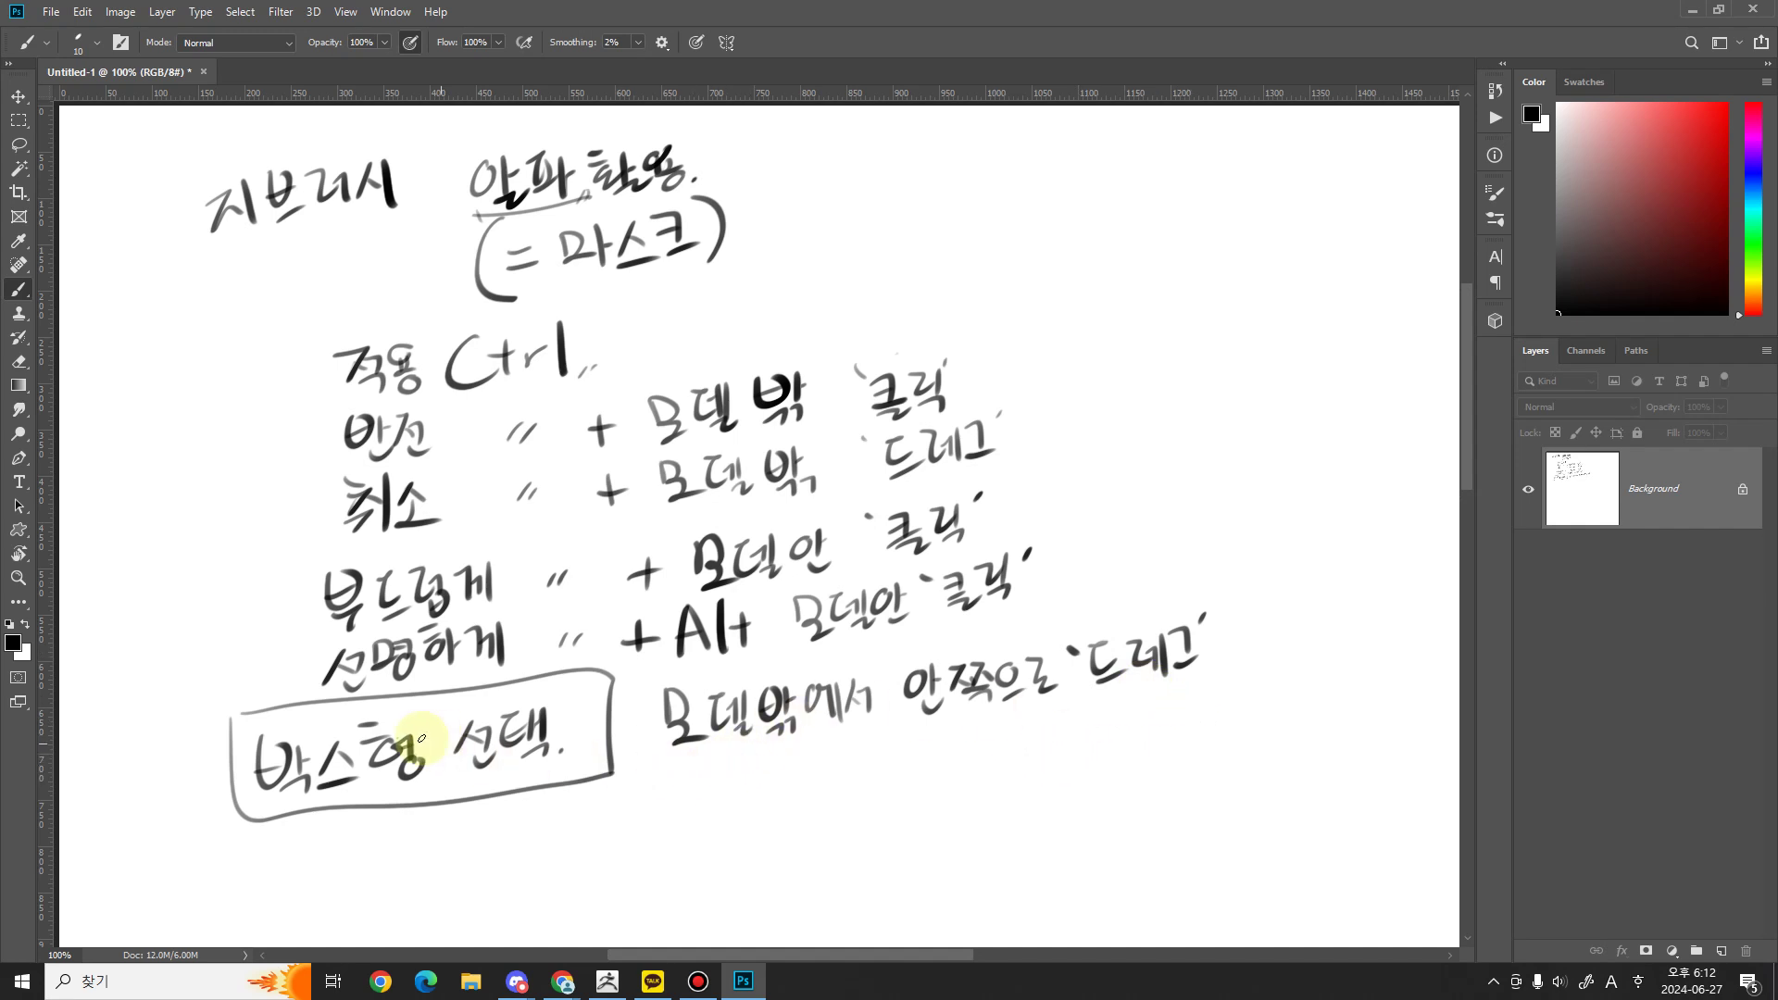
pyautogui.moveTo(294, 778); pyautogui.dragTo(1194, 703)
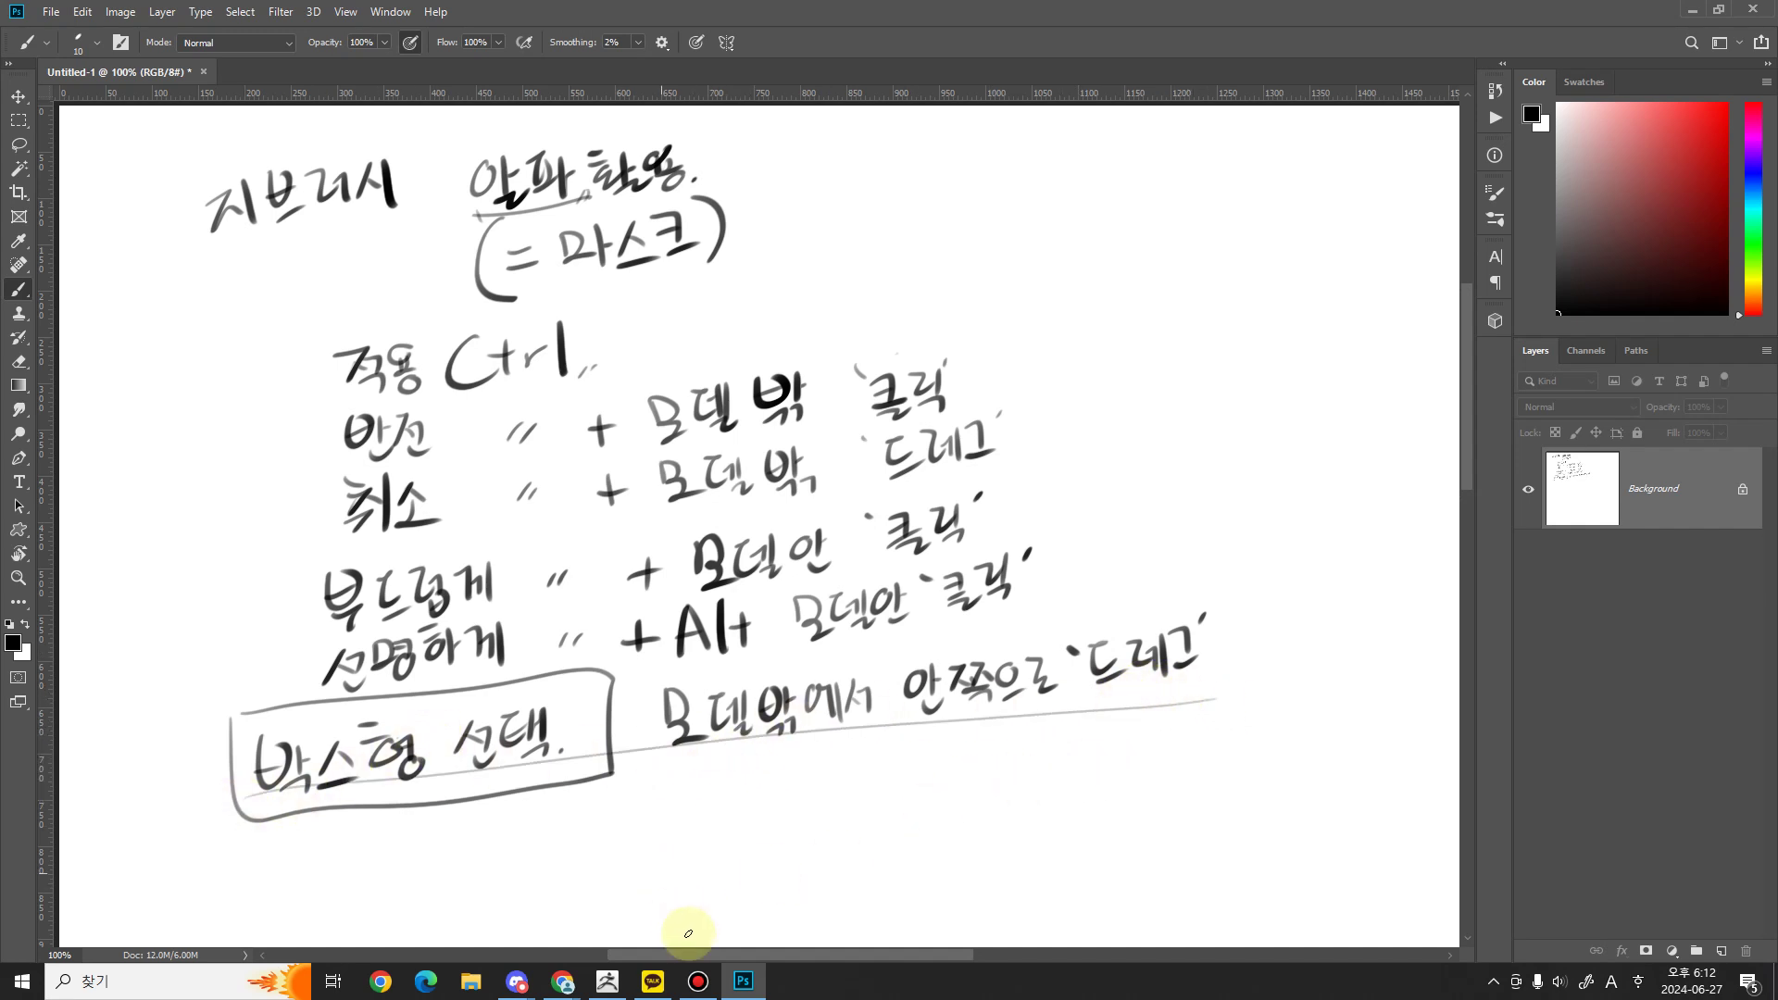
# Step: Switch to ZBrush and mask the upper side areas of the sphere with a symmetrical rectangular selection from outside the model
pyautogui.click(606, 980)
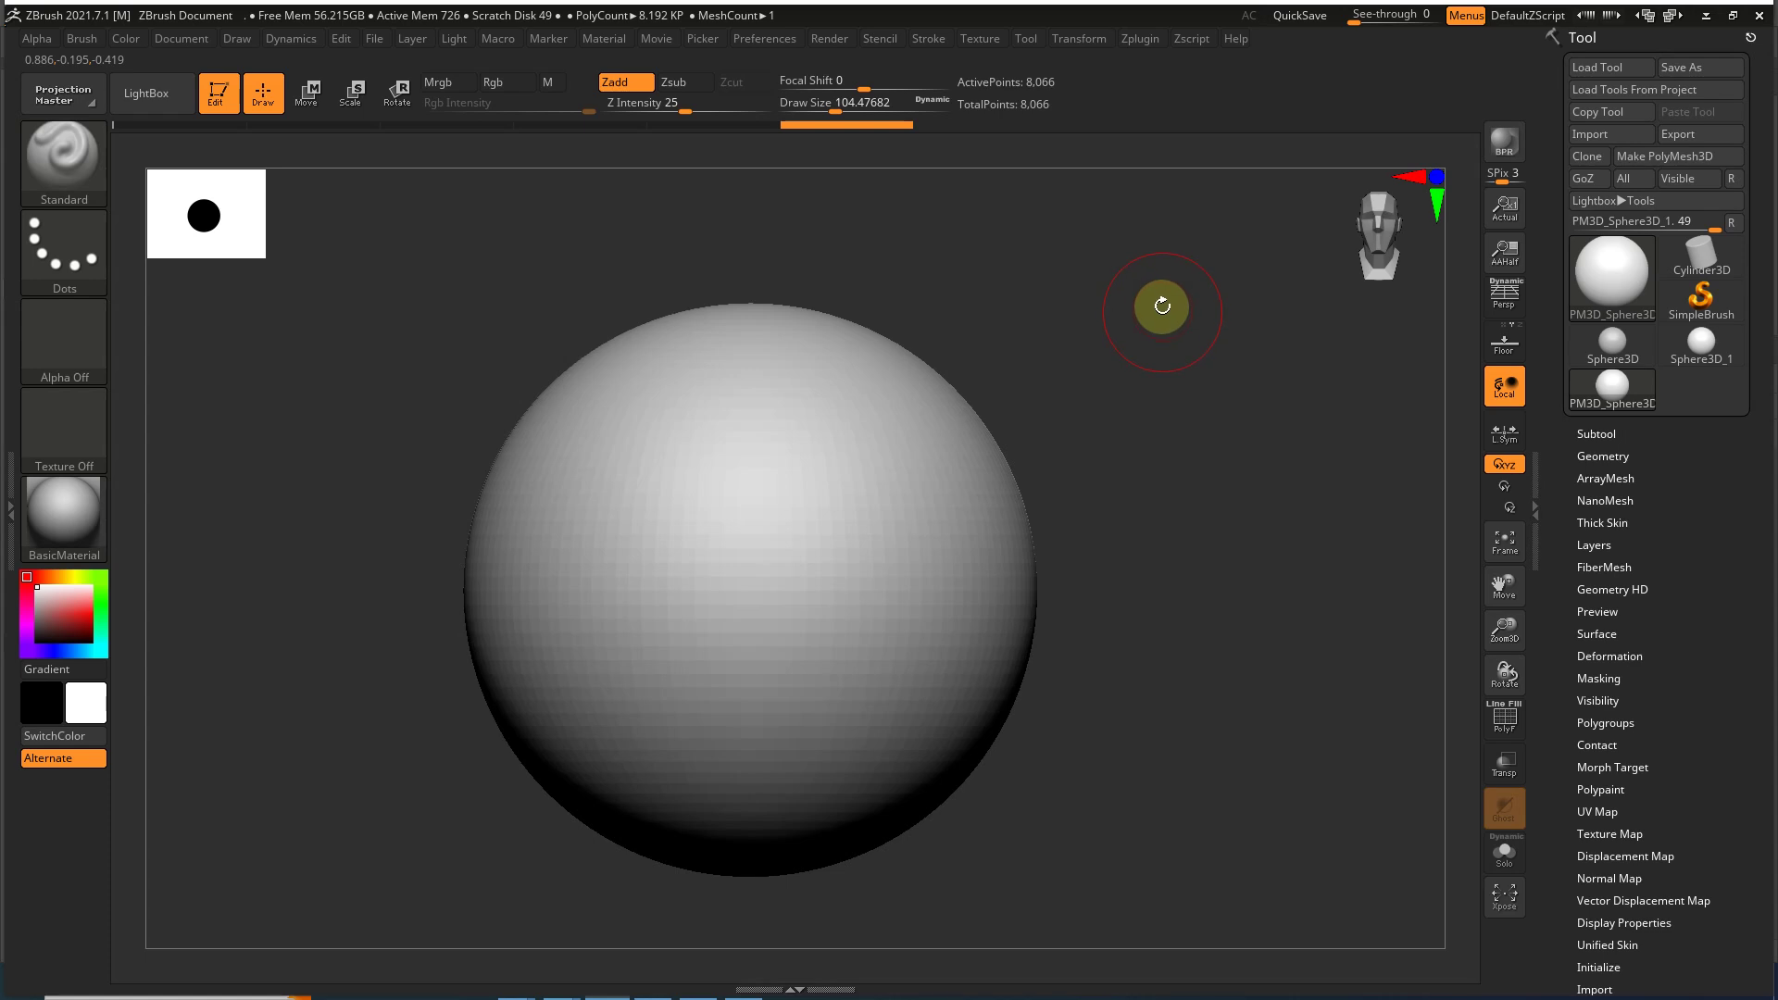
pyautogui.moveTo(1202, 294)
pyautogui.keyDown('ctrl'); pyautogui.mouseDown()
pyautogui.moveTo(898, 526)
pyautogui.moveTo(1024, 392)
pyautogui.moveTo(1099, 405)
pyautogui.moveTo(874, 535)
pyautogui.moveTo(780, 530)
pyautogui.moveTo(861, 513)
pyautogui.moveTo(831, 551)
pyautogui.moveTo(807, 530)
pyautogui.mouseUp(); pyautogui.keyUp('ctrl')
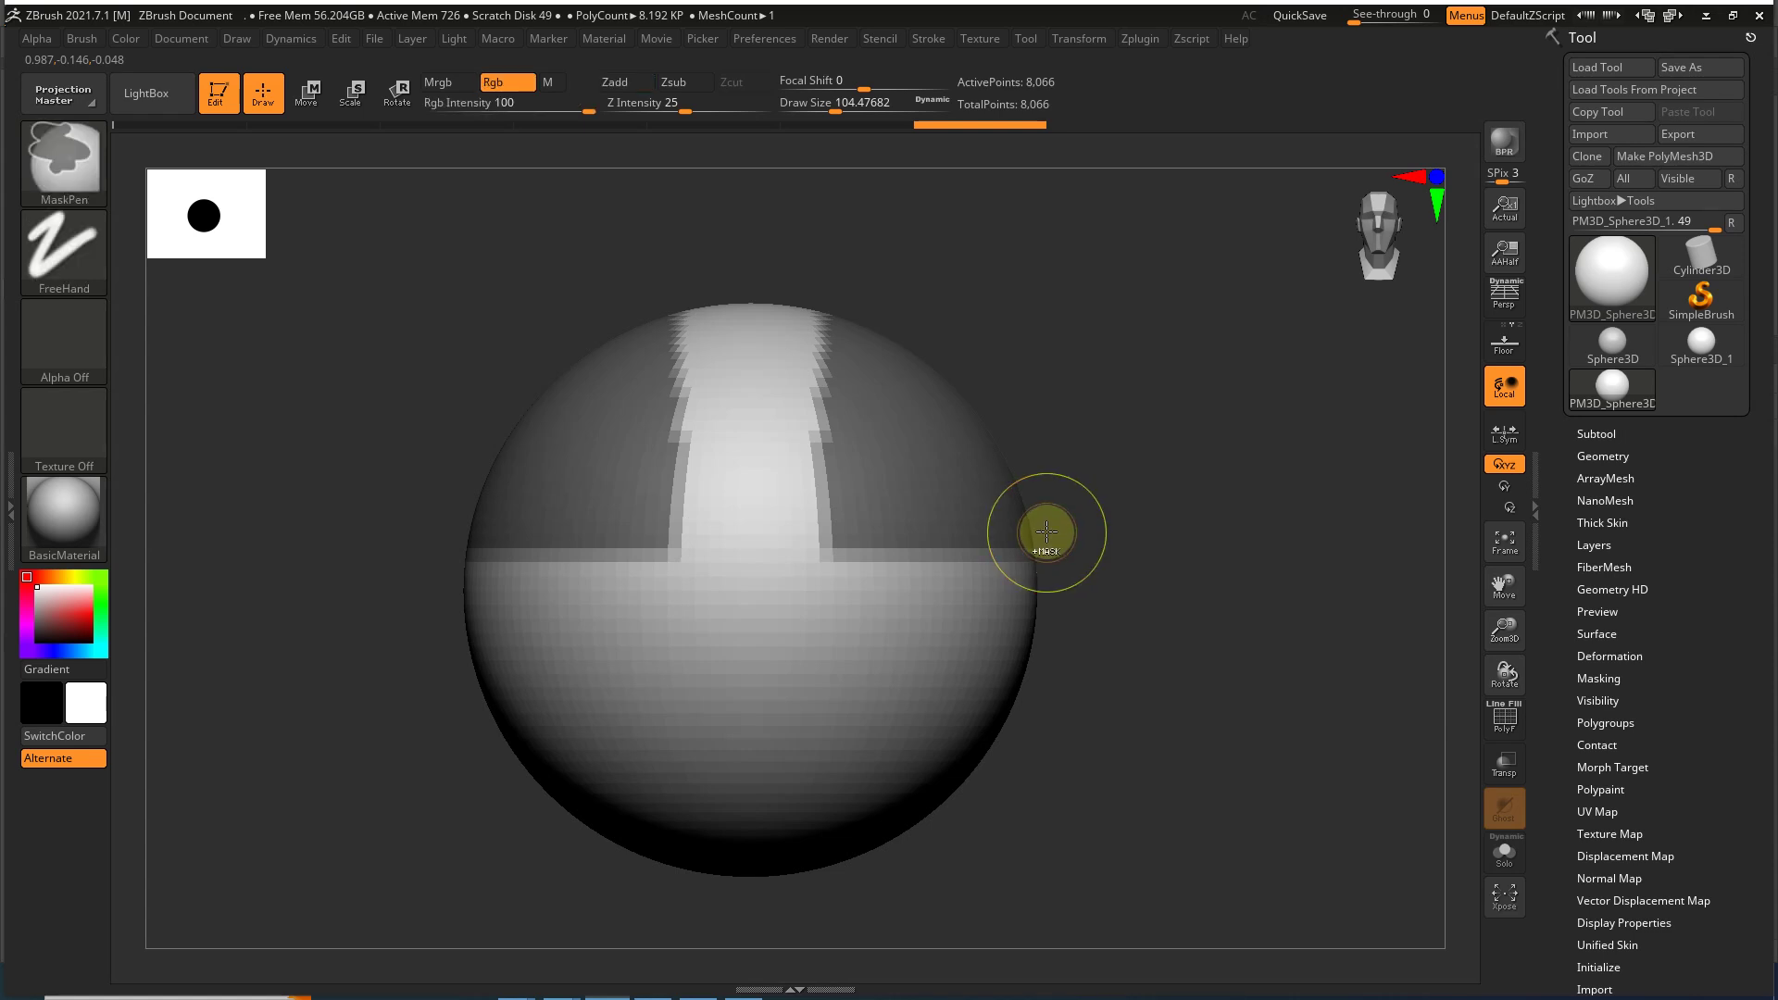
# Step: Clear the mask, try a box mask over the sphere's upper sides while repositioning the selection, and undo it
pyautogui.keyDown('ctrl'); pyautogui.moveTo(1127, 508); pyautogui.dragTo(1131, 507); pyautogui.keyUp('ctrl')
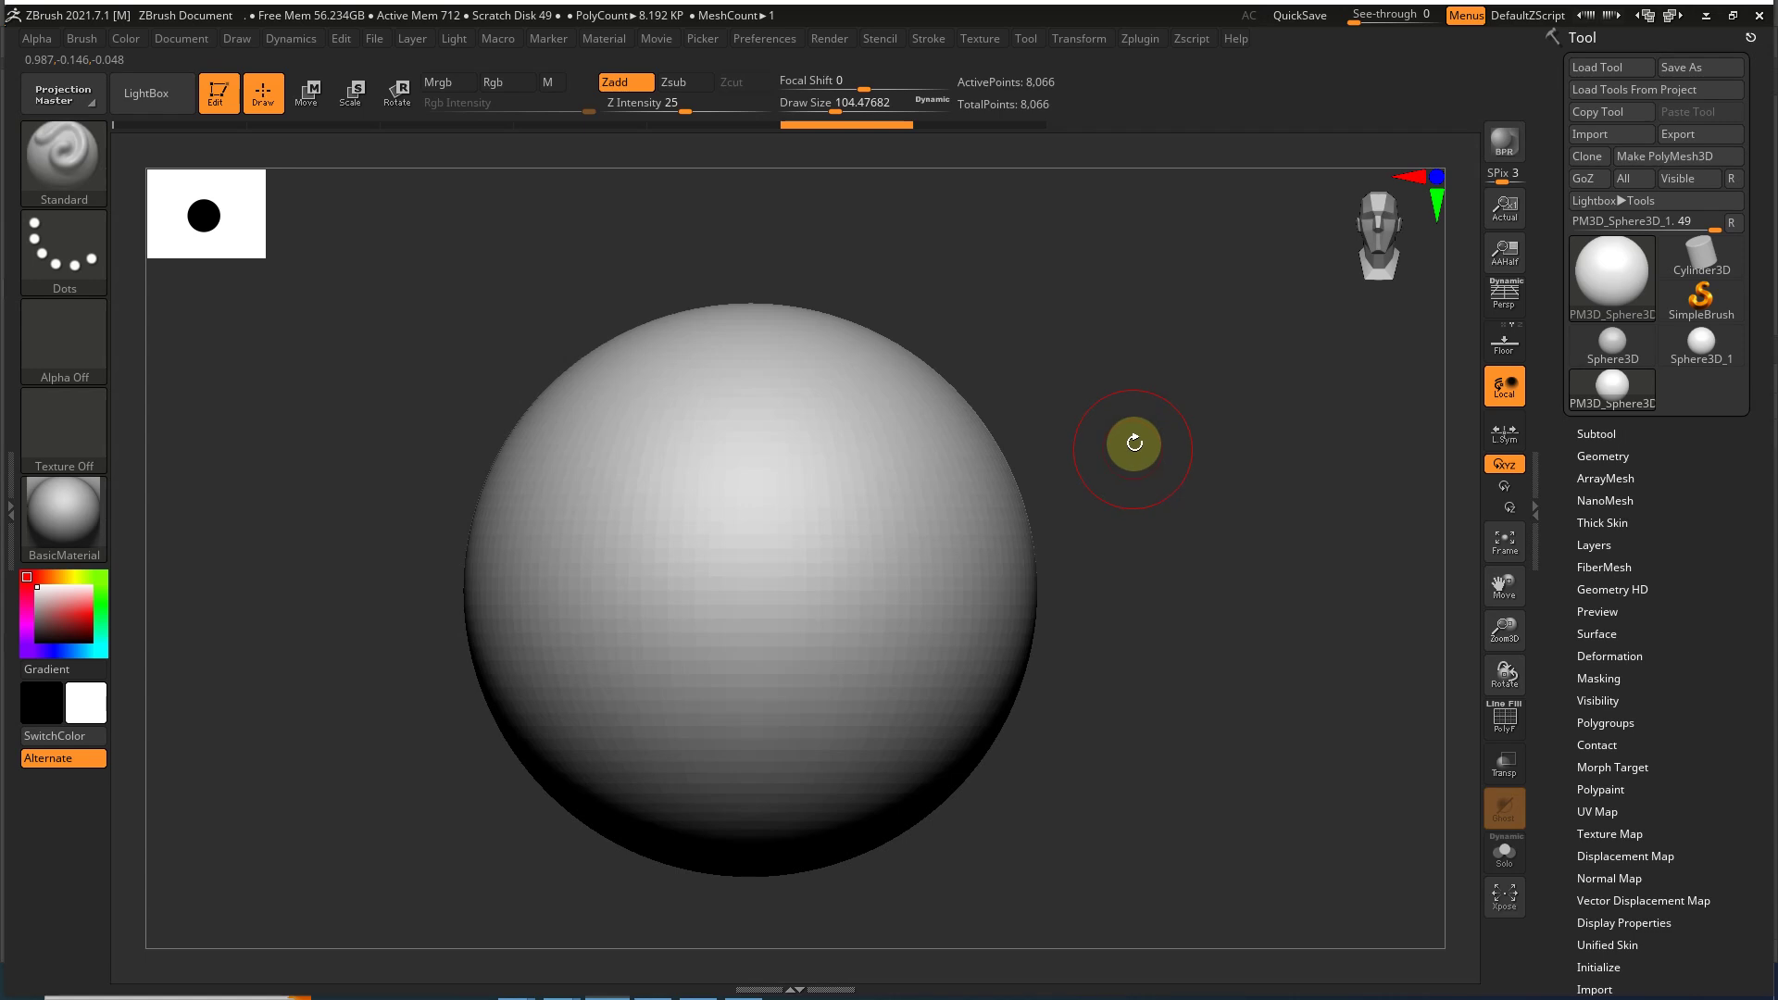
pyautogui.press('ctrl')
pyautogui.keyDown('ctrl'); pyautogui.moveTo(1199, 259); pyautogui.dragTo(911, 446); pyautogui.keyUp('ctrl')
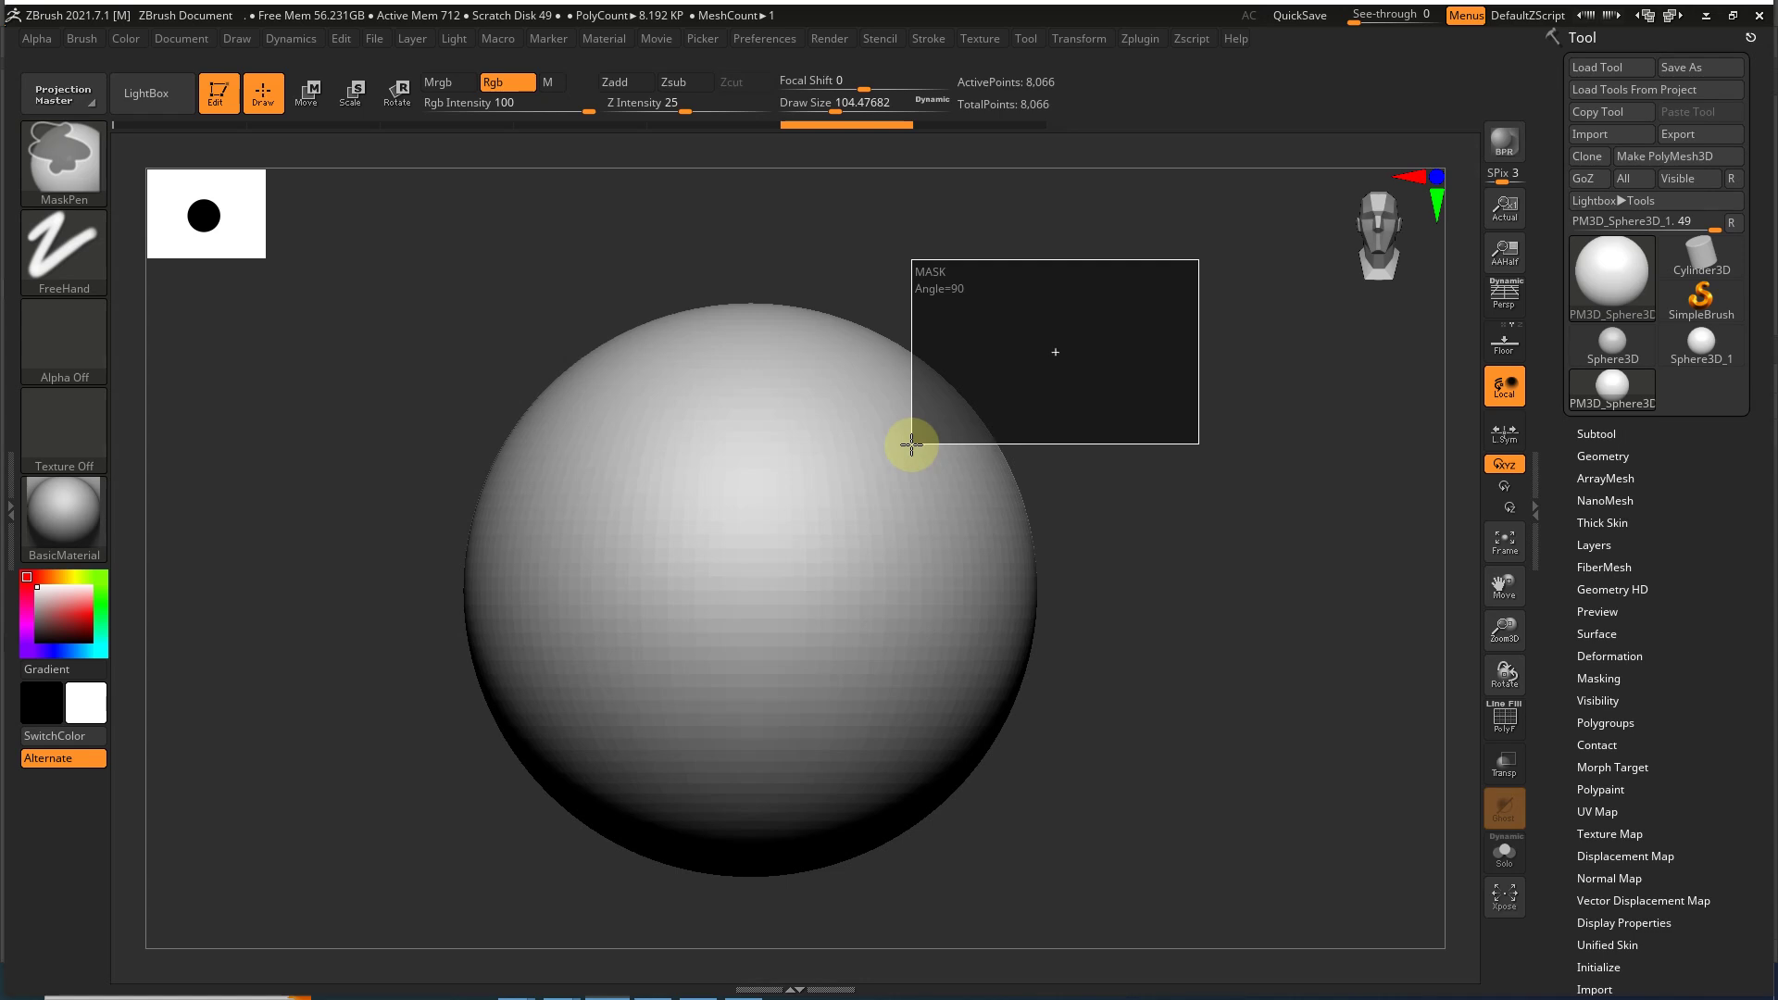
pyautogui.keyDown('ctrl'); pyautogui.moveTo(912, 446); pyautogui.dragTo(813, 623); pyautogui.keyUp('ctrl')
pyautogui.moveTo(752, 683); pyautogui.dragTo(813, 527)
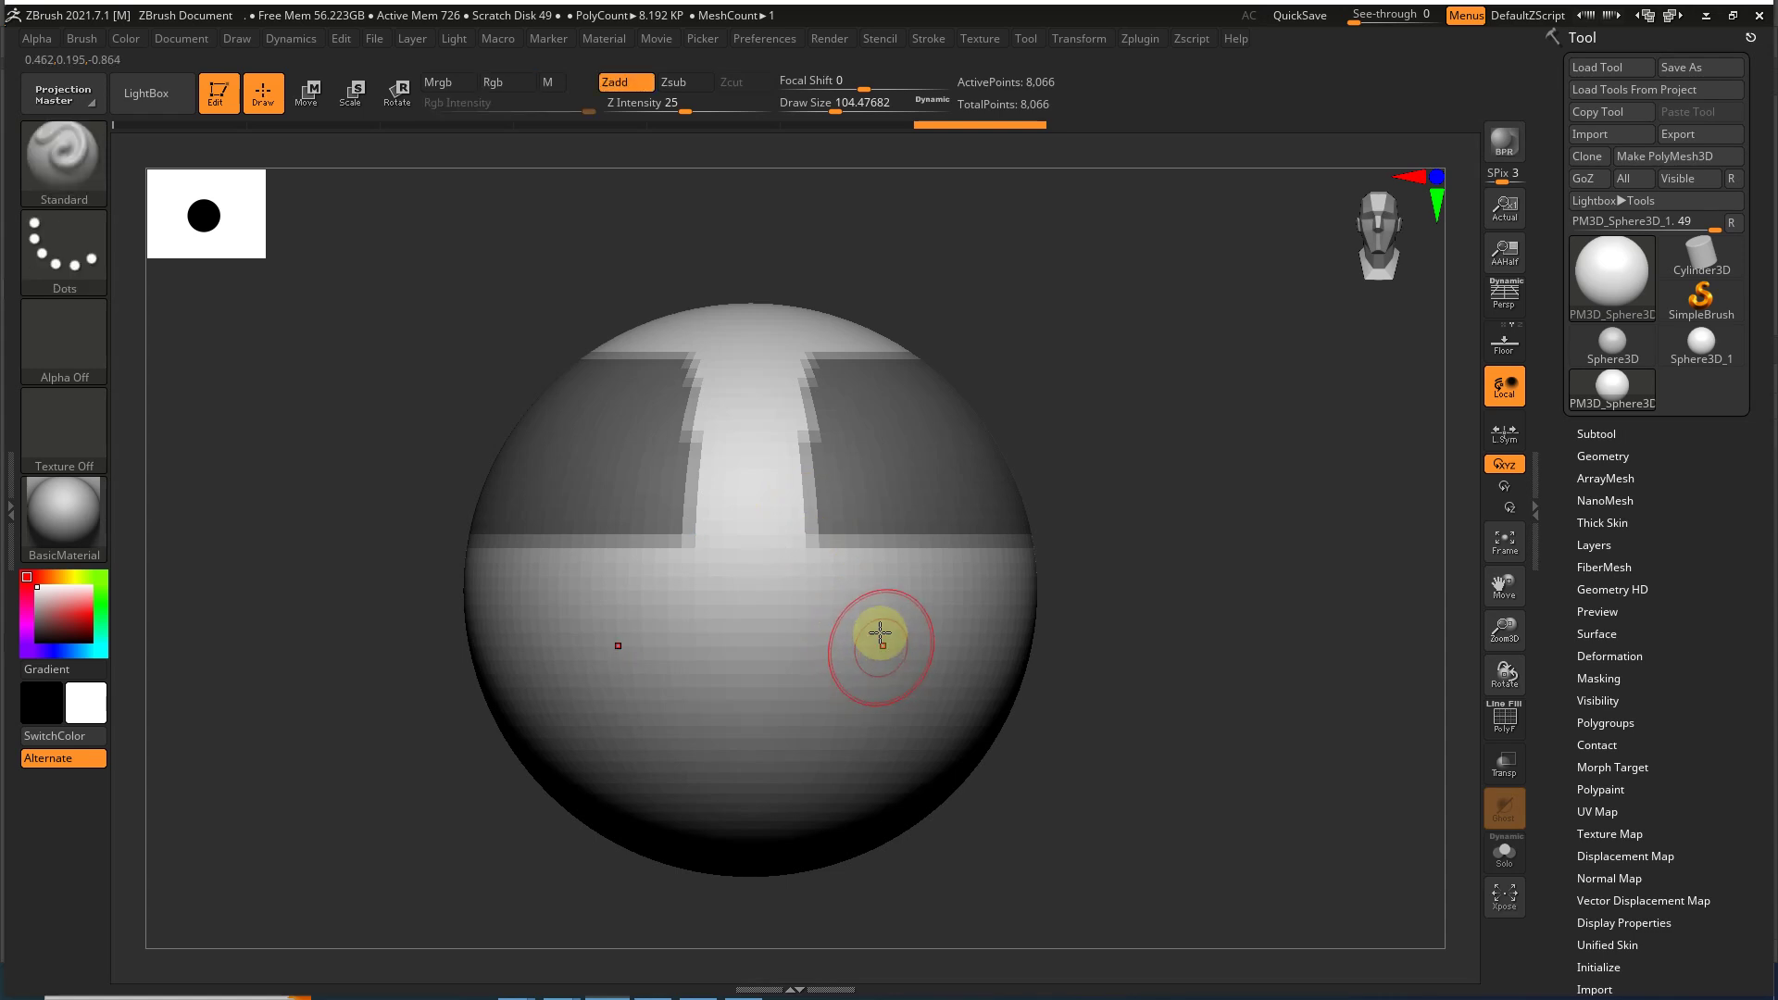
pyautogui.hotkey('ctrl', 'z')
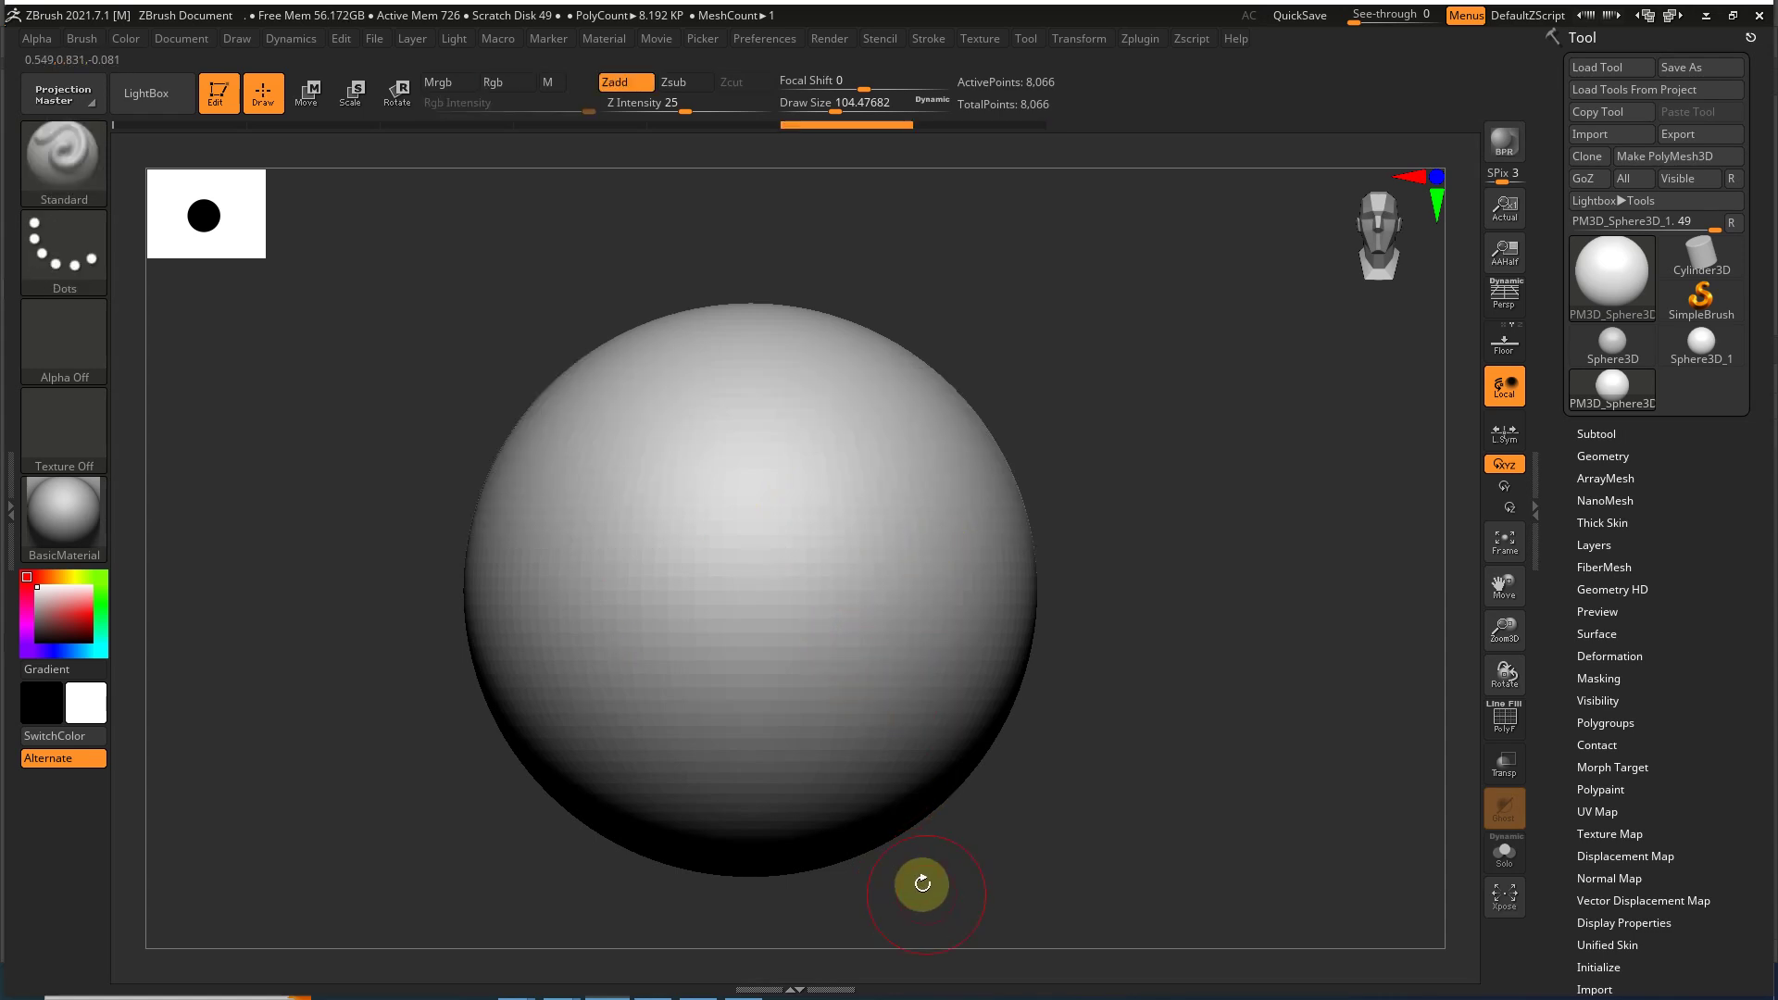
# Step: Switch to the Photoshop notes and handwrite "박스생성+스페이스누른뒤 이동가능." below the underlined box-selection line
pyautogui.press('super')
pyautogui.click(746, 981)
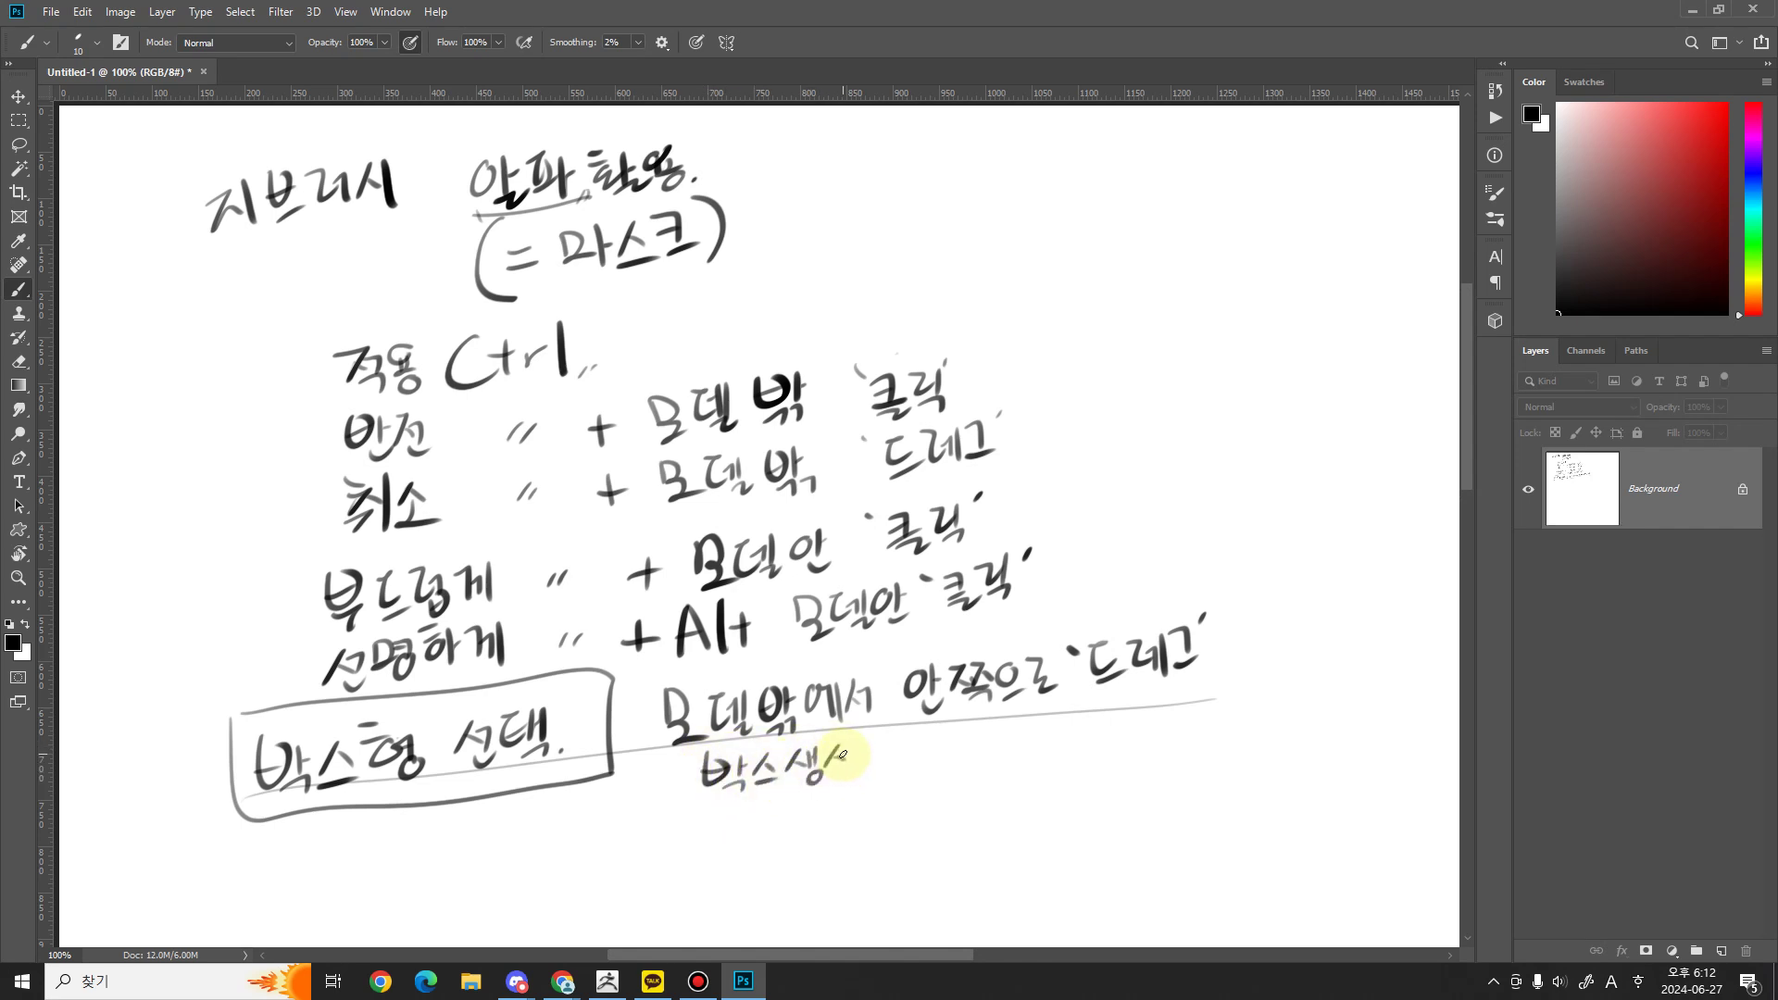
pyautogui.moveTo(845, 765); pyautogui.dragTo(850, 770)
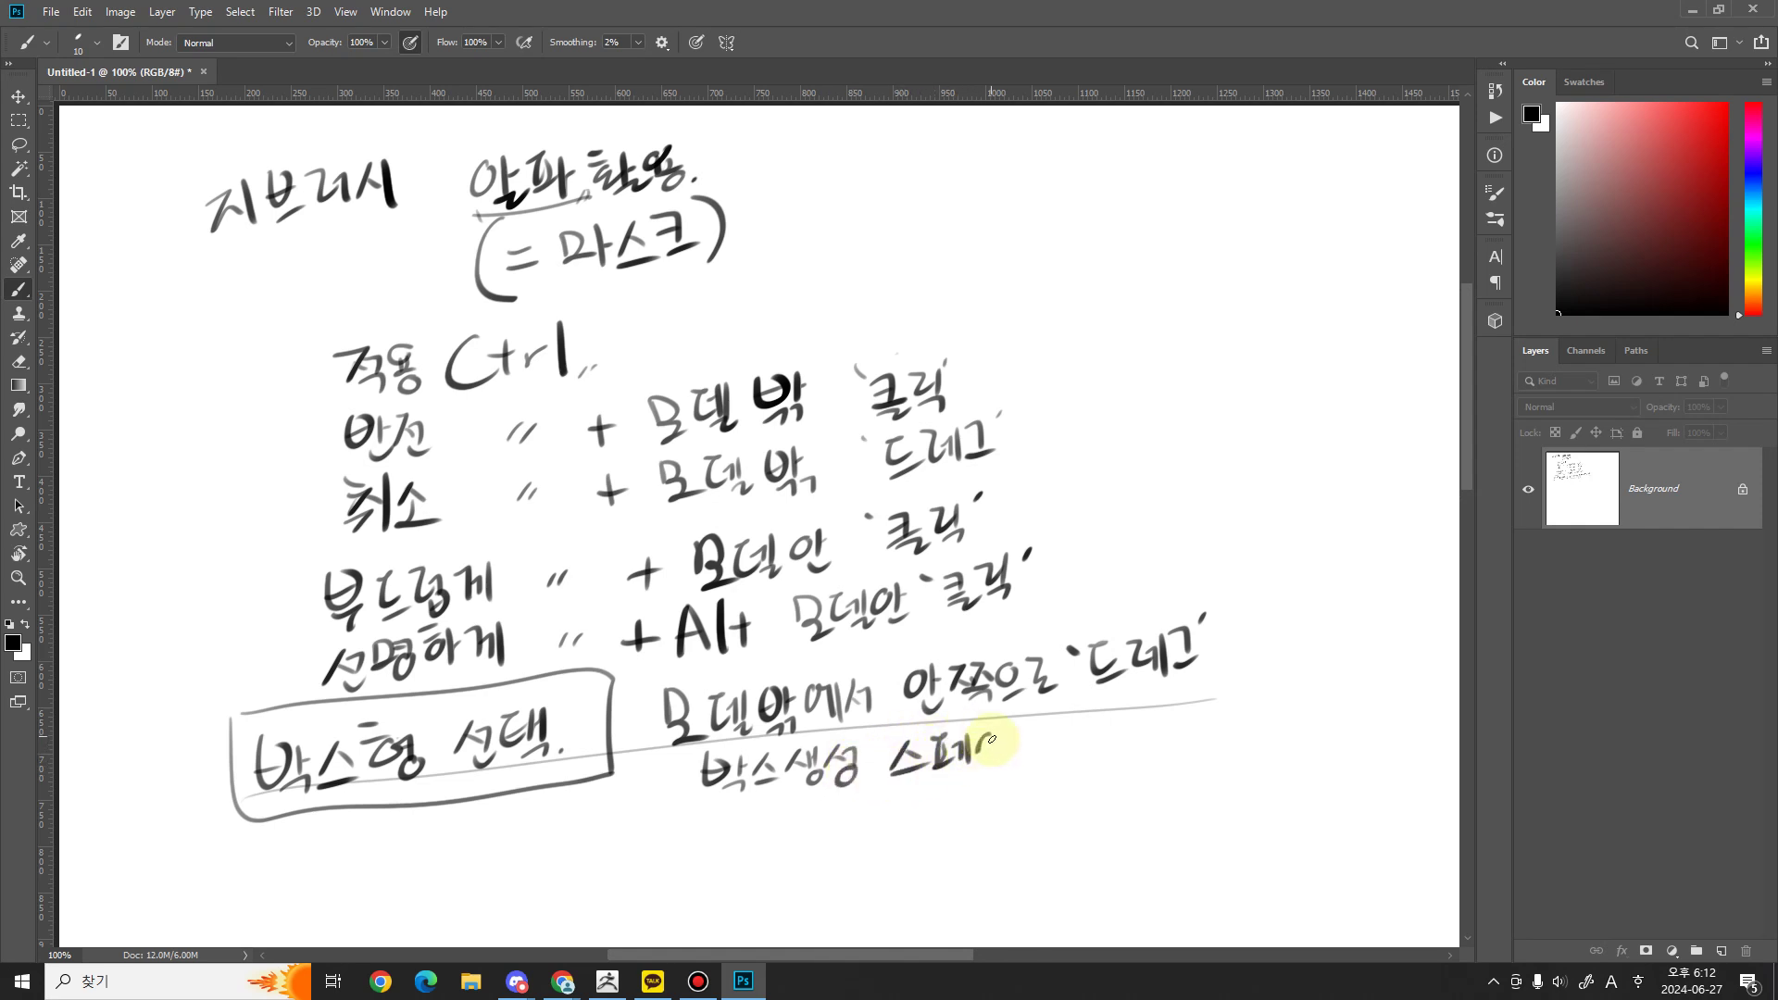
pyautogui.moveTo(1013, 737); pyautogui.dragTo(1024, 751)
pyautogui.moveTo(1002, 761); pyautogui.dragTo(1027, 758)
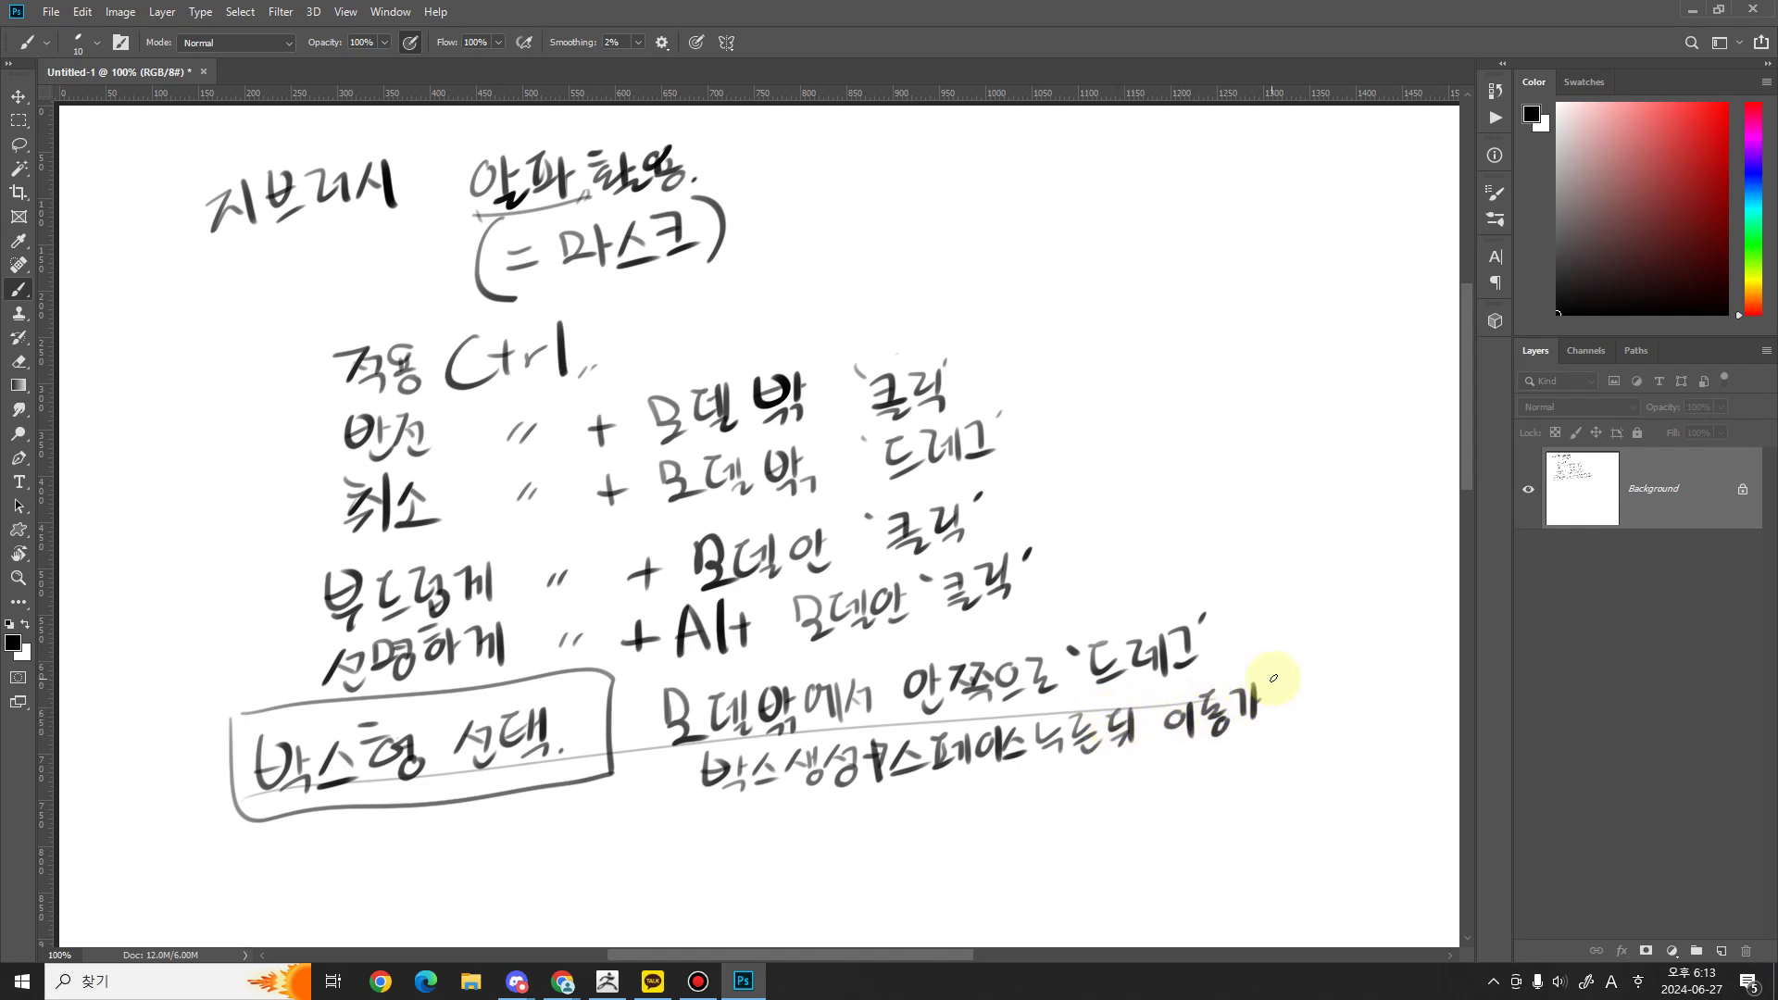
pyautogui.click(1300, 715)
pyautogui.moveTo(1062, 839); pyautogui.dragTo(1048, 706)
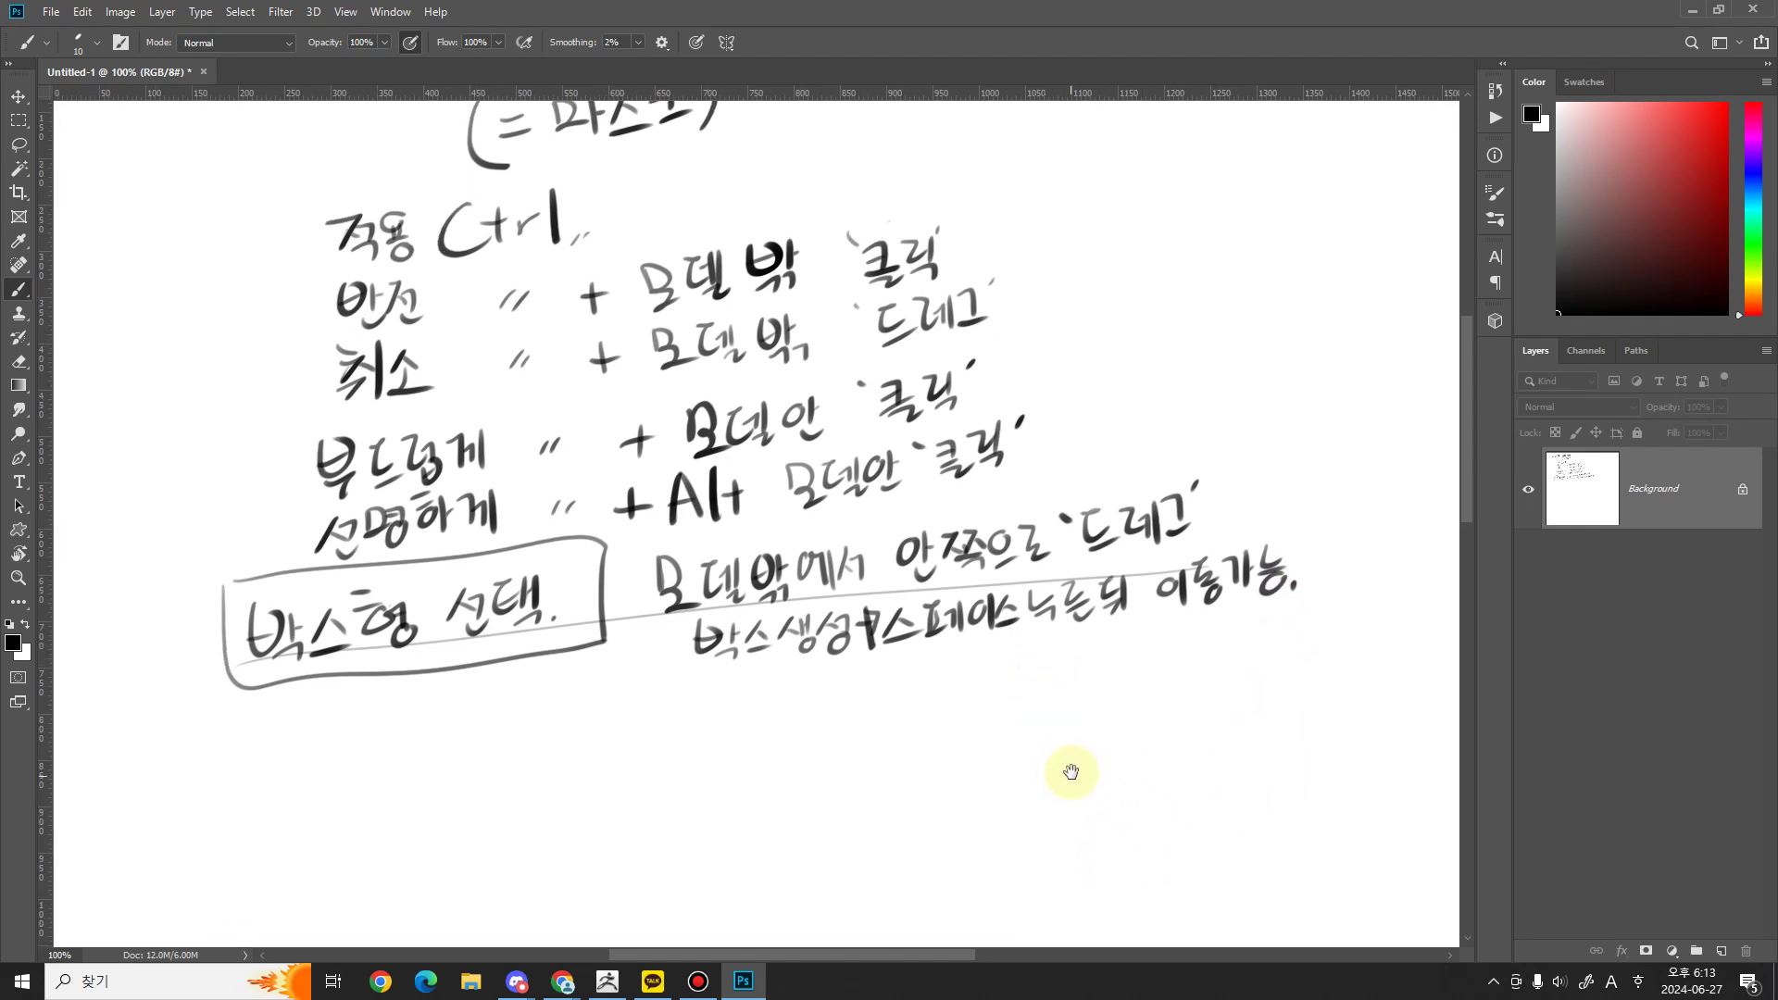
# Step: Switch to ZBrush and box-mask the upper areas on both sides of the sphere from outside the model
pyautogui.click(607, 979)
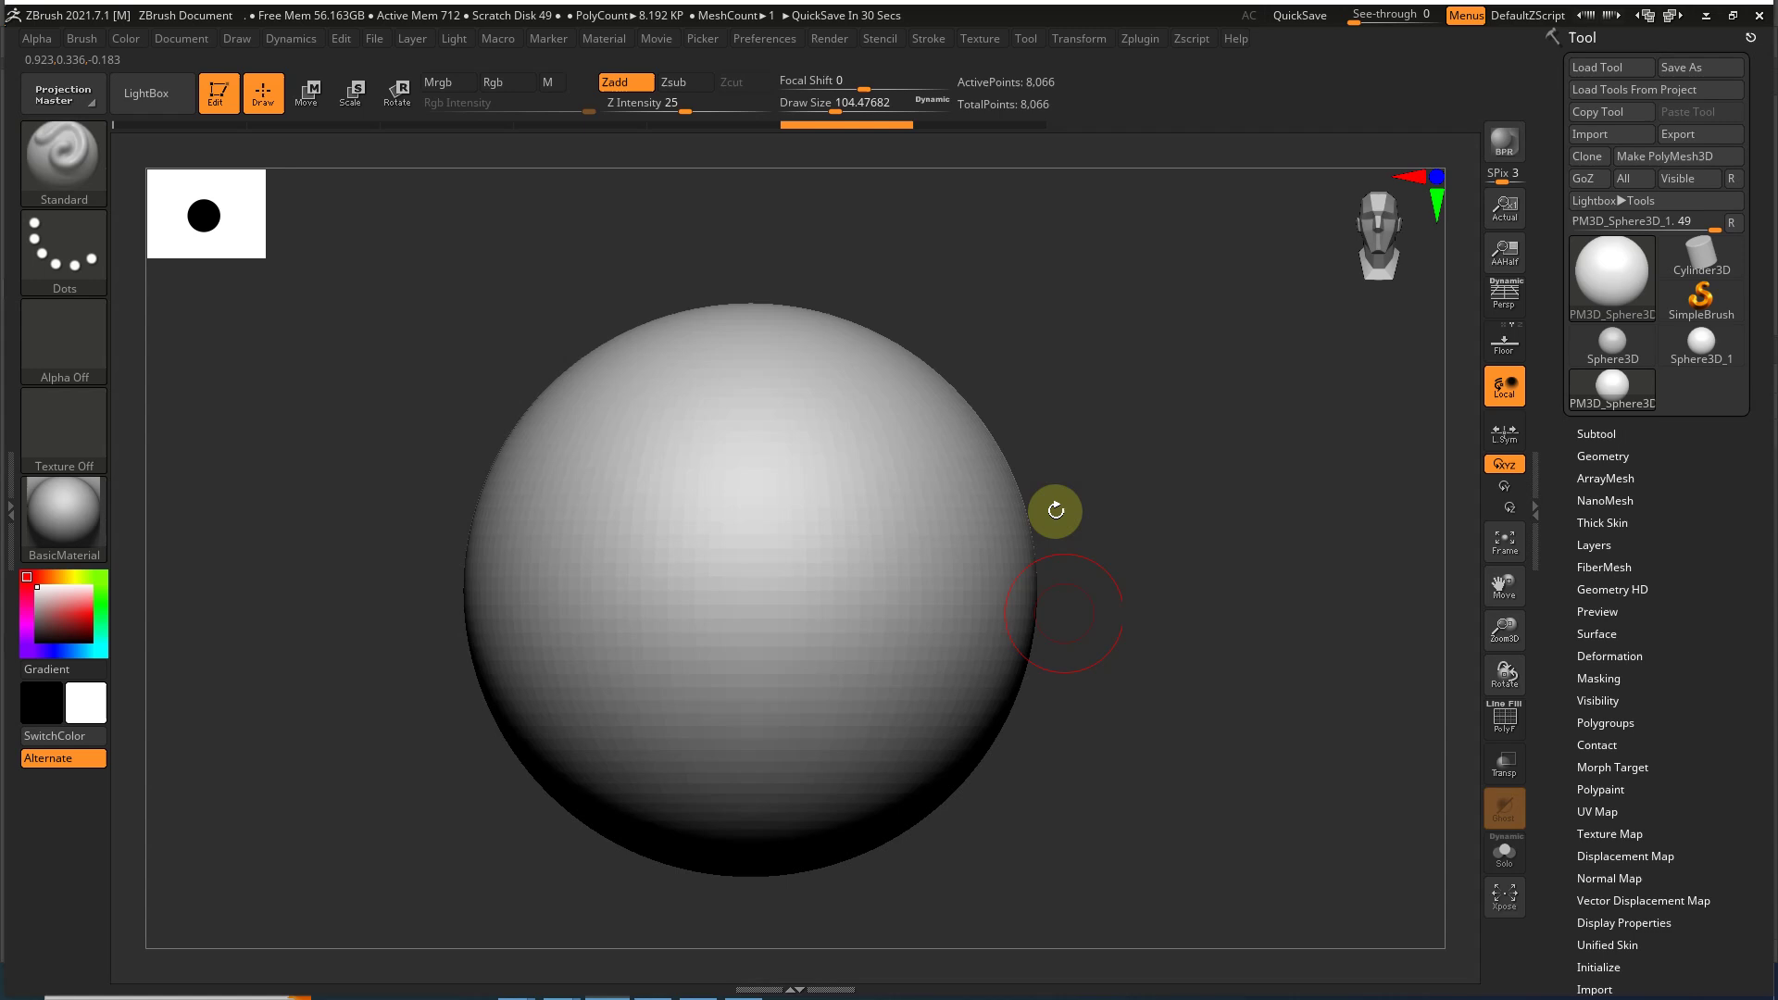
pyautogui.moveTo(1246, 274)
pyautogui.keyDown('ctrl'); pyautogui.mouseDown()
pyautogui.moveTo(881, 706)
pyautogui.moveTo(831, 849)
pyautogui.moveTo(905, 556)
pyautogui.moveTo(833, 679)
pyautogui.moveTo(873, 658)
pyautogui.moveTo(795, 590)
pyautogui.moveTo(944, 648)
pyautogui.mouseUp(); pyautogui.keyUp('ctrl')
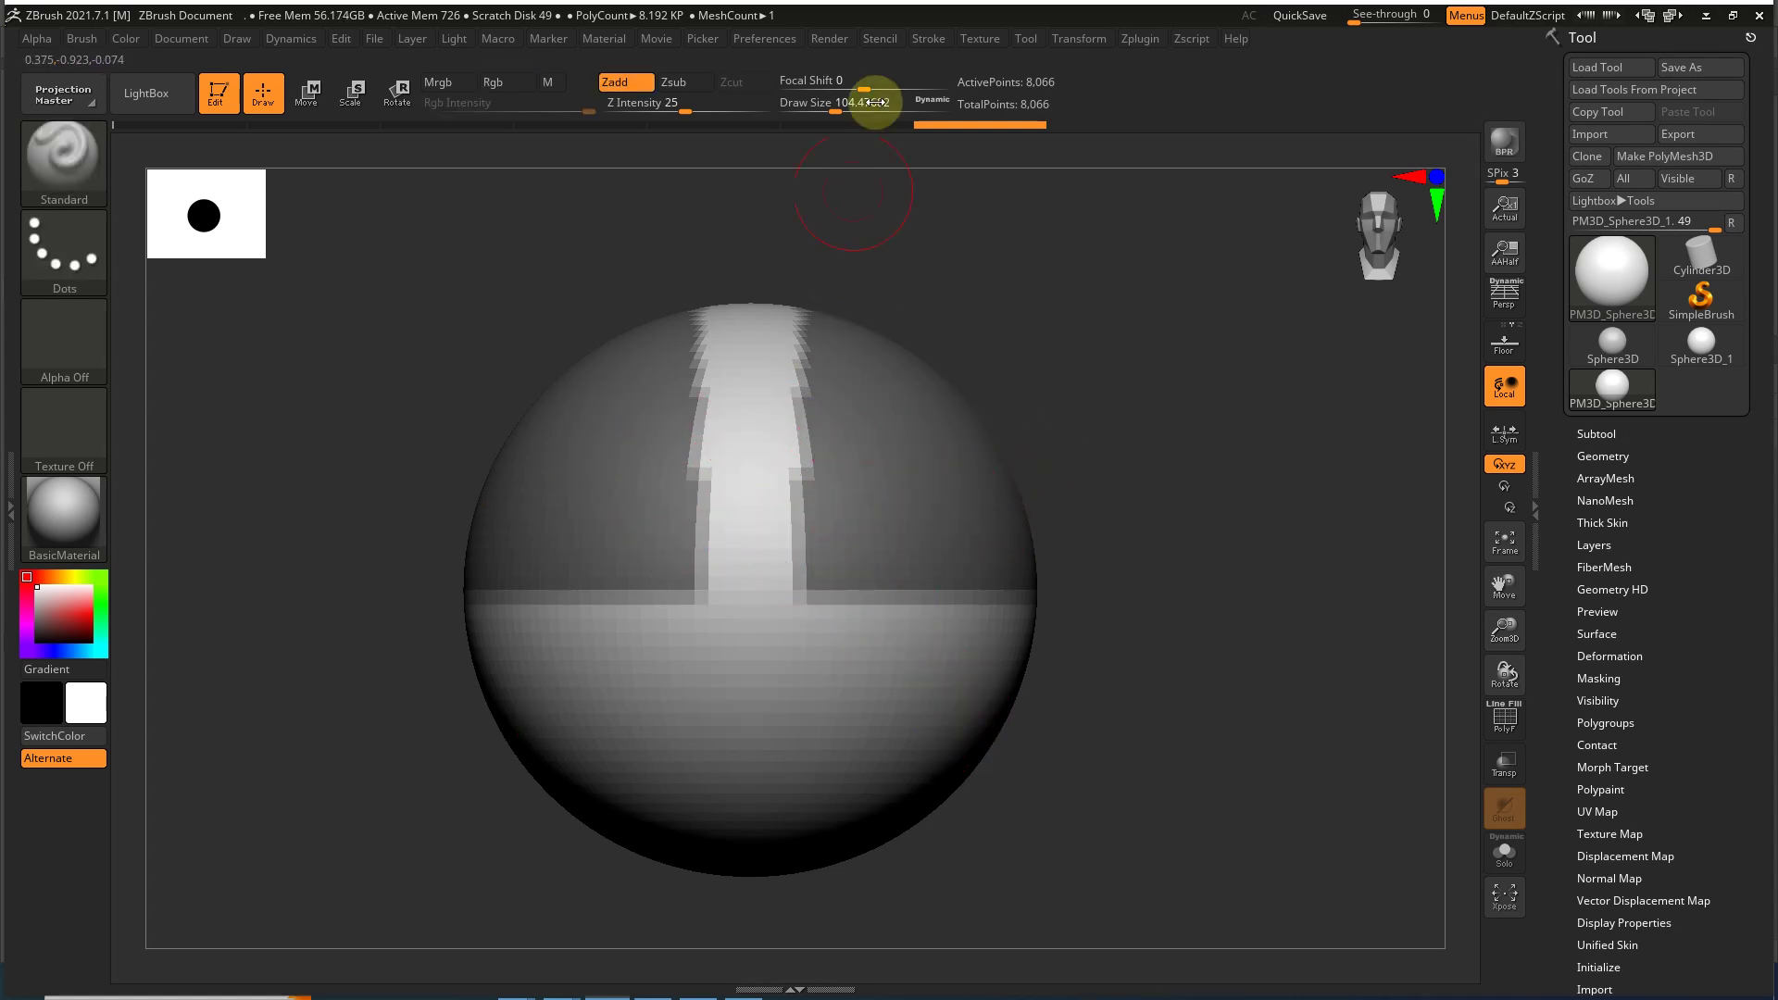
# Step: Toggle Activate Symmetry off and on several times, leaving X-axis symmetry enabled
pyautogui.click(1076, 41)
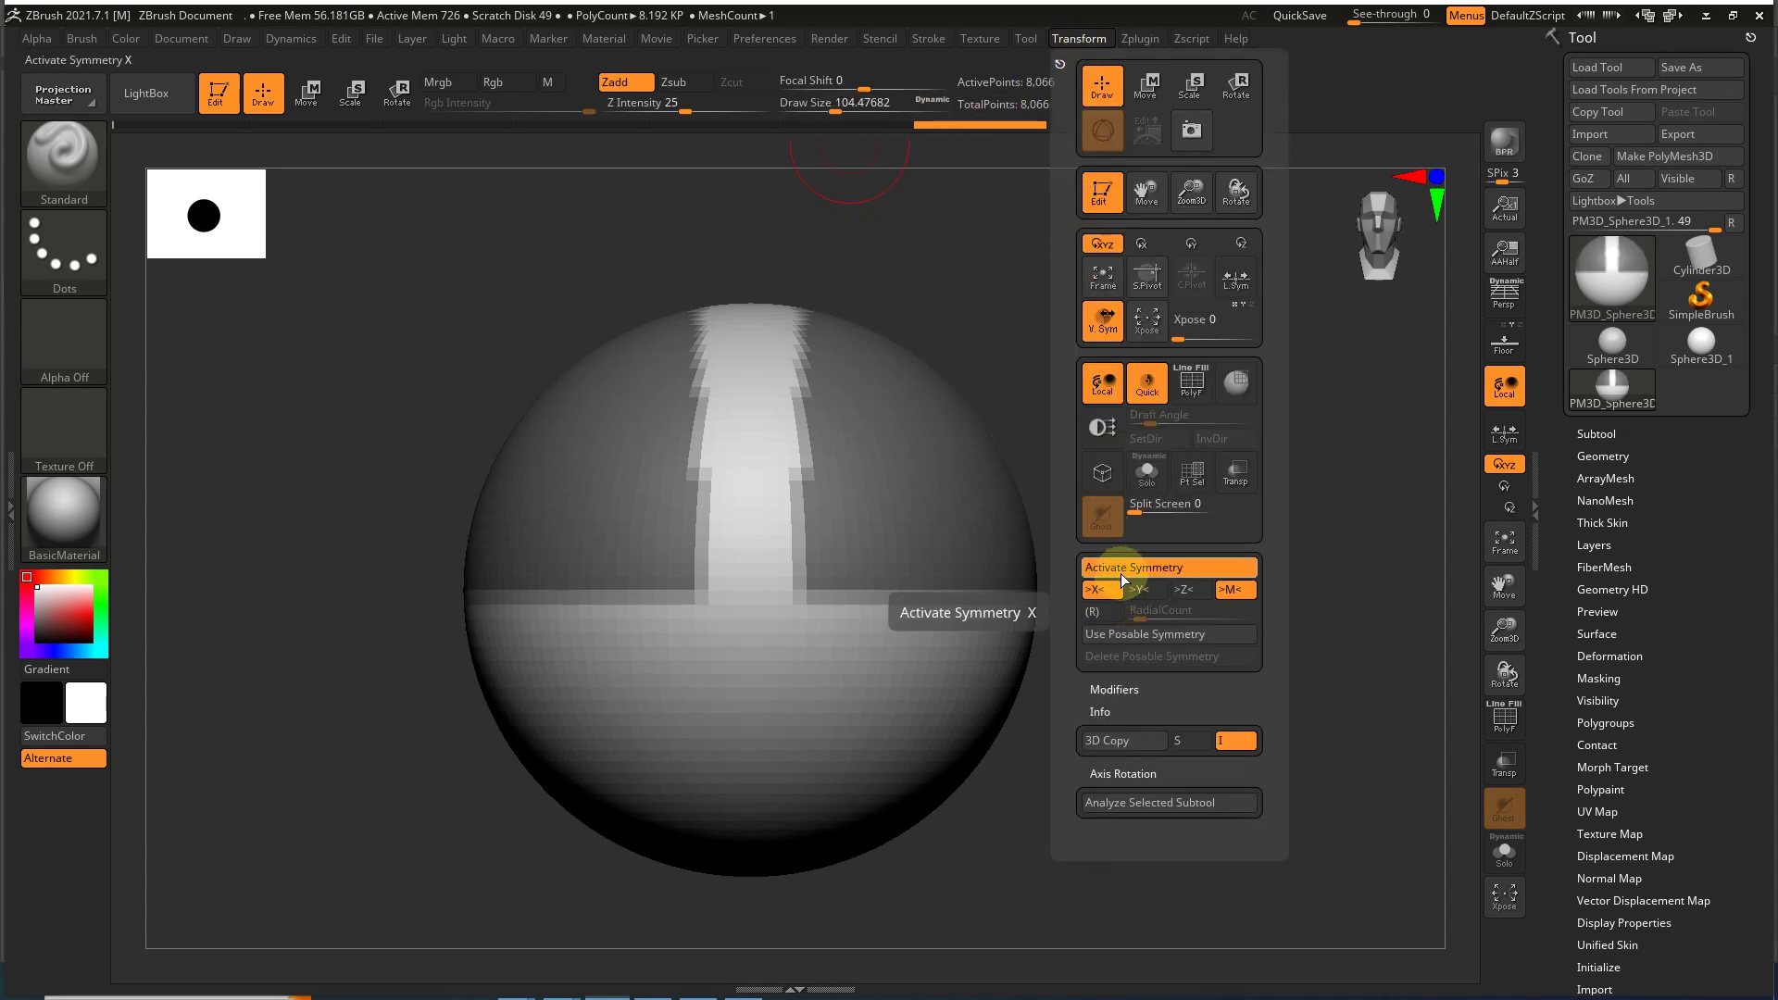
pyautogui.click(1120, 574)
pyautogui.click(1124, 571)
pyautogui.click(1124, 570)
pyautogui.click(1120, 569)
pyautogui.click(1124, 572)
pyautogui.click(1117, 573)
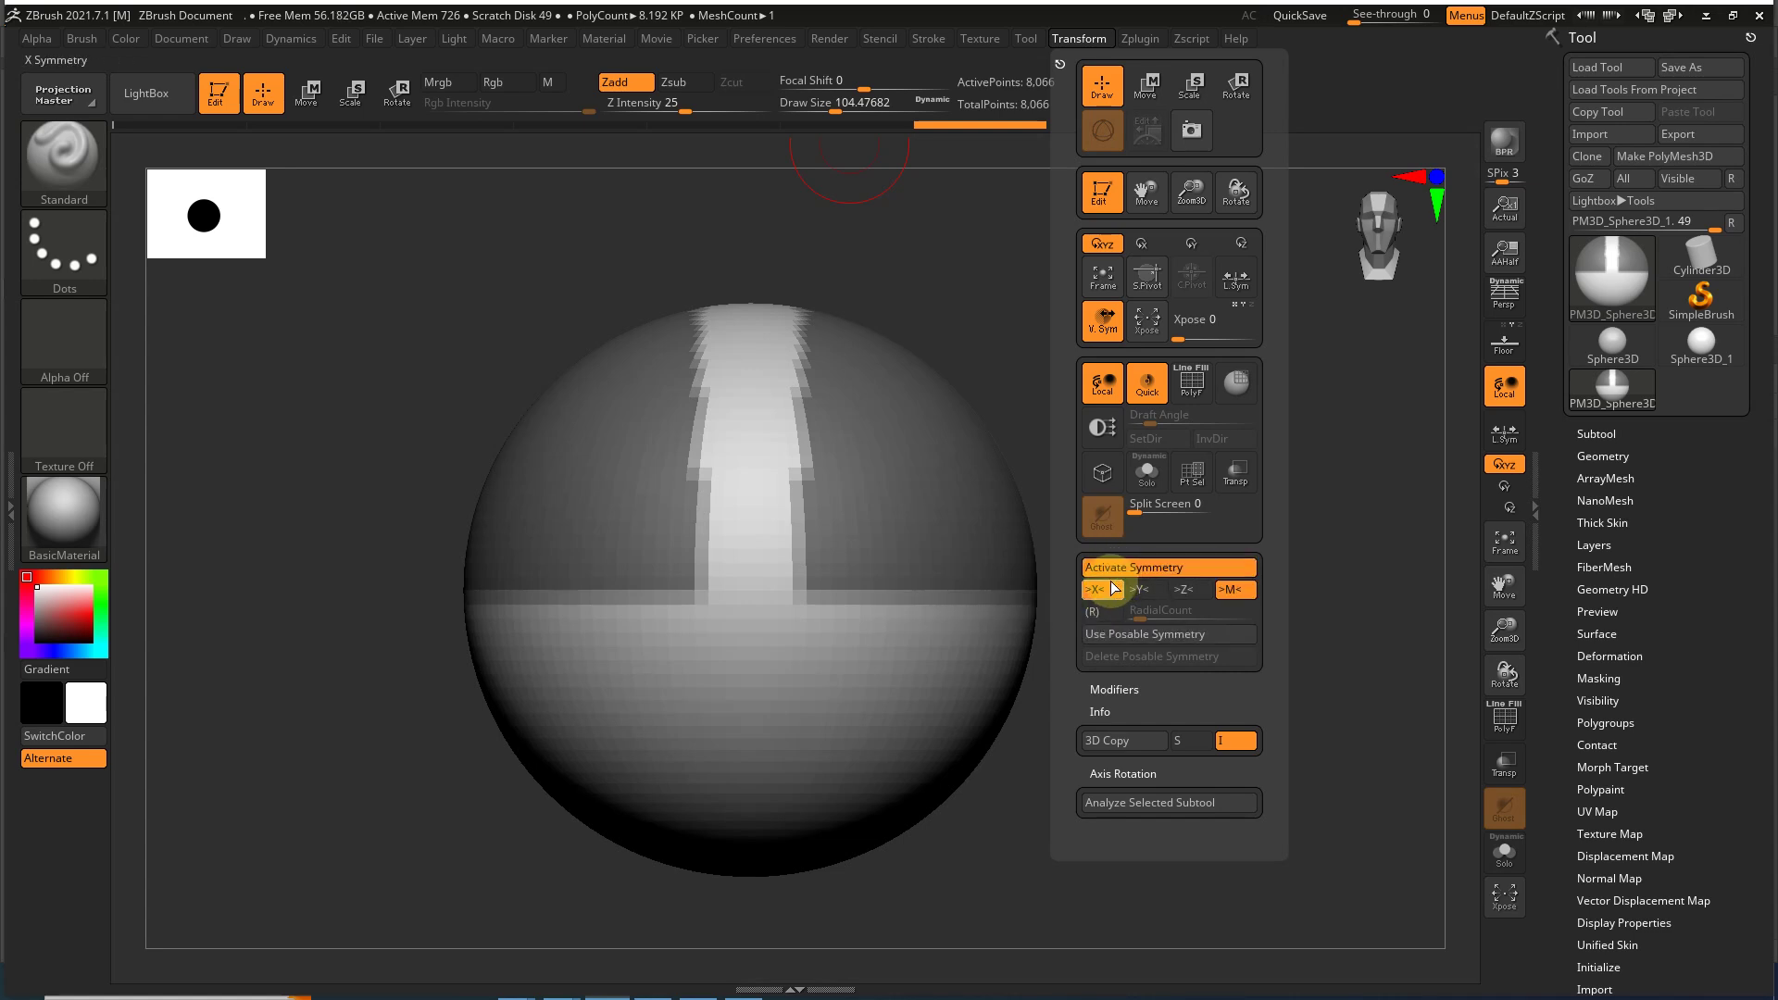
# Step: Subtract a symmetrical rectangular area from the upper outer part of the sphere's mask
pyautogui.press('ctrl')
pyautogui.moveTo(1148, 288)
pyautogui.keyDown('ctrl'); pyautogui.mouseDown()
pyautogui.moveTo(932, 519)
pyautogui.moveTo(860, 536)
pyautogui.mouseUp(); pyautogui.keyUp('ctrl')
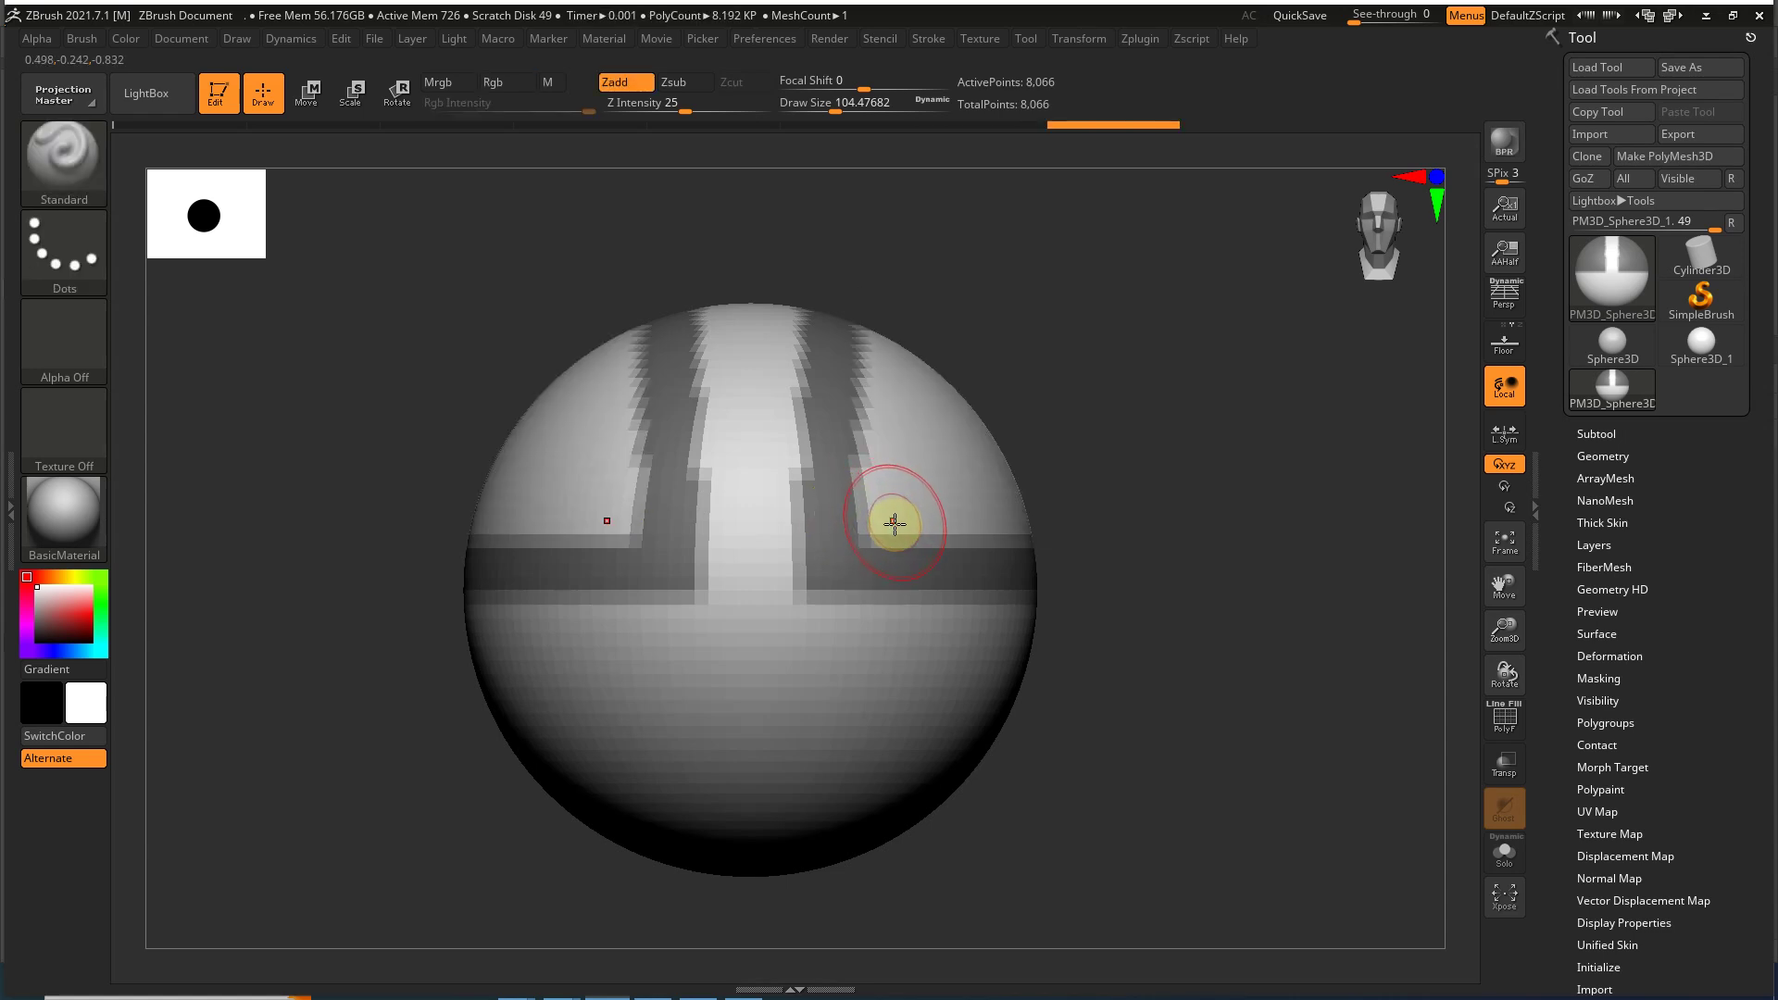
# Step: Switch to the Photoshop notes, number the last line "1." and handwrite "2. Alt를 추가로 눌러주면 마스크취소." below it
pyautogui.press('super')
pyautogui.click(743, 980)
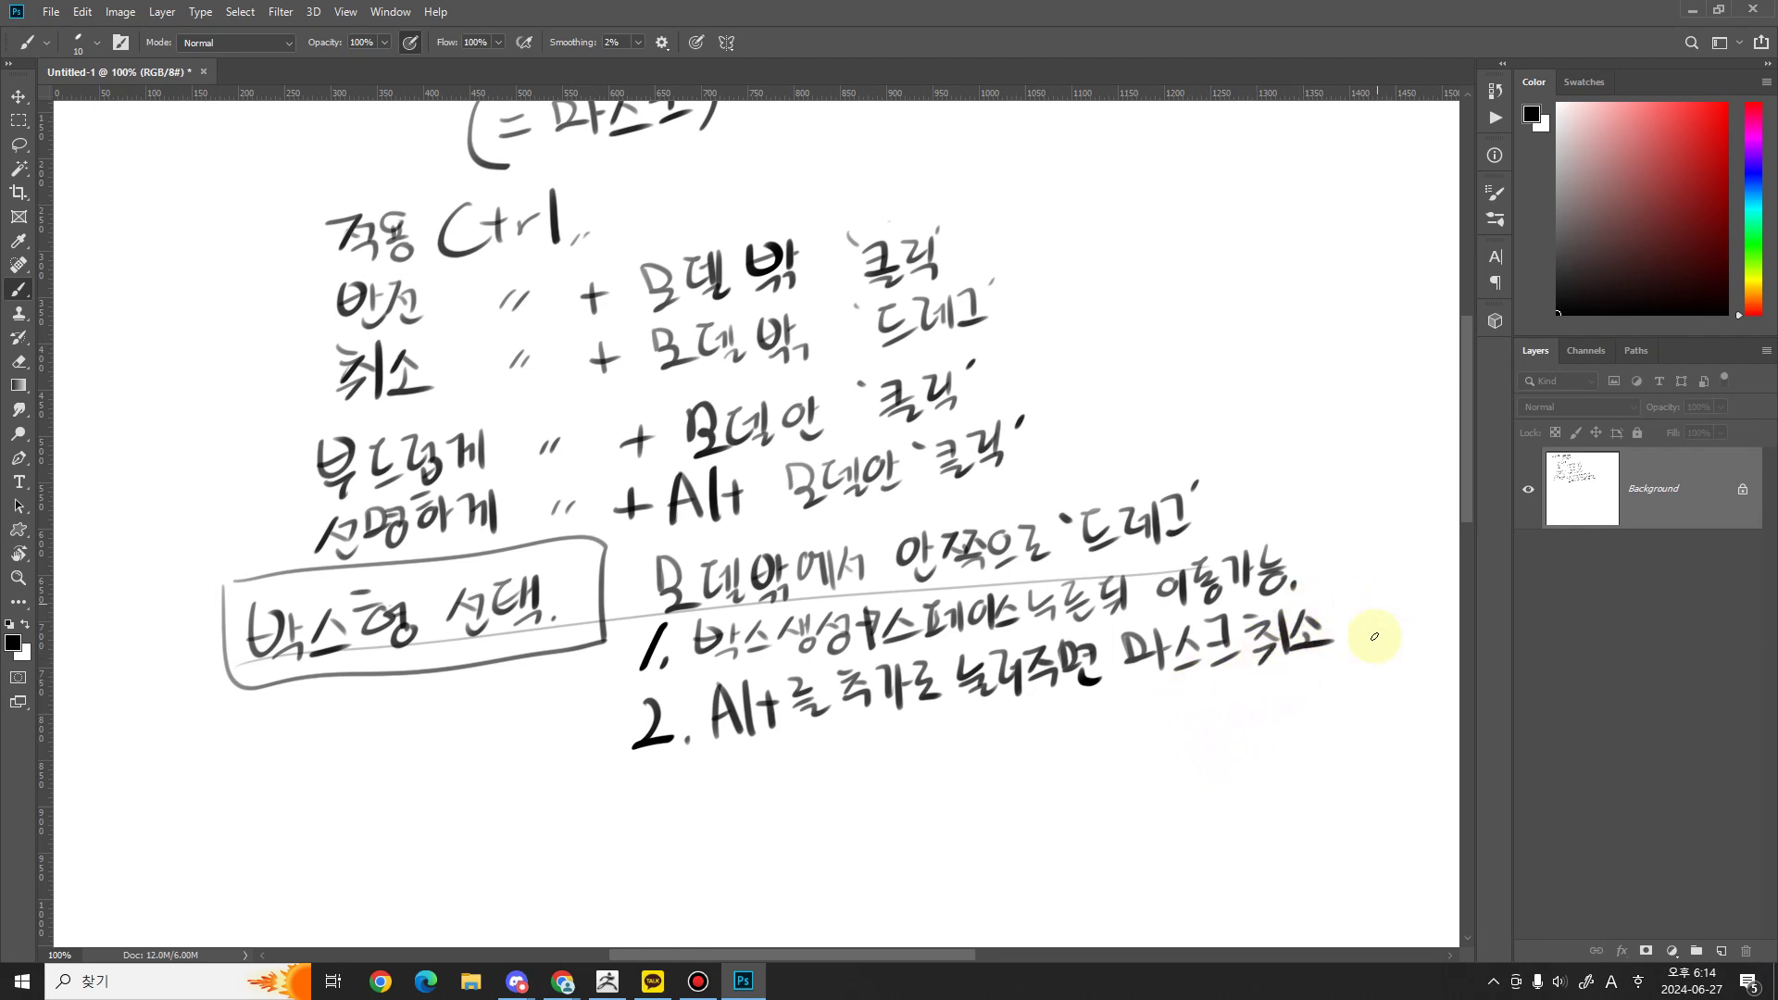
# Step: Switch to ZBrush, replace the old mask with full-height box masks on both sides, and subtract a rectangle from their middle
pyautogui.click(607, 981)
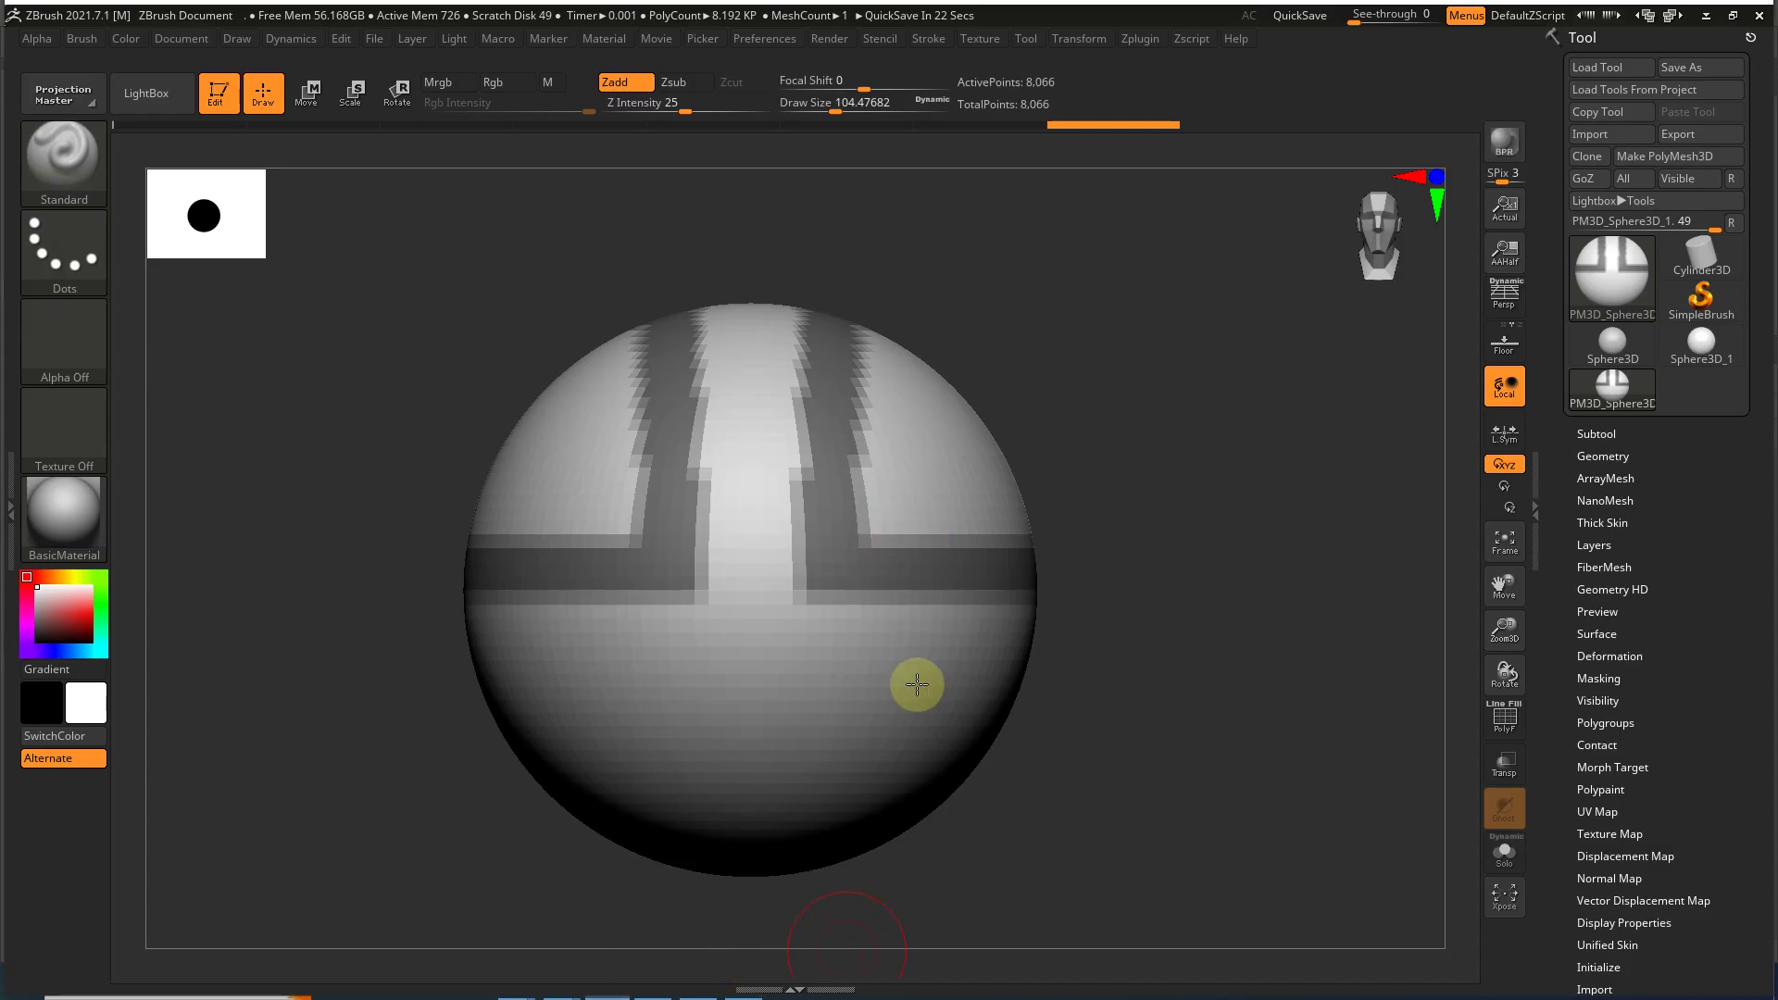
pyautogui.keyDown('ctrl'); pyautogui.moveTo(1131, 468); pyautogui.dragTo(1027, 615); pyautogui.keyUp('ctrl')
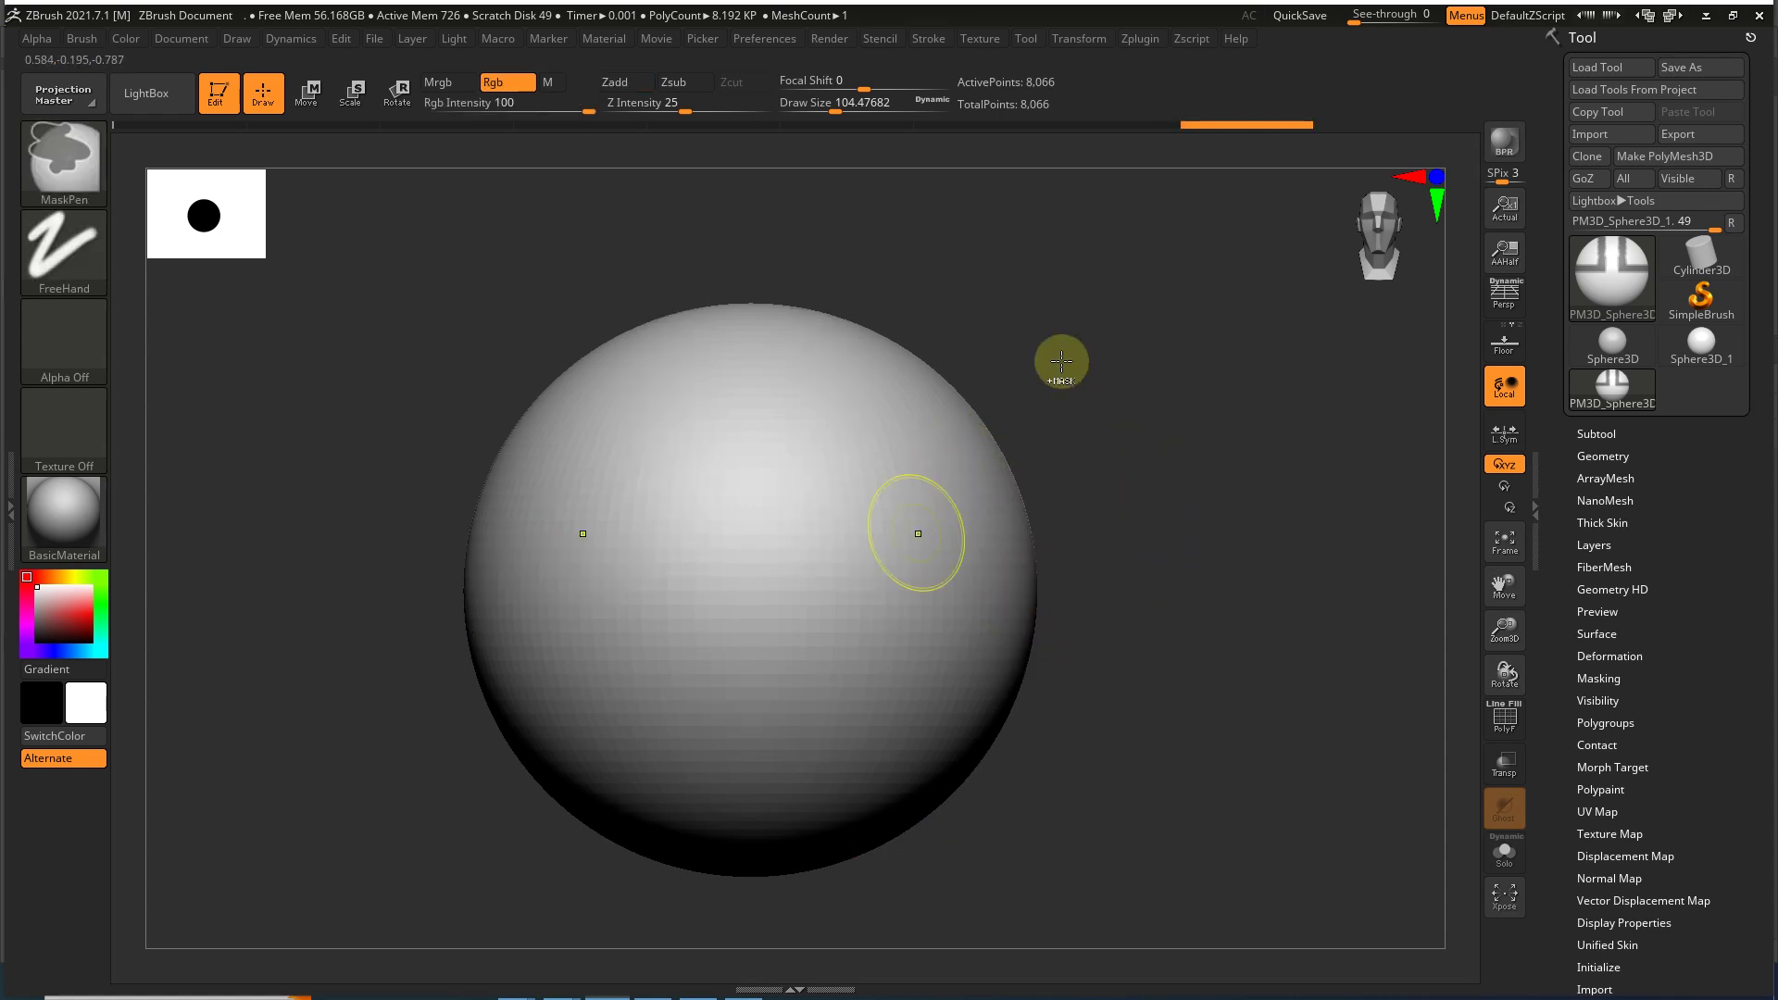
pyautogui.keyDown('ctrl'); pyautogui.moveTo(1097, 265); pyautogui.dragTo(825, 930); pyautogui.keyUp('ctrl')
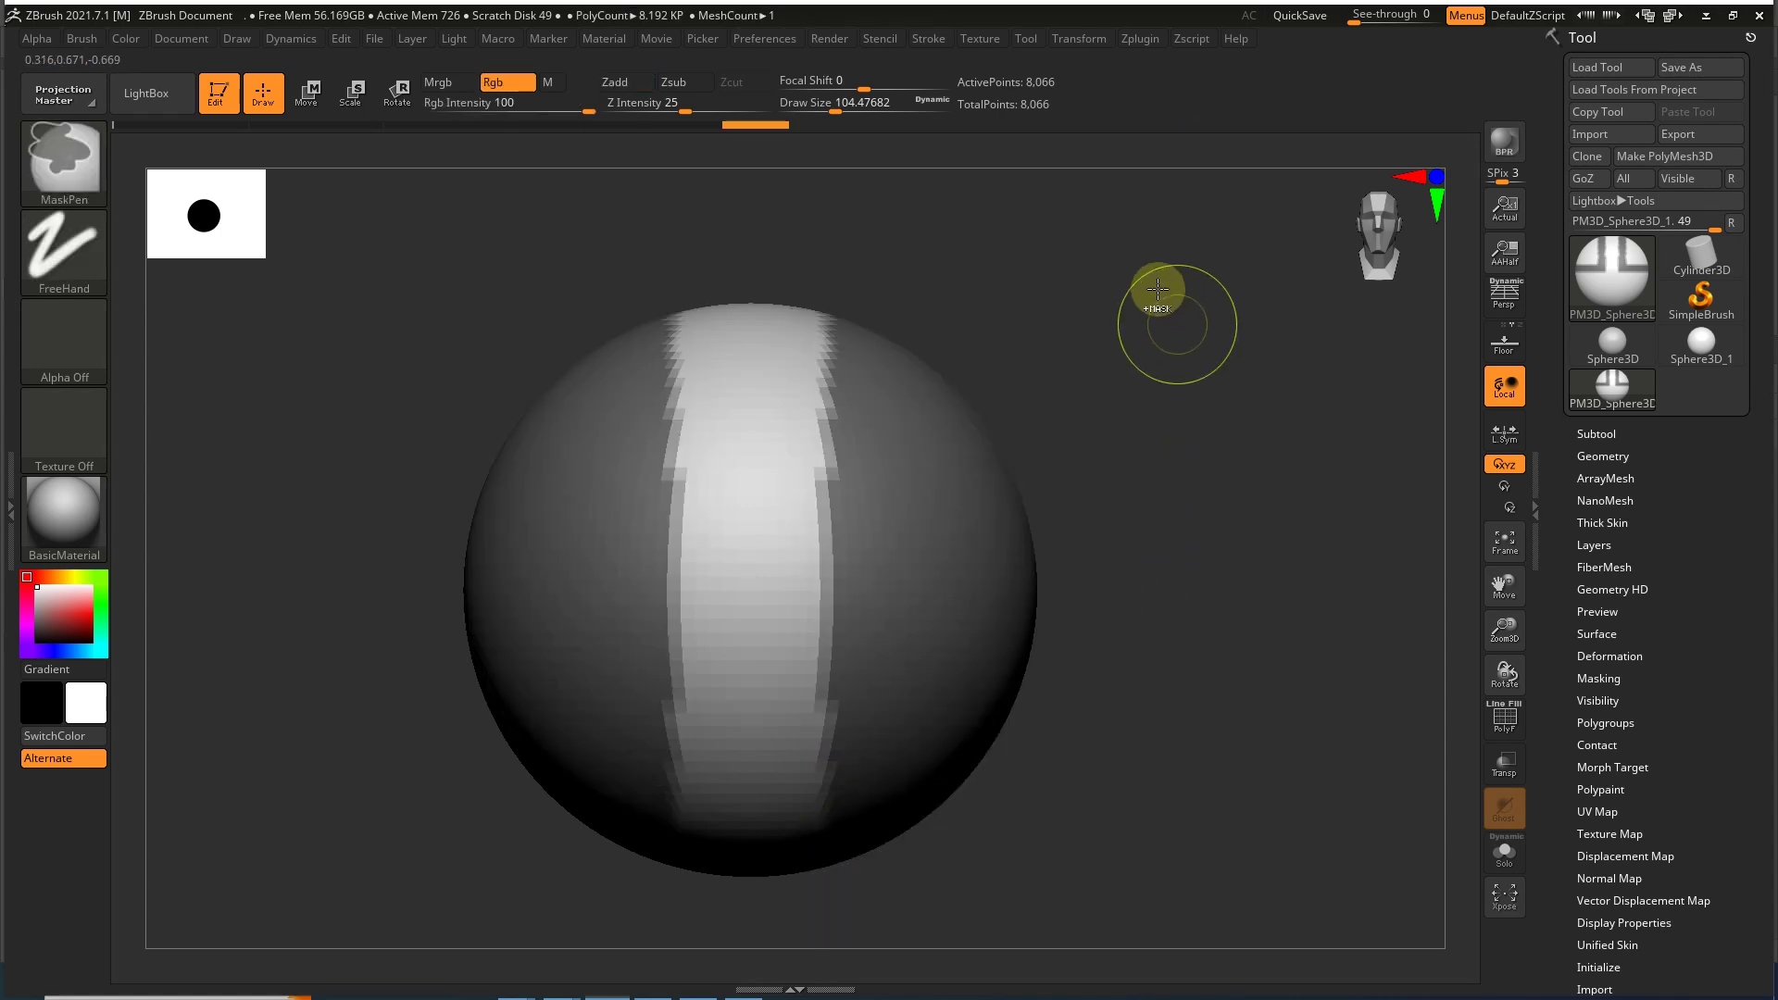
pyautogui.keyDown('ctrl'); pyautogui.moveTo(1161, 277); pyautogui.dragTo(867, 923); pyautogui.keyUp('ctrl')
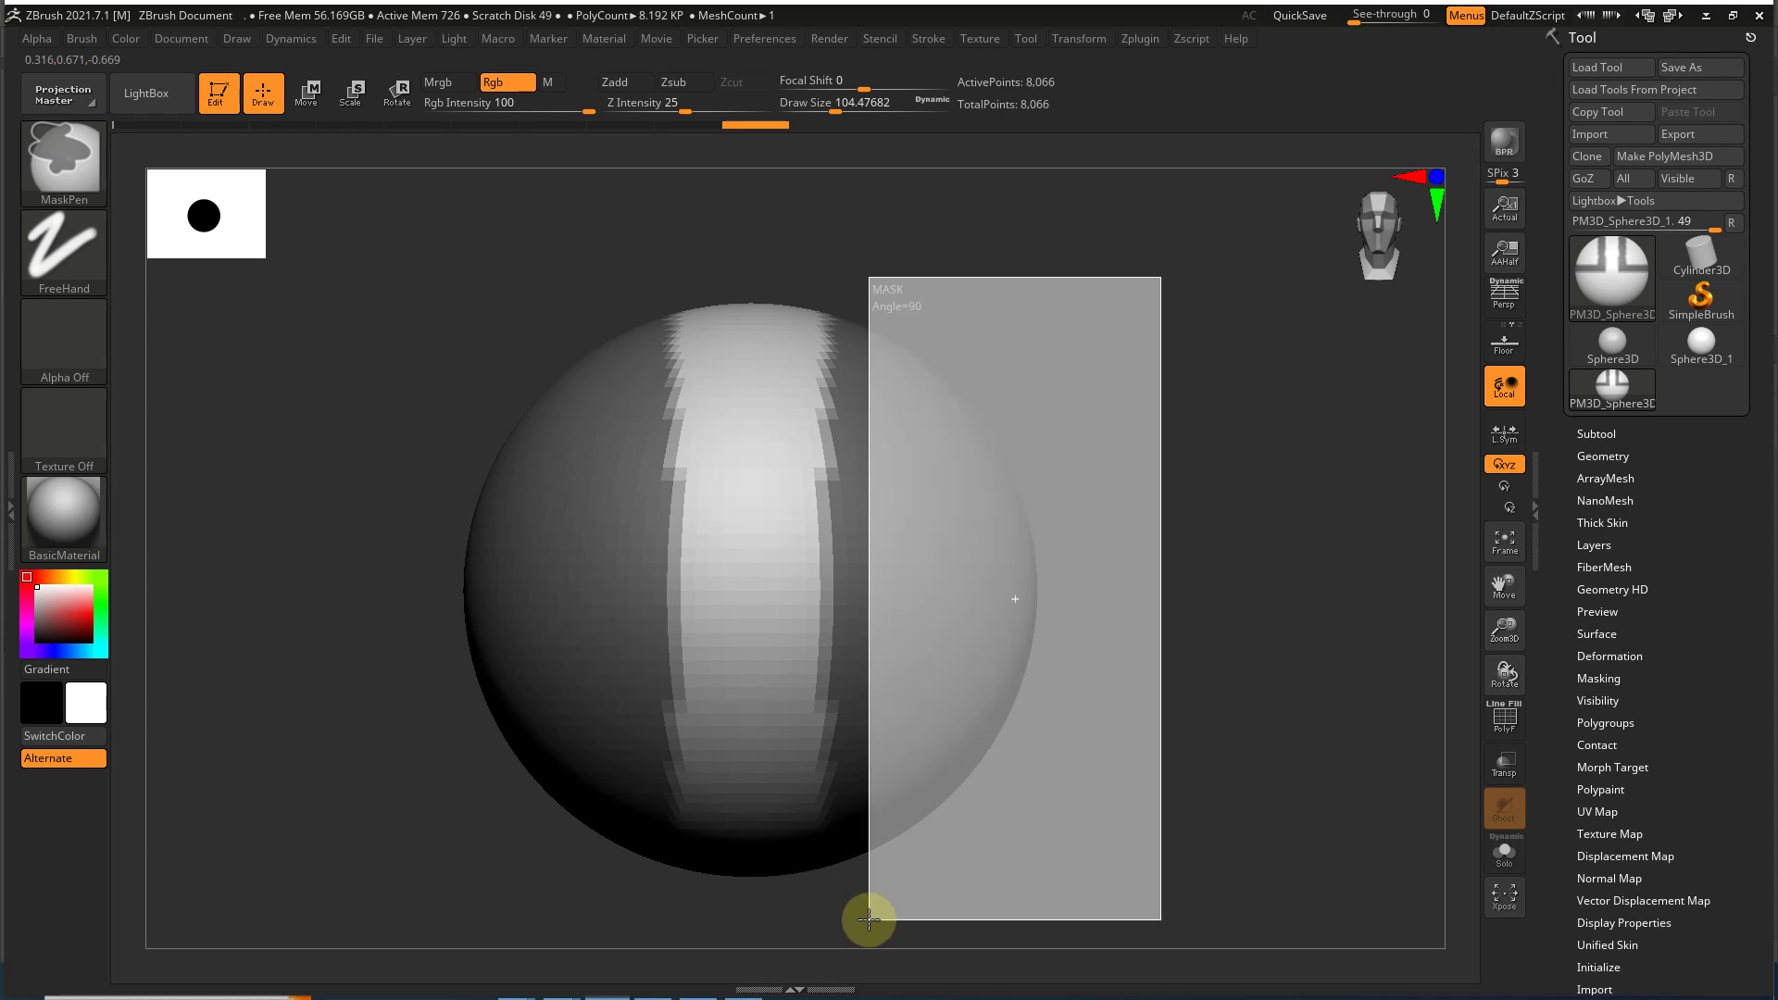
pyautogui.moveTo(892, 915)
pyautogui.keyDown('ctrl'); pyautogui.mouseDown()
pyautogui.moveTo(1032, 877)
pyautogui.moveTo(953, 909)
pyautogui.moveTo(1048, 776)
pyautogui.mouseUp(); pyautogui.keyUp('ctrl')
pyautogui.moveTo(1208, 496)
pyautogui.keyDown('ctrl'); pyautogui.mouseDown()
pyautogui.moveTo(1120, 669)
pyautogui.moveTo(1027, 560)
pyautogui.moveTo(912, 615)
pyautogui.moveTo(880, 704)
pyautogui.mouseUp(); pyautogui.keyUp('ctrl')
pyautogui.moveTo(1143, 719)
pyautogui.mouseDown()
pyautogui.moveTo(1135, 623)
pyautogui.moveTo(1103, 744)
pyautogui.moveTo(1290, 658)
pyautogui.moveTo(1159, 686)
pyautogui.moveTo(1190, 694)
pyautogui.moveTo(1148, 661)
pyautogui.moveTo(1036, 643)
pyautogui.mouseUp()
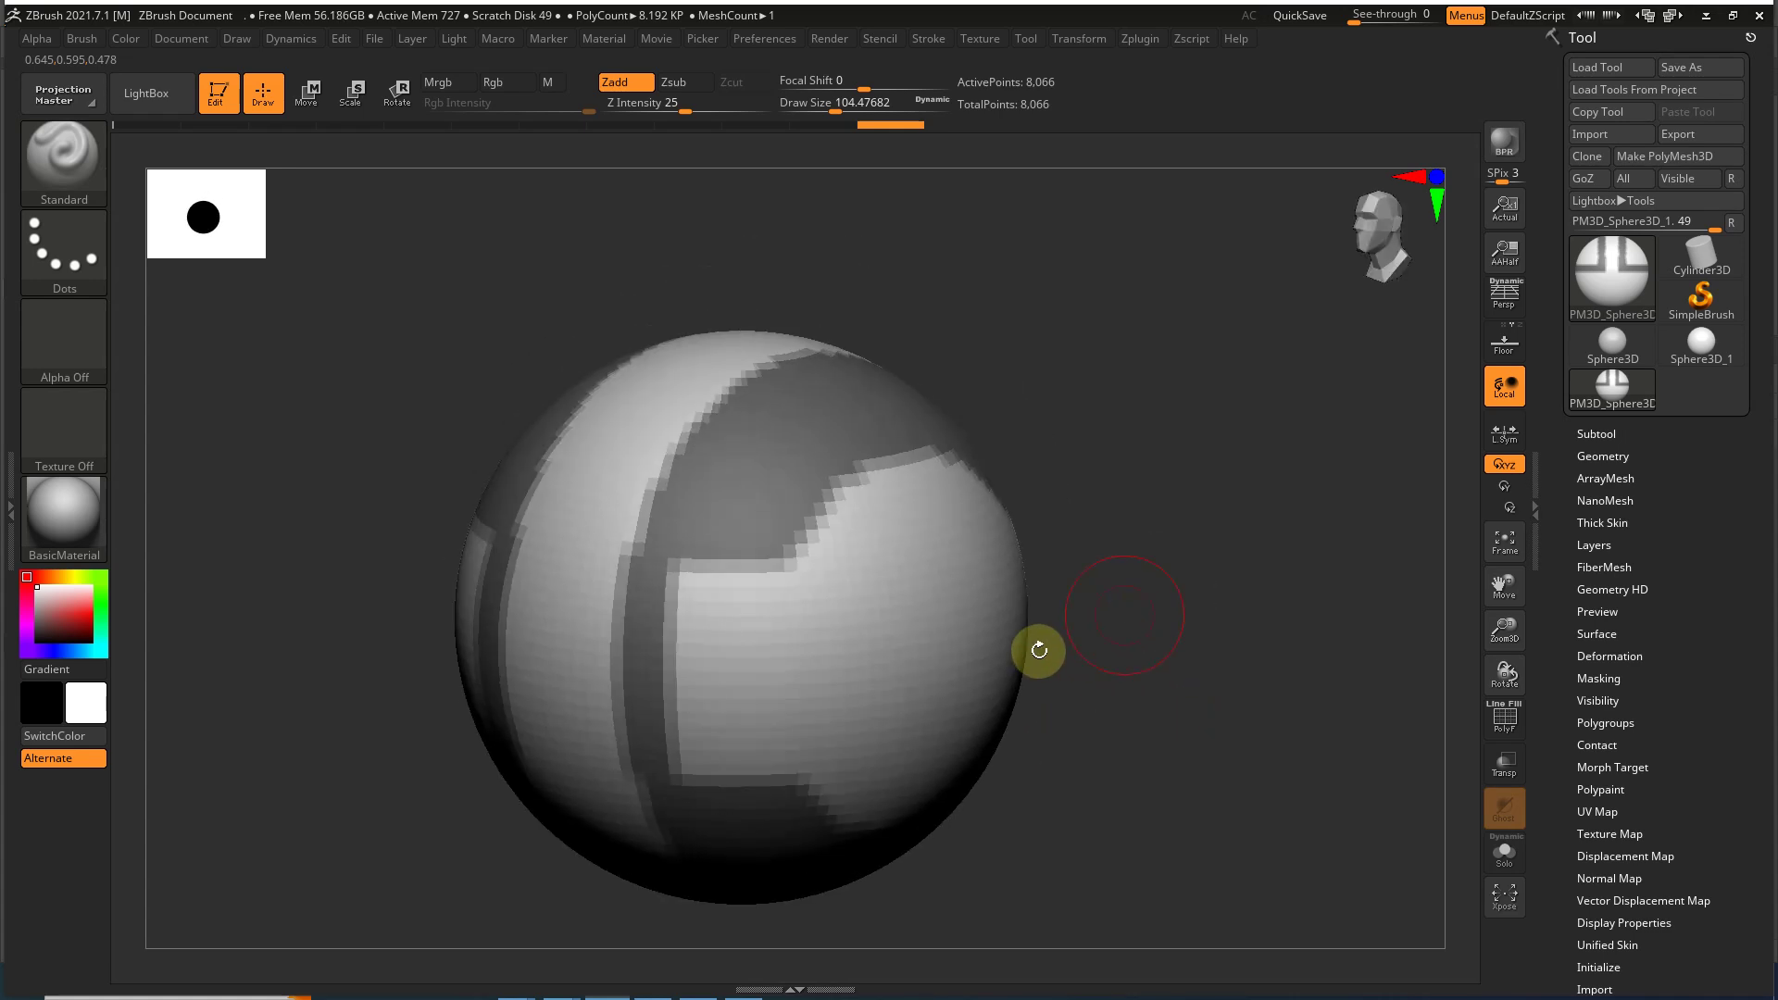
# Step: Blur the mask's edges on the sphere and invert the mask
pyautogui.keyDown('ctrl'); pyautogui.click(940, 643); pyautogui.keyUp('ctrl')
pyautogui.moveTo(1164, 722); pyautogui.dragTo(1037, 629)
pyautogui.moveTo(1169, 603)
pyautogui.mouseDown()
pyautogui.moveTo(1151, 666)
pyautogui.moveTo(1171, 634)
pyautogui.mouseUp()
pyautogui.moveTo(1182, 564); pyautogui.dragTo(1290, 635)
# Step: Inflate the unmasked areas strongly with the Inflate deformation and clear the mask
pyautogui.moveTo(1575, 675); pyautogui.dragTo(1595, 592)
pyautogui.click(1607, 584)
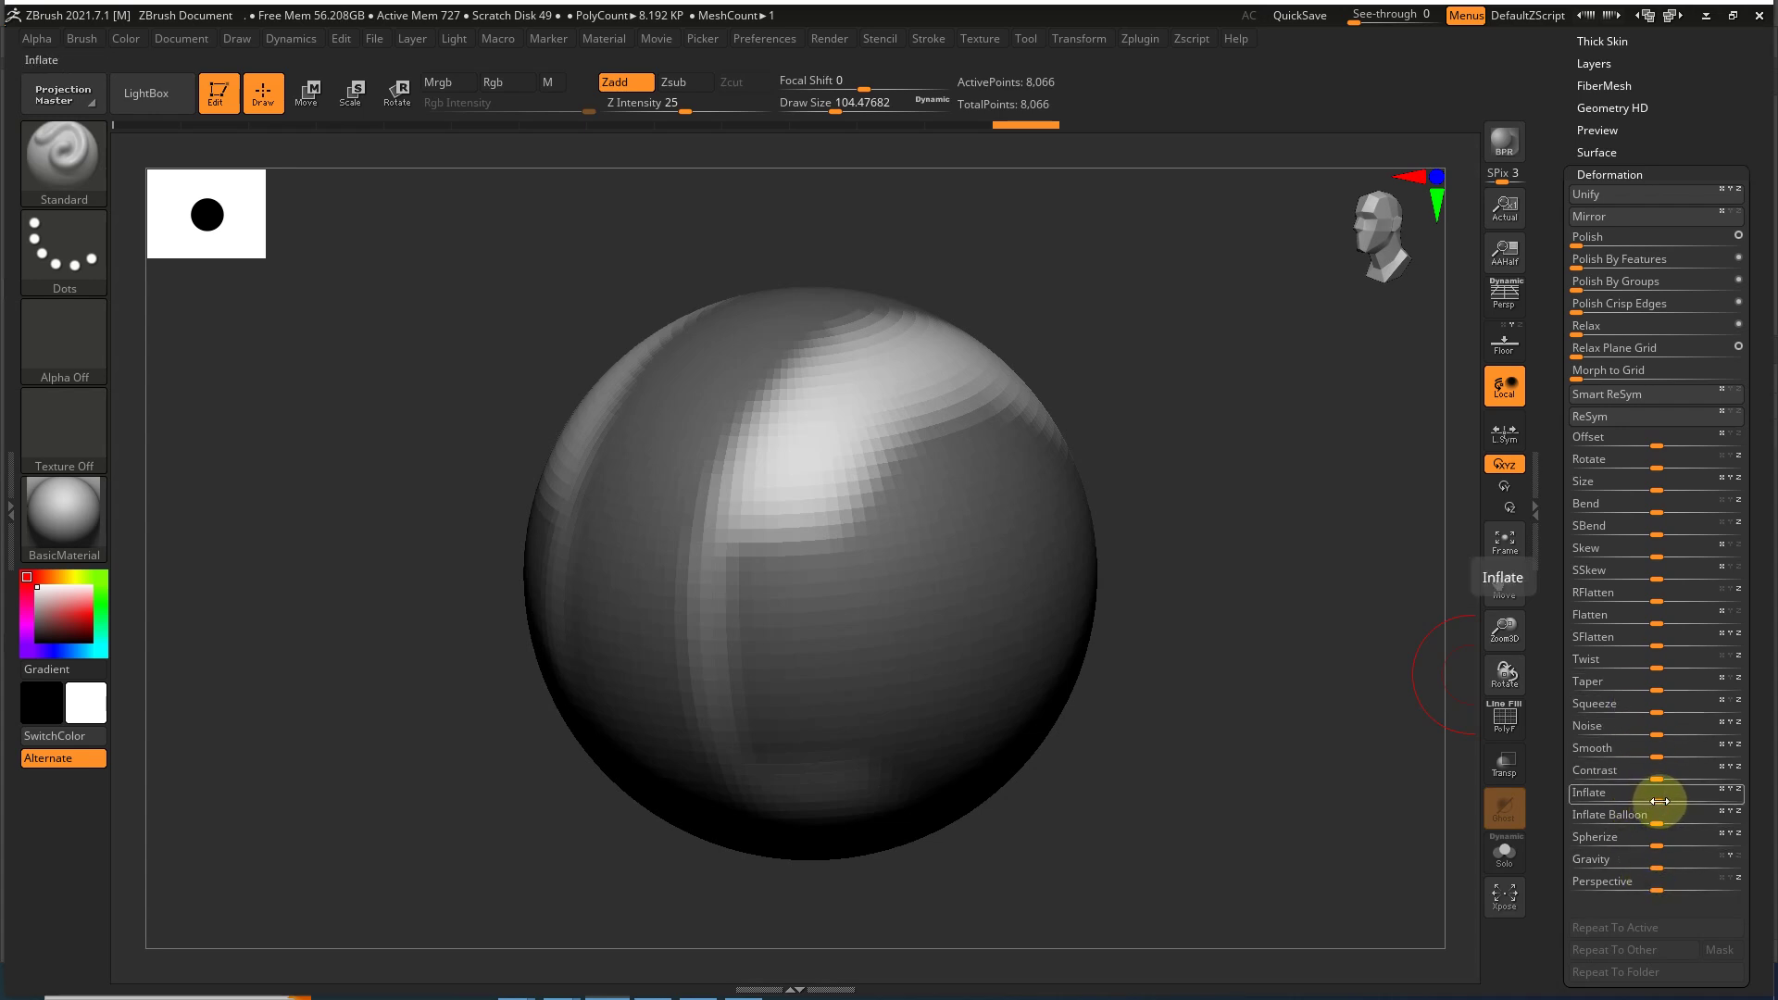
pyautogui.moveTo(1659, 798); pyautogui.dragTo(1741, 796)
pyautogui.moveTo(1353, 756); pyautogui.dragTo(1293, 679)
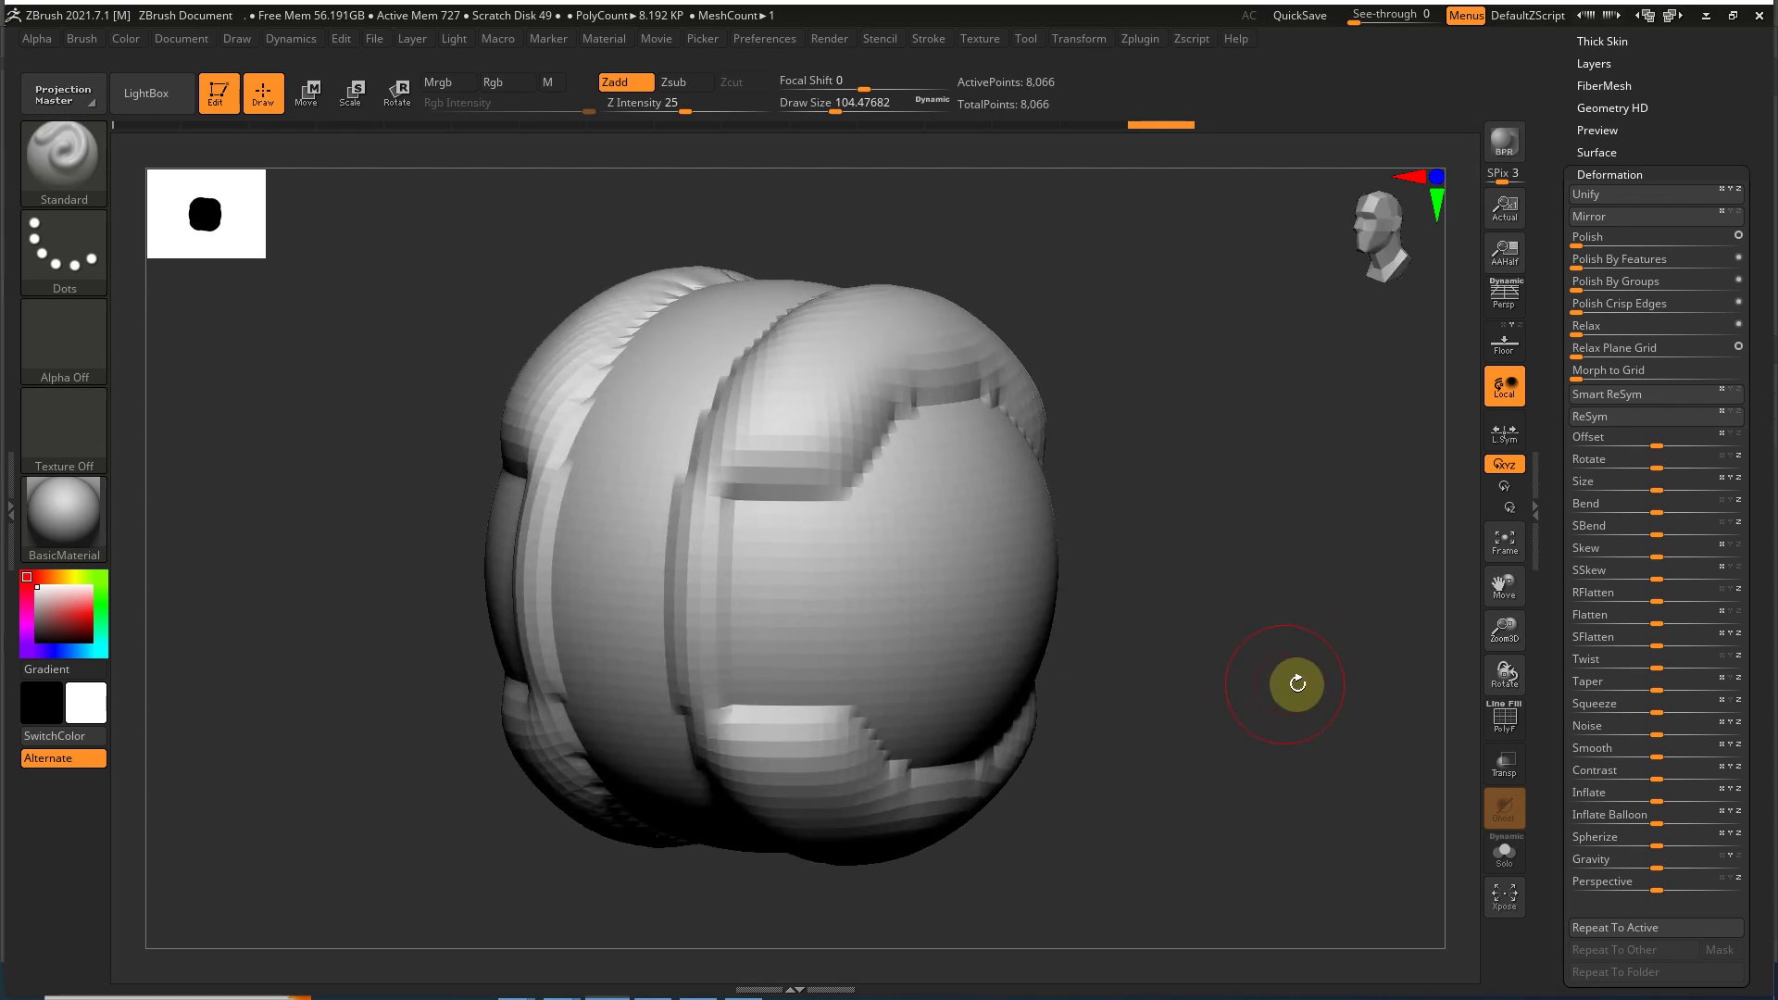
# Step: Switch to the Photoshop notes and review the handwritten list of mask operations from the title to the box-selection notes
pyautogui.press('super')
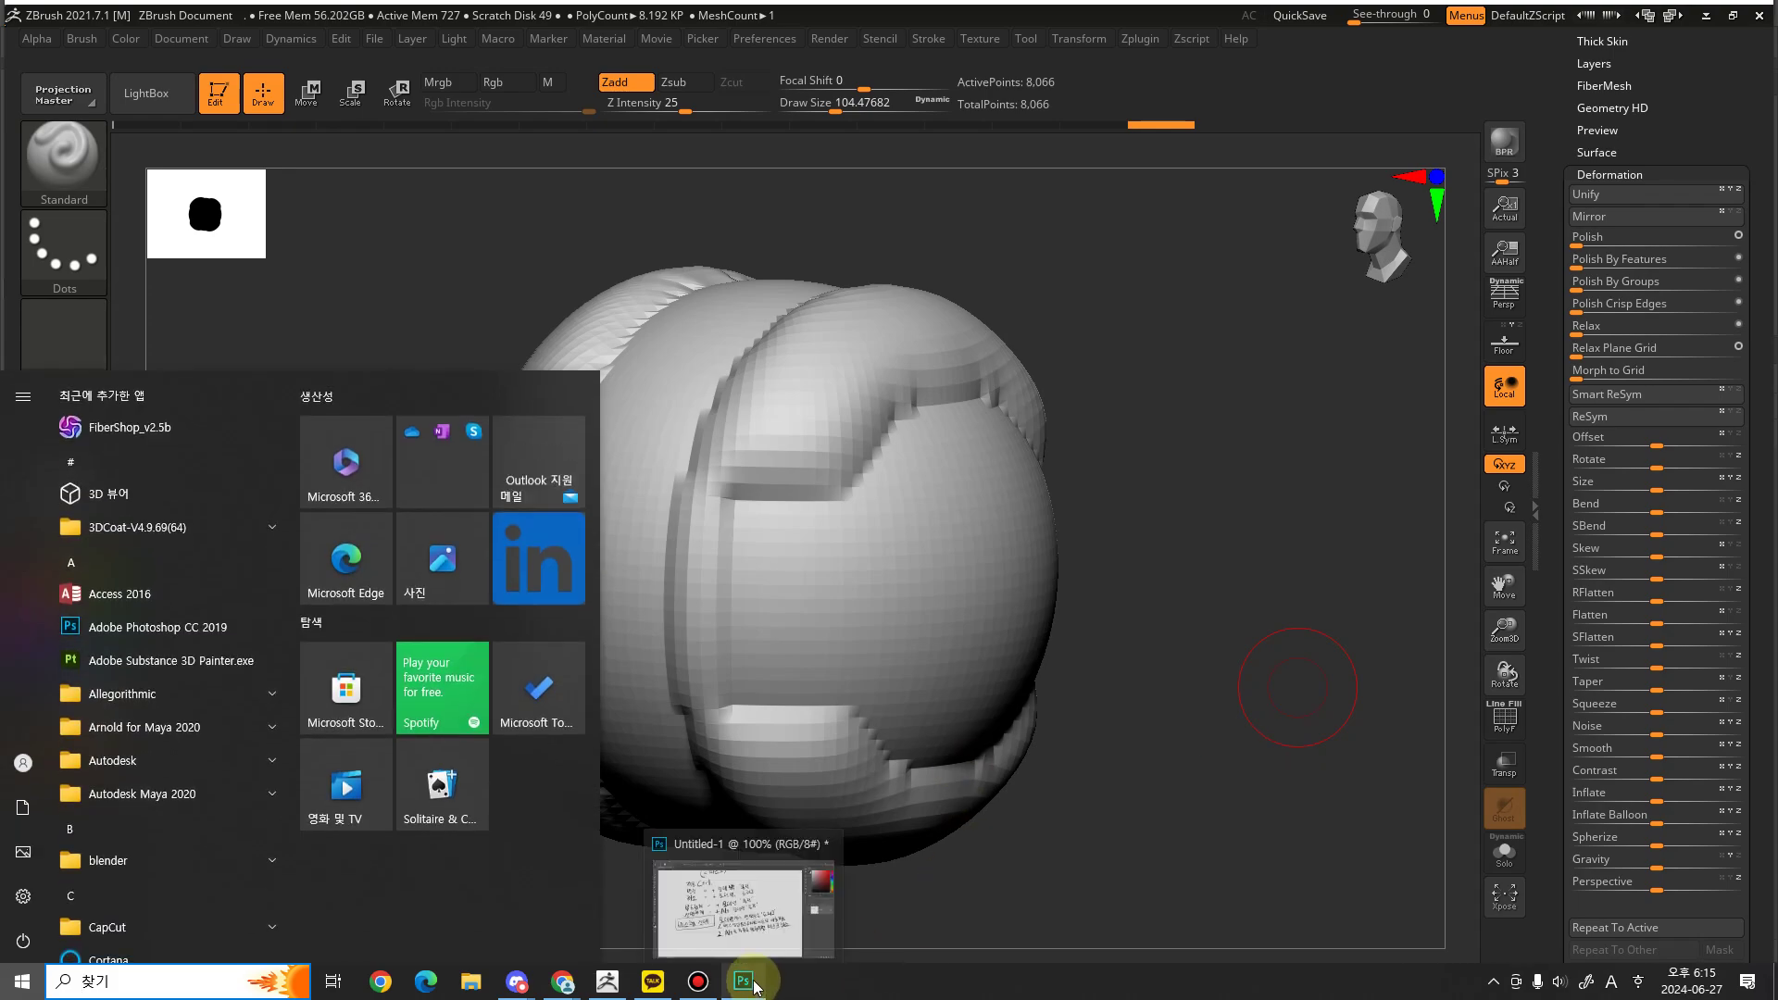
pyautogui.click(750, 983)
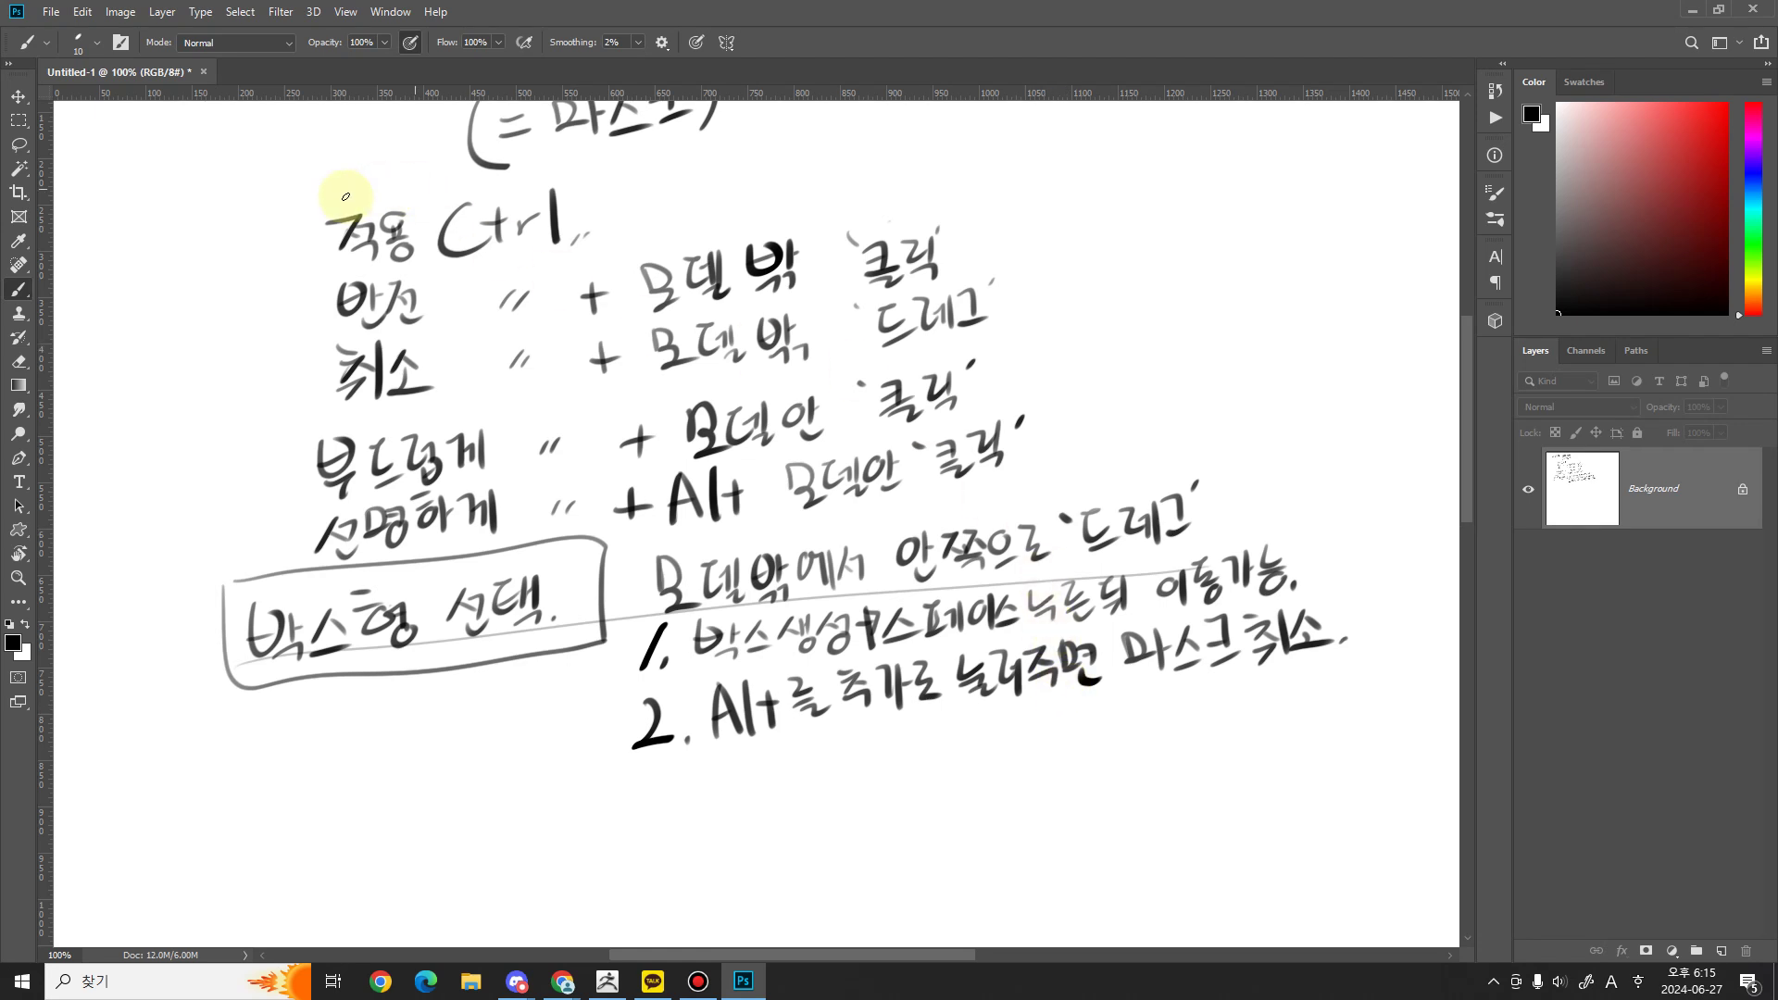
pyautogui.moveTo(1241, 369); pyautogui.dragTo(1142, 492)
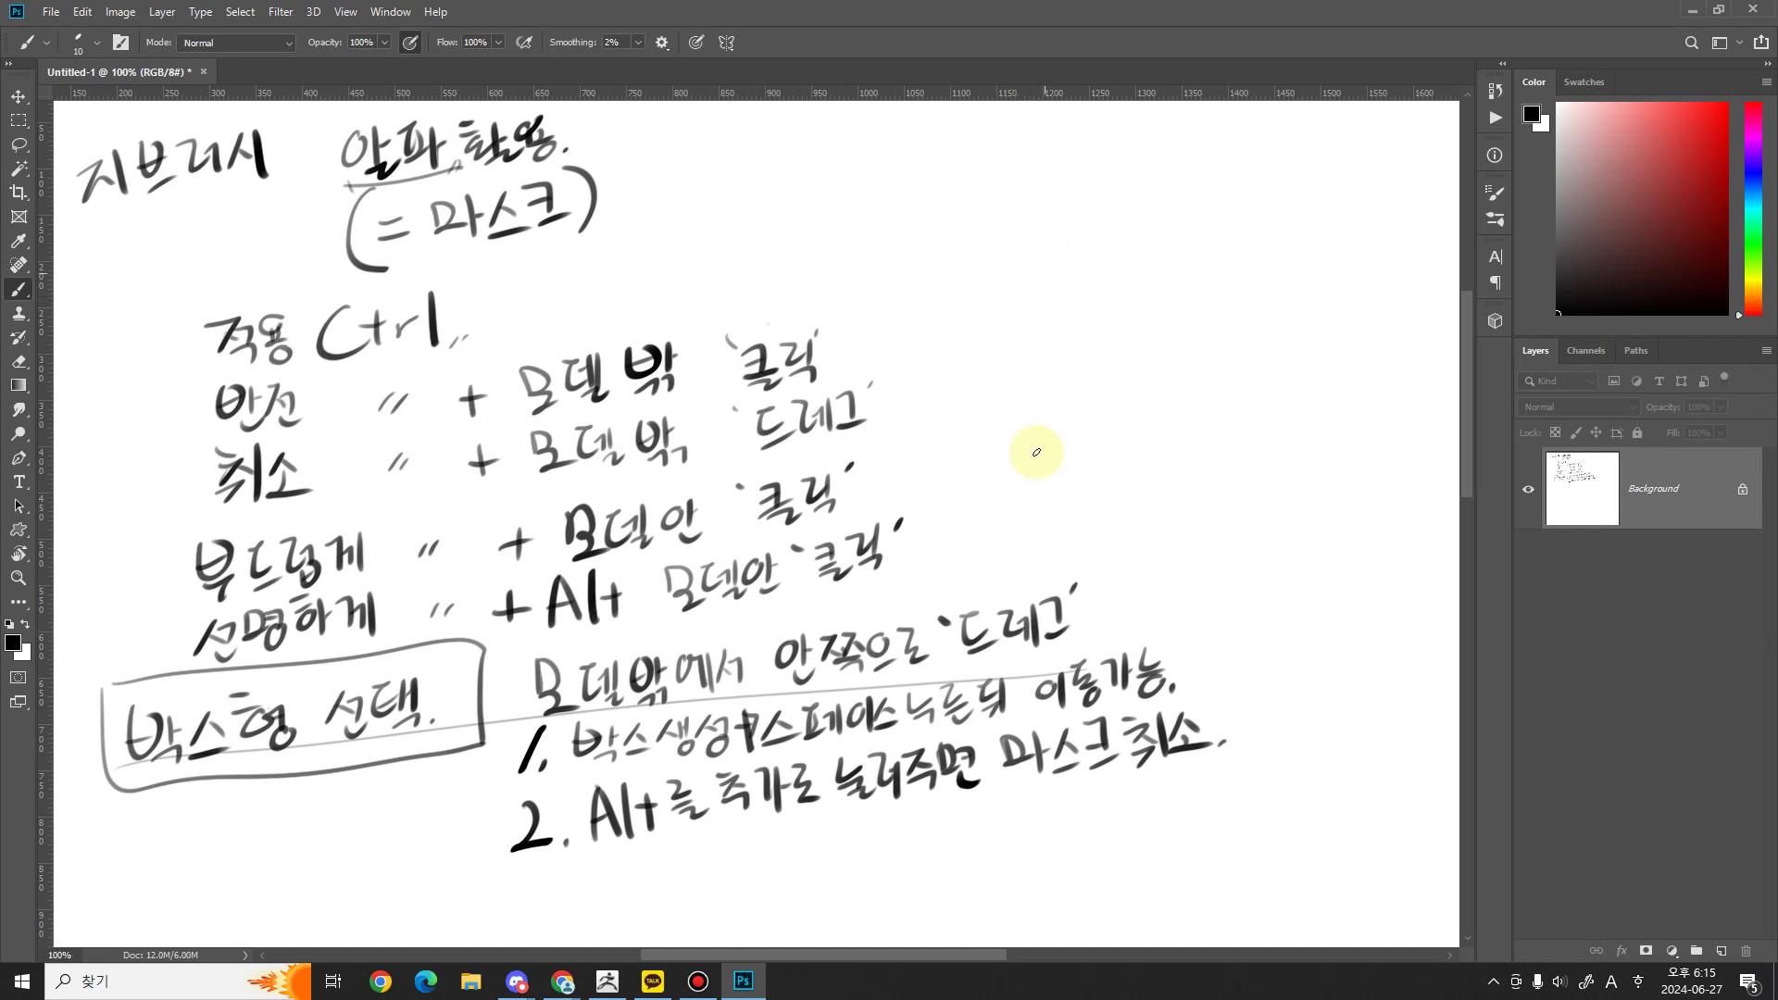
pyautogui.scroll(-4, 1147, 377)
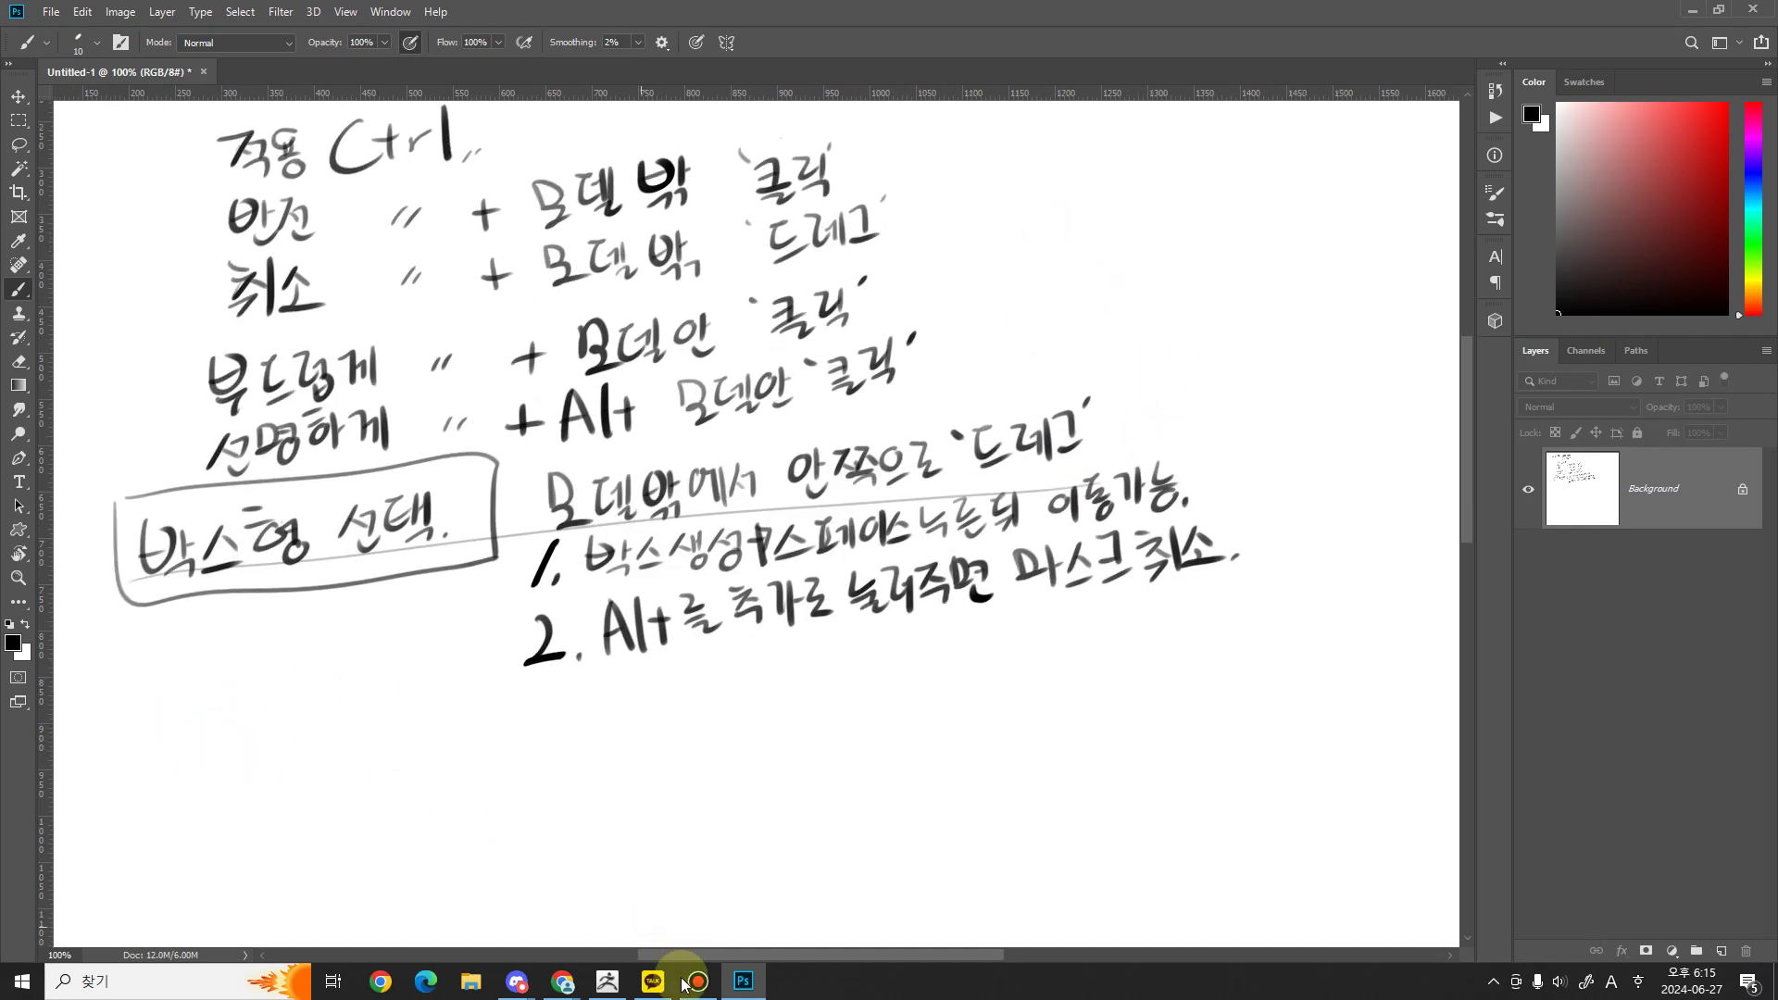
# Step: Switch to ZBrush and change the masking brush from MaskPen to MaskLasso
pyautogui.click(607, 981)
pyautogui.press('ctrl')
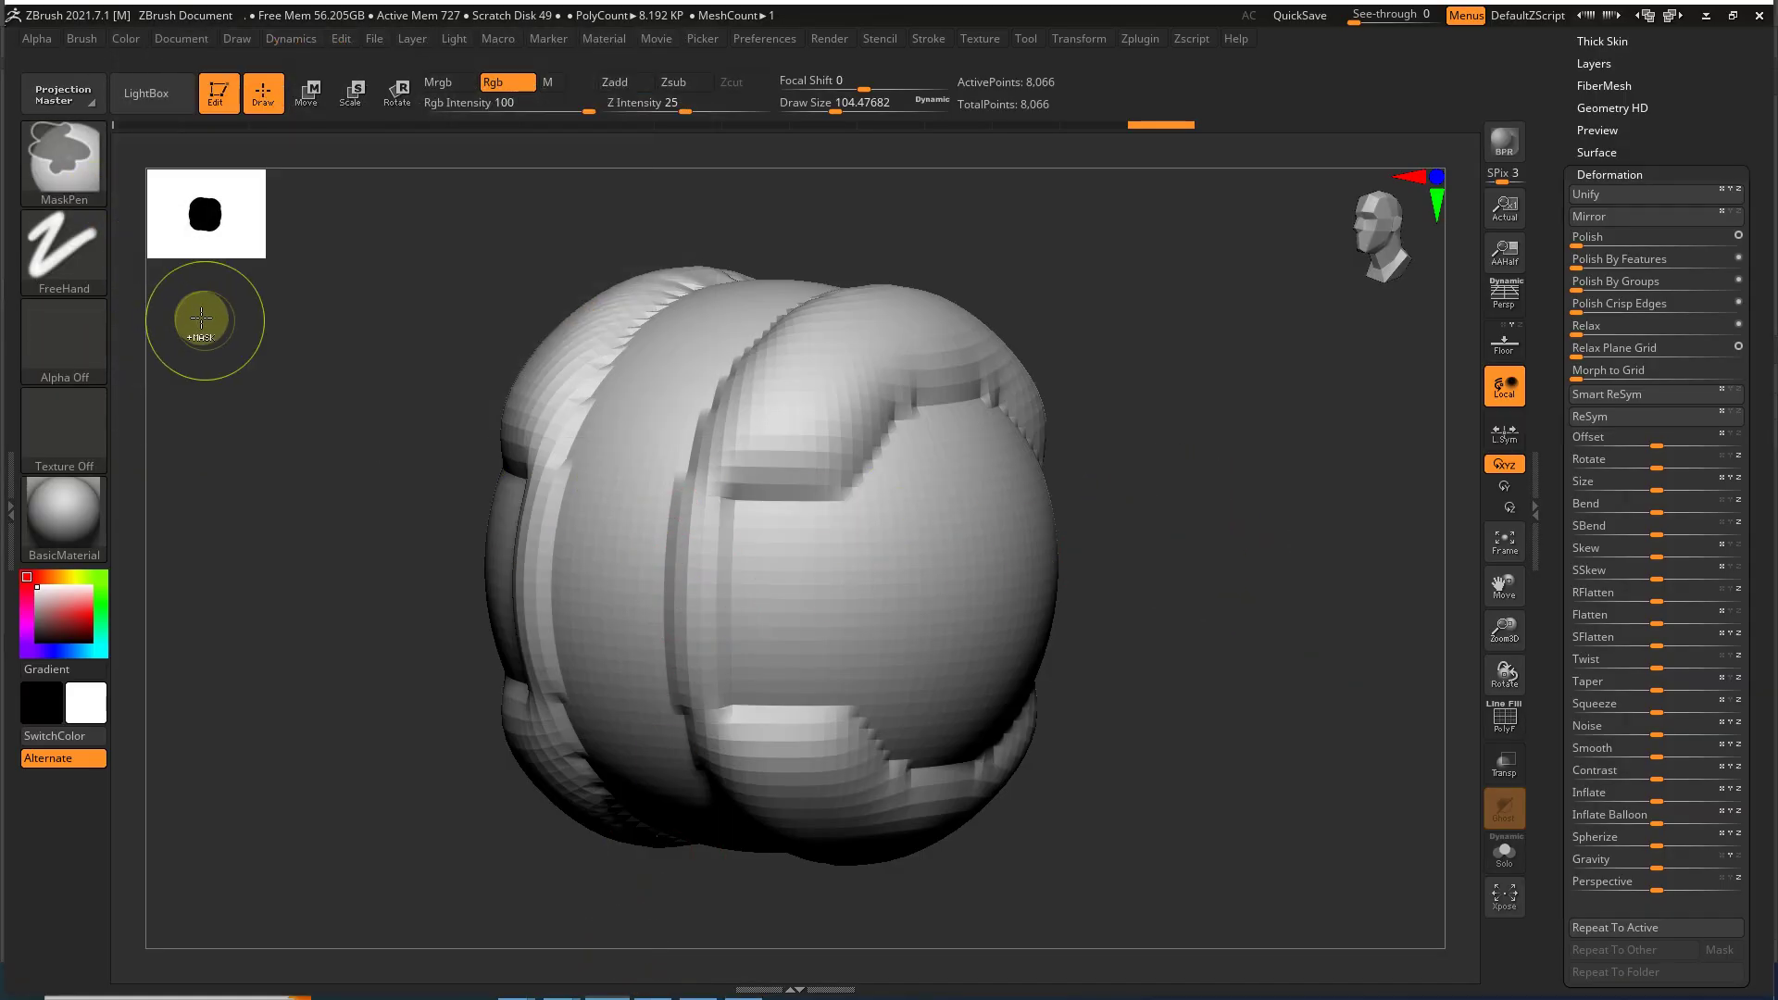
pyautogui.click(90, 170)
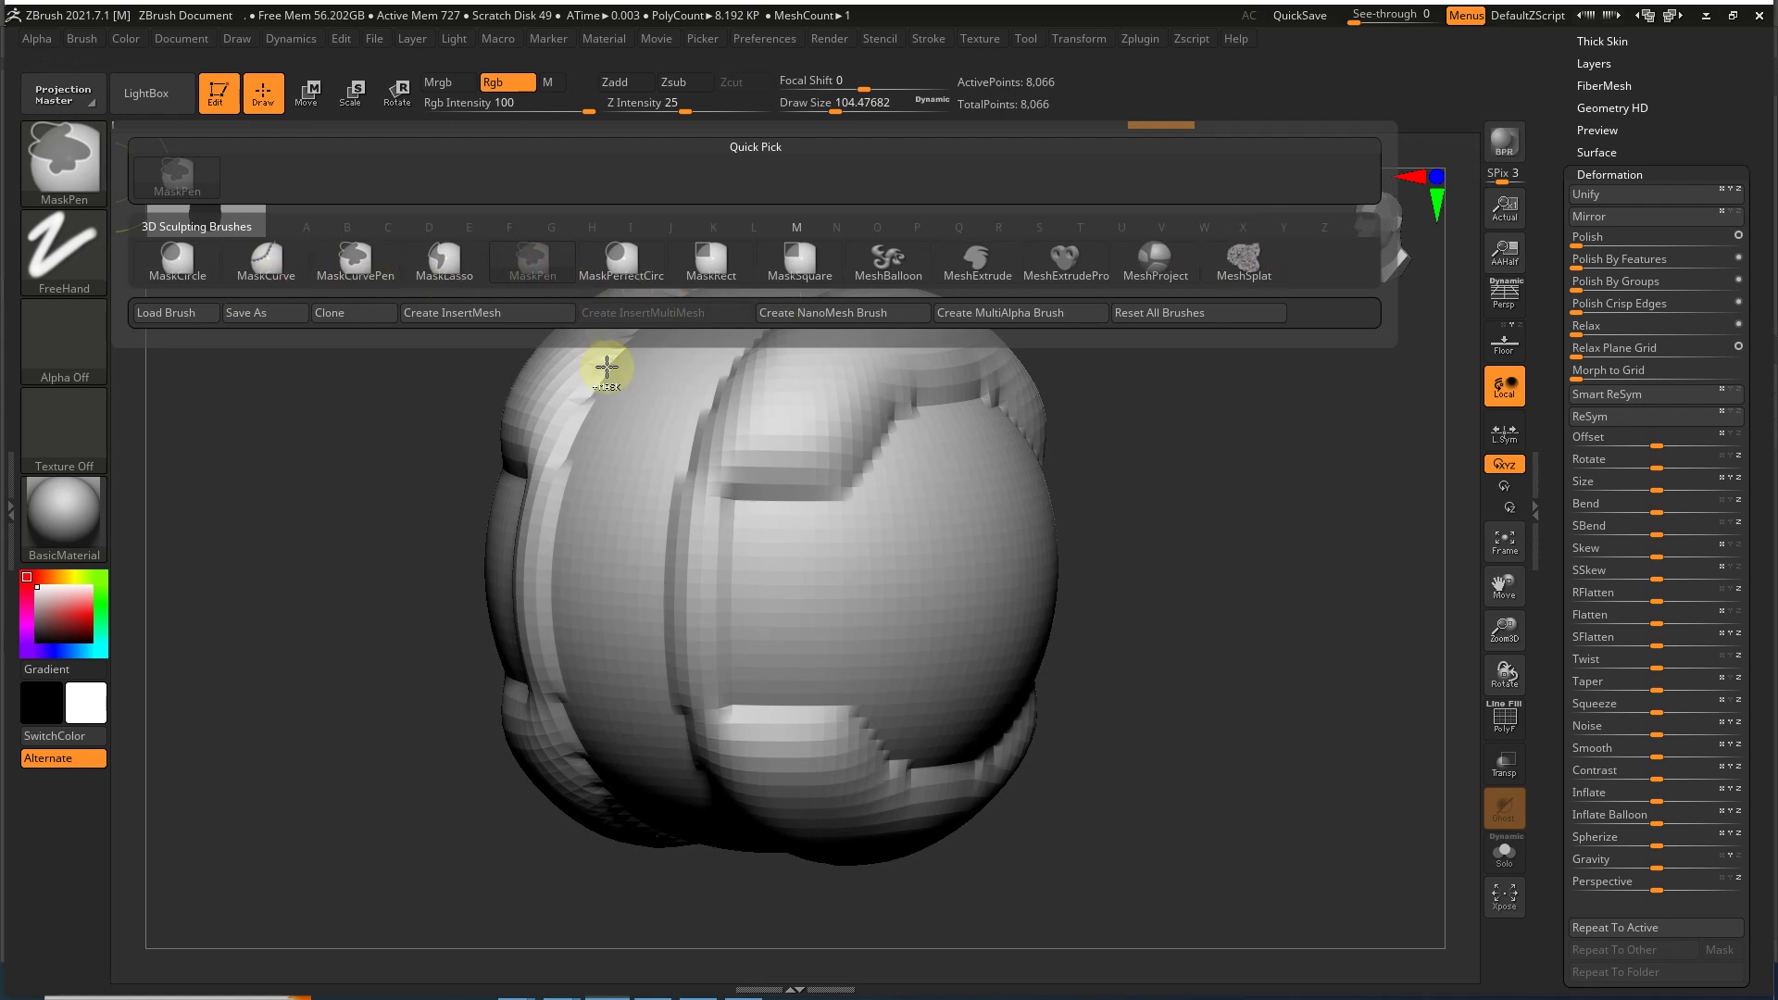
pyautogui.click(81, 163)
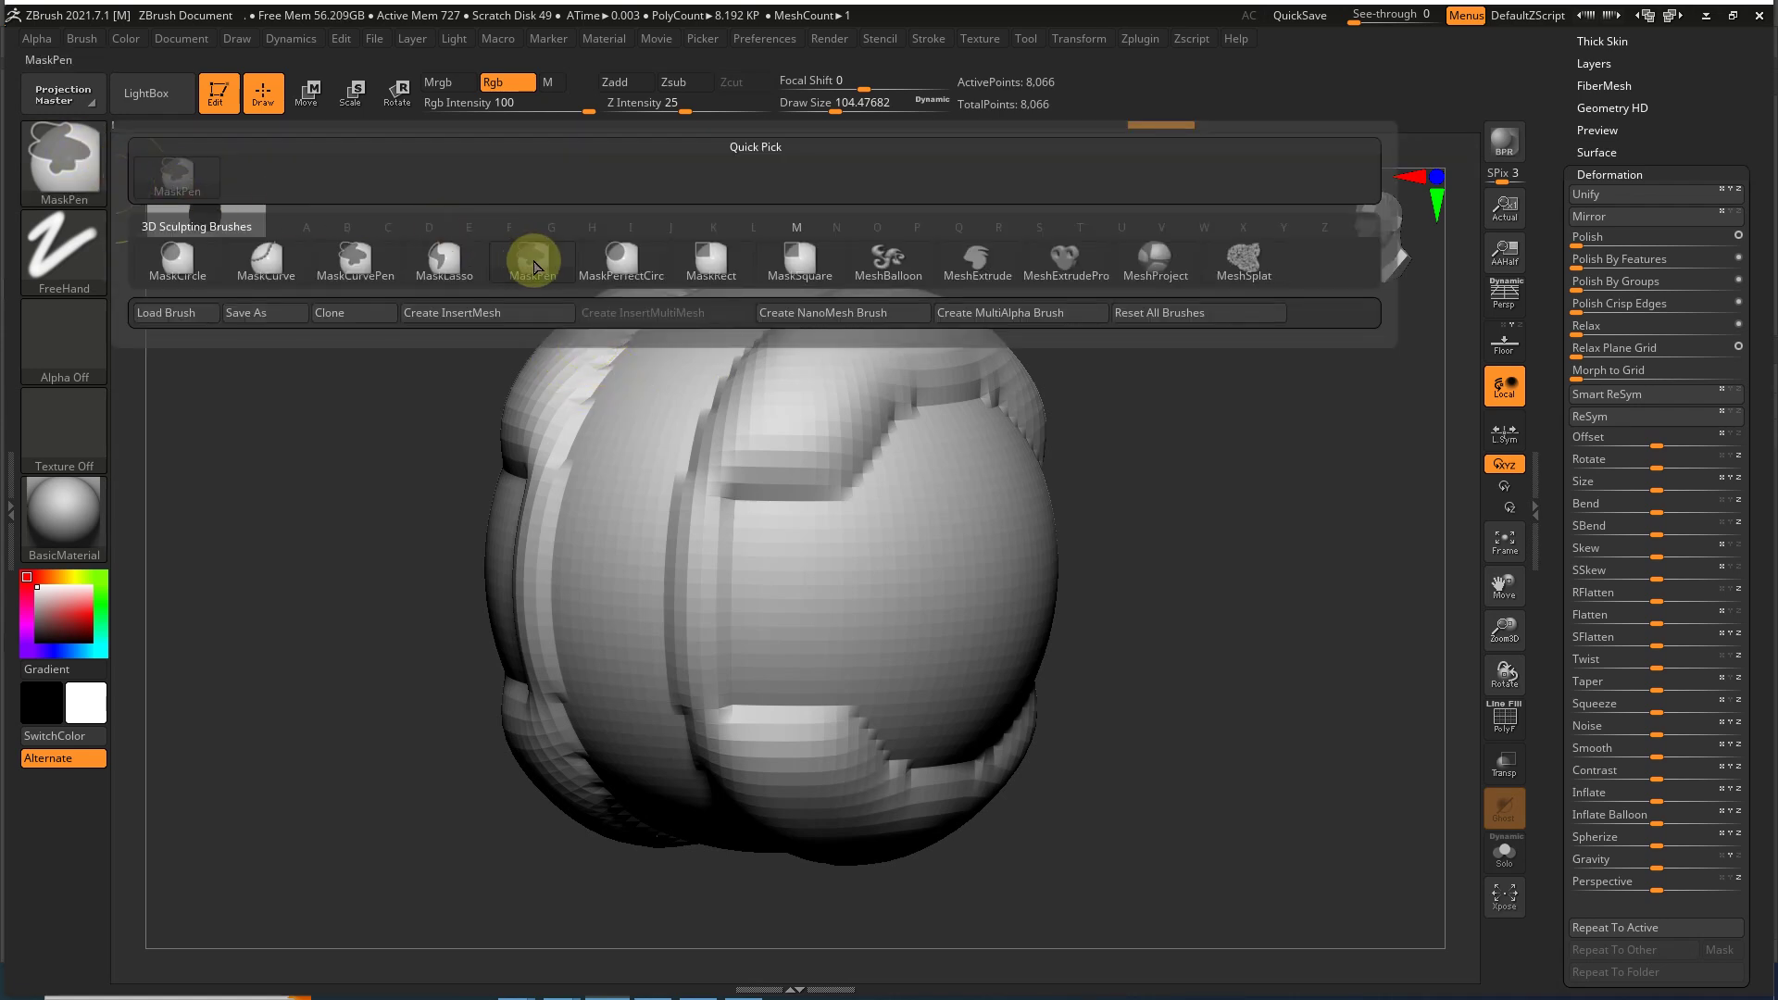
pyautogui.click(463, 264)
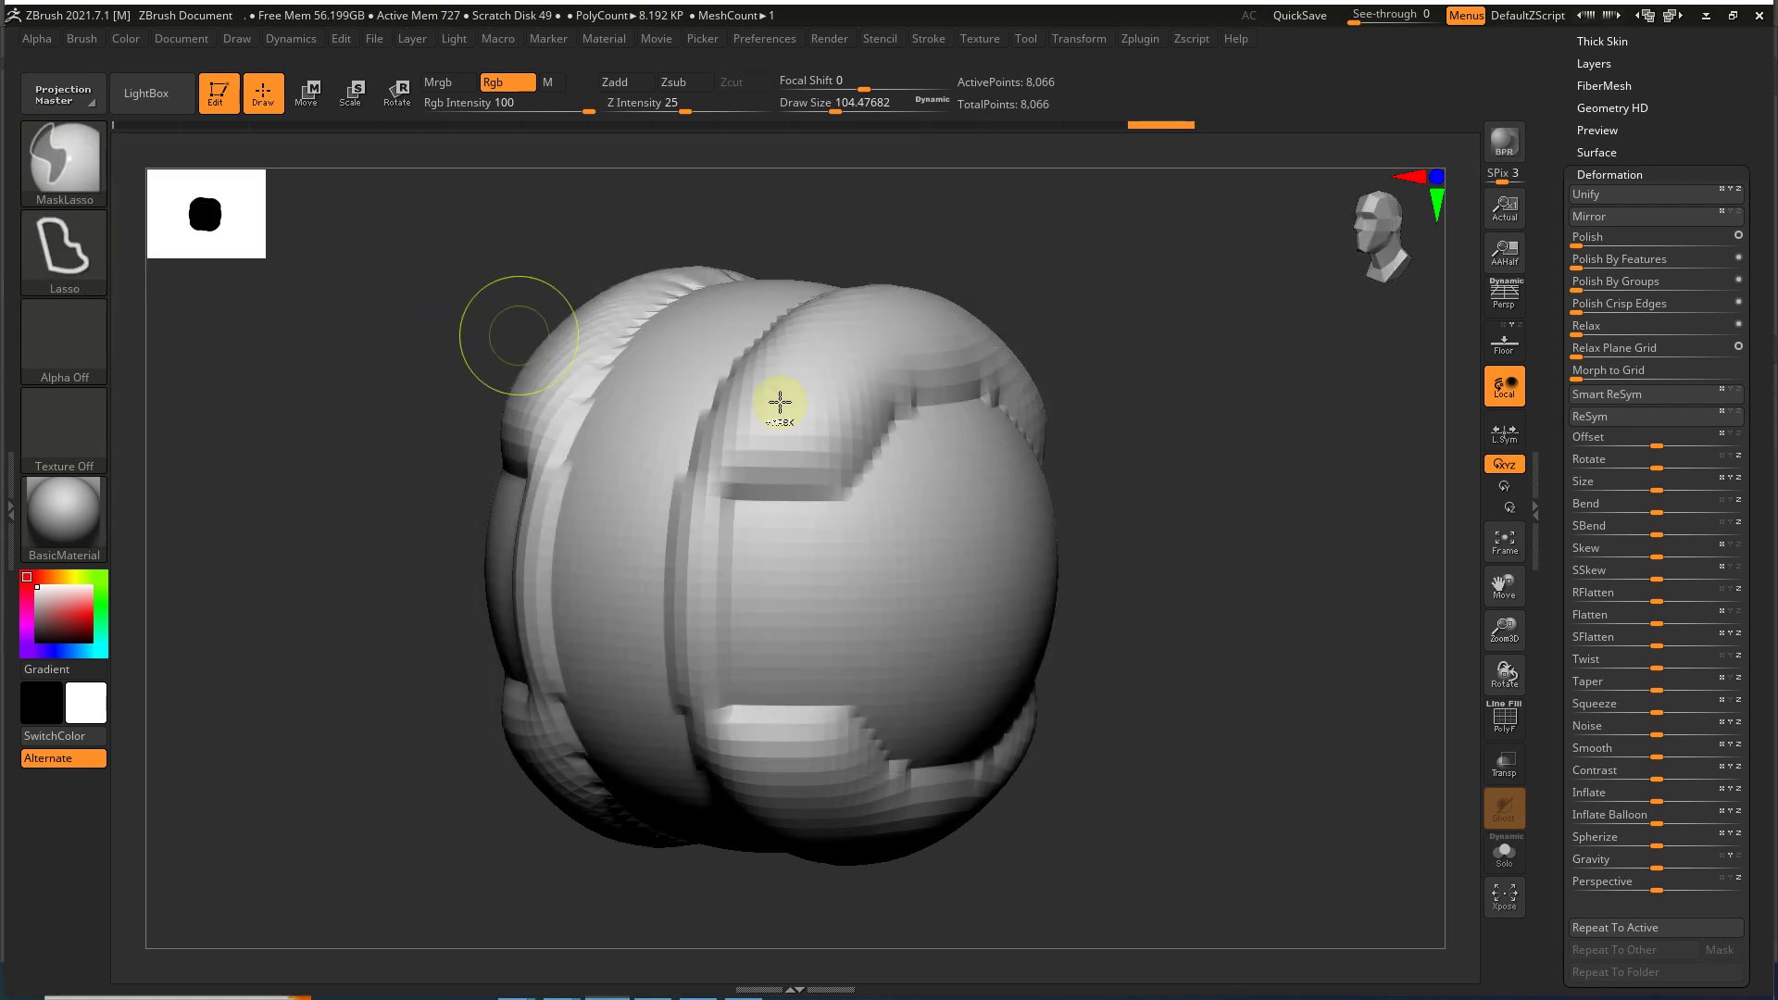
# Step: Turn the model to the front view and undo the inflation and the latest mask changes
pyautogui.keyDown('shift'); pyautogui.moveTo(1180, 444); pyautogui.dragTo(1112, 457); pyautogui.keyUp('shift')
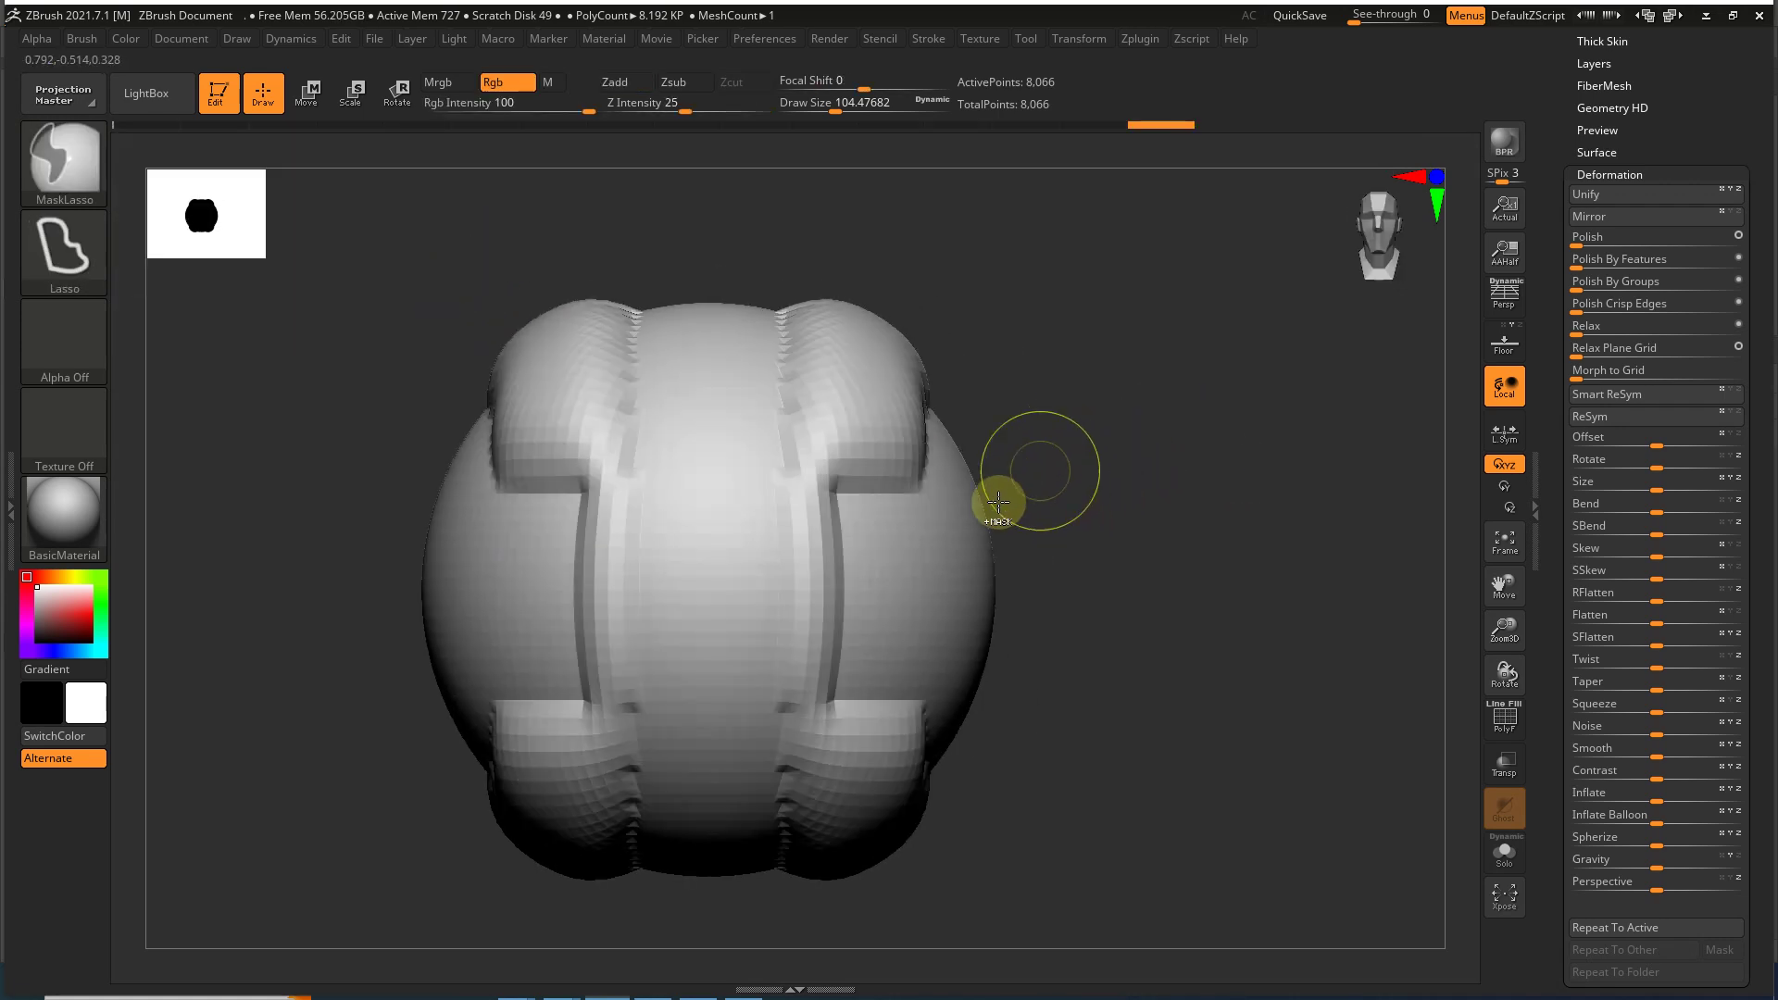
pyautogui.hotkey('ctrl', 'z')
pyautogui.hotkey('ctrl', 'z')
pyautogui.hotkey('ctrl', 'z')
# Step: Clear the remaining mask, lasso-mask irregular areas on both sides of the sphere, and subtract an inner area from them
pyautogui.keyDown('ctrl'); pyautogui.moveTo(1098, 376); pyautogui.dragTo(1175, 450); pyautogui.keyUp('ctrl')
pyautogui.moveTo(872, 247)
pyautogui.keyDown('ctrl'); pyautogui.mouseDown()
pyautogui.moveTo(794, 392)
pyautogui.moveTo(802, 655)
pyautogui.moveTo(925, 714)
pyautogui.moveTo(1147, 698)
pyautogui.moveTo(1163, 603)
pyautogui.moveTo(1028, 456)
pyautogui.mouseUp(); pyautogui.keyUp('ctrl')
pyautogui.keyDown('ctrl'); pyautogui.moveTo(873, 385); pyautogui.dragTo(816, 318); pyautogui.keyUp('ctrl')
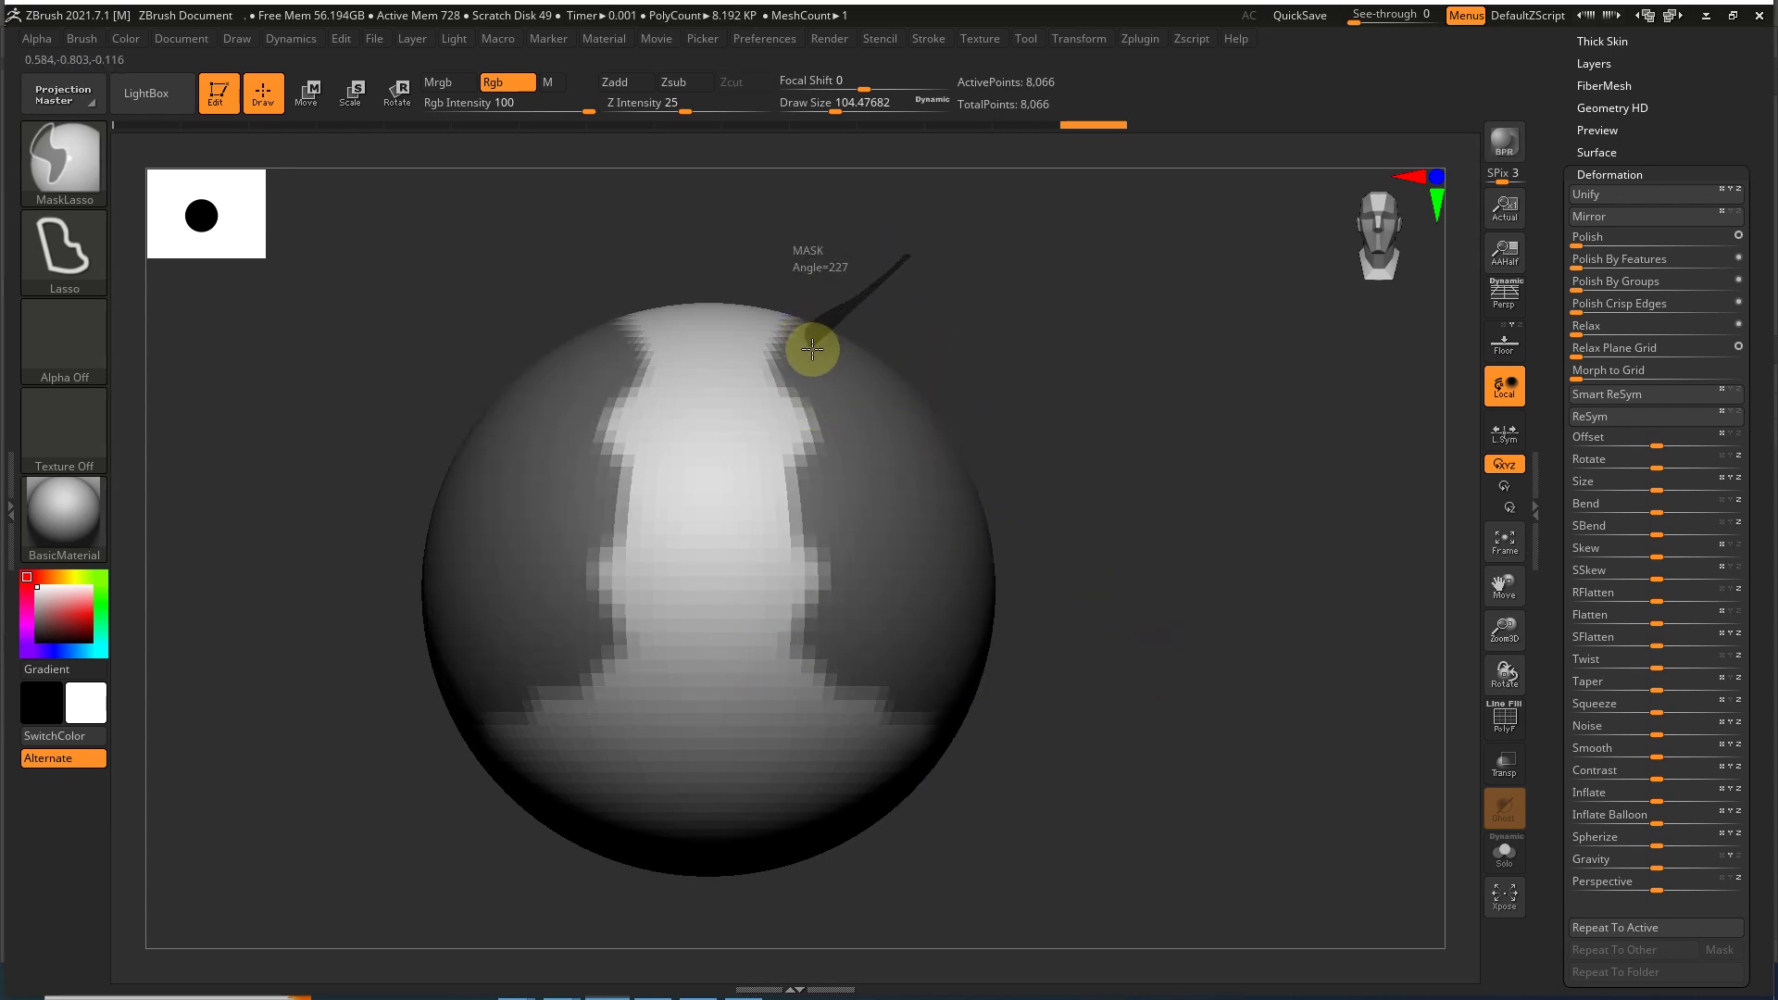
pyautogui.moveTo(812, 373)
pyautogui.keyDown('ctrl'); pyautogui.mouseDown()
pyautogui.moveTo(859, 552)
pyautogui.moveTo(845, 615)
pyautogui.moveTo(908, 647)
pyautogui.moveTo(960, 569)
pyautogui.moveTo(953, 500)
pyautogui.moveTo(1032, 444)
pyautogui.moveTo(1074, 249)
pyautogui.mouseUp(); pyautogui.keyUp('ctrl')
# Step: Invert the lasso mask and inflate the unmasked areas by 20
pyautogui.moveTo(1092, 468); pyautogui.dragTo(1167, 499)
pyautogui.keyDown('ctrl'); pyautogui.click(1193, 529); pyautogui.keyUp('ctrl')
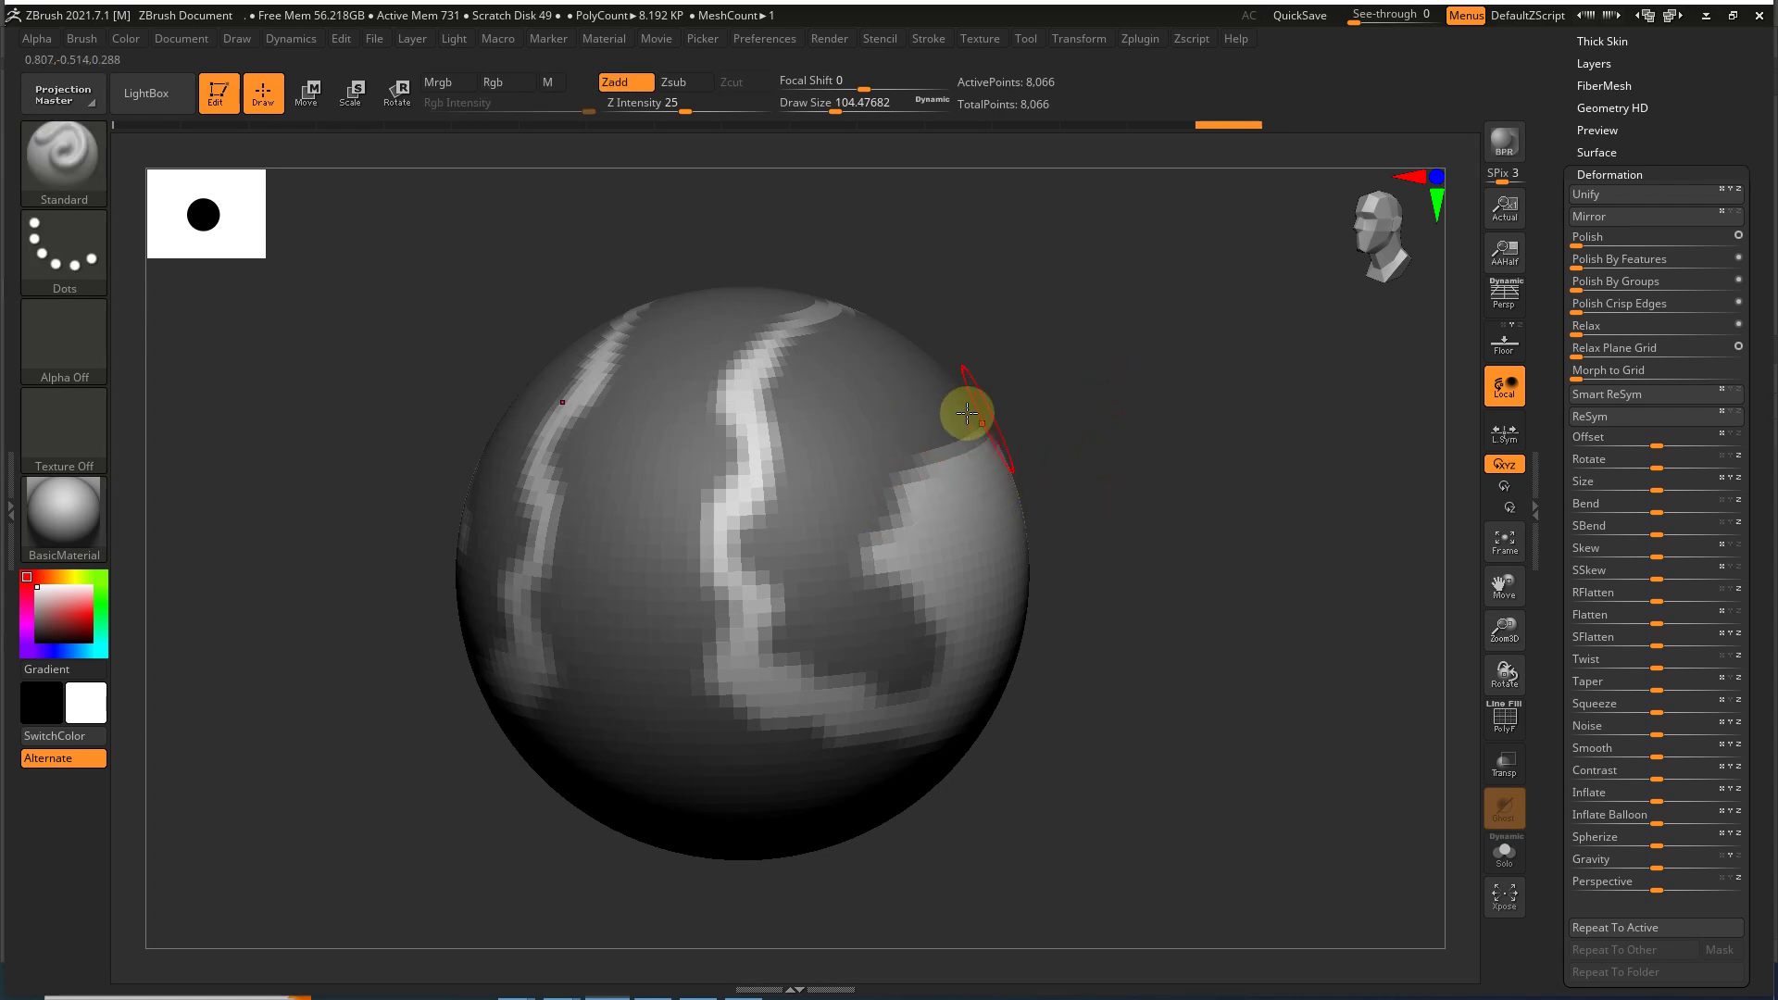
pyautogui.press('ctrl')
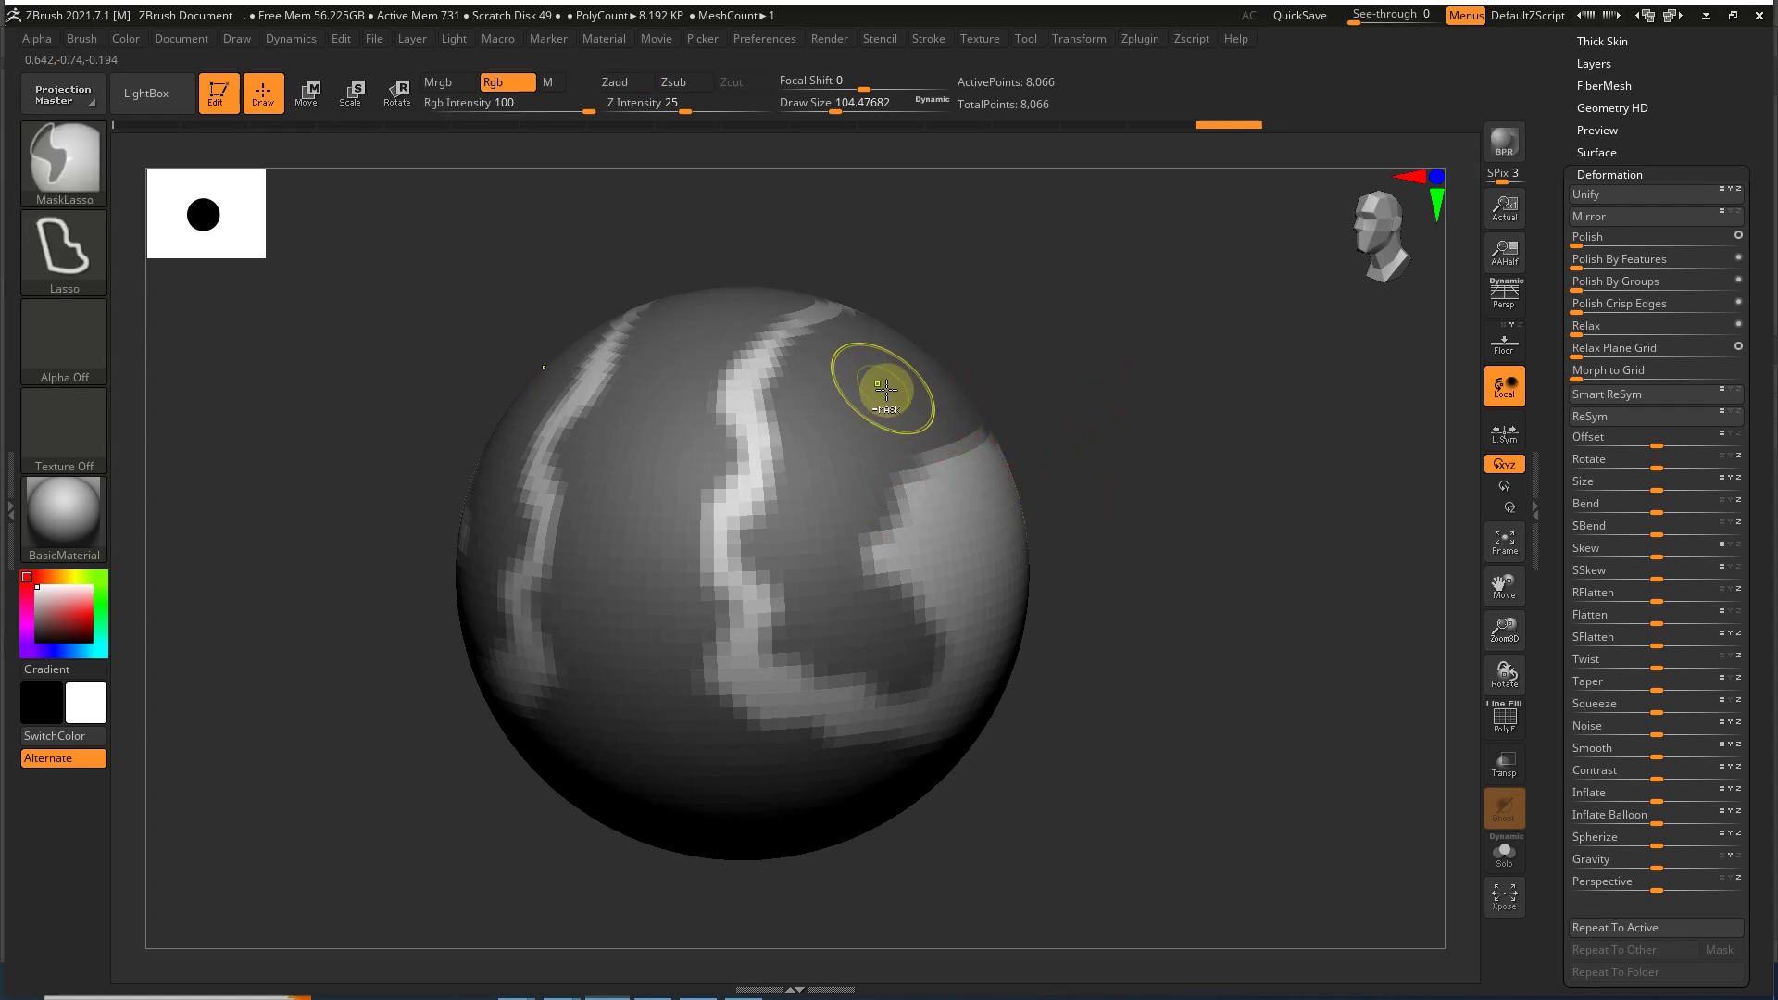
pyautogui.moveTo(1023, 448)
pyautogui.mouseDown()
pyautogui.moveTo(1096, 547)
pyautogui.moveTo(1148, 490)
pyautogui.mouseUp()
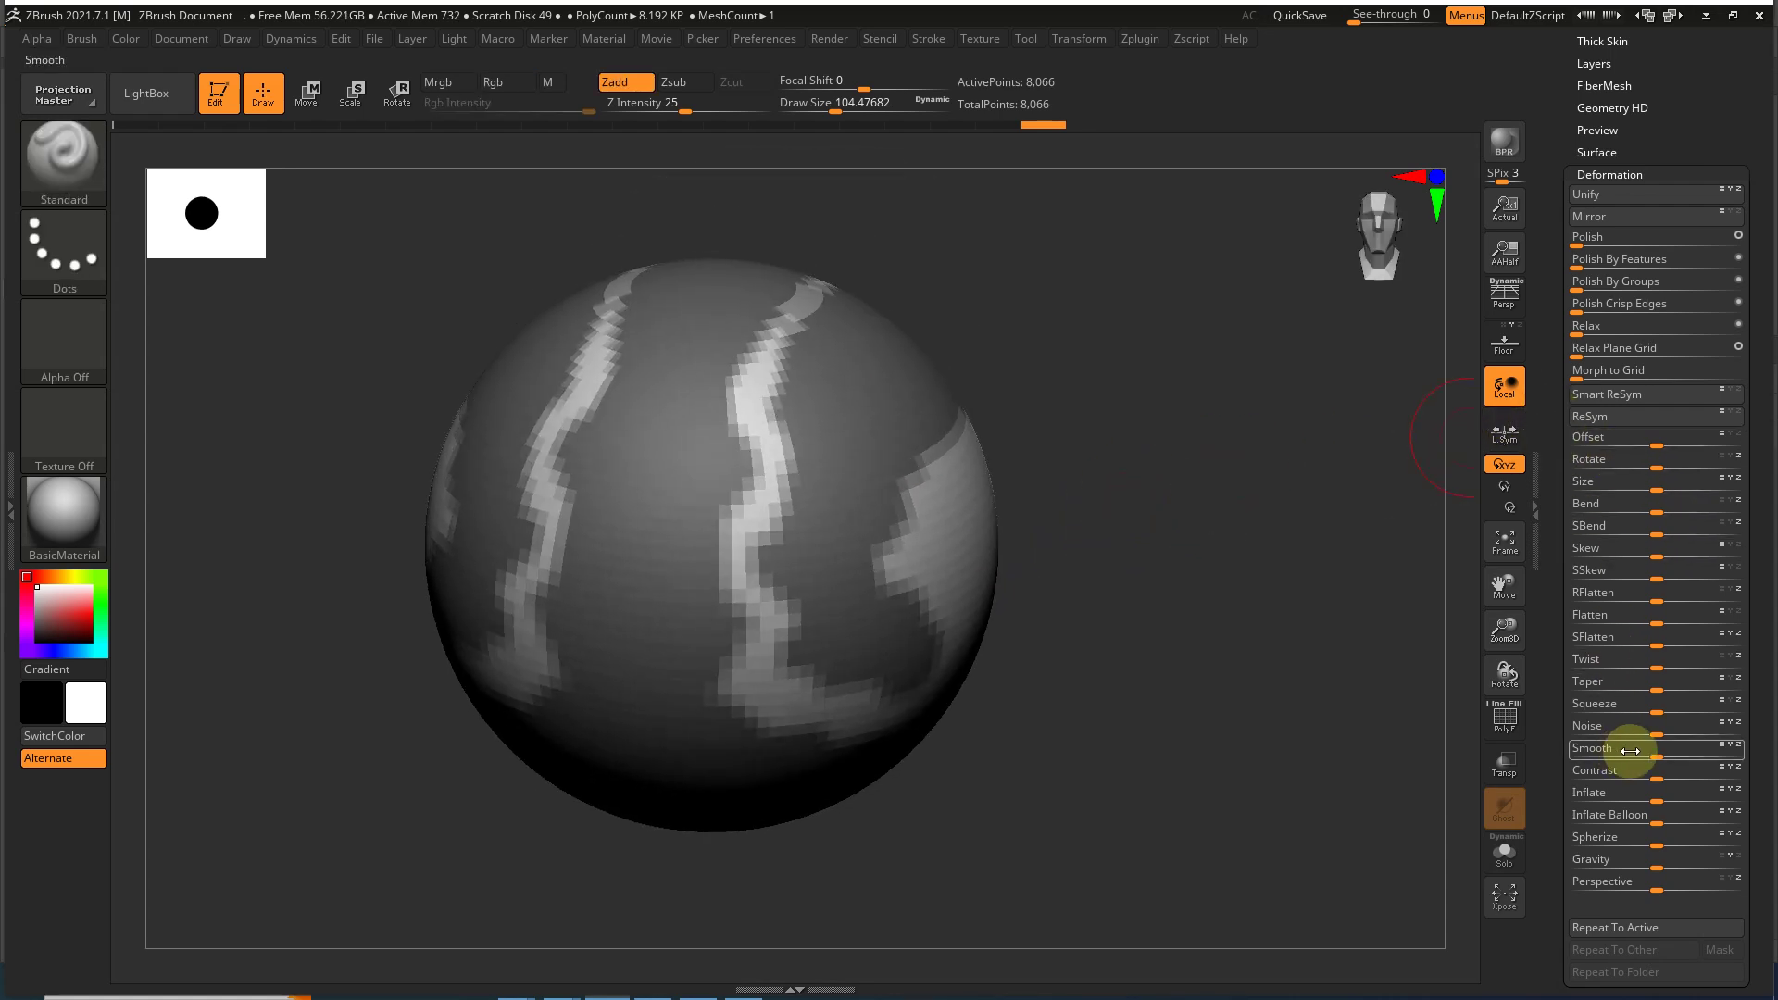
pyautogui.moveTo(1654, 798); pyautogui.dragTo(1666, 803)
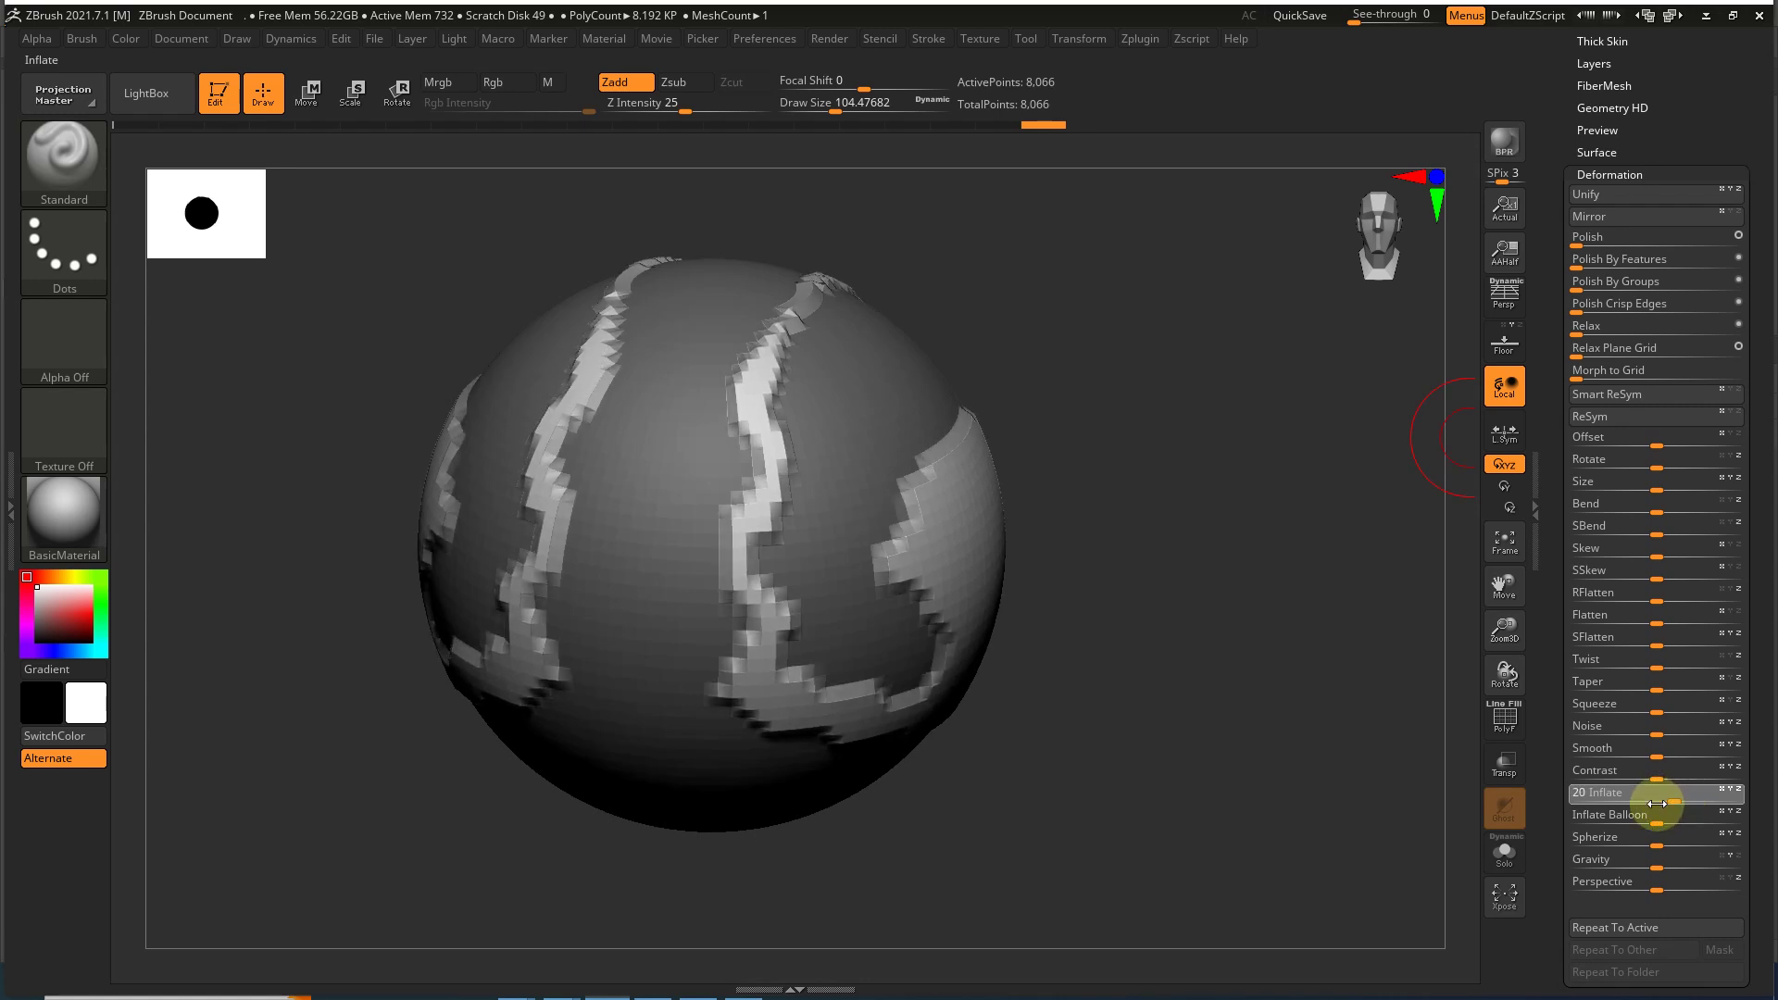
# Step: Inflate the unmasked lasso areas further and clear the mask from the sphere
pyautogui.moveTo(1262, 575)
pyautogui.mouseDown()
pyautogui.moveTo(1226, 643)
pyautogui.moveTo(1366, 514)
pyautogui.moveTo(1321, 615)
pyautogui.moveTo(1352, 663)
pyautogui.moveTo(1294, 626)
pyautogui.moveTo(1309, 614)
pyautogui.moveTo(1269, 710)
pyautogui.moveTo(1246, 663)
pyautogui.moveTo(1324, 673)
pyautogui.mouseUp()
pyautogui.press('ctrl')
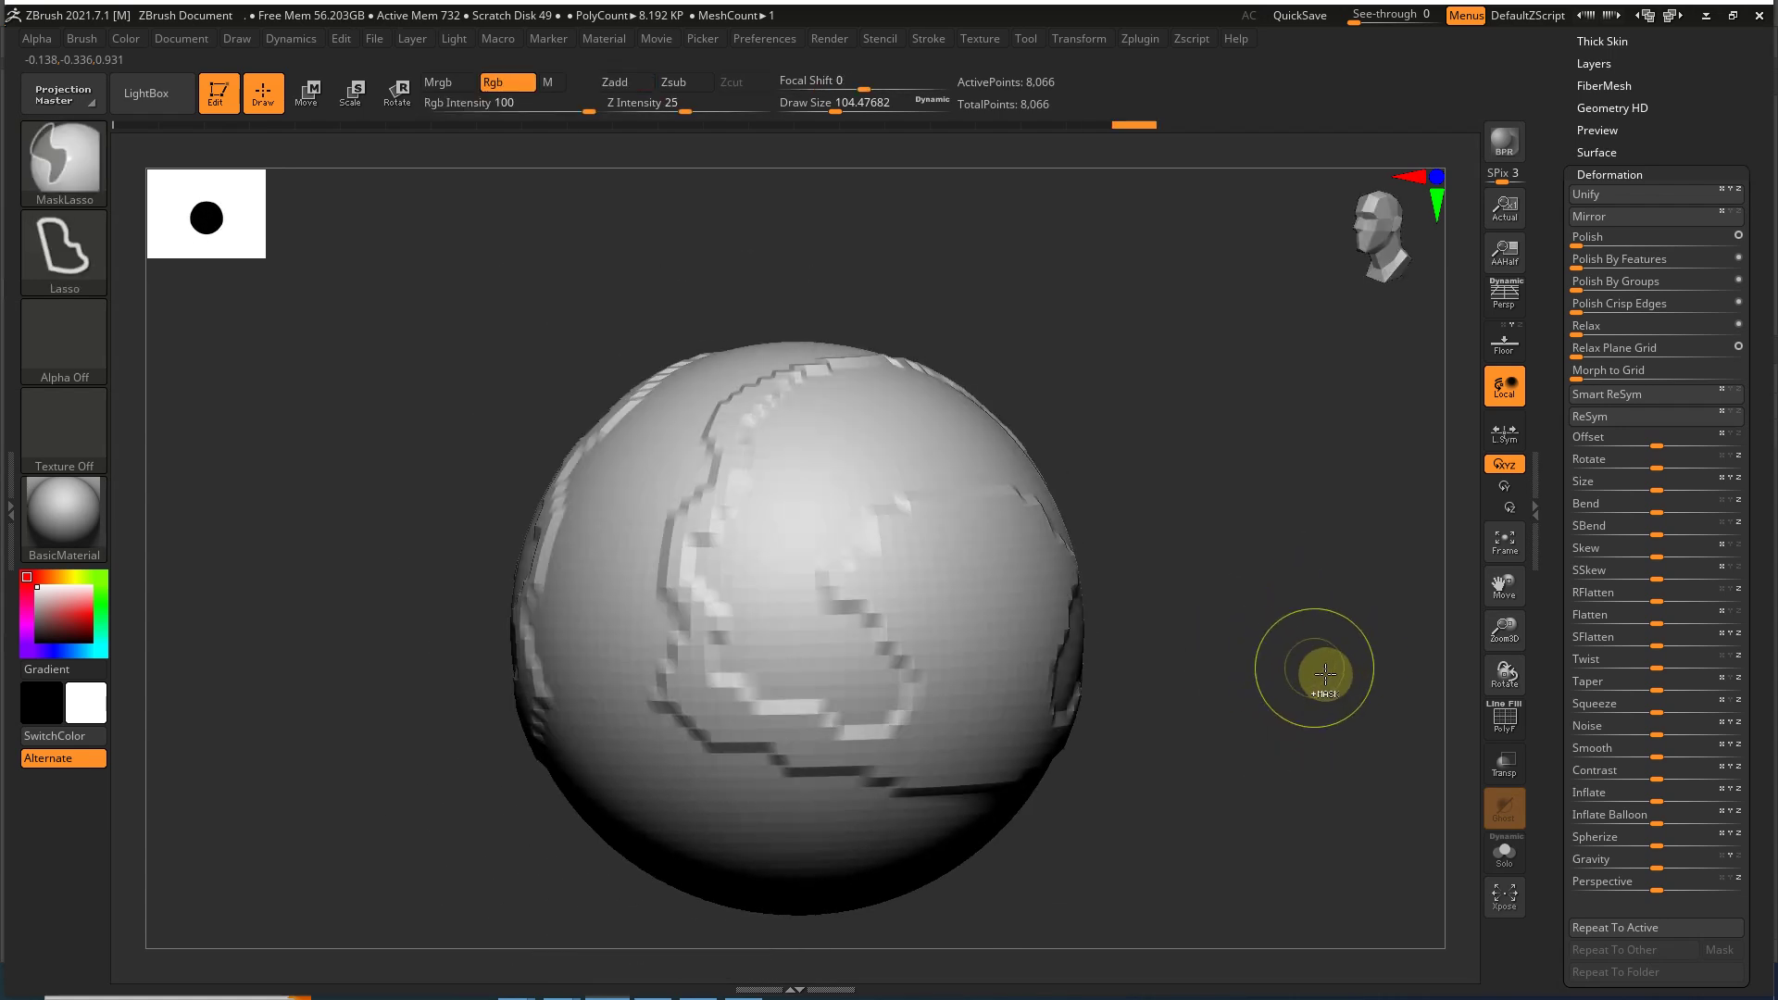
pyautogui.keyDown('ctrl'); pyautogui.click(1324, 673); pyautogui.keyUp('ctrl')
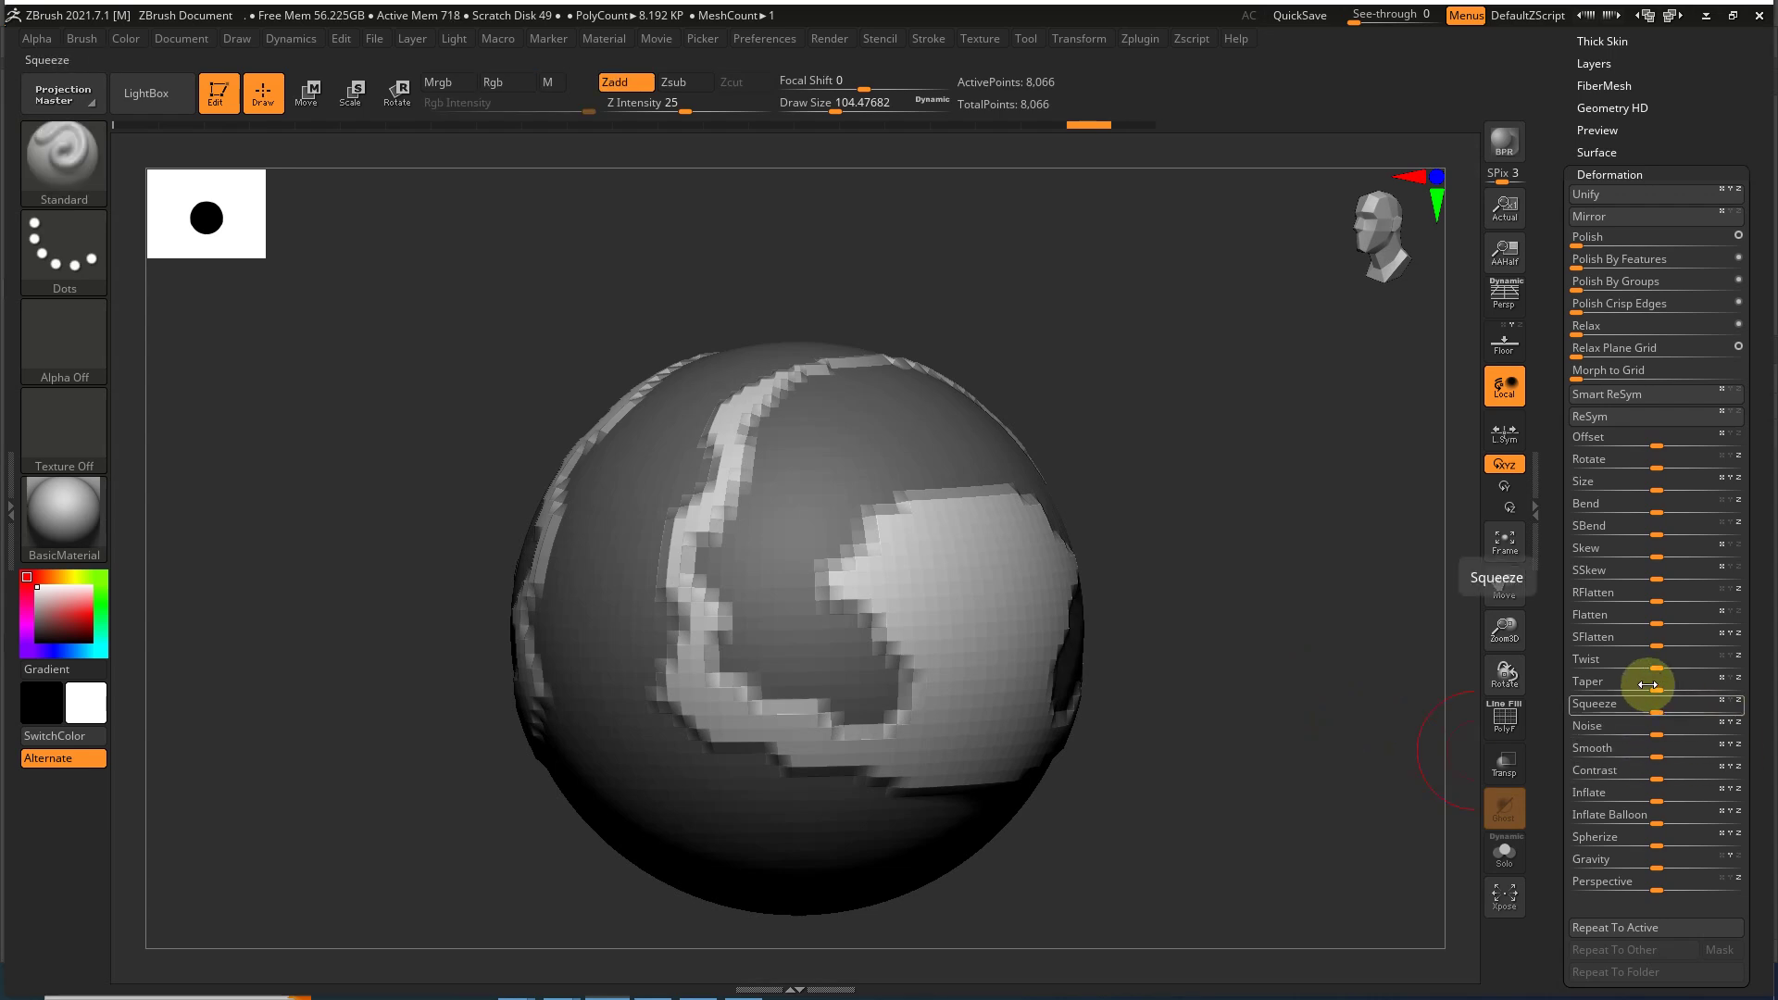
pyautogui.moveTo(1656, 794)
pyautogui.mouseDown()
pyautogui.moveTo(1698, 794)
pyautogui.moveTo(1667, 794)
pyautogui.mouseUp()
pyautogui.moveTo(1327, 600)
pyautogui.mouseDown()
pyautogui.moveTo(1321, 638)
pyautogui.moveTo(1281, 607)
pyautogui.moveTo(1325, 625)
pyautogui.mouseUp()
# Step: Convert the inflated sphere to a DynaMesh at resolution 128
pyautogui.moveTo(1560, 207); pyautogui.dragTo(1549, 523)
pyautogui.click(1600, 462)
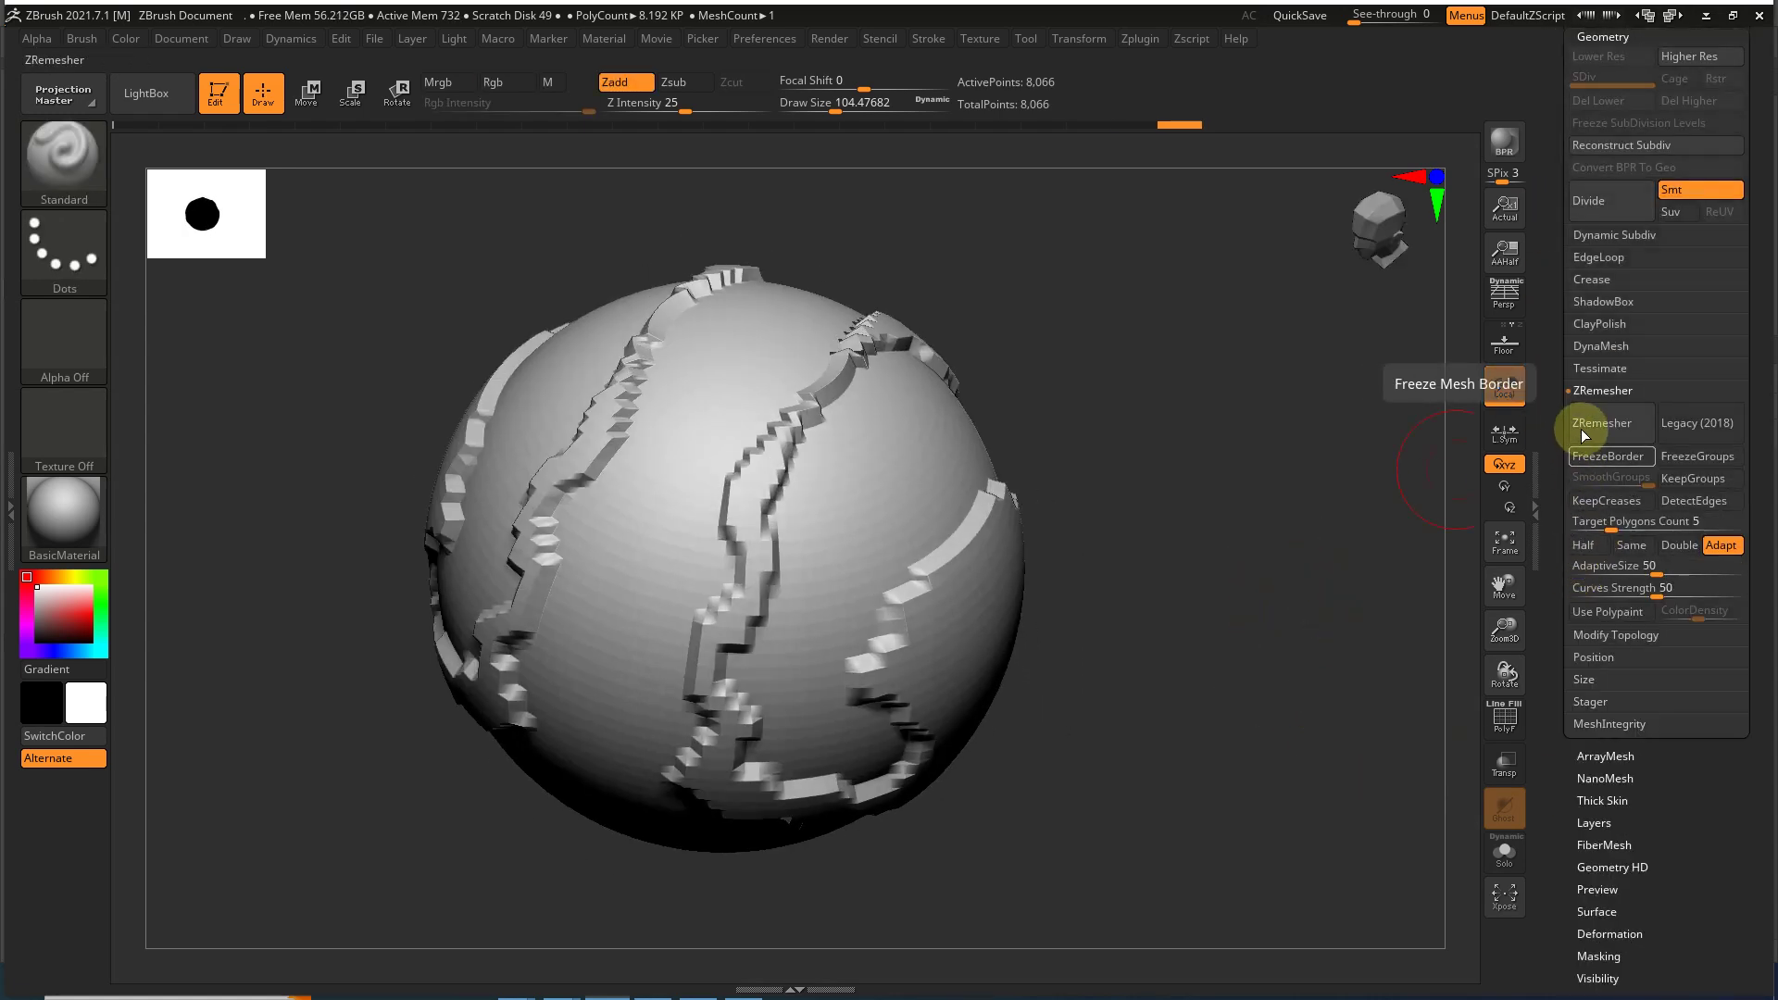
pyautogui.click(1585, 388)
pyautogui.moveTo(1574, 350); pyautogui.dragTo(1592, 552)
pyautogui.moveTo(1561, 633); pyautogui.dragTo(1601, 554)
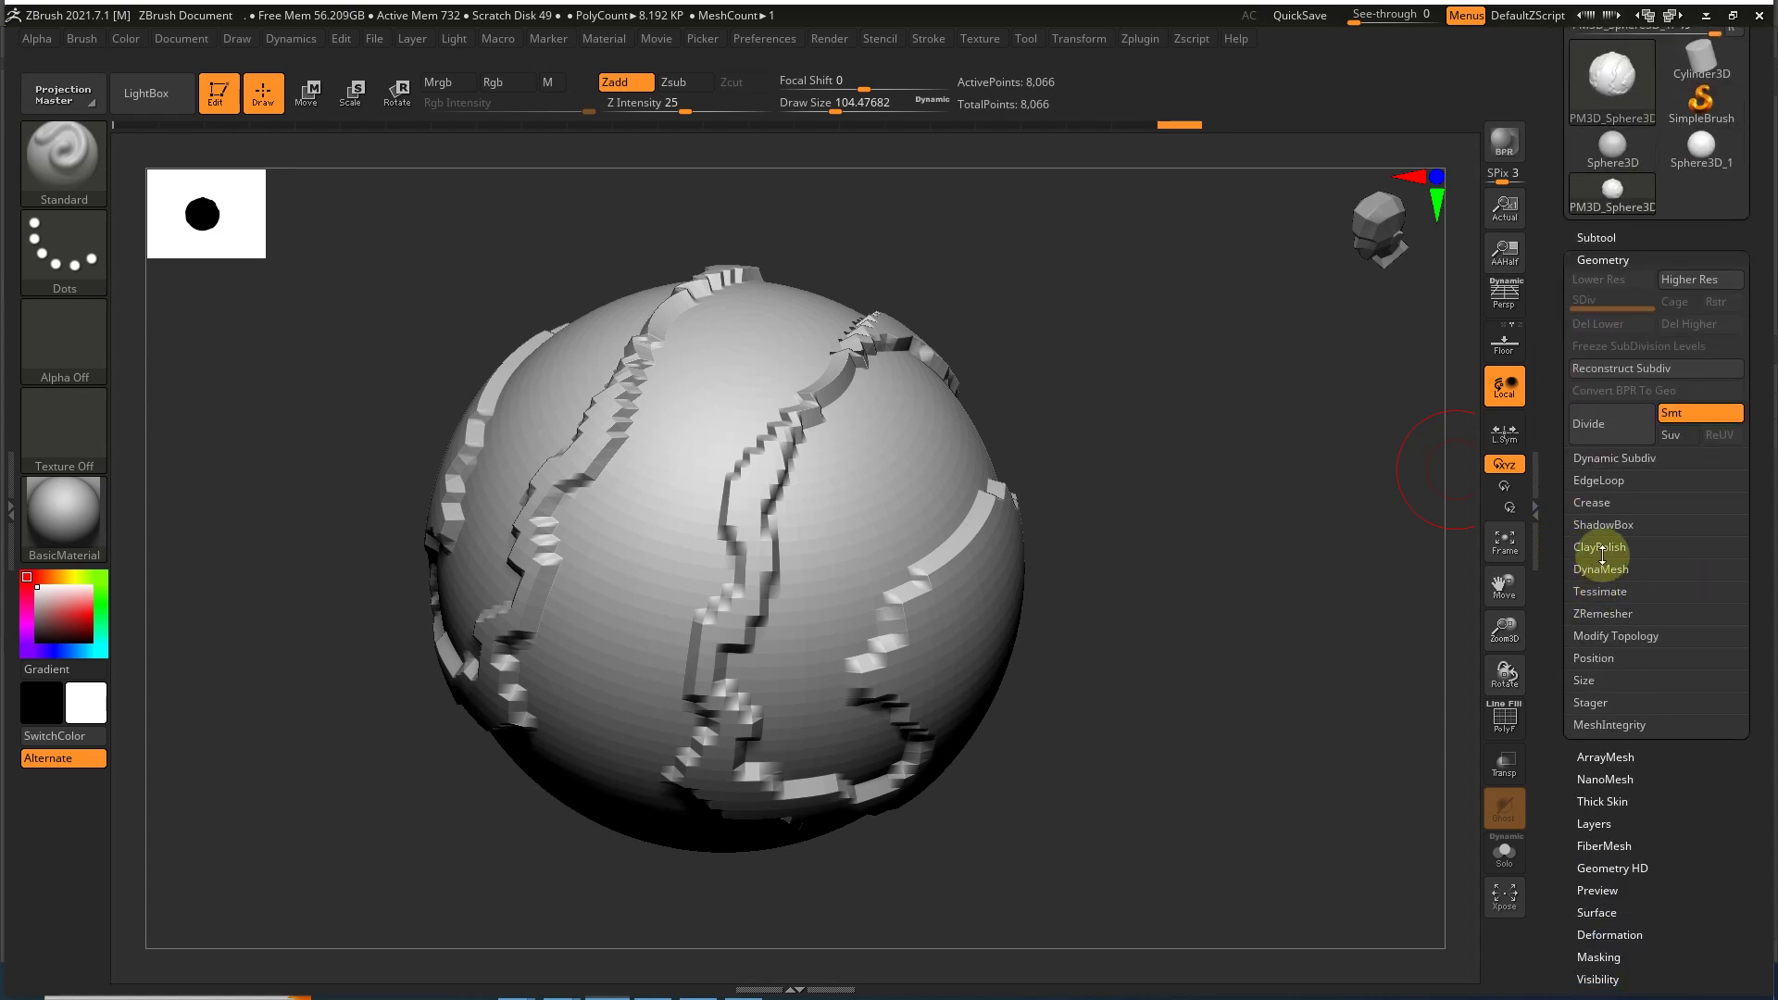
pyautogui.click(1599, 568)
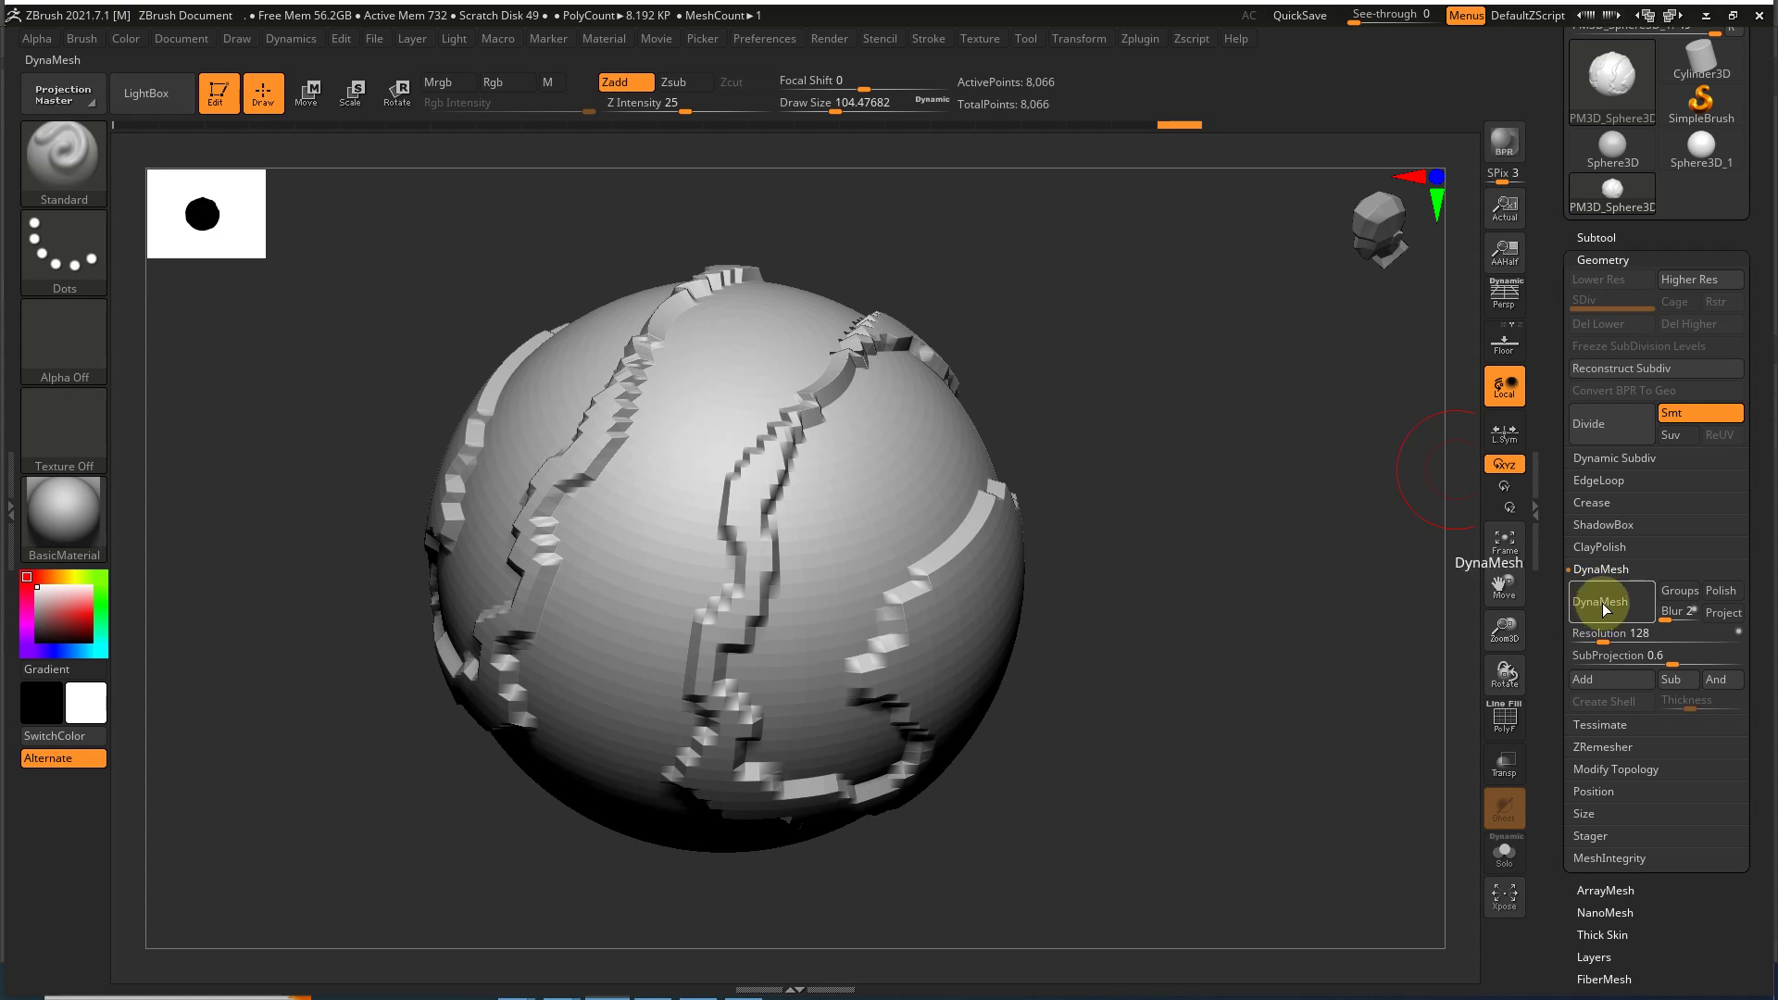
pyautogui.click(1605, 609)
pyautogui.moveTo(1361, 615)
pyautogui.mouseDown()
pyautogui.moveTo(1377, 643)
pyautogui.moveTo(1430, 654)
pyautogui.moveTo(1353, 648)
pyautogui.mouseUp()
# Step: Apply the Smooth deformation at full strength to the whole mesh and repeat it on the active tool
pyautogui.moveTo(1548, 686); pyautogui.dragTo(1598, 626)
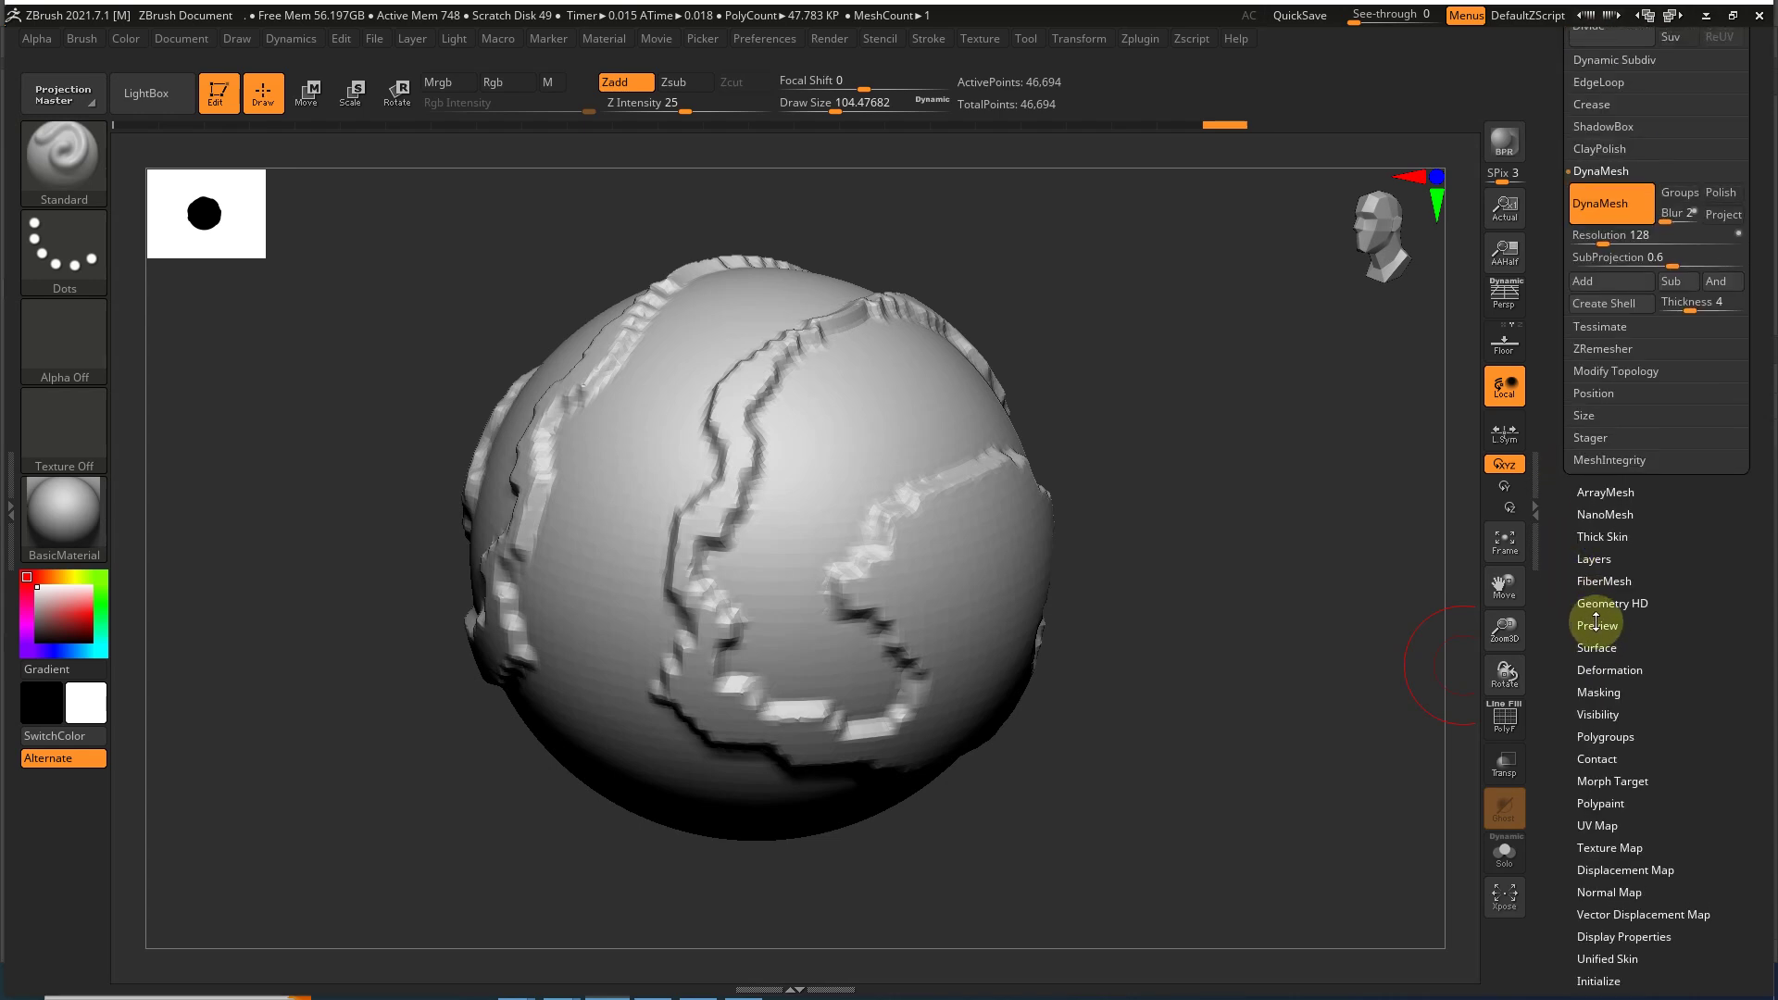
pyautogui.click(1609, 669)
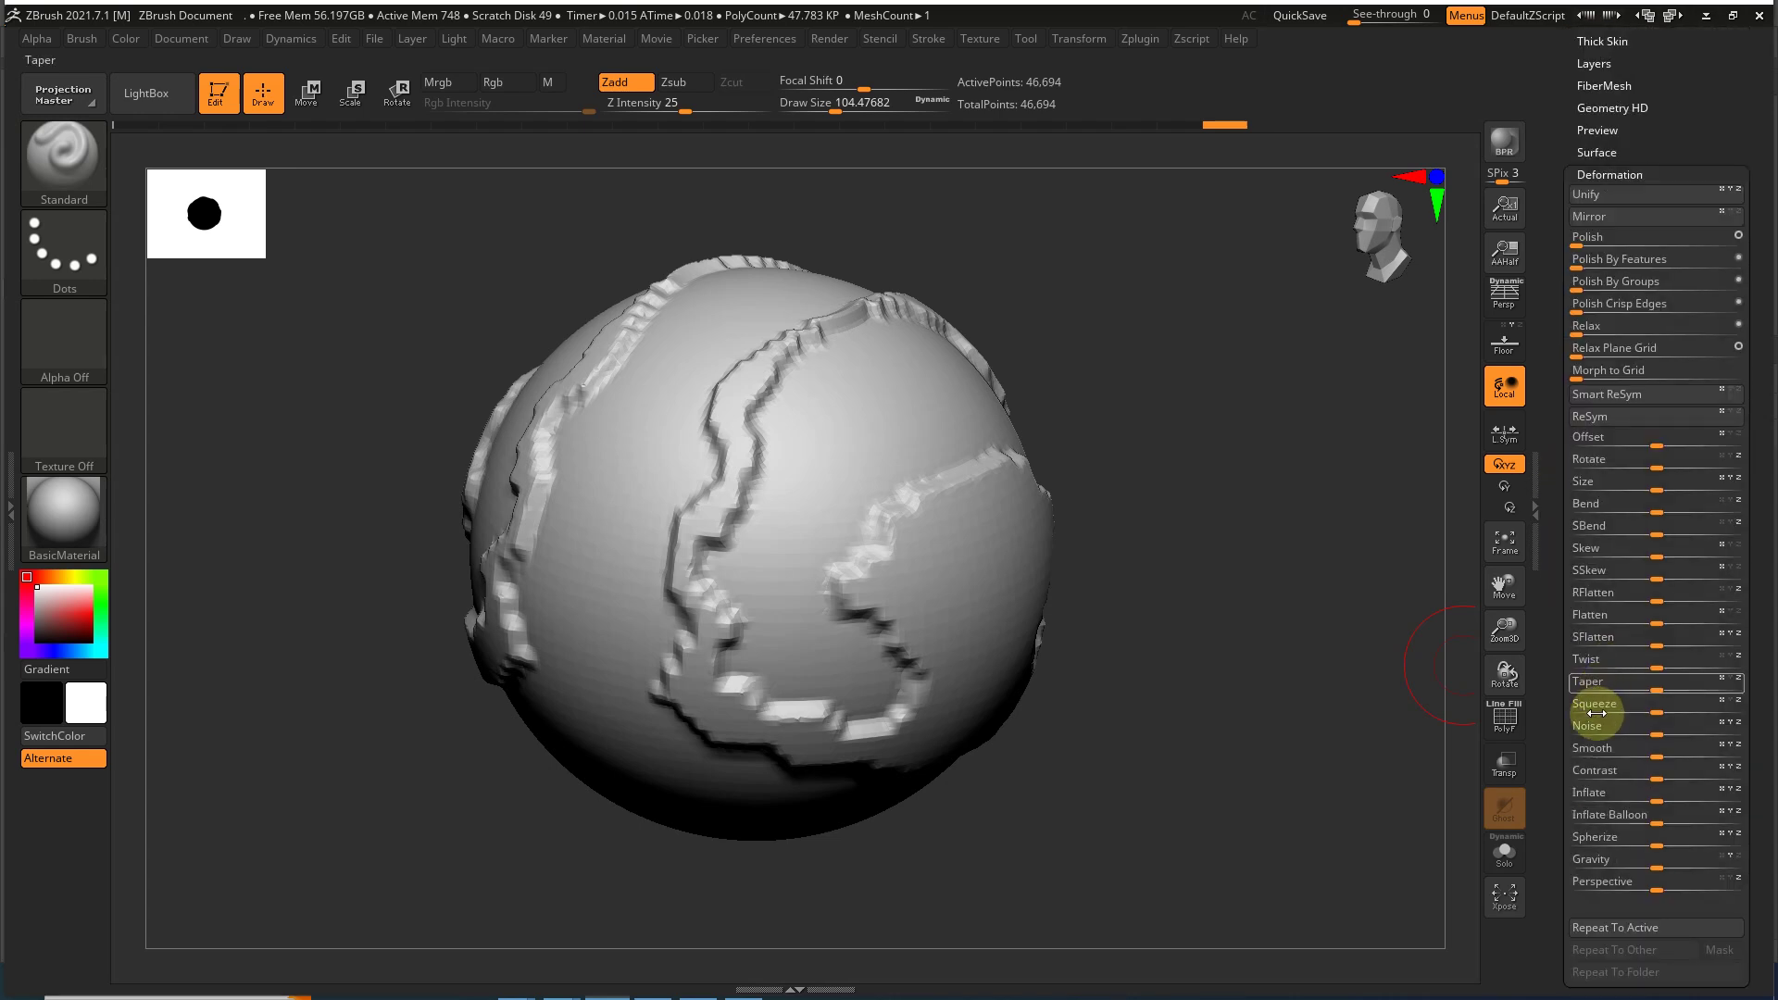
pyautogui.moveTo(1657, 757); pyautogui.dragTo(1743, 756)
pyautogui.click(1646, 924)
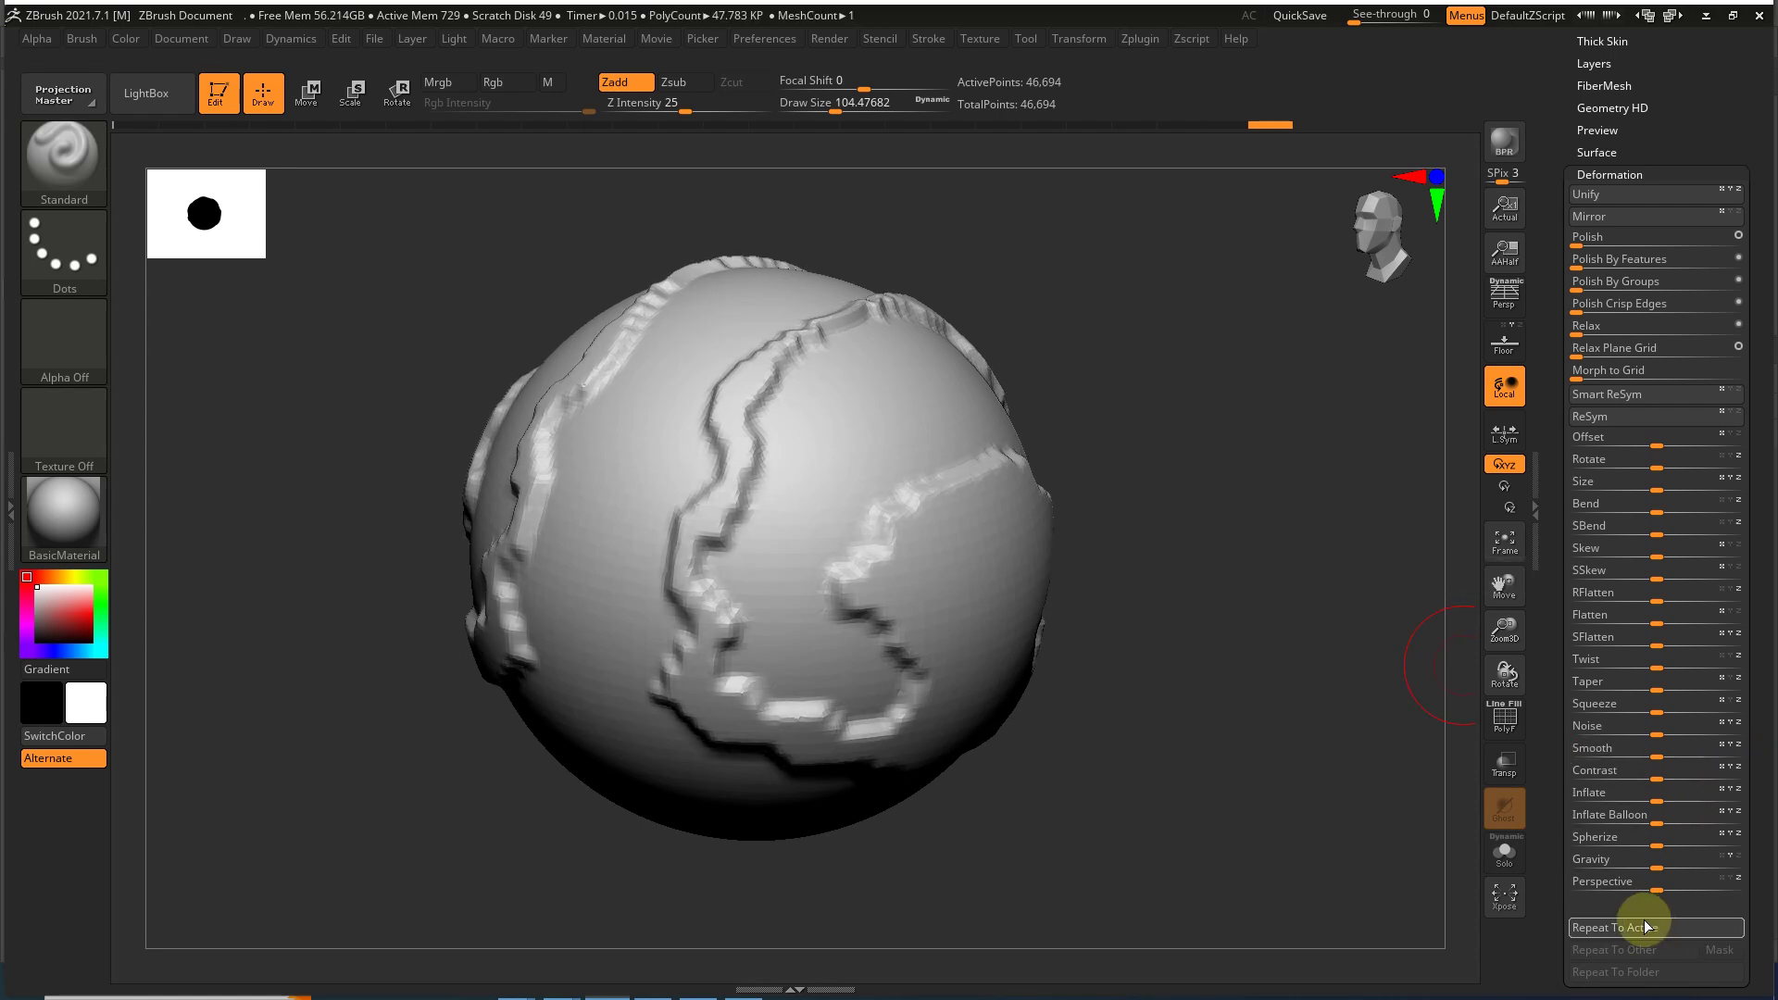
# Step: Apply ClayPolish to the mesh with Max 25 to refine the edges of the raised shapes
pyautogui.scroll(5, 1601, 561)
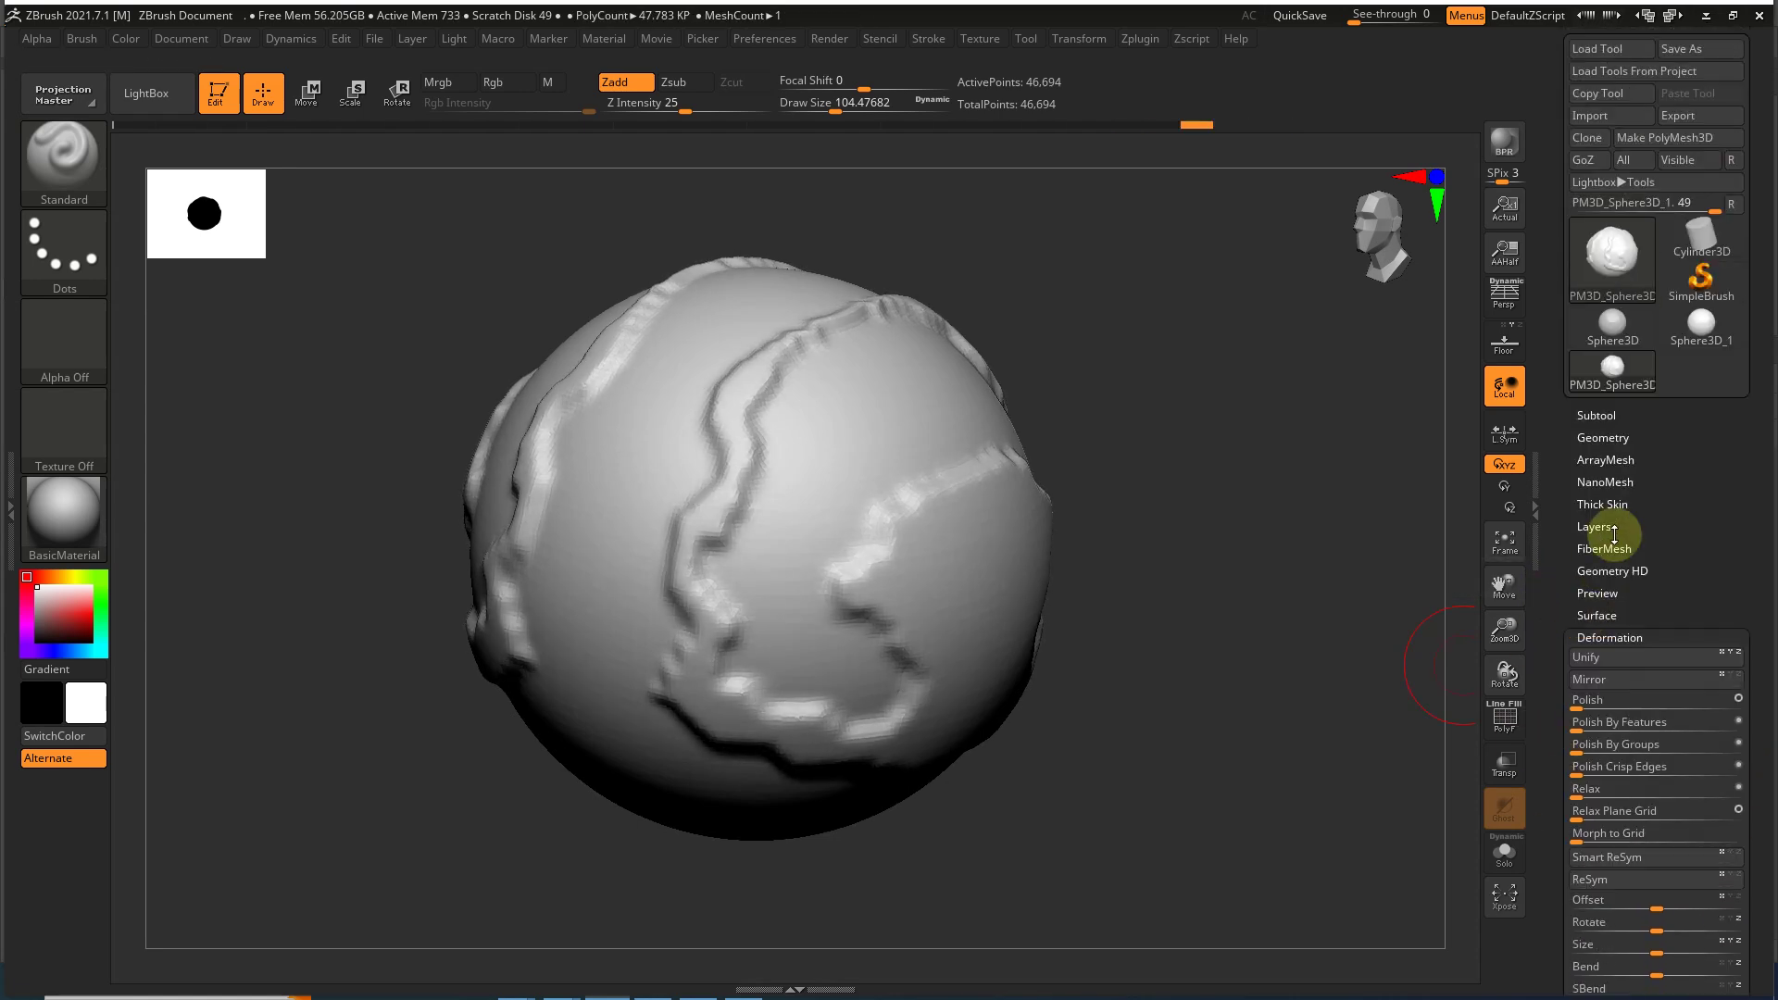
pyautogui.click(1605, 438)
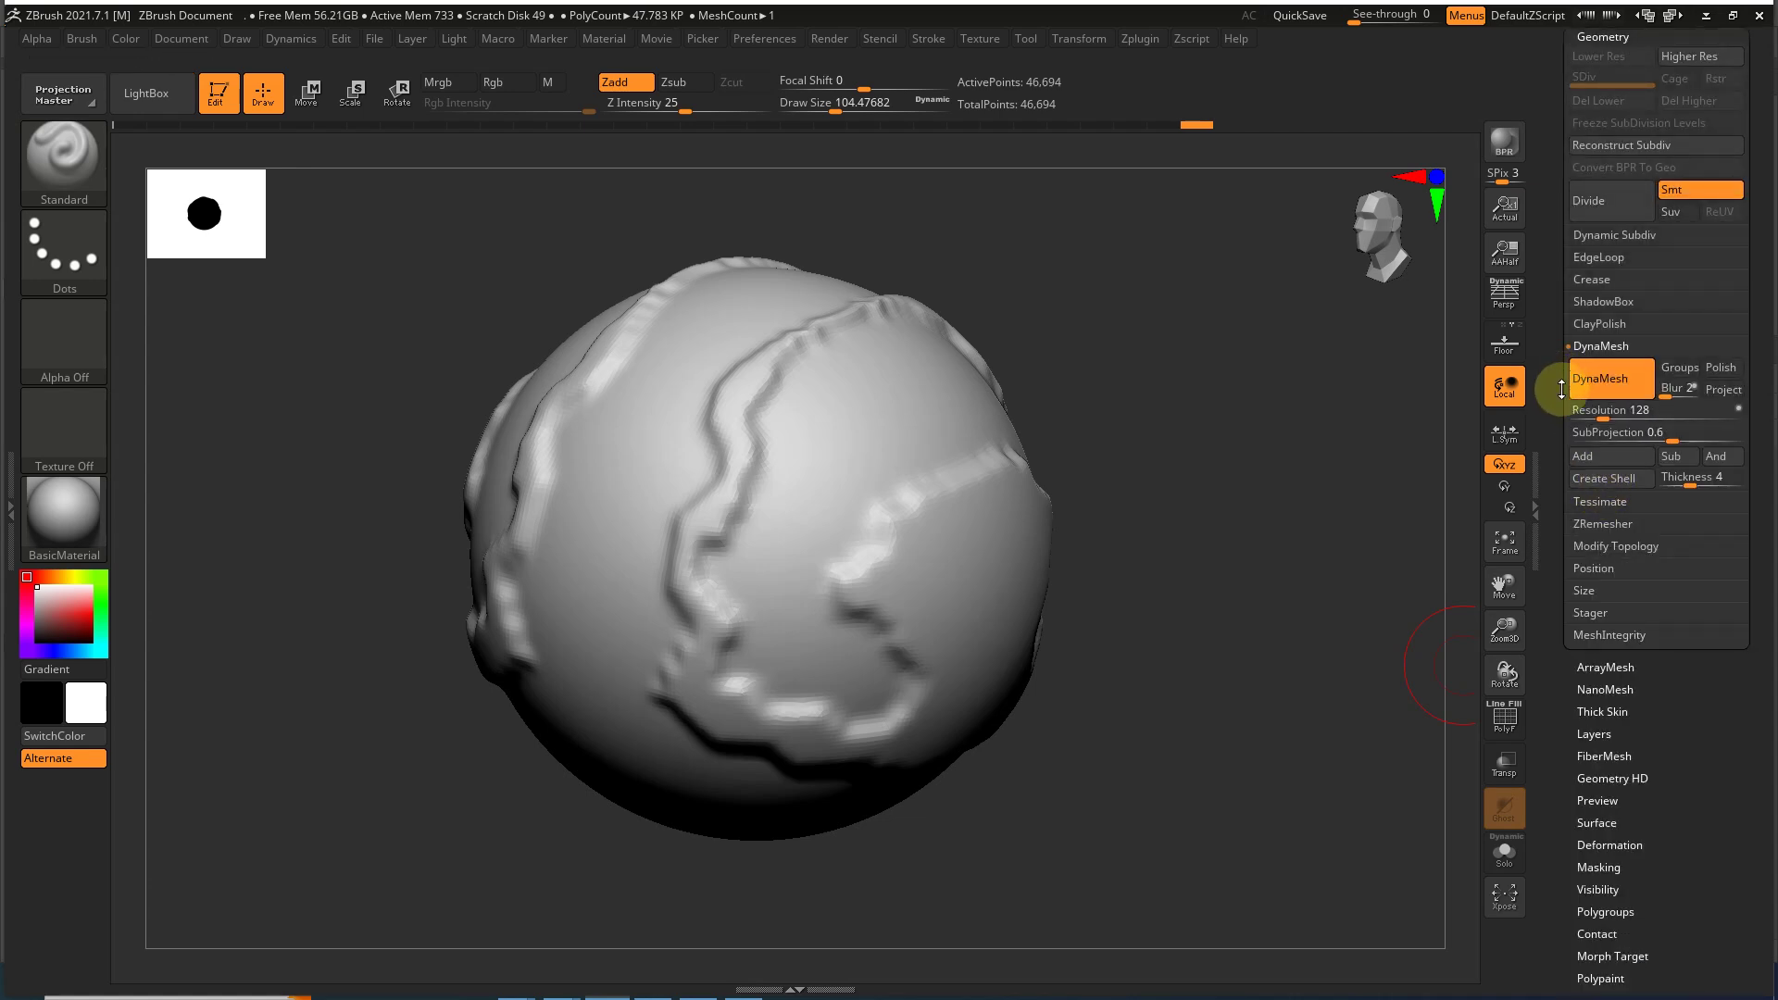
pyautogui.scroll(2, 1565, 388)
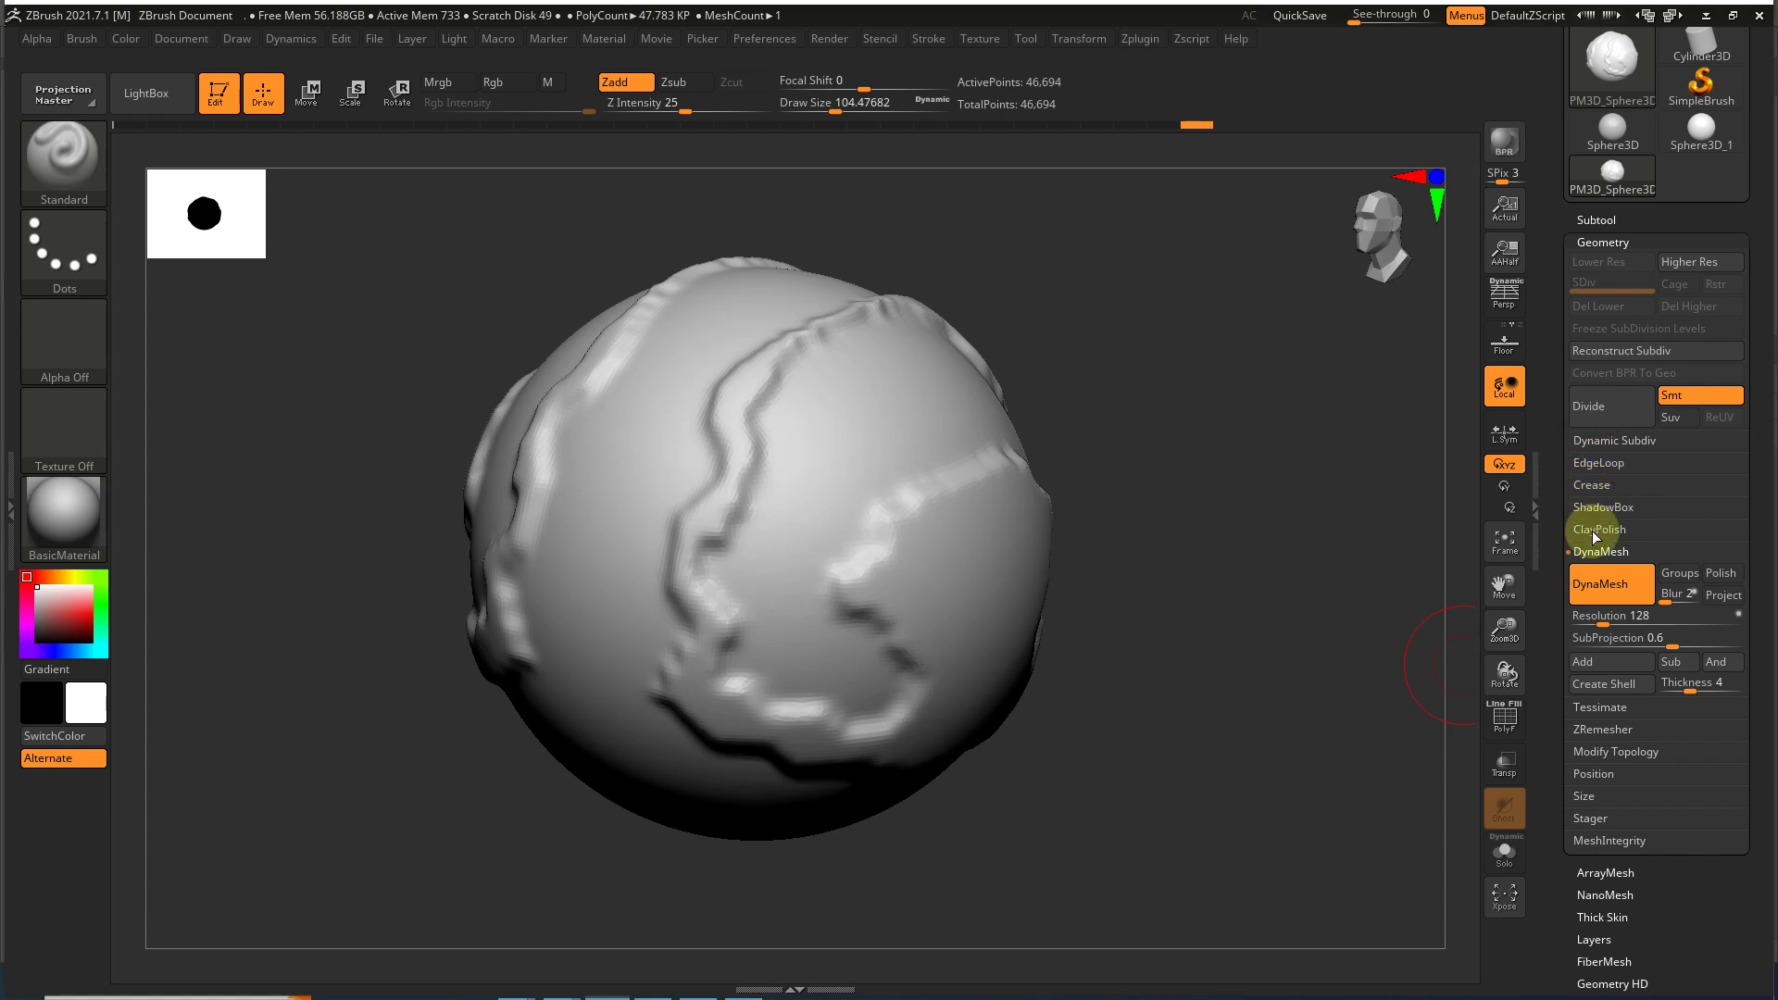
pyautogui.click(1592, 531)
pyautogui.click(1609, 589)
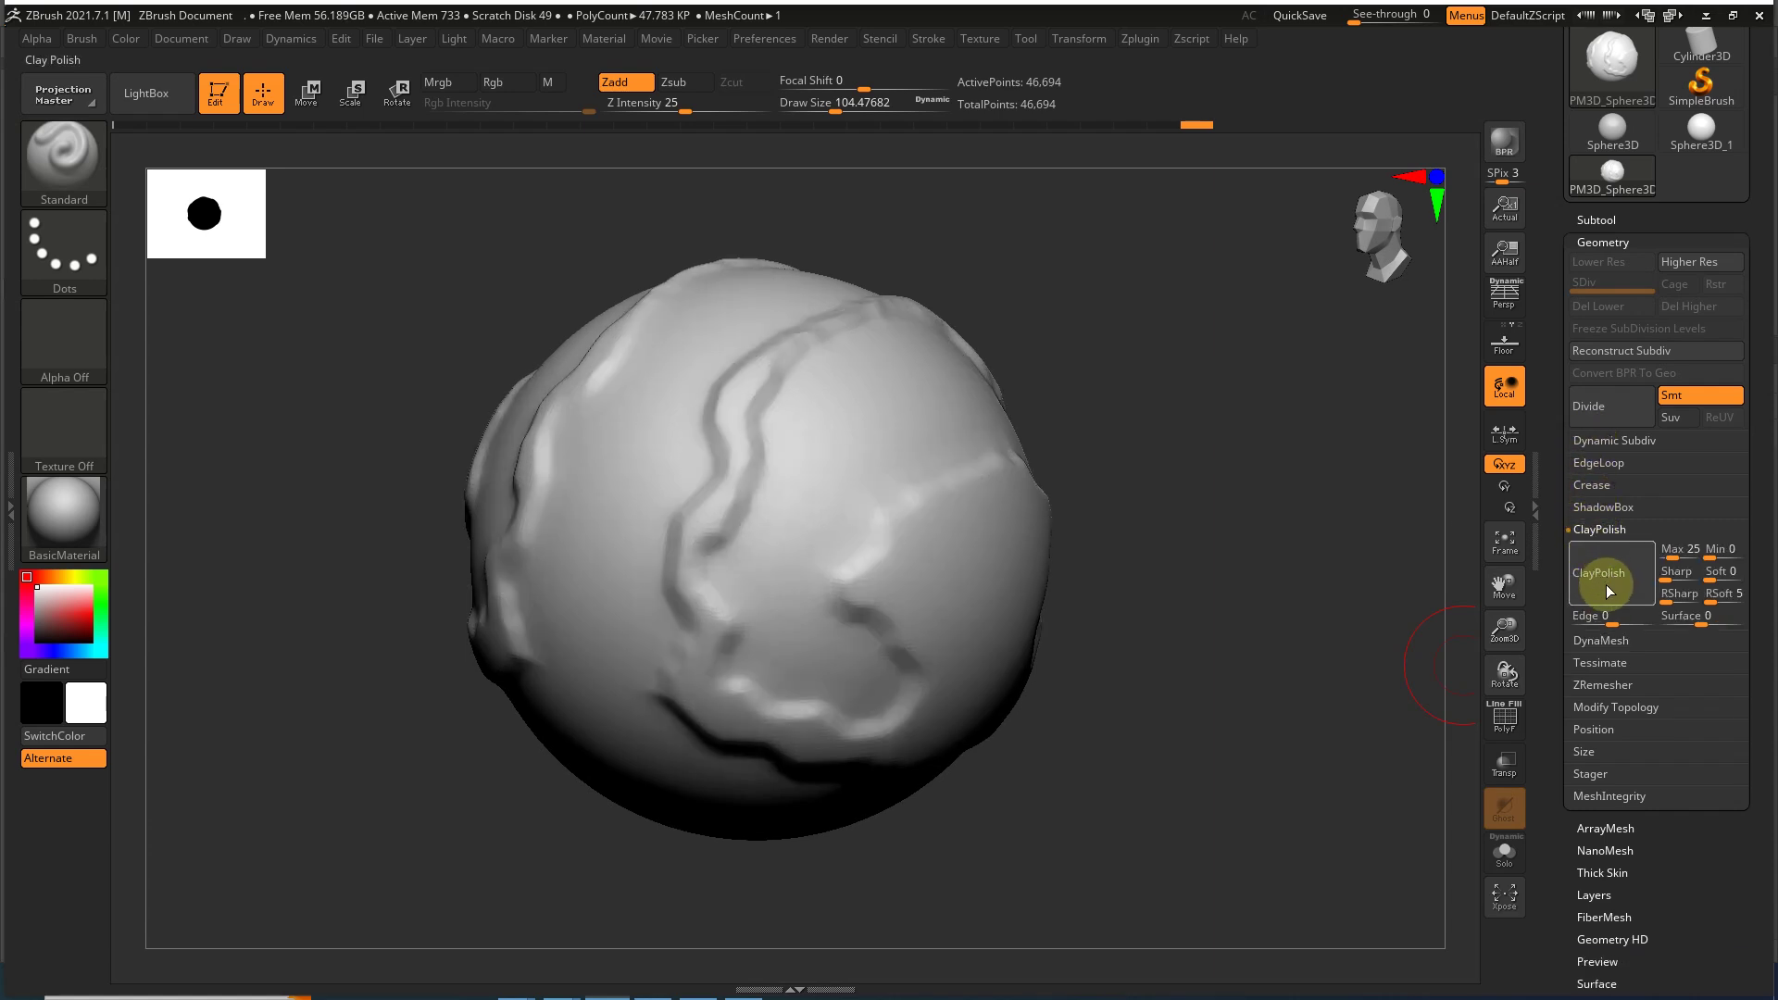
# Step: Examine the polished raised shapes on the sphere from several angles
pyautogui.moveTo(1325, 667); pyautogui.dragTo(1342, 590)
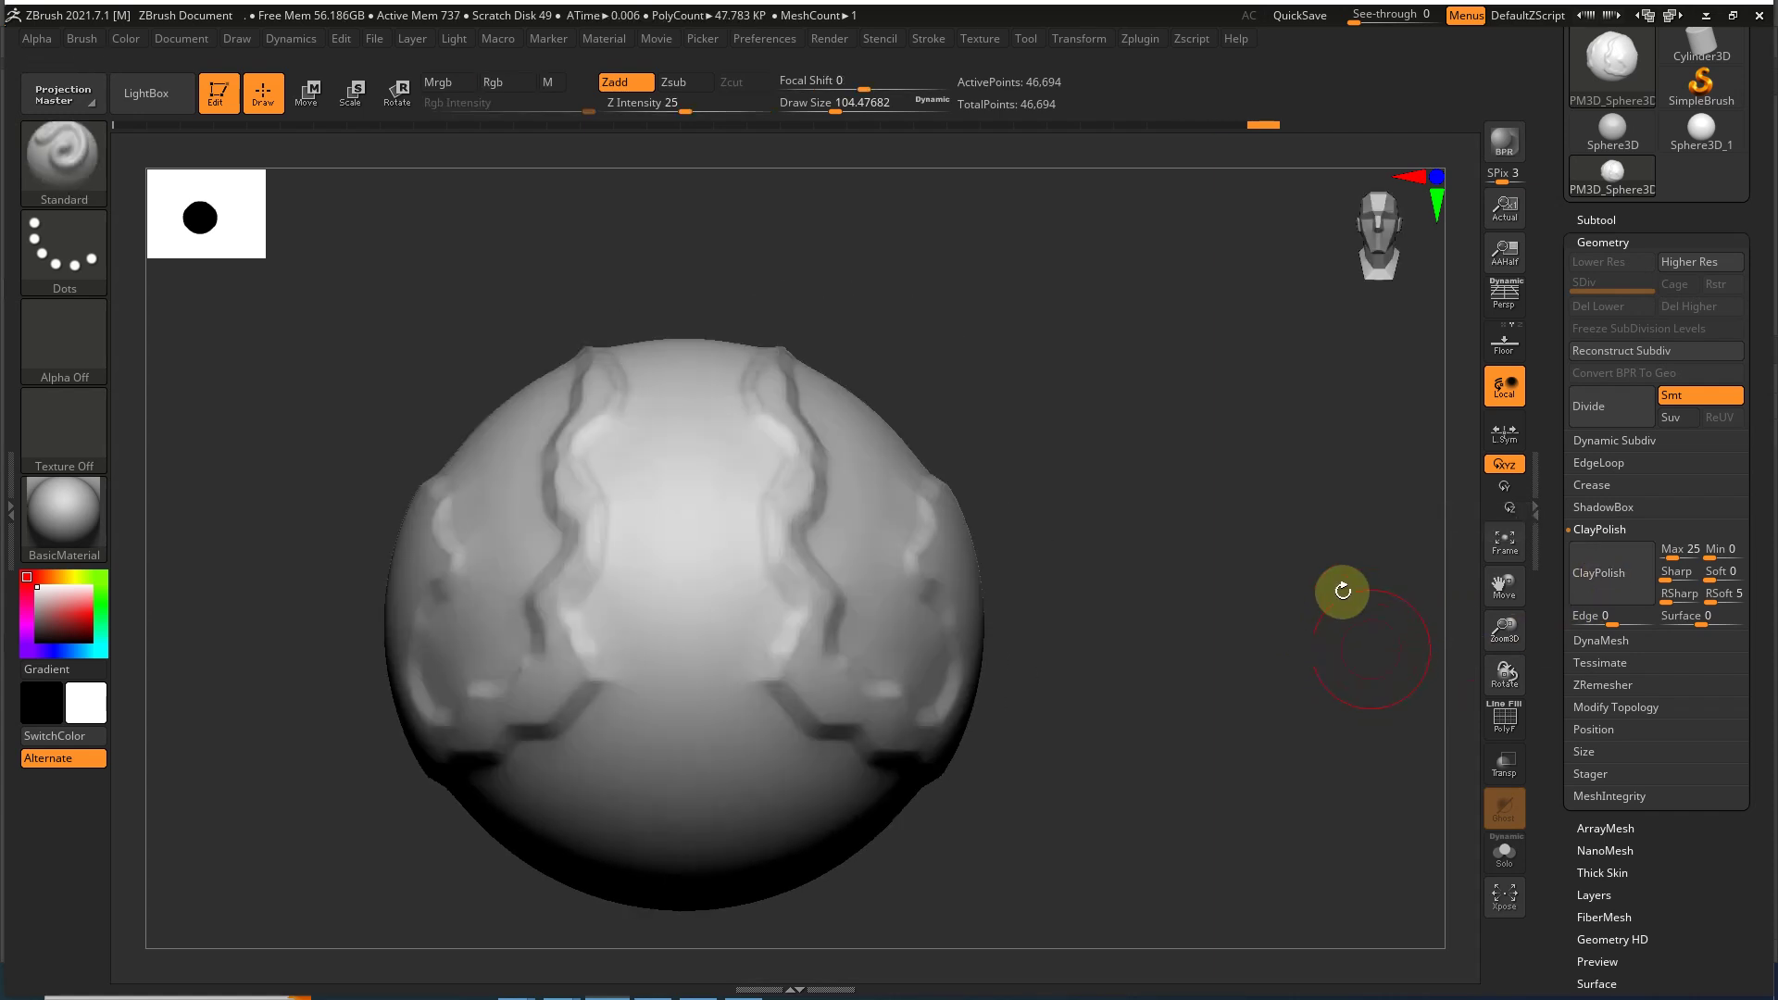
pyautogui.moveTo(1377, 658)
pyautogui.mouseDown()
pyautogui.moveTo(1413, 643)
pyautogui.moveTo(1380, 730)
pyautogui.moveTo(1336, 706)
pyautogui.moveTo(1345, 623)
pyautogui.moveTo(1361, 746)
pyautogui.moveTo(1375, 702)
pyautogui.moveTo(1336, 818)
pyautogui.moveTo(1333, 703)
pyautogui.moveTo(1290, 620)
pyautogui.moveTo(1307, 657)
pyautogui.moveTo(1277, 683)
pyautogui.mouseUp()
pyautogui.press('shift')
pyautogui.hotkey('shift', 'f')
pyautogui.hotkey('shift', 'f')
pyautogui.press('super')
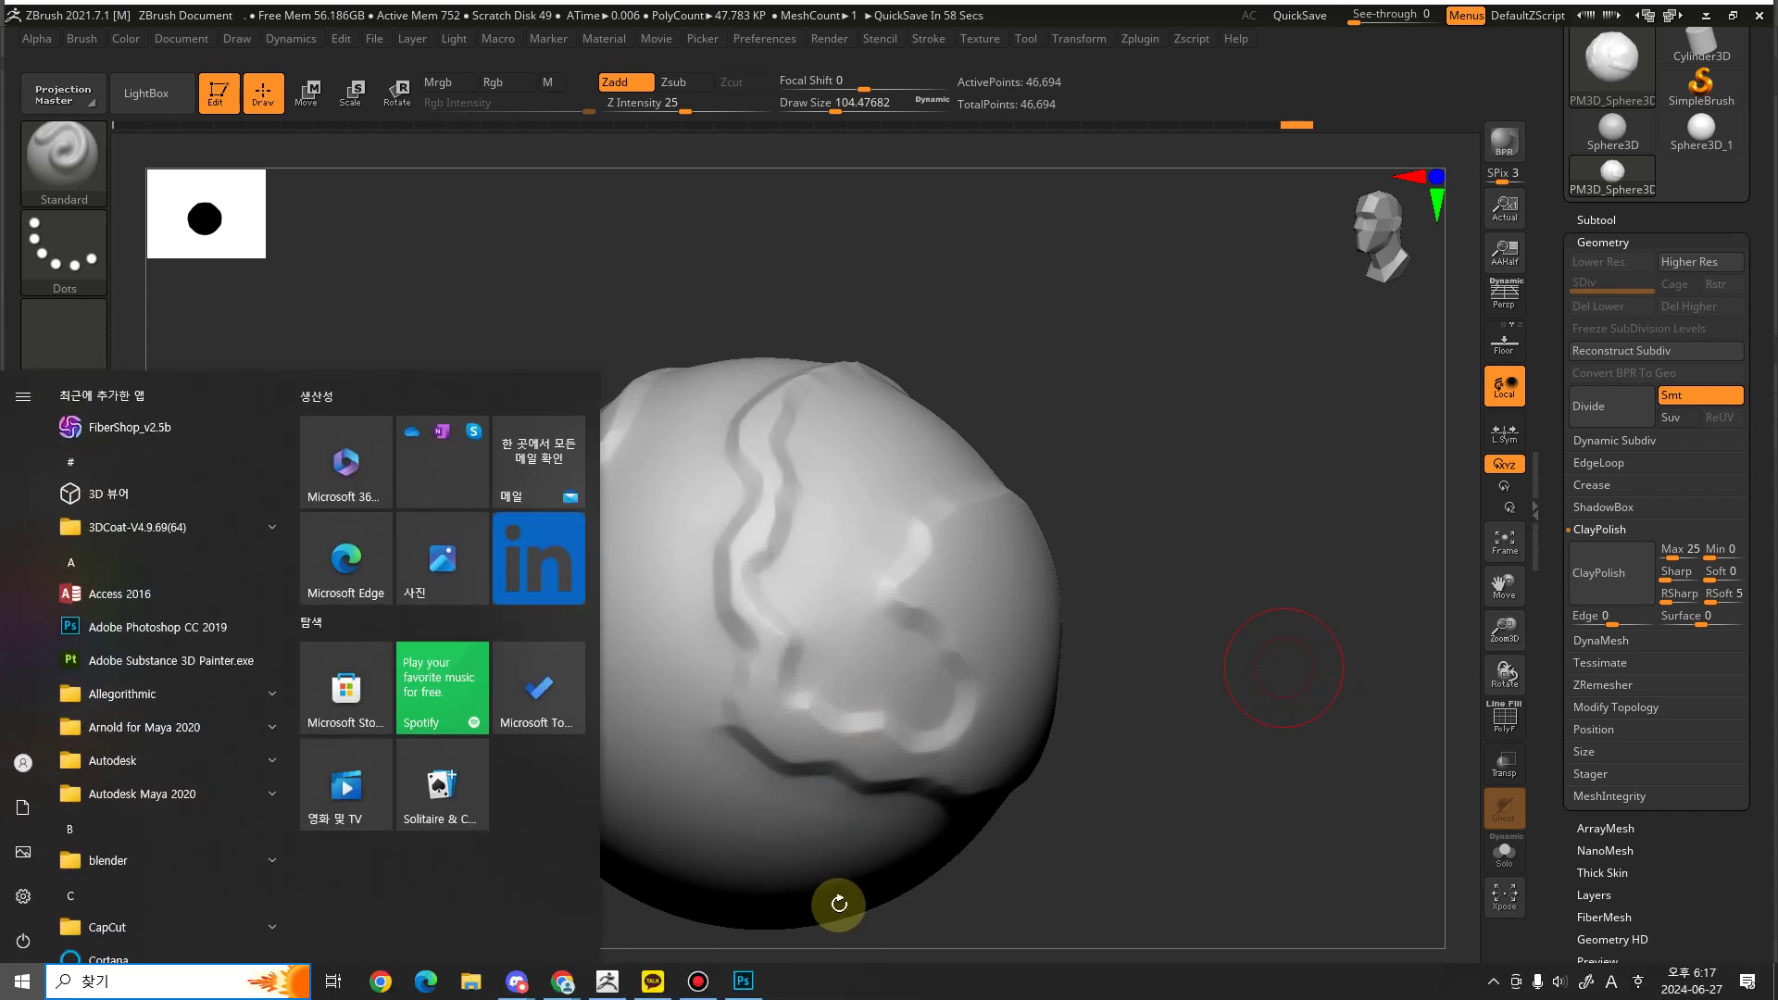
pyautogui.press('super')
pyautogui.moveTo(1139, 809)
pyautogui.mouseDown()
pyautogui.moveTo(1177, 675)
pyautogui.moveTo(1170, 734)
pyautogui.moveTo(1170, 718)
pyautogui.moveTo(1131, 778)
pyautogui.mouseUp()
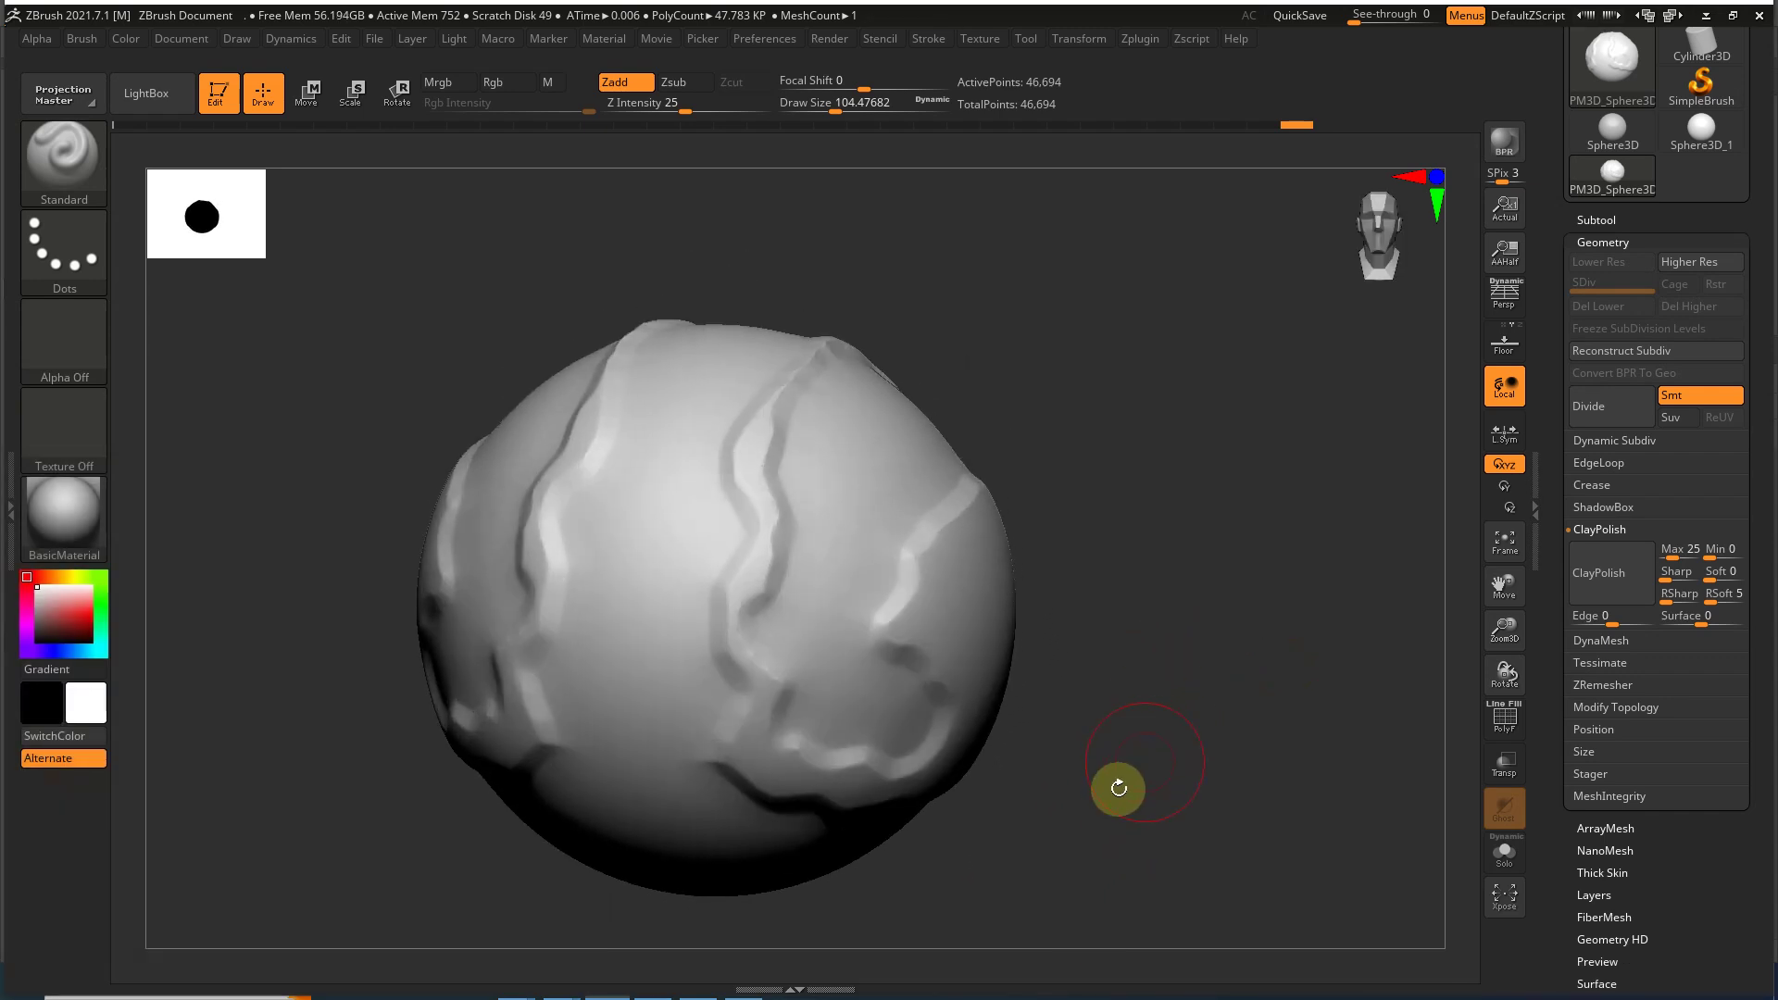
pyautogui.moveTo(1056, 852); pyautogui.dragTo(1043, 847)
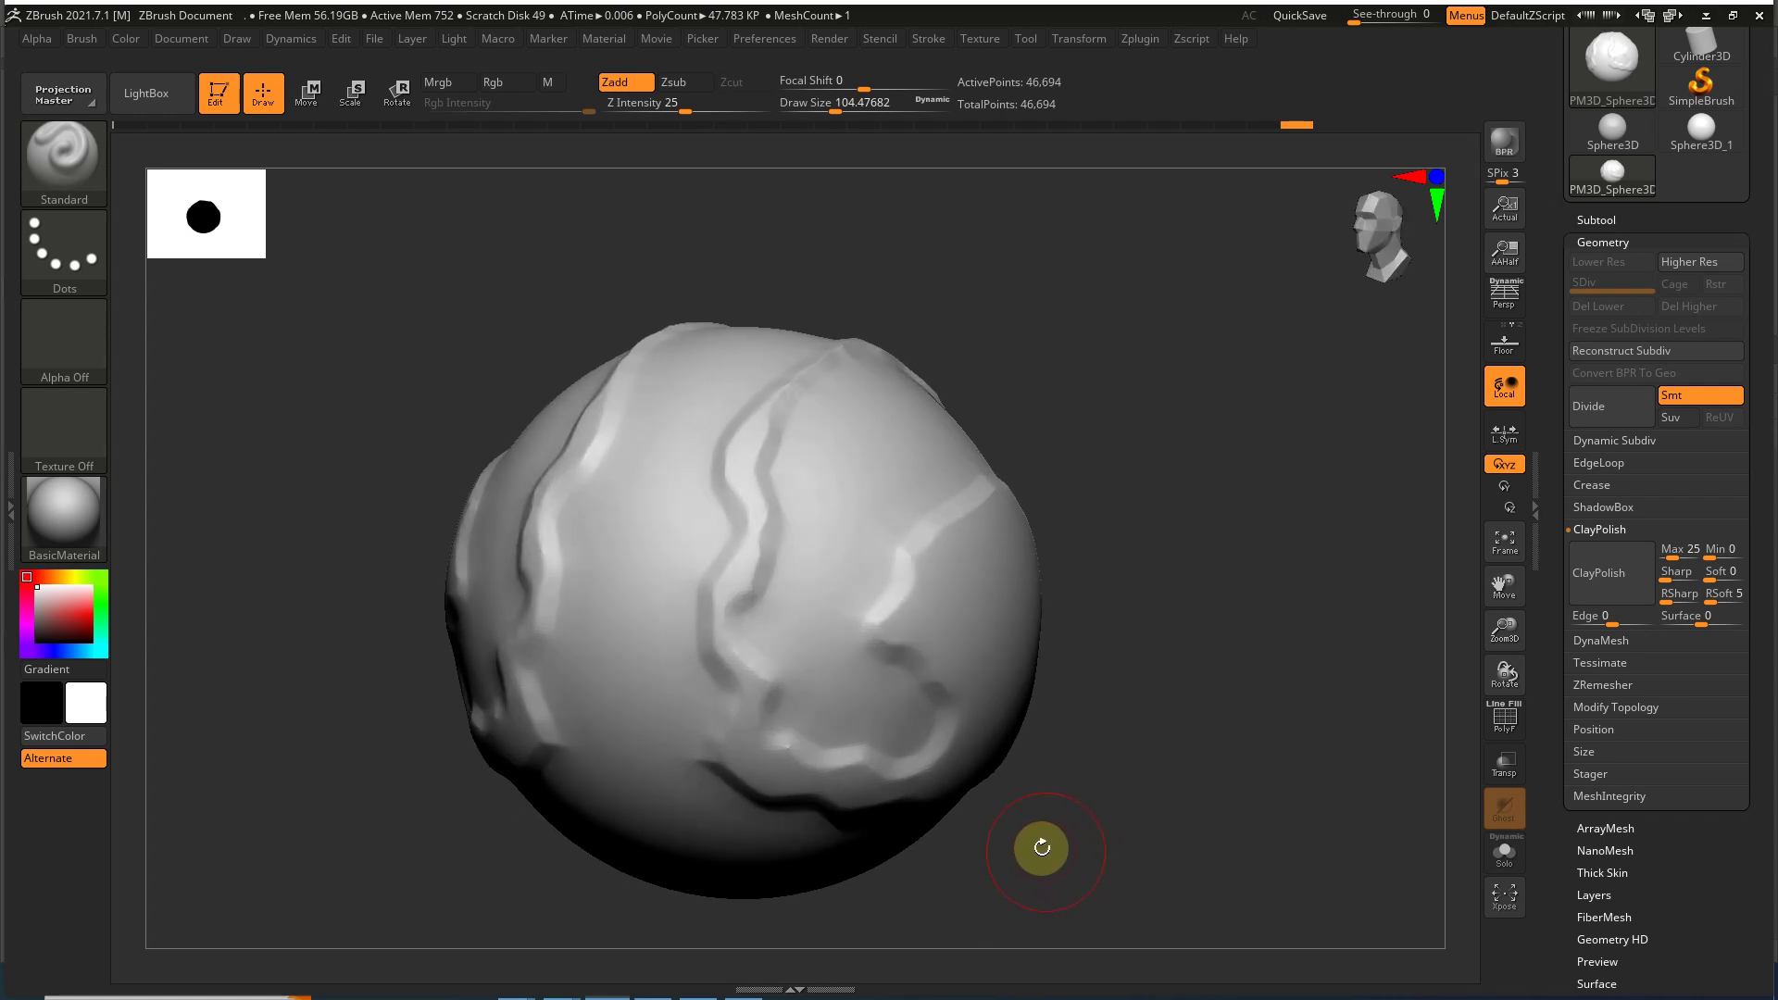
pyautogui.moveTo(1079, 836); pyautogui.dragTo(1126, 797)
# Step: Undo the polishing, smoothing, DynaMesh, inflation and lasso mask back to the plain unmasked sphere
pyautogui.hotkey('ctrl', 'z')
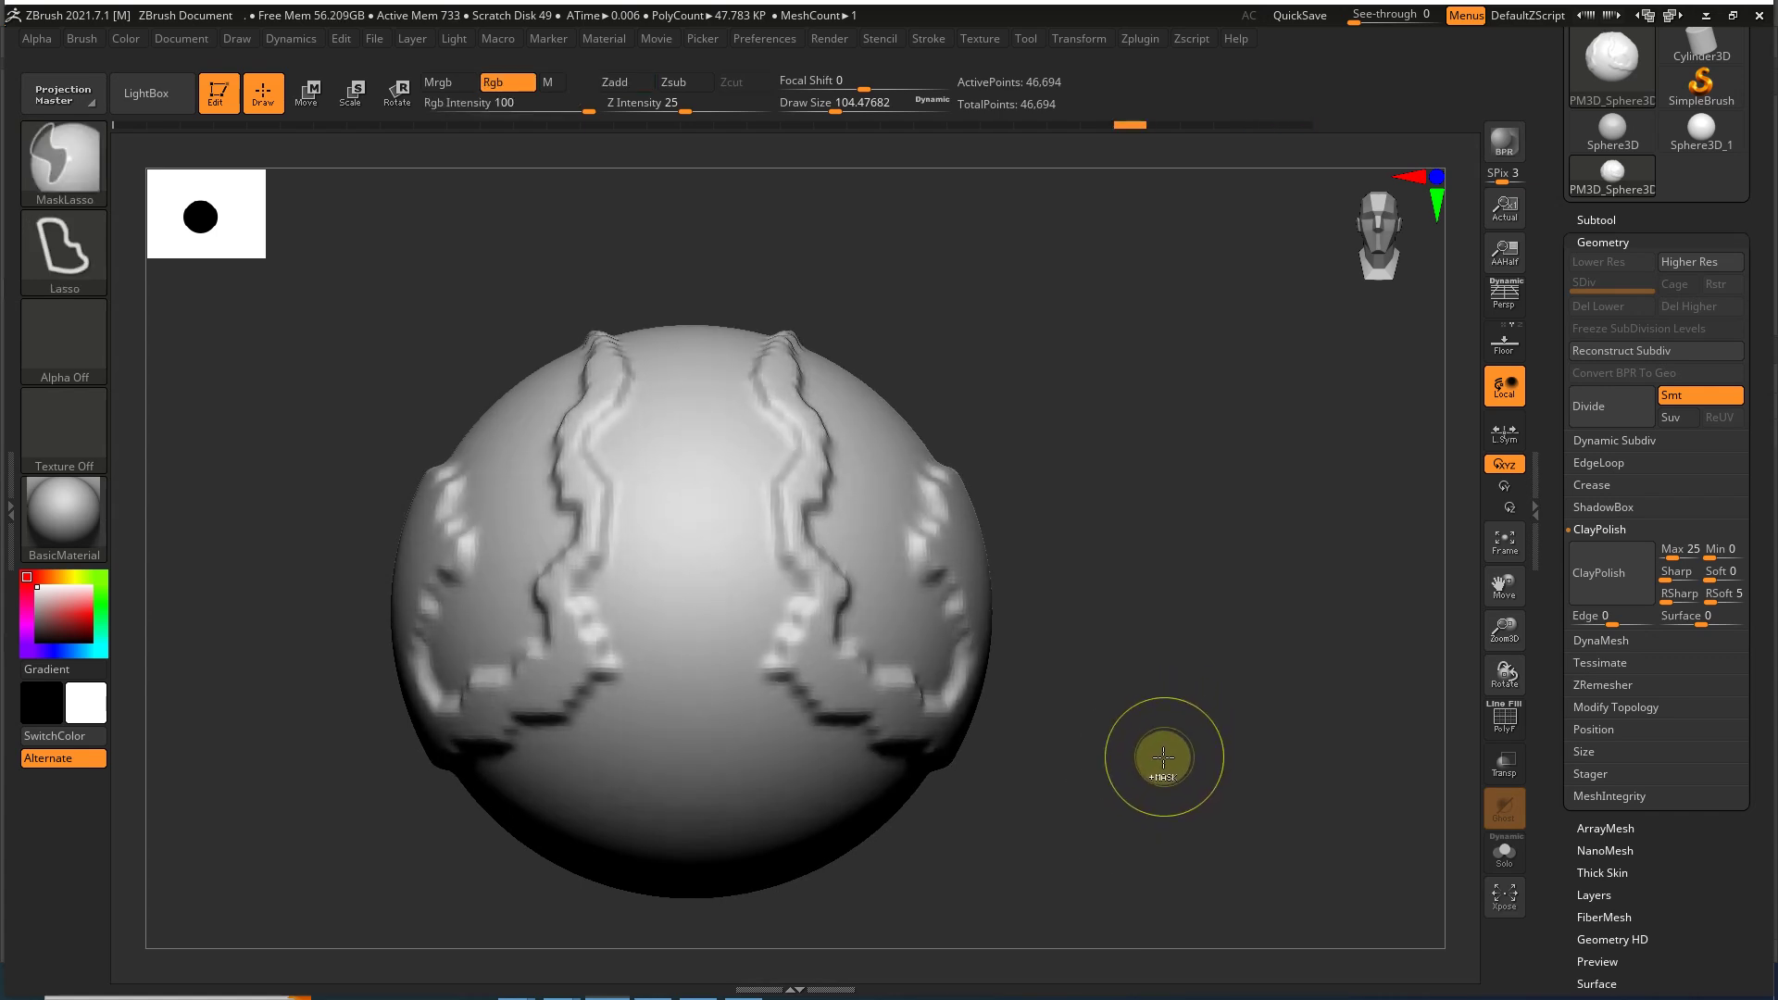
pyautogui.hotkey('ctrl', 'z')
pyautogui.hotkey('ctrl', 'z')
pyautogui.hotkey('ctrl', 'z')
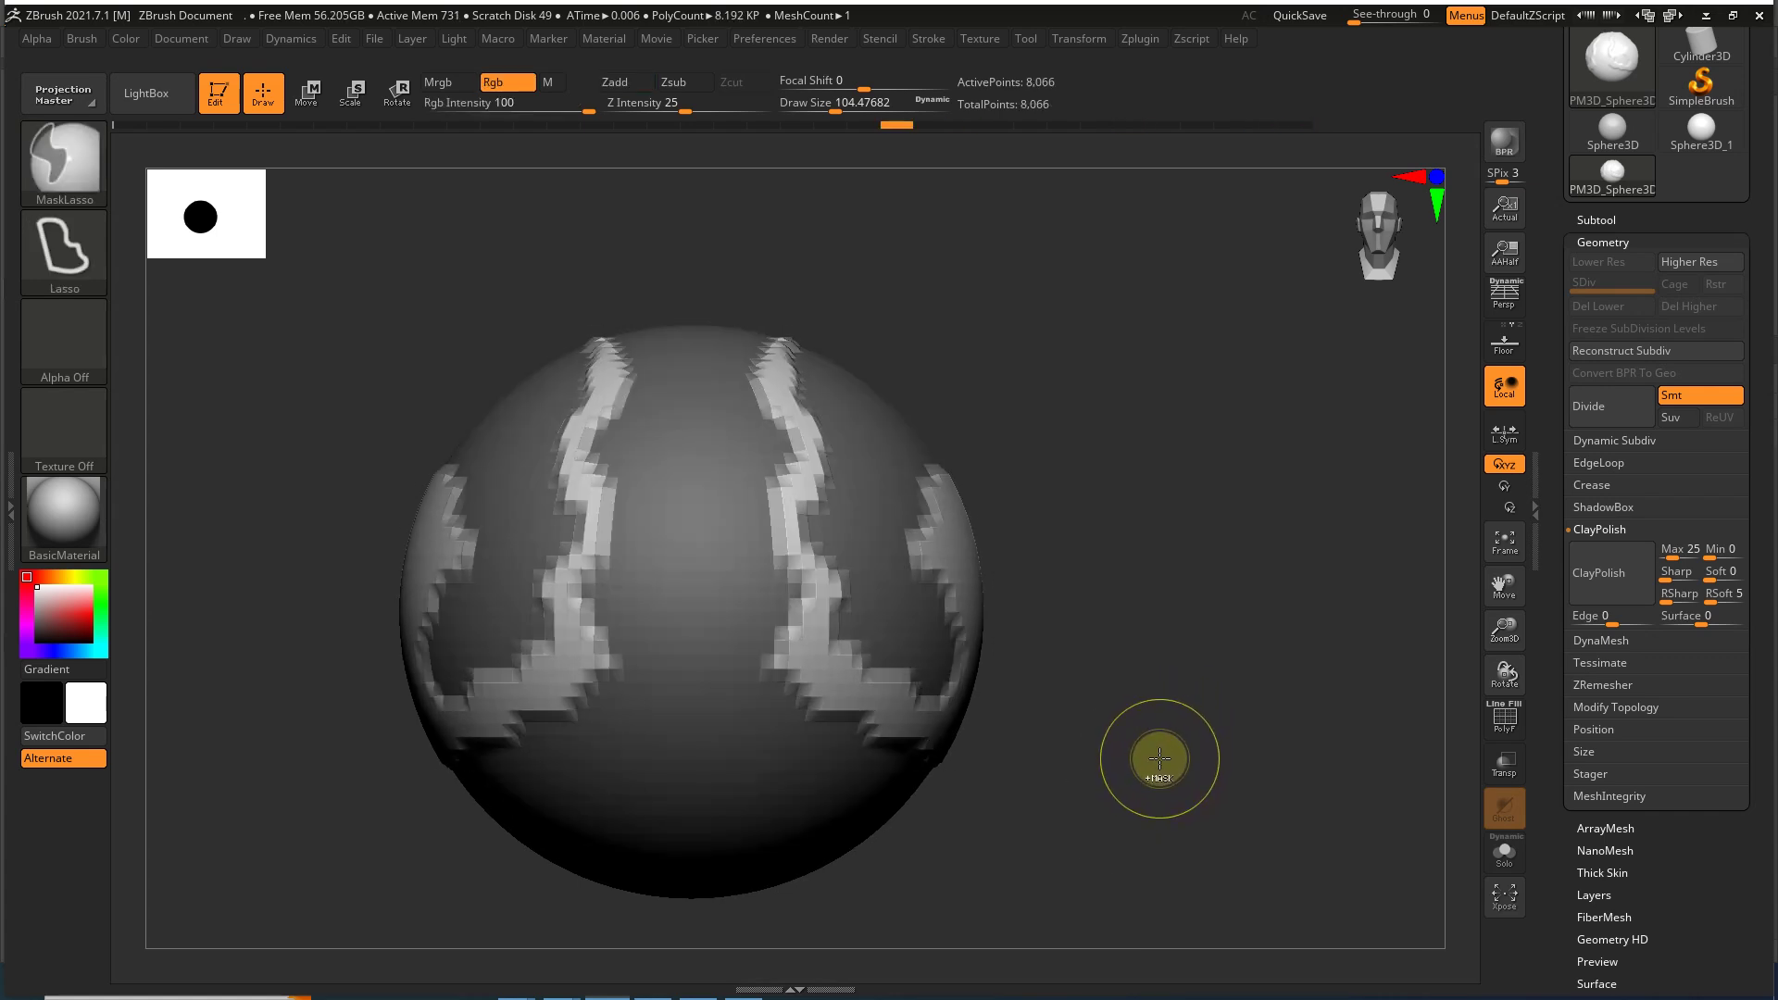
pyautogui.hotkey('ctrl', 'z')
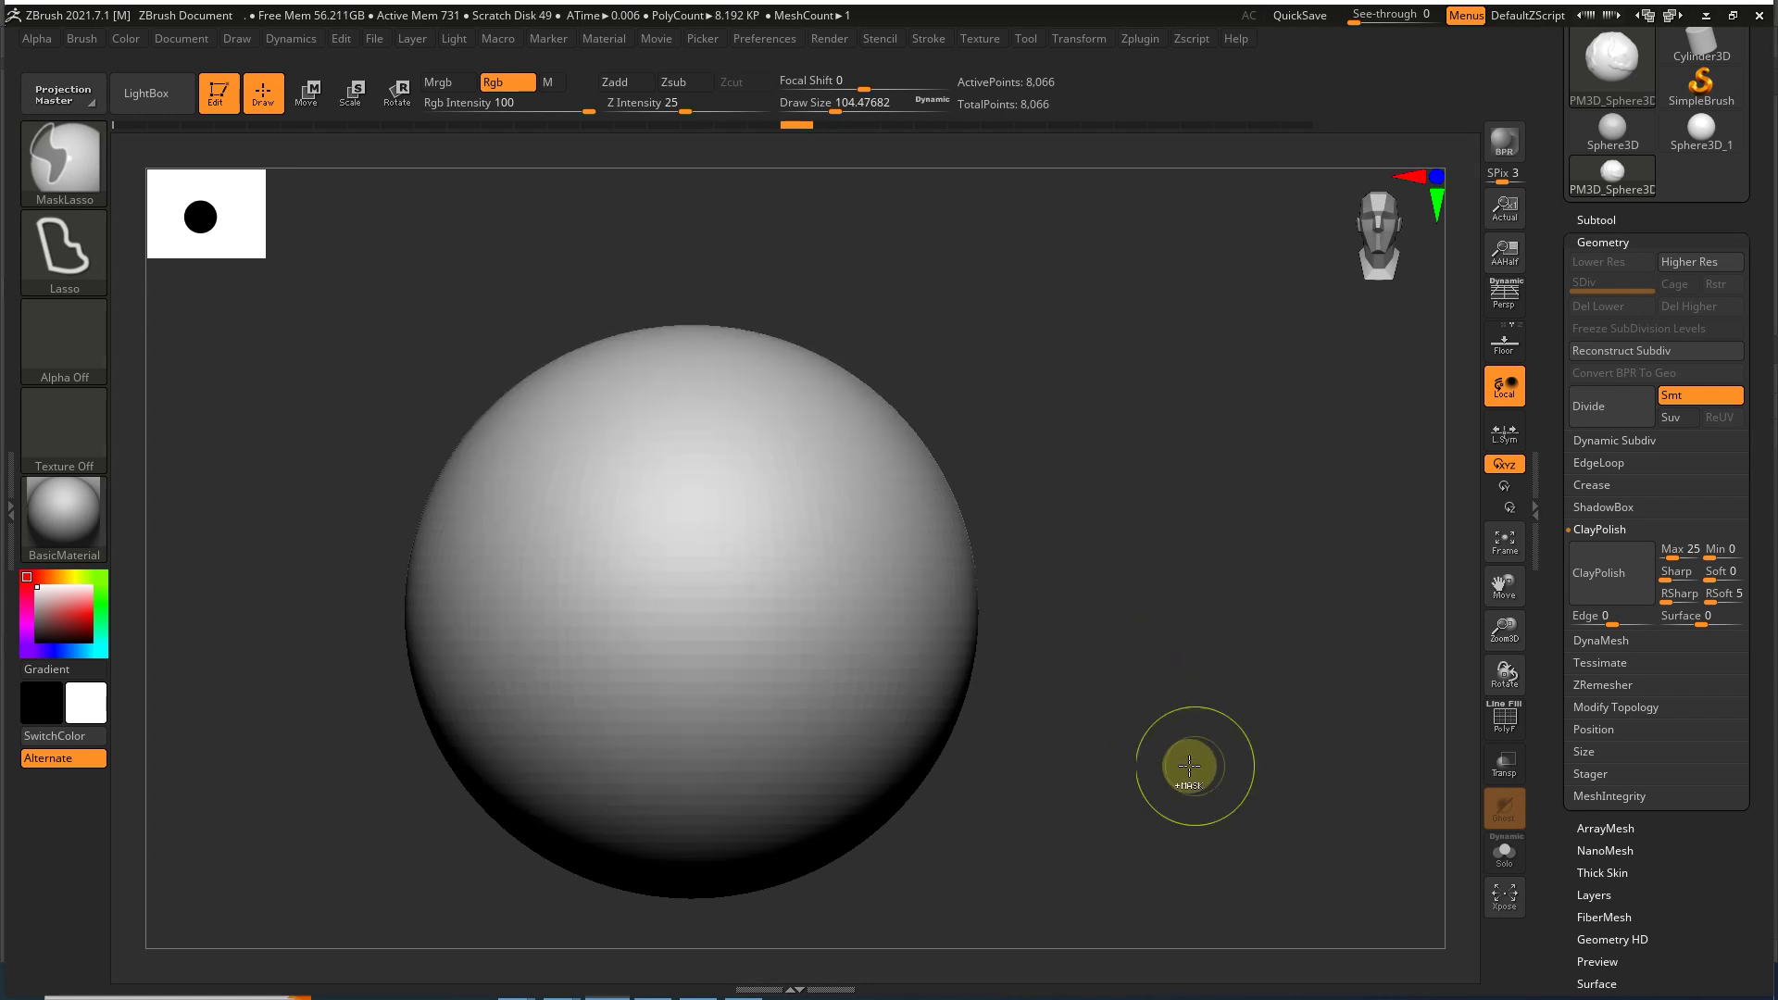
pyautogui.hotkey('ctrl', 'z')
pyautogui.hotkey('ctrl', 'z')
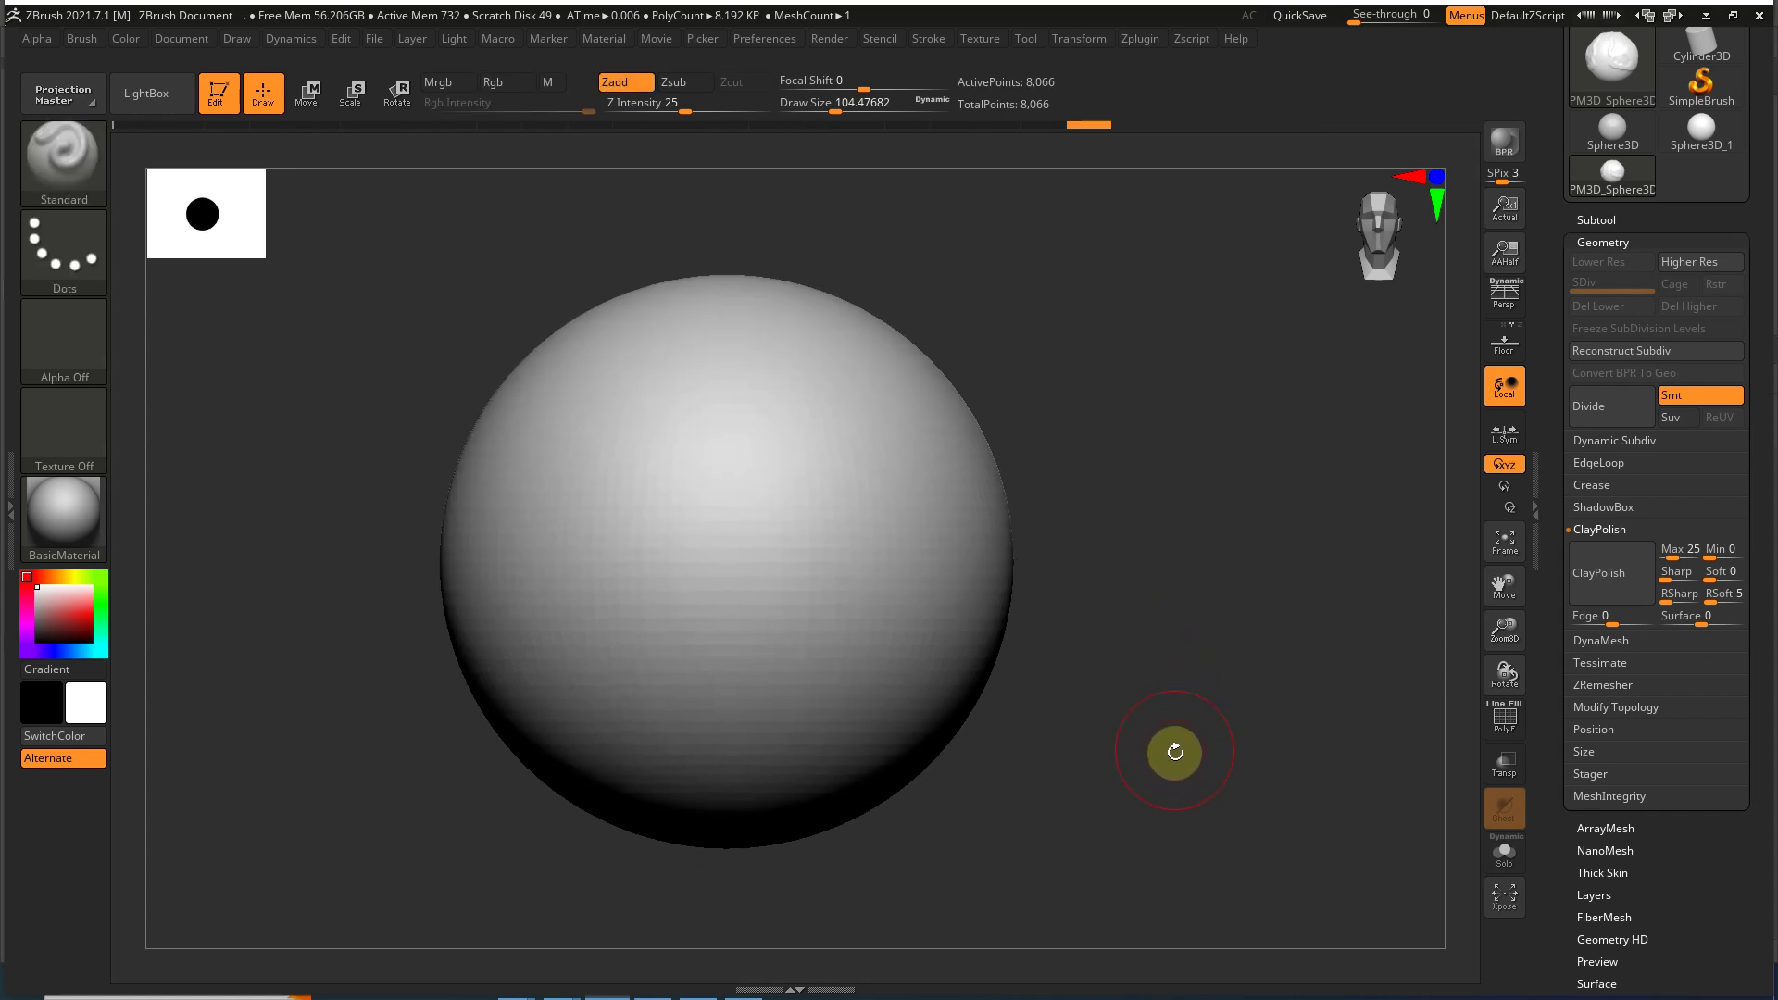
# Step: Switch to Photoshop and review the handwritten masking notes up to their title
pyautogui.press('super')
pyautogui.click(743, 980)
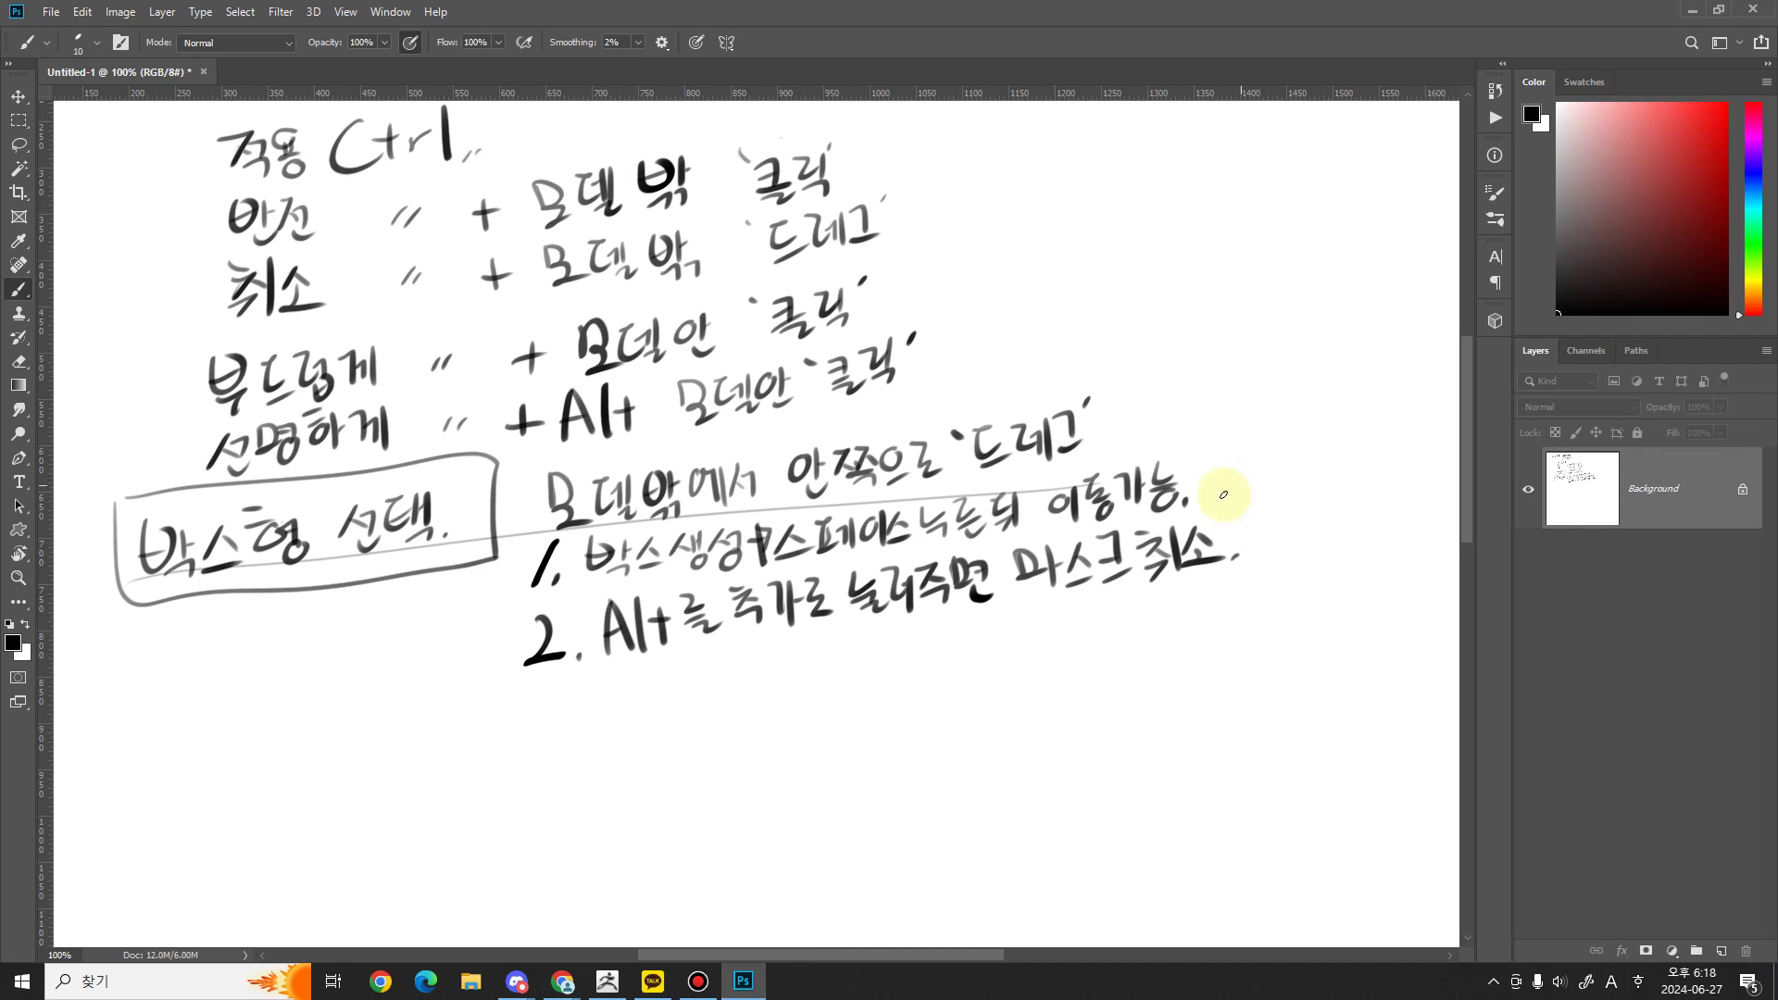
pyautogui.moveTo(1247, 407); pyautogui.dragTo(1258, 603)
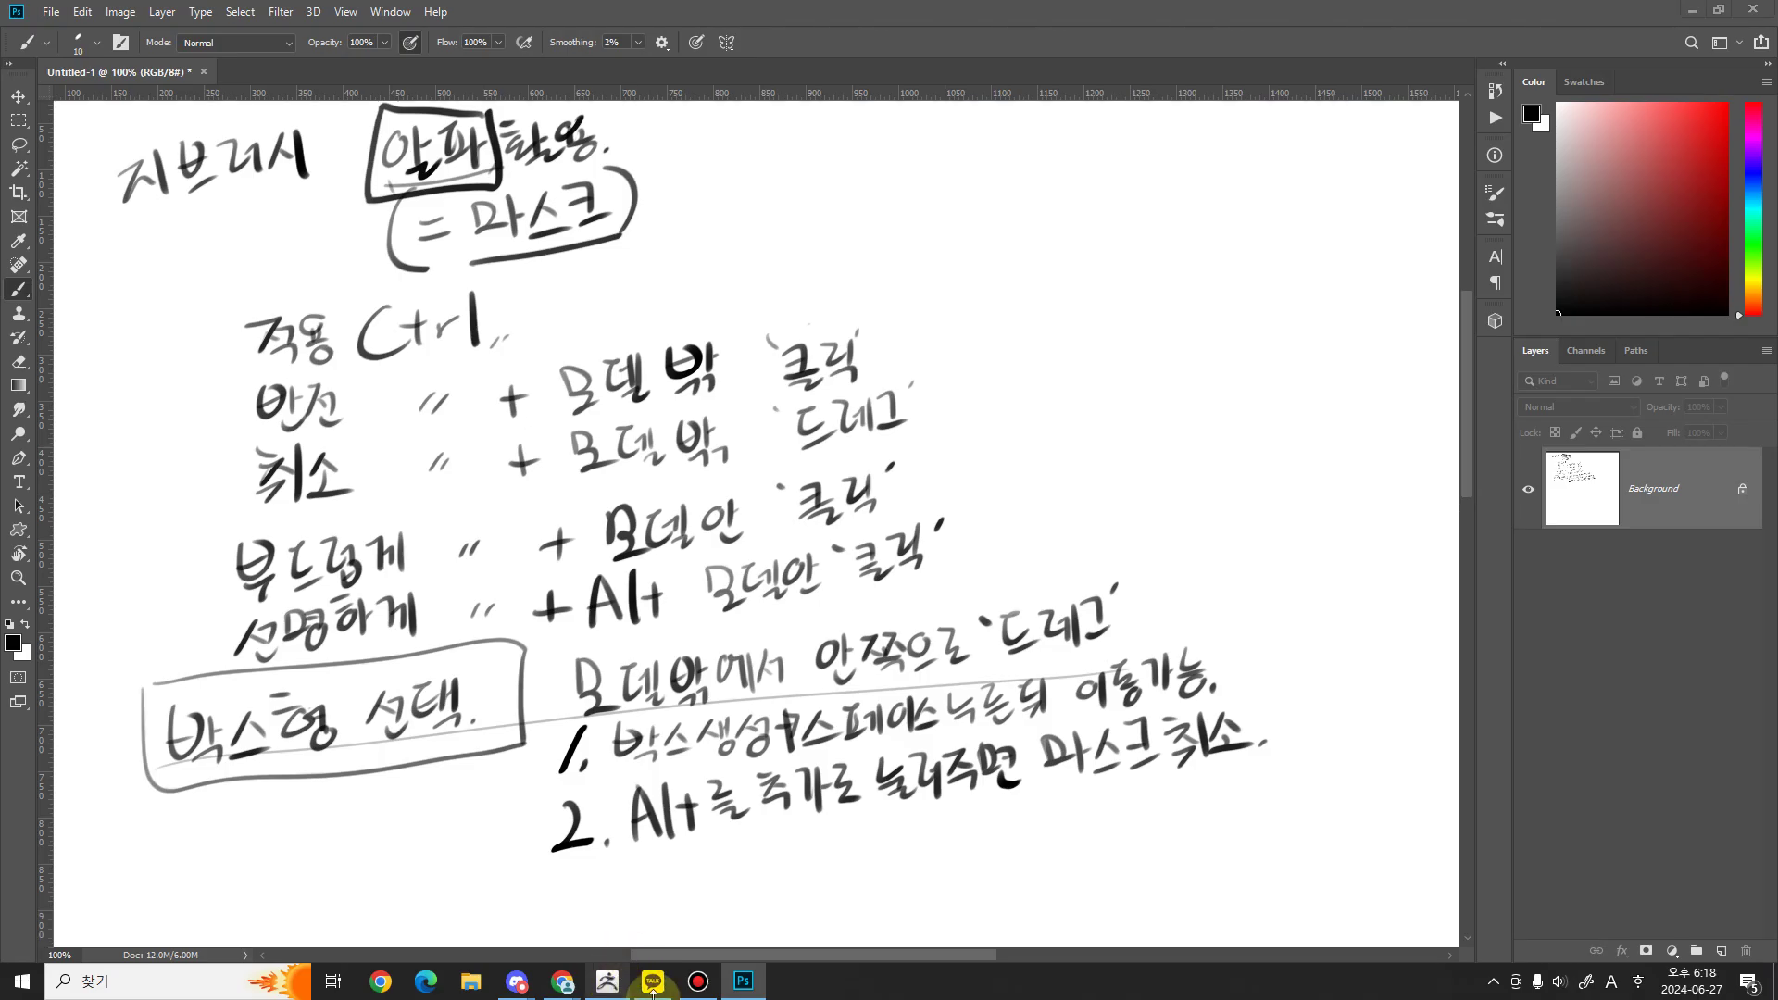
# Step: Switch back to ZBrush and change the masking brush from MaskLasso to MaskRect
pyautogui.click(620, 988)
pyautogui.moveTo(1155, 649)
pyautogui.keyDown('alt'); pyautogui.mouseDown()
pyautogui.moveTo(1157, 670)
pyautogui.moveTo(1159, 643)
pyautogui.mouseUp(); pyautogui.keyUp('alt')
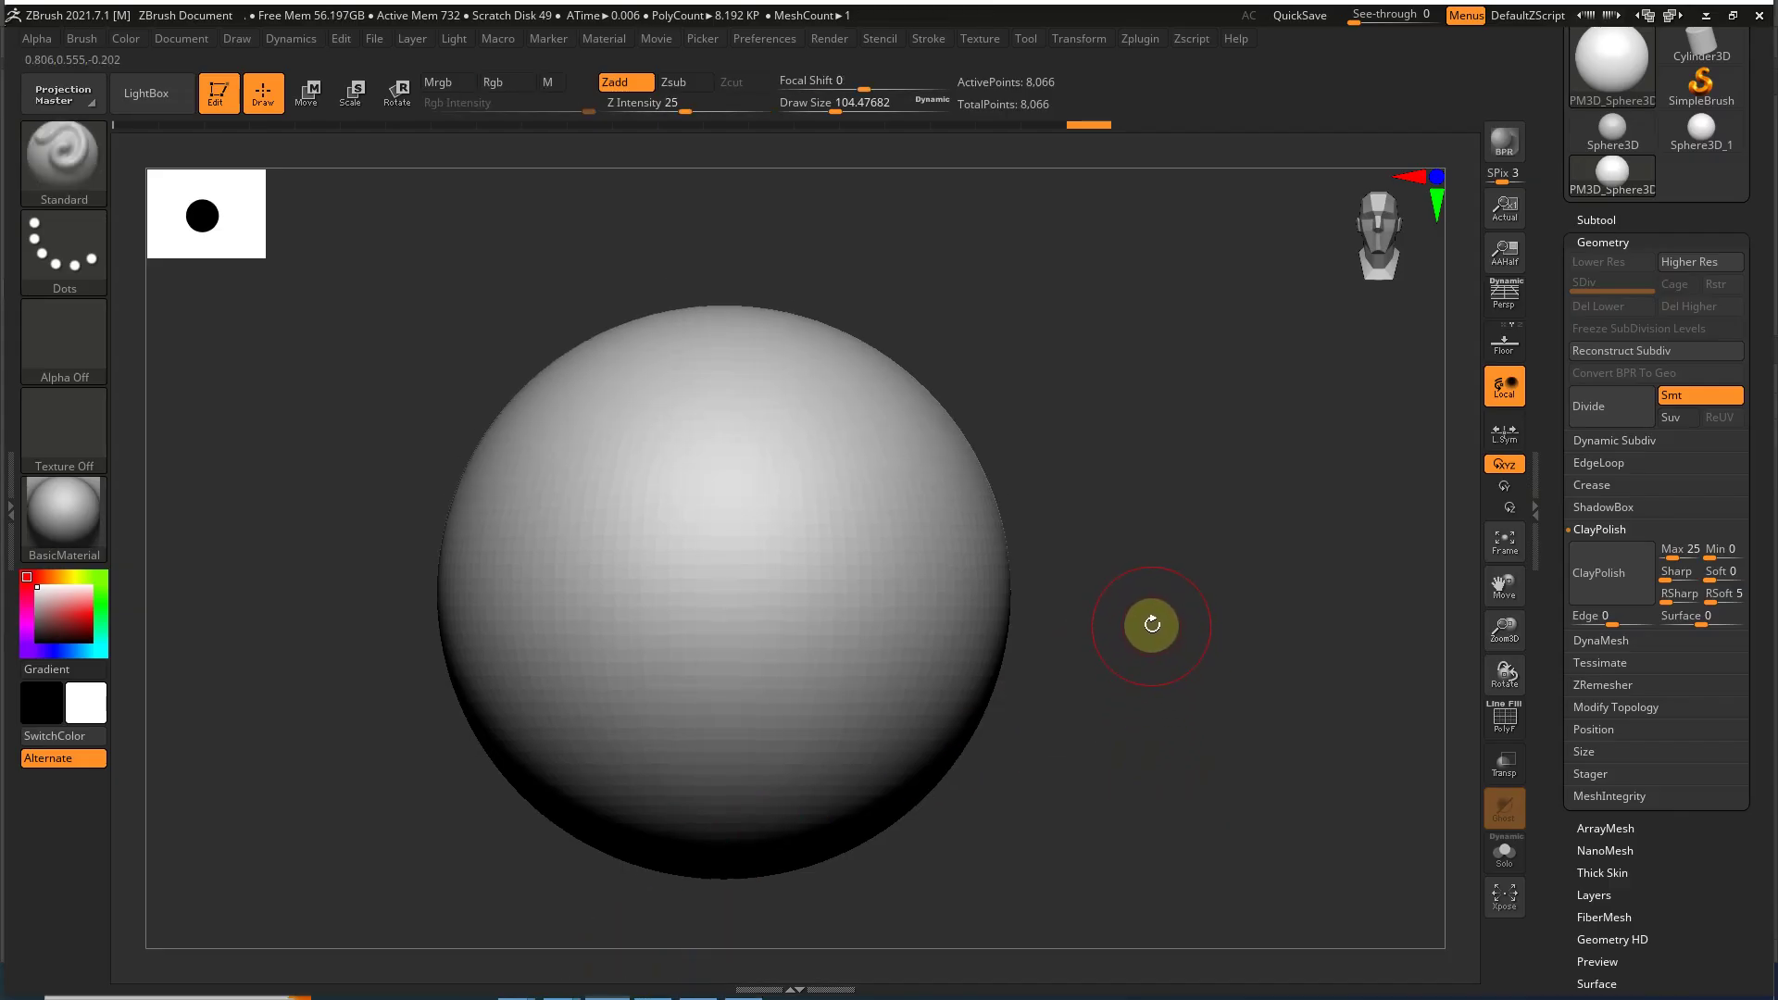
pyautogui.press('ctrl')
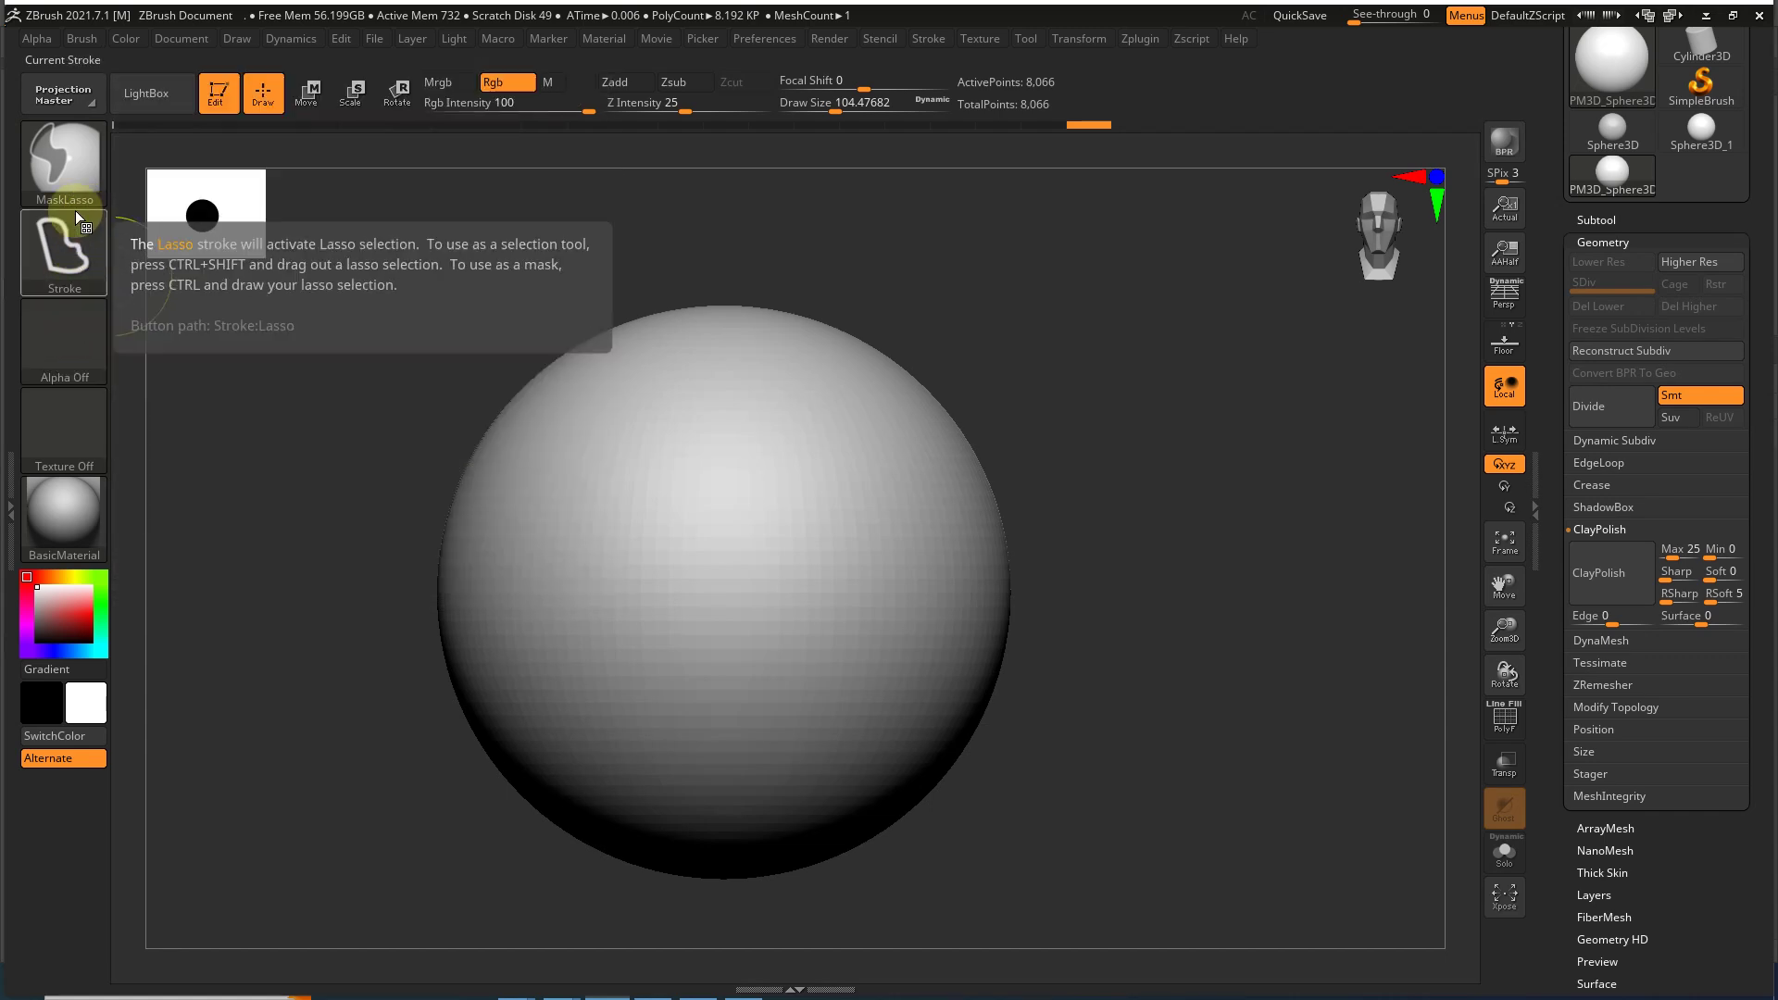
pyautogui.click(74, 170)
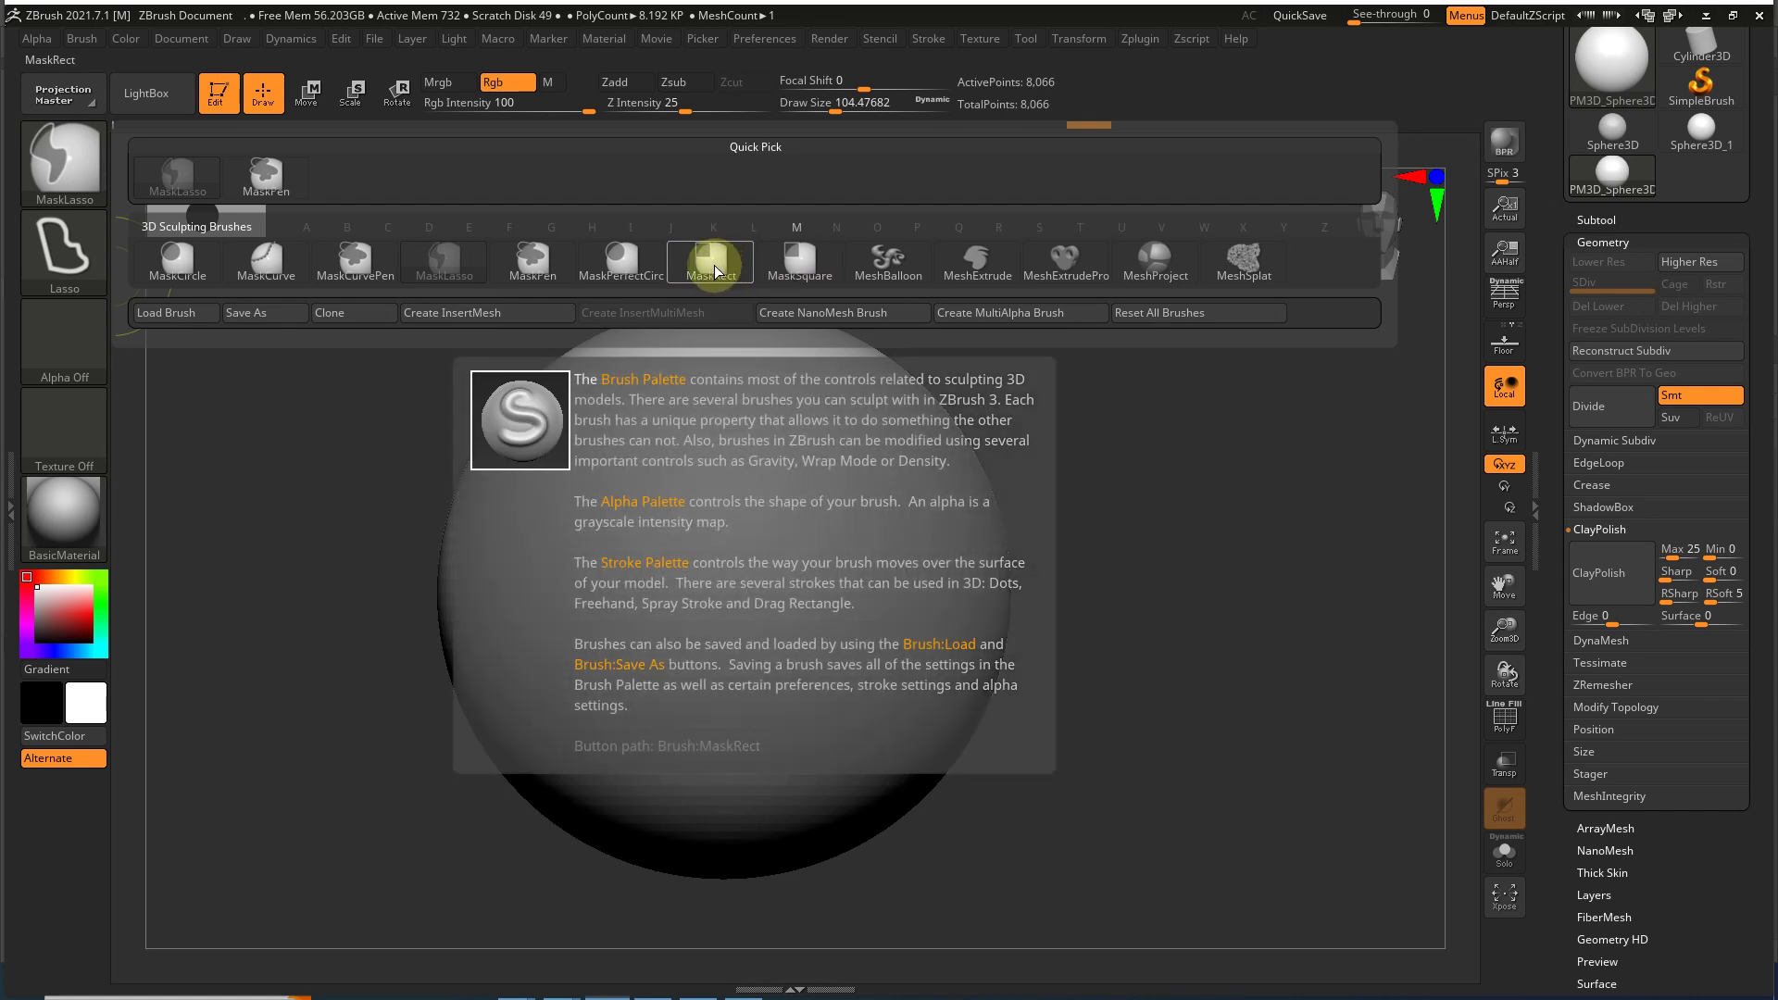
pyautogui.keyDown('ctrl'); pyautogui.click(714, 265); pyautogui.keyUp('ctrl')
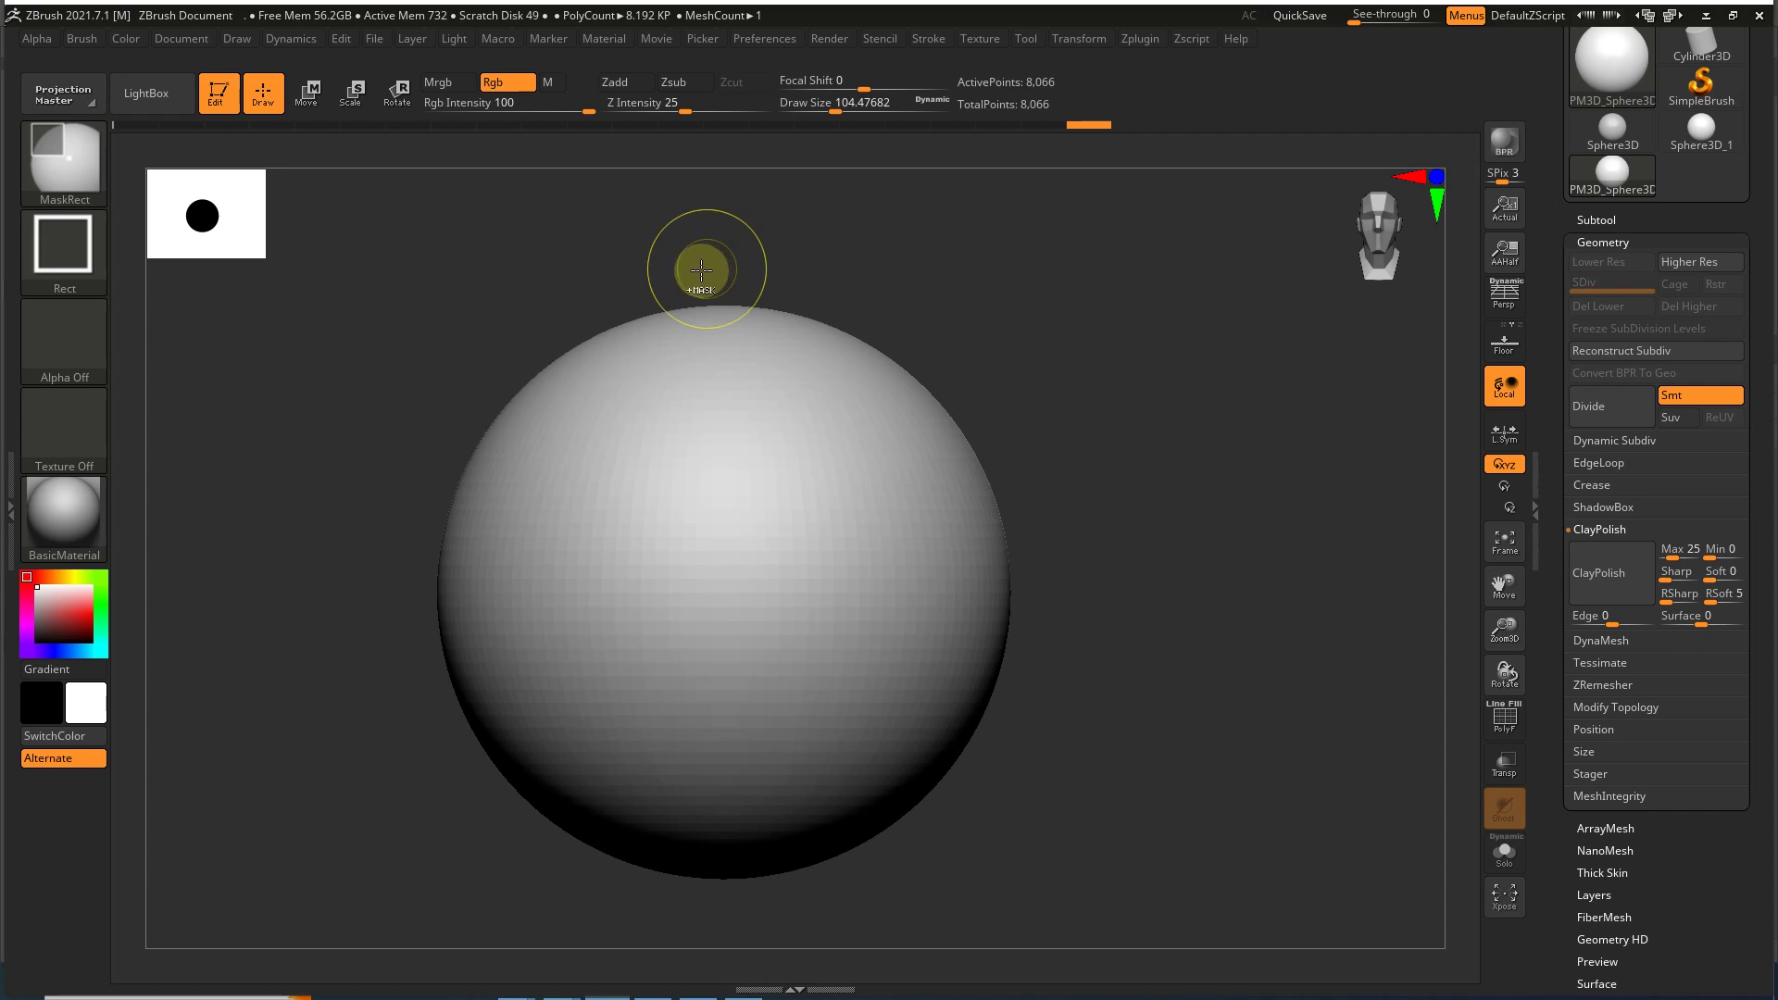
# Step: Change the masking brush to MaskPen, box-mask the sphere's upper sides from outside the model, and remove that mask
pyautogui.keyDown('ctrl'); pyautogui.click(90, 176); pyautogui.keyUp('ctrl')
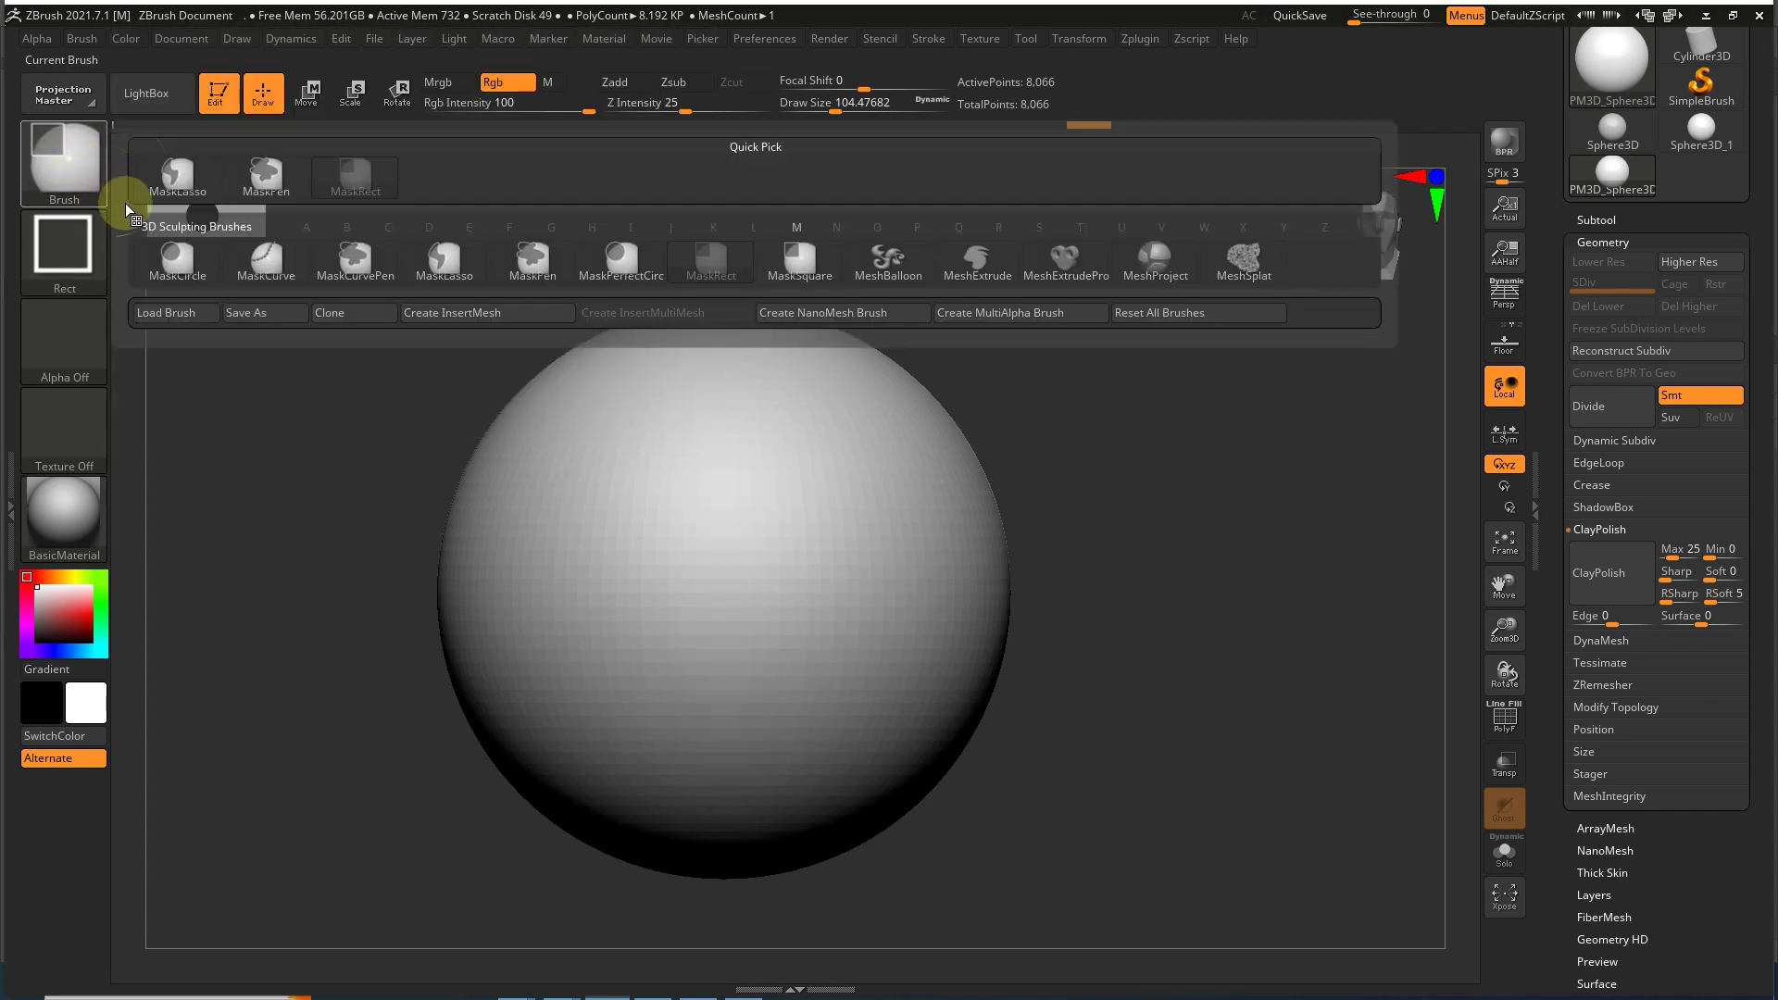
pyautogui.click(288, 185)
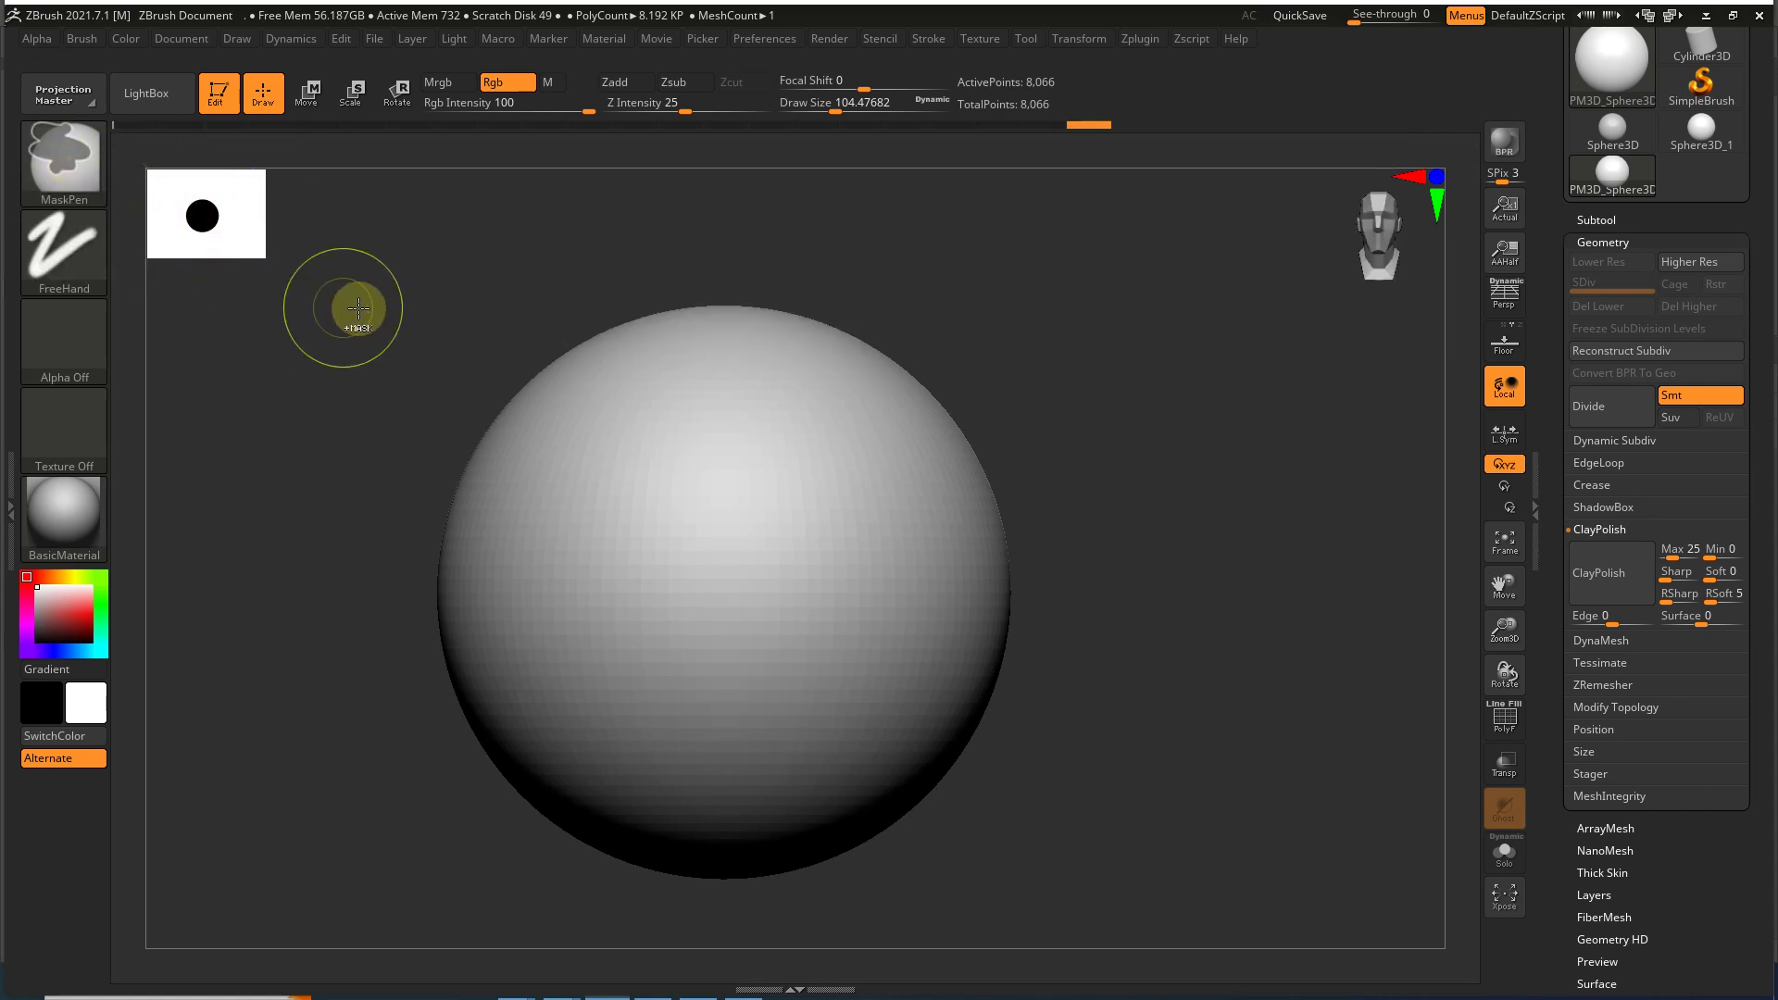
pyautogui.keyDown('ctrl'); pyautogui.moveTo(1063, 309); pyautogui.dragTo(811, 448); pyautogui.keyUp('ctrl')
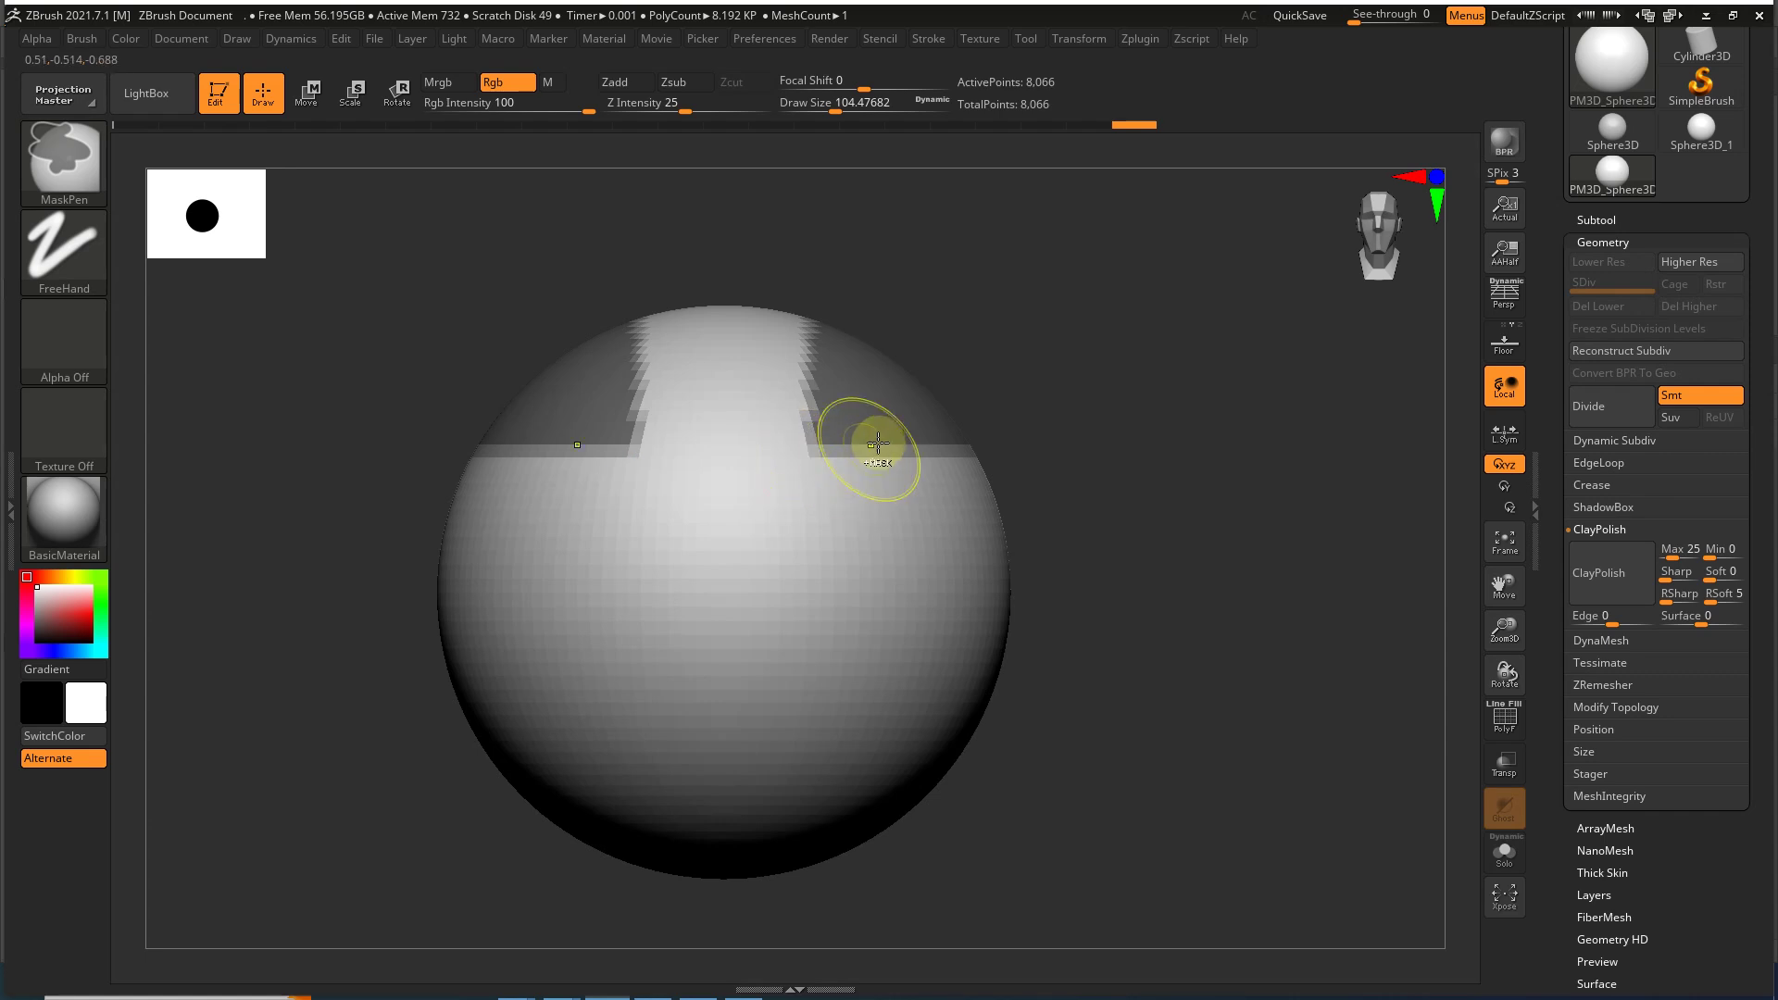
pyautogui.keyDown('ctrl'); pyautogui.click(369, 357); pyautogui.keyUp('ctrl')
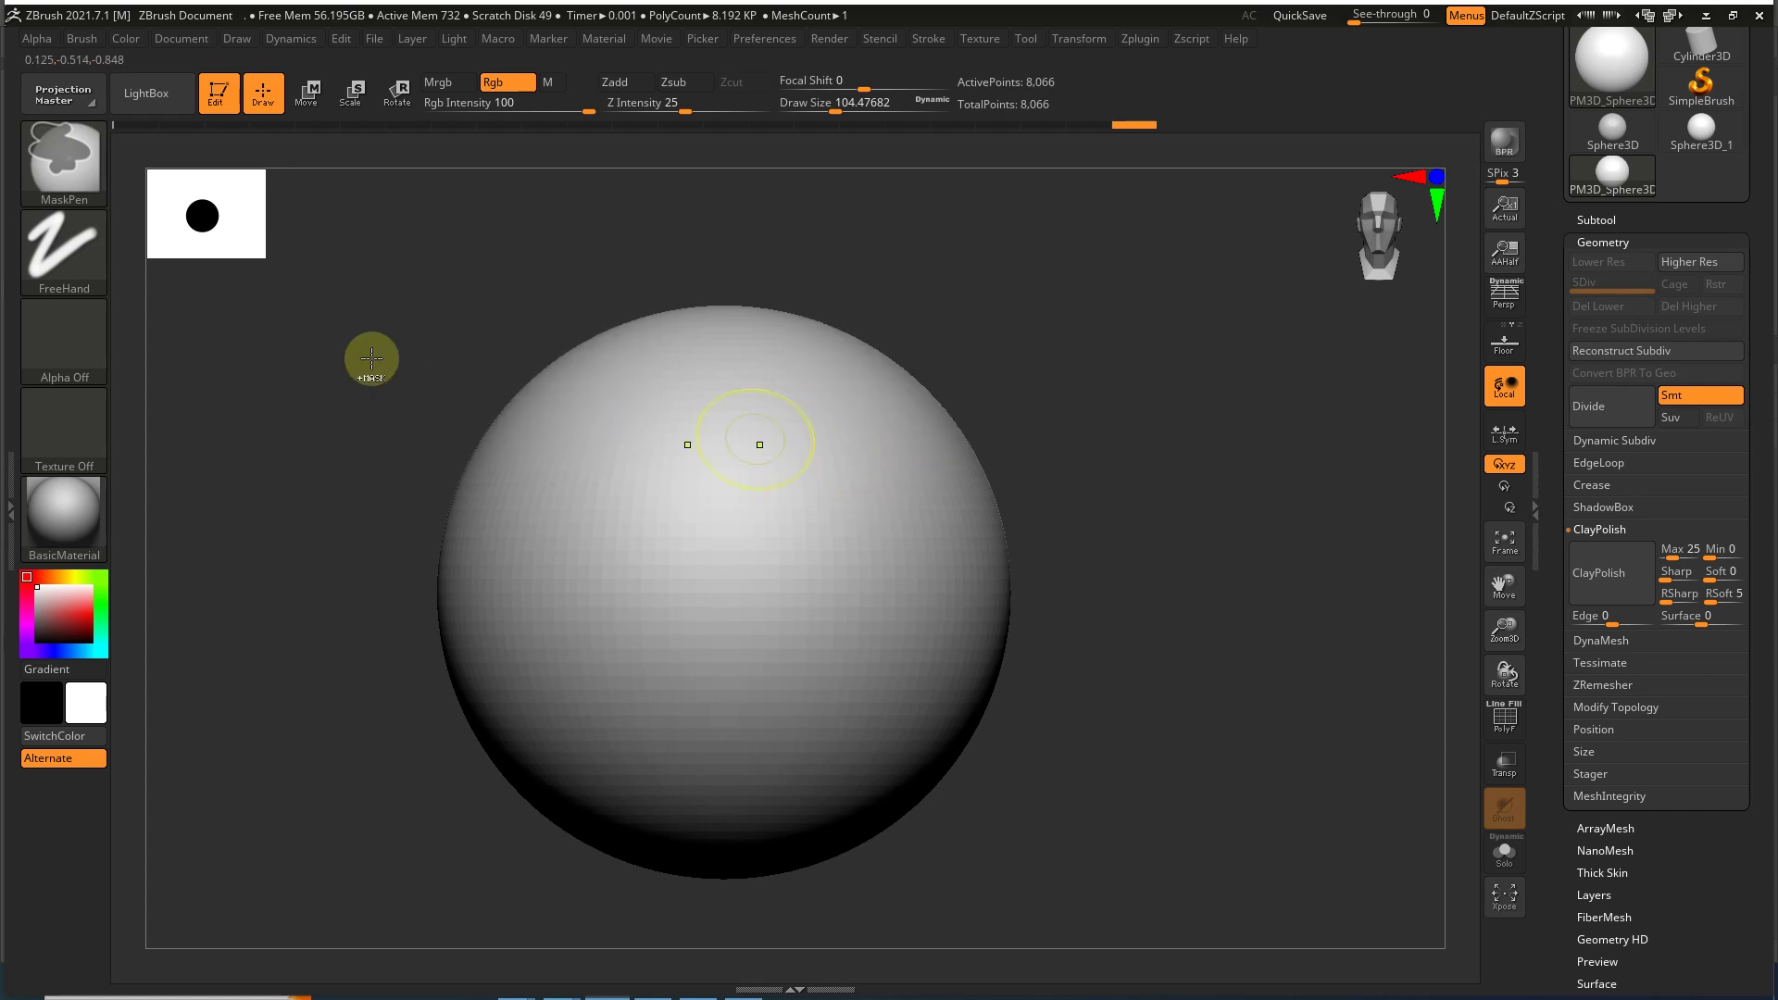
# Step: Change the masking brush to MaskRect, mask a rectangle starting on the middle of the sphere, and undo it
pyautogui.click(65, 158)
pyautogui.click(732, 268)
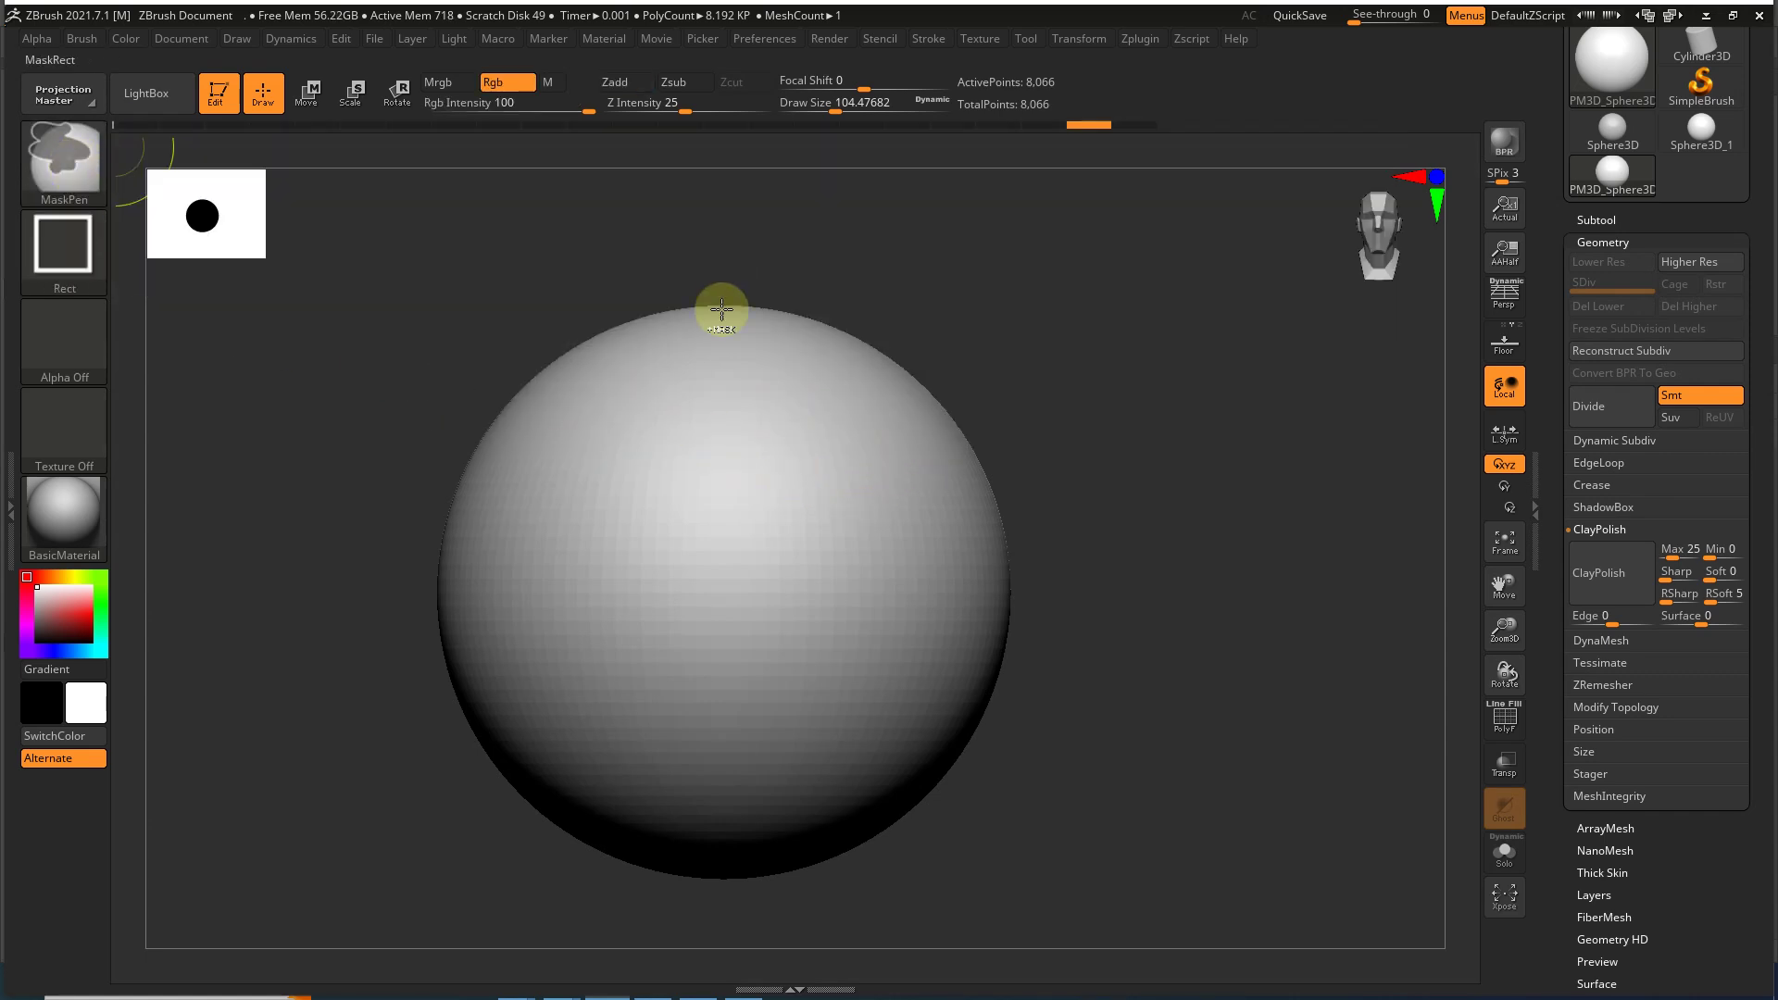
pyautogui.keyDown('ctrl'); pyautogui.moveTo(886, 409); pyautogui.dragTo(633, 604); pyautogui.keyUp('ctrl')
pyautogui.hotkey('ctrl', 'z')
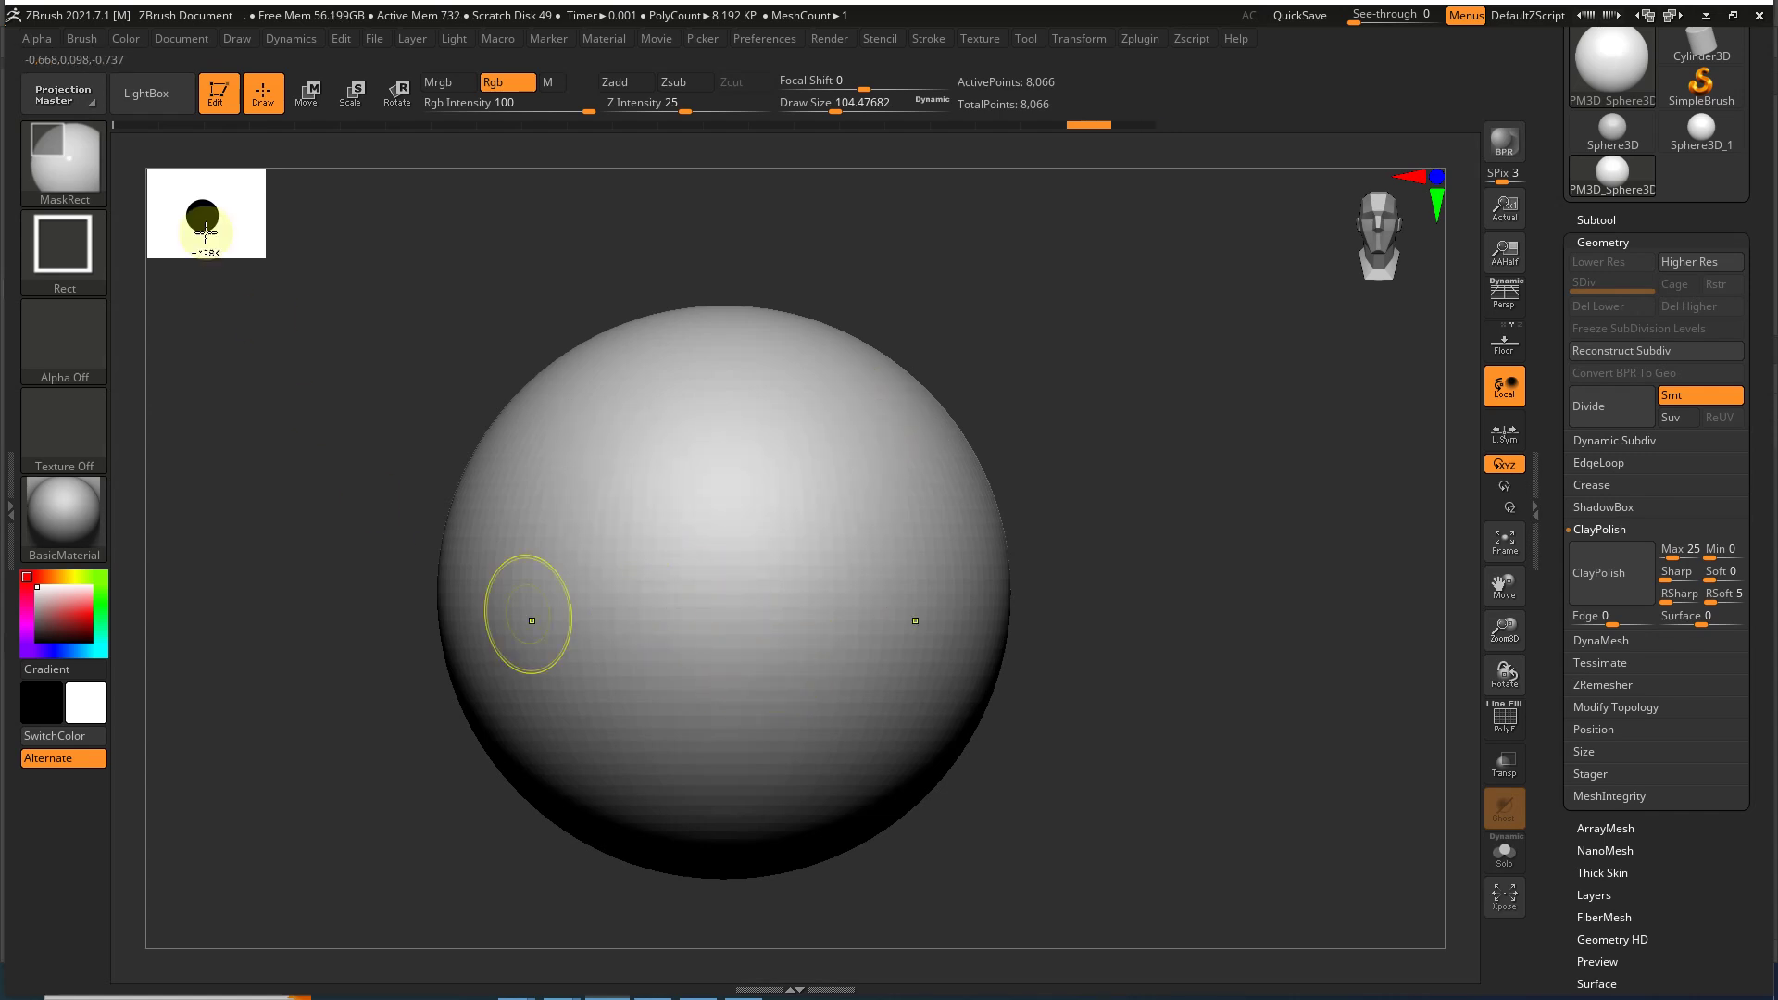
# Step: Return the masking brush to MaskPen, test a box mask from outside the sphere inward, and undo it
pyautogui.click(59, 158)
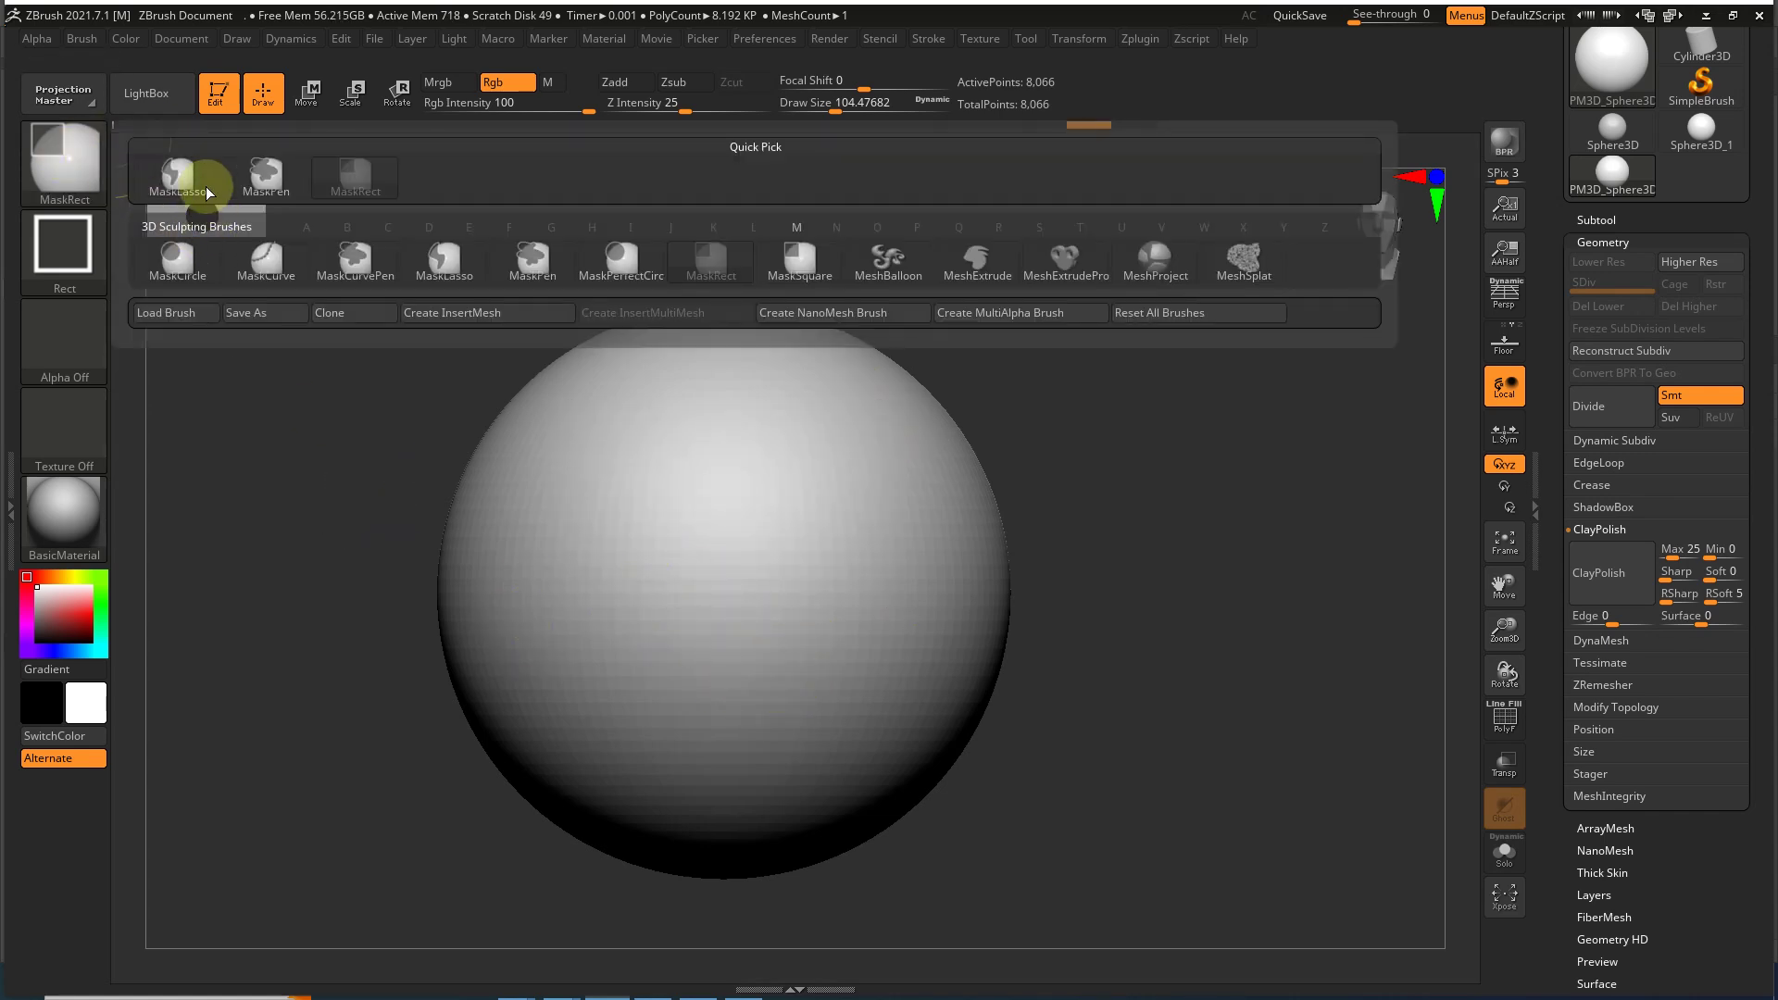
pyautogui.click(293, 192)
pyautogui.moveTo(1109, 295)
pyautogui.keyDown('ctrl'); pyautogui.mouseDown()
pyautogui.moveTo(786, 476)
pyautogui.moveTo(845, 480)
pyautogui.moveTo(823, 457)
pyautogui.moveTo(571, 627)
pyautogui.moveTo(575, 790)
pyautogui.moveTo(706, 476)
pyautogui.moveTo(777, 591)
pyautogui.mouseUp(); pyautogui.keyUp('ctrl')
pyautogui.hotkey('ctrl', 'z')
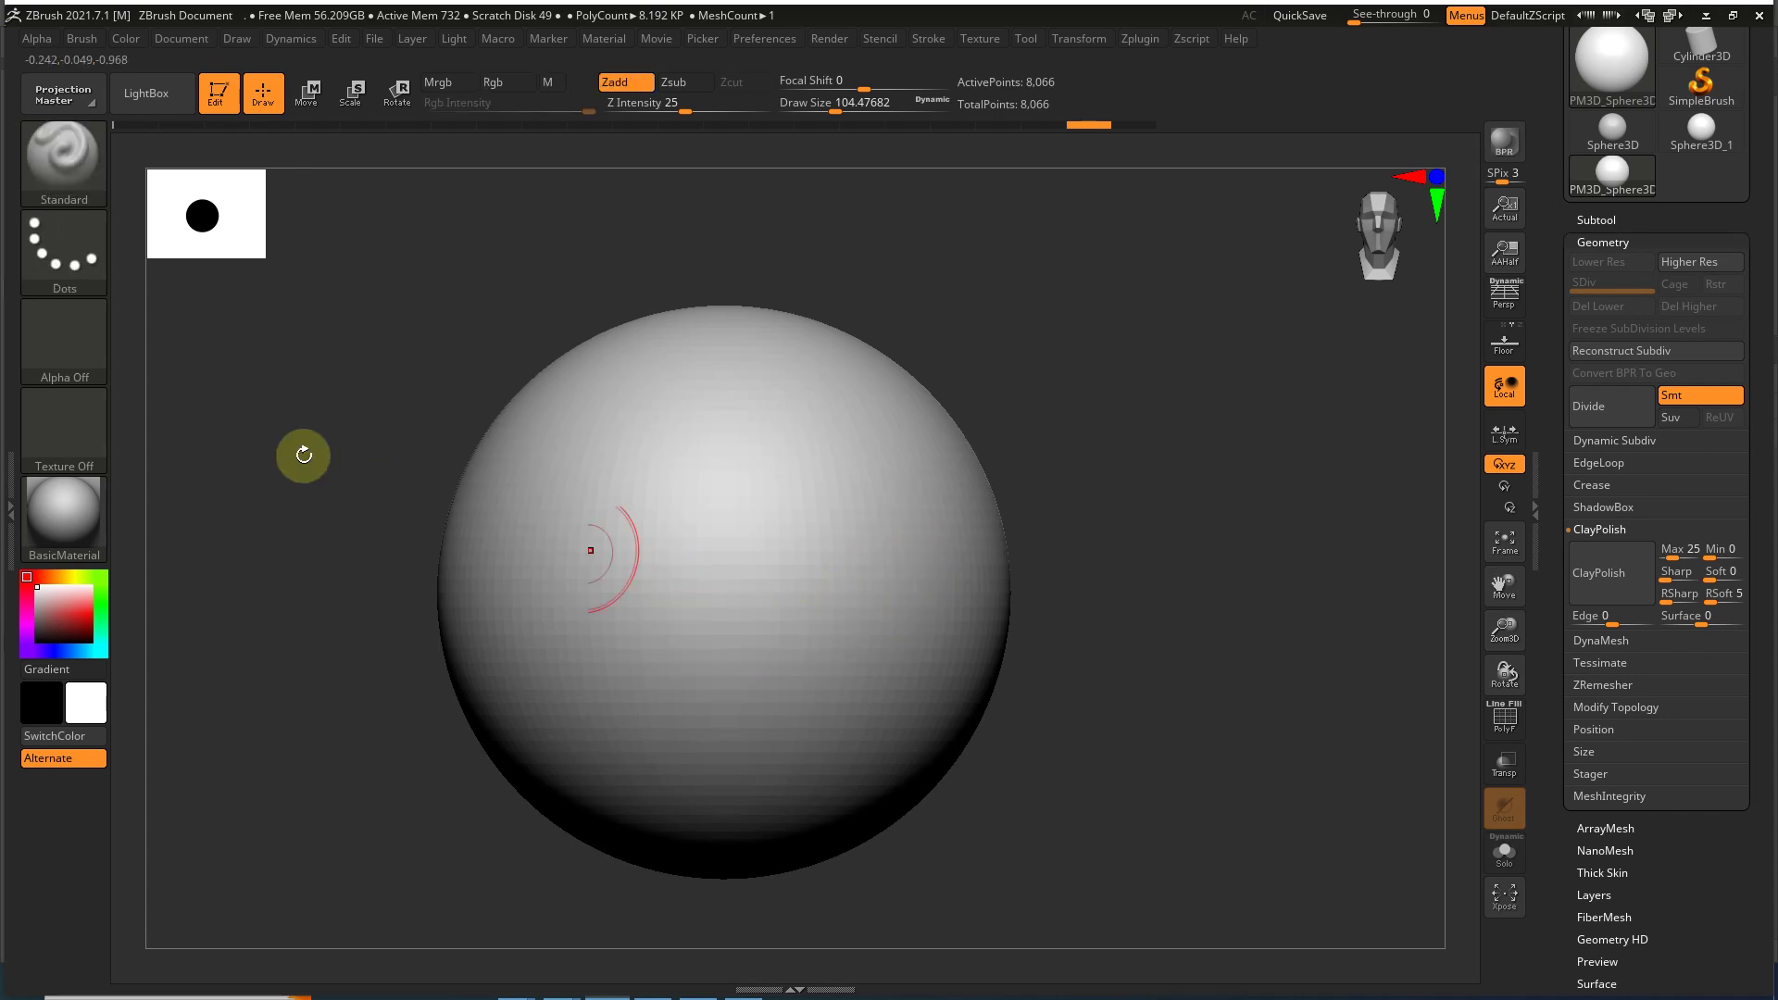
# Step: Choose Alpha 53 for the MaskPen brush and mask the sphere with its ornamental pattern
pyautogui.click(74, 339)
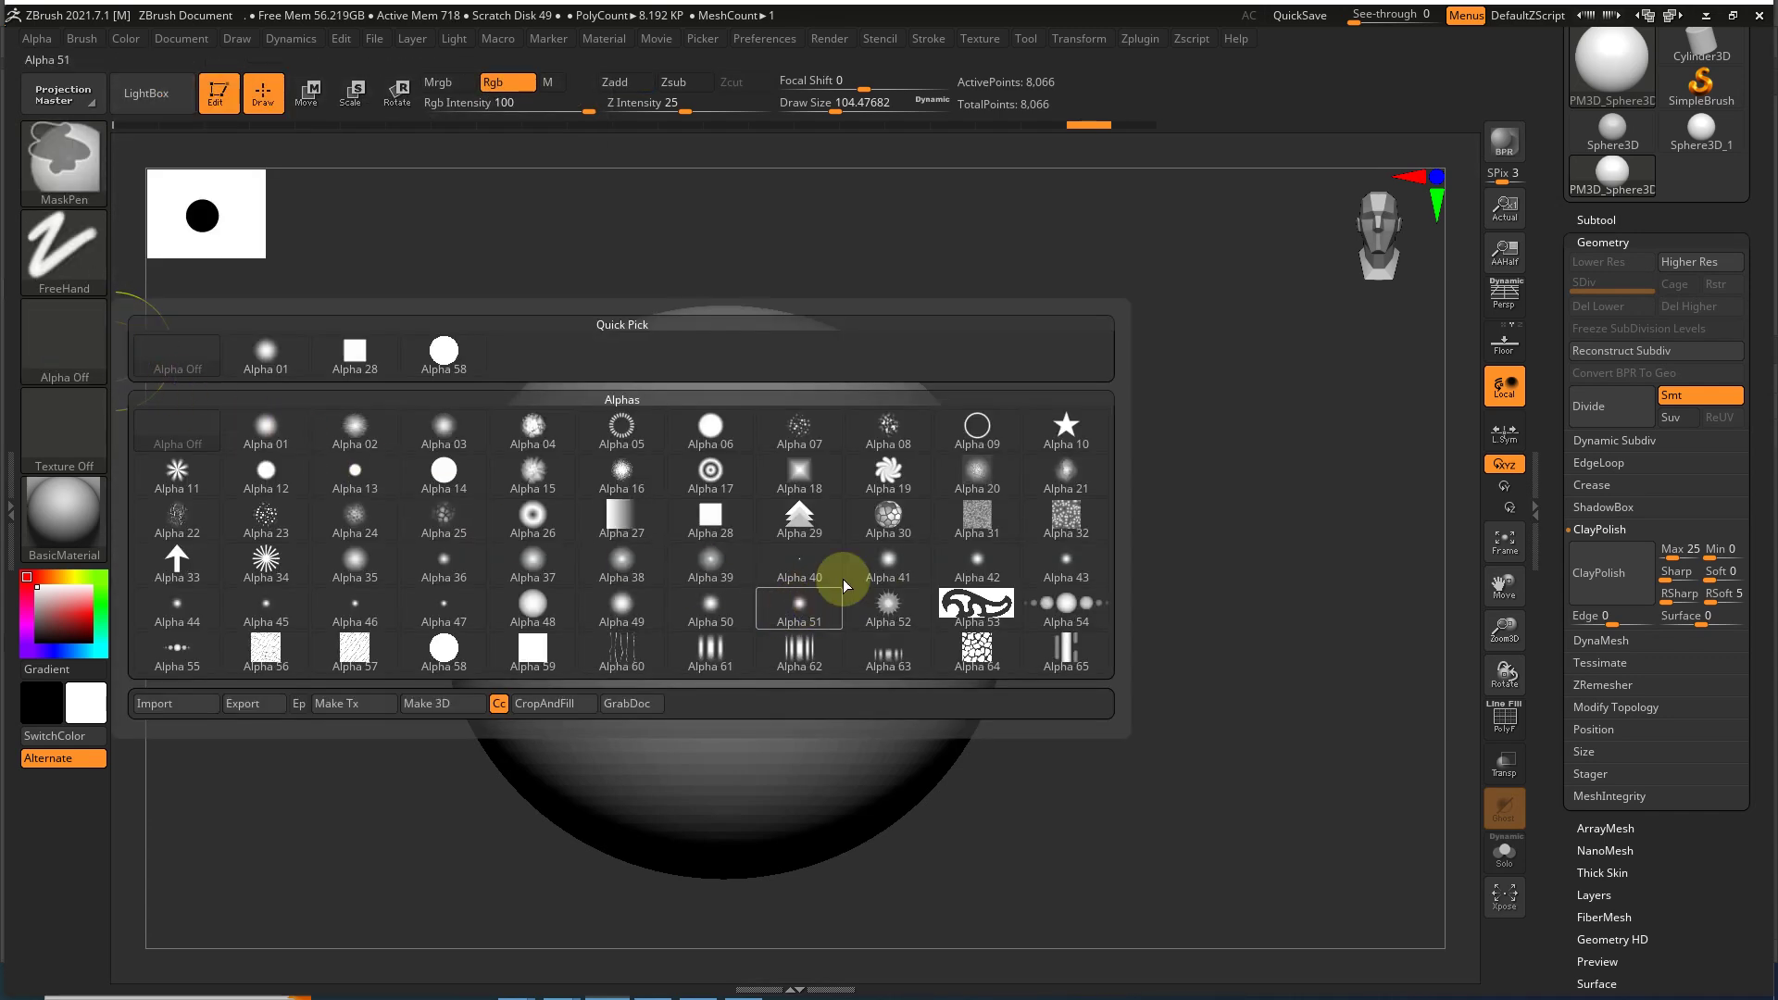
pyautogui.click(976, 602)
pyautogui.keyDown('ctrl'); pyautogui.moveTo(1219, 384); pyautogui.dragTo(993, 796); pyautogui.keyUp('ctrl')
pyautogui.moveTo(776, 713)
pyautogui.keyDown('ctrl'); pyautogui.mouseDown()
pyautogui.moveTo(675, 673)
pyautogui.moveTo(759, 683)
pyautogui.mouseUp(); pyautogui.keyUp('ctrl')
pyautogui.moveTo(916, 738)
pyautogui.mouseDown(button='right')
pyautogui.moveTo(1043, 726)
pyautogui.moveTo(937, 696)
pyautogui.moveTo(1092, 722)
pyautogui.moveTo(1131, 630)
pyautogui.moveTo(1343, 639)
pyautogui.mouseUp(button='right')
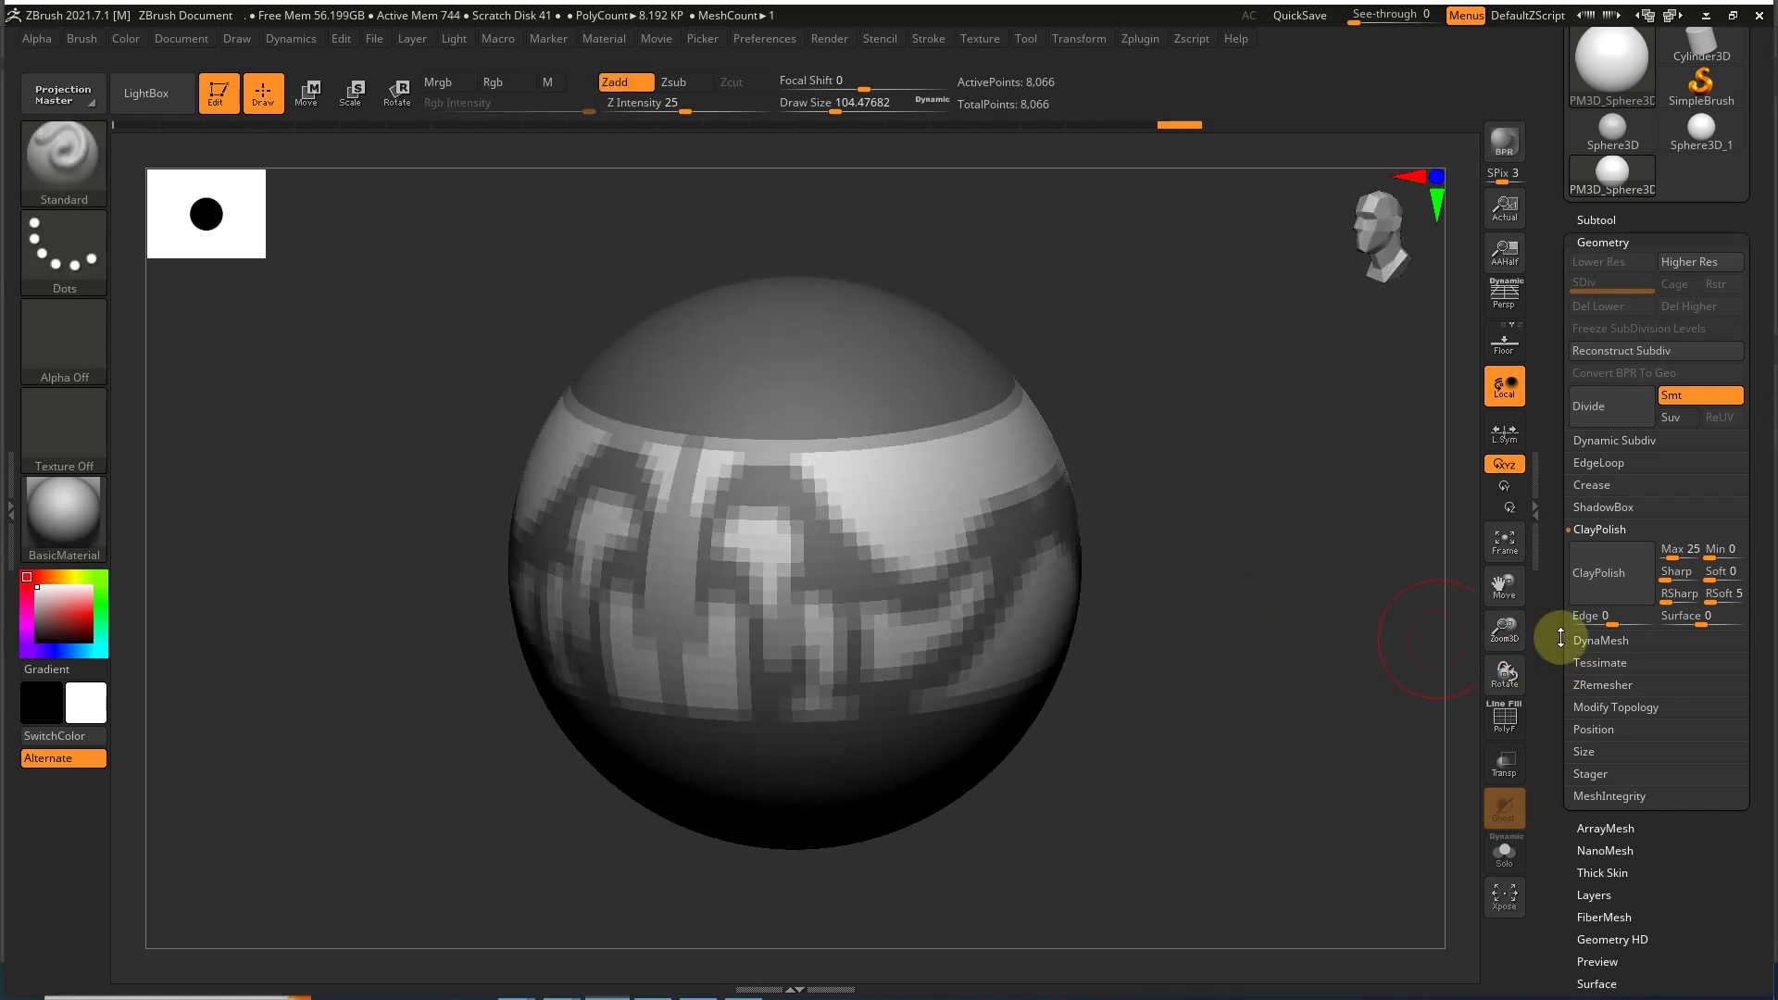
# Step: Push out the unmasked areas of the sphere with the Inflate deformation and clear the mask
pyautogui.scroll(-5, 1559, 647)
pyautogui.scroll(-3, 1563, 555)
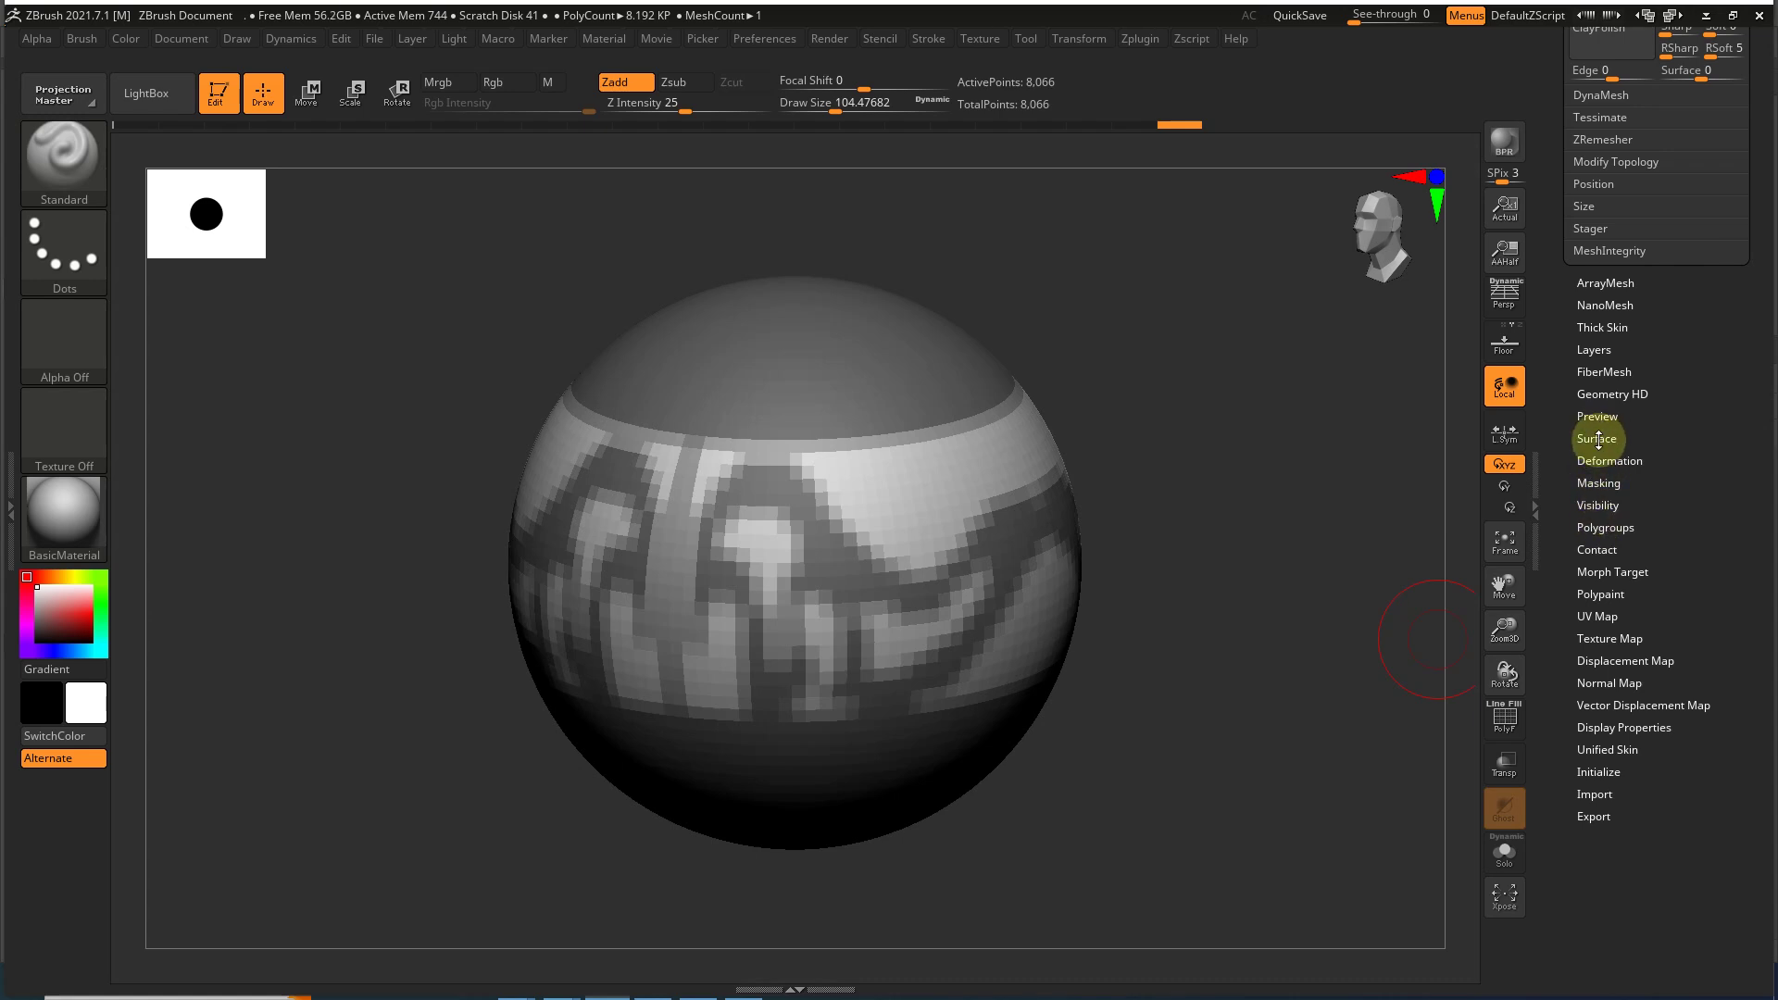
pyautogui.click(1601, 459)
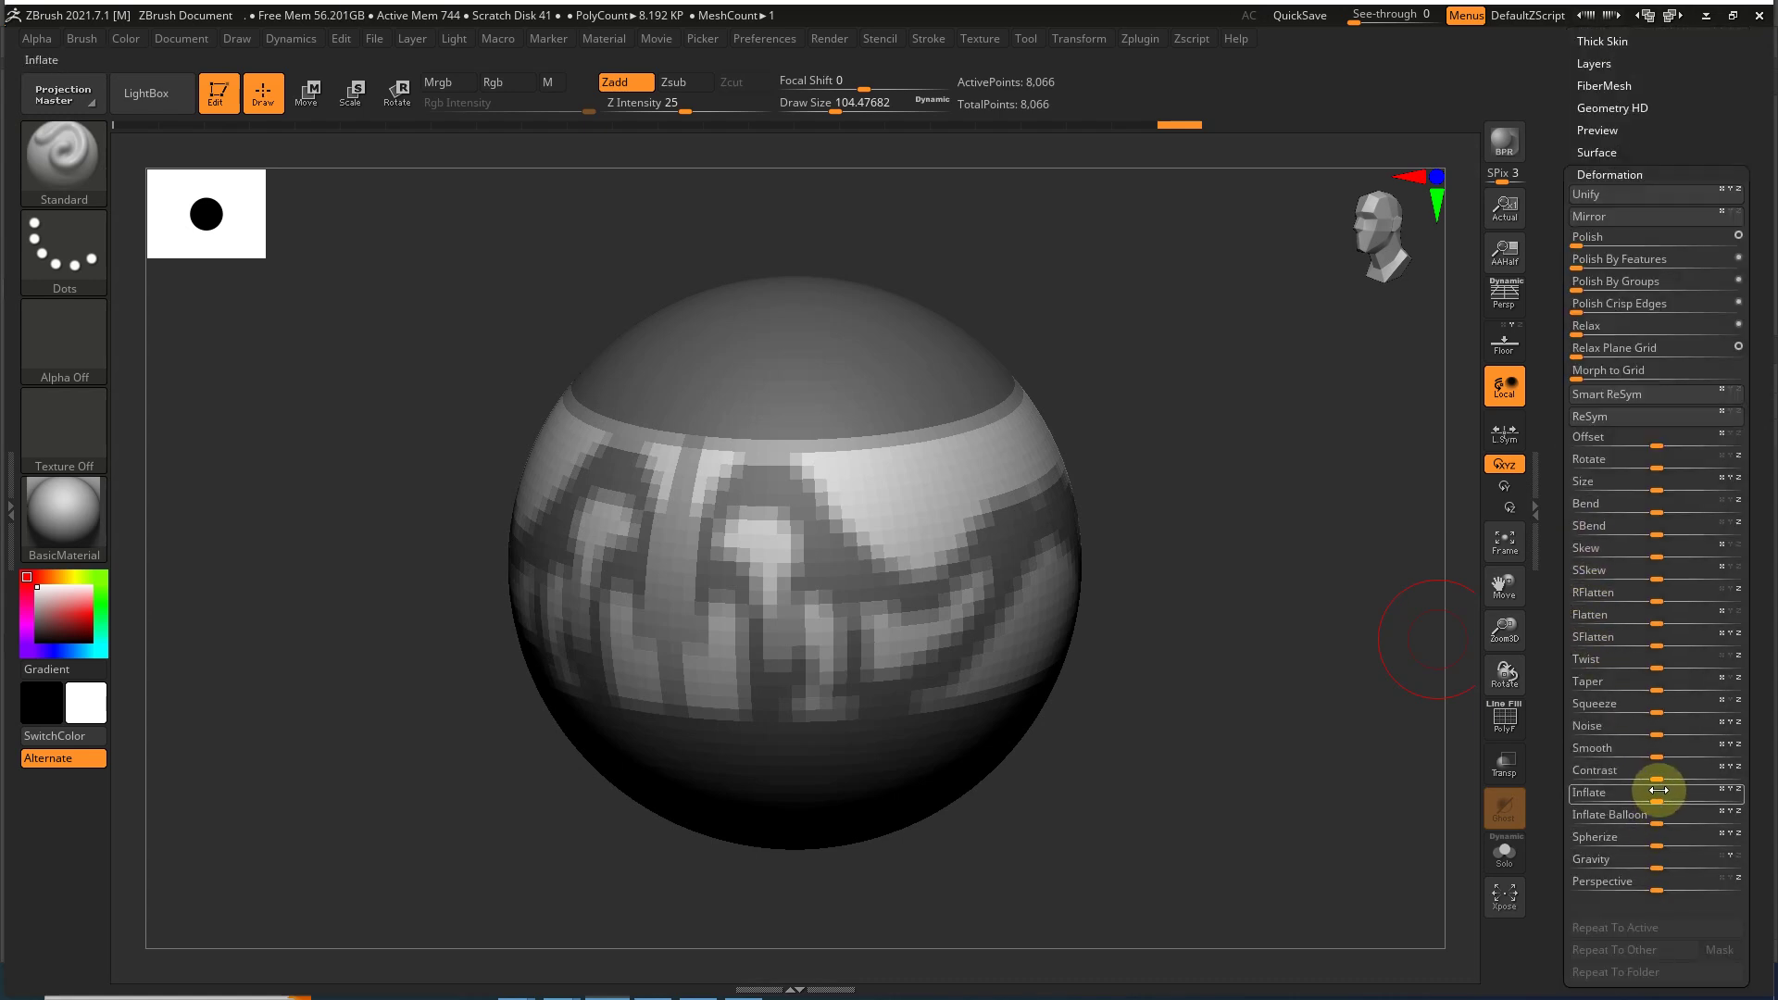
pyautogui.moveTo(1660, 798); pyautogui.dragTo(1703, 795)
pyautogui.moveTo(1344, 655); pyautogui.dragTo(1404, 571)
pyautogui.scroll(5, 1555, 574)
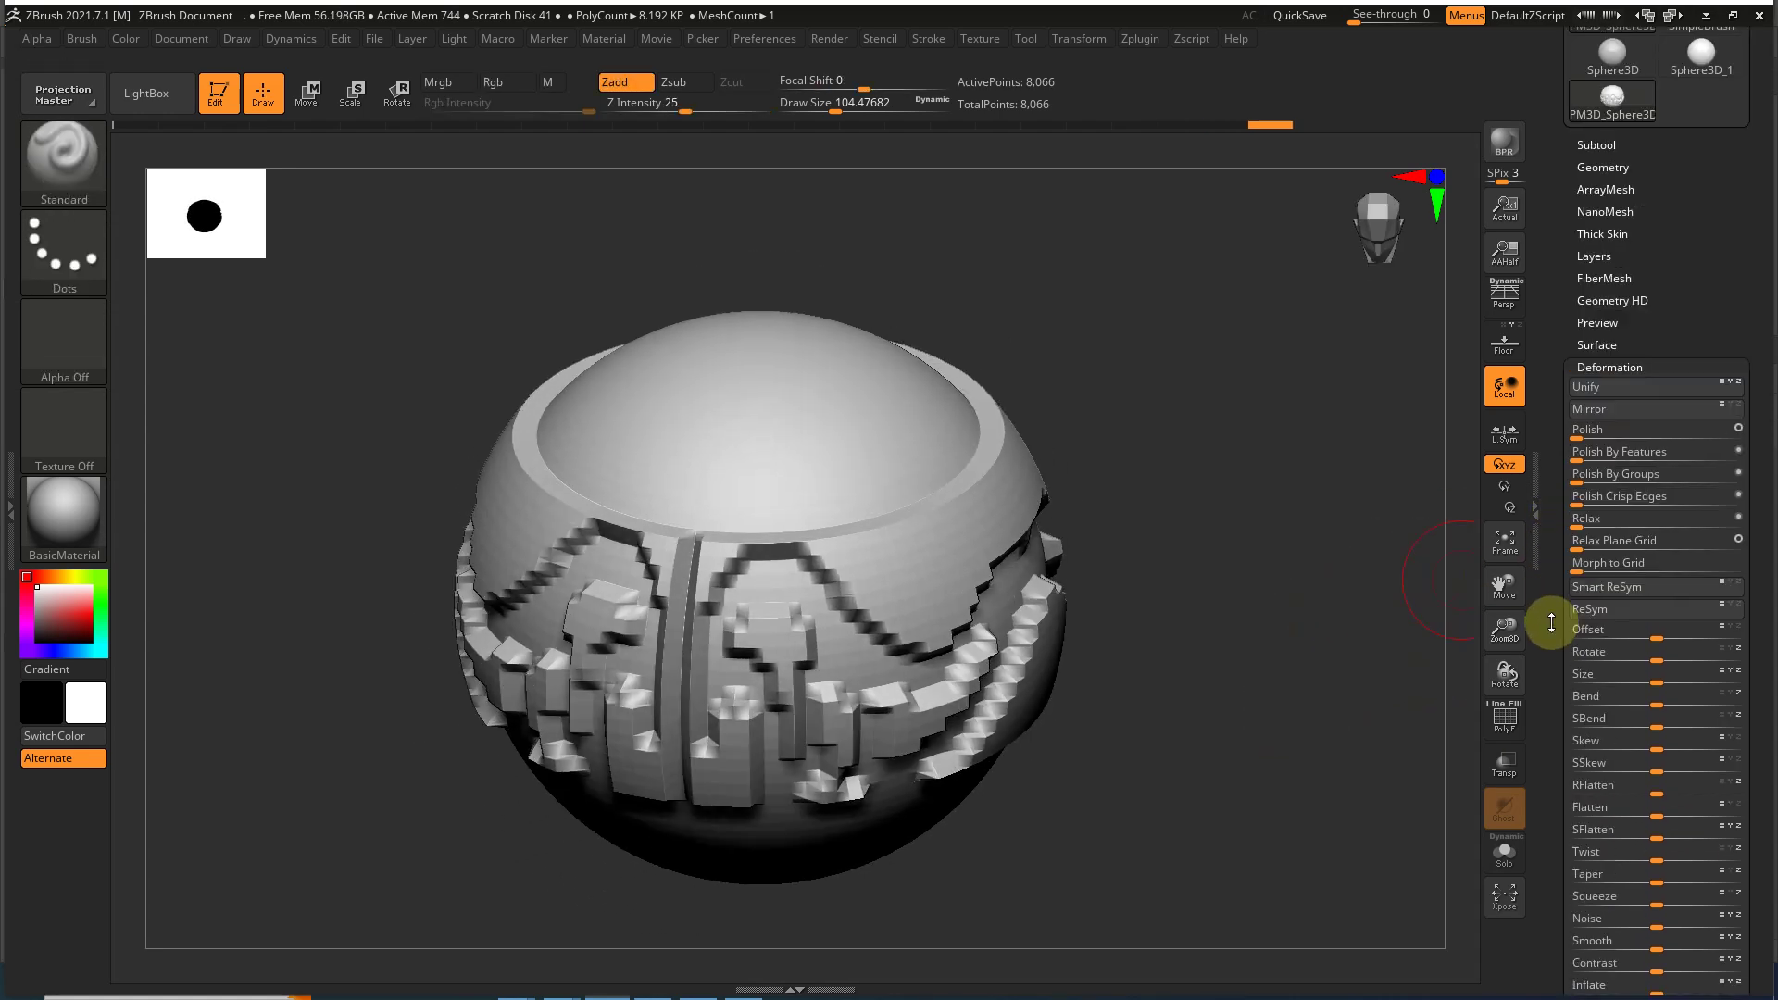
# Step: Switch to Photoshop and handwrite "검, 흰 ⇒ 알파생성" beside the heading, with a downward arrow below it
pyautogui.press('super')
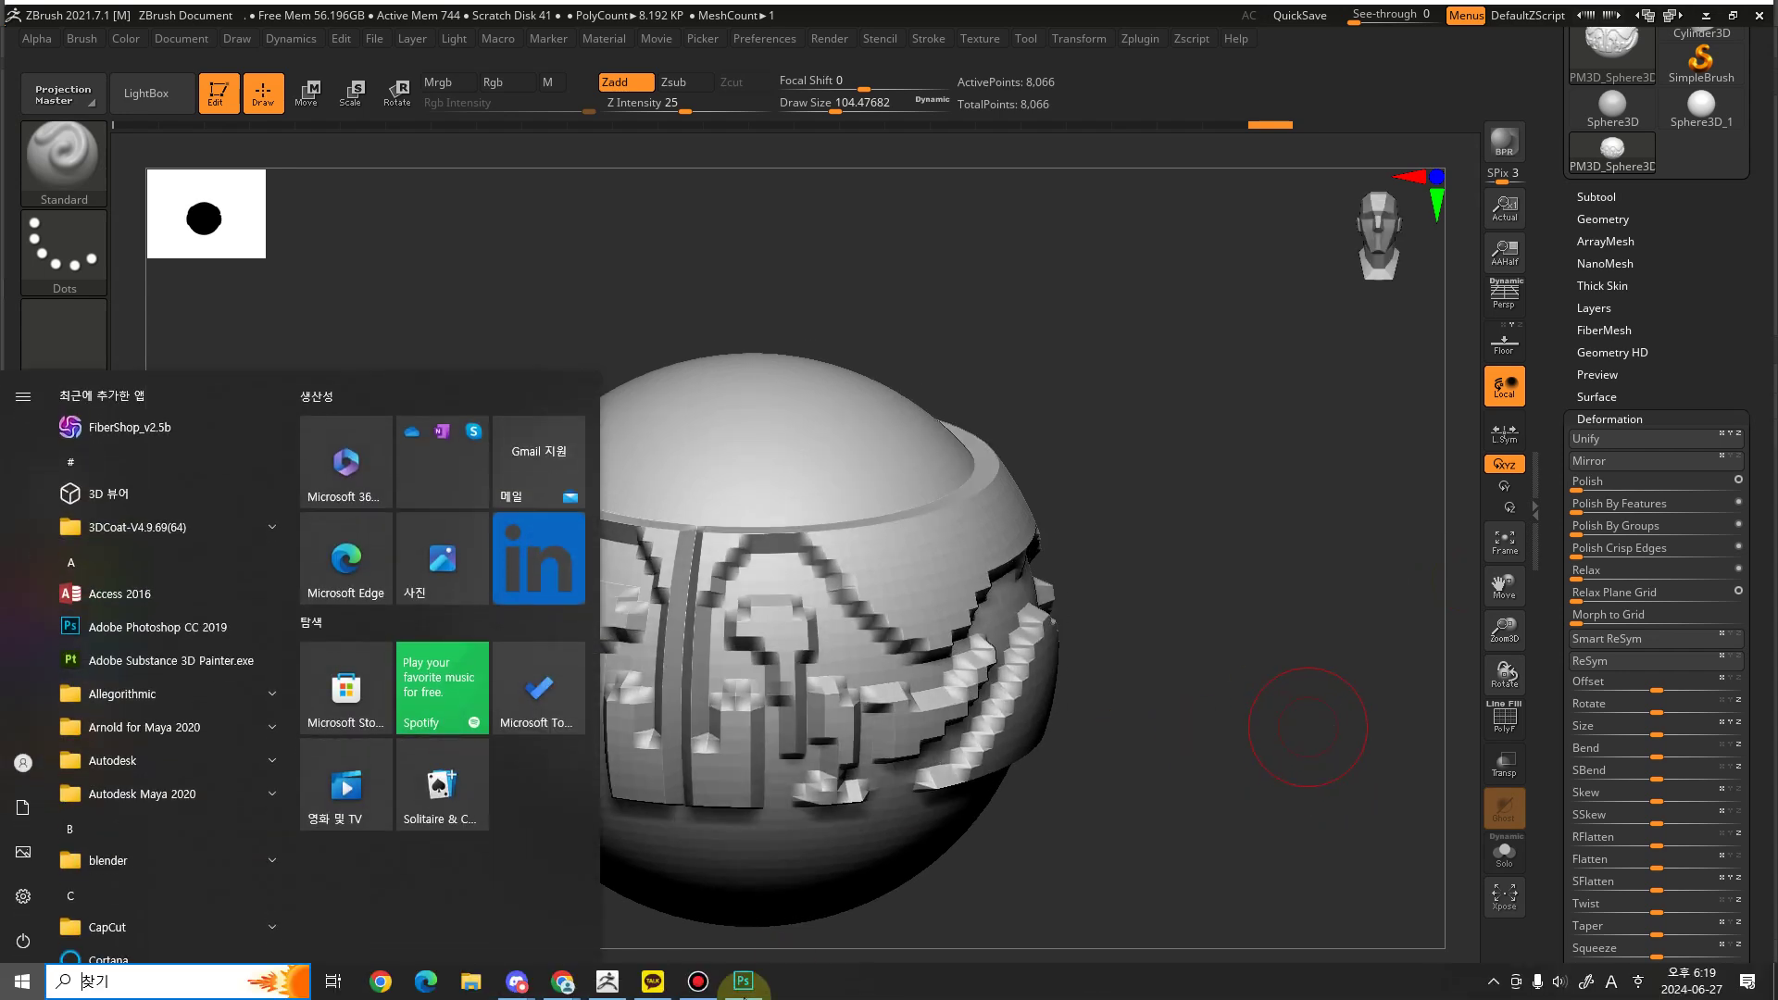
pyautogui.click(742, 980)
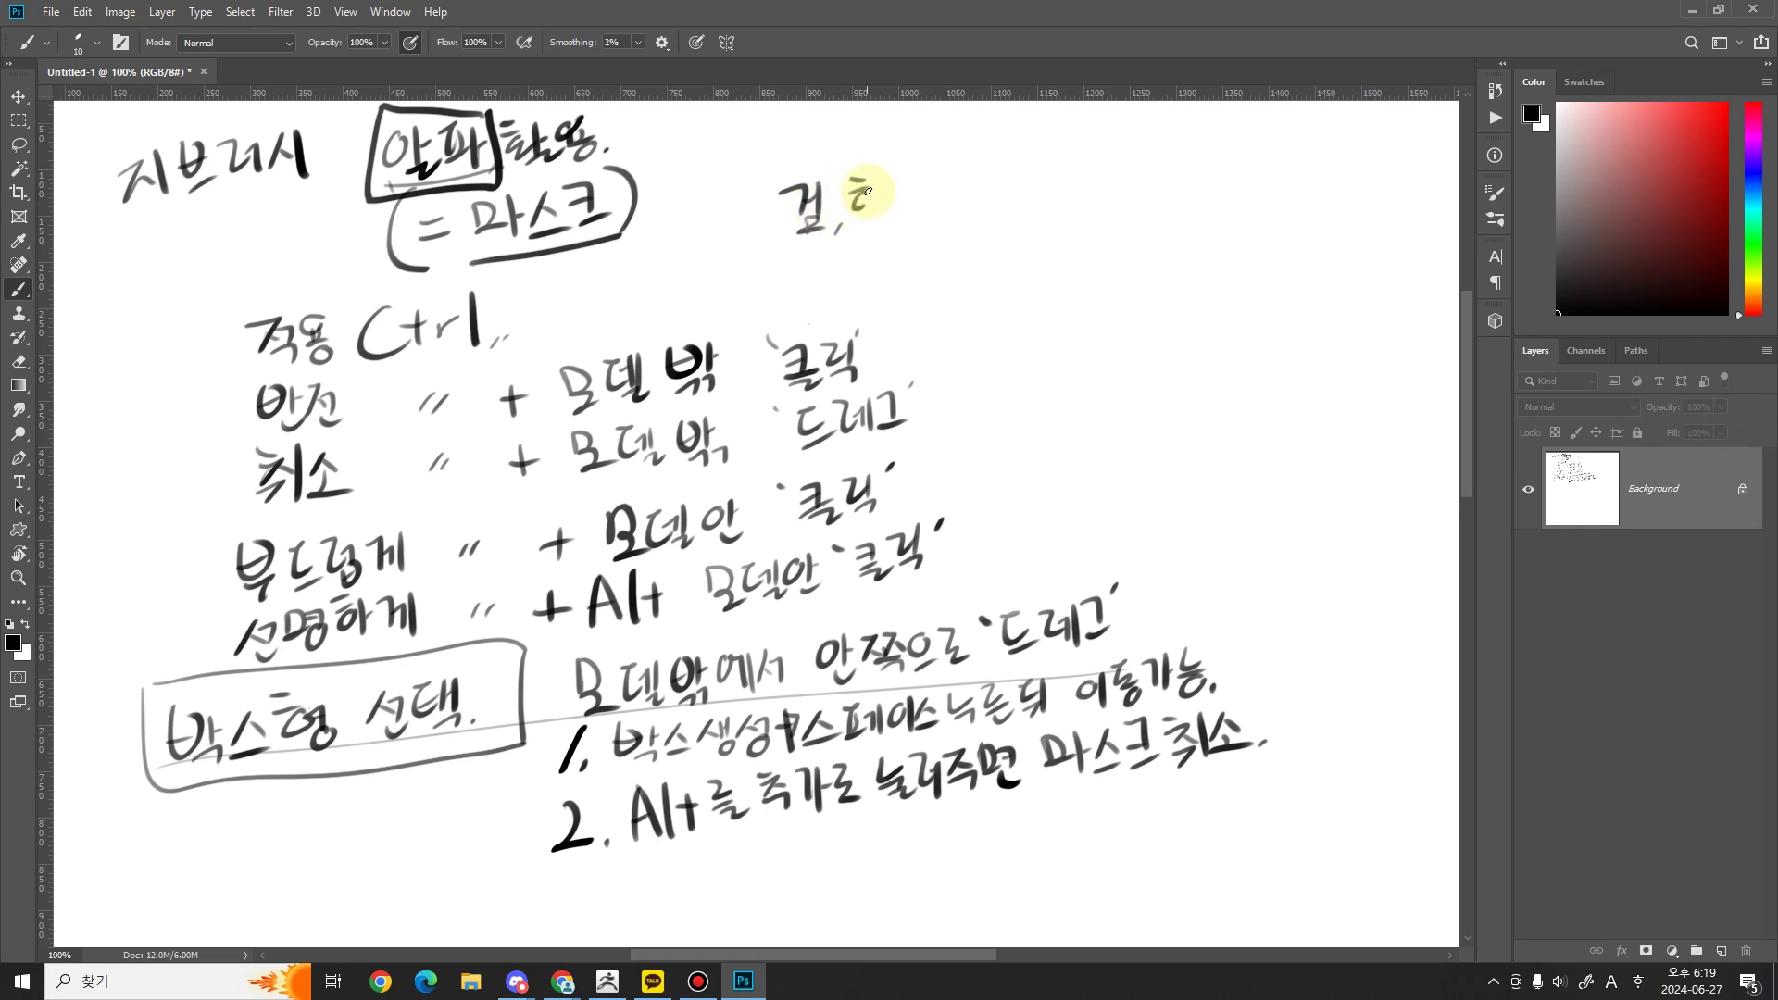
pyautogui.moveTo(849, 216)
pyautogui.mouseDown()
pyautogui.moveTo(888, 224)
pyautogui.moveTo(930, 189)
pyautogui.moveTo(939, 219)
pyautogui.moveTo(984, 175)
pyautogui.moveTo(1017, 205)
pyautogui.mouseUp()
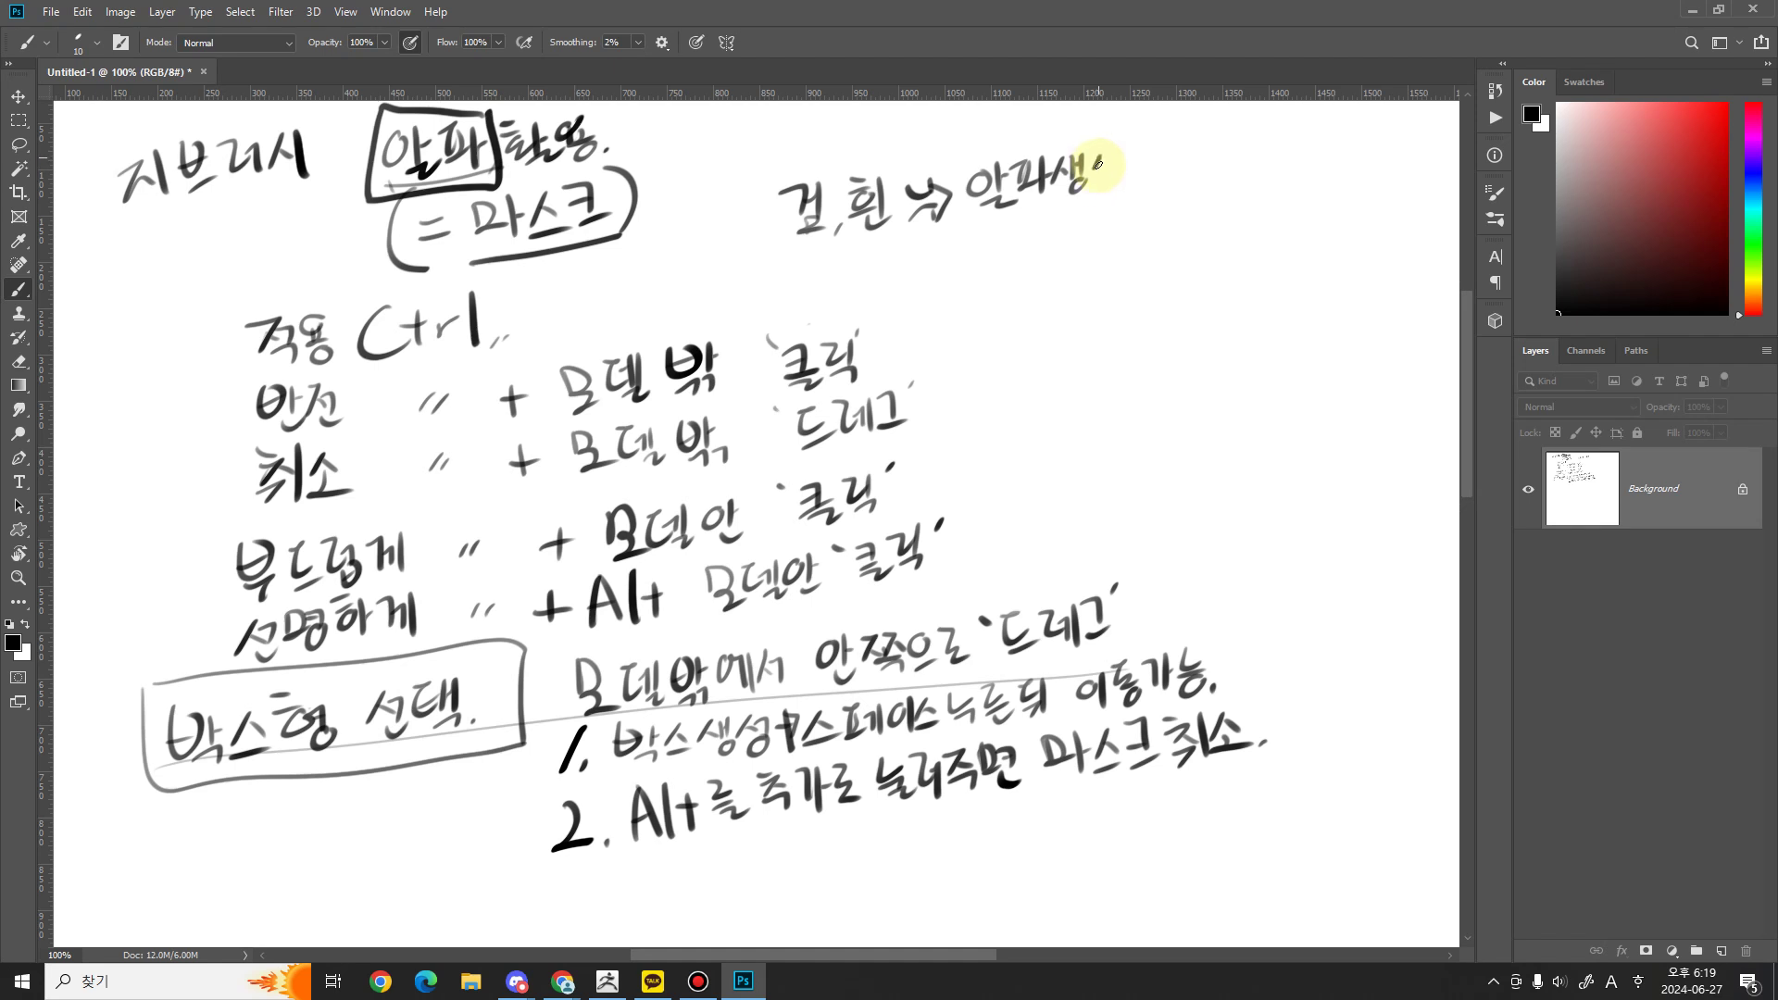
pyautogui.moveTo(1116, 174); pyautogui.dragTo(1058, 248)
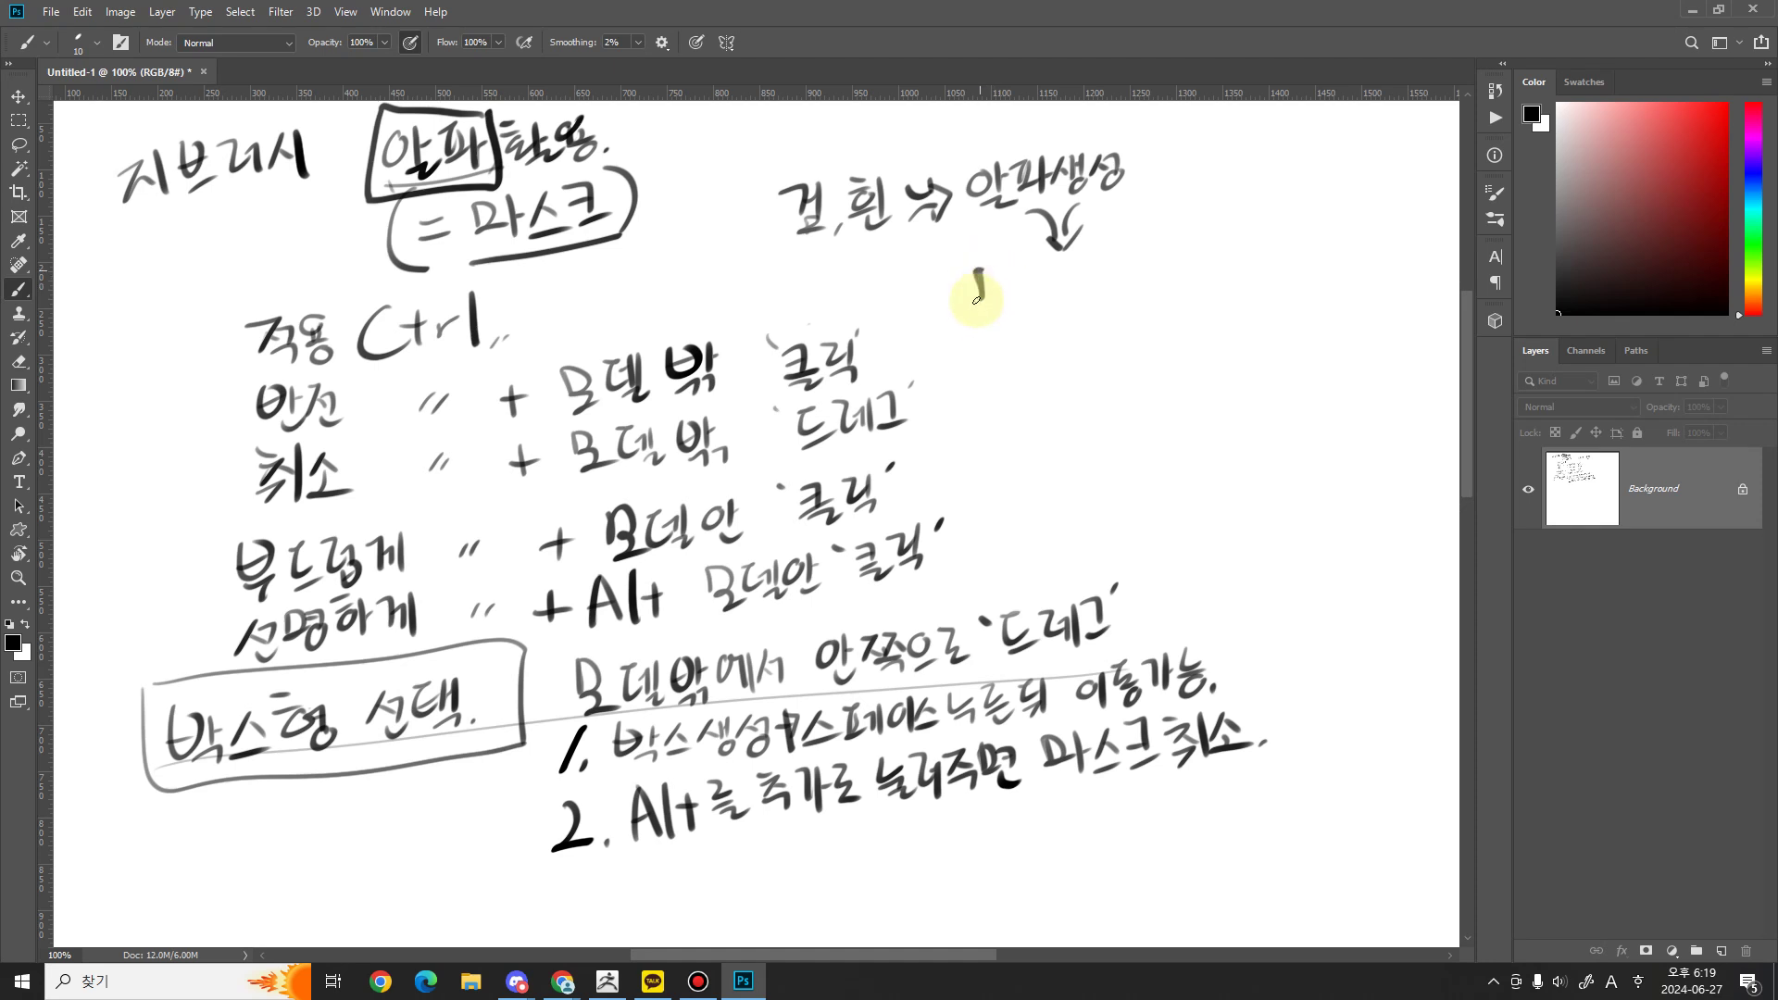
# Step: Handwrite "마스크활용 모델링화 가능" below the arrow and underline "모델링화"
pyautogui.moveTo(1057, 288); pyautogui.dragTo(1069, 286)
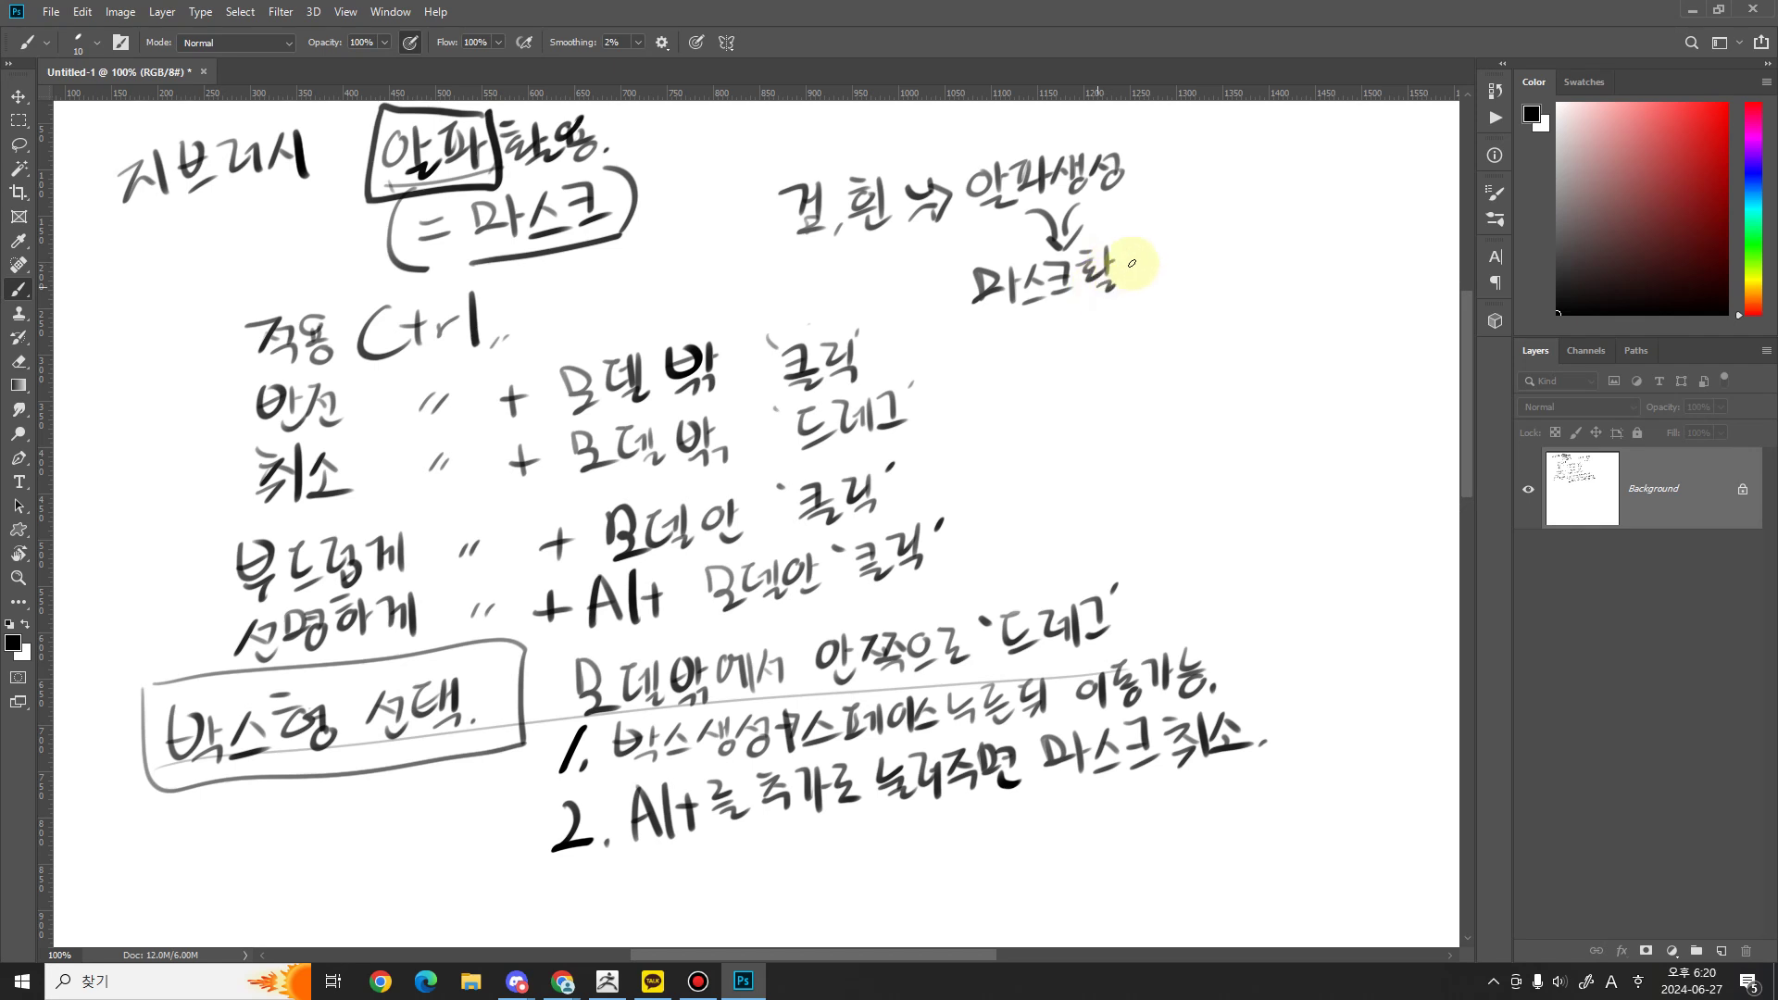
pyautogui.moveTo(1131, 285); pyautogui.dragTo(1140, 283)
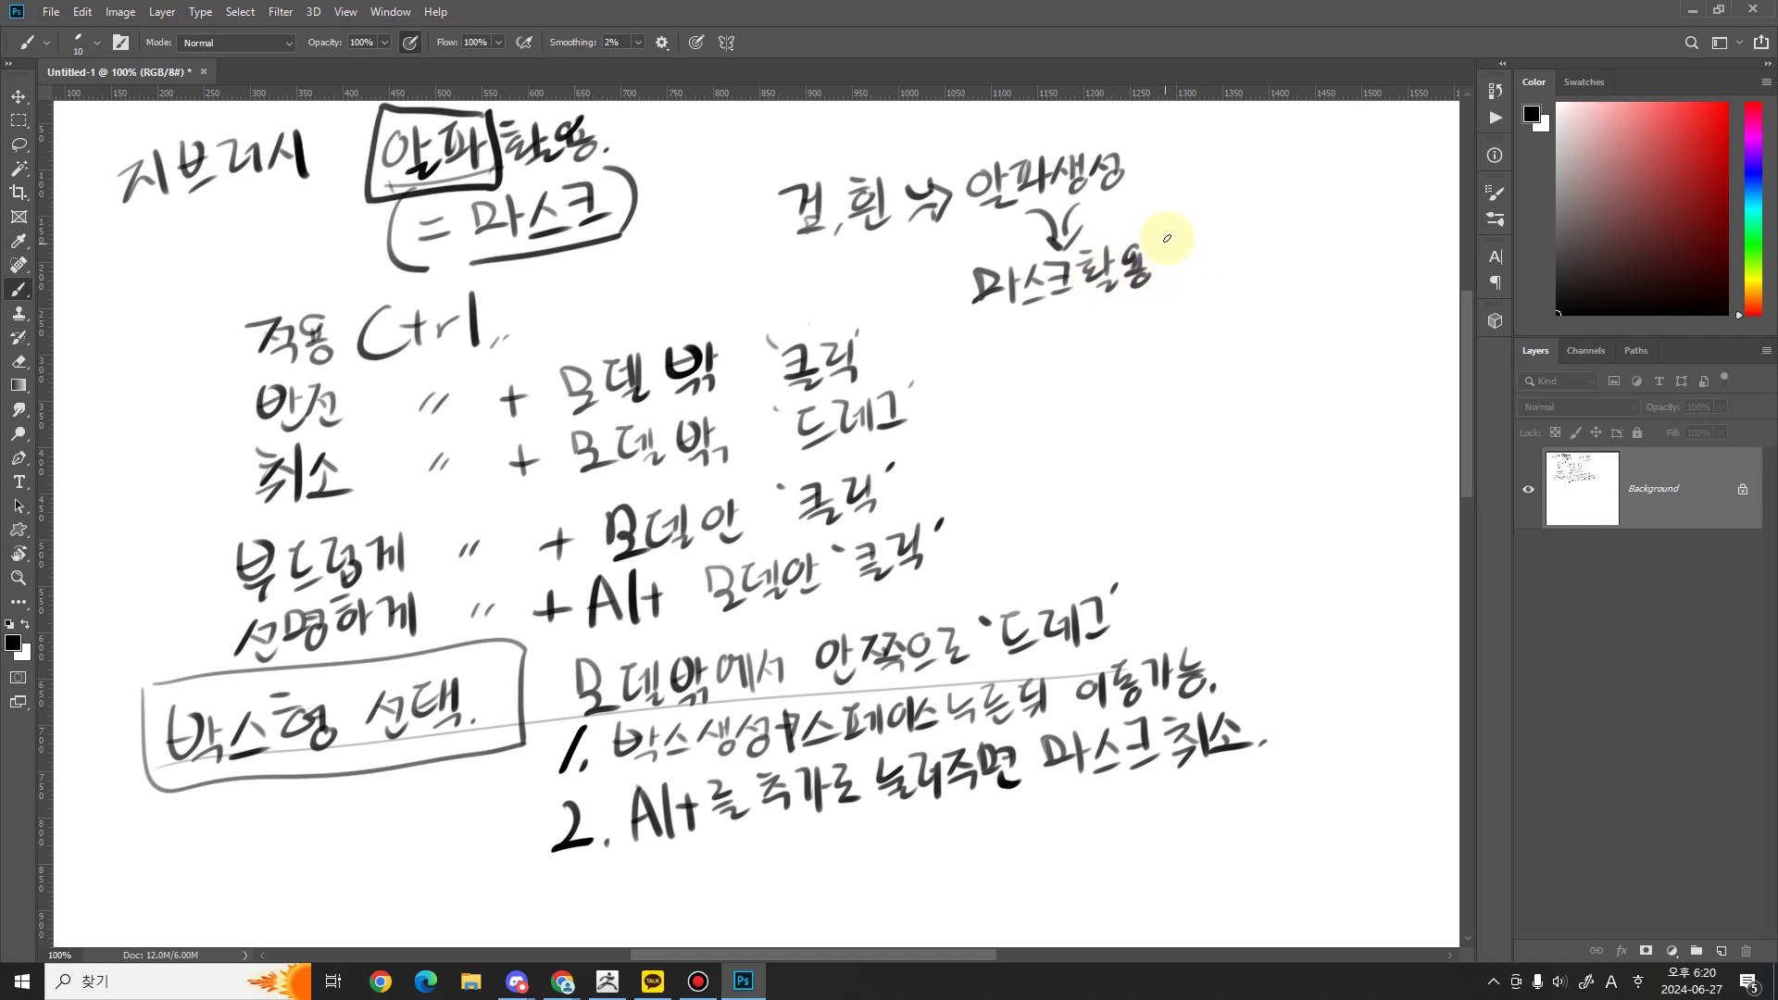
pyautogui.moveTo(1216, 233); pyautogui.dragTo(1215, 270)
pyautogui.moveTo(1224, 227)
pyautogui.mouseDown()
pyautogui.moveTo(1222, 268)
pyautogui.moveTo(1255, 255)
pyautogui.mouseUp()
pyautogui.moveTo(1248, 257); pyautogui.dragTo(1250, 260)
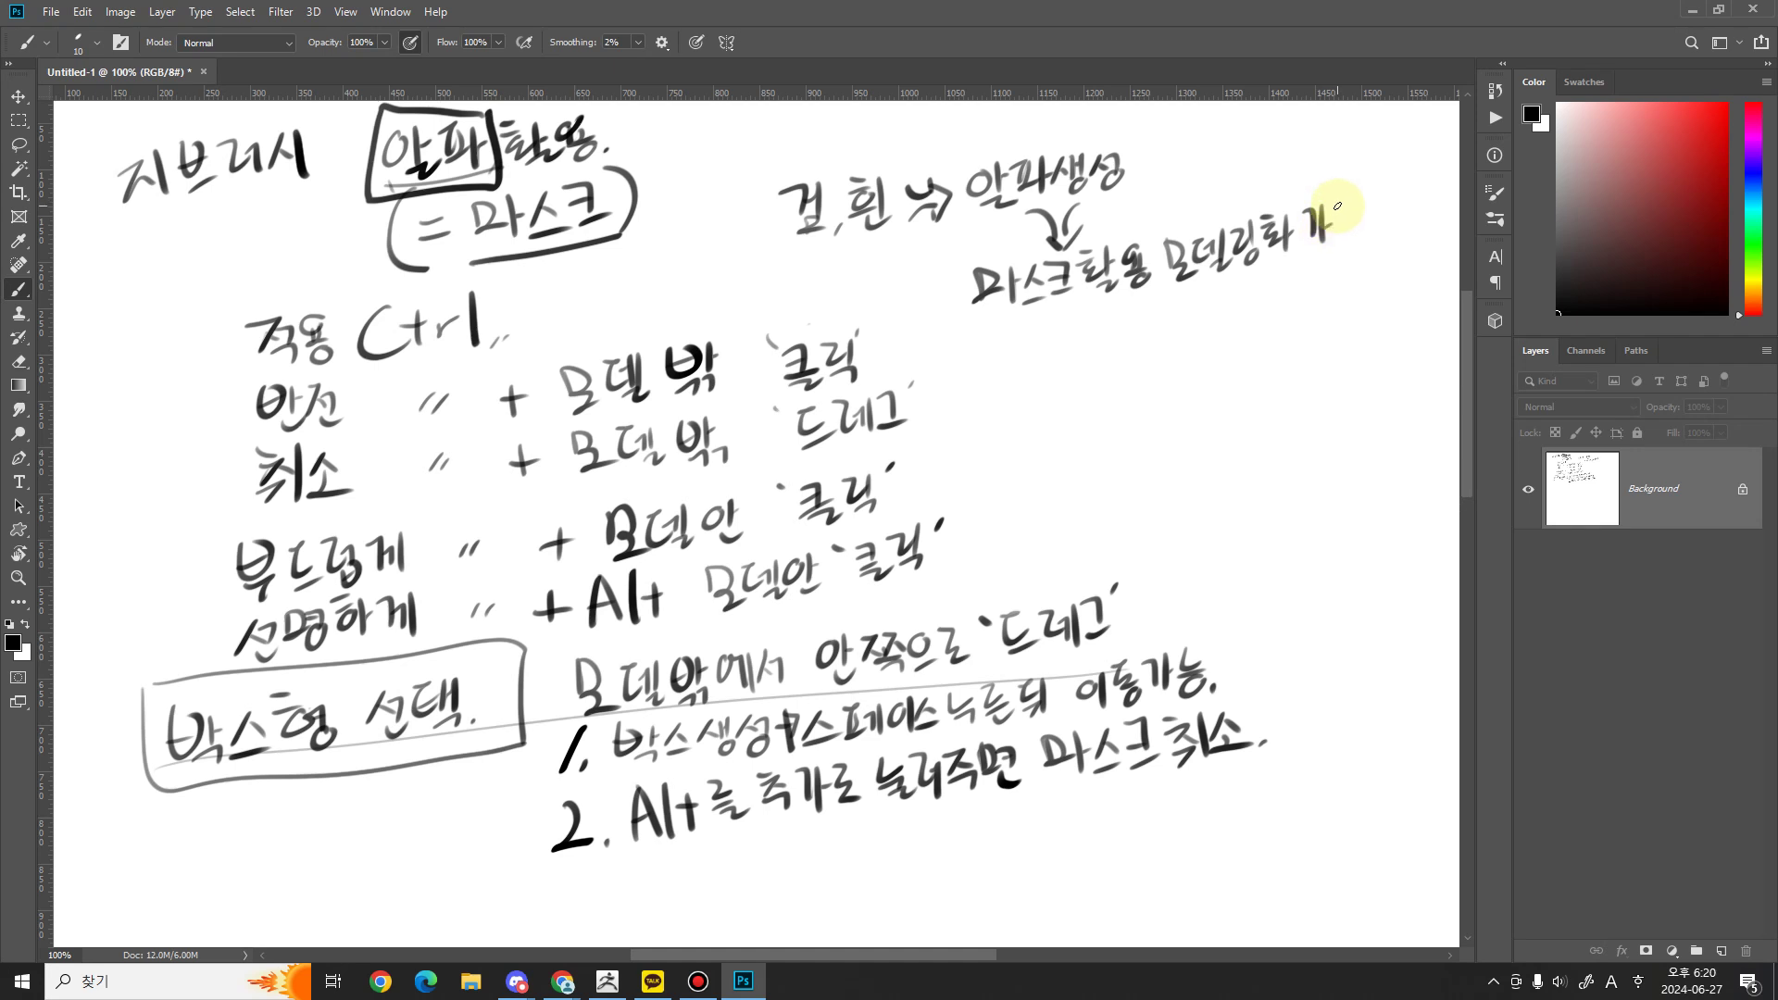
pyautogui.moveTo(1344, 233); pyautogui.dragTo(1343, 241)
pyautogui.moveTo(1166, 294); pyautogui.dragTo(1300, 261)
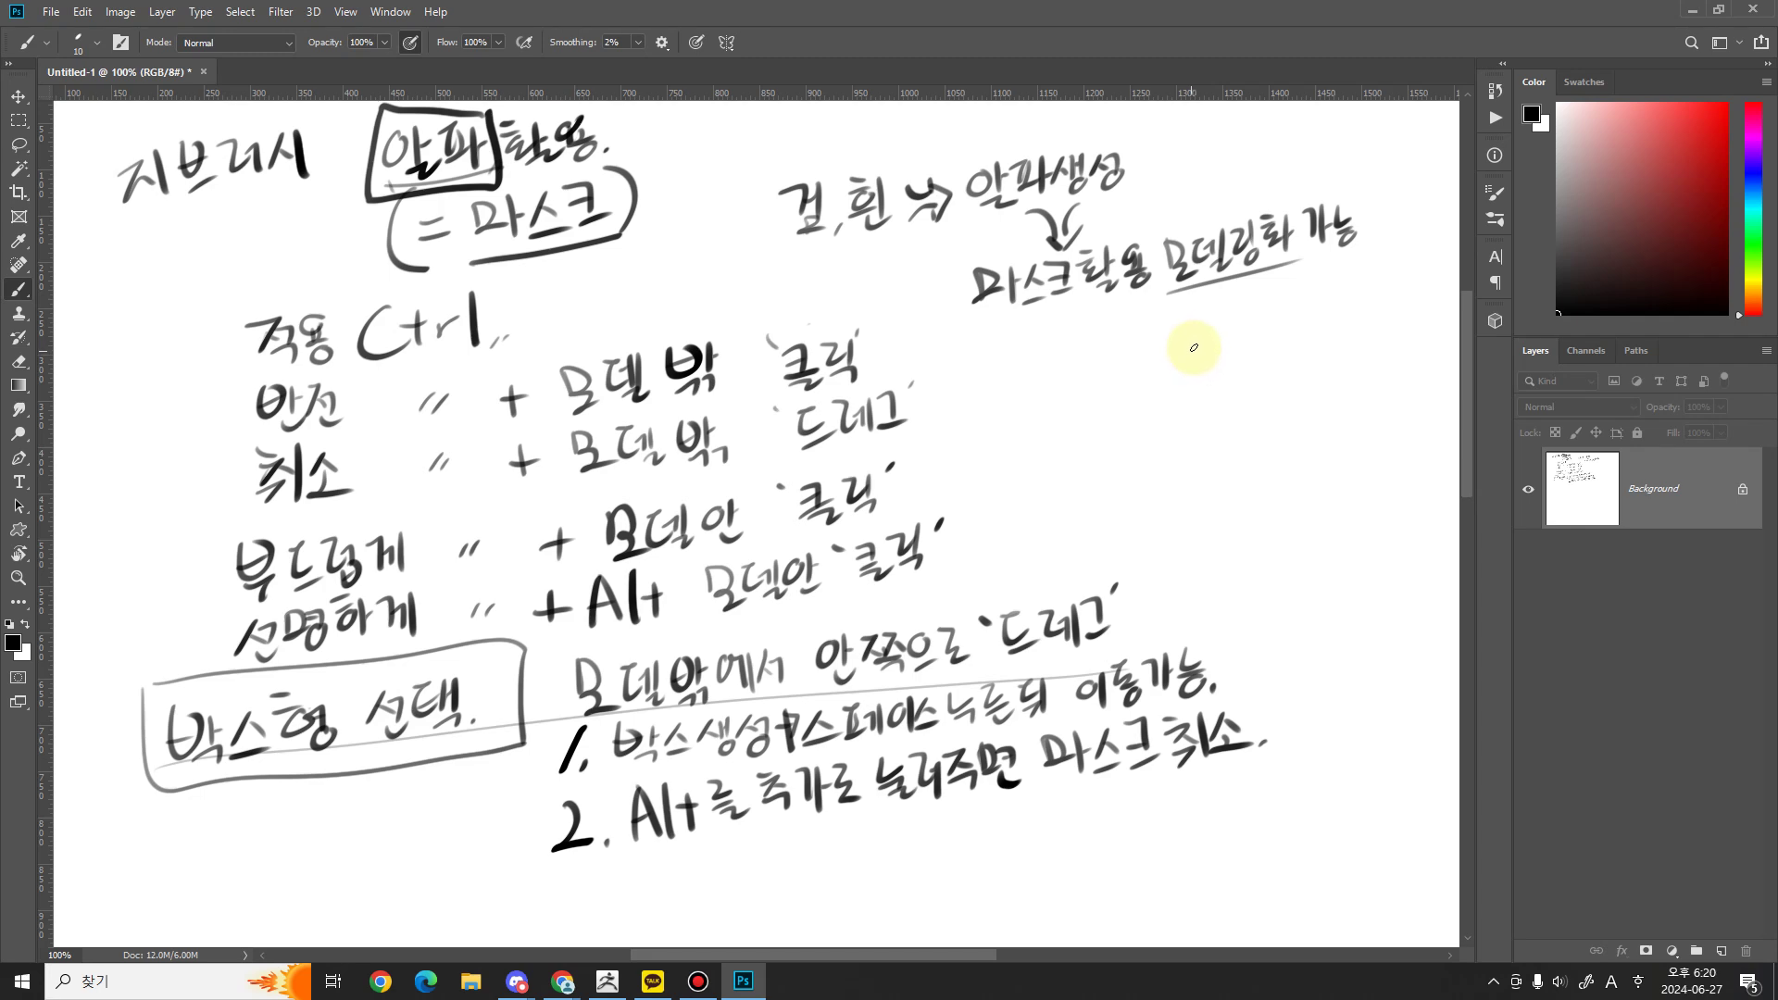
# Step: Switch back to ZBrush, look around the inflated sphere, and undo its deformation and mask
pyautogui.click(607, 980)
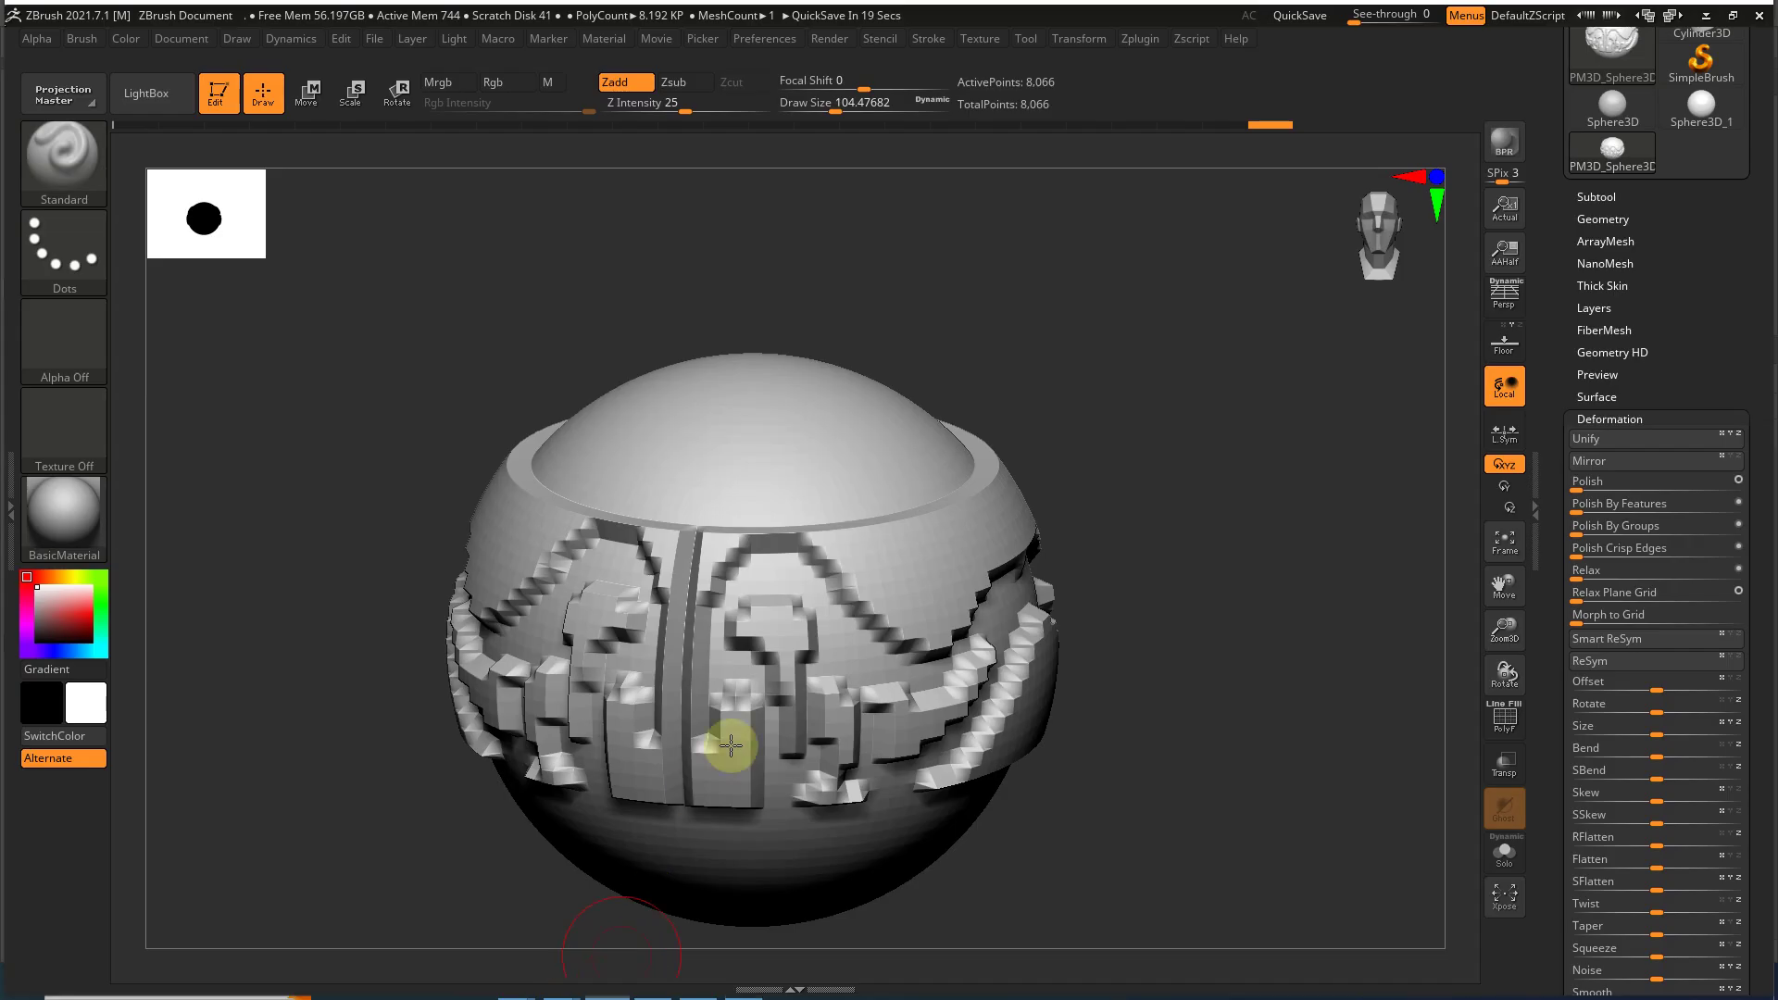
pyautogui.moveTo(1184, 590); pyautogui.dragTo(814, 544)
pyautogui.moveTo(1328, 543)
pyautogui.keyDown('shift'); pyautogui.mouseDown()
pyautogui.moveTo(1262, 563)
pyautogui.moveTo(1180, 528)
pyautogui.moveTo(1250, 433)
pyautogui.mouseUp(); pyautogui.keyUp('shift')
pyautogui.hotkey('ctrl', 'z')
pyautogui.hotkey('ctrl', 'z')
# Step: Replace the sphere with a Plane3D mesh and show its wireframe from a tilted view
pyautogui.moveTo(1559, 286); pyautogui.dragTo(1559, 436)
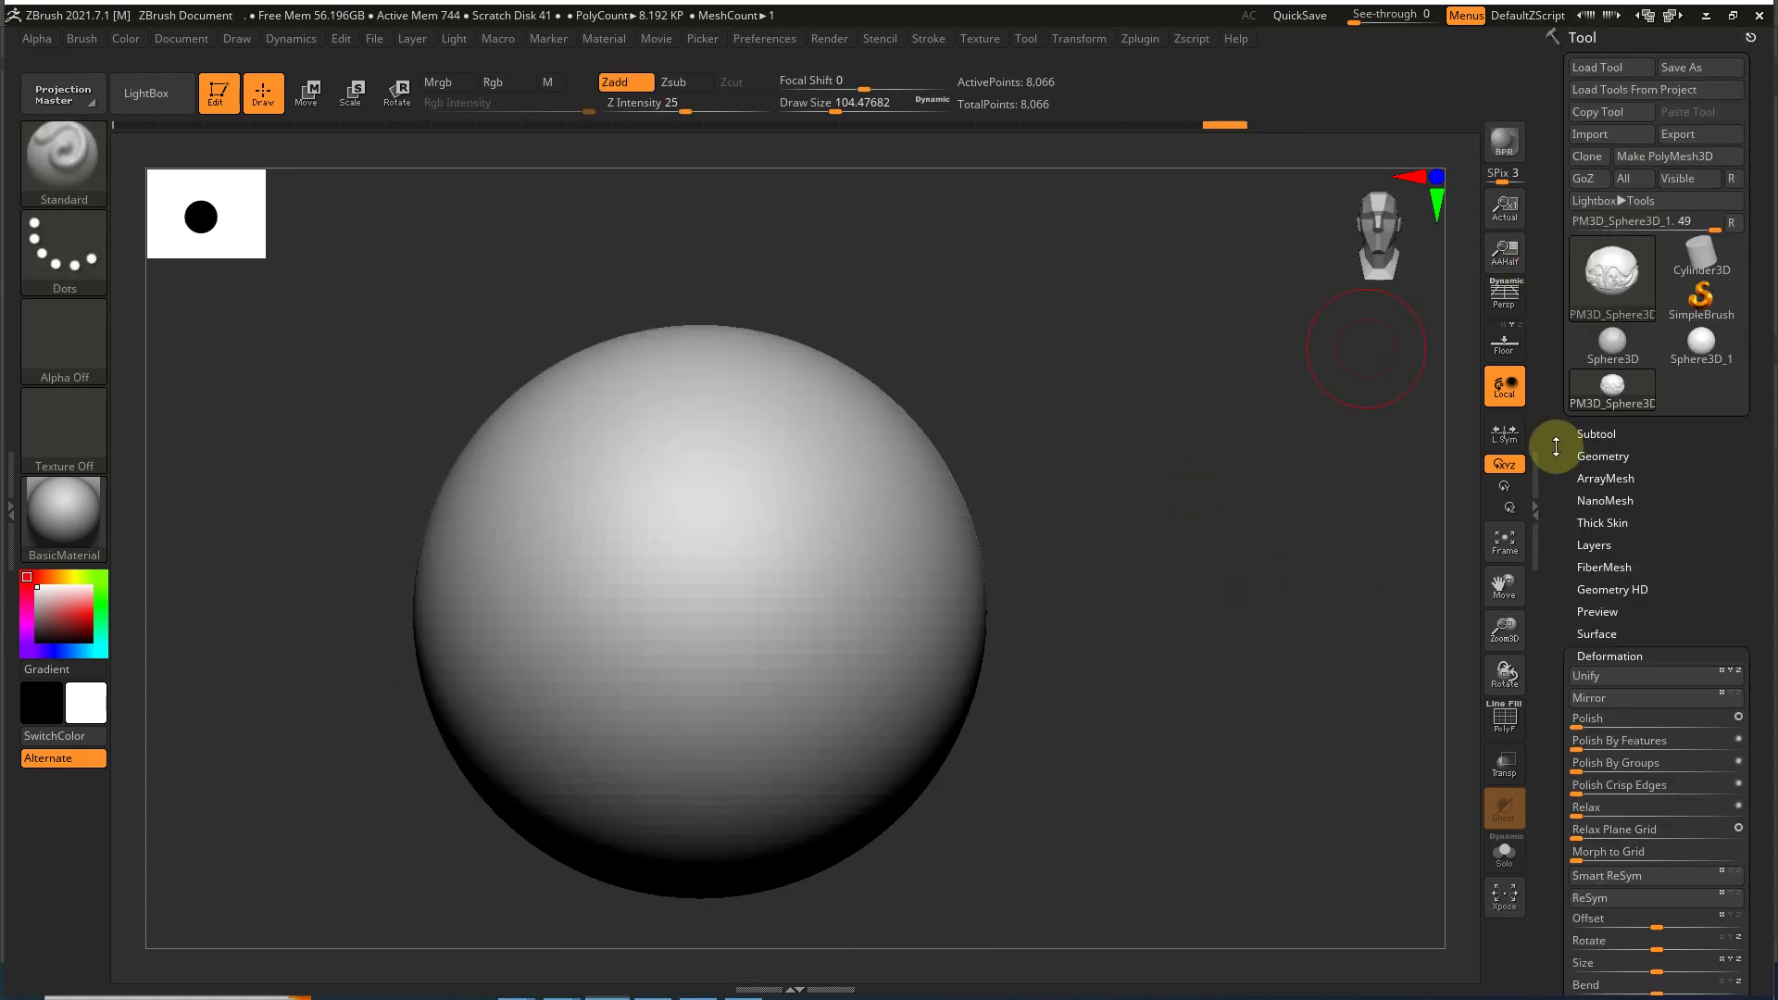
pyautogui.click(1598, 277)
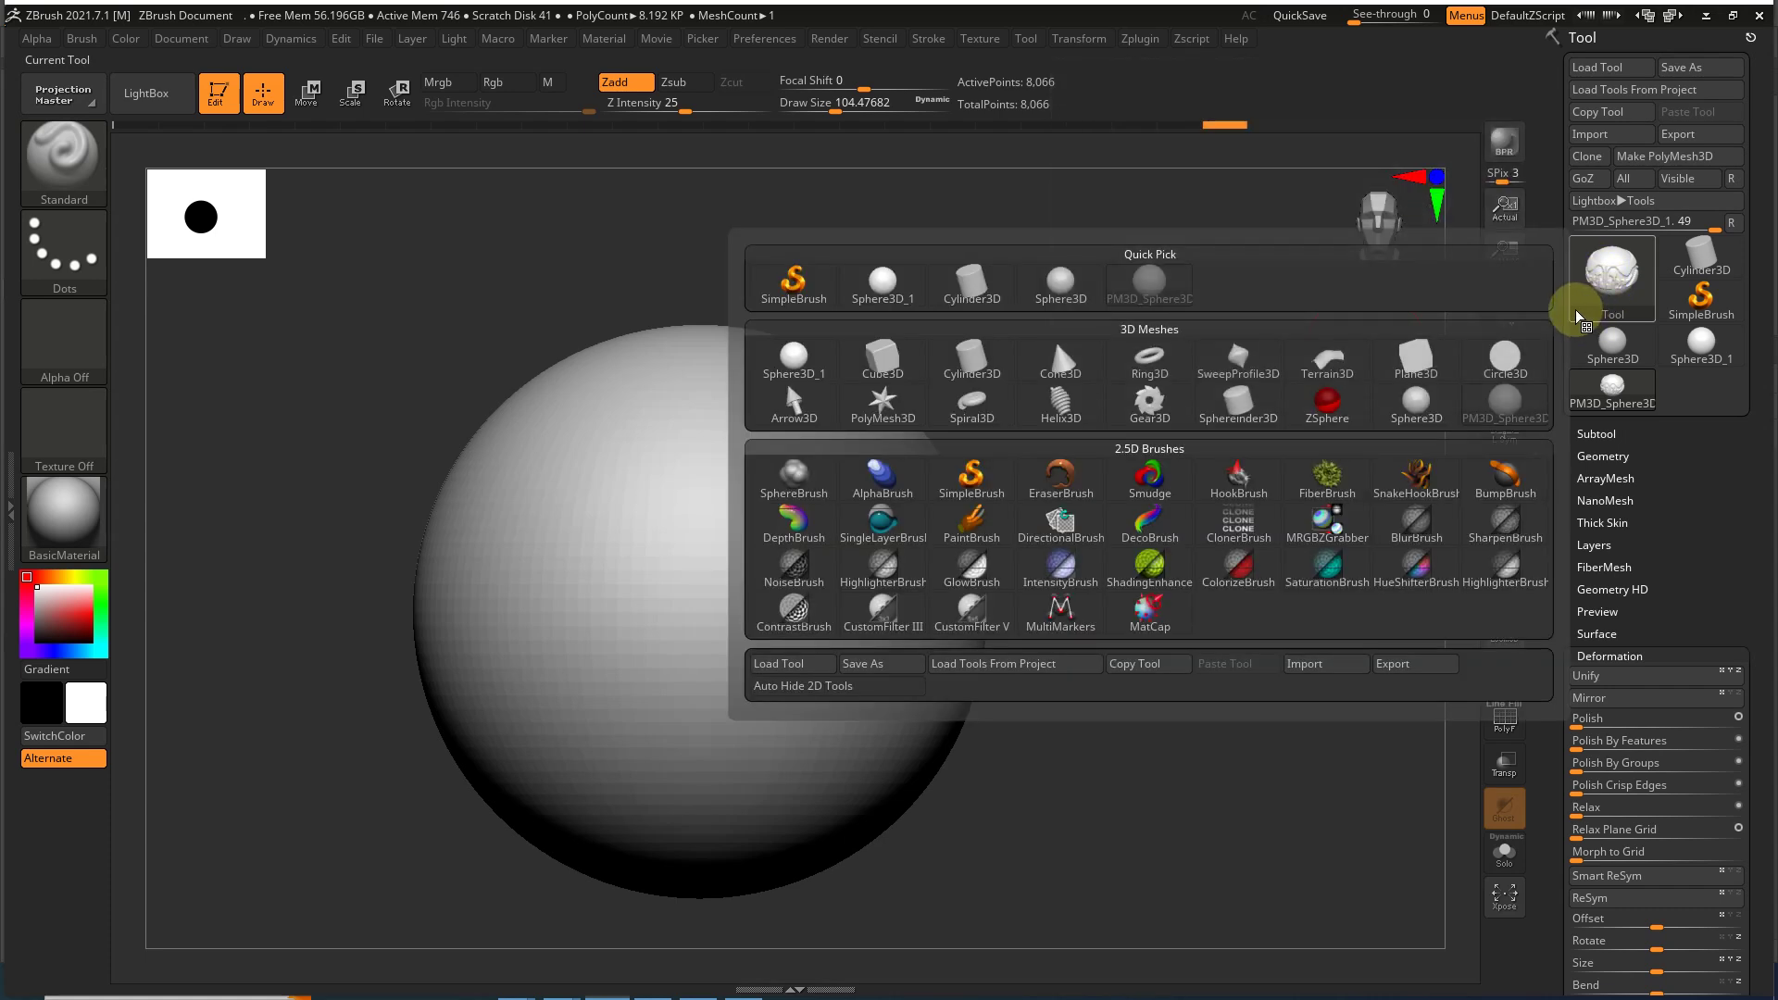
pyautogui.click(1416, 357)
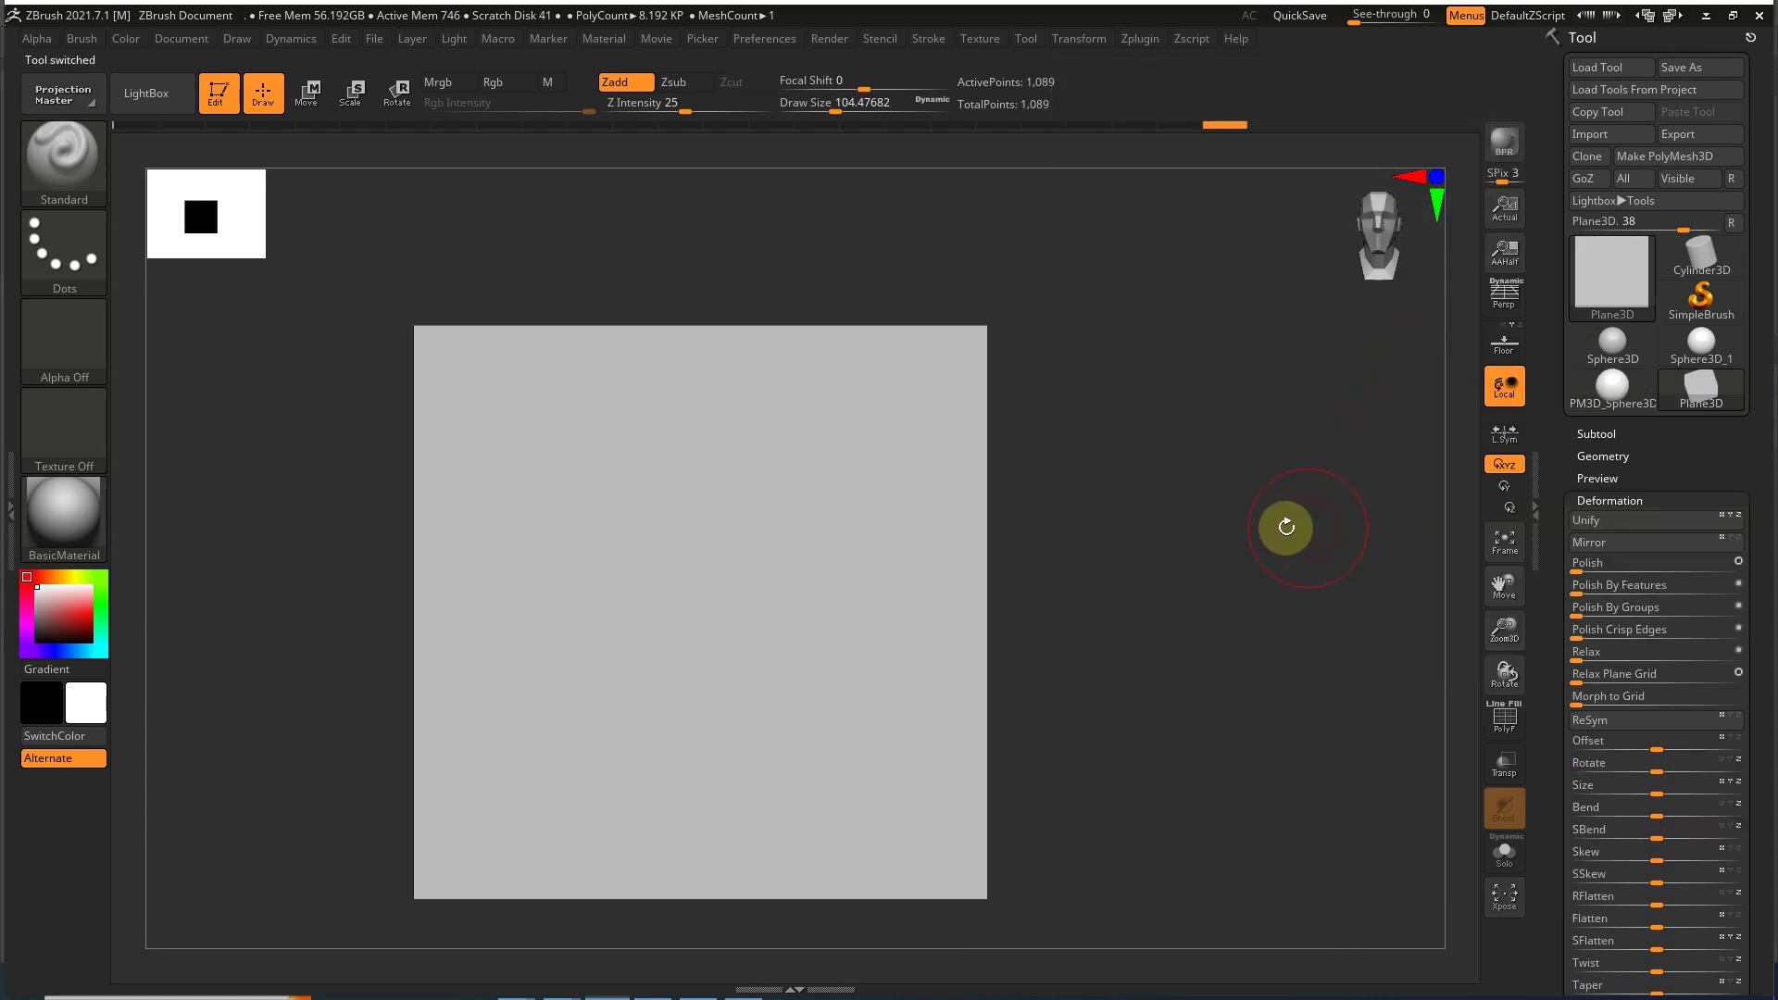
pyautogui.moveTo(1264, 703)
pyautogui.mouseDown()
pyautogui.moveTo(1246, 543)
pyautogui.moveTo(1351, 597)
pyautogui.moveTo(1358, 674)
pyautogui.moveTo(1349, 655)
pyautogui.moveTo(1385, 658)
pyautogui.moveTo(1390, 640)
pyautogui.mouseUp()
pyautogui.hotkey('shift', 'f')
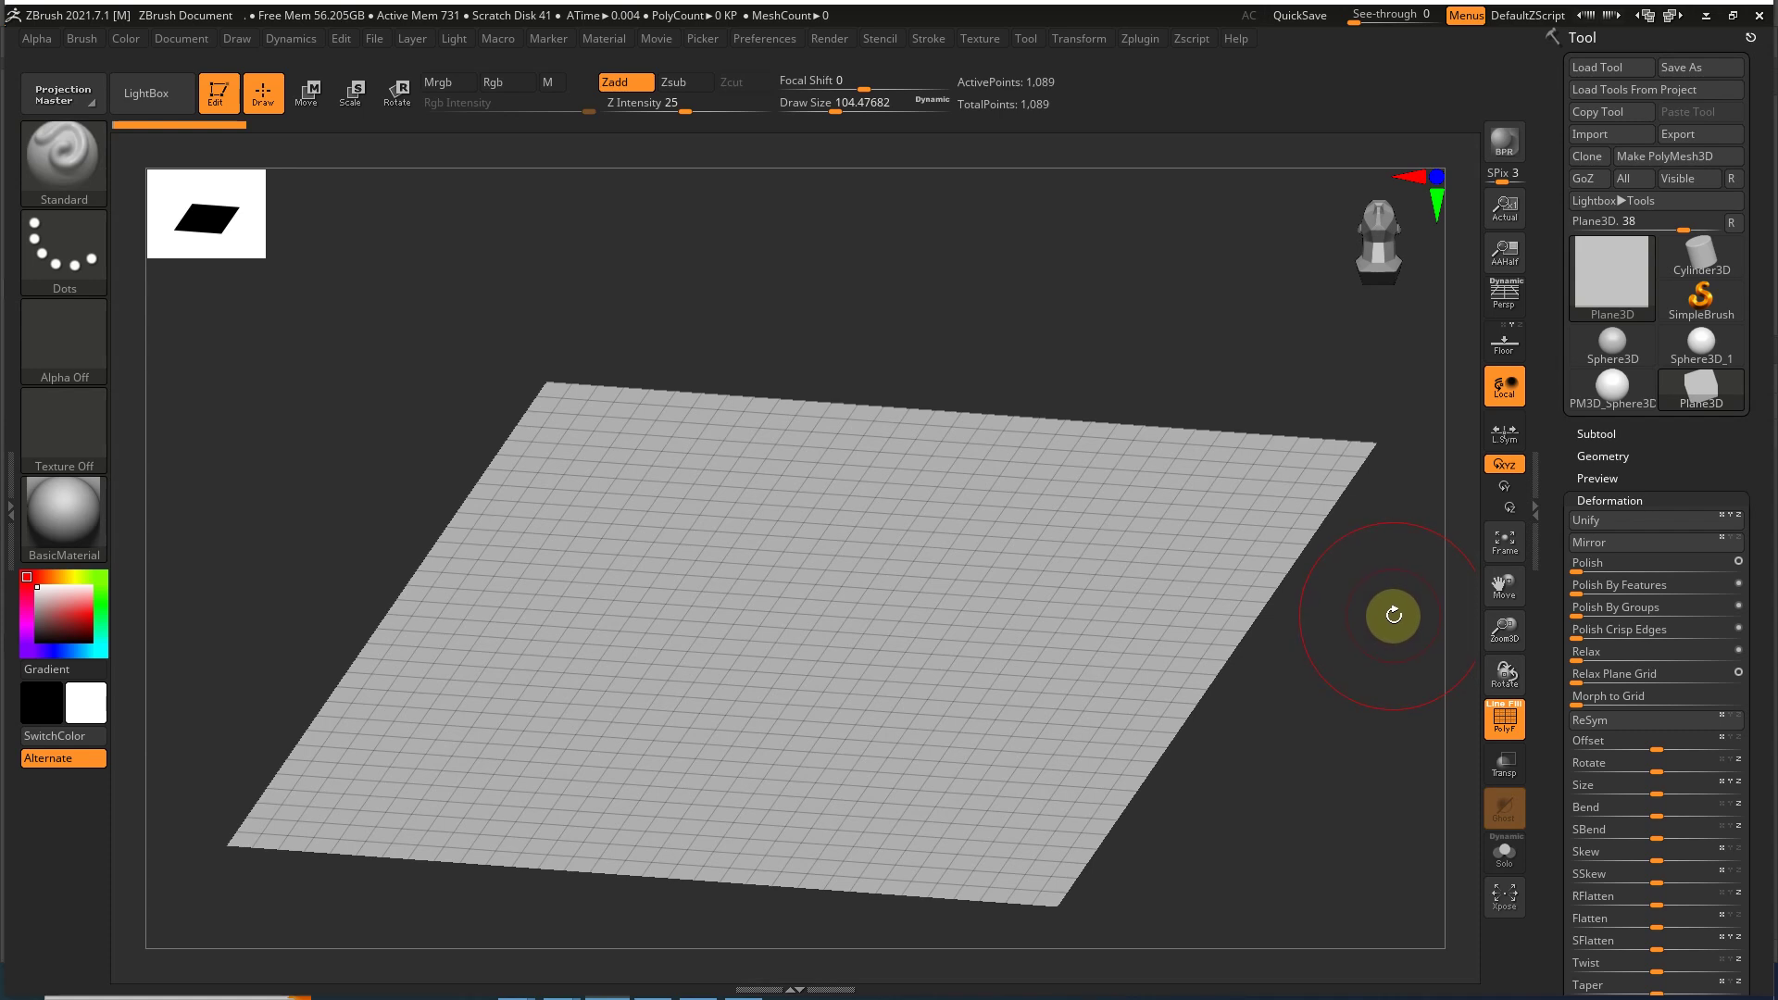
# Step: Convert the plane into a PolyMesh3D and face it straight from the front
pyautogui.click(1589, 455)
pyautogui.moveTo(1575, 318); pyautogui.dragTo(1578, 528)
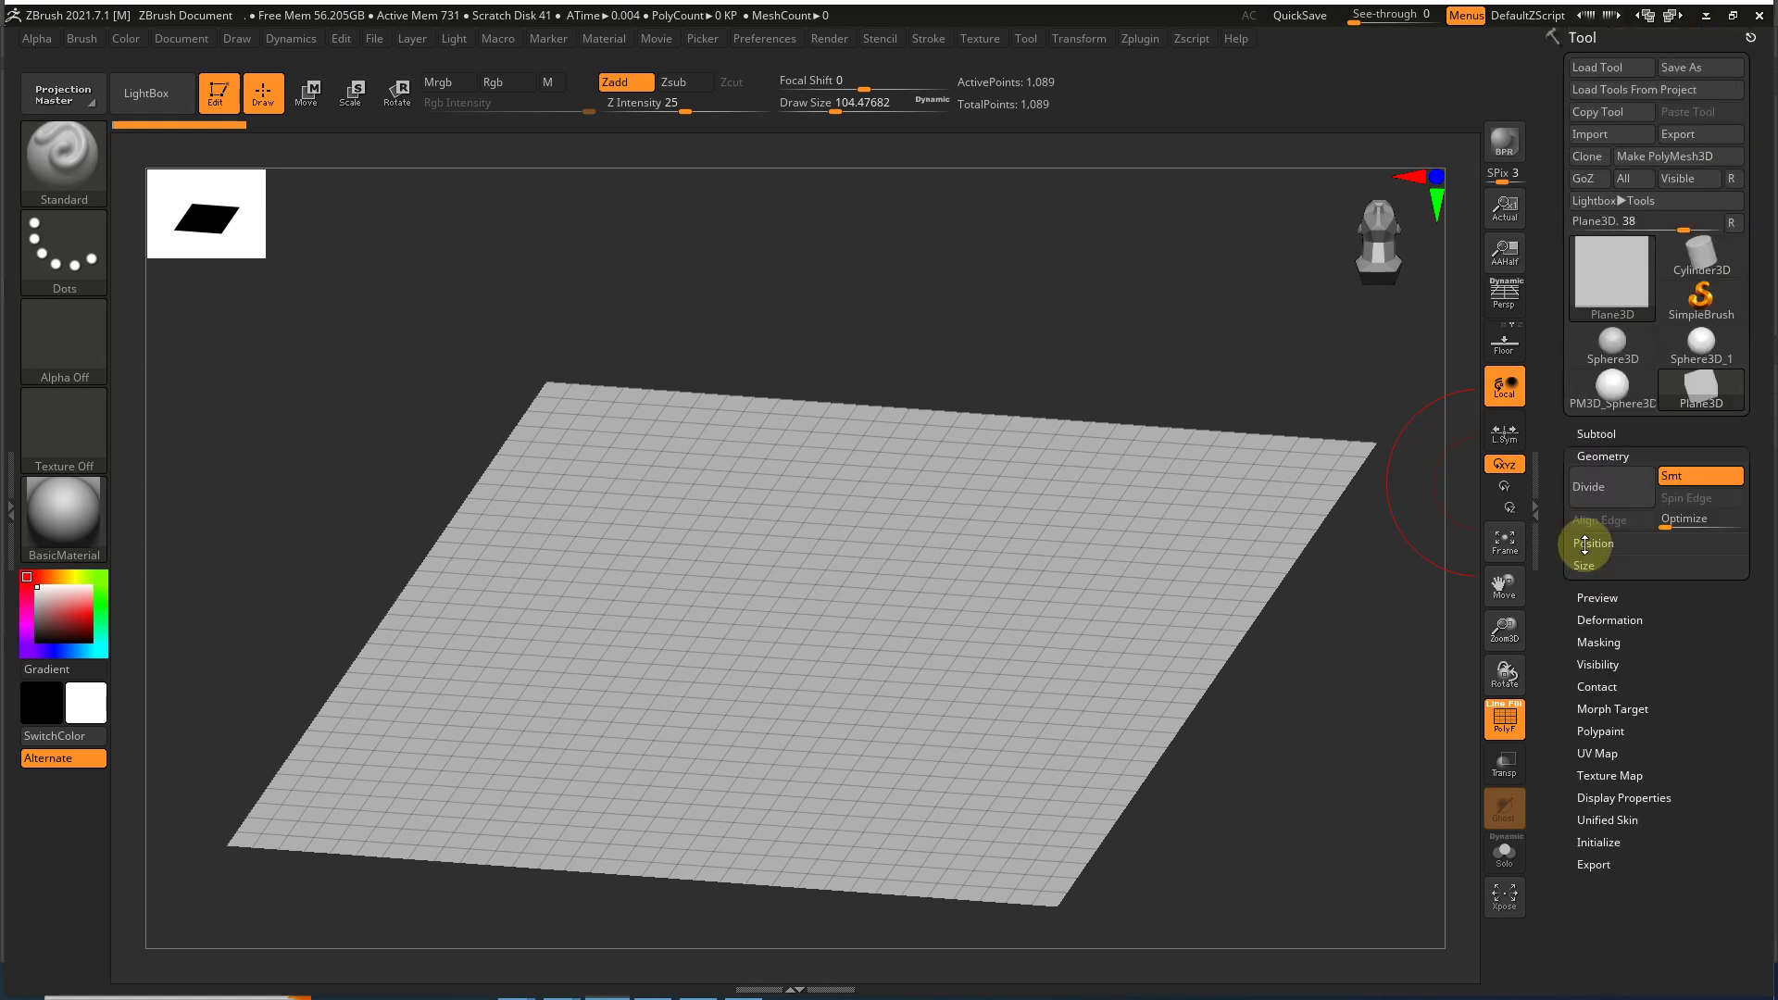
pyautogui.click(1681, 156)
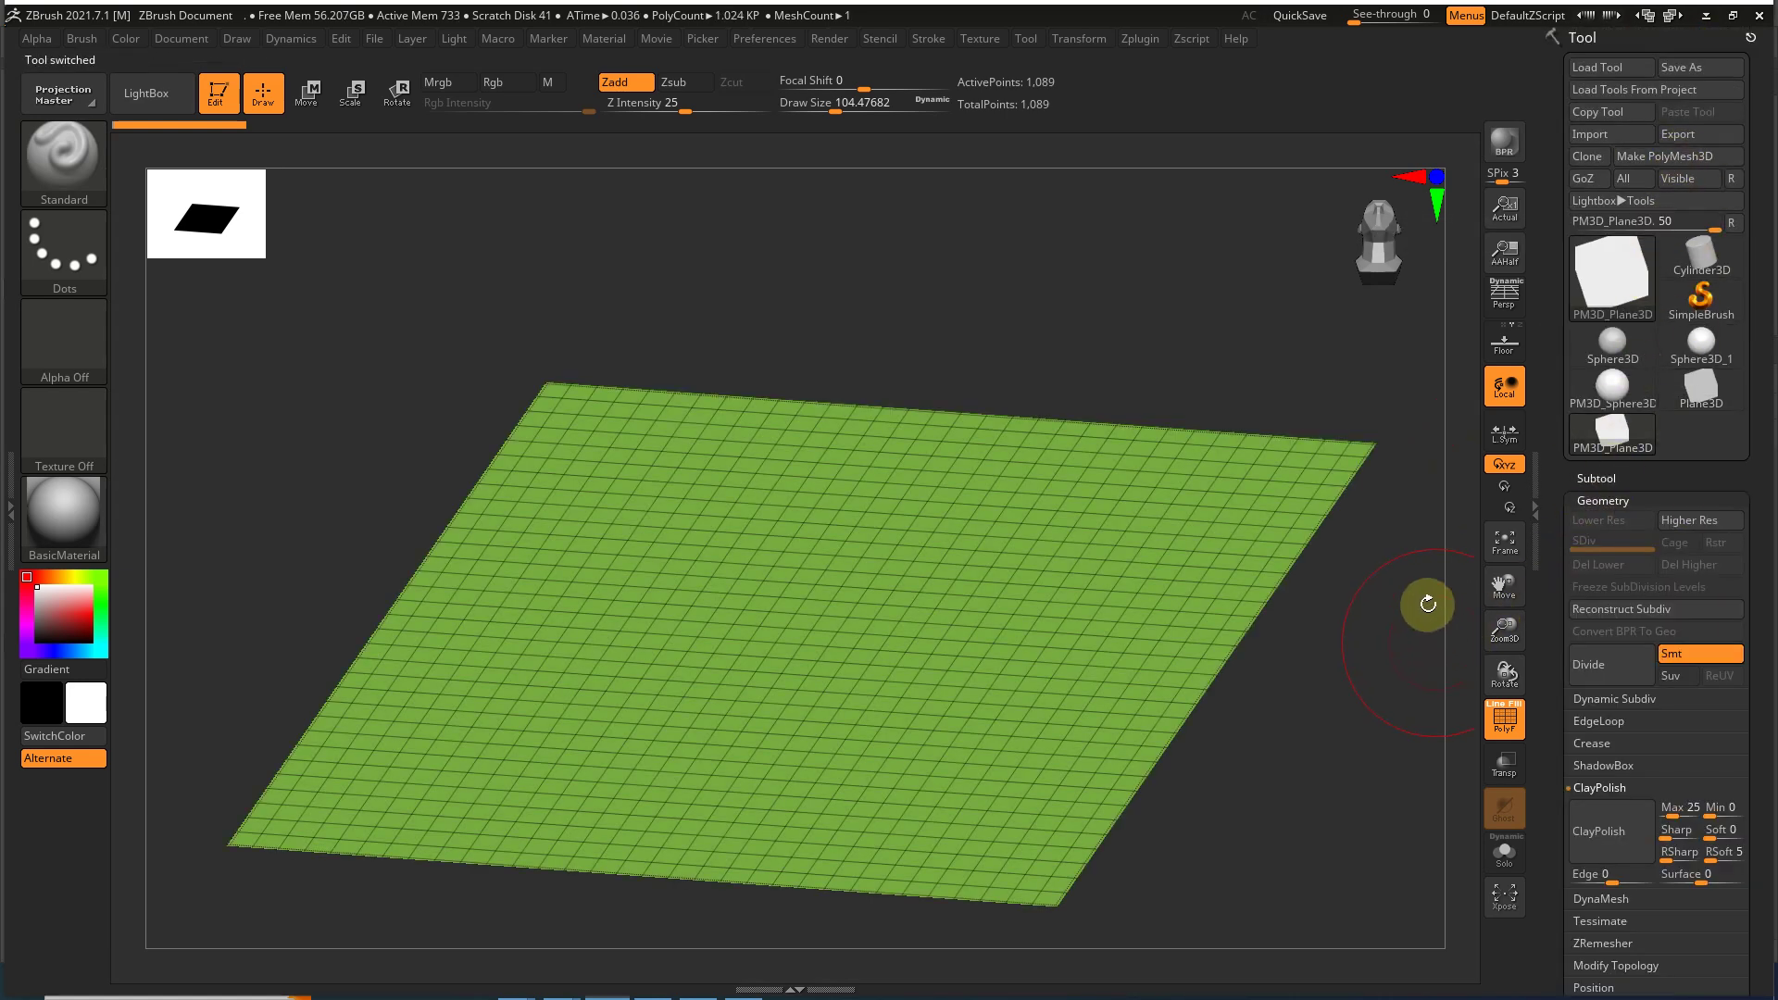
pyautogui.moveTo(1364, 635)
pyautogui.keyDown('shift'); pyautogui.mouseDown()
pyautogui.moveTo(1385, 686)
pyautogui.moveTo(1379, 621)
pyautogui.mouseUp(); pyautogui.keyUp('shift')
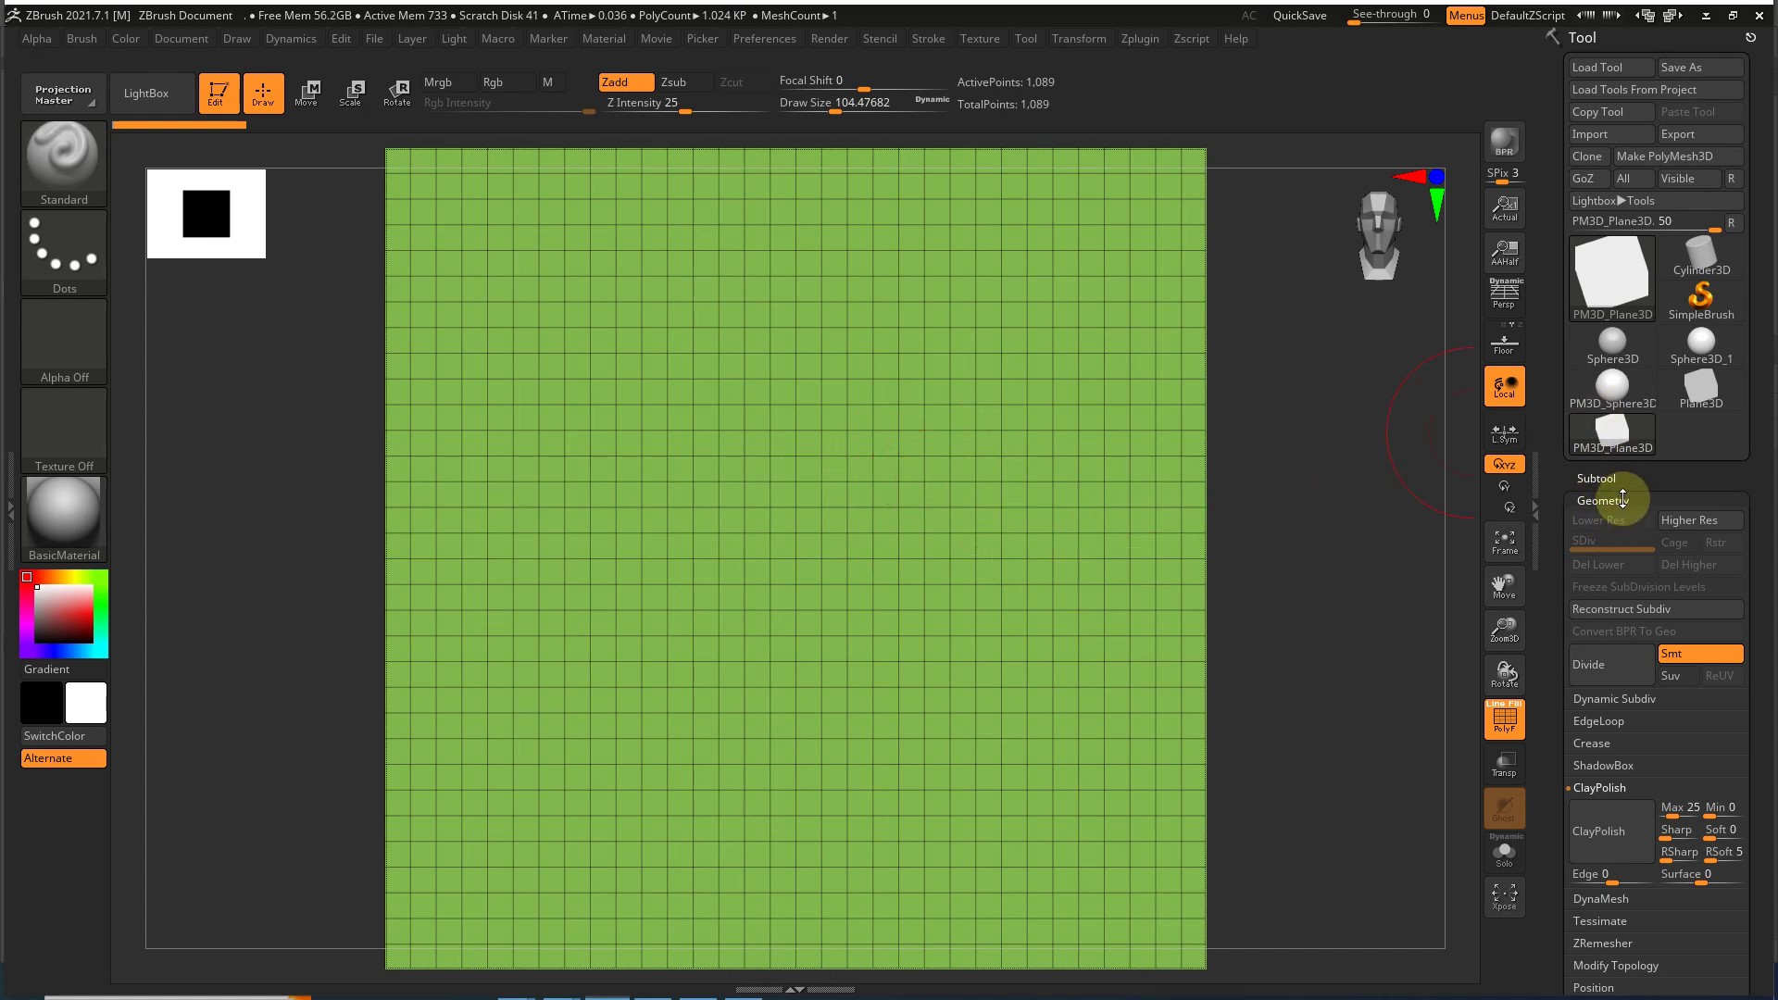
# Step: Try dividing the plane twice with Smt on, and undo both subdivisions
pyautogui.moveTo(1567, 647); pyautogui.dragTo(1572, 538)
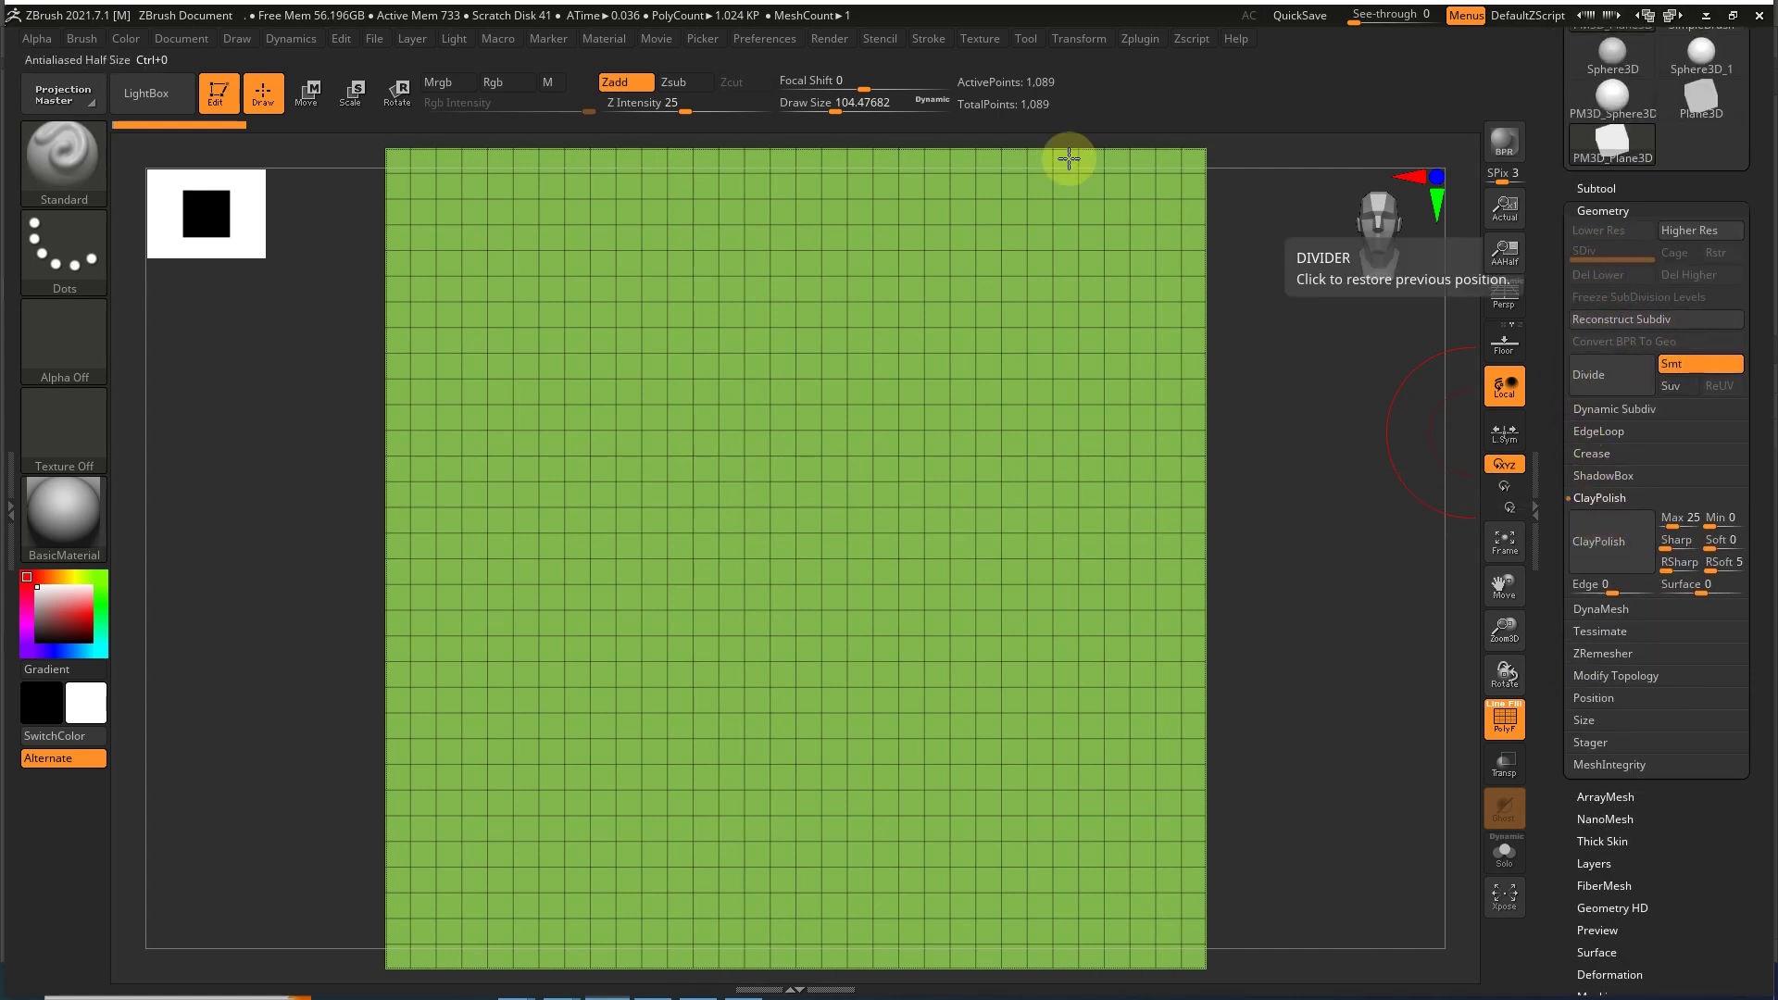
pyautogui.click(1685, 363)
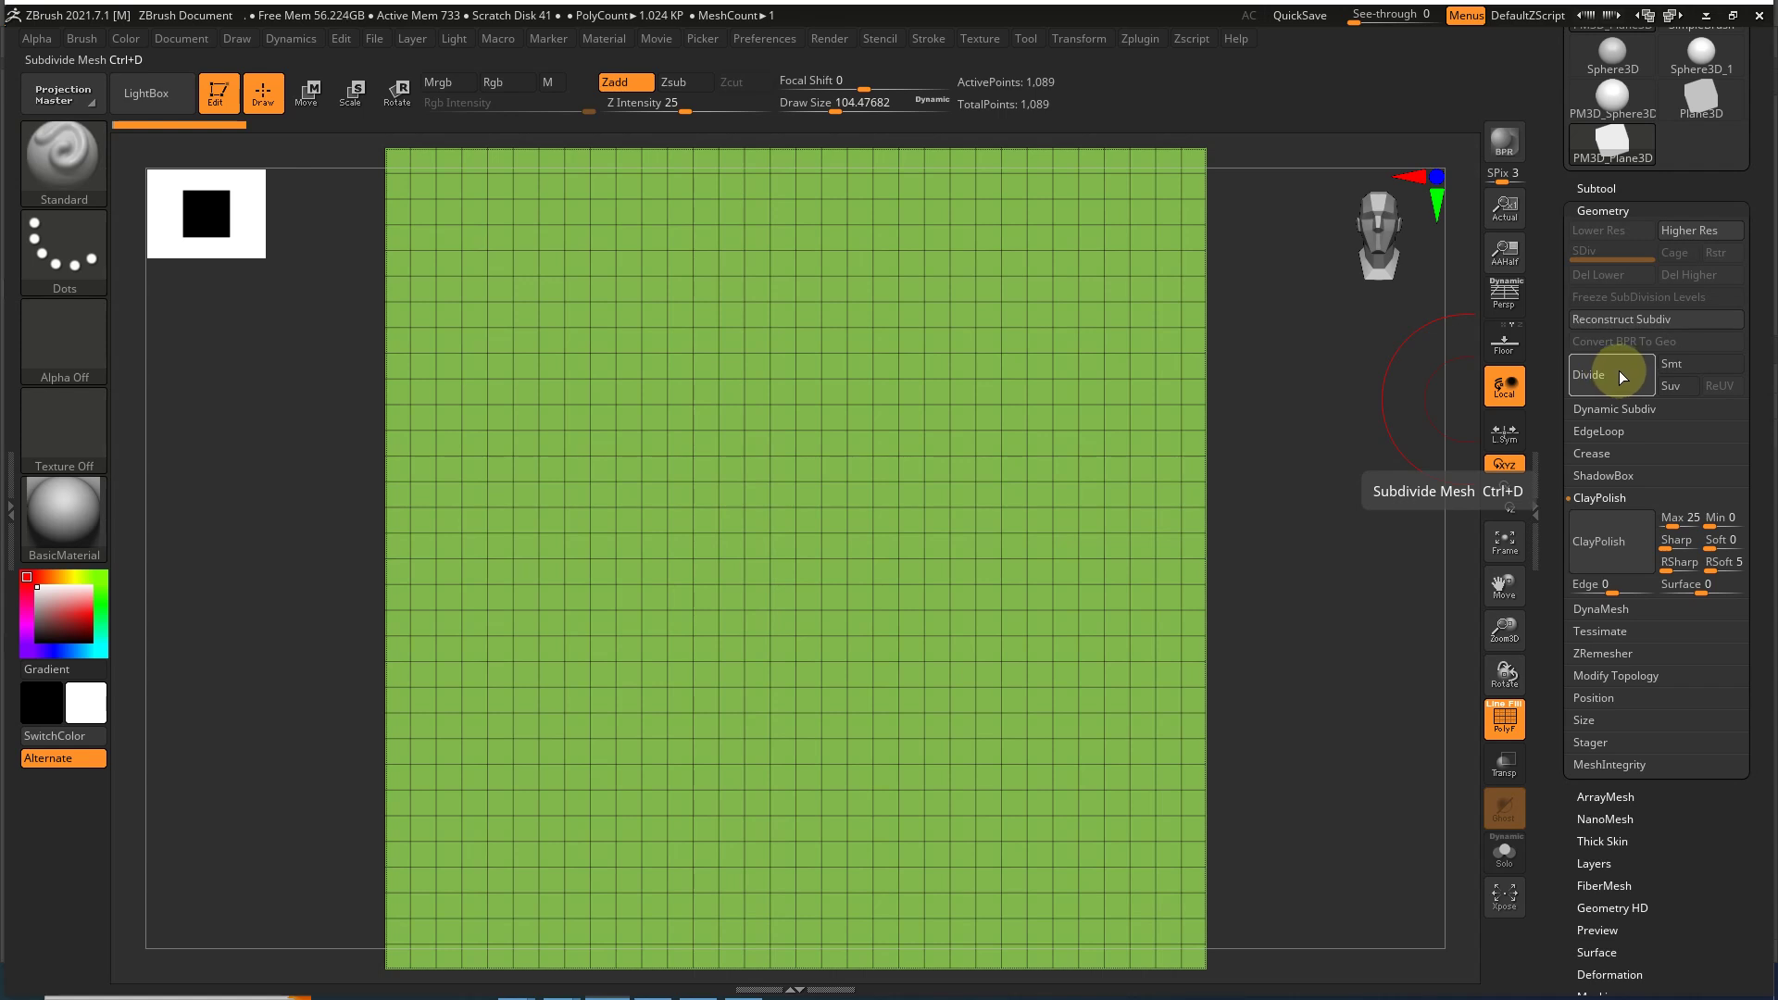
pyautogui.click(1676, 363)
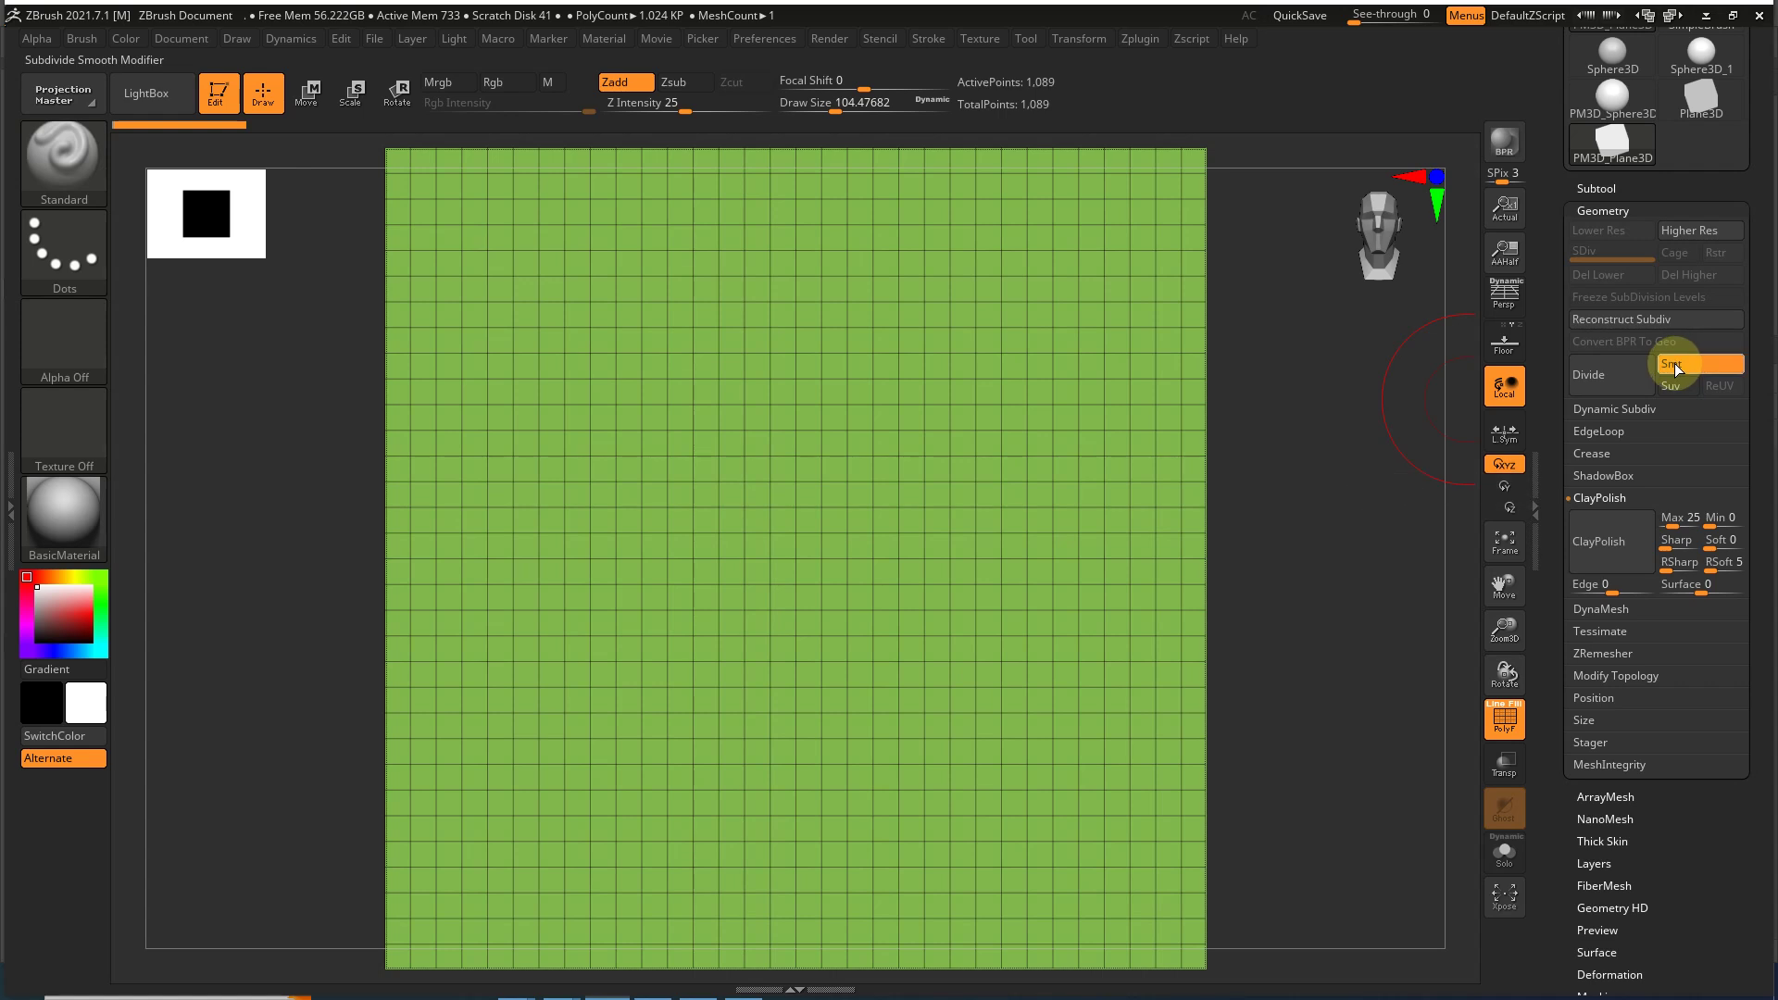
pyautogui.click(1603, 383)
pyautogui.click(1602, 384)
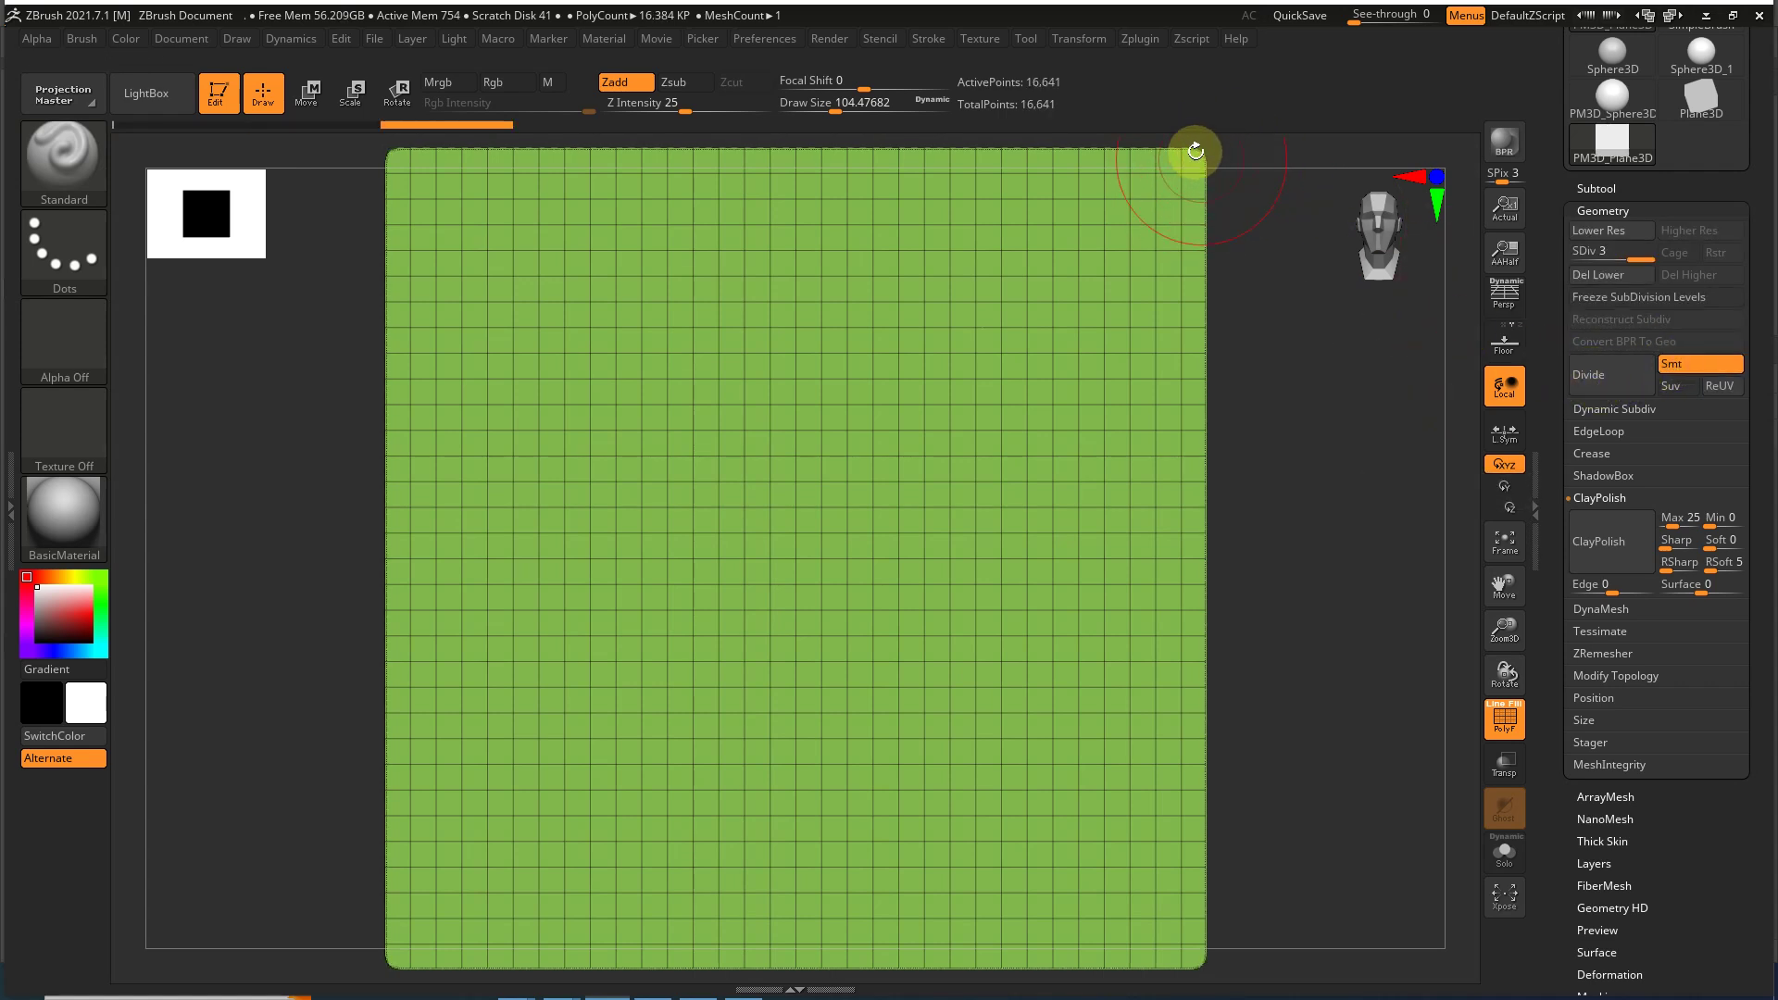
pyautogui.hotkey('ctrl', 'z')
pyautogui.hotkey('ctrl', 'z')
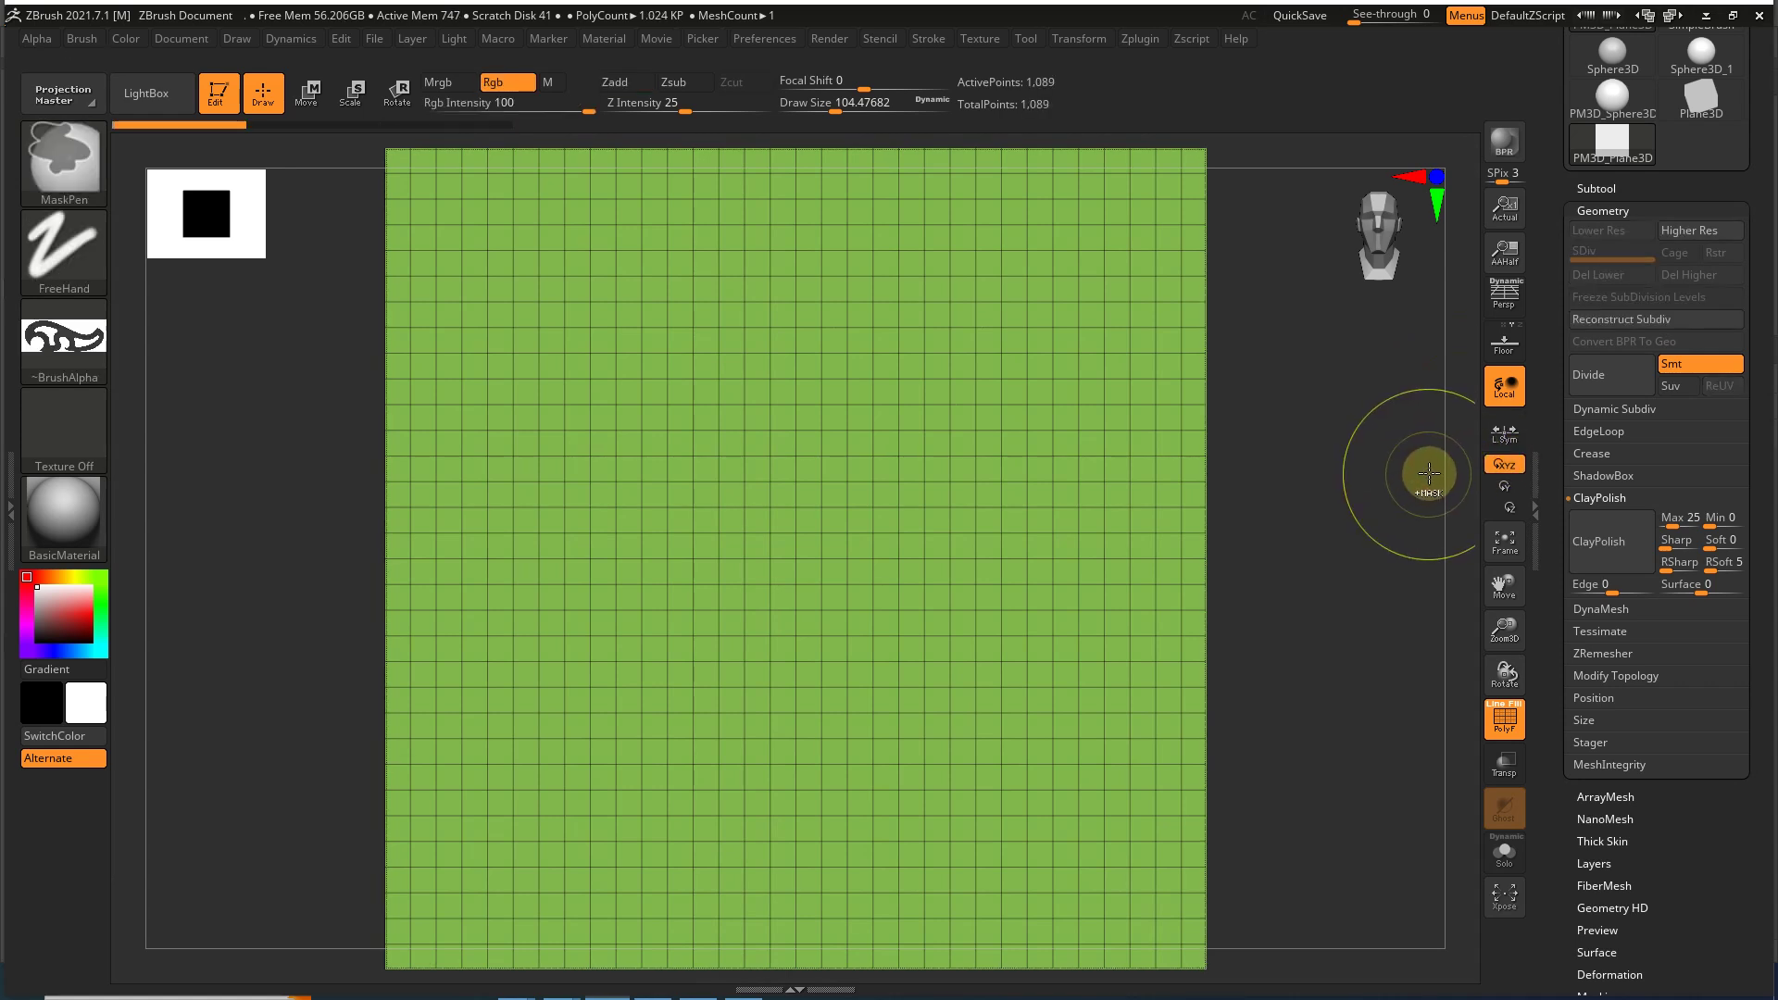
# Step: Turn Smt off, divide the plane up to subdivision level 6, and turn Smt back on
pyautogui.click(1680, 365)
pyautogui.click(1604, 375)
pyautogui.click(1605, 374)
pyautogui.click(1600, 378)
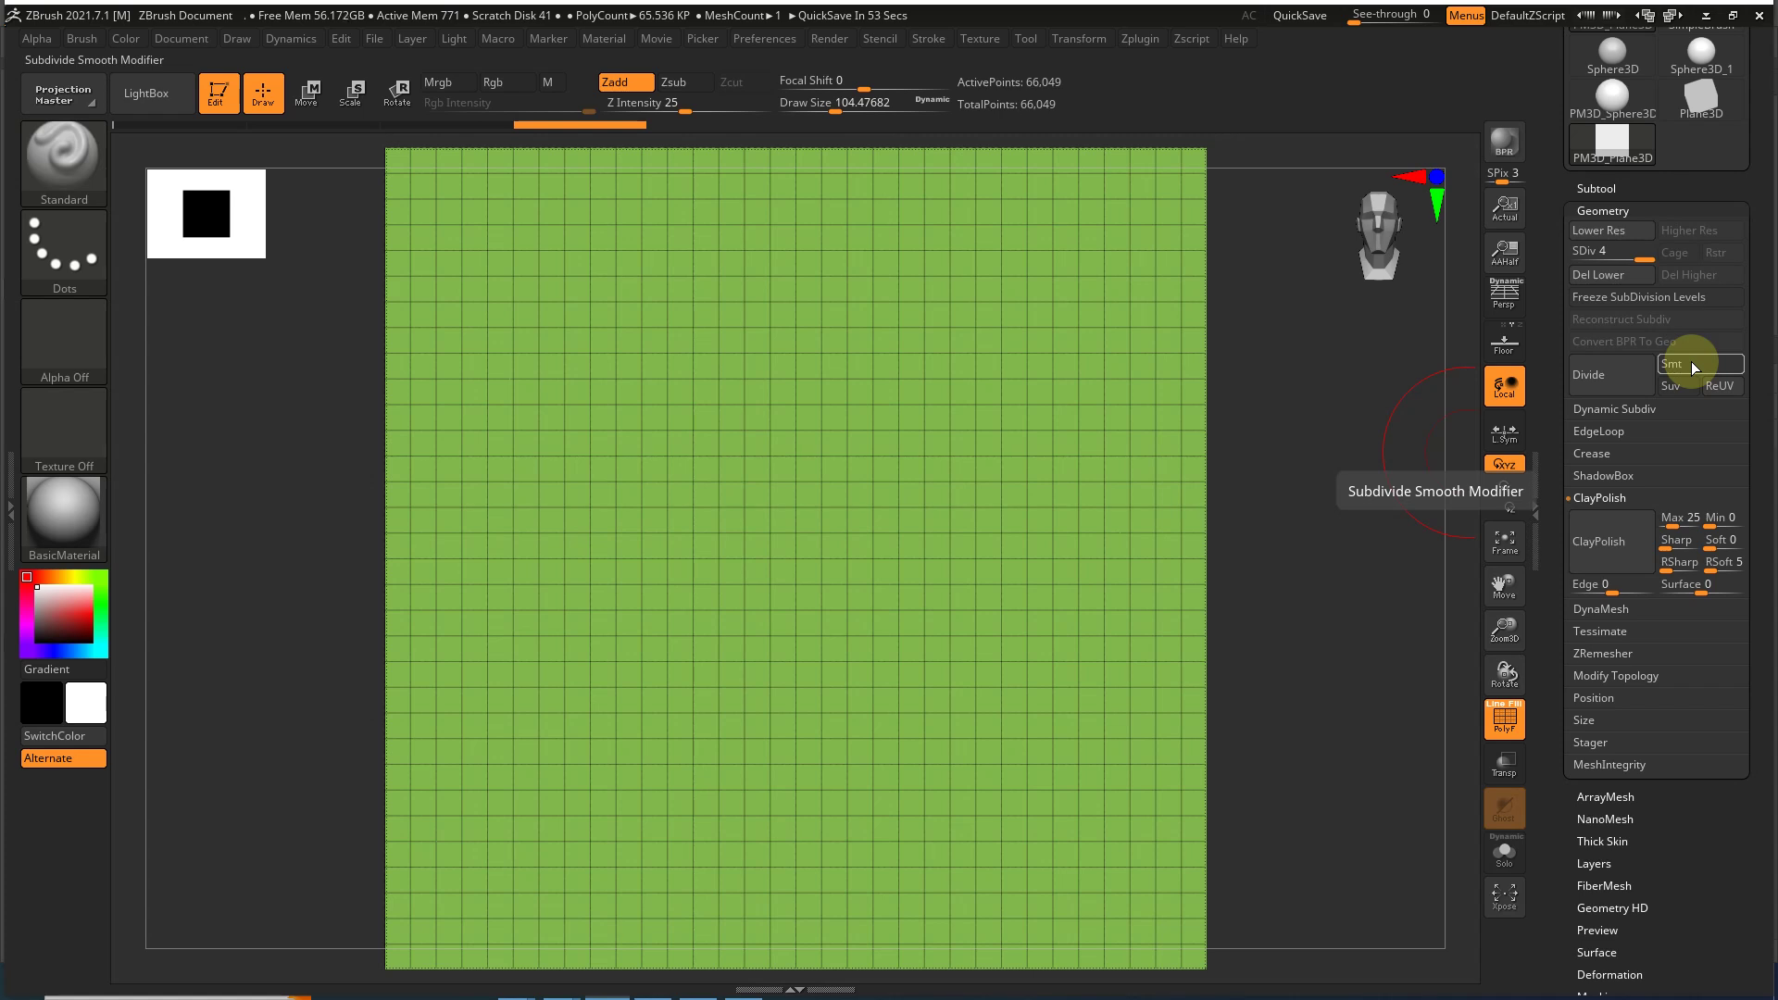
pyautogui.click(1585, 387)
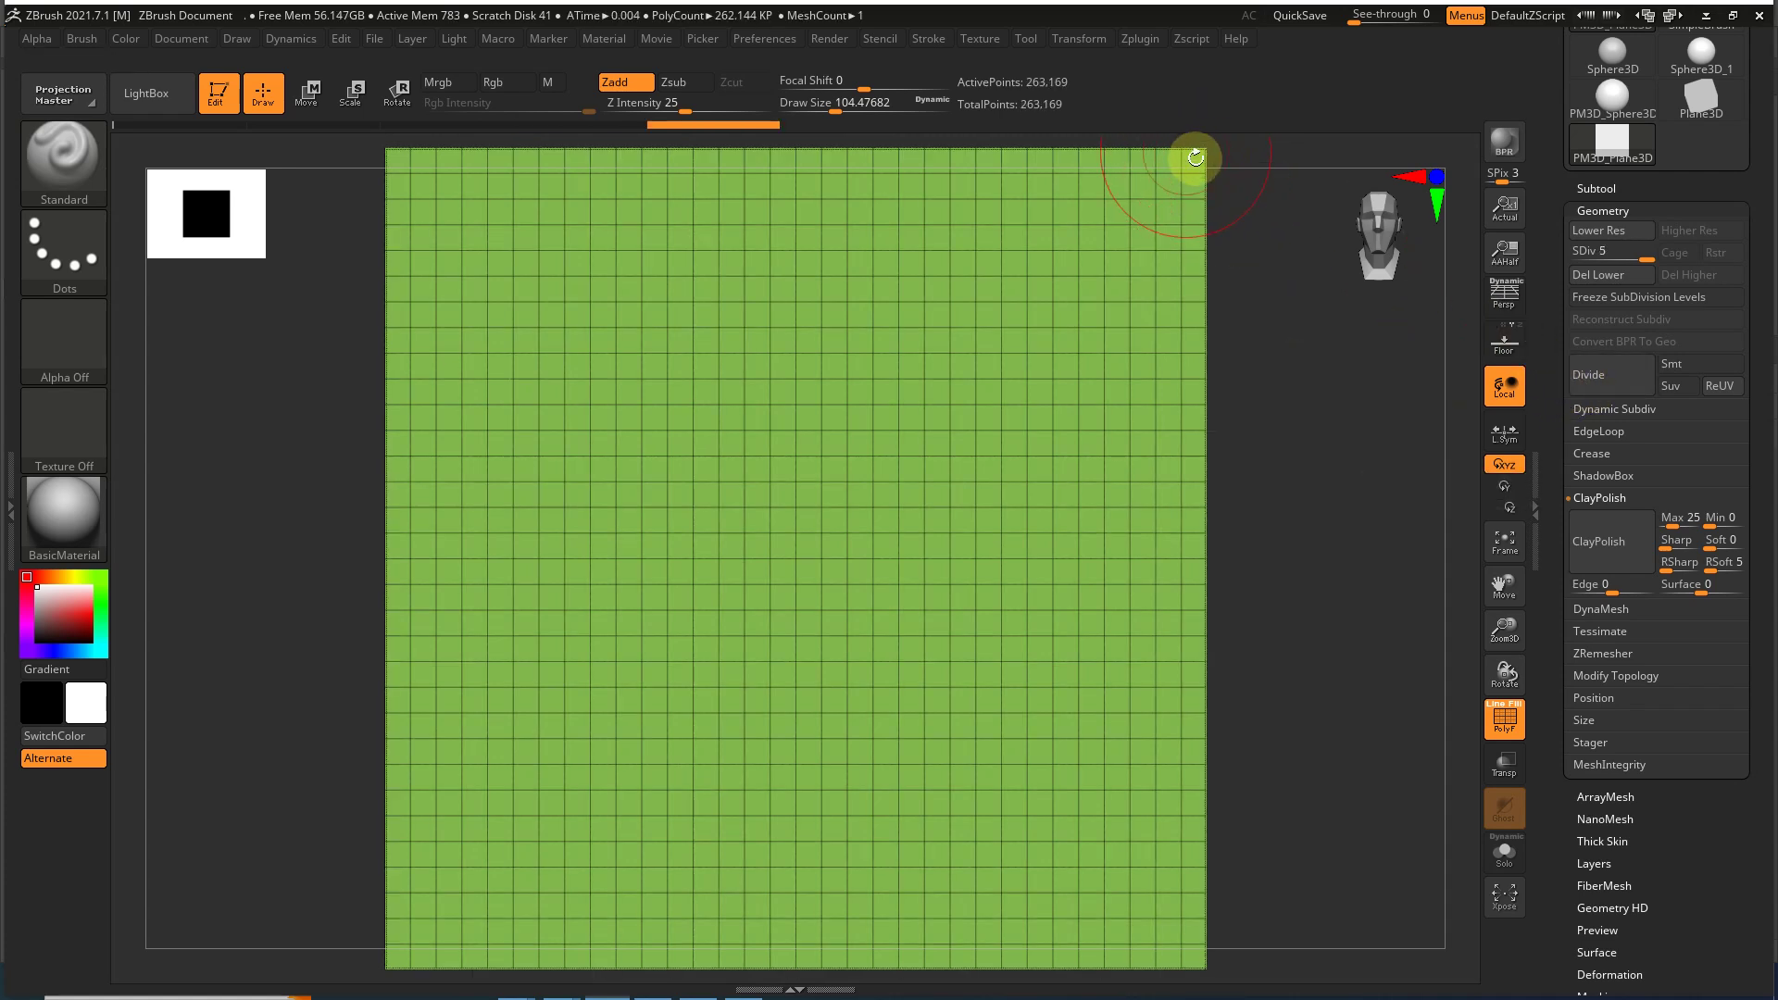
pyautogui.click(1615, 381)
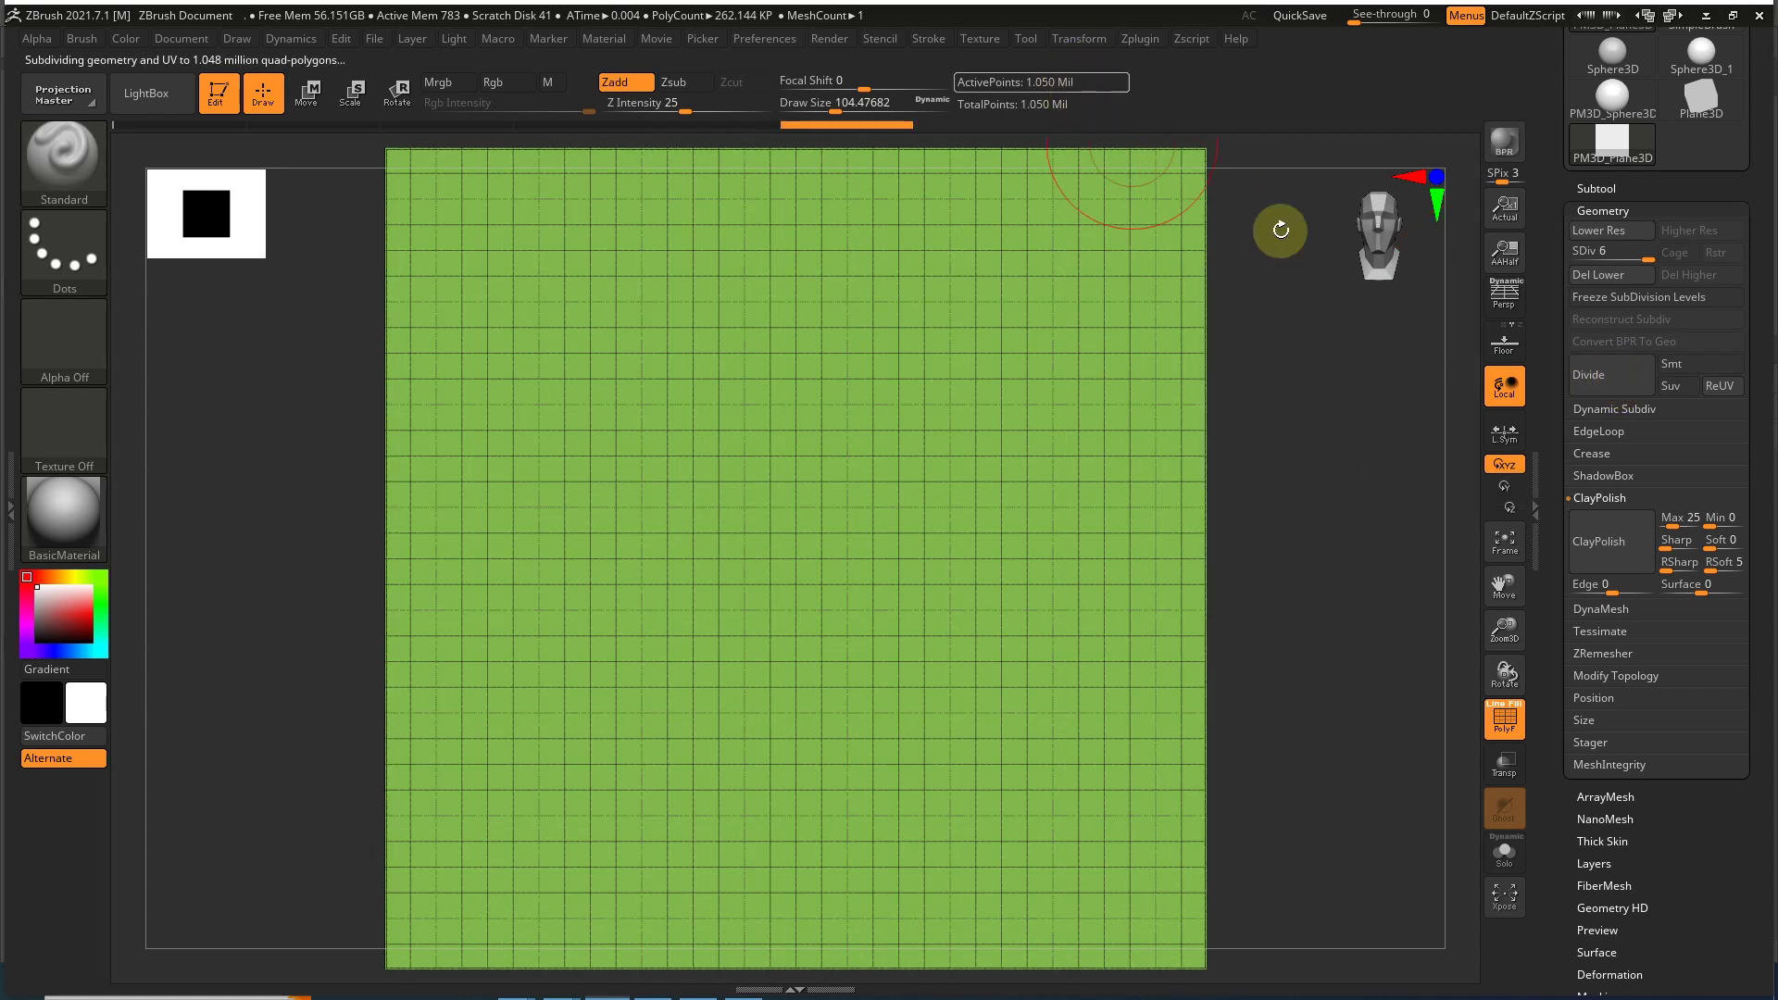
pyautogui.click(1678, 364)
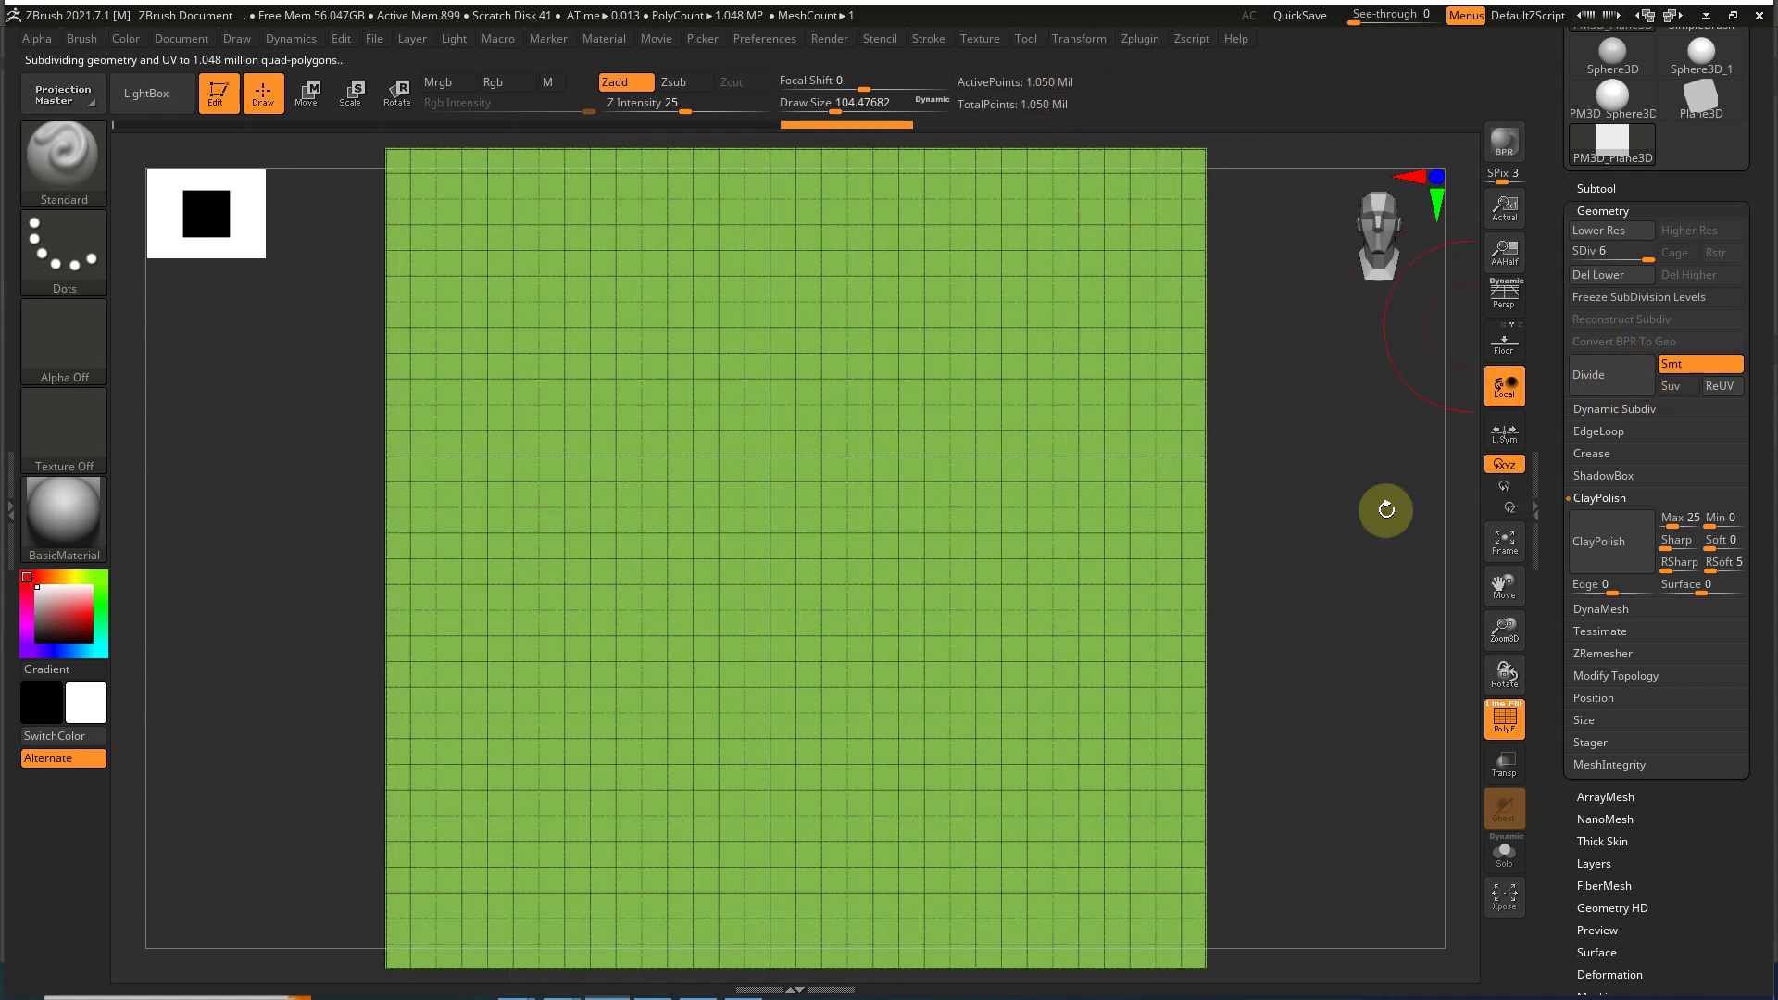
# Step: Check the subdivided plane's dense wireframe, hide it, and reduce the Standard brush's draw size to about 44
pyautogui.moveTo(1306, 519)
pyautogui.mouseDown()
pyautogui.moveTo(1294, 413)
pyautogui.moveTo(1296, 546)
pyautogui.mouseUp()
pyautogui.hotkey('shift', 'f')
pyautogui.hotkey('shift', 'f')
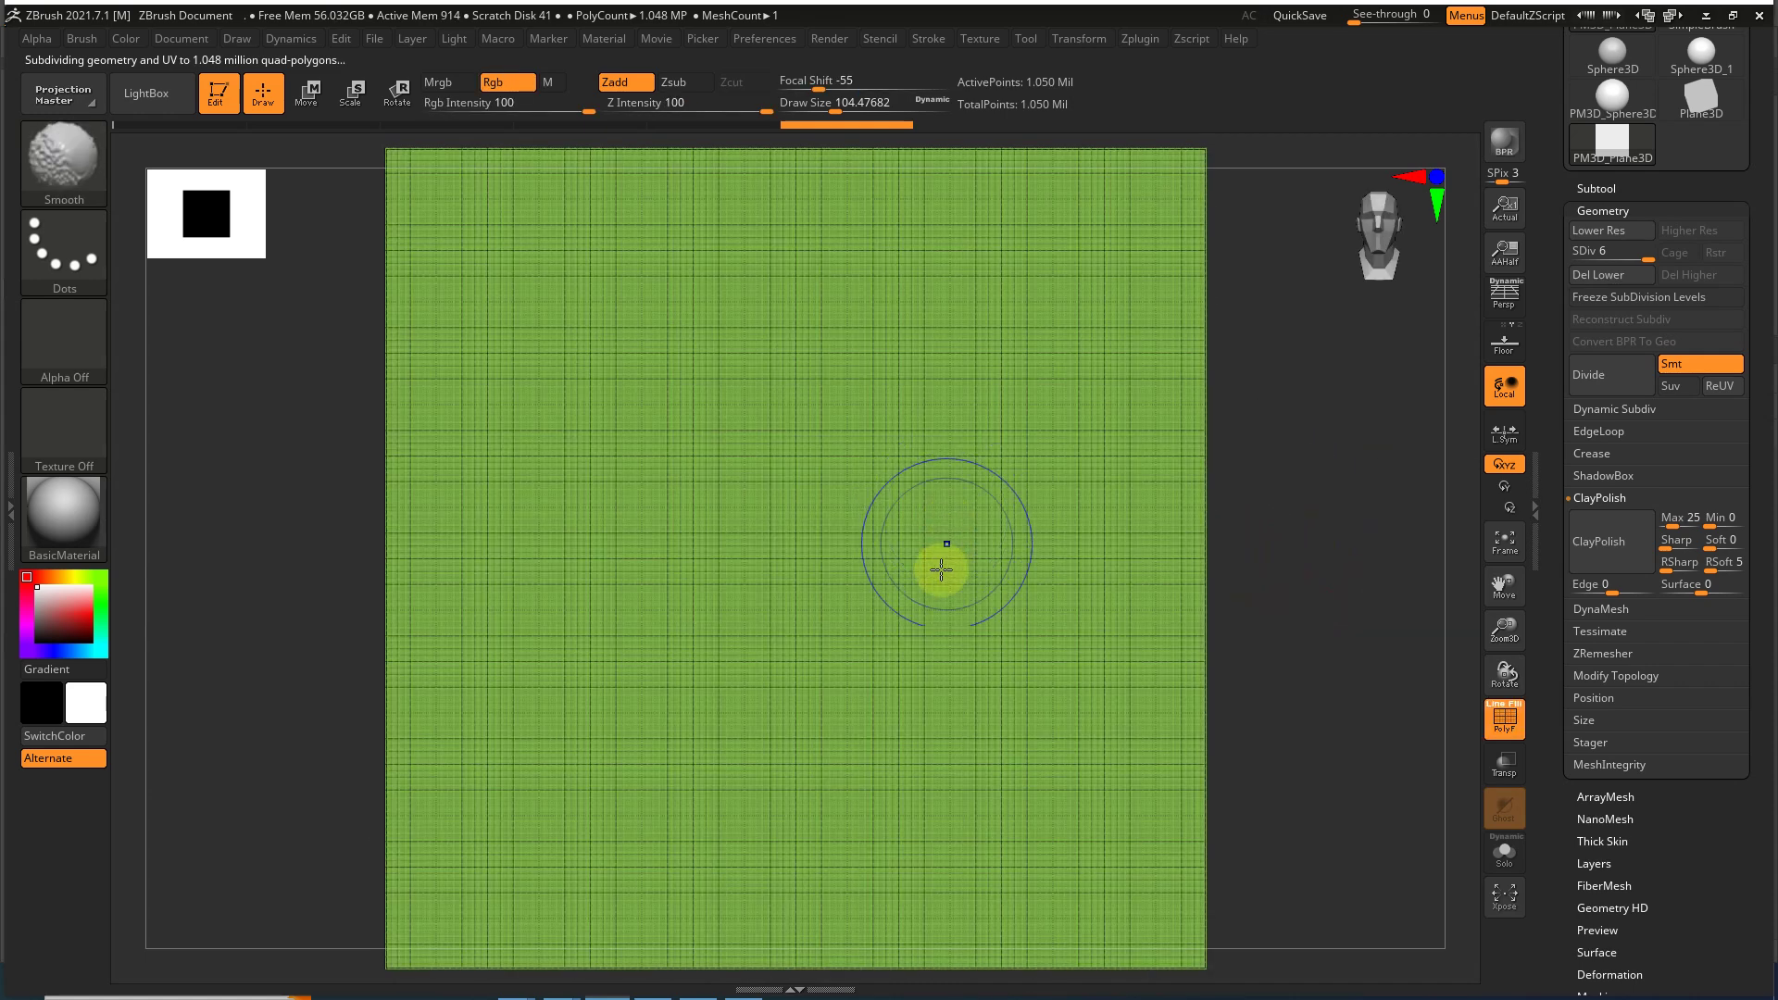
pyautogui.hotkey('shift', 'f')
pyautogui.press('s')
pyautogui.moveTo(861, 532); pyautogui.dragTo(842, 530)
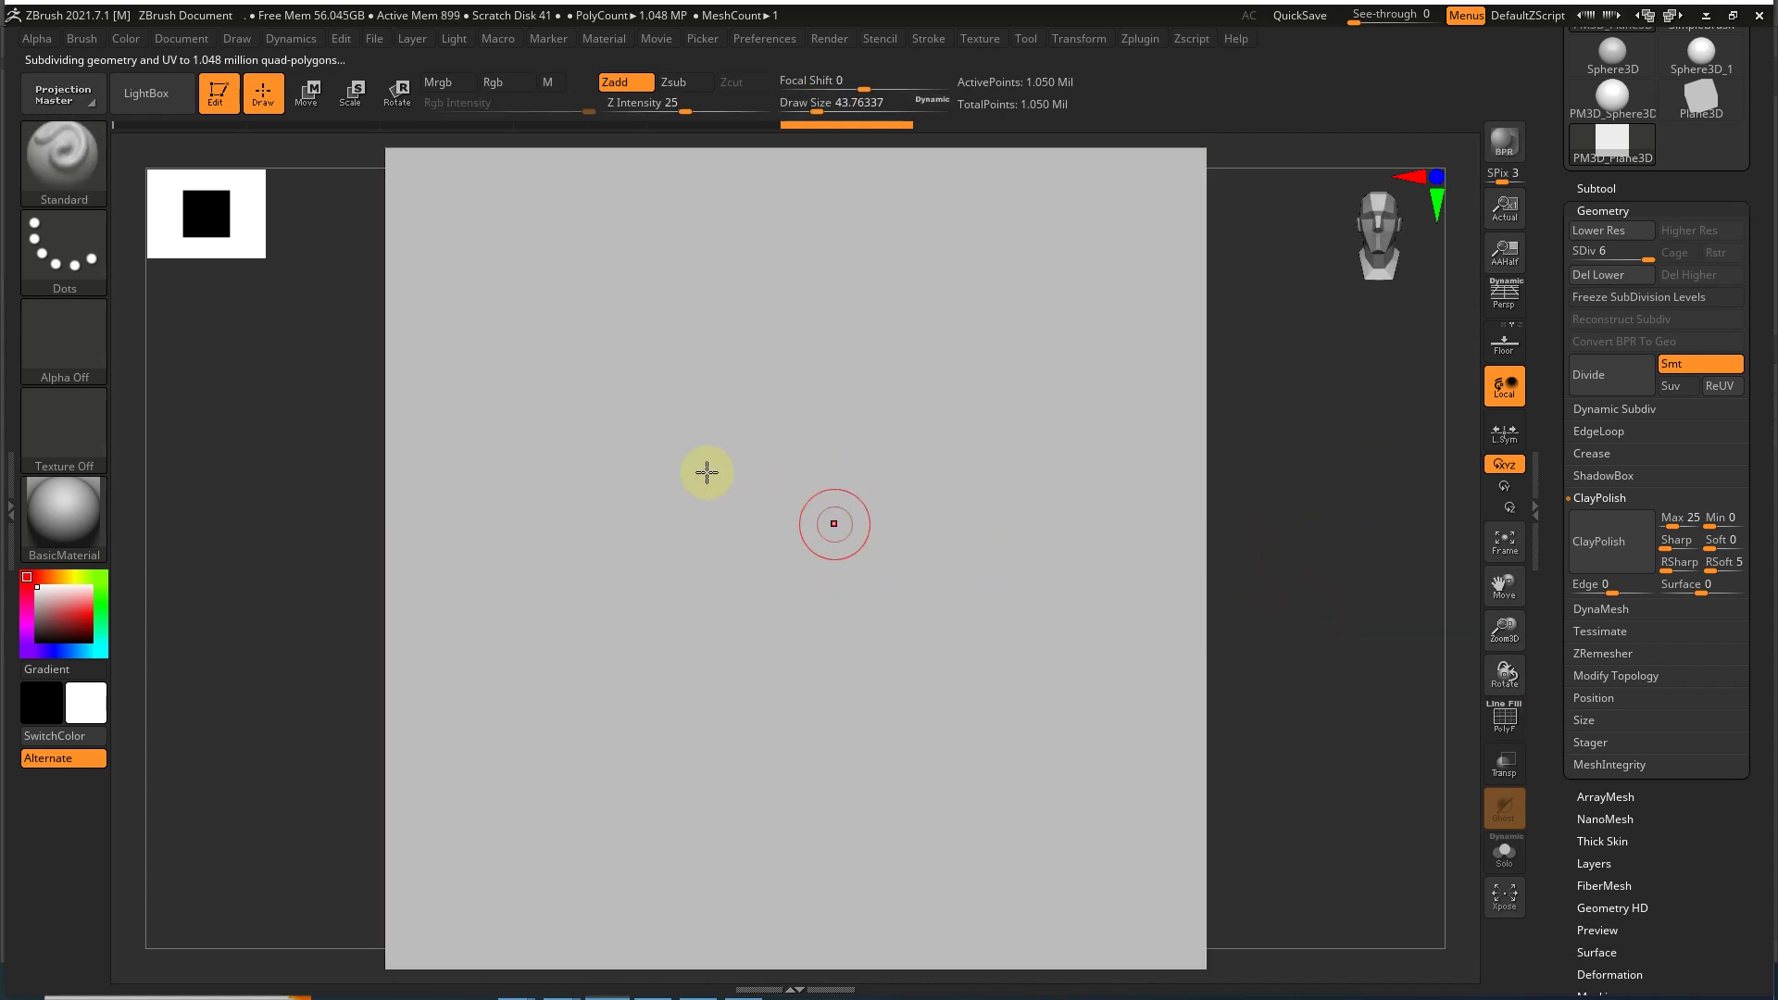
# Step: Choose the DamStandard brush and sculpt a crescent-shaped outline with curved strokes on the plane, redoing the first stroke
pyautogui.click(64, 169)
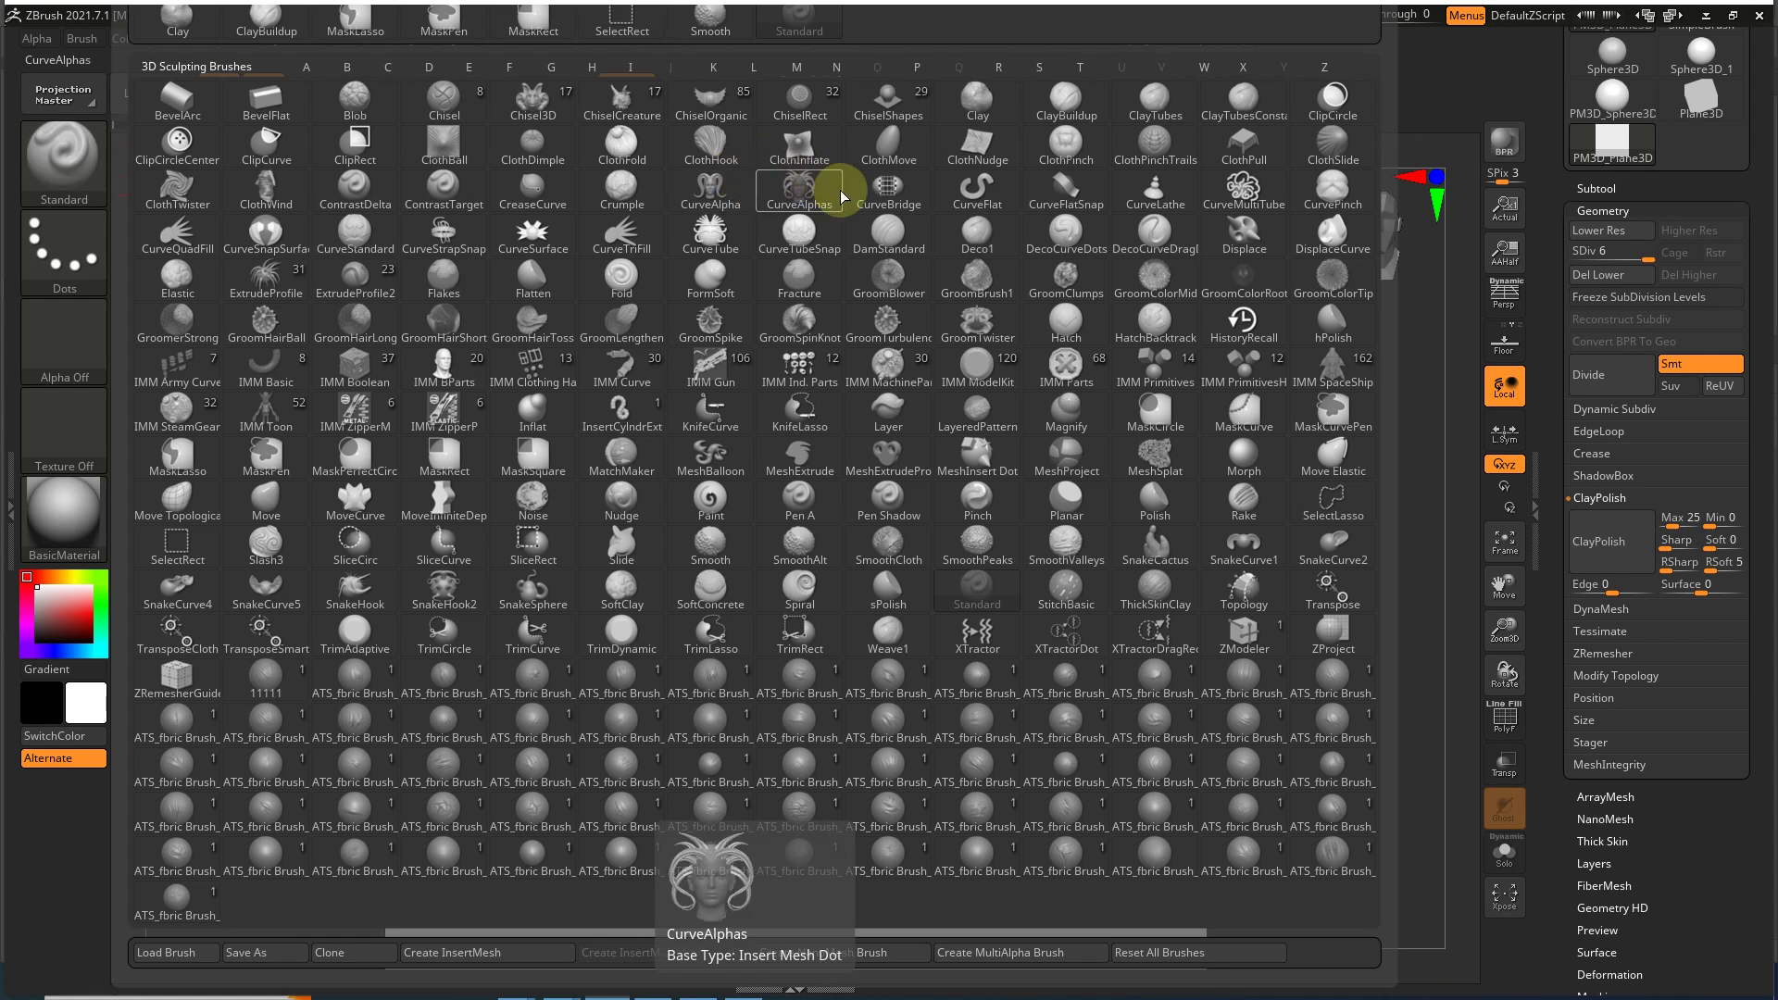
pyautogui.click(891, 231)
pyautogui.moveTo(920, 298)
pyautogui.mouseDown()
pyautogui.moveTo(726, 698)
pyautogui.moveTo(930, 740)
pyautogui.mouseUp()
pyautogui.hotkey('ctrl', 'z')
pyautogui.moveTo(723, 347)
pyautogui.mouseDown()
pyautogui.moveTo(694, 735)
pyautogui.moveTo(941, 607)
pyautogui.mouseUp()
pyautogui.moveTo(751, 418)
pyautogui.mouseDown()
pyautogui.moveTo(675, 528)
pyautogui.moveTo(937, 666)
pyautogui.mouseUp()
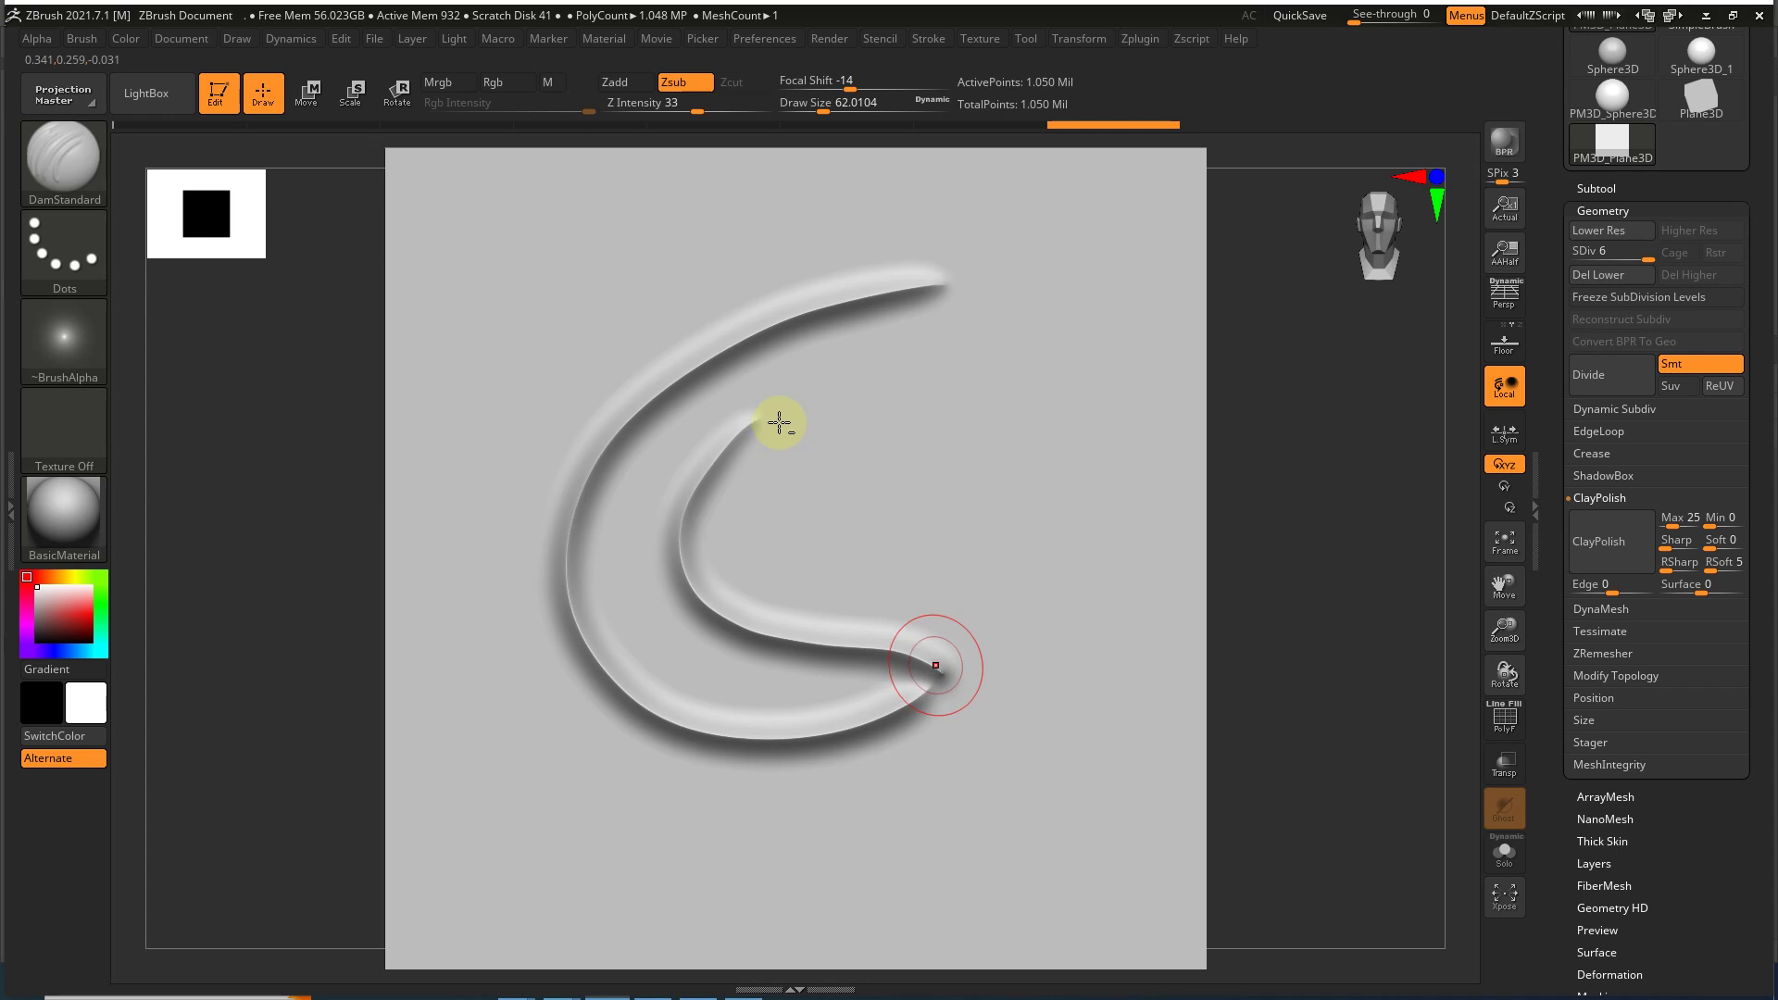
pyautogui.moveTo(940, 286); pyautogui.dragTo(752, 410)
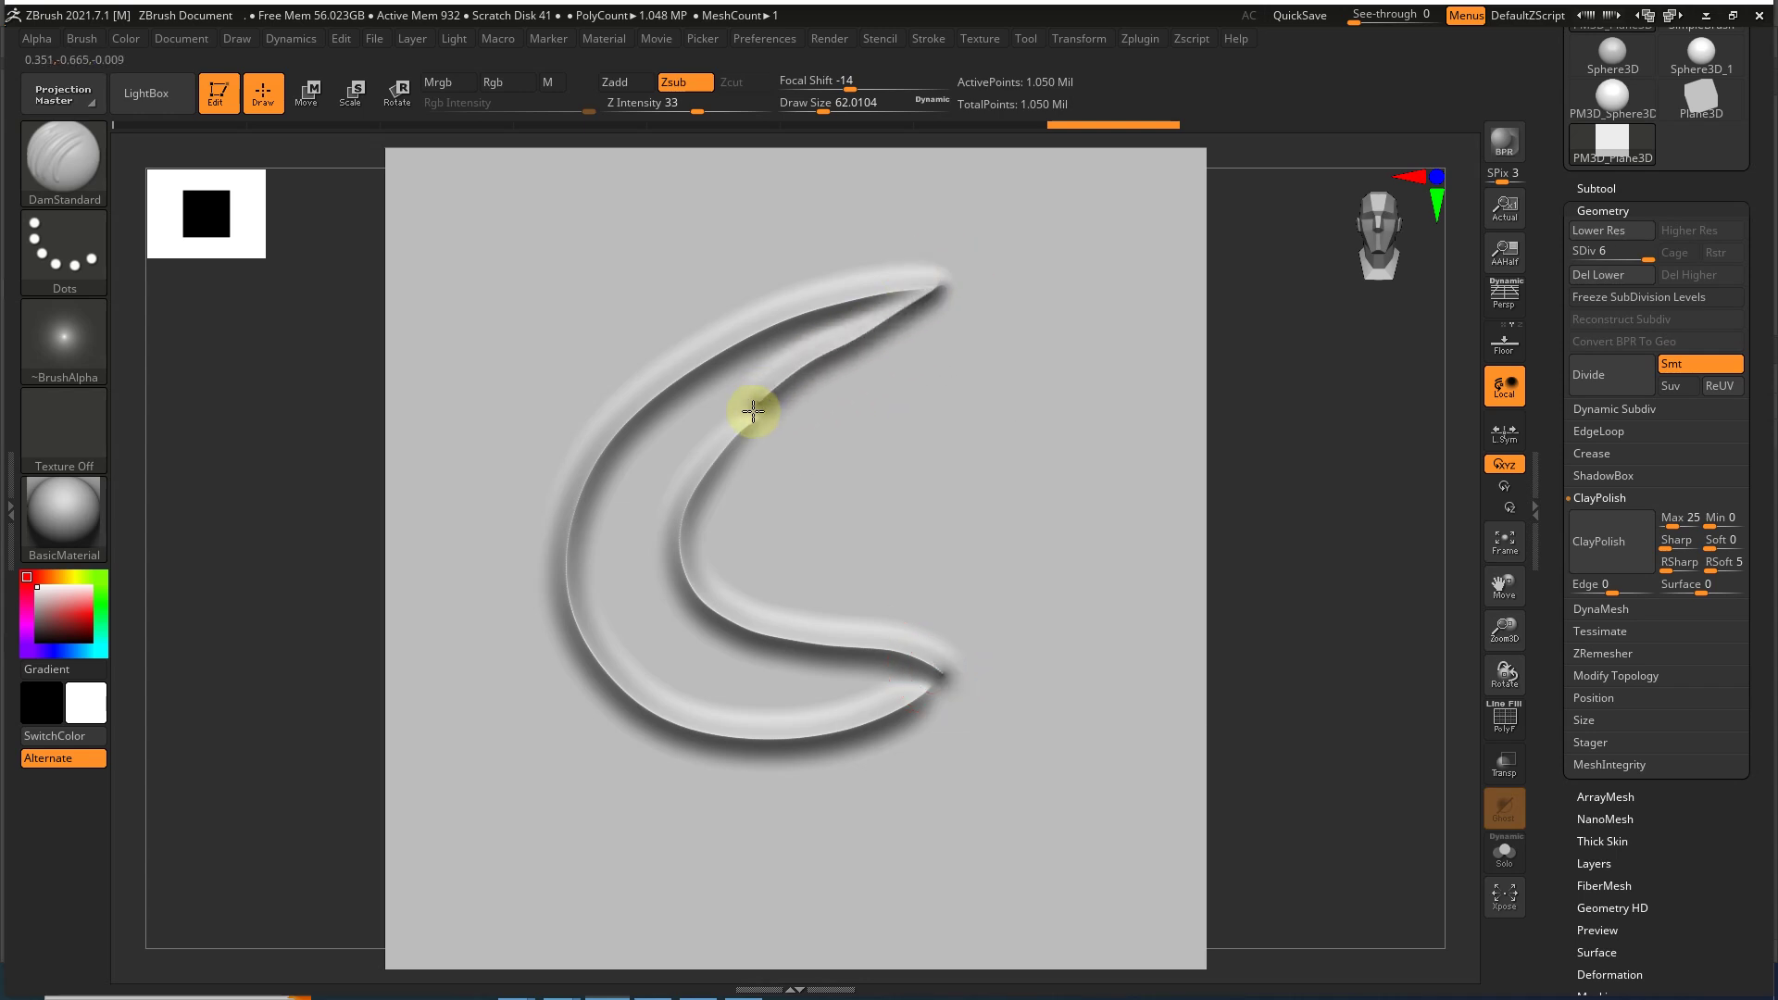
# Step: Carve two leaf shapes inside the crescent and two curved pointed shapes outside its lower edge with DamStandard strokes
pyautogui.moveTo(965, 345)
pyautogui.mouseDown()
pyautogui.moveTo(770, 484)
pyautogui.moveTo(730, 556)
pyautogui.moveTo(968, 369)
pyautogui.mouseUp()
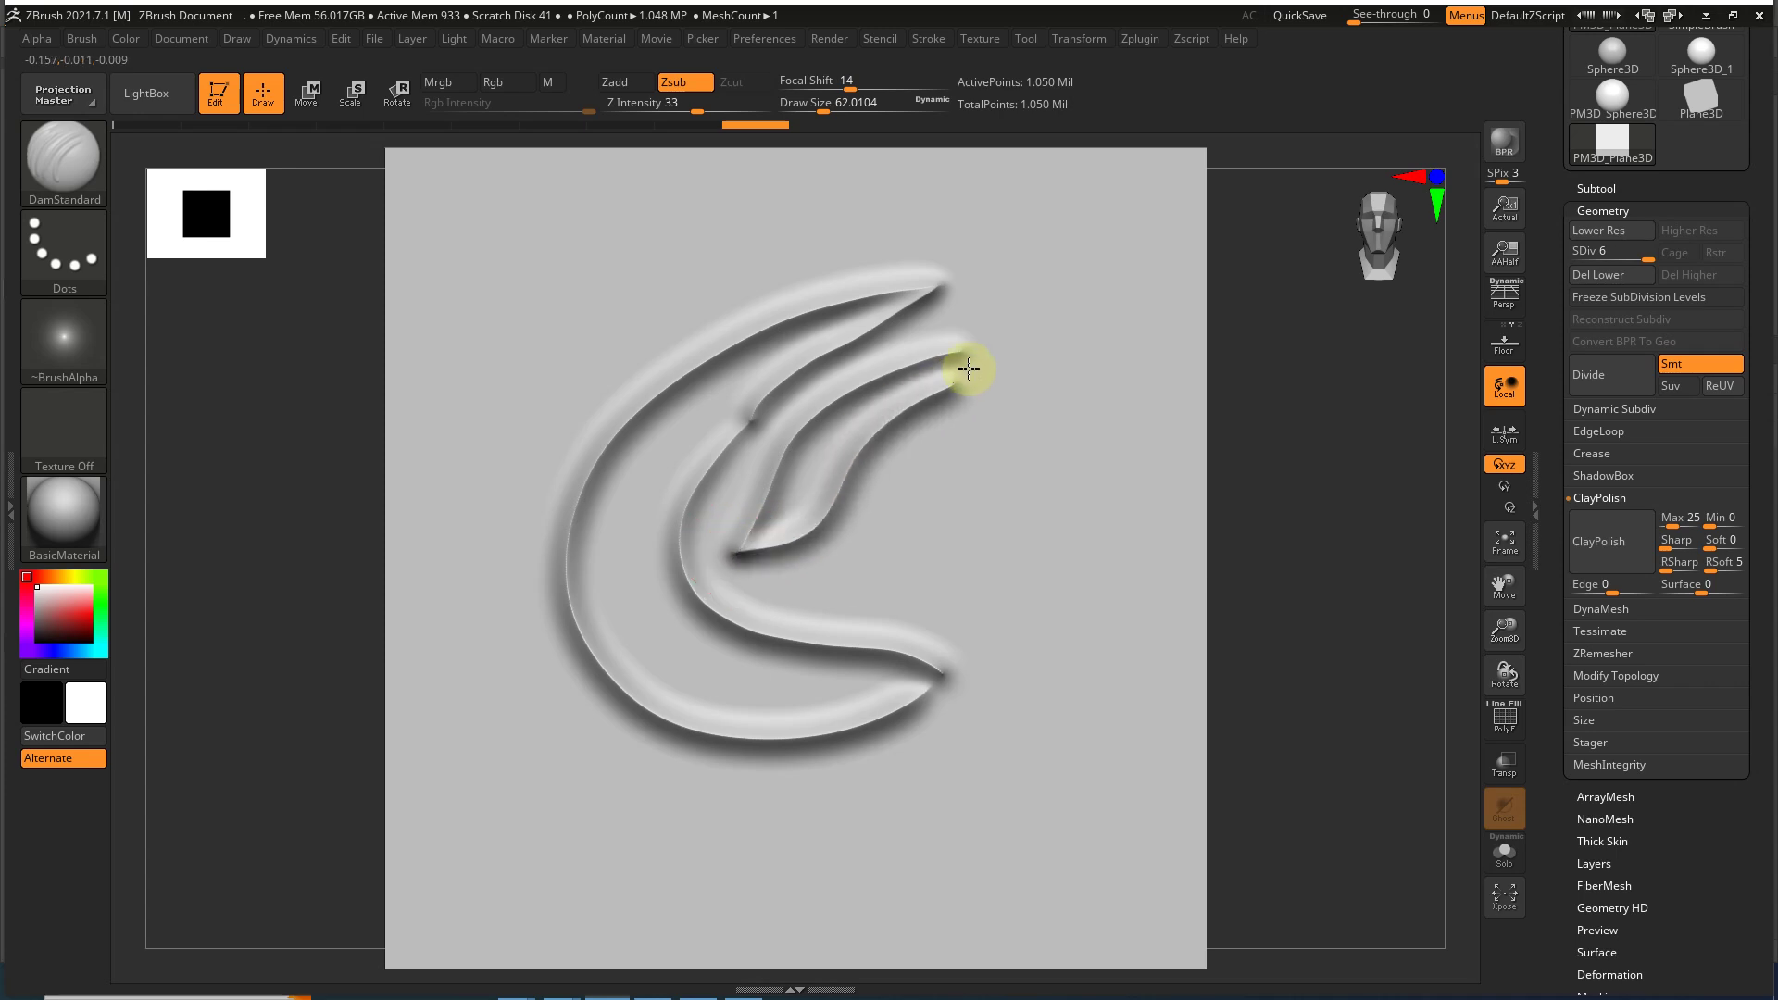
pyautogui.moveTo(1059, 409)
pyautogui.mouseDown()
pyautogui.moveTo(892, 540)
pyautogui.moveTo(809, 580)
pyautogui.moveTo(997, 552)
pyautogui.moveTo(1059, 408)
pyautogui.mouseUp()
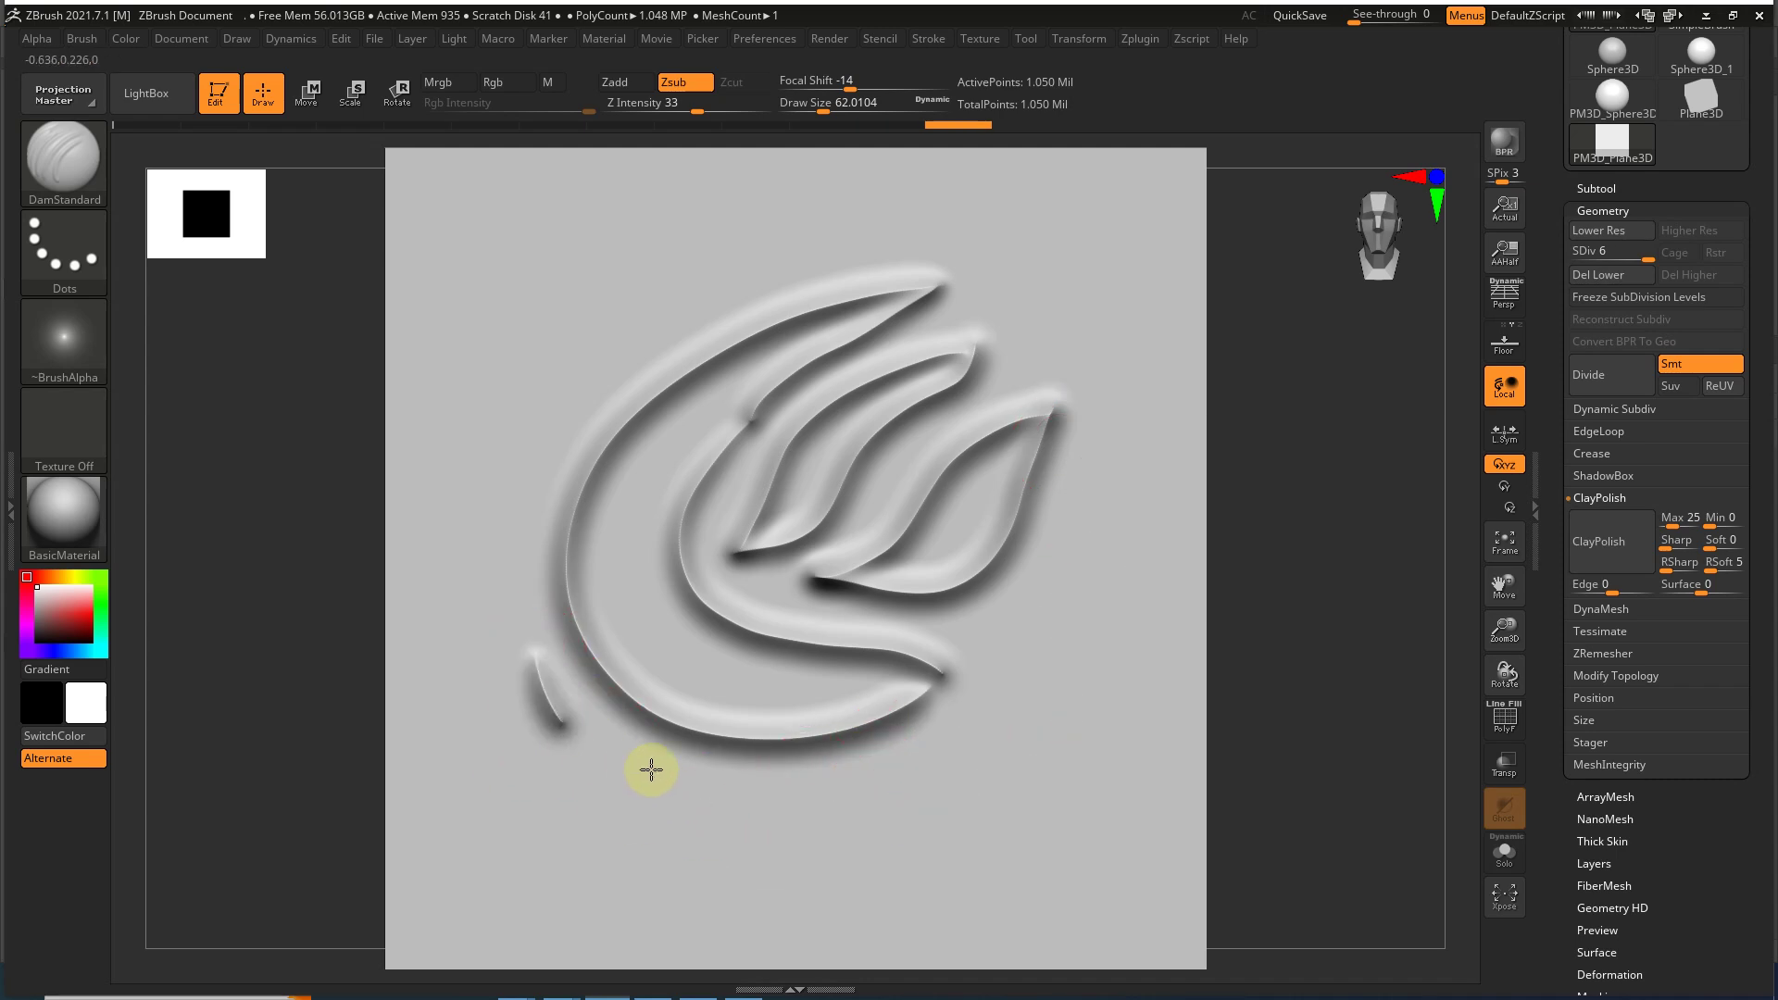
pyautogui.moveTo(648, 766); pyautogui.dragTo(537, 665)
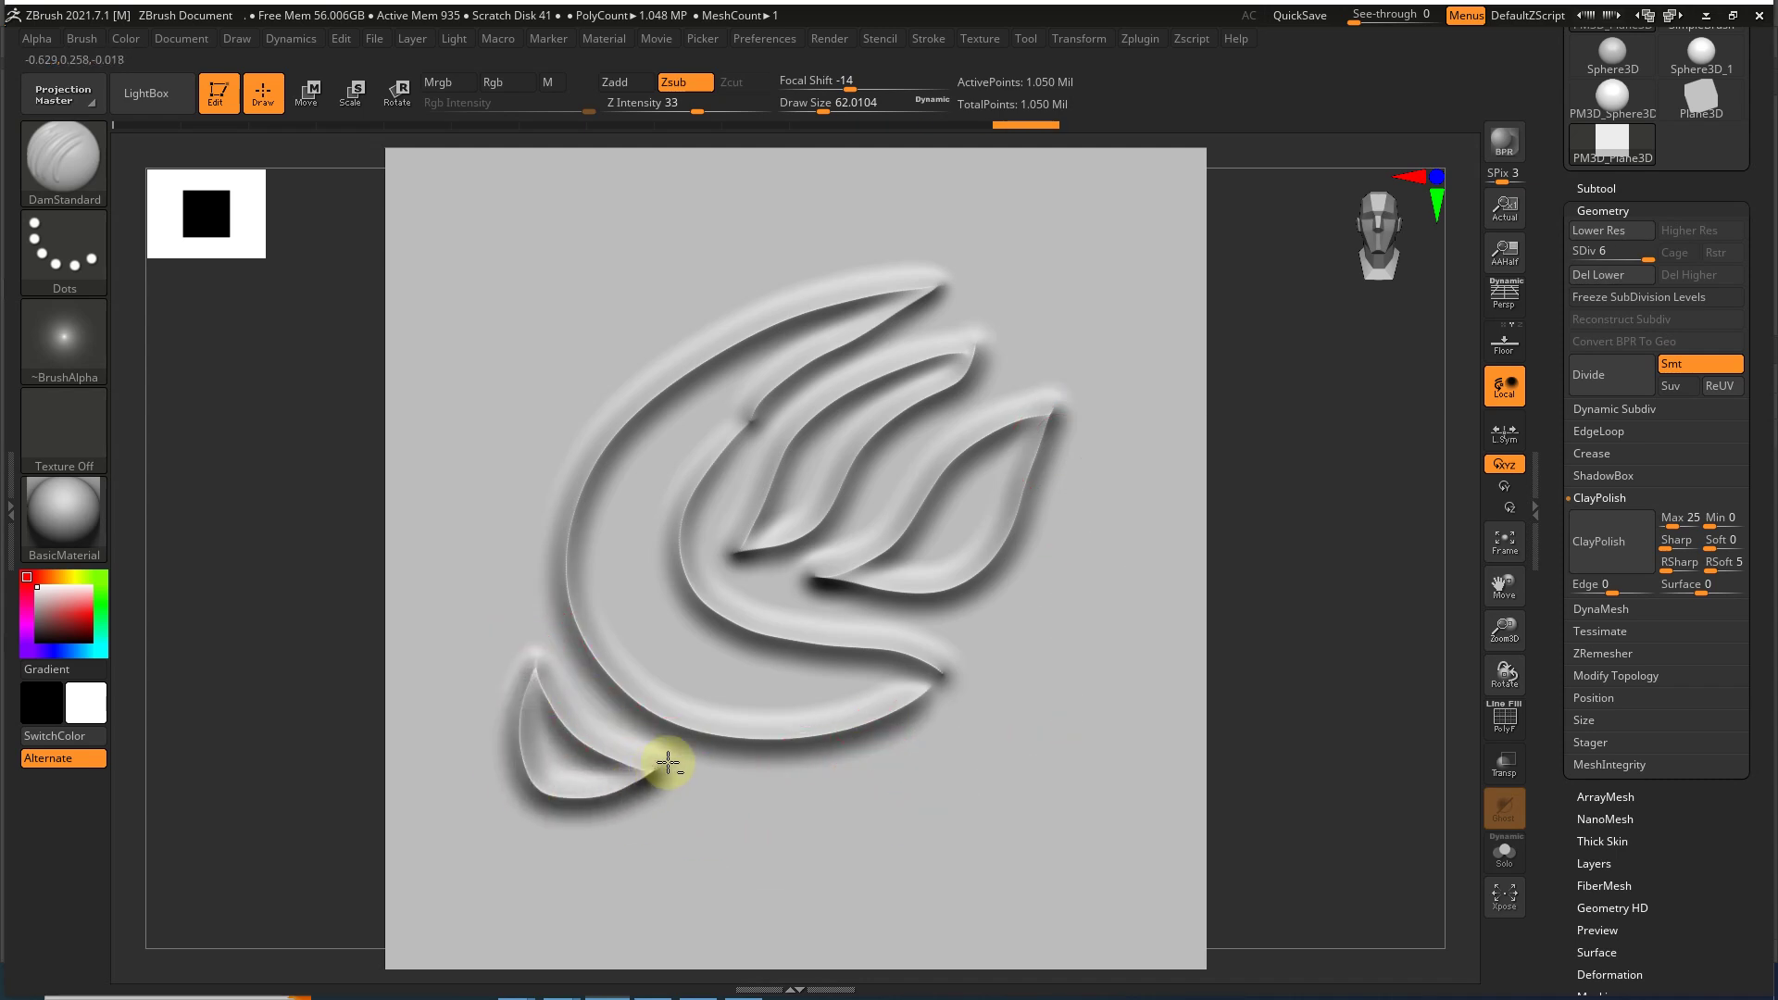
pyautogui.moveTo(902, 776)
pyautogui.mouseDown()
pyautogui.moveTo(960, 753)
pyautogui.moveTo(1076, 563)
pyautogui.mouseUp()
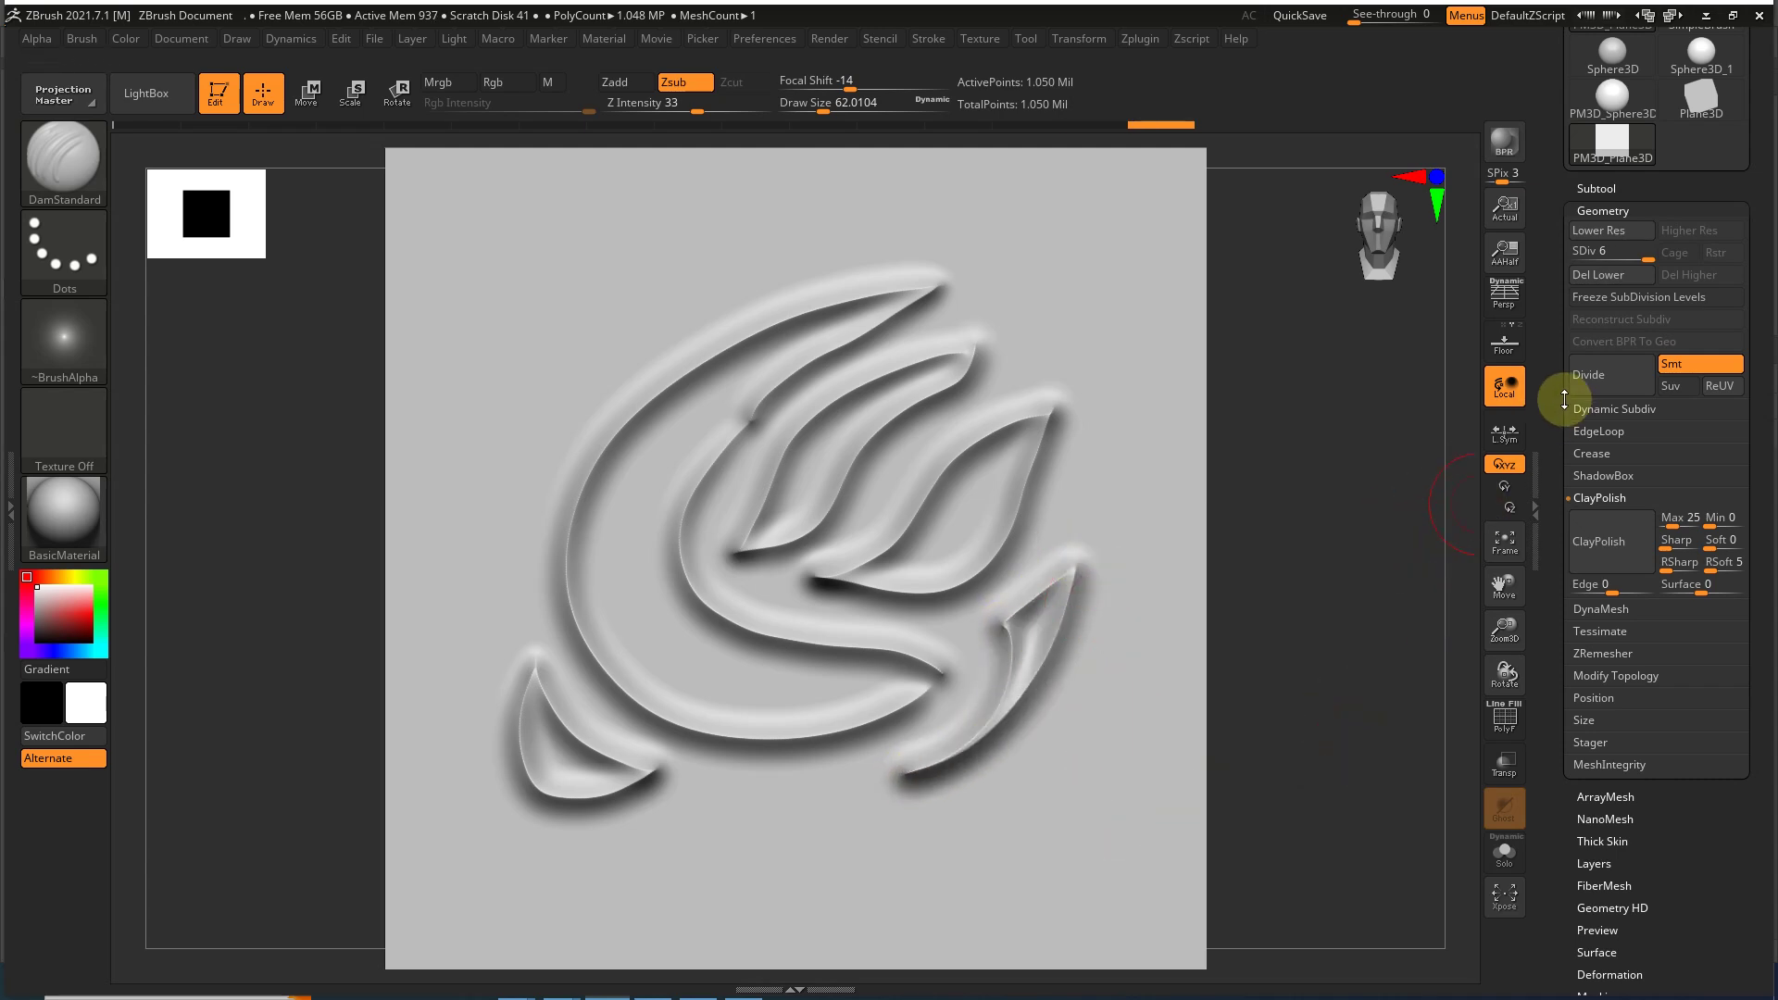
# Step: Delete the sculpted plane's lower subdivision levels
pyautogui.moveTo(1554, 450); pyautogui.dragTo(1556, 494)
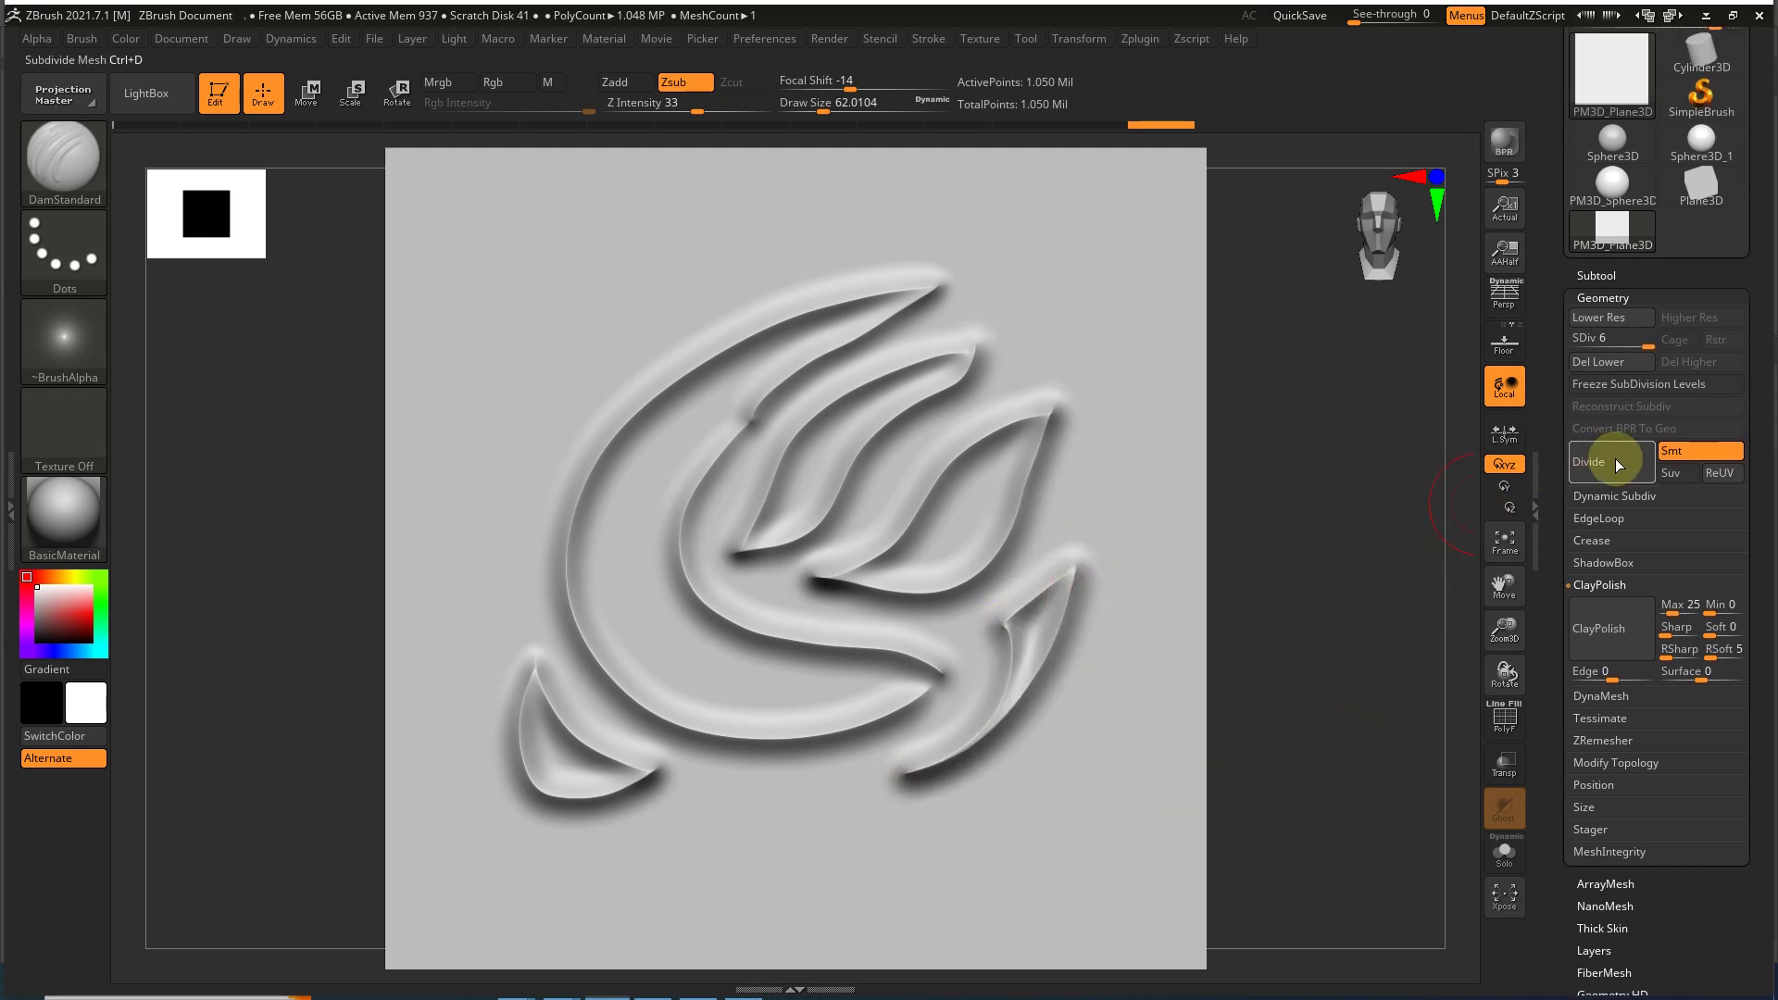
pyautogui.click(1613, 363)
pyautogui.click(1625, 303)
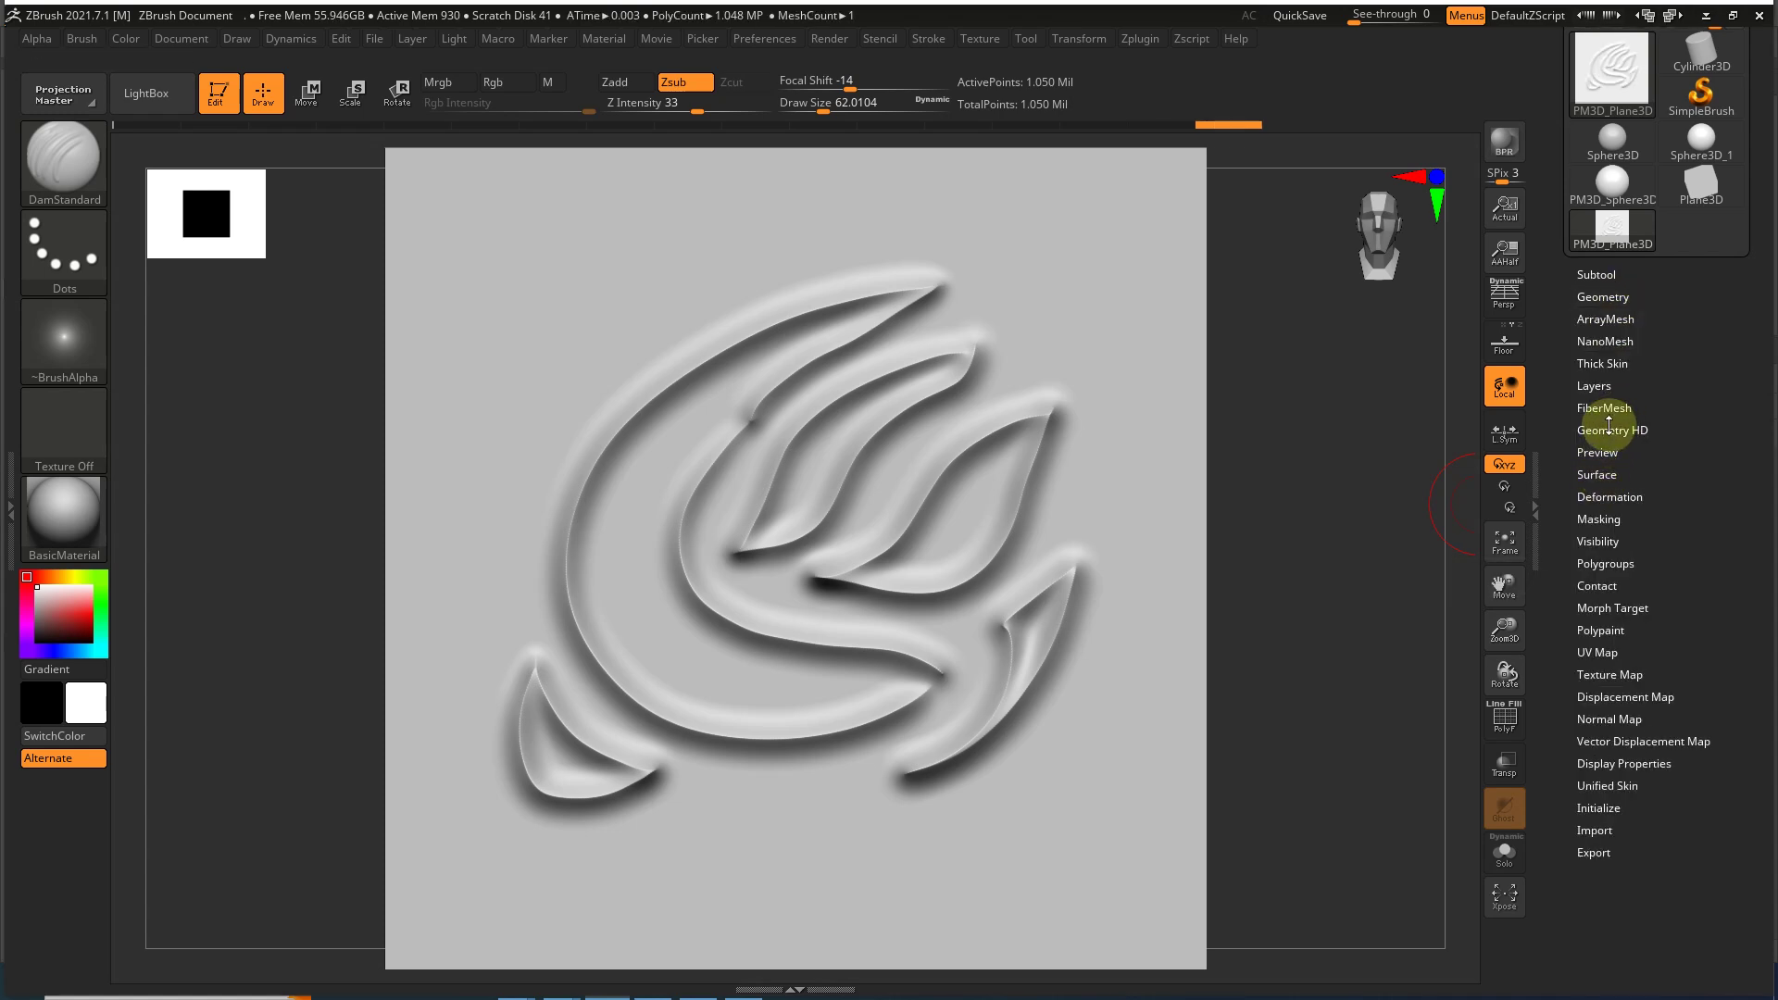
pyautogui.click(1603, 297)
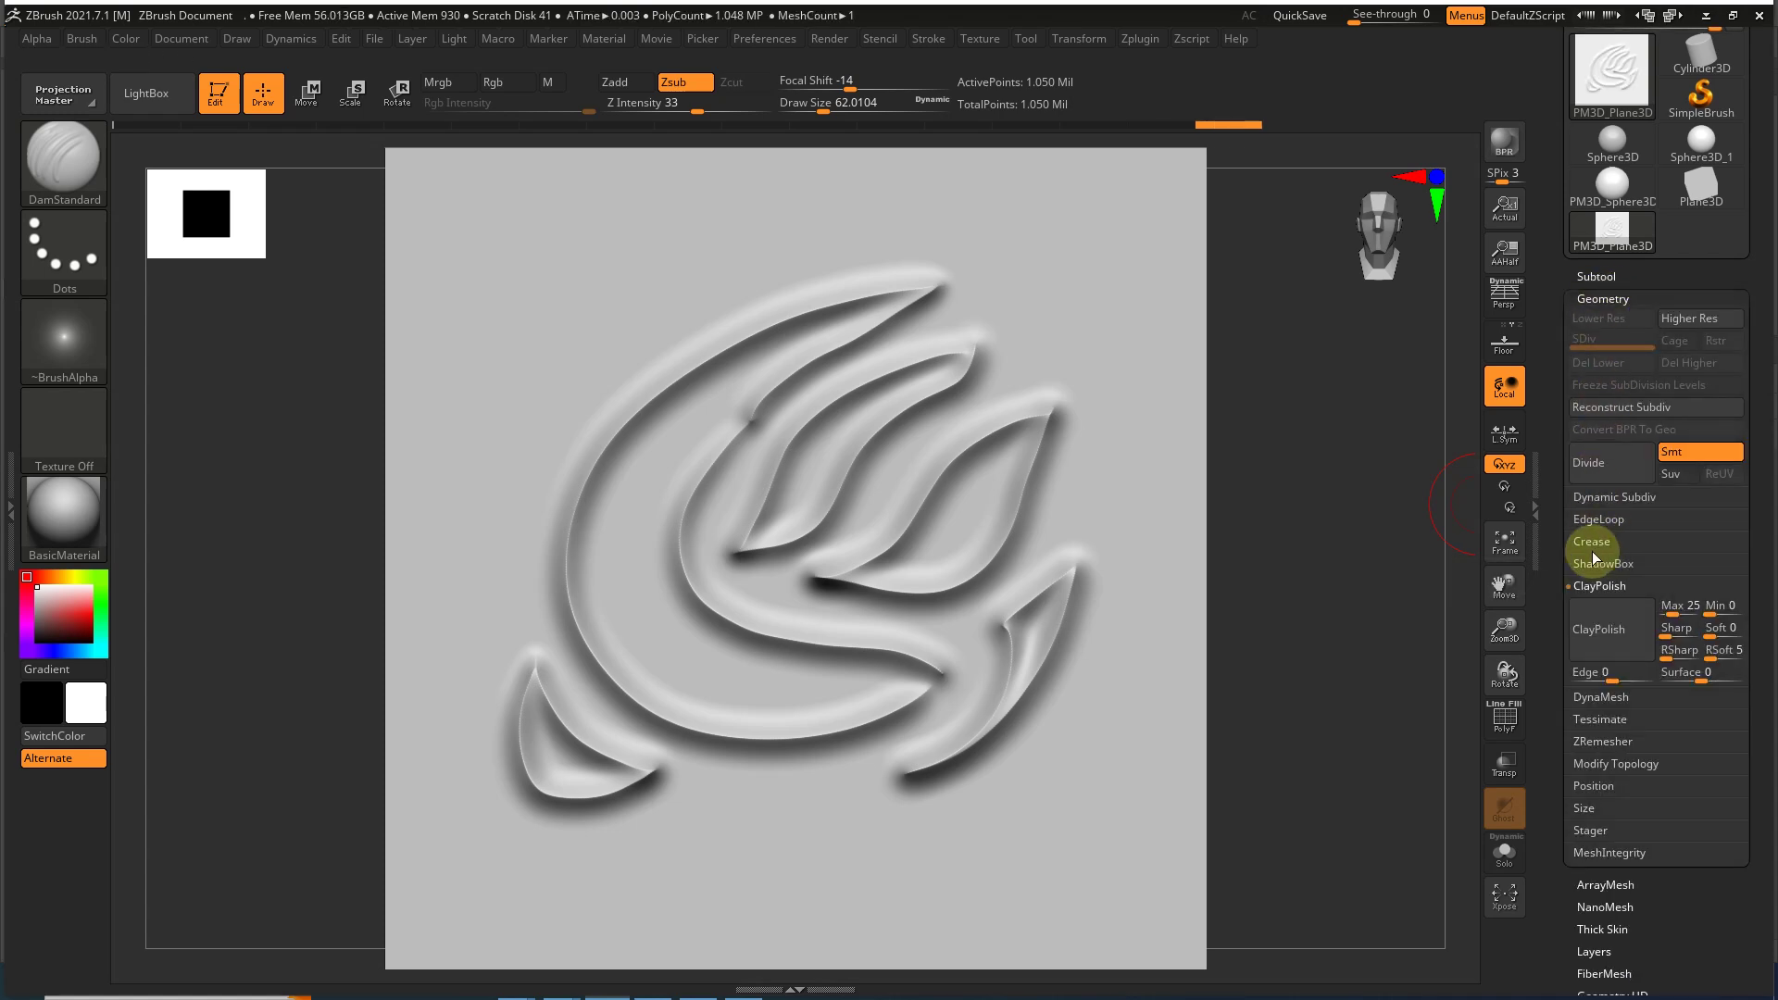
# Step: Apply ClayPolish to the sculpted plane twice, checking the relief and restoring the straight front view
pyautogui.moveTo(1565, 518); pyautogui.dragTo(1567, 464)
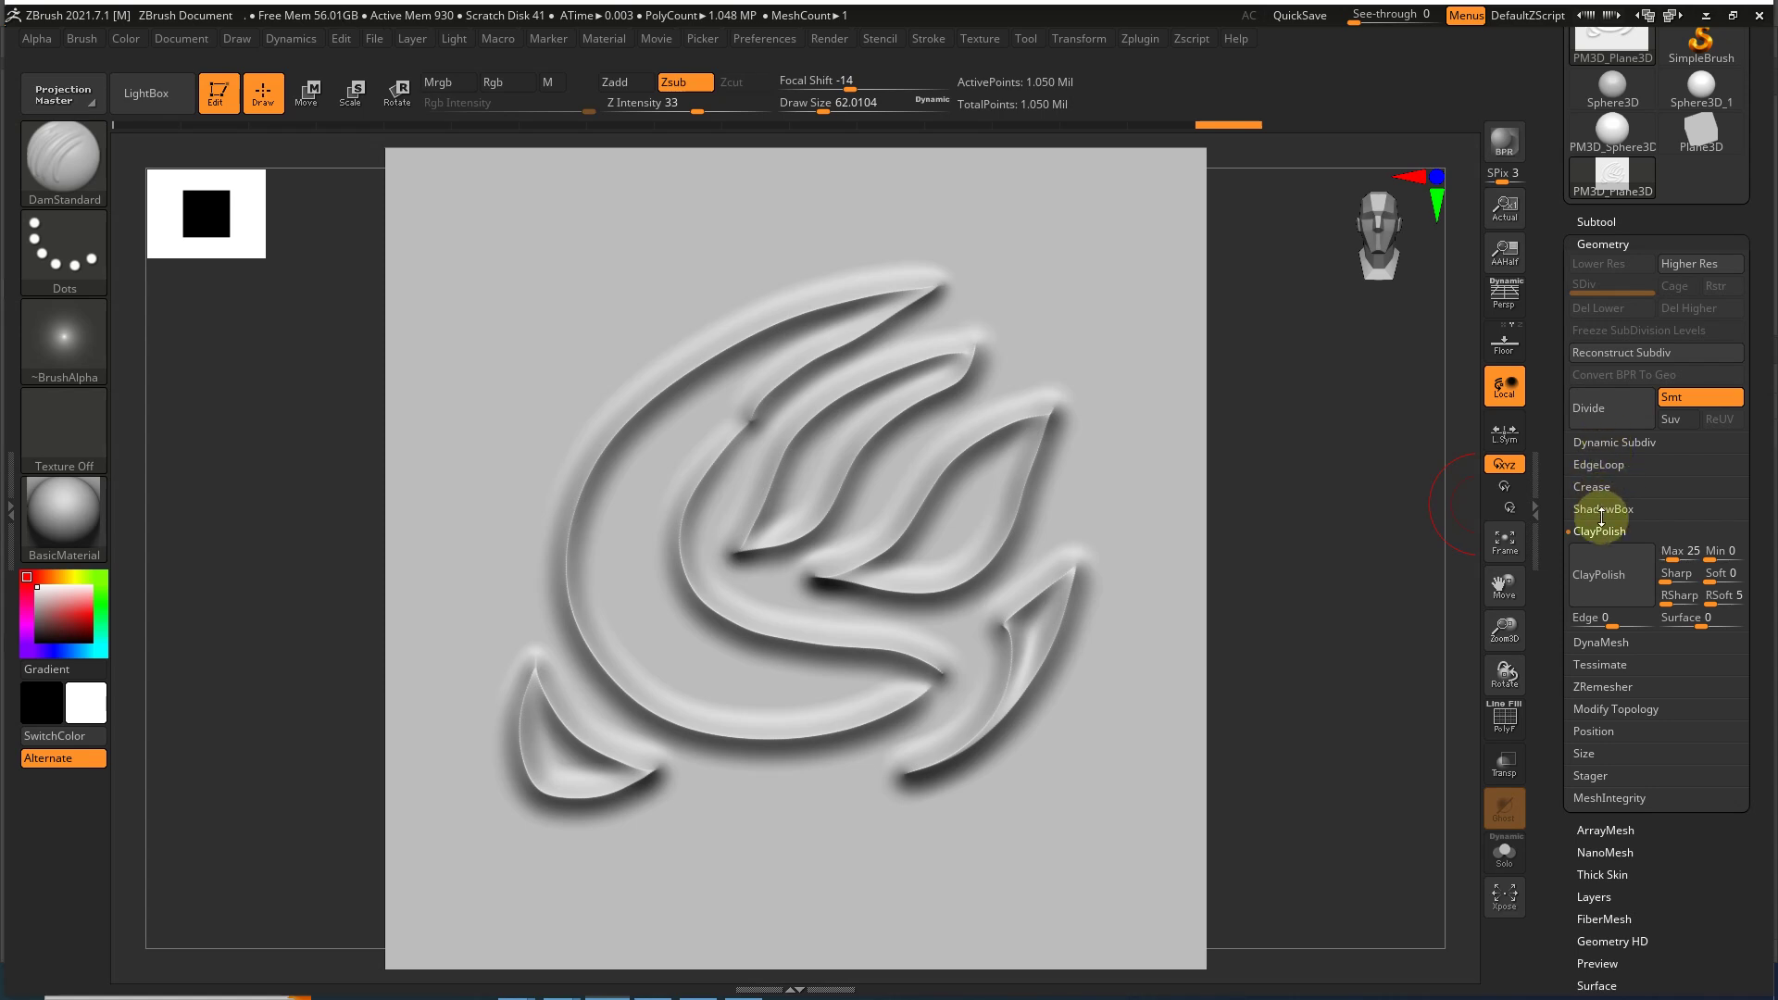
pyautogui.click(1607, 595)
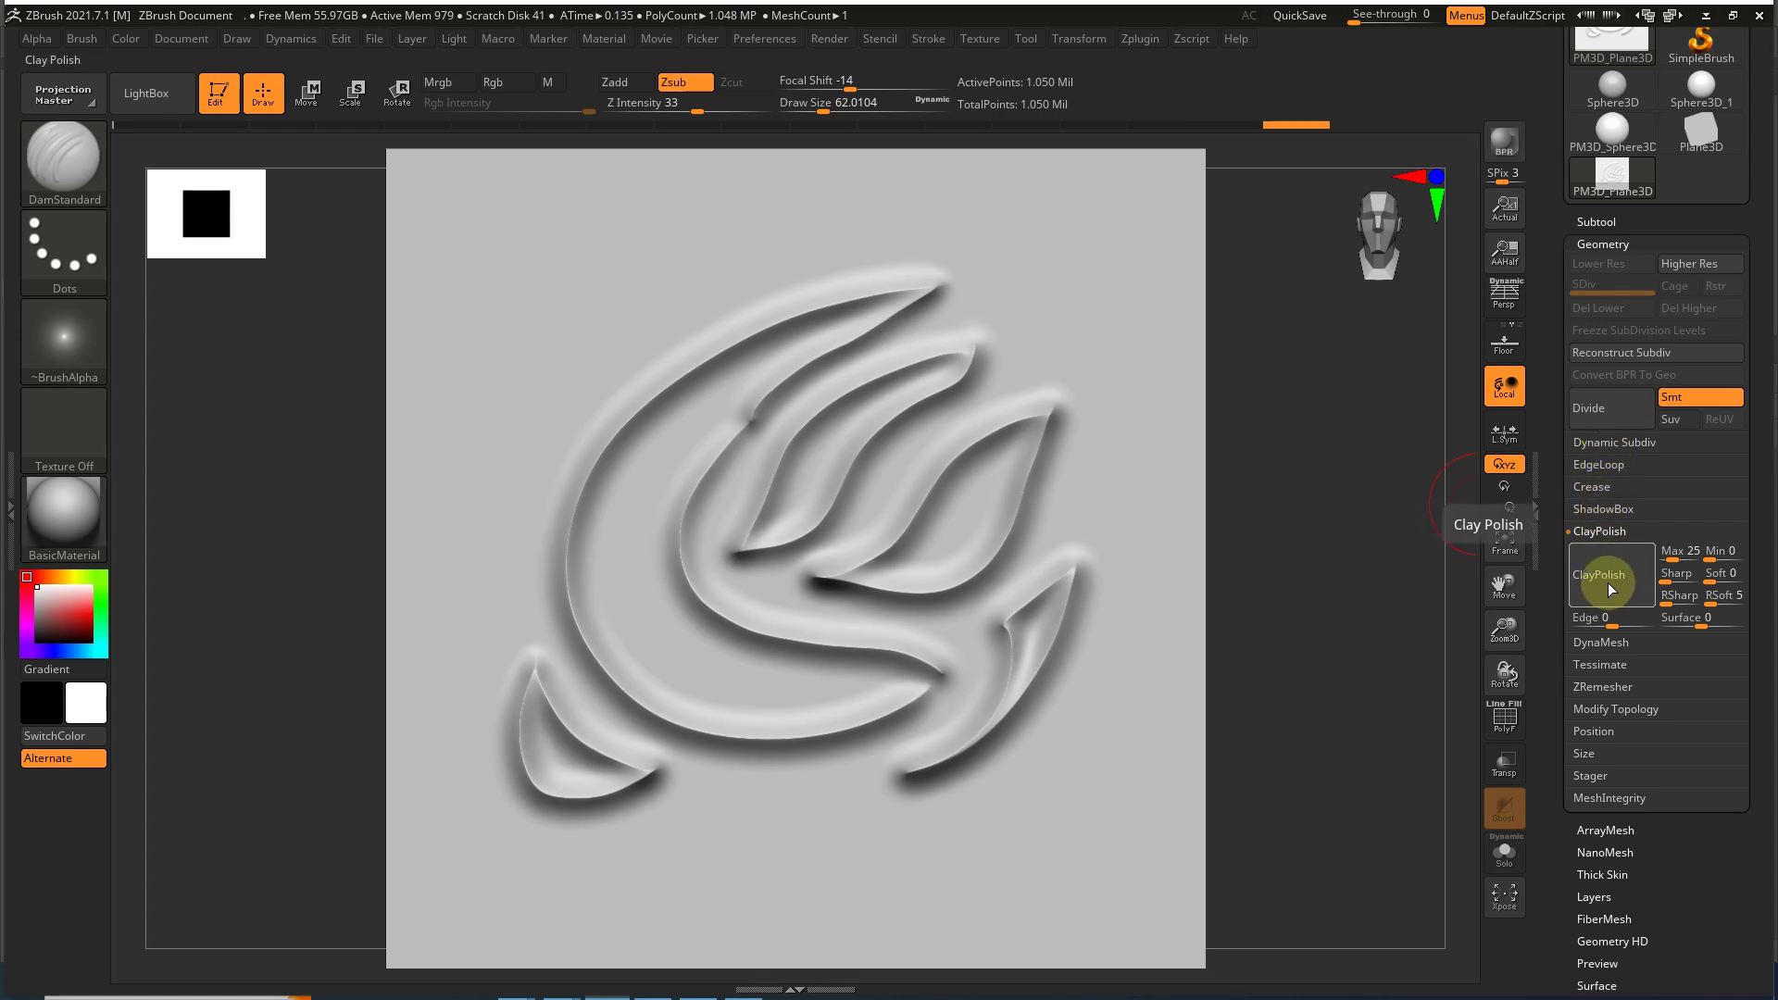
pyautogui.moveTo(1346, 517); pyautogui.dragTo(1344, 500)
pyautogui.moveTo(1369, 559)
pyautogui.keyDown('shift'); pyautogui.mouseDown()
pyautogui.moveTo(1386, 576)
pyautogui.moveTo(1376, 491)
pyautogui.mouseUp(); pyautogui.keyUp('shift')
pyautogui.click(1608, 581)
pyautogui.press('ctrl')
pyautogui.moveTo(1417, 562)
pyautogui.keyDown('shift'); pyautogui.mouseDown()
pyautogui.moveTo(1361, 583)
pyautogui.moveTo(1397, 590)
pyautogui.mouseUp(); pyautogui.keyUp('shift')
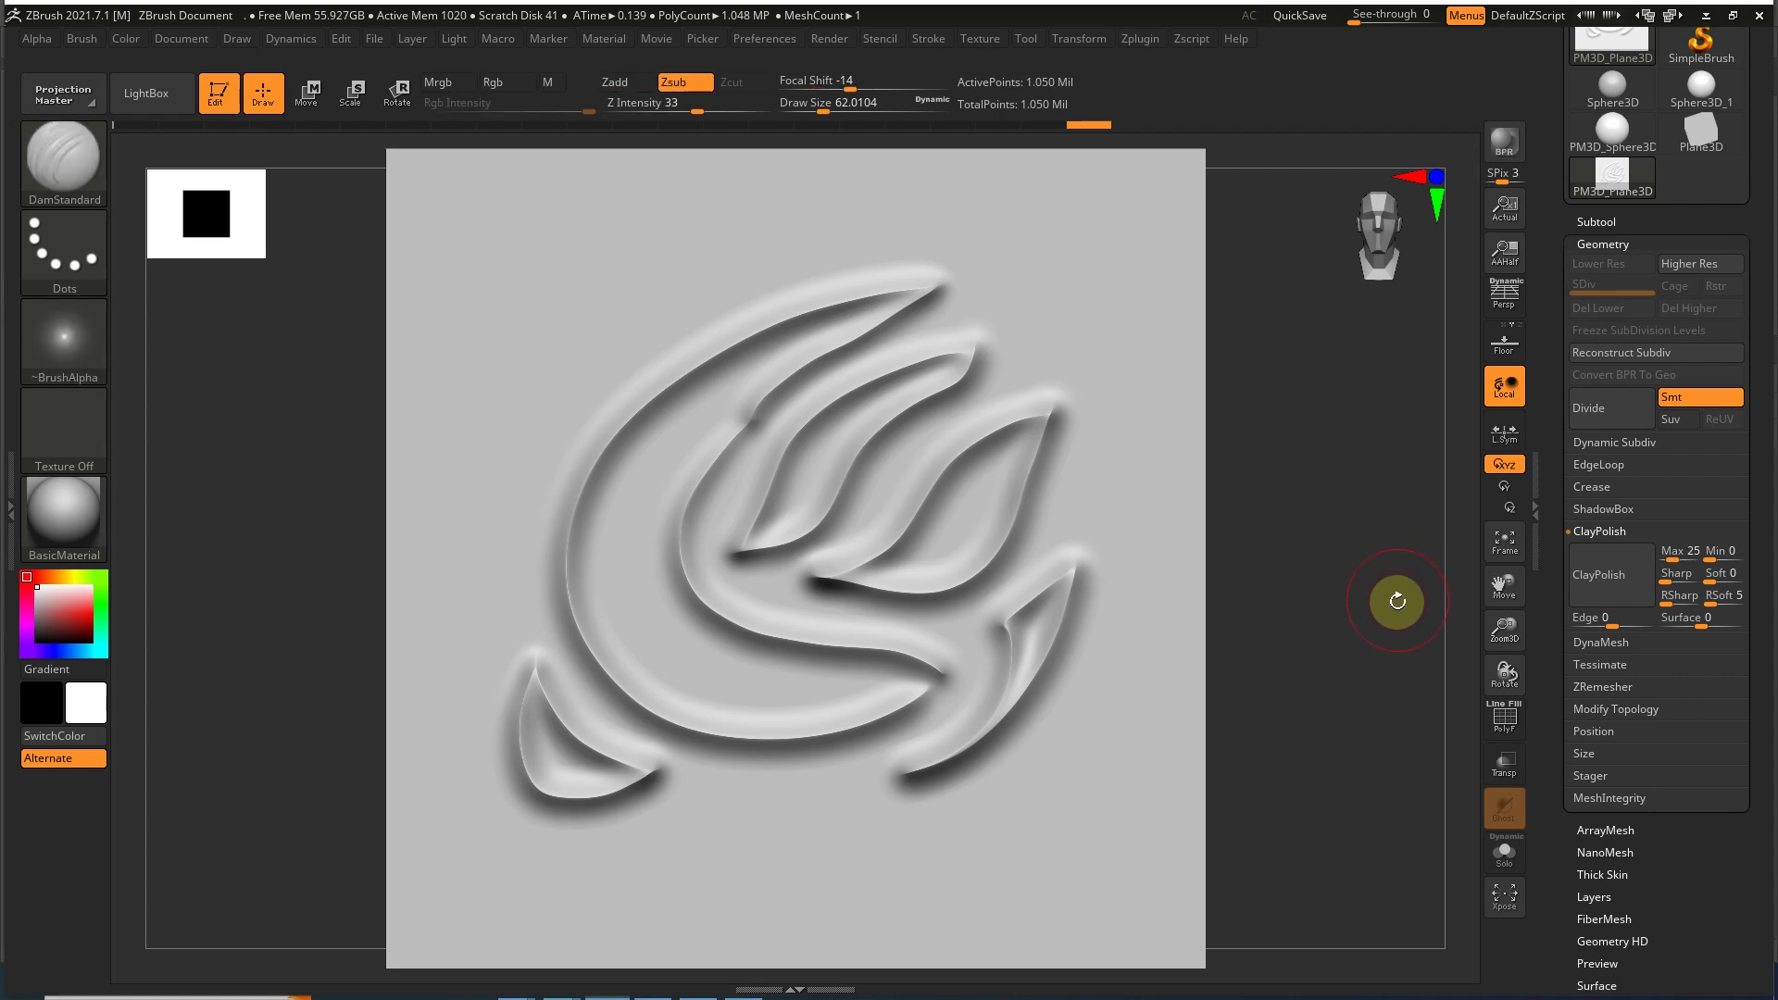
pyautogui.moveTo(1390, 614); pyautogui.dragTo(1447, 411)
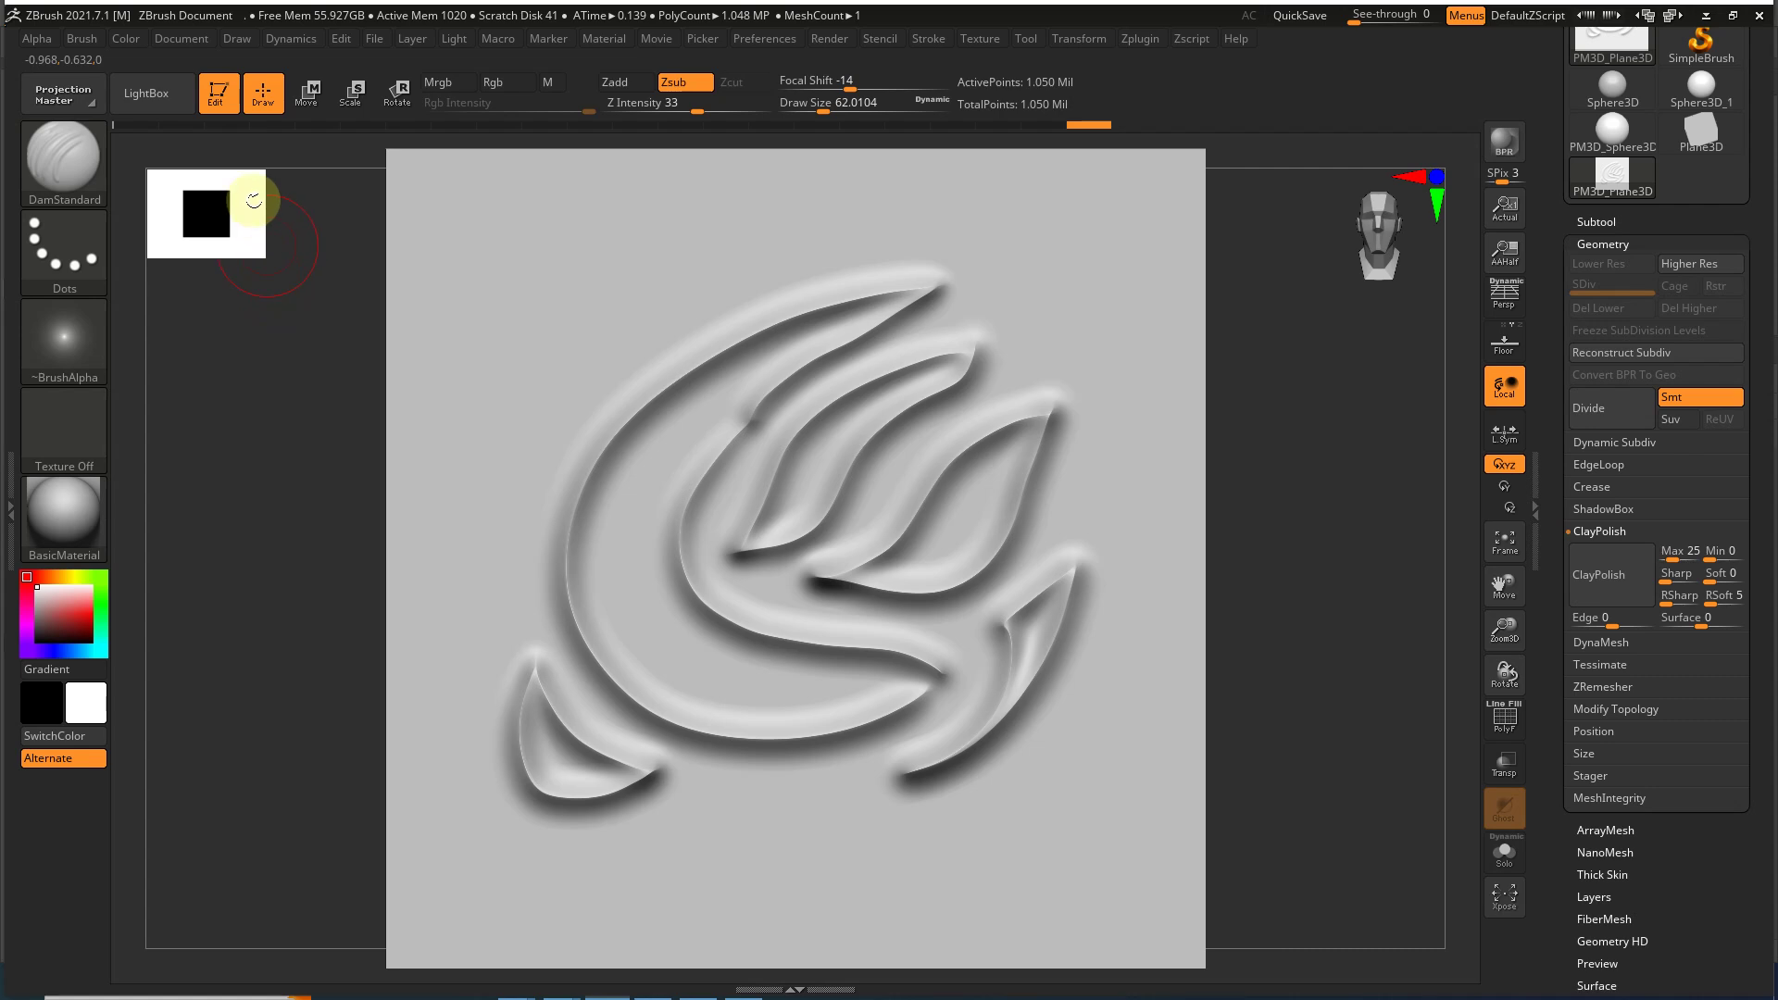
# Step: Examine the alpha library and locate its option for grabbing an alpha from the document
pyautogui.click(82, 38)
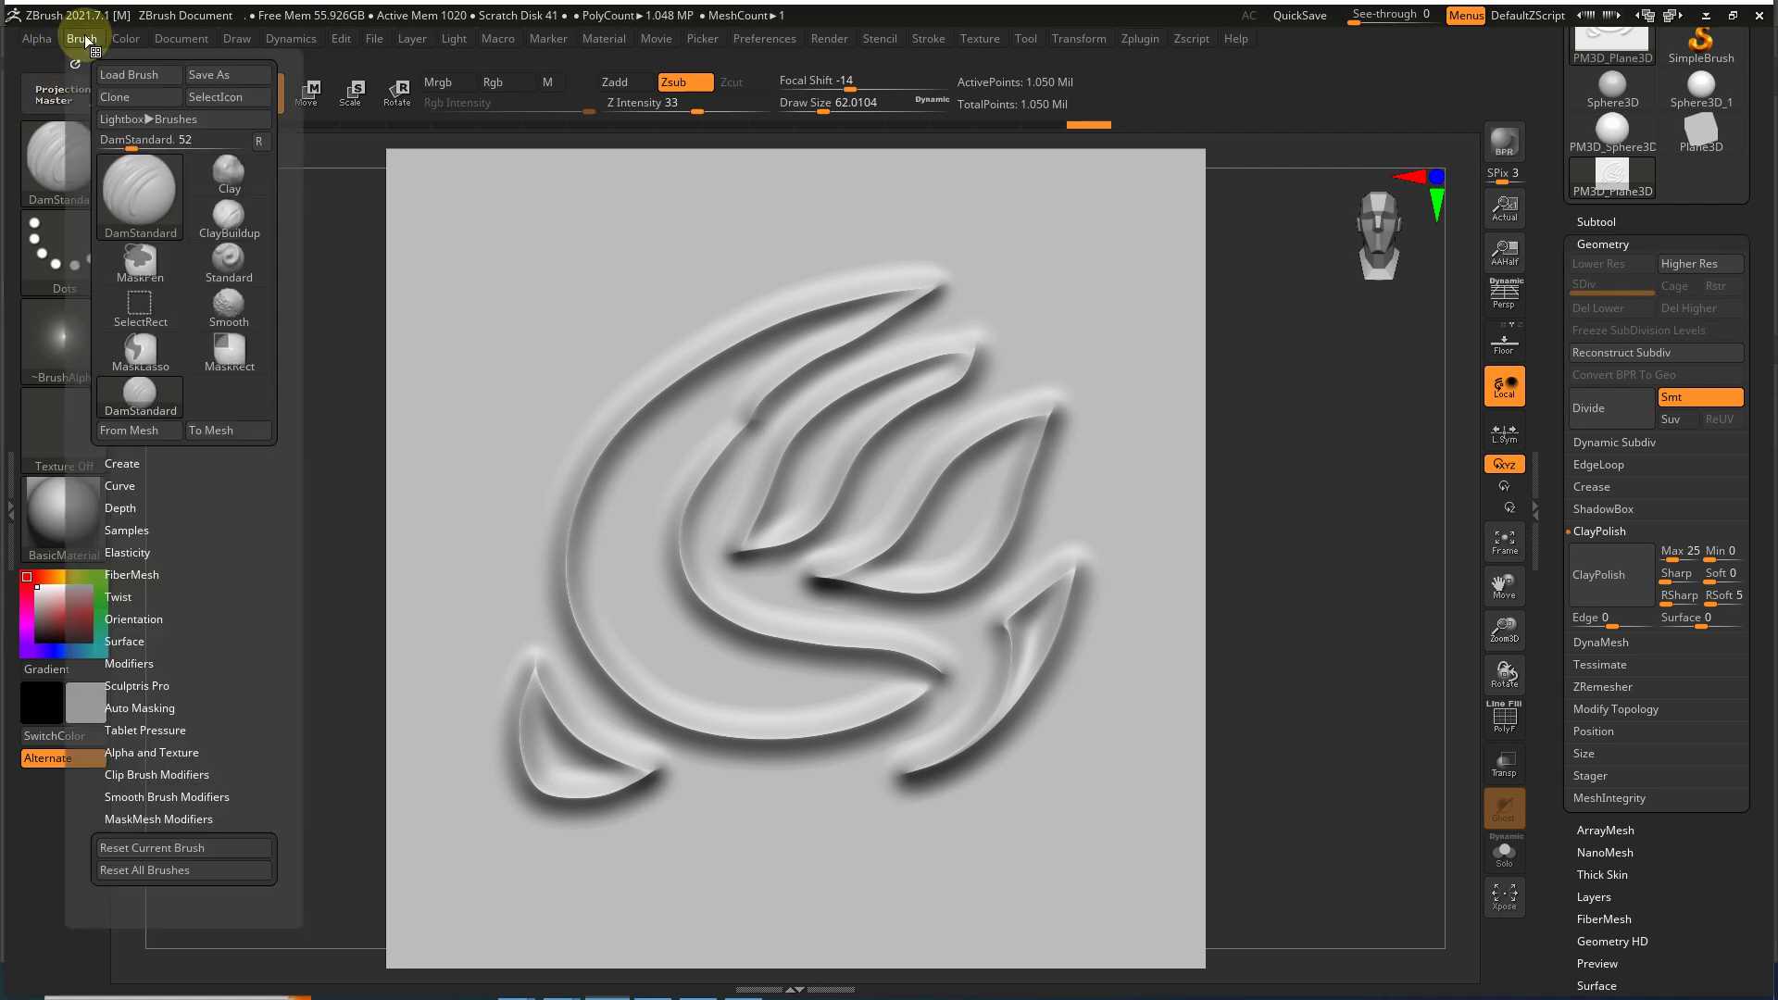
pyautogui.click(41, 35)
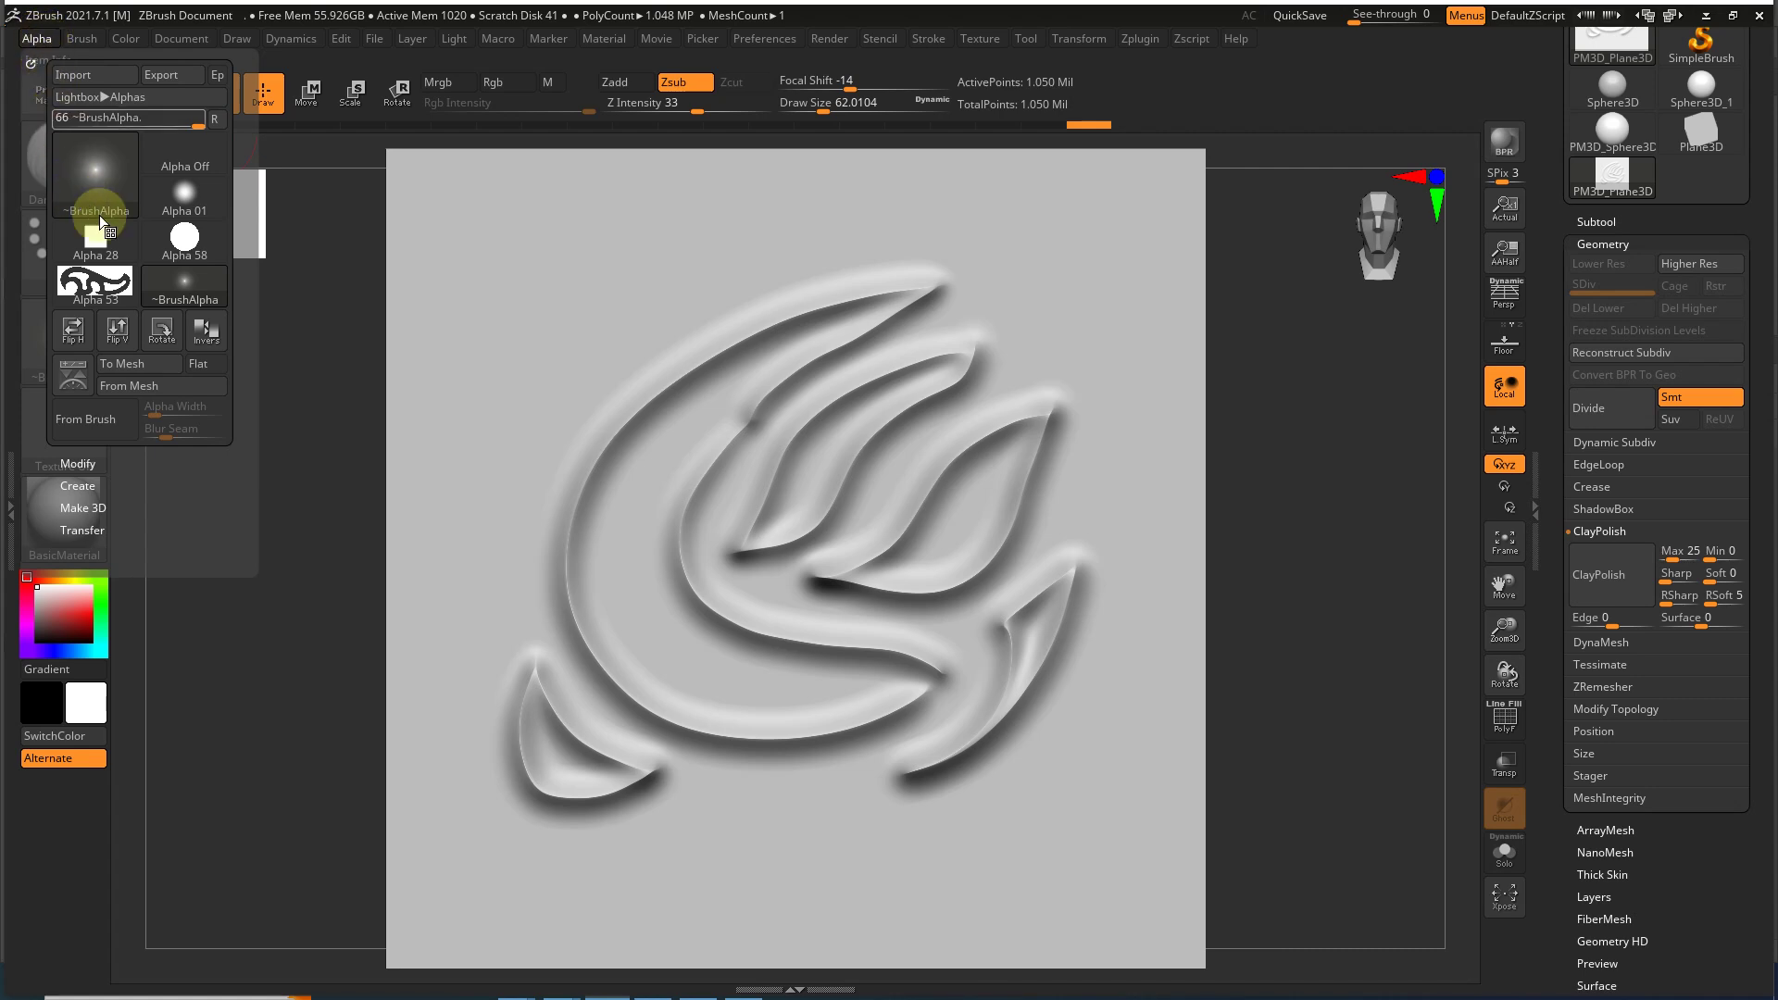
pyautogui.click(108, 175)
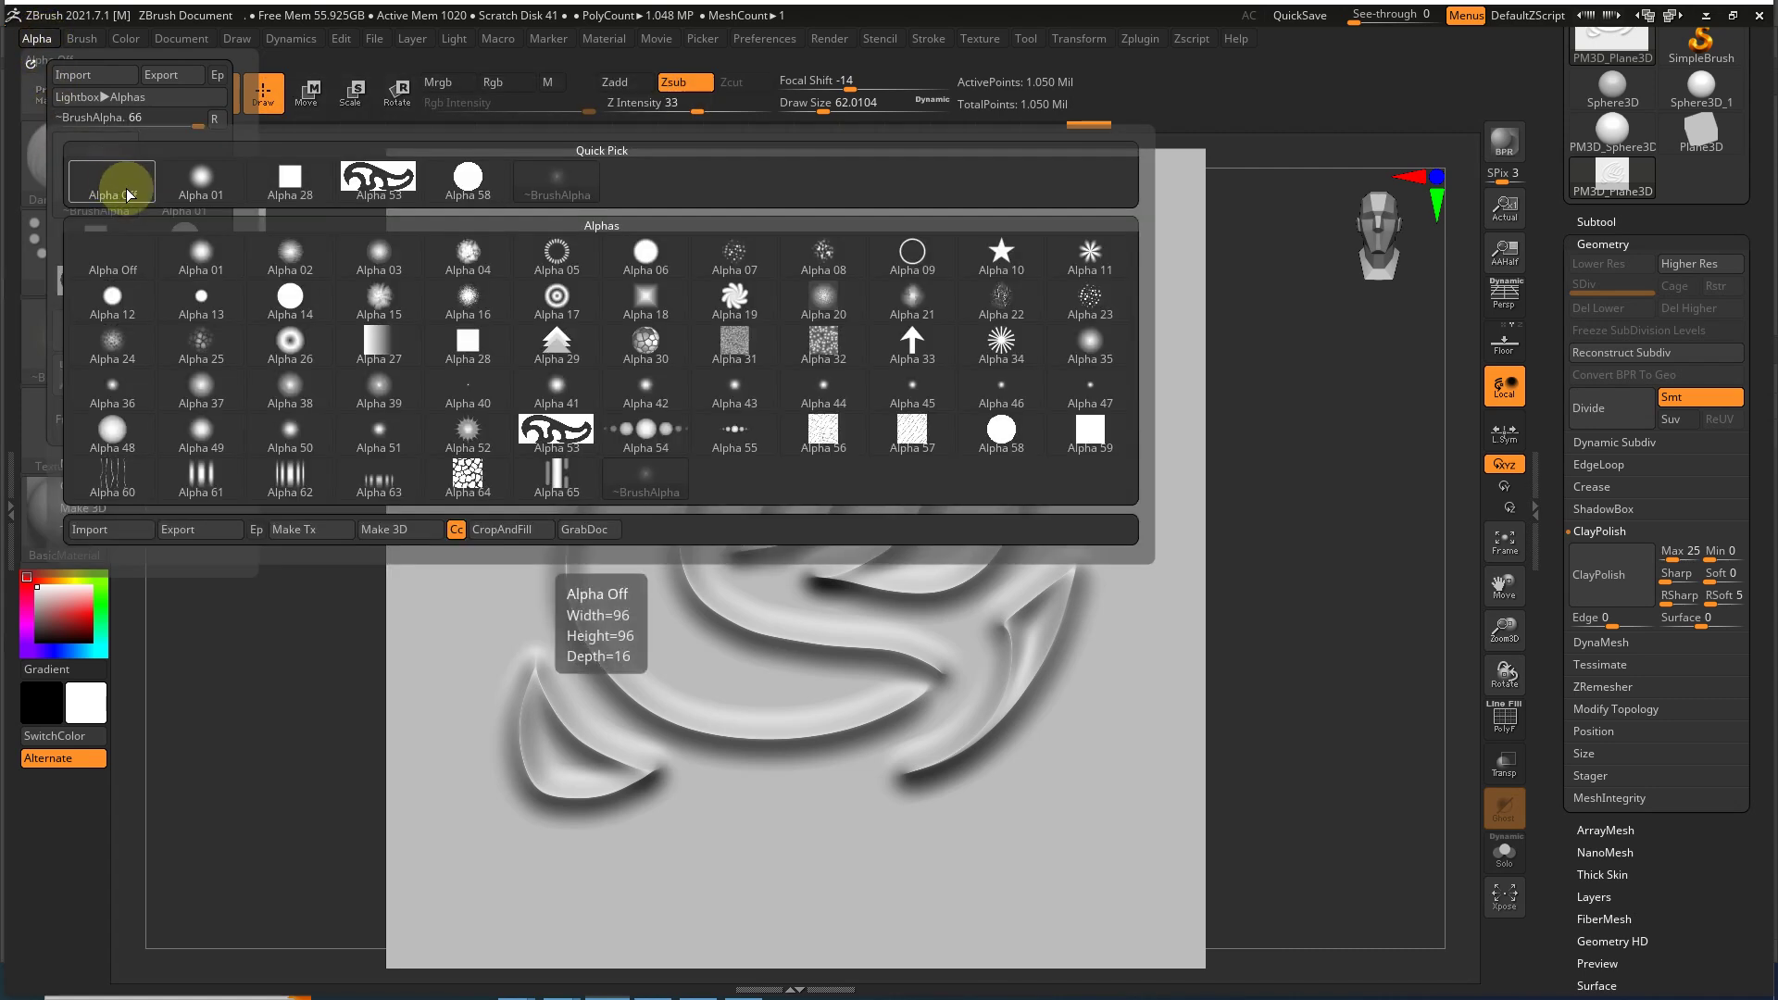
pyautogui.click(127, 299)
pyautogui.click(70, 341)
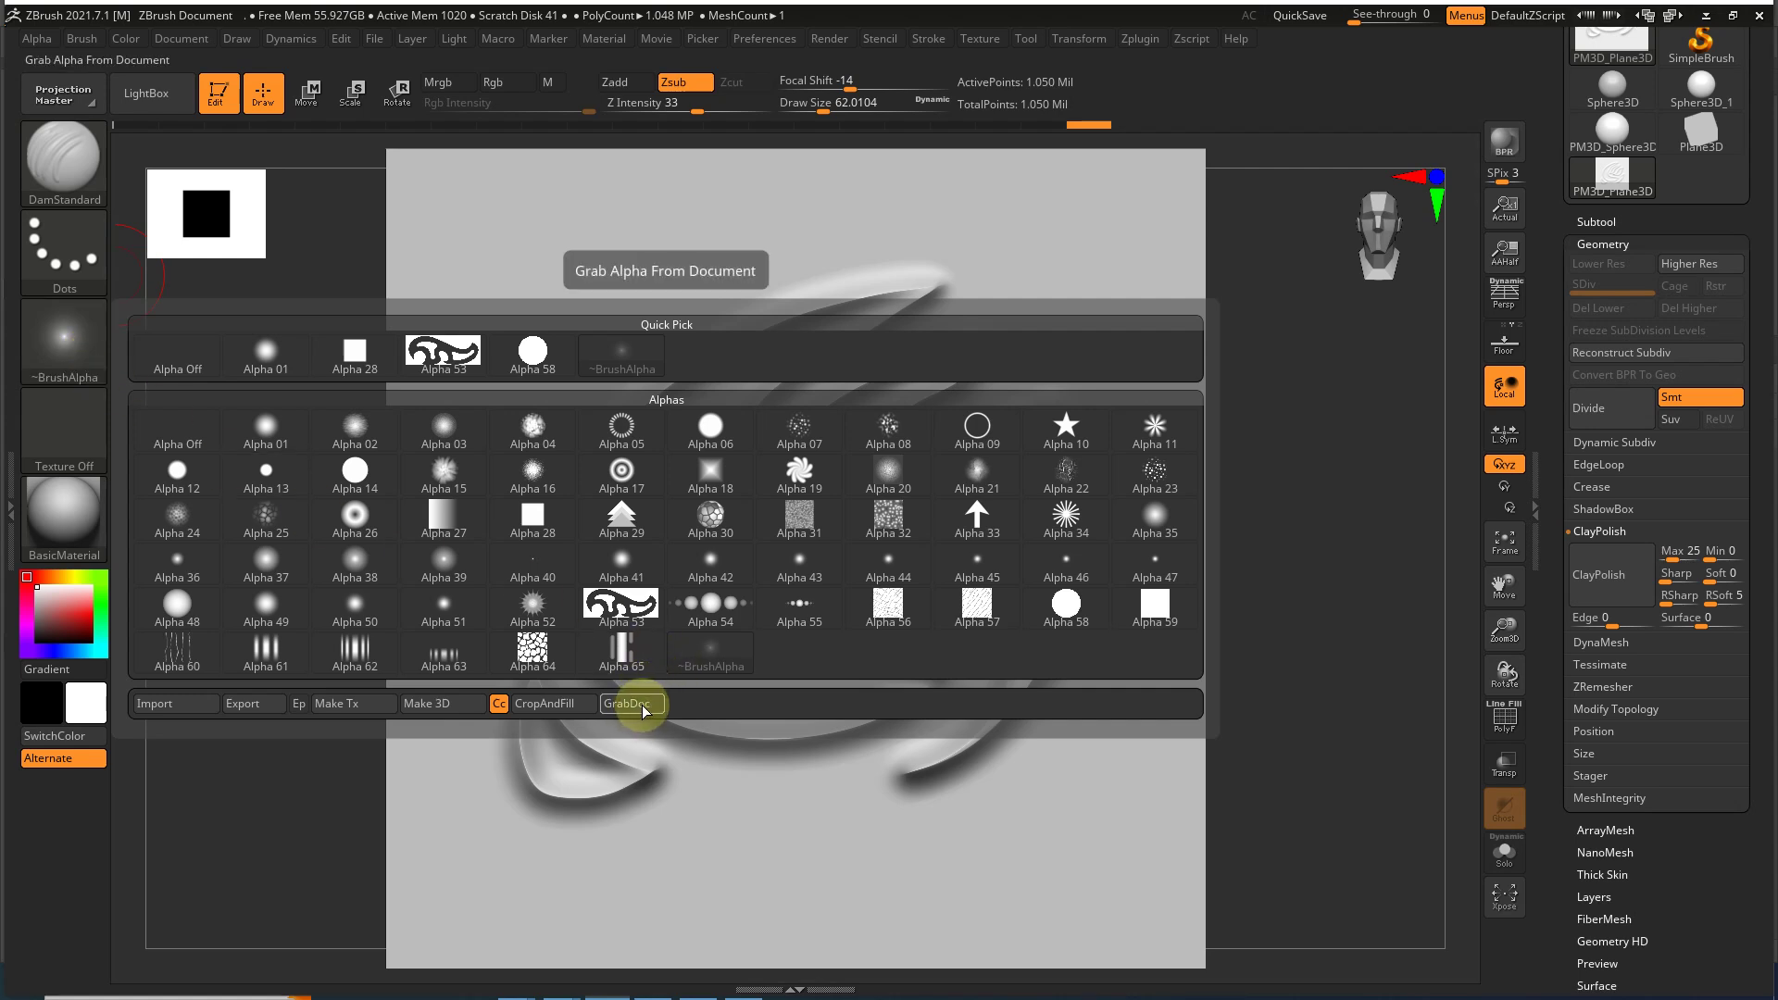
pyautogui.click(37, 37)
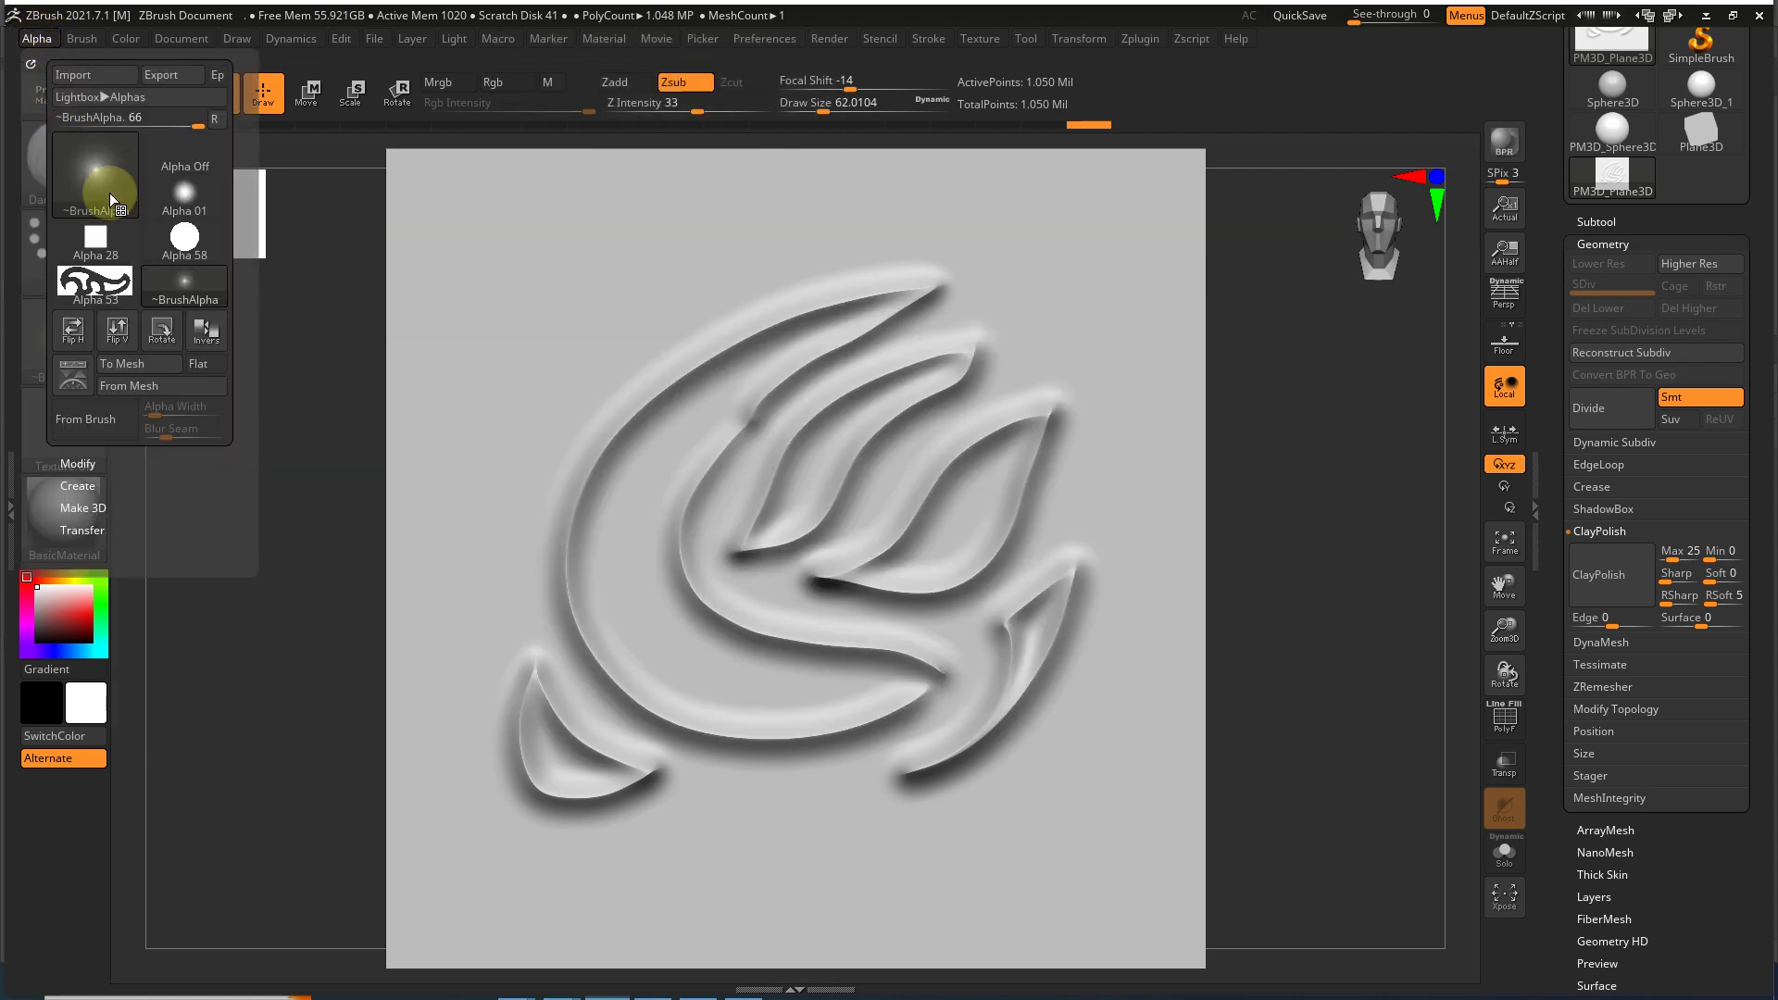
pyautogui.click(102, 176)
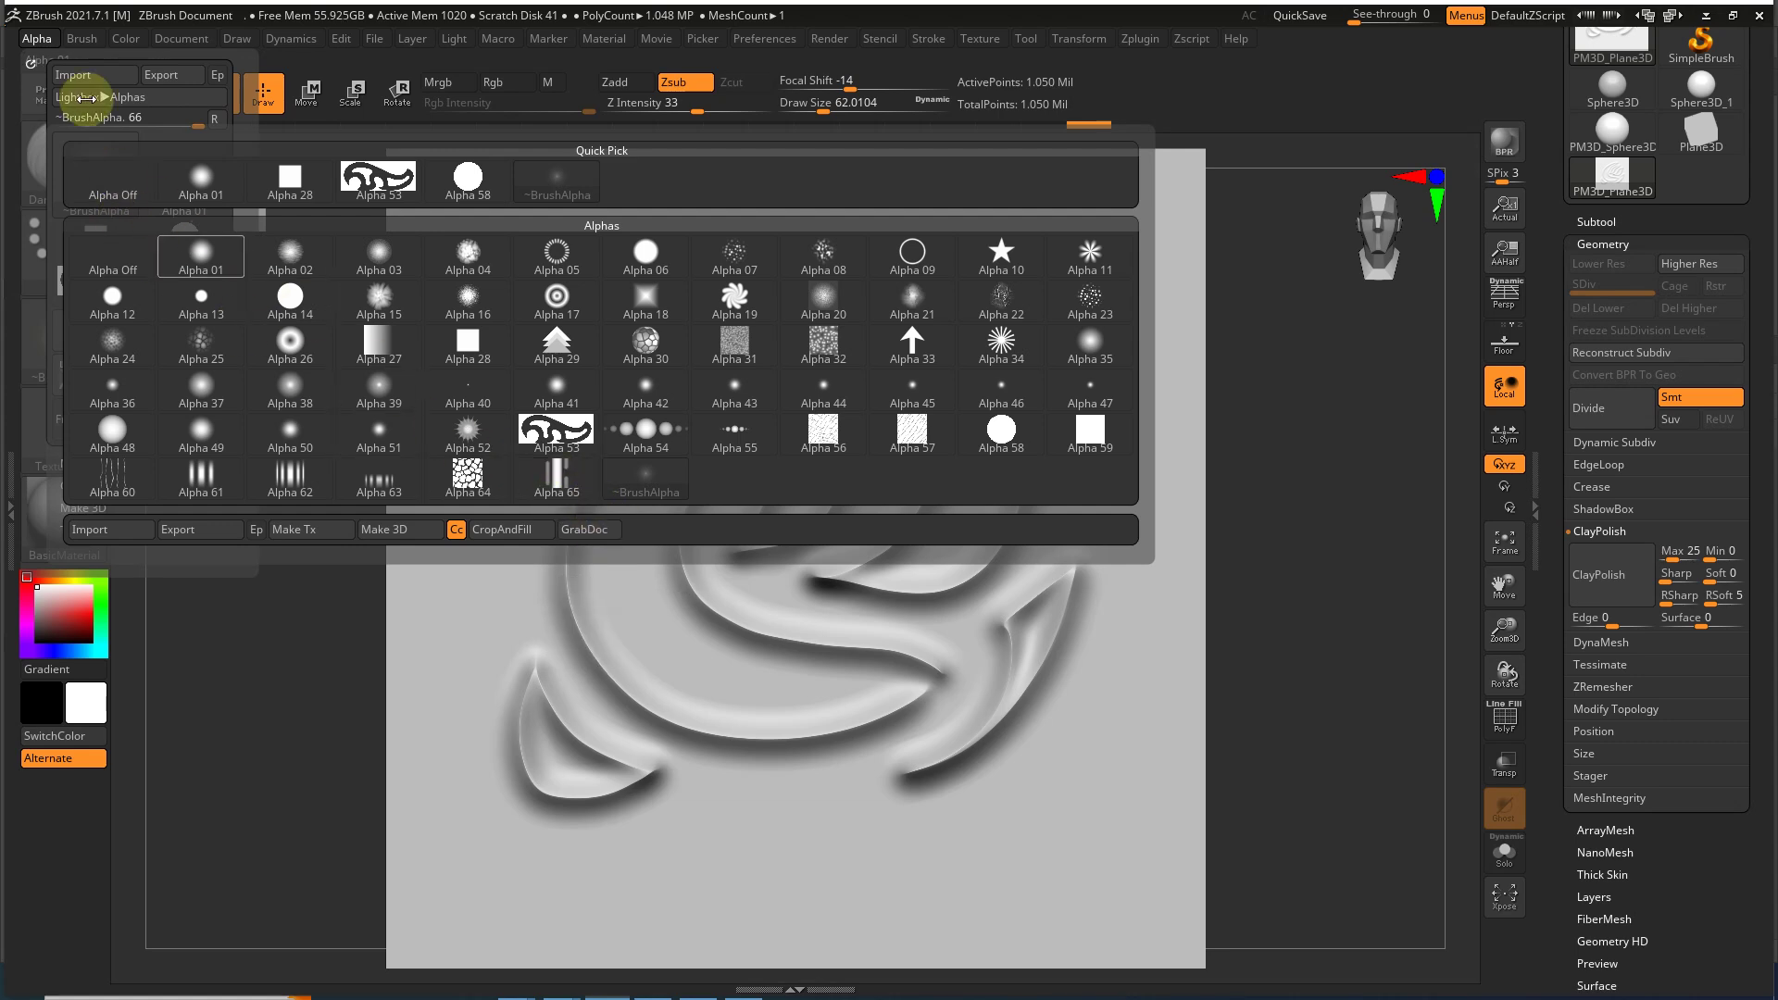
pyautogui.click(97, 128)
pyautogui.click(42, 39)
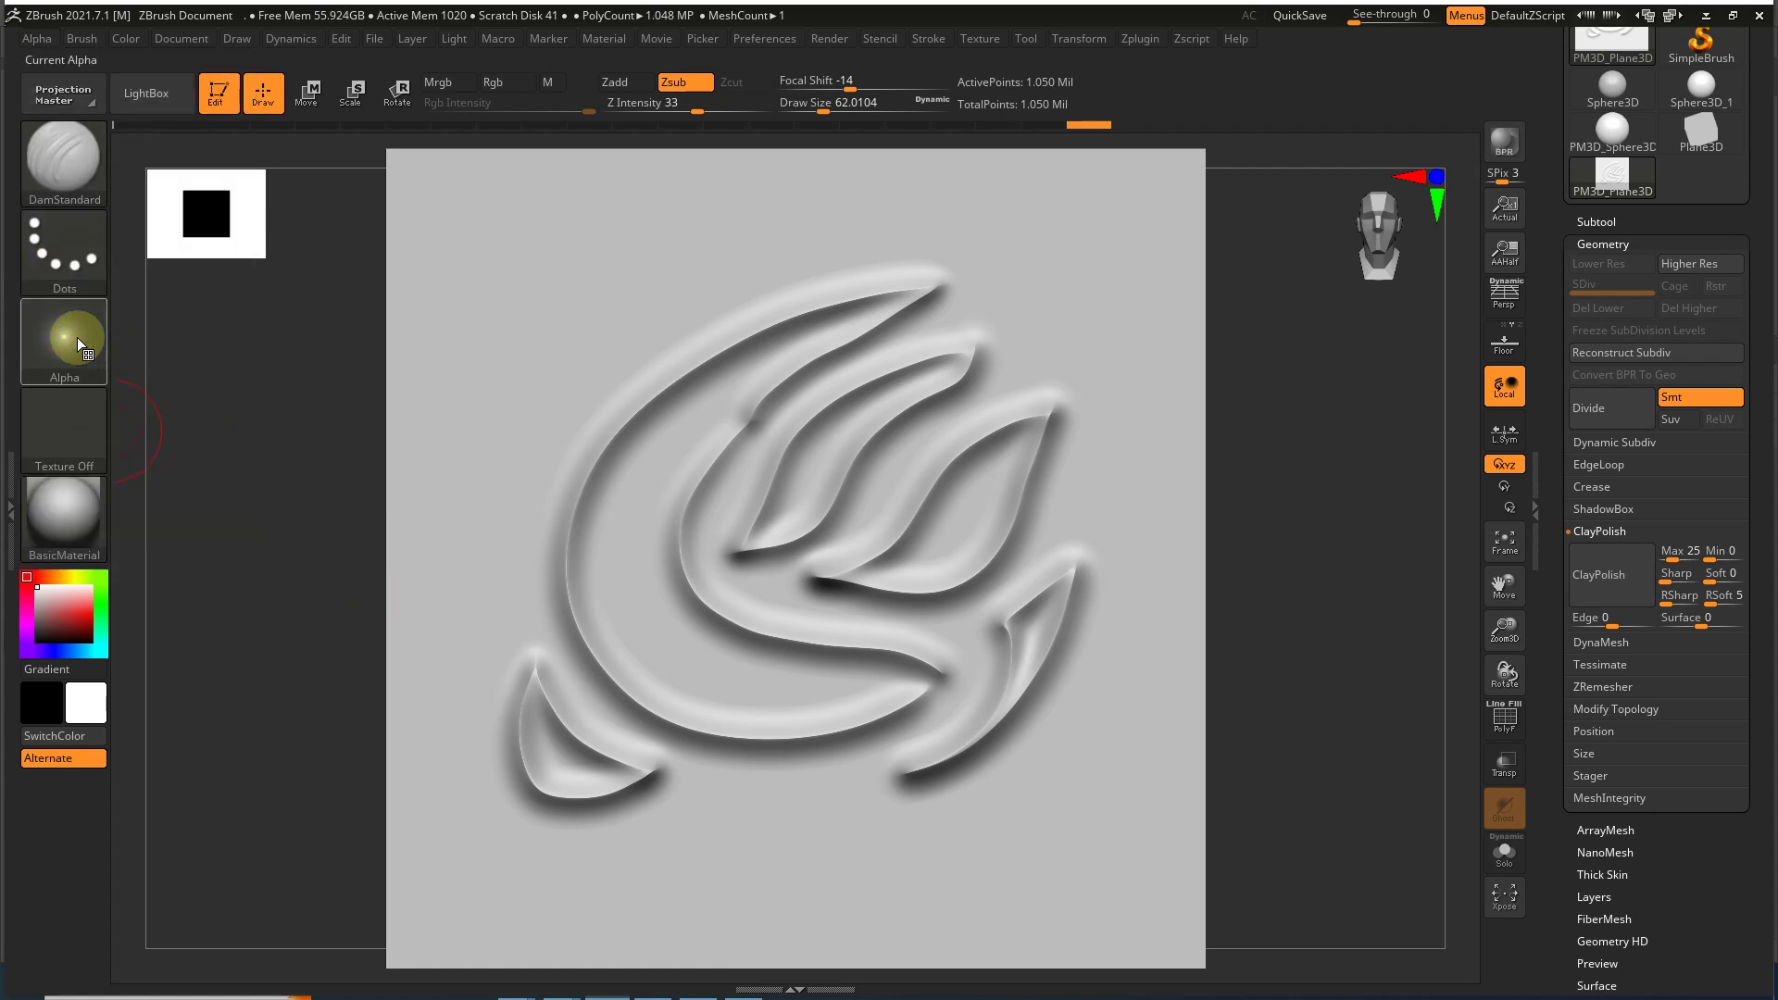
# Step: Grab the sculpted plane from the document as a new alpha with GrabDoc and check its preview
pyautogui.click(80, 339)
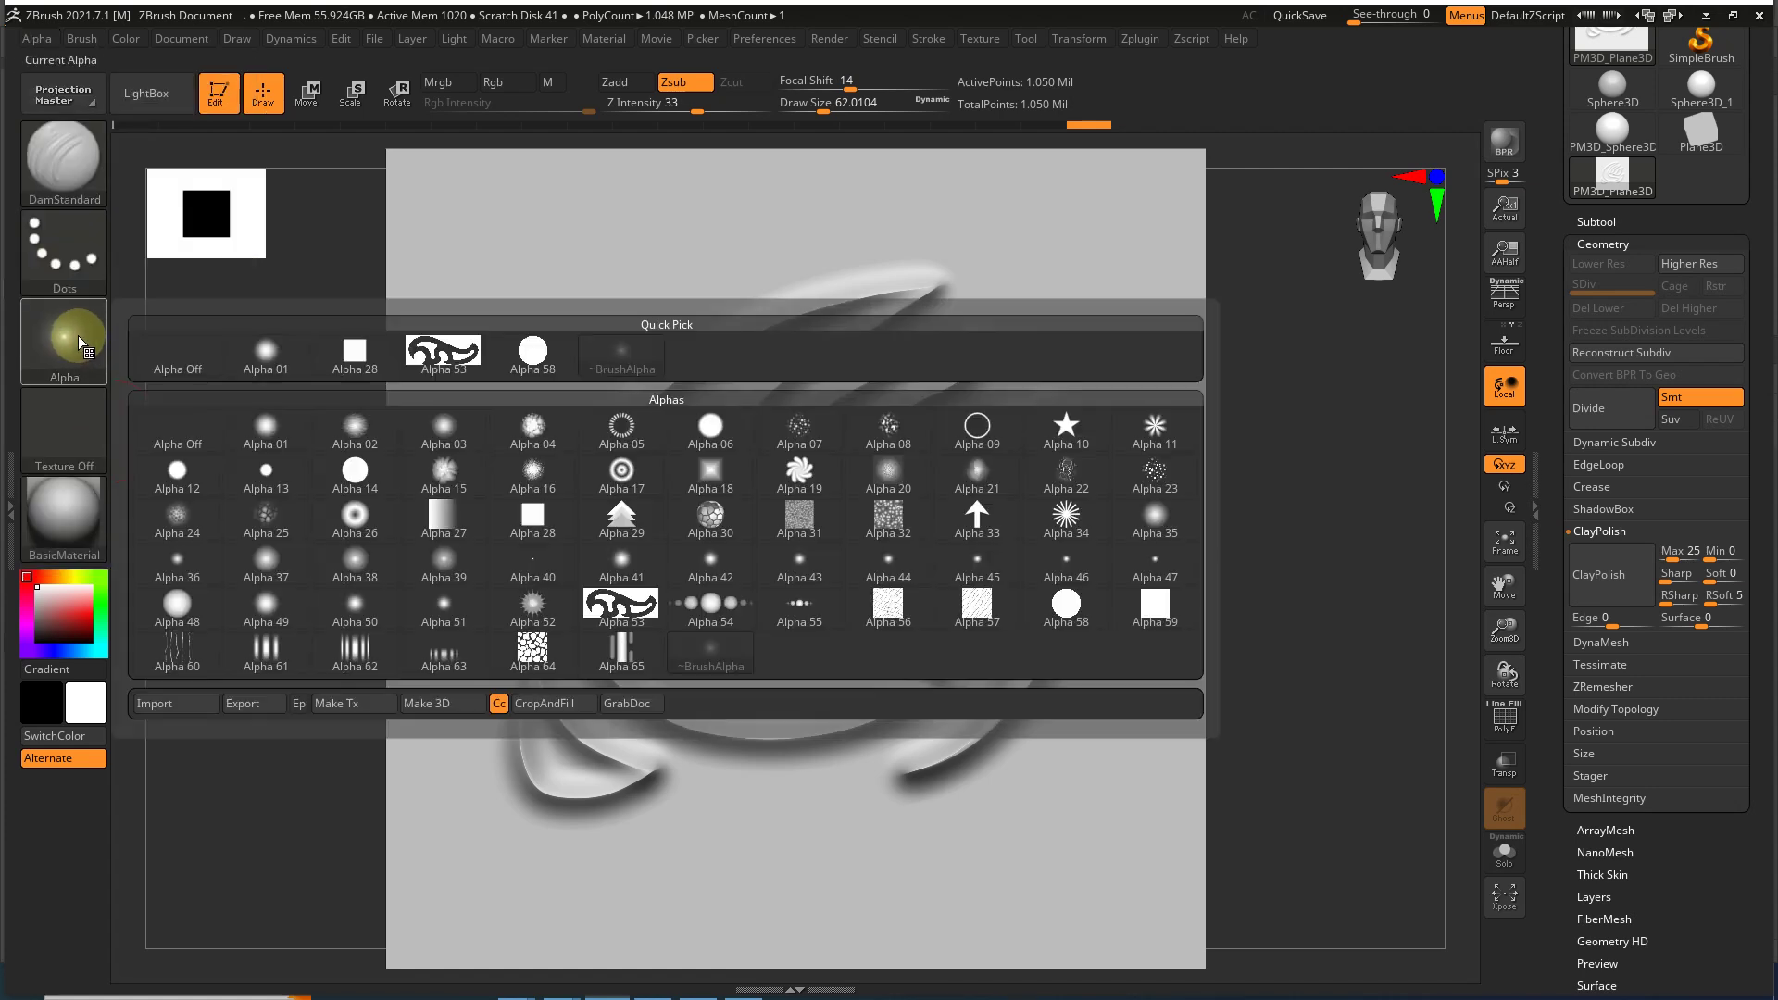
pyautogui.click(643, 706)
pyautogui.moveTo(60, 346)
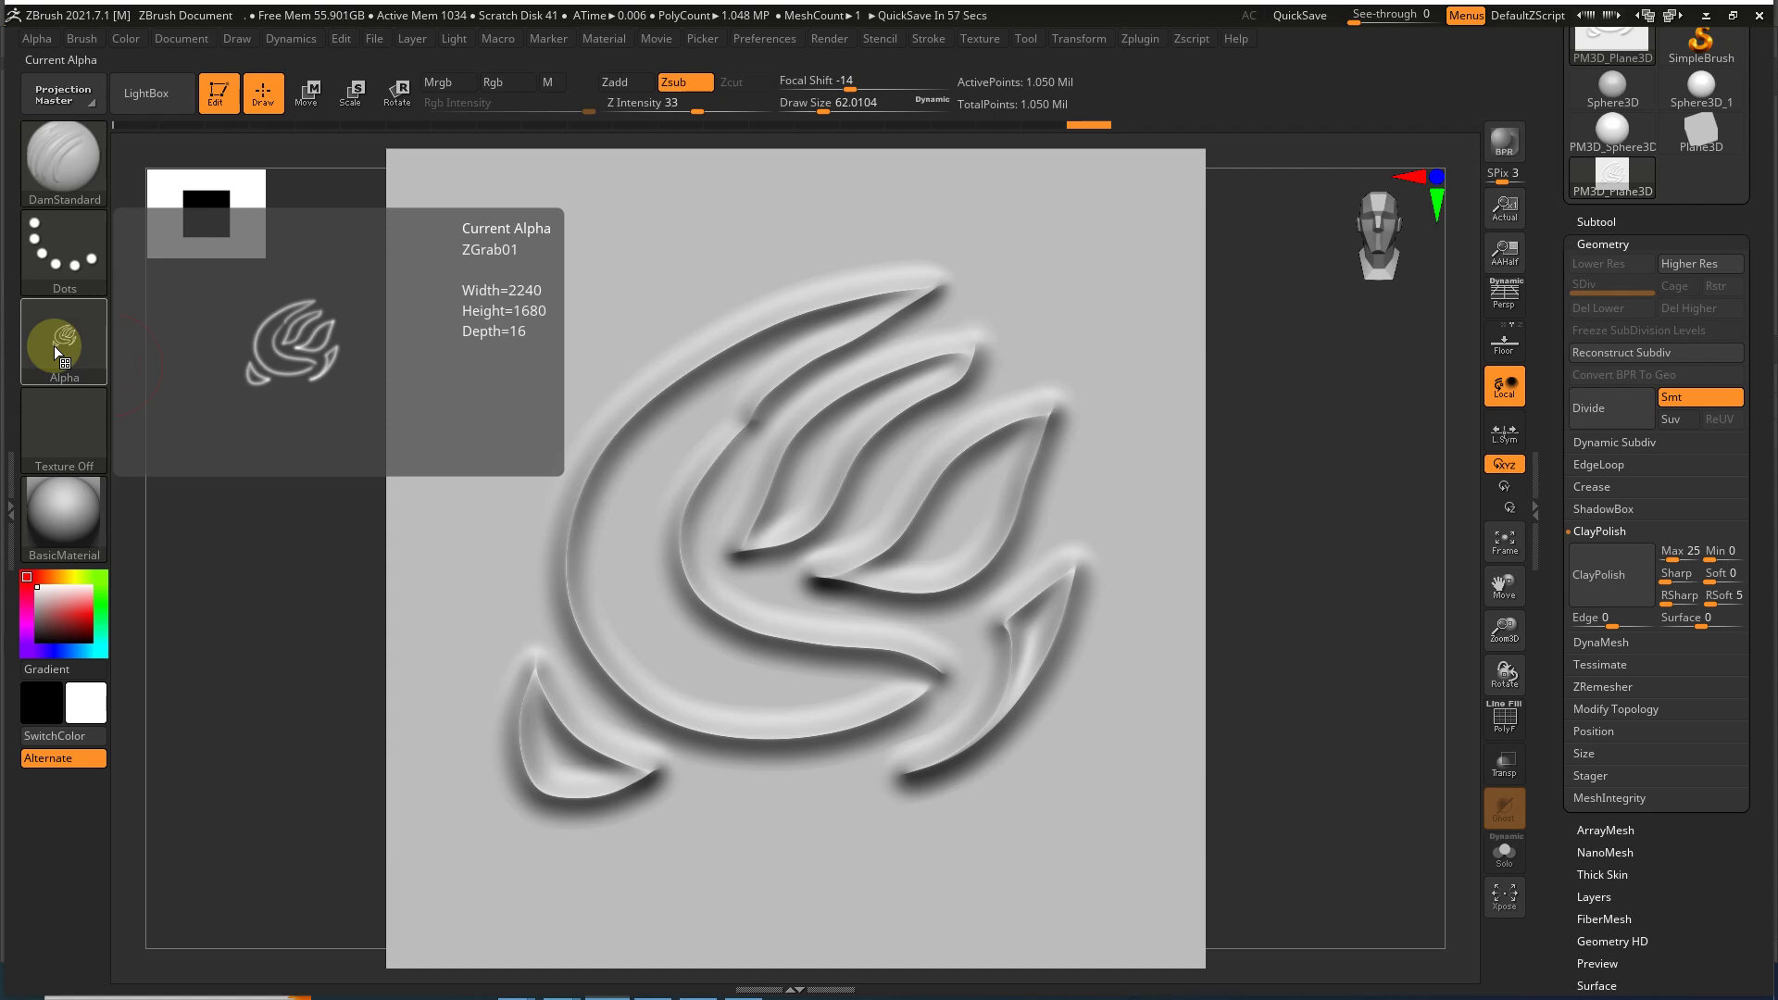
# Step: Switch to the PM3D_Sphere3D_1 tool and display its wireframe
pyautogui.moveTo(1563, 283); pyautogui.dragTo(1567, 398)
pyautogui.moveTo(1630, 293)
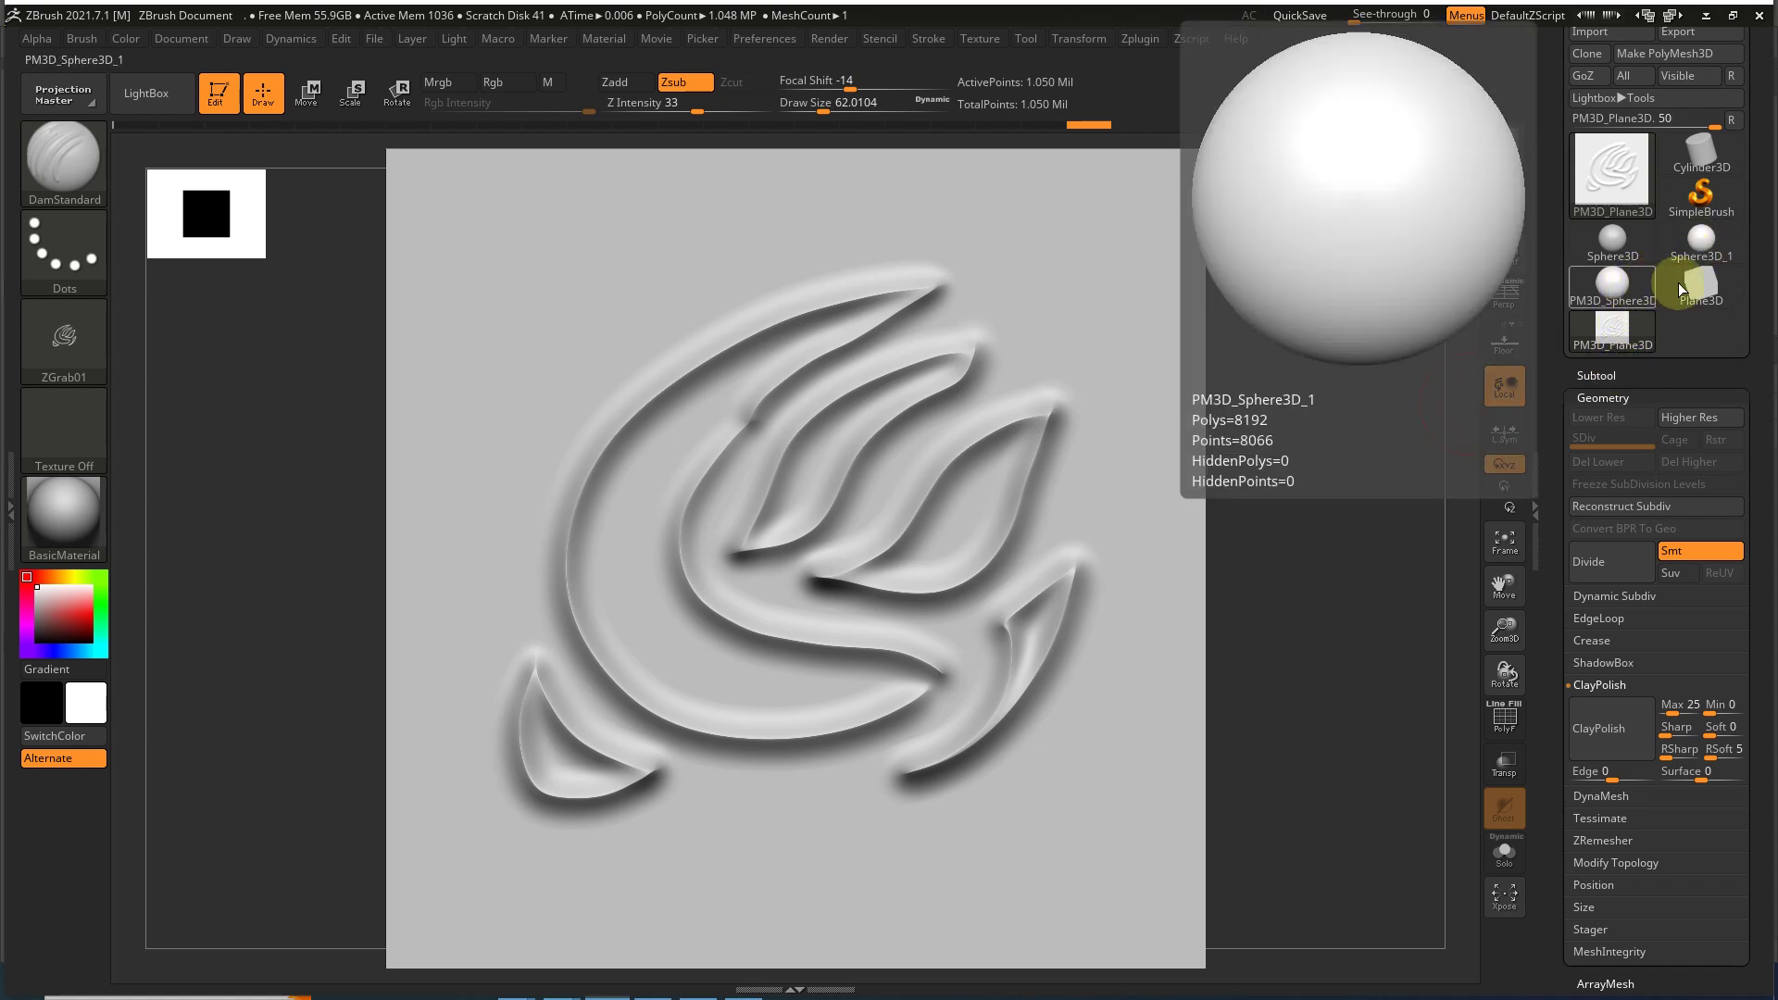
pyautogui.click(1626, 286)
pyautogui.moveTo(1316, 556)
pyautogui.mouseDown()
pyautogui.moveTo(1291, 481)
pyautogui.moveTo(1274, 583)
pyautogui.mouseUp()
pyautogui.hotkey('shift', 'f')
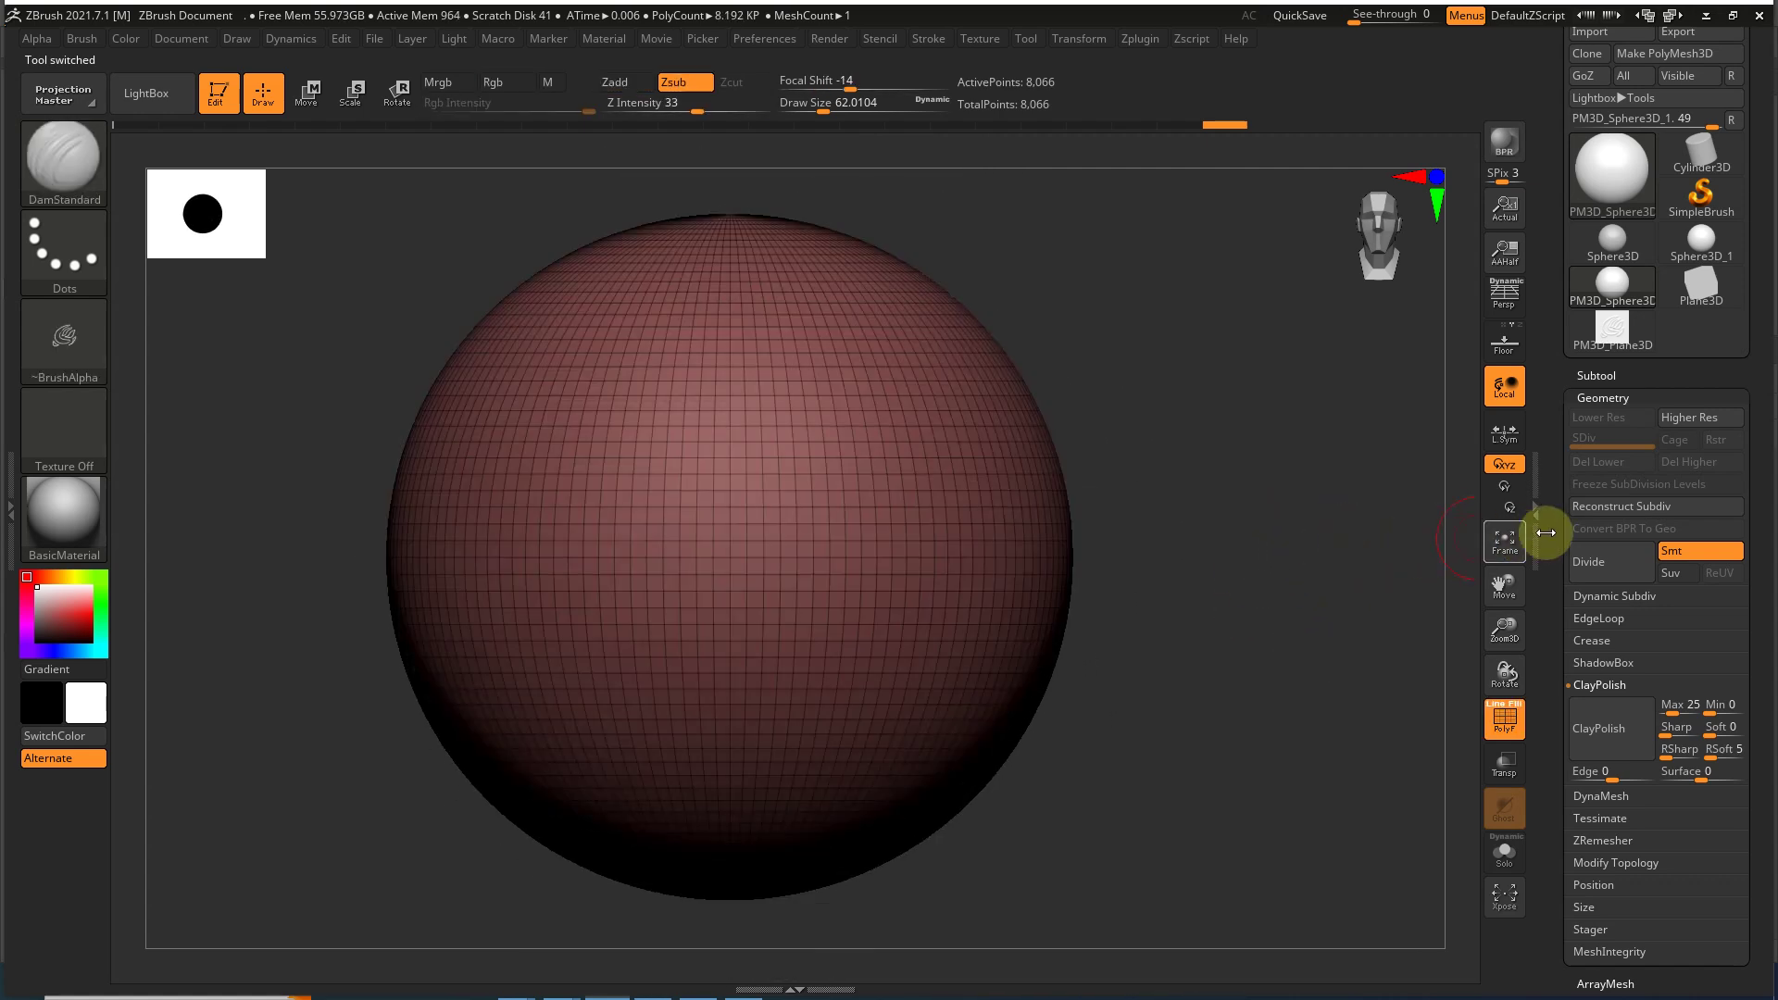
# Step: Set the DynaMesh resolution to 512, convert the sphere to DynaMesh, and hide its wireframe
pyautogui.moveTo(1540, 584); pyautogui.dragTo(1565, 315)
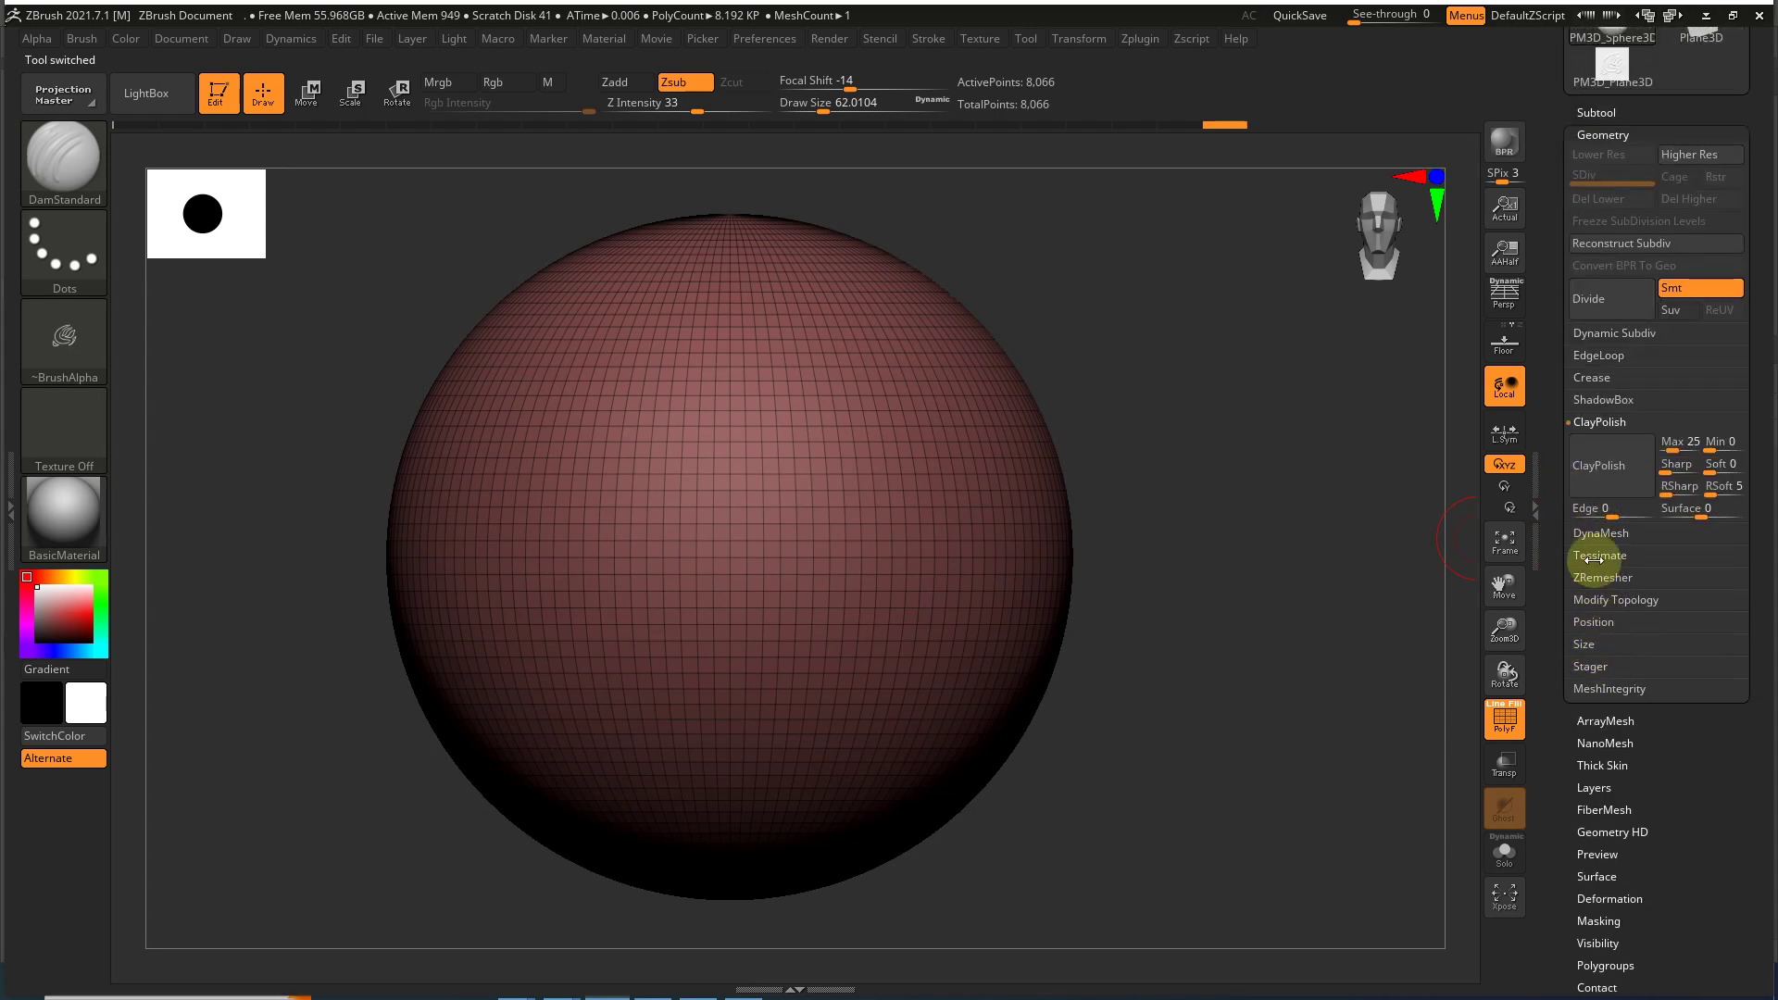
pyautogui.click(1593, 534)
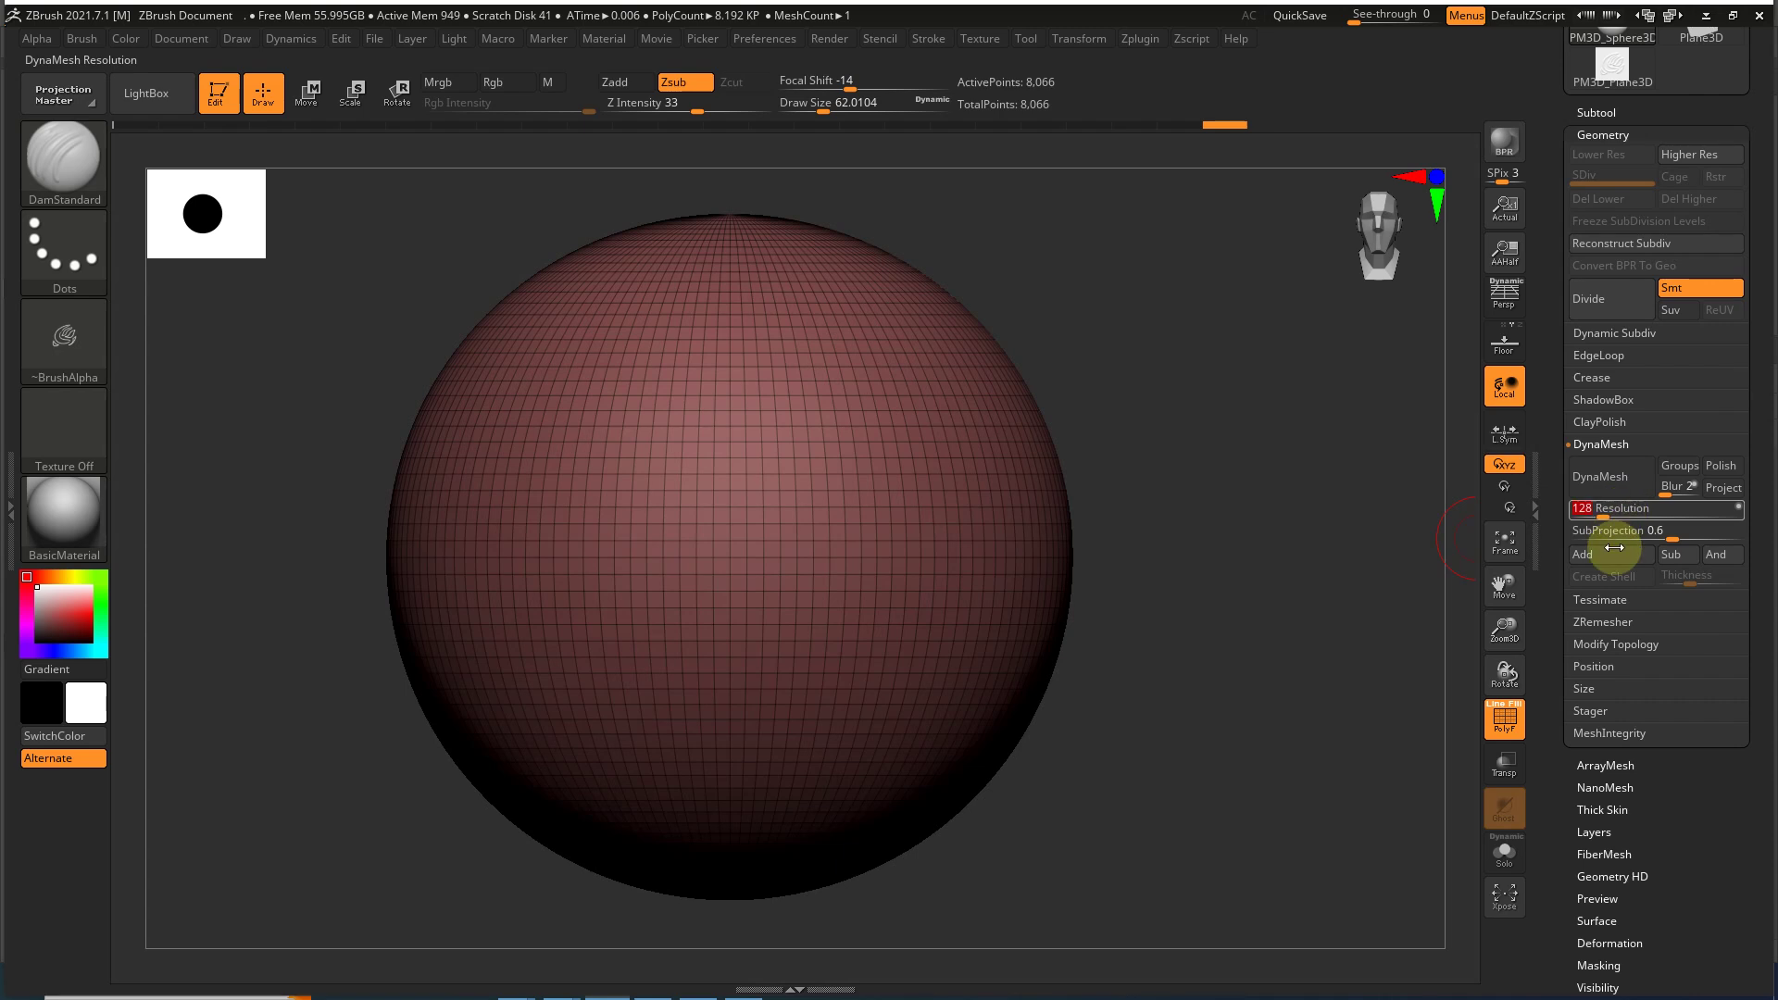
pyautogui.write('51')
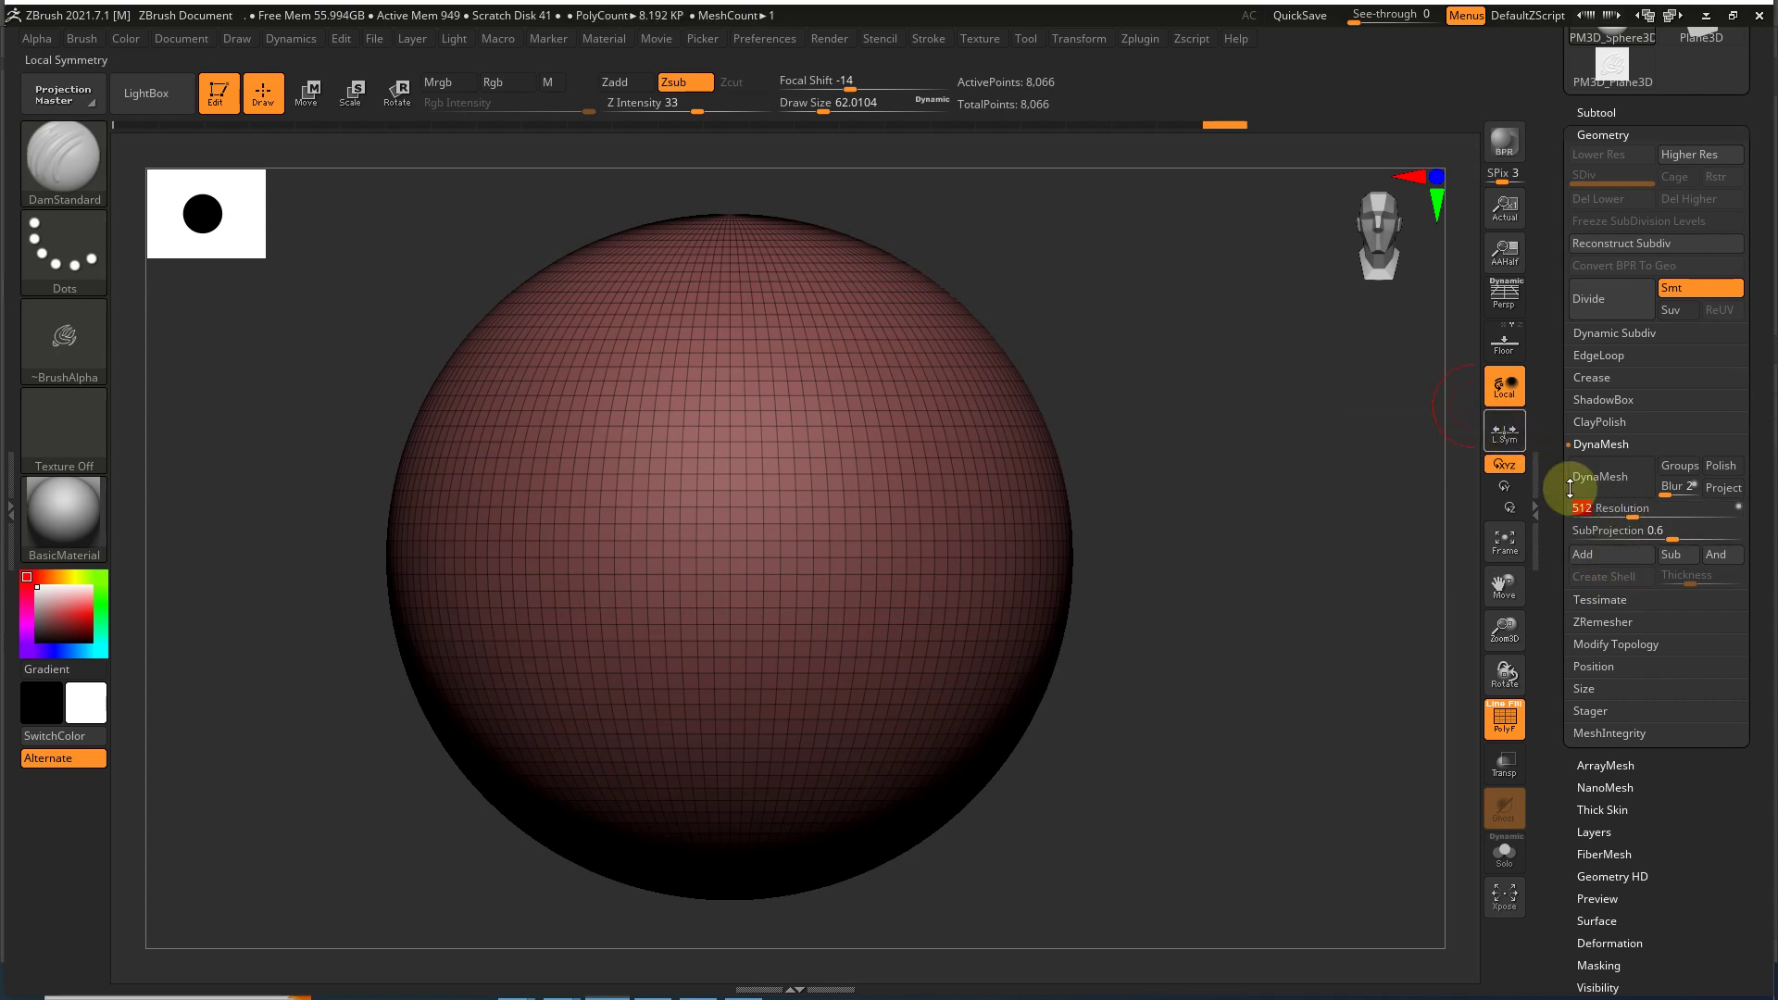
pyautogui.press('Return')
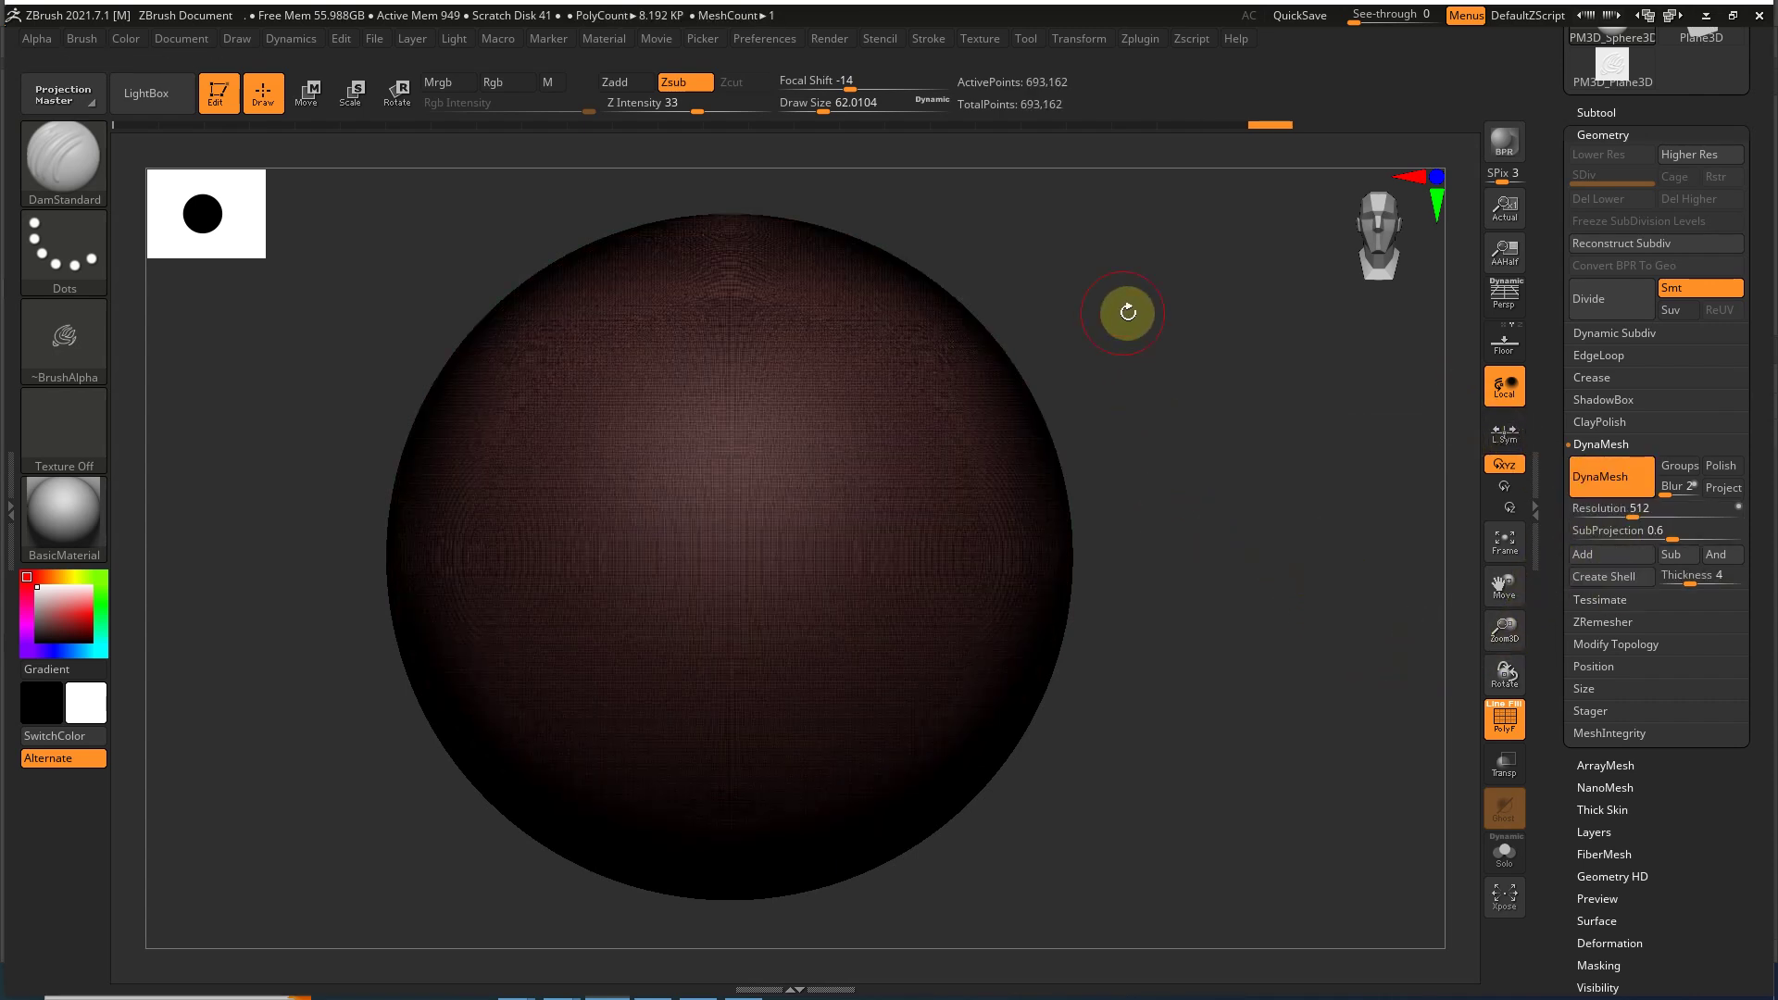
pyautogui.hotkey('shift', 'f')
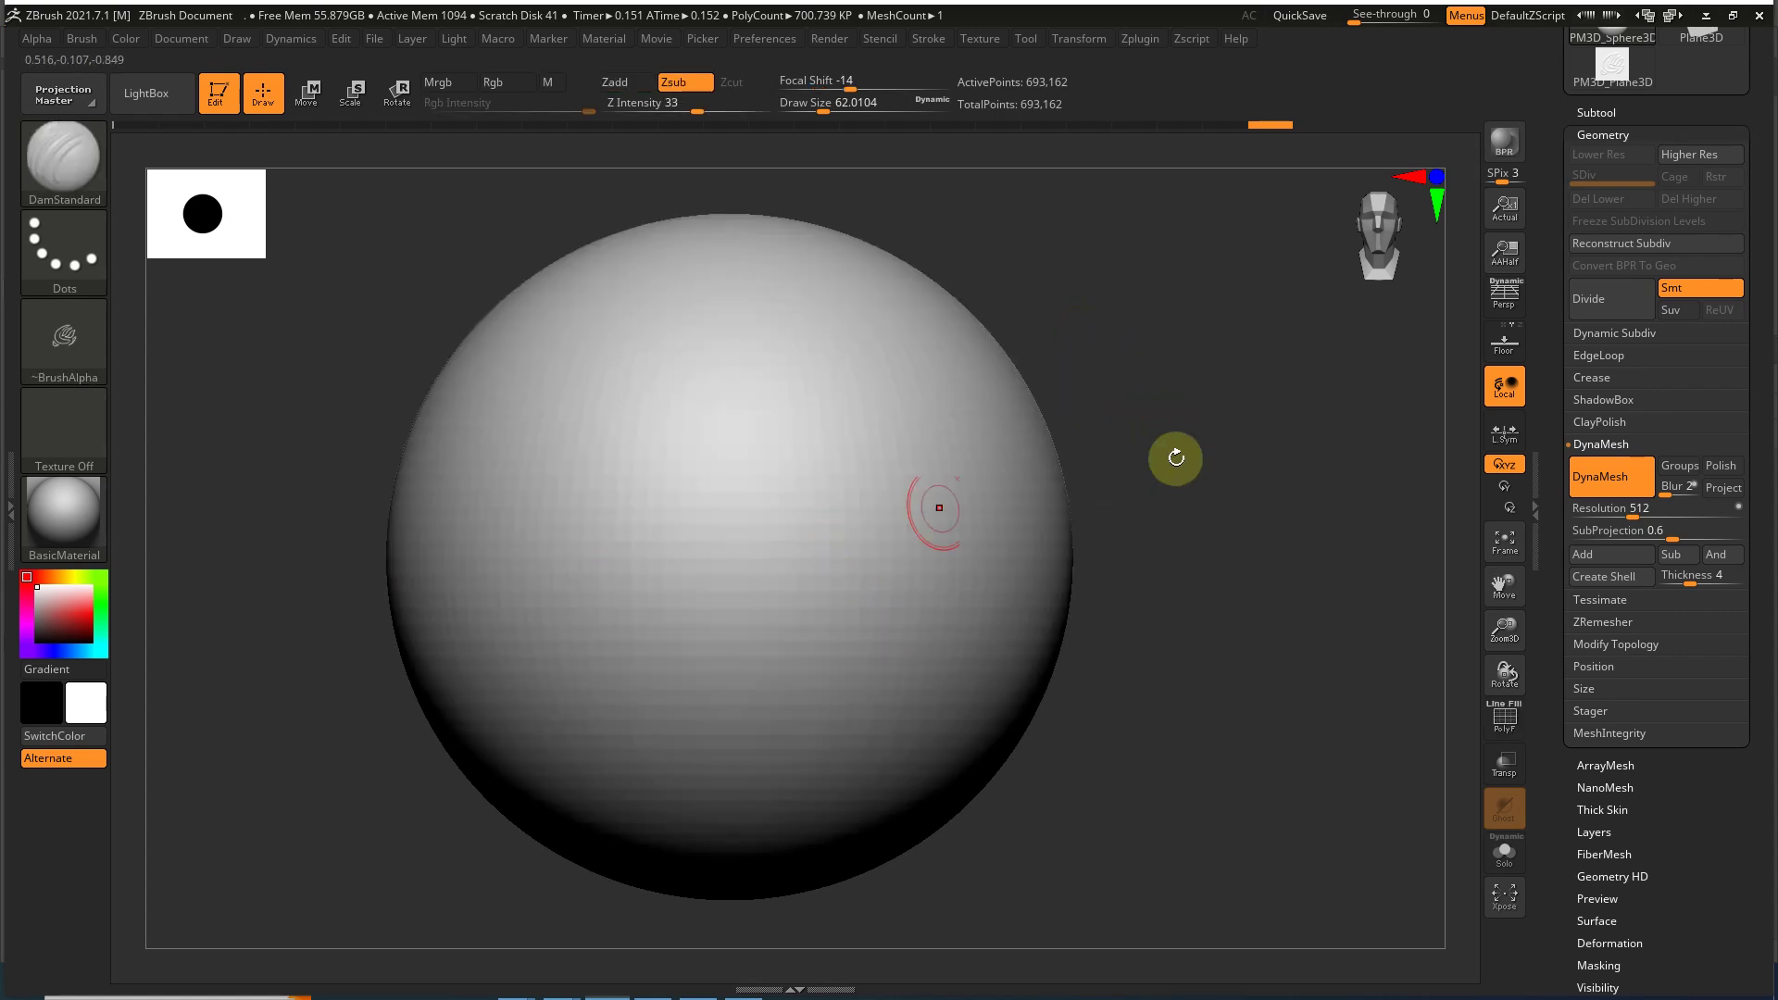
# Step: Smooth the sphere's surface and reduce the draw size to about 124
pyautogui.press('shift')
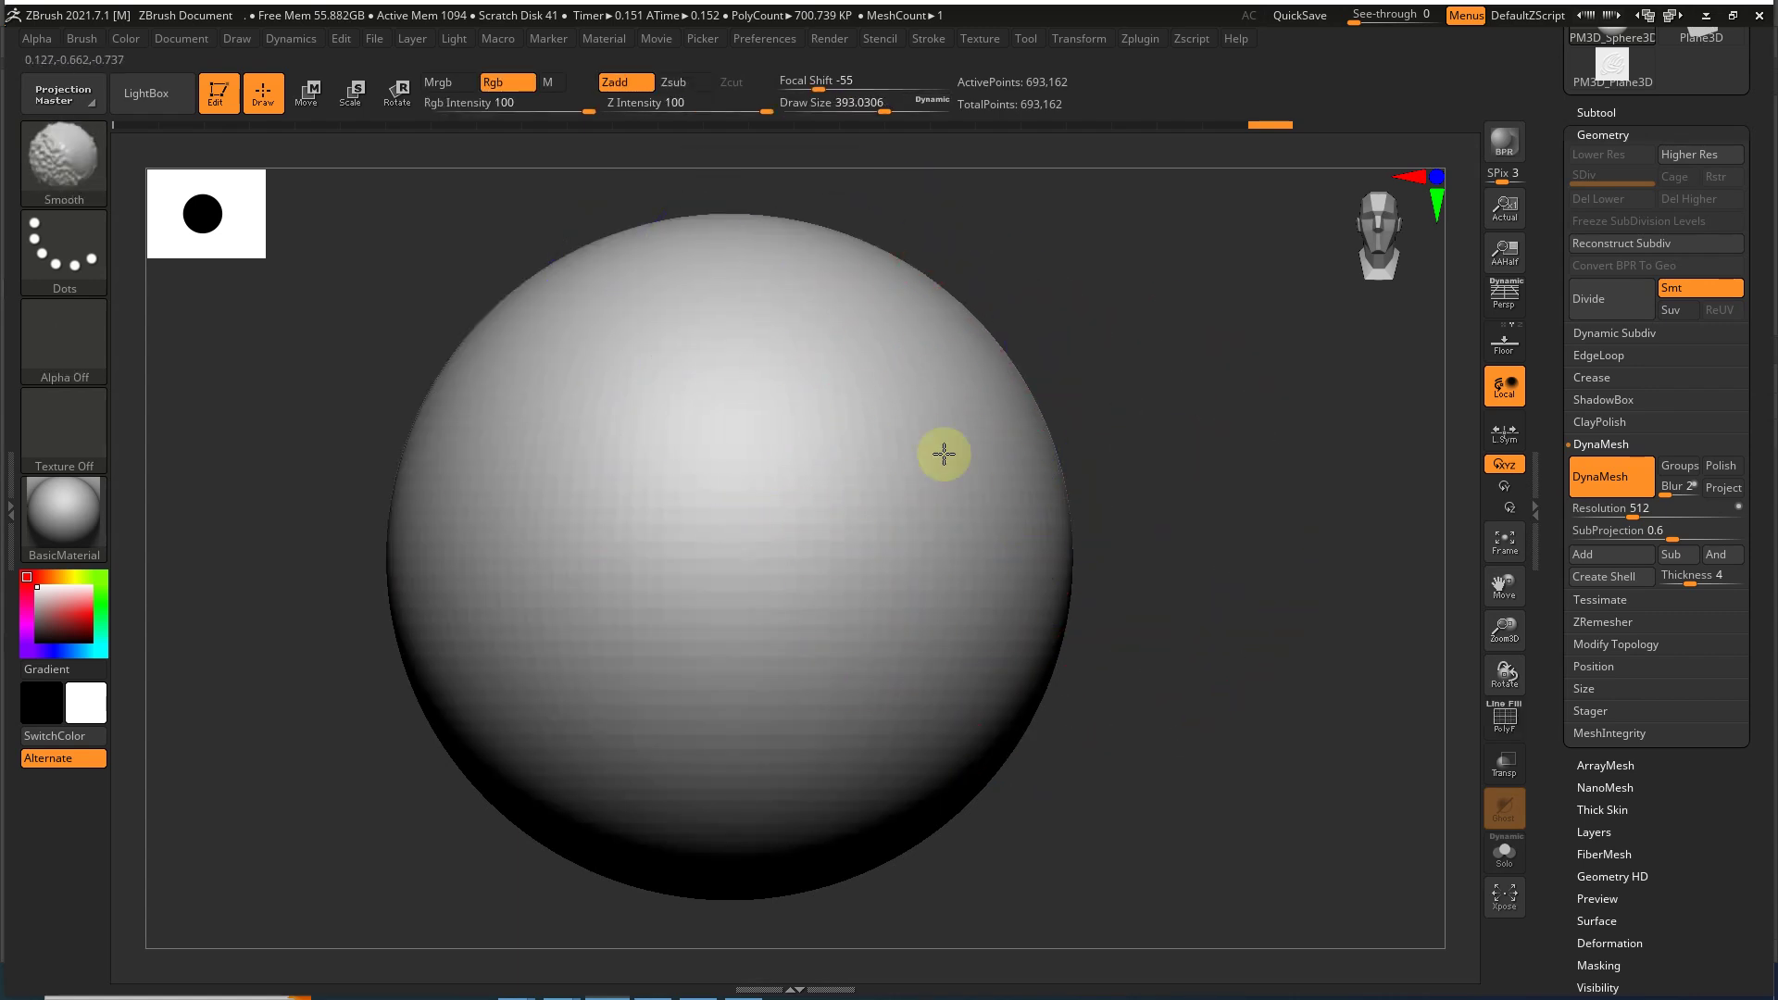
pyautogui.press('s')
pyautogui.moveTo(880, 524); pyautogui.dragTo(837, 525)
# Step: Set the MaskPen brush's alpha to the grabbed ZGrab01 design
pyautogui.press('ctrl')
pyautogui.press('ctrl')
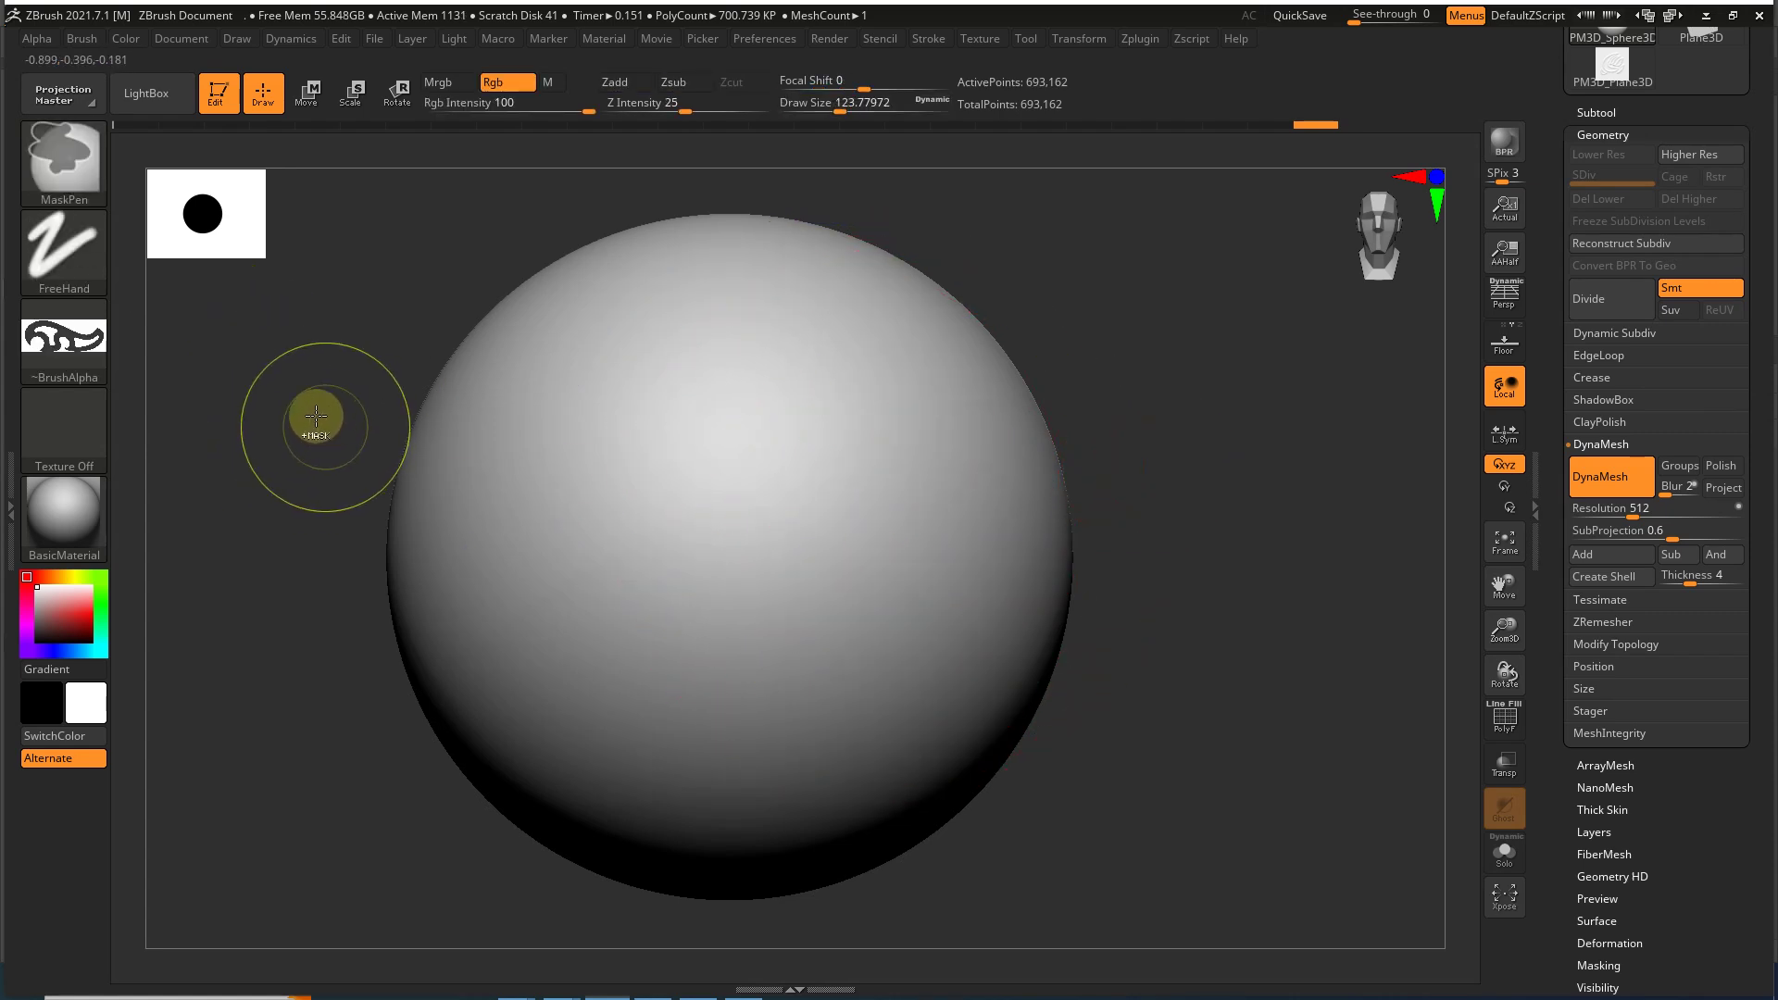
pyautogui.click(73, 333)
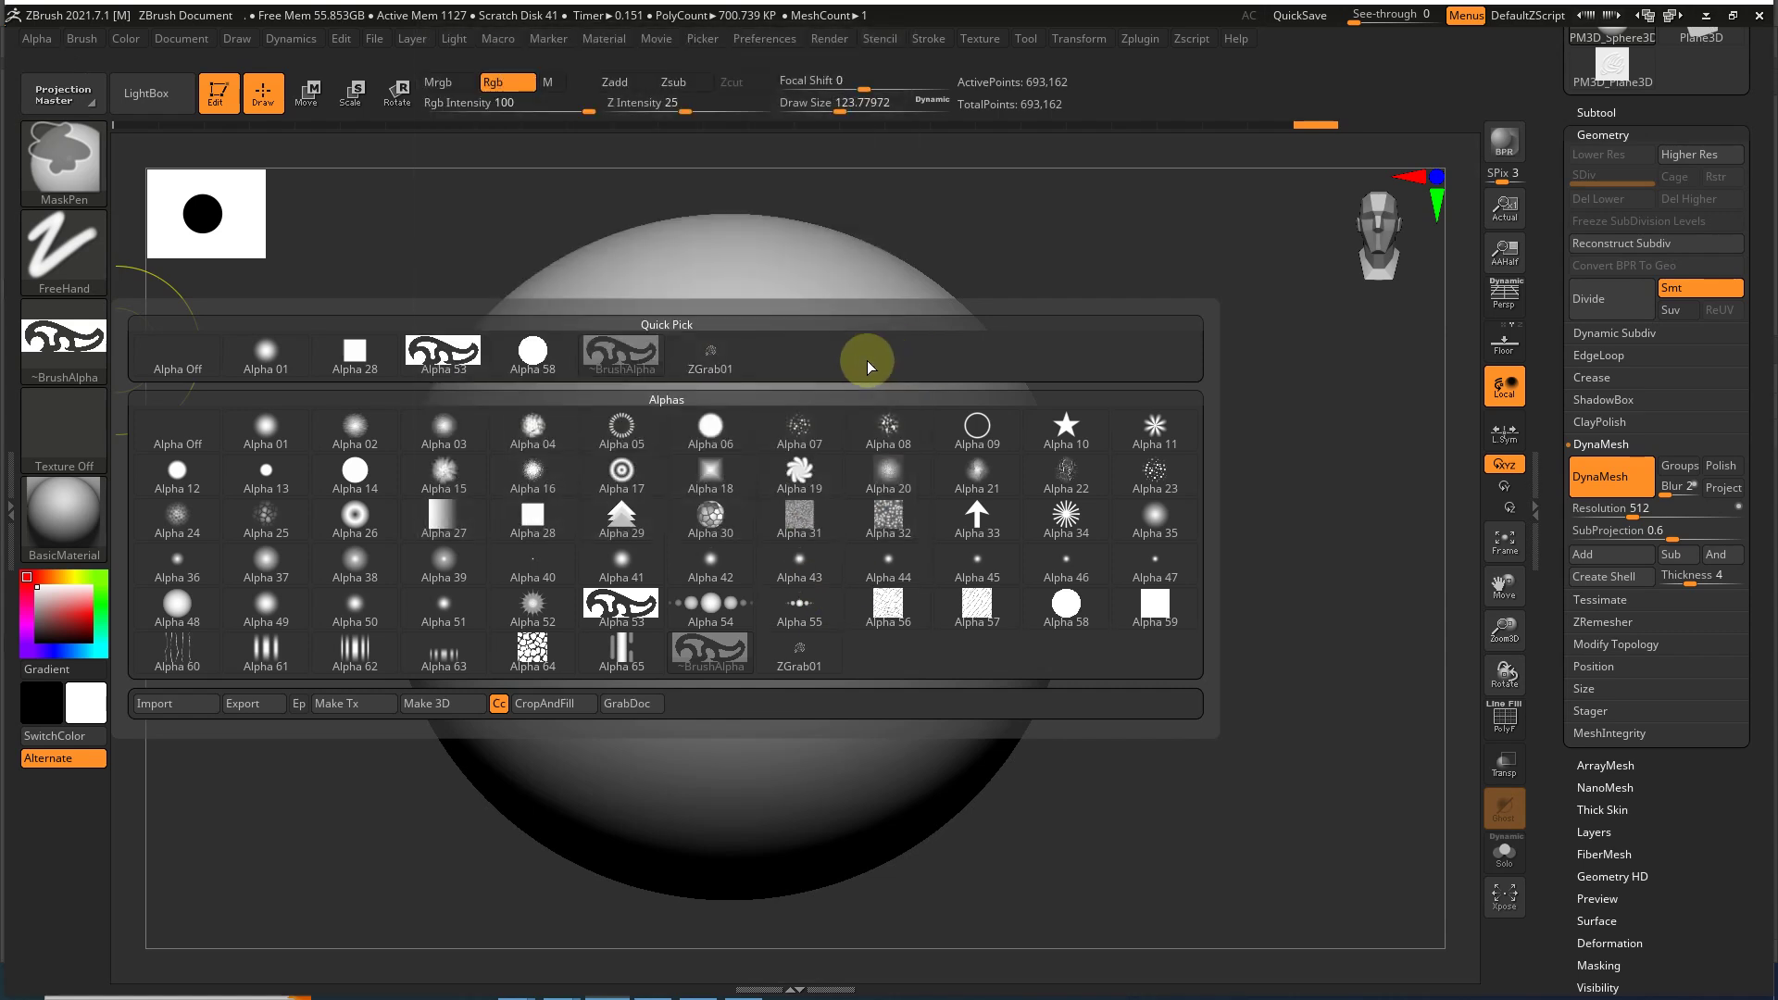
pyautogui.click(711, 356)
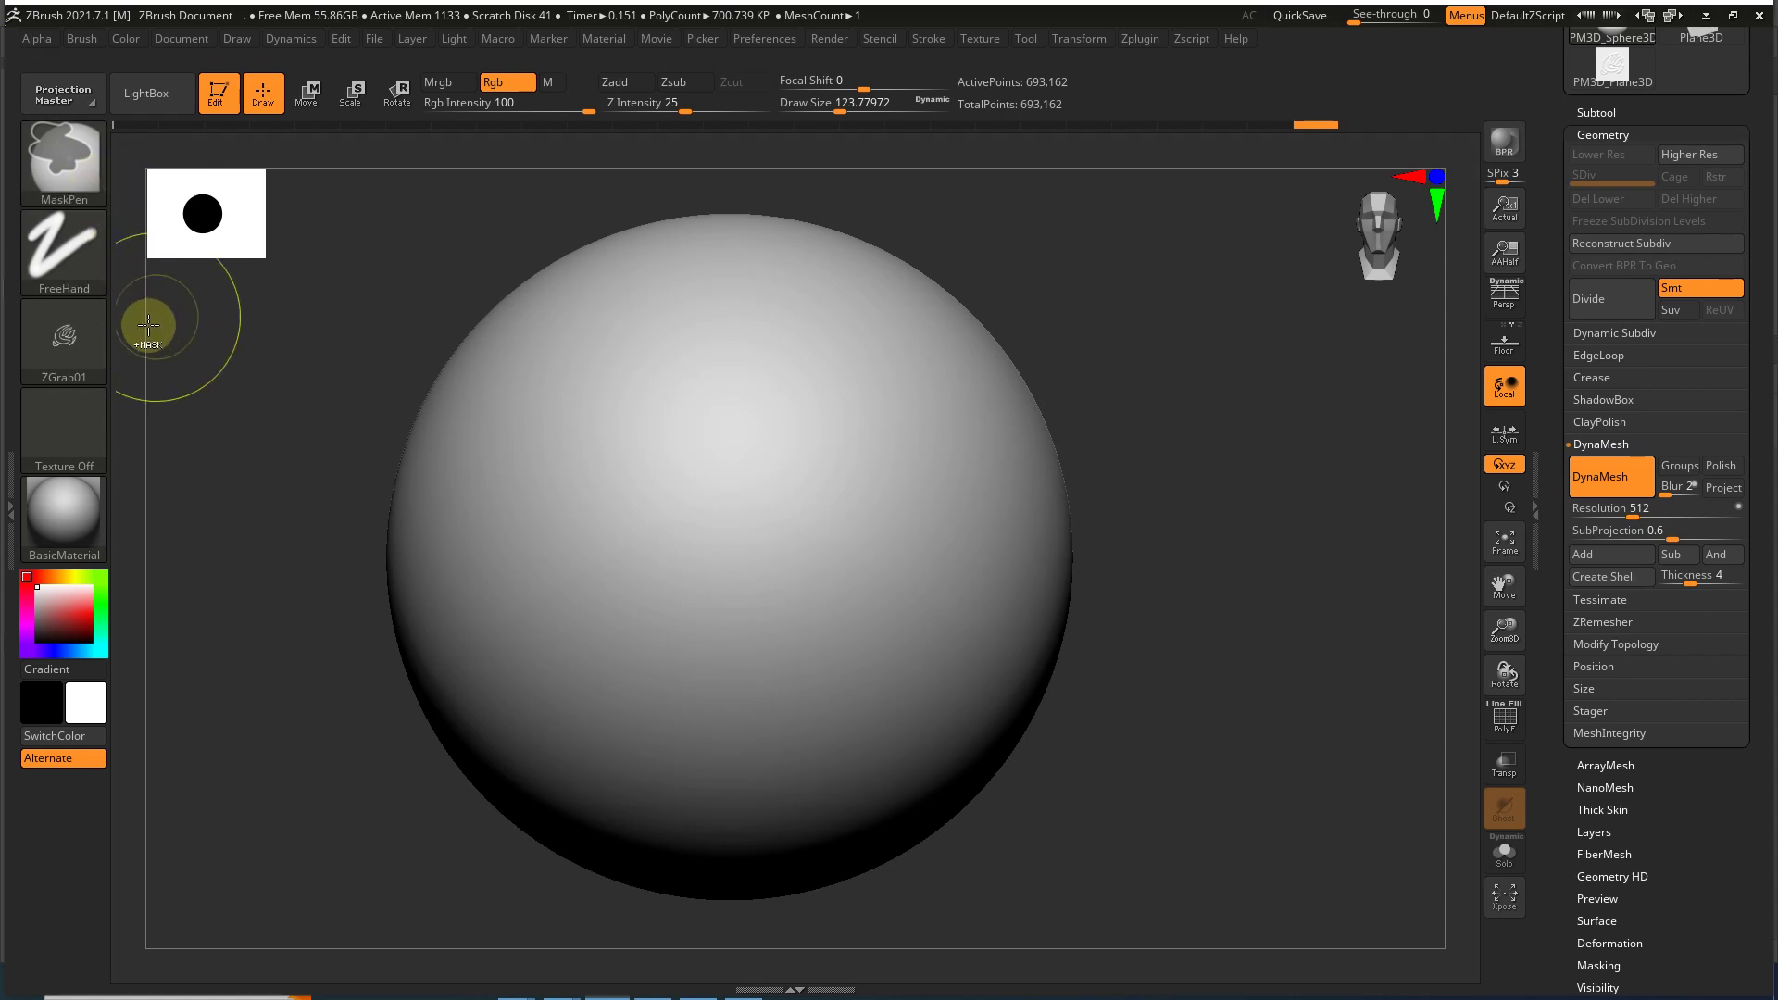
pyautogui.click(83, 344)
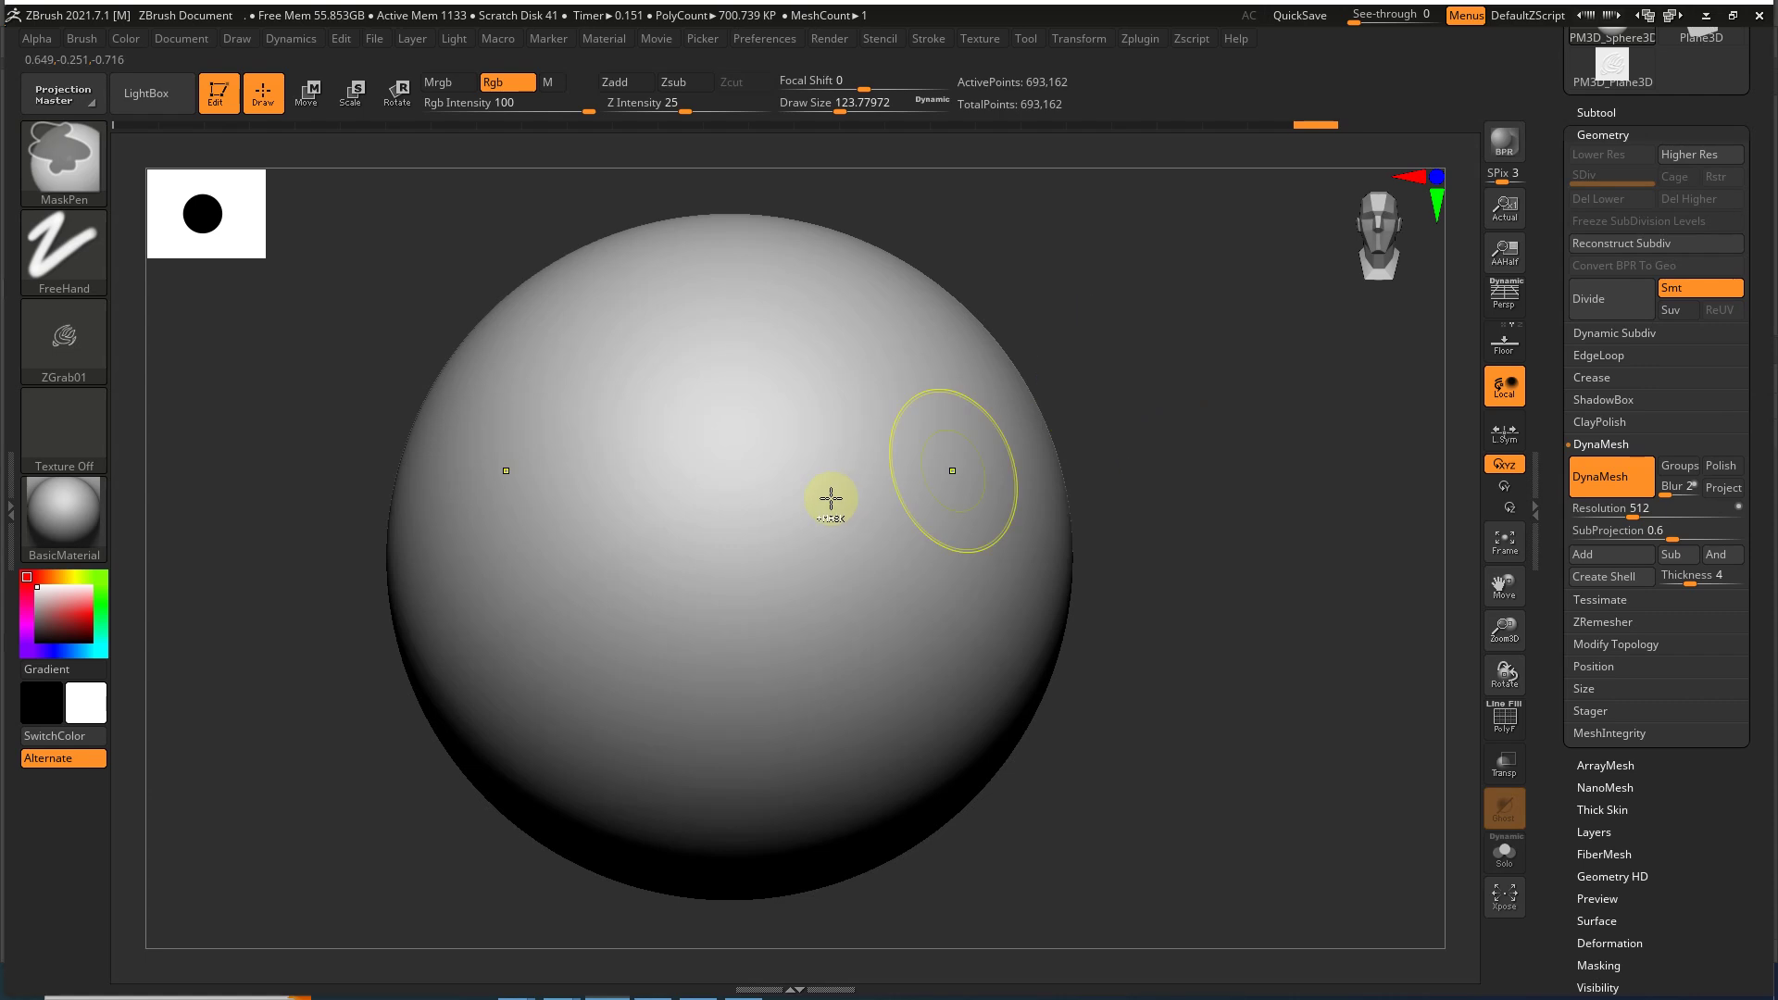
# Step: Try a FreeHand mask stroke on the sphere, undo it, and set the MaskPen stroke to DragRect
pyautogui.moveTo(935, 507)
pyautogui.mouseDown()
pyautogui.moveTo(1012, 643)
pyautogui.moveTo(964, 648)
pyautogui.mouseUp()
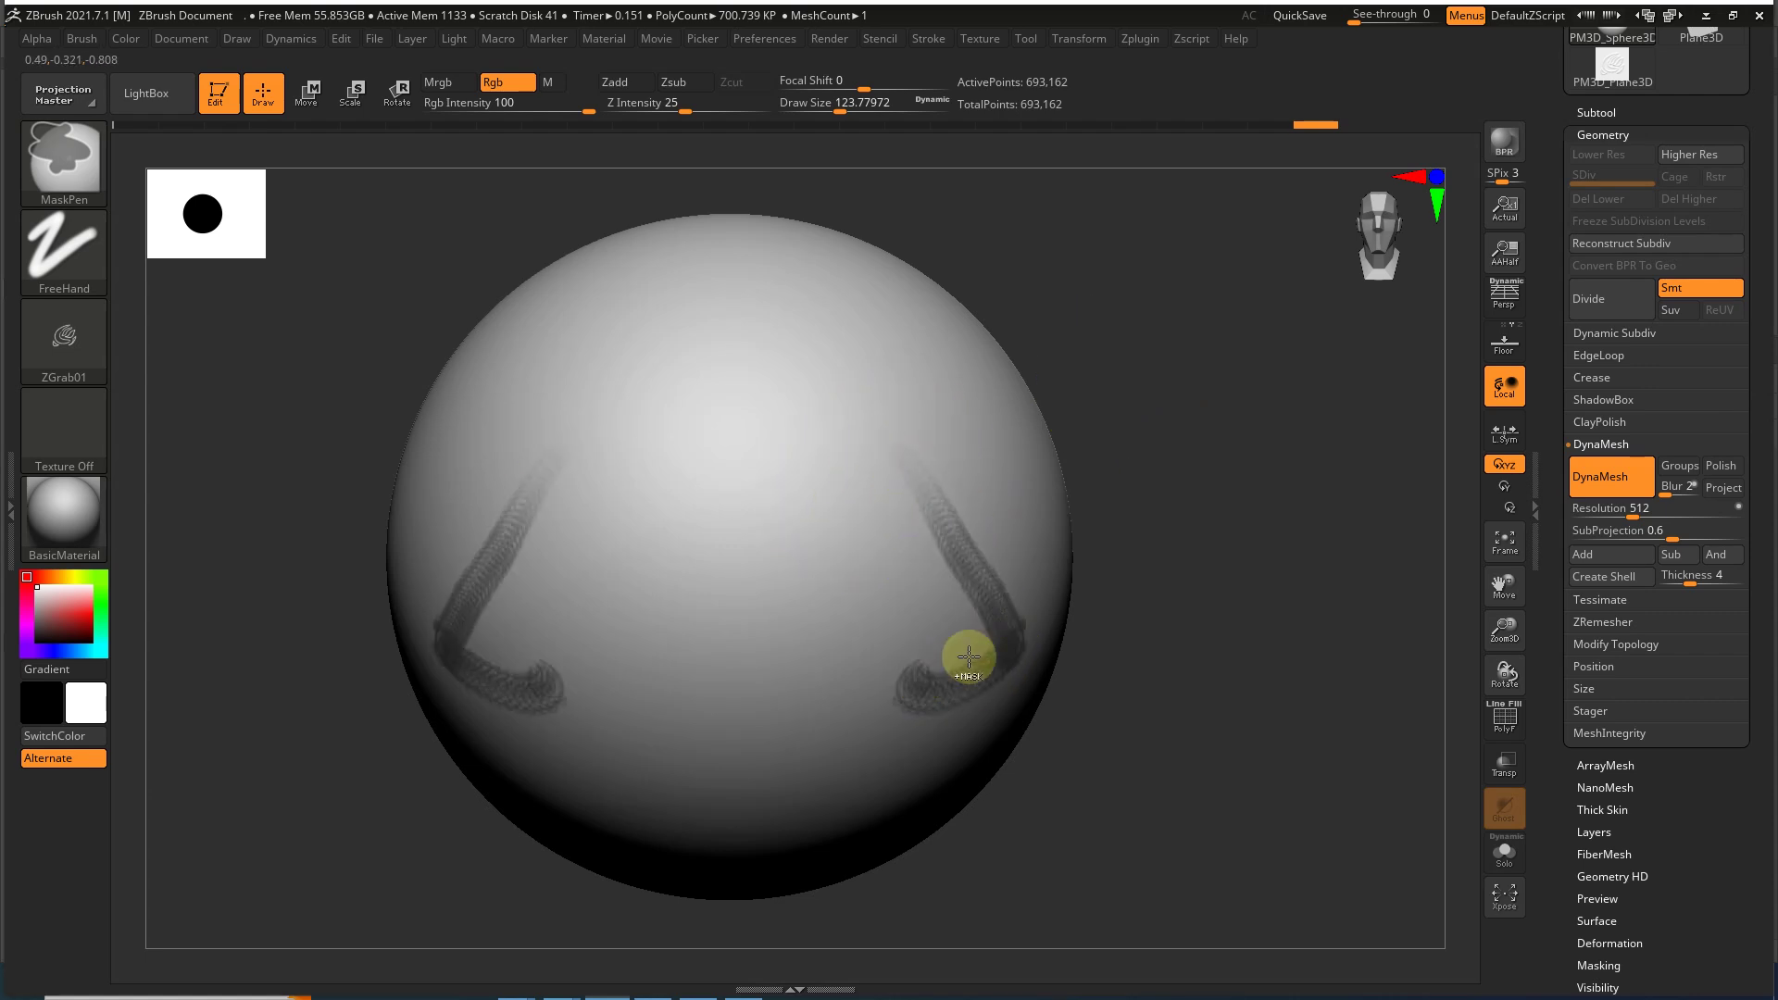
pyautogui.hotkey('ctrl', 'z')
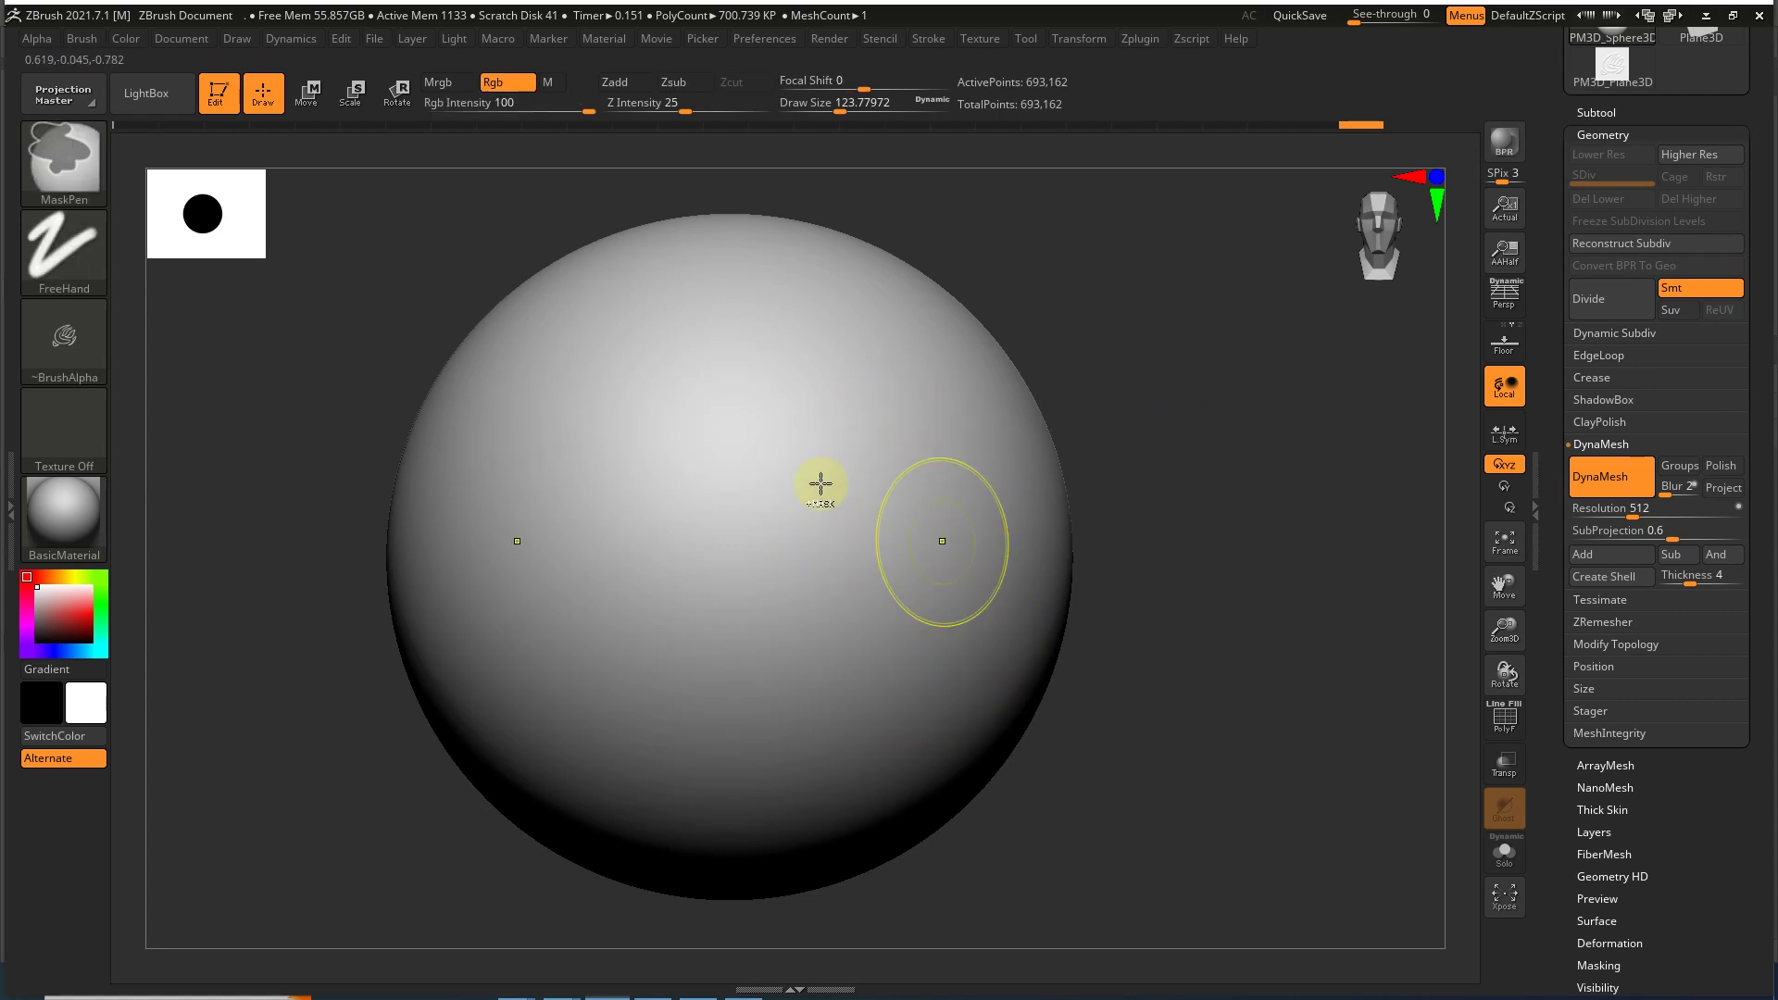
pyautogui.click(89, 259)
pyautogui.click(266, 268)
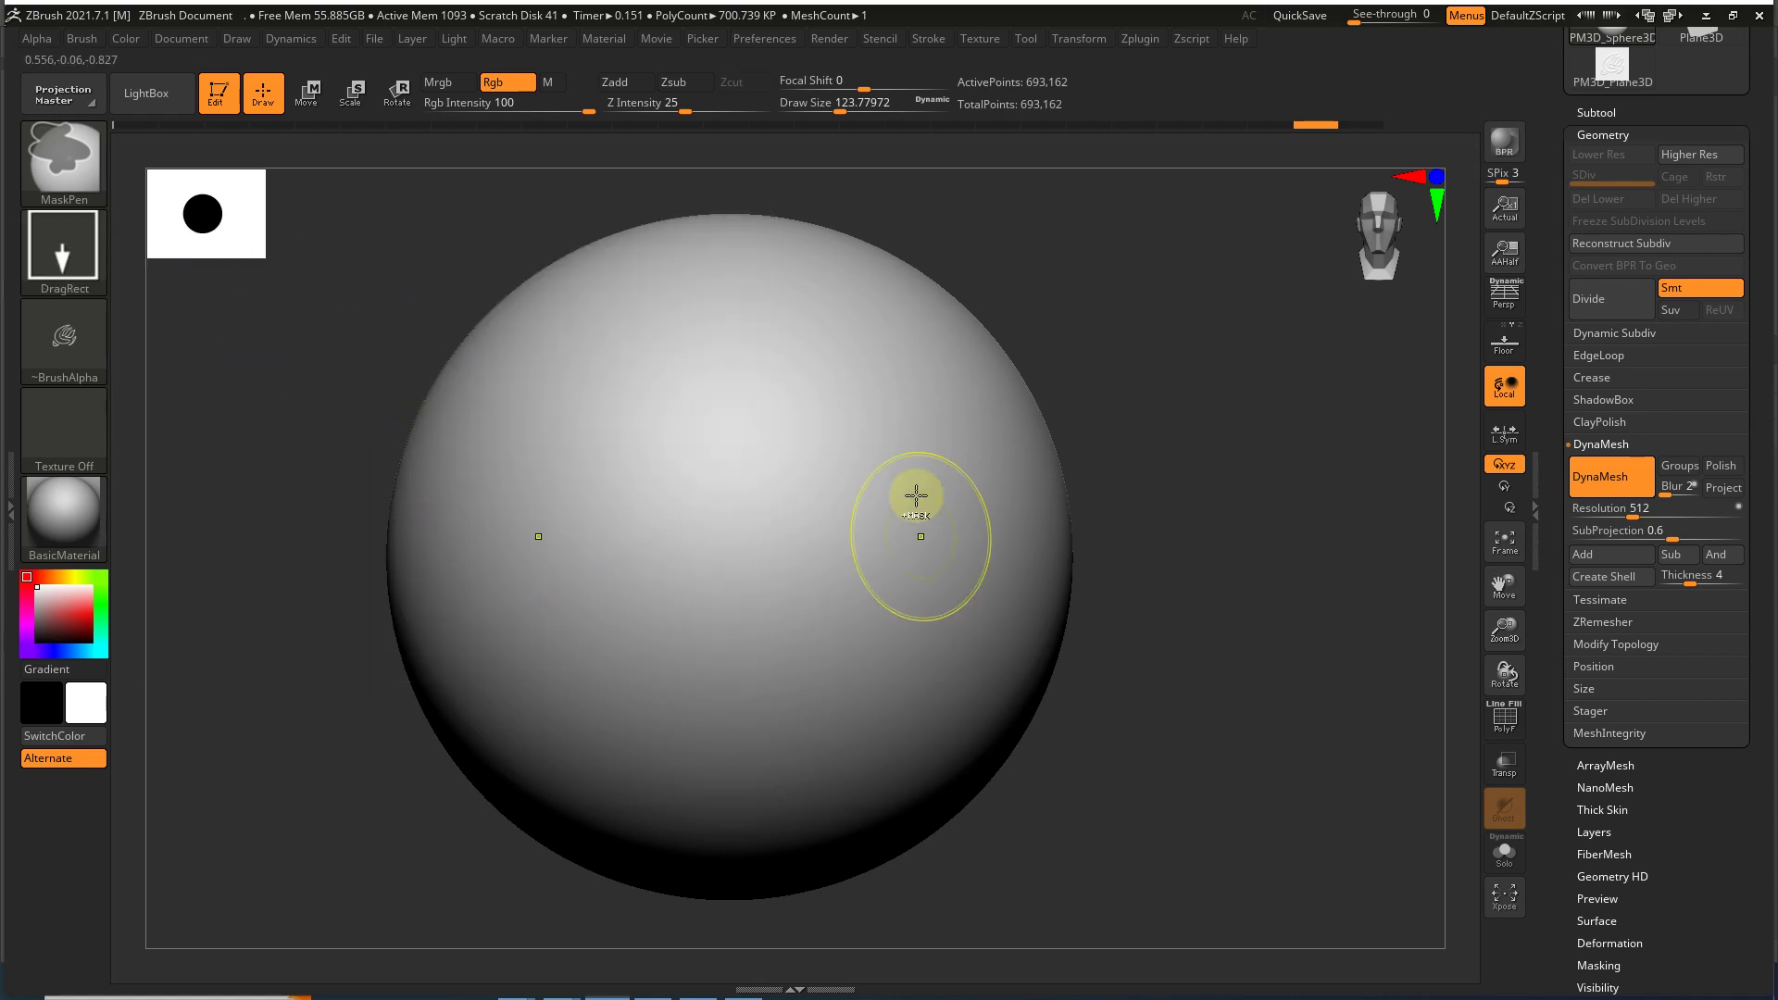
# Step: Try one large mirrored mask stamp of the grabbed design on the sphere's front, and clear the mask
pyautogui.moveTo(892, 482)
pyautogui.mouseDown()
pyautogui.moveTo(905, 643)
pyautogui.moveTo(957, 782)
pyautogui.moveTo(1152, 758)
pyautogui.moveTo(1329, 666)
pyautogui.moveTo(1309, 849)
pyautogui.moveTo(1308, 817)
pyautogui.moveTo(1277, 793)
pyautogui.mouseUp()
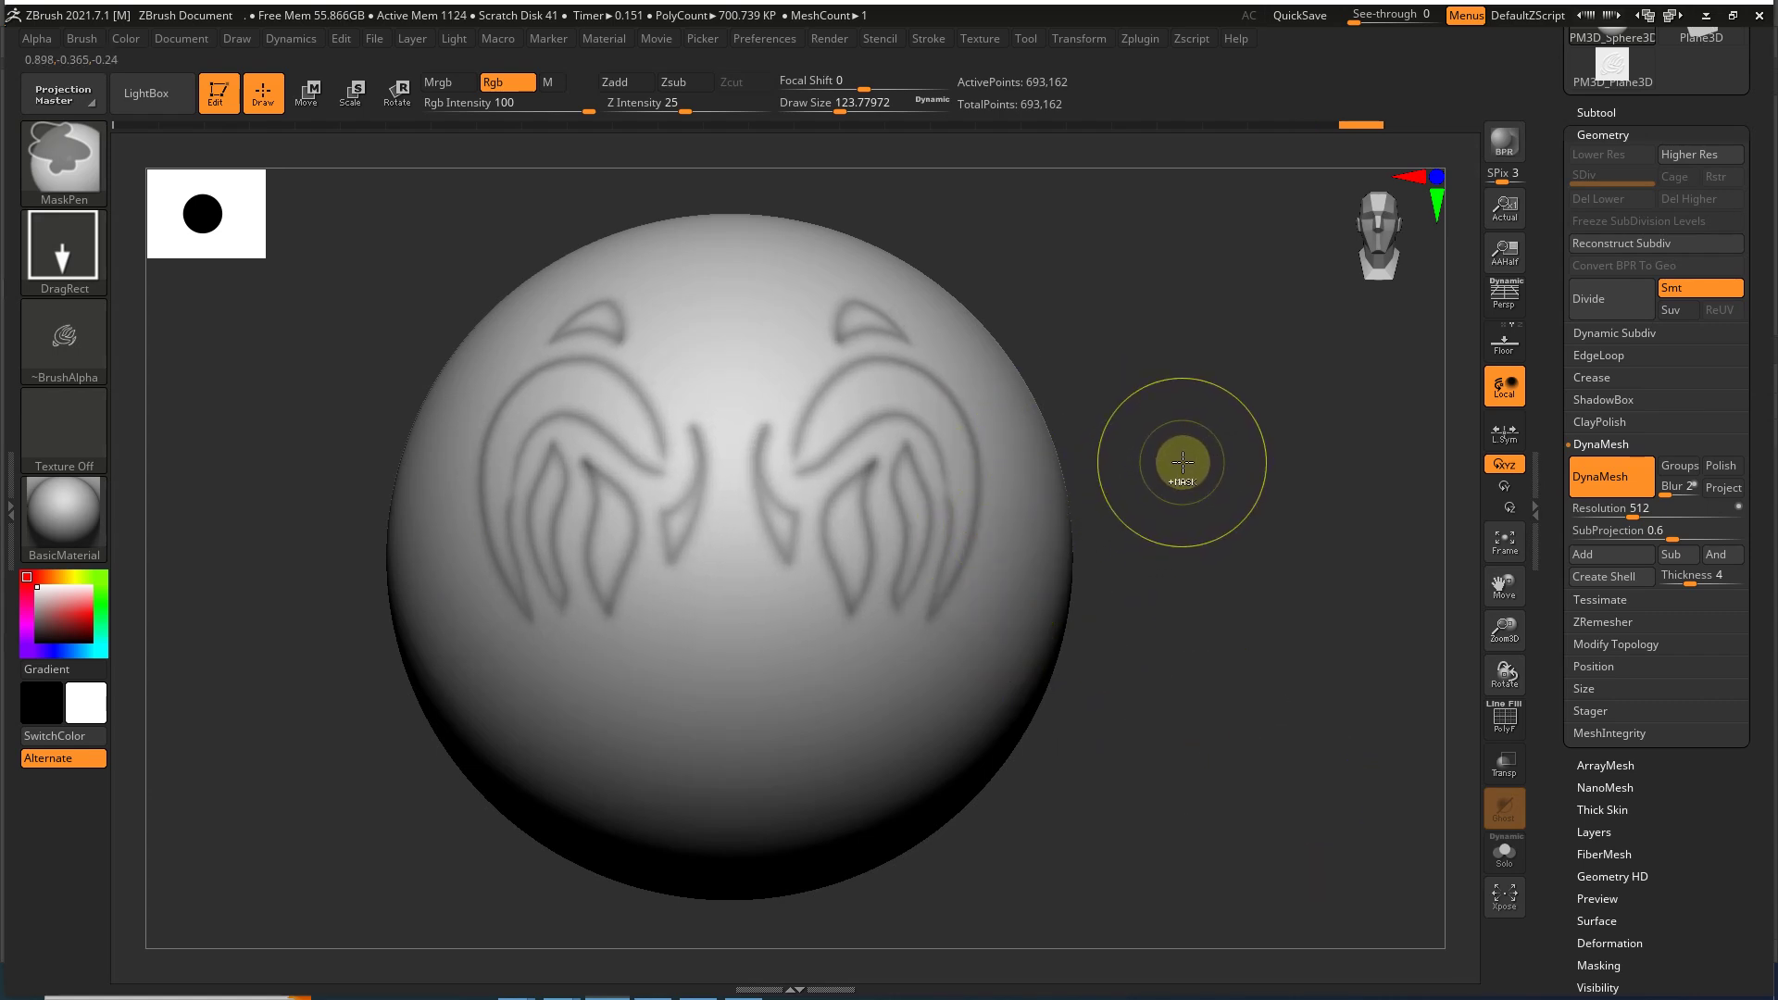
pyautogui.keyDown('ctrl'); pyautogui.click(1182, 462); pyautogui.keyUp('ctrl')
pyautogui.moveTo(1222, 547)
pyautogui.mouseDown()
pyautogui.moveTo(1242, 500)
pyautogui.moveTo(1222, 468)
pyautogui.moveTo(1194, 470)
pyautogui.mouseUp()
pyautogui.keyDown('ctrl'); pyautogui.click(1220, 475); pyautogui.keyUp('ctrl')
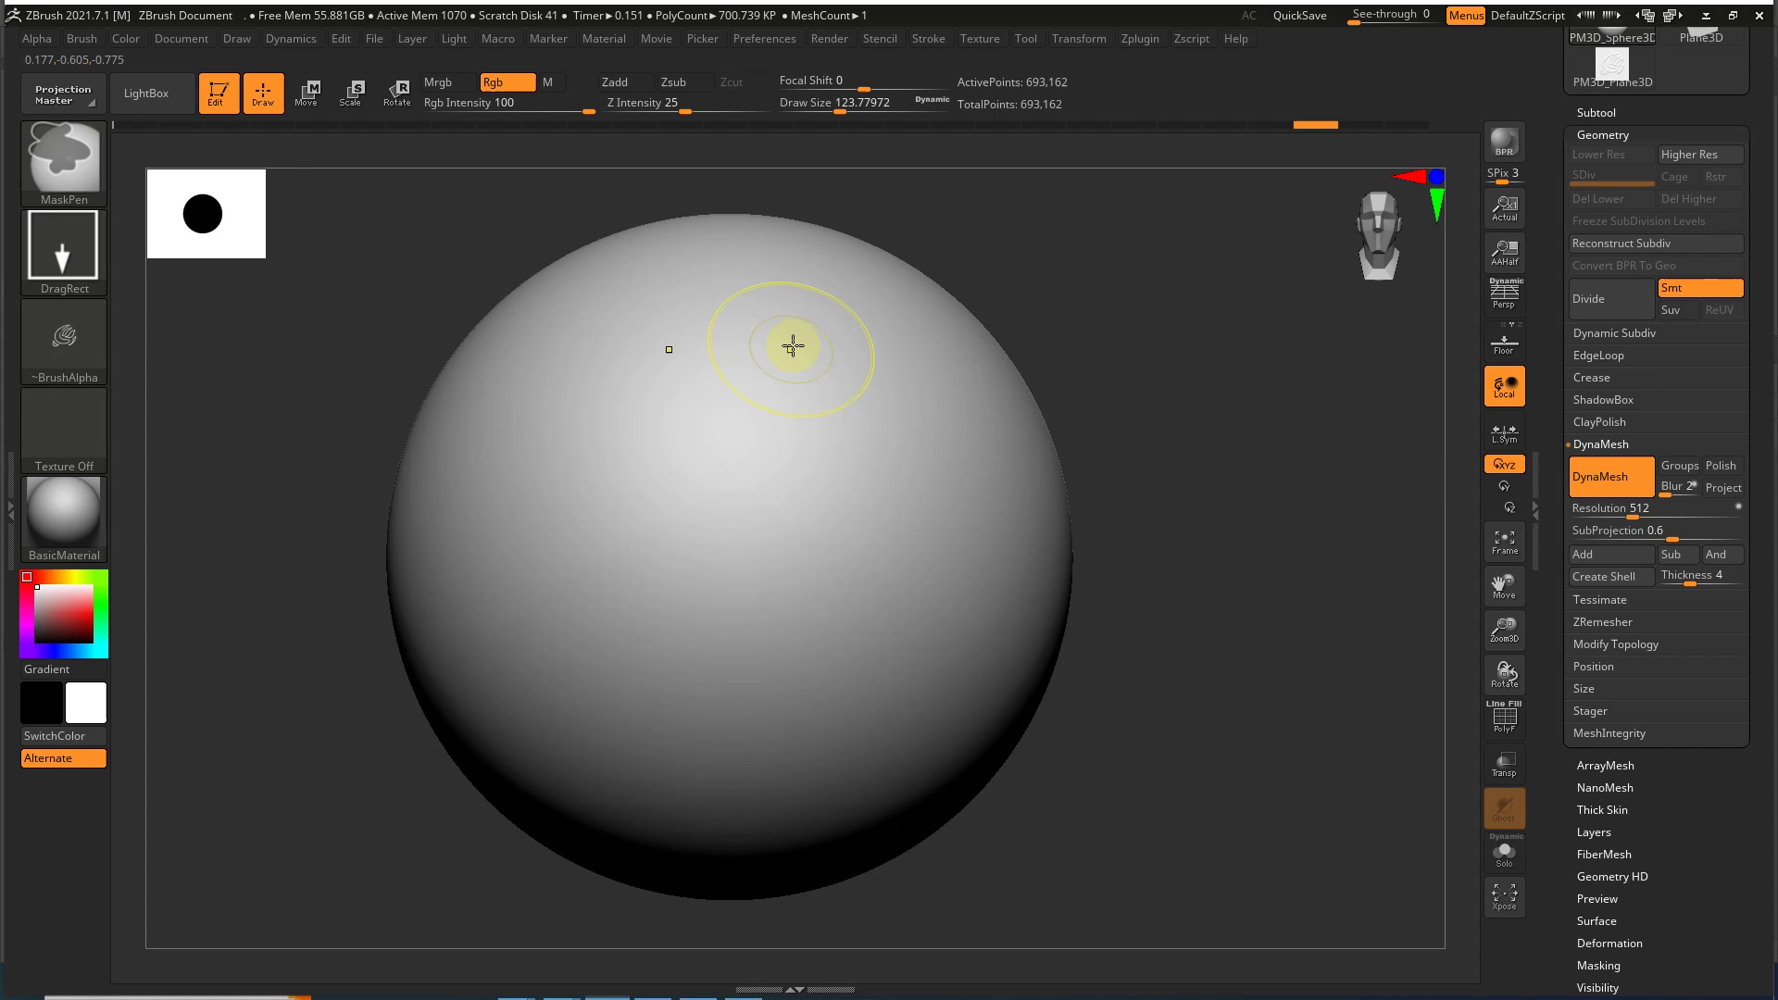
# Step: Stamp small mirrored masks of the grabbed design in rows across the sphere's upper front
pyautogui.moveTo(813, 453); pyautogui.dragTo(870, 358)
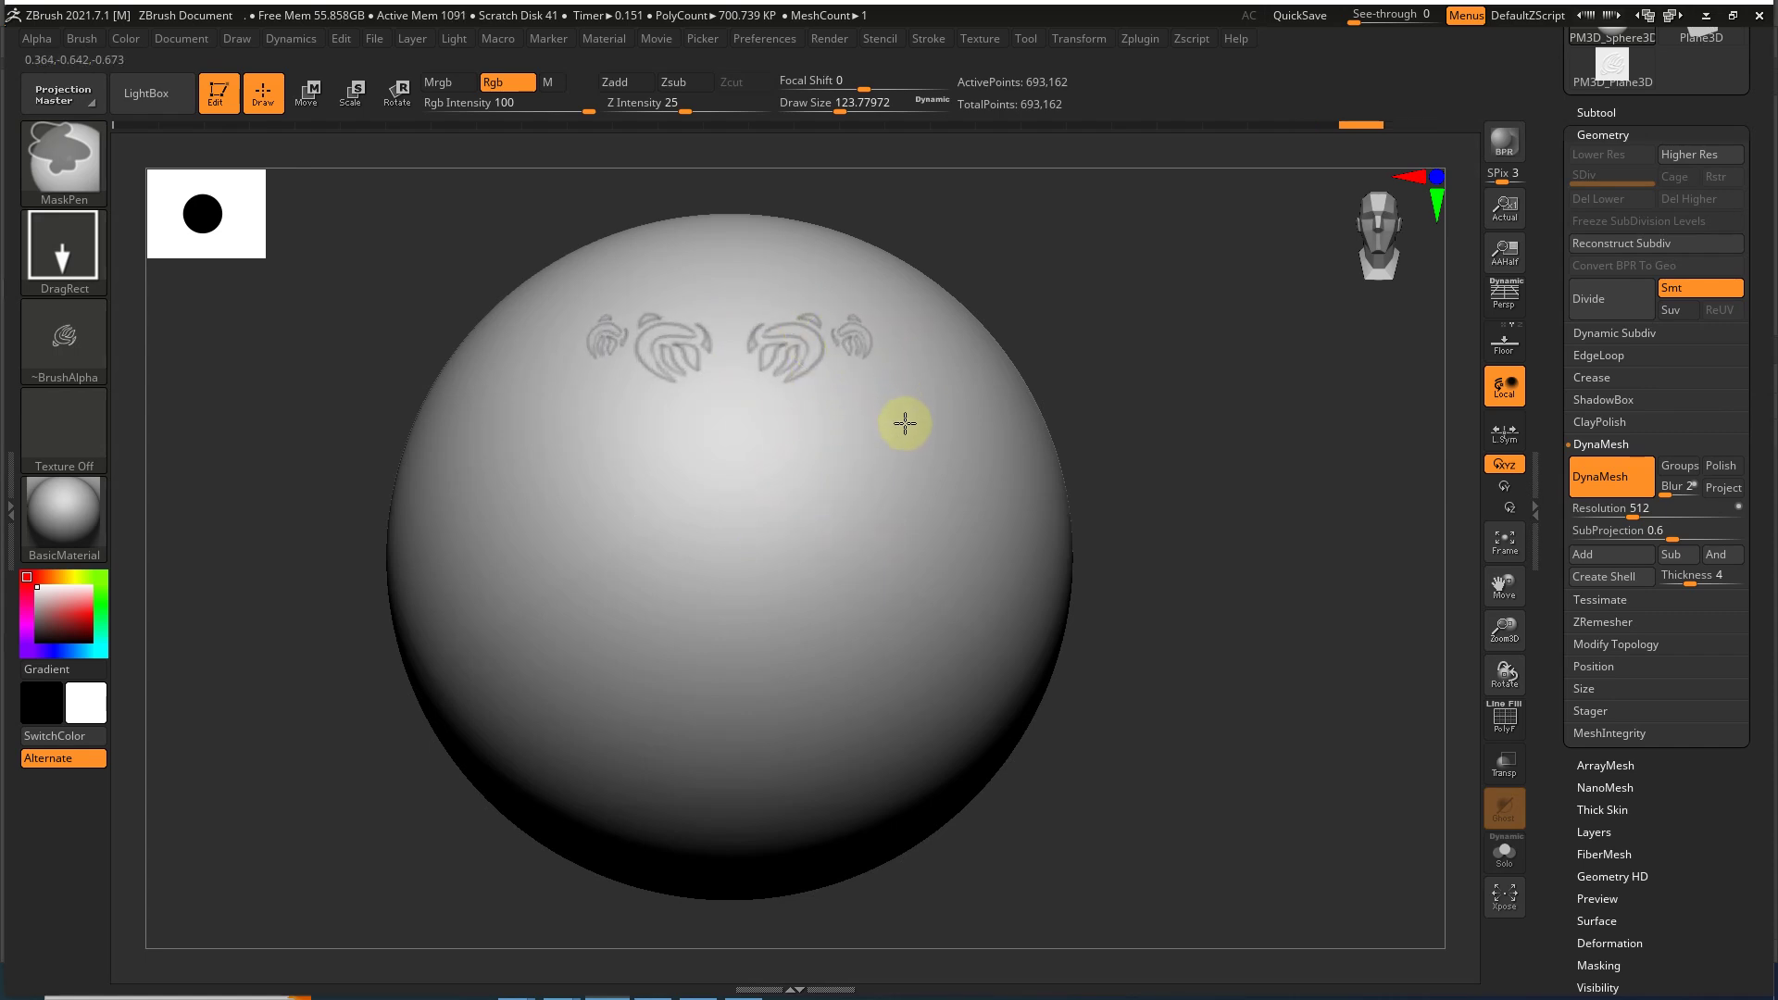
pyautogui.moveTo(895, 420); pyautogui.dragTo(836, 415)
pyautogui.moveTo(868, 513)
pyautogui.mouseDown()
pyautogui.moveTo(920, 500)
pyautogui.moveTo(951, 516)
pyautogui.mouseUp()
pyautogui.moveTo(745, 417); pyautogui.dragTo(759, 414)
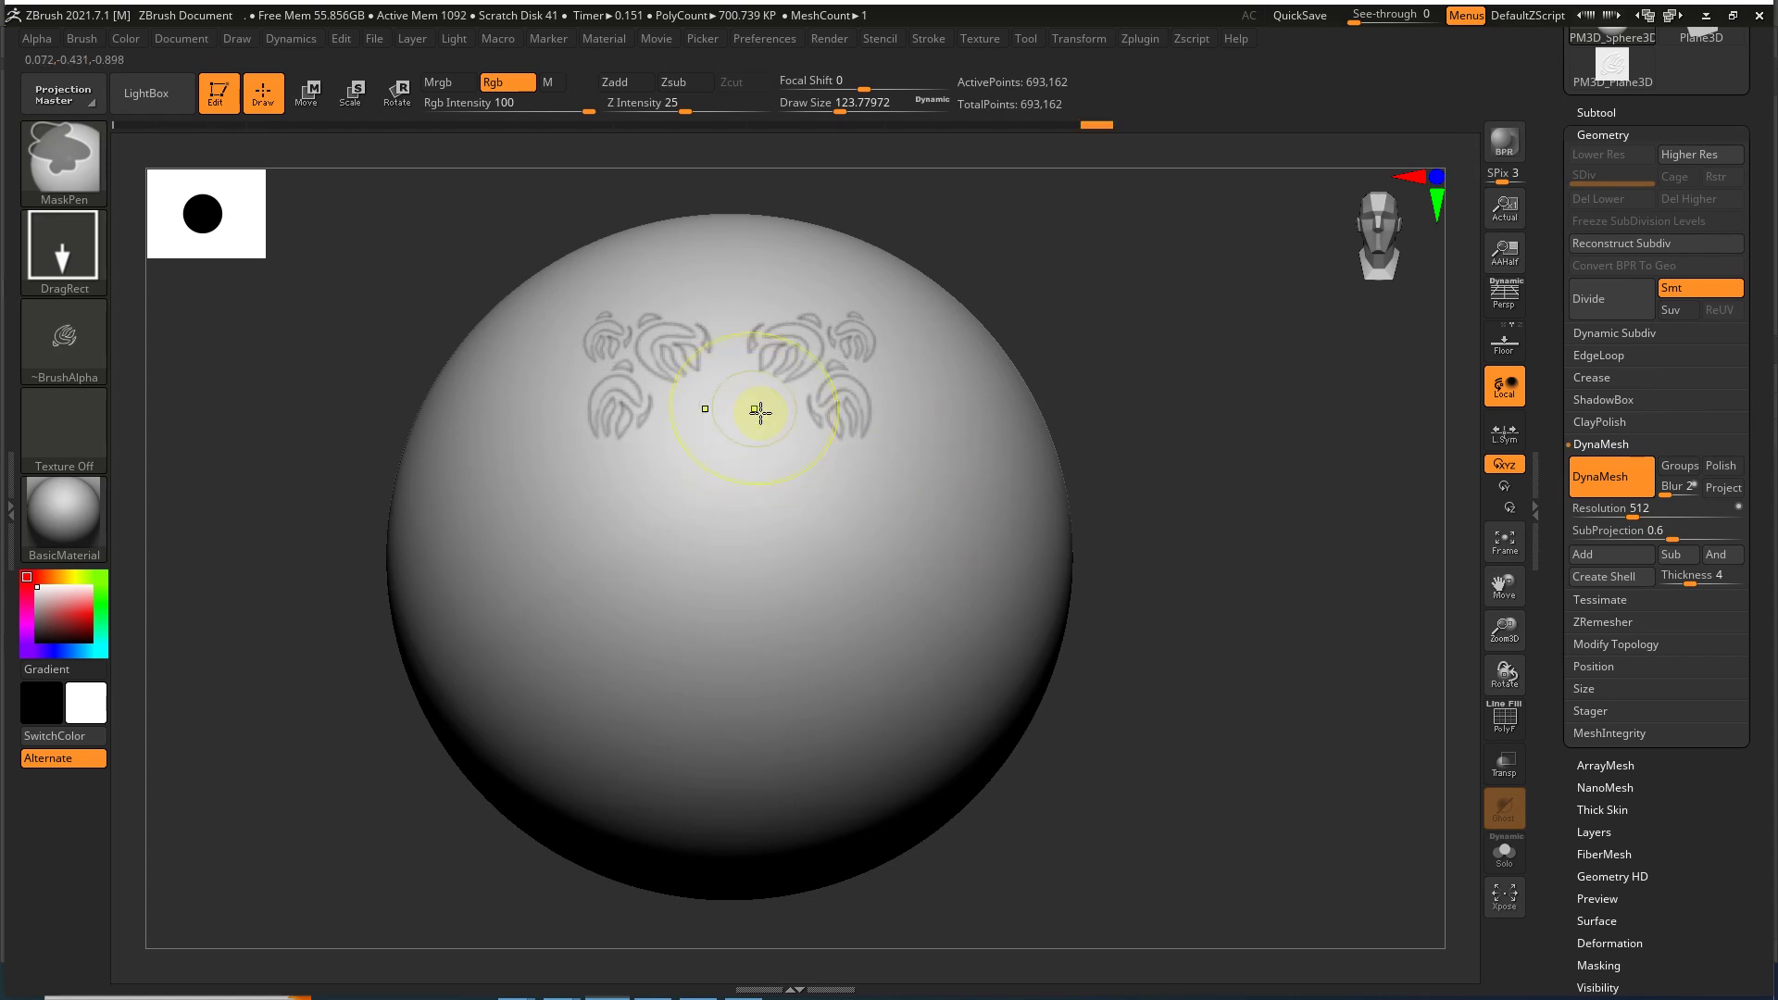
pyautogui.keyDown('ctrl'); pyautogui.moveTo(898, 378); pyautogui.dragTo(935, 418); pyautogui.keyUp('ctrl')
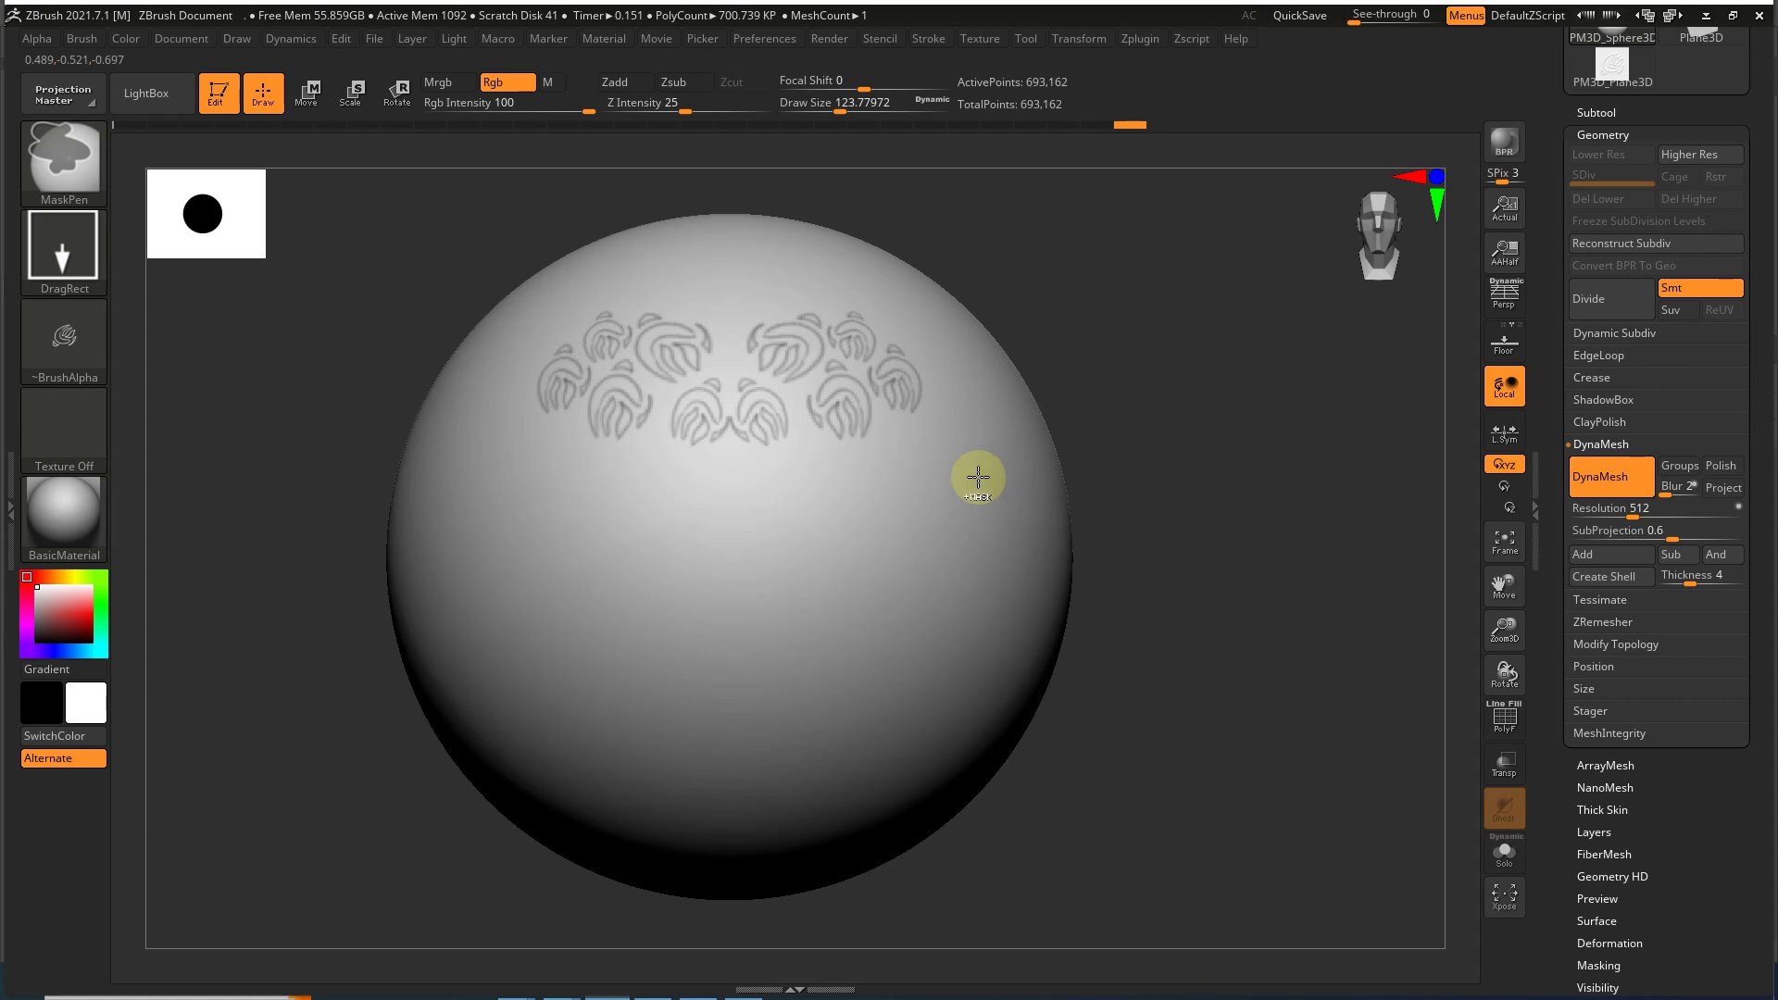
# Step: Stamp larger masks of the design in varied sizes across the middle of the sphere and out to its sides
pyautogui.moveTo(916, 468); pyautogui.dragTo(936, 661)
pyautogui.keyDown('ctrl'); pyautogui.moveTo(797, 514); pyautogui.dragTo(1024, 482); pyautogui.keyUp('ctrl')
pyautogui.keyDown('ctrl'); pyautogui.moveTo(899, 550); pyautogui.dragTo(895, 636); pyautogui.keyUp('ctrl')
pyautogui.keyDown('ctrl'); pyautogui.moveTo(992, 504); pyautogui.dragTo(1052, 699); pyautogui.keyUp('ctrl')
# Step: Fill the sphere's upper side and flank with more small and medium mask stamps of the design
pyautogui.moveTo(1202, 567); pyautogui.dragTo(1173, 366)
pyautogui.keyDown('ctrl'); pyautogui.moveTo(1000, 292); pyautogui.dragTo(1030, 206); pyautogui.keyUp('ctrl')
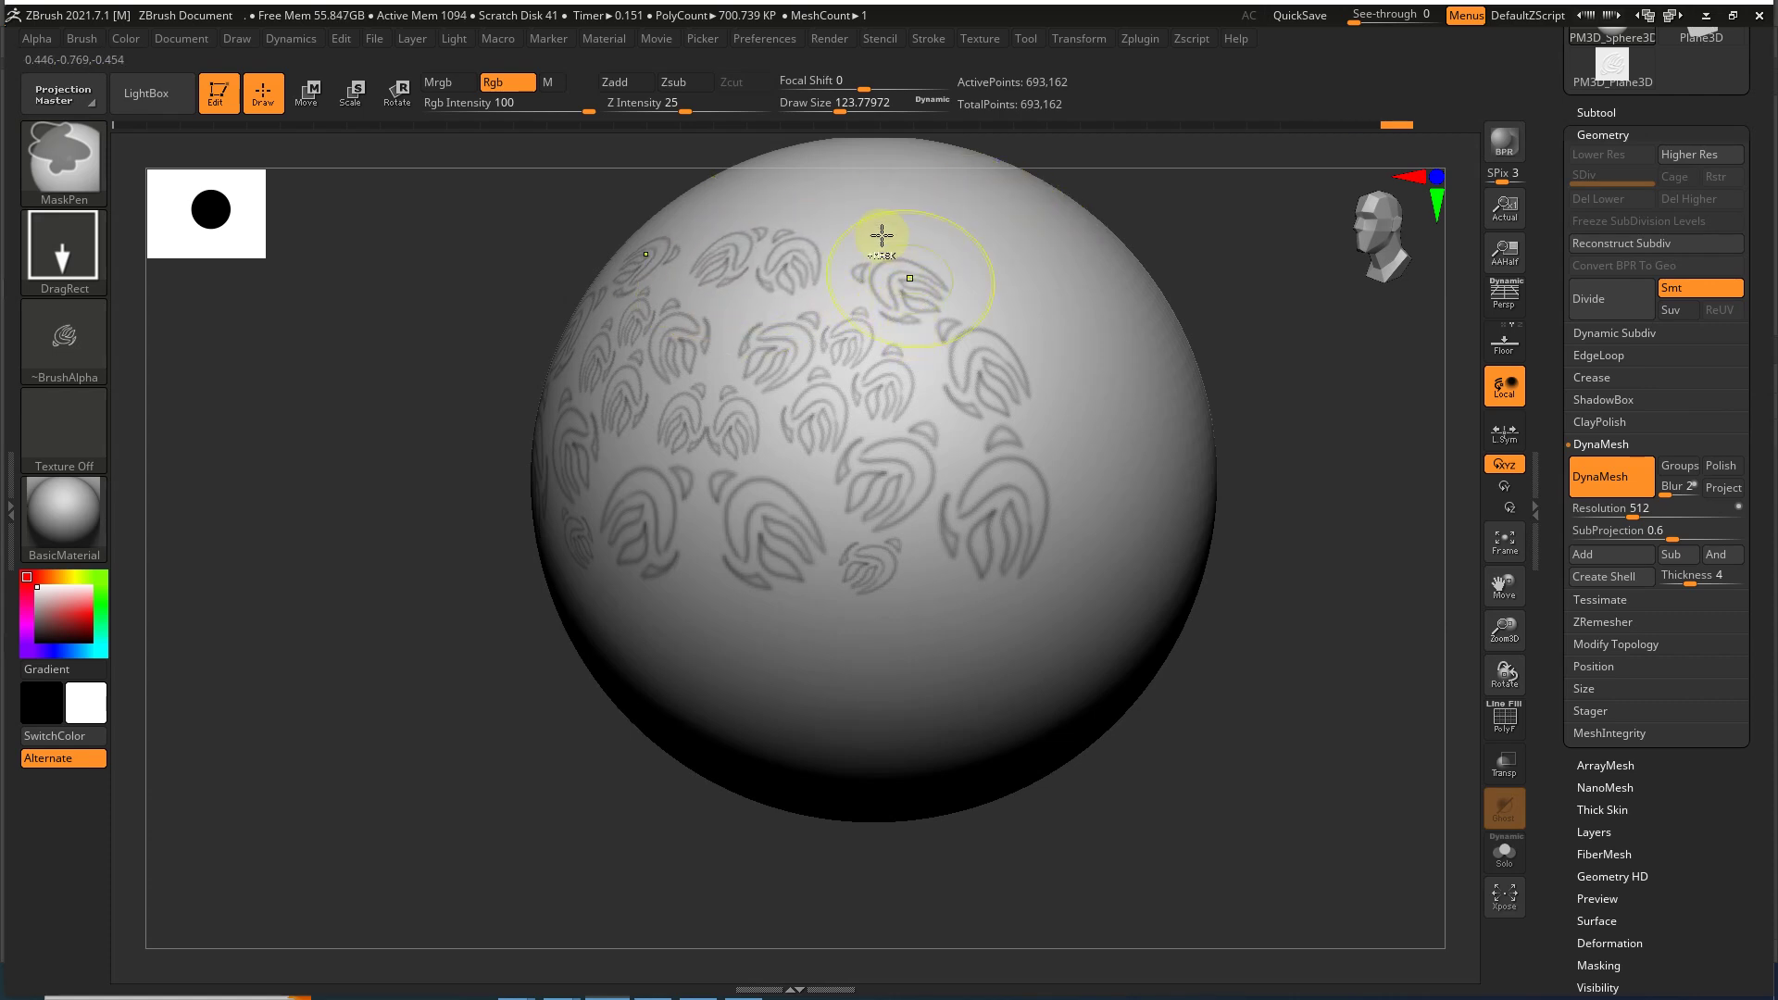
pyautogui.keyDown('ctrl'); pyautogui.moveTo(999, 259); pyautogui.dragTo(999, 258); pyautogui.keyUp('ctrl')
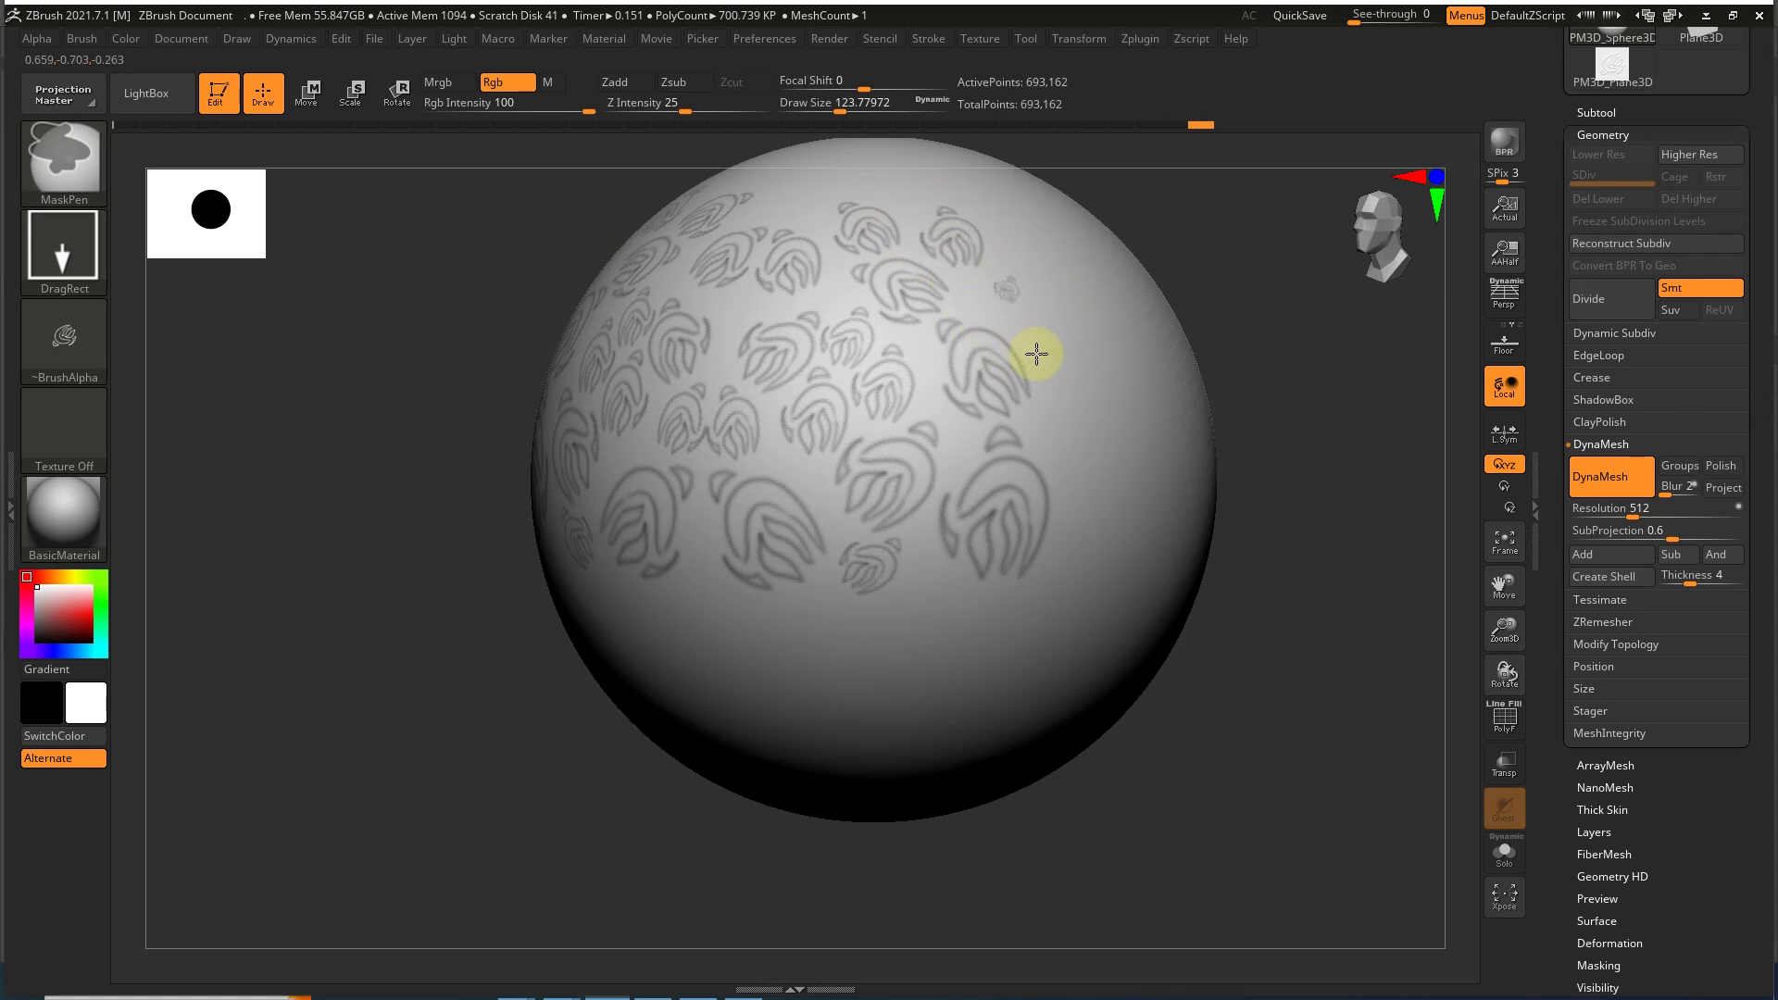
pyautogui.moveTo(1096, 404)
pyautogui.keyDown('ctrl'); pyautogui.mouseDown()
pyautogui.moveTo(1127, 505)
pyautogui.moveTo(1126, 617)
pyautogui.mouseUp(); pyautogui.keyUp('ctrl')
pyautogui.moveTo(1099, 556)
pyautogui.keyDown('ctrl'); pyautogui.mouseDown()
pyautogui.moveTo(1072, 692)
pyautogui.moveTo(1122, 740)
pyautogui.moveTo(972, 615)
pyautogui.moveTo(1083, 675)
pyautogui.moveTo(1159, 668)
pyautogui.moveTo(1162, 647)
pyautogui.mouseUp(); pyautogui.keyUp('ctrl')
pyautogui.keyDown('ctrl'); pyautogui.moveTo(1037, 564); pyautogui.dragTo(1079, 661); pyautogui.keyUp('ctrl')
# Step: Cover the sphere's lower half with mask stamps of the design in varied sizes and rotations
pyautogui.moveTo(935, 643)
pyautogui.keyDown('ctrl'); pyautogui.mouseDown()
pyautogui.moveTo(1013, 618)
pyautogui.moveTo(1045, 464)
pyautogui.mouseUp(); pyautogui.keyUp('ctrl')
pyautogui.moveTo(770, 674)
pyautogui.keyDown('ctrl'); pyautogui.mouseDown()
pyautogui.moveTo(806, 730)
pyautogui.moveTo(865, 746)
pyautogui.moveTo(921, 668)
pyautogui.moveTo(896, 656)
pyautogui.moveTo(881, 685)
pyautogui.mouseUp(); pyautogui.keyUp('ctrl')
pyautogui.moveTo(1032, 715)
pyautogui.keyDown('ctrl'); pyautogui.mouseDown()
pyautogui.moveTo(1000, 730)
pyautogui.moveTo(977, 838)
pyautogui.moveTo(1060, 789)
pyautogui.moveTo(1076, 626)
pyautogui.mouseUp(); pyautogui.keyUp('ctrl')
pyautogui.keyDown('ctrl'); pyautogui.moveTo(924, 733); pyautogui.dragTo(936, 742); pyautogui.keyUp('ctrl')
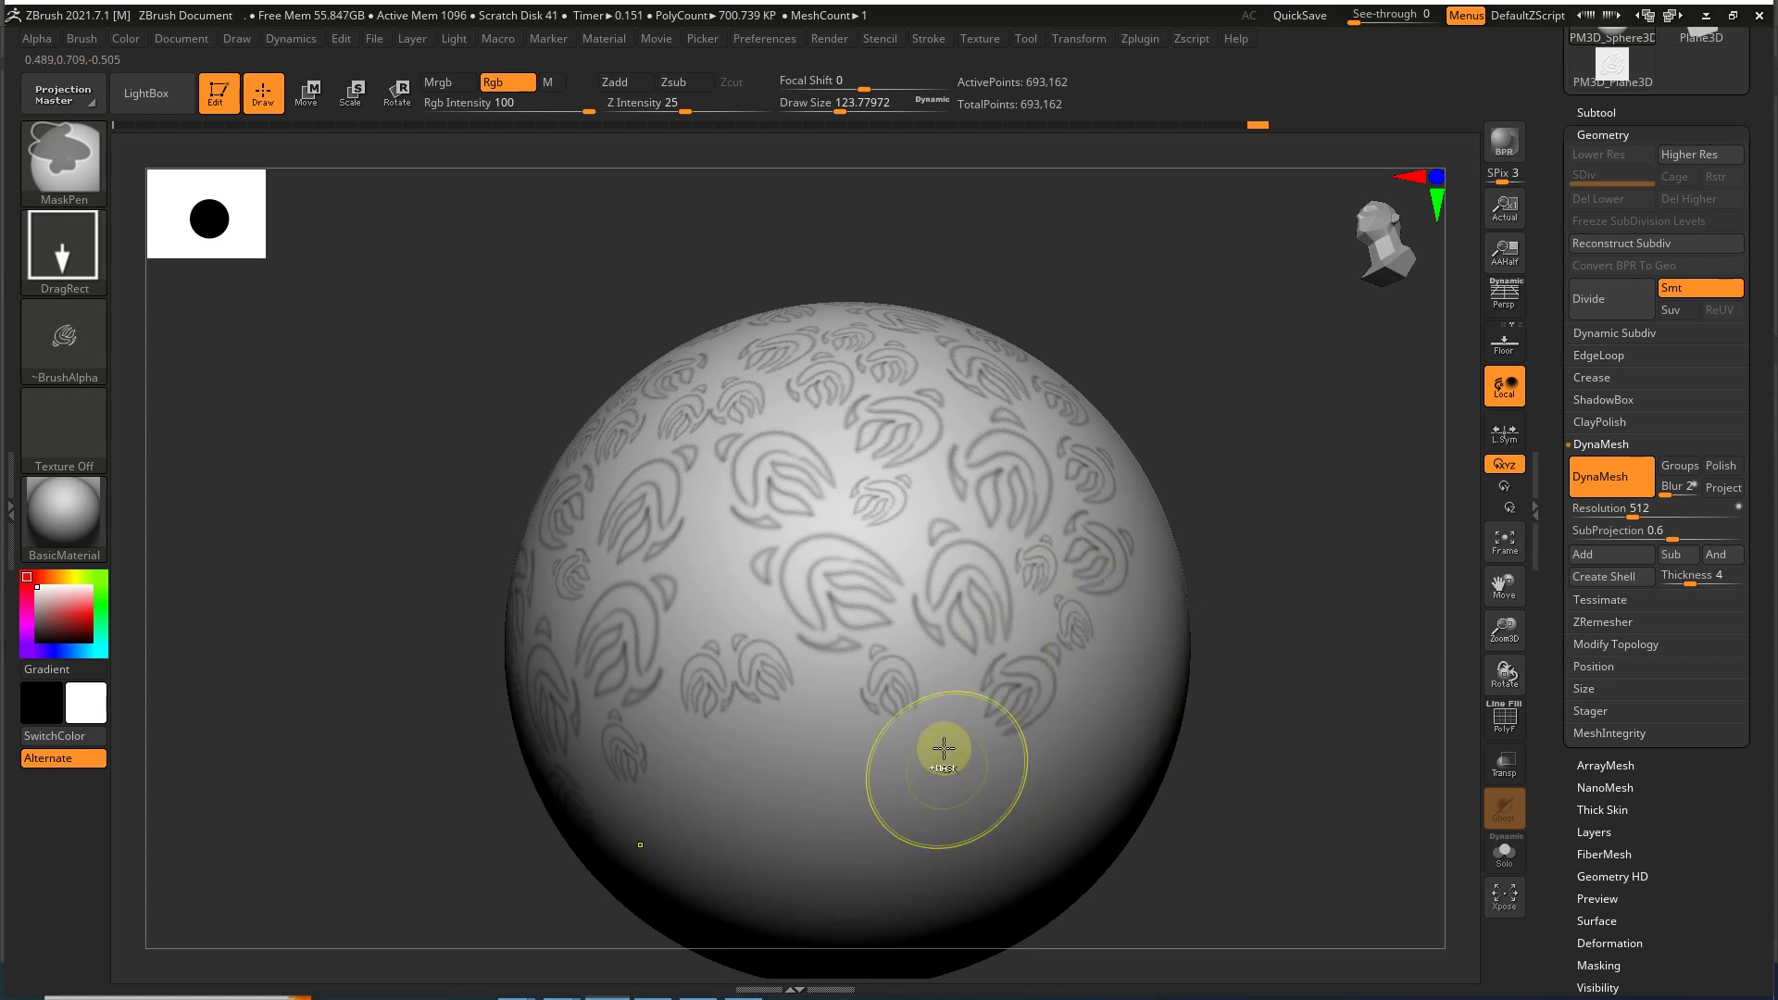
pyautogui.keyDown('ctrl'); pyautogui.moveTo(822, 761); pyautogui.dragTo(1111, 794); pyautogui.keyUp('ctrl')
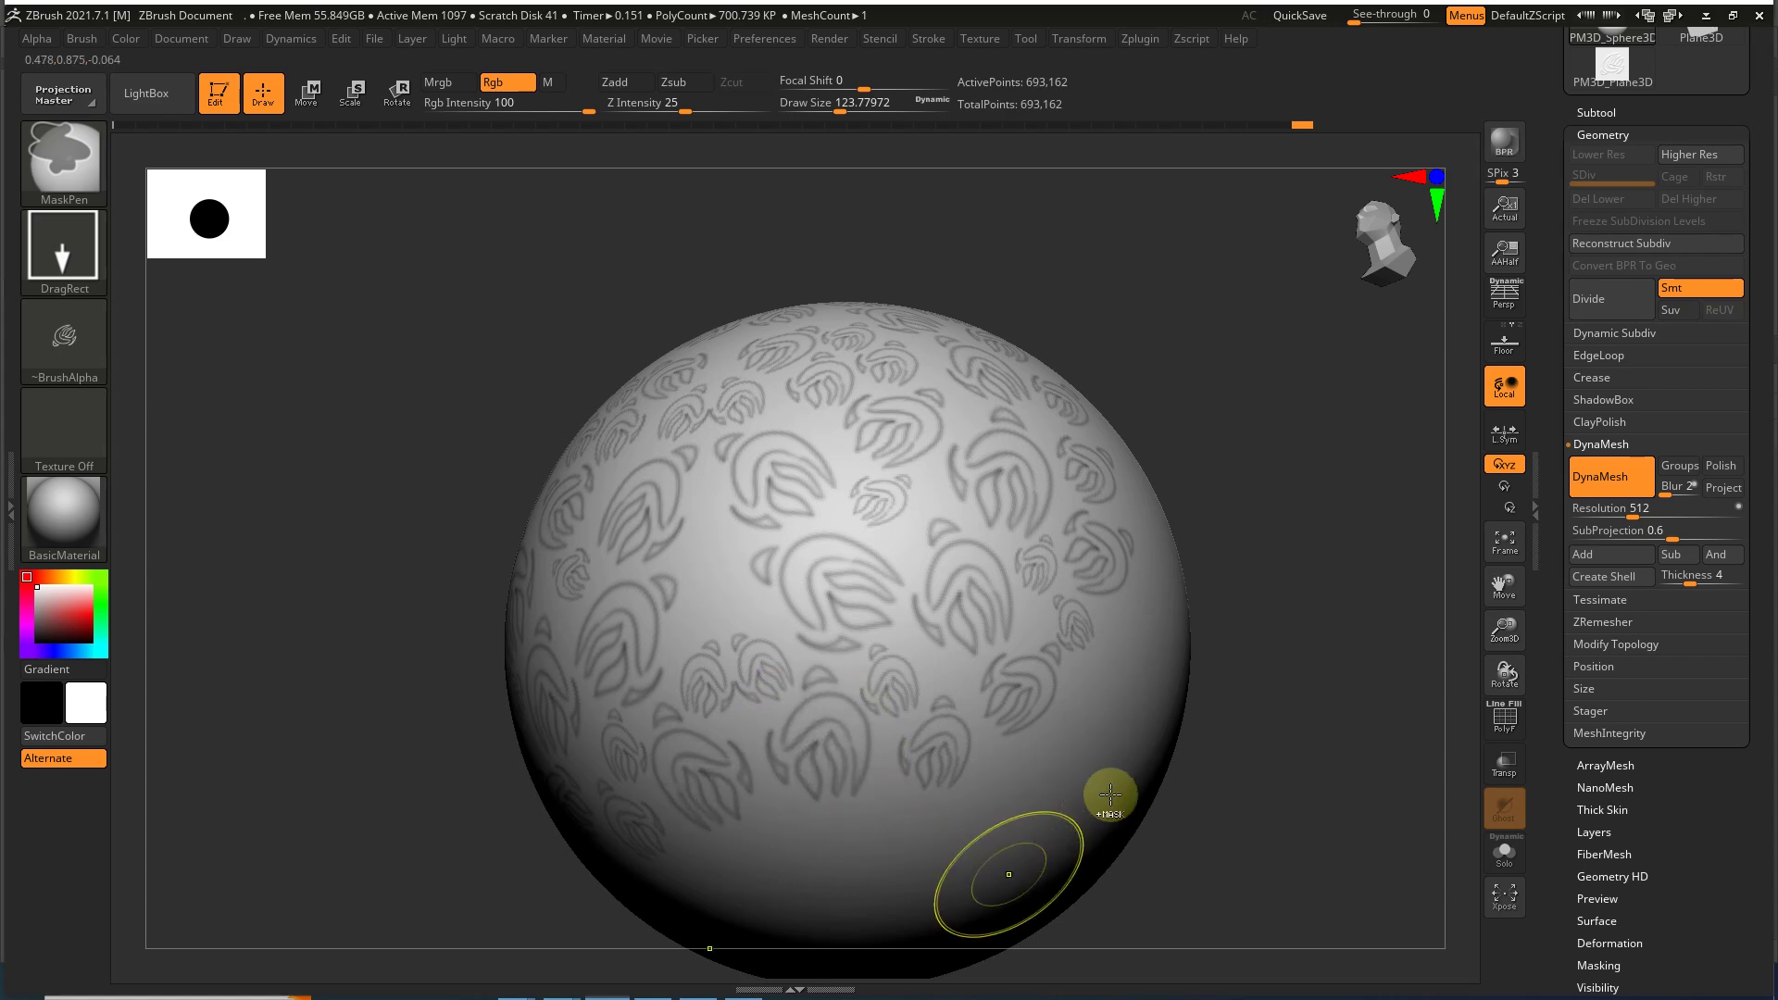
# Step: Snap the sphere to a straight front view and invert the mask so only the stamped designs can be edited
pyautogui.moveTo(1301, 734)
pyautogui.mouseDown()
pyautogui.moveTo(782, 615)
pyautogui.moveTo(794, 641)
pyautogui.moveTo(808, 609)
pyautogui.mouseUp()
pyautogui.keyDown('shift'); pyautogui.moveTo(1116, 530); pyautogui.dragTo(1206, 541); pyautogui.keyUp('shift')
pyautogui.keyDown('ctrl'); pyautogui.click(1219, 579); pyautogui.keyUp('ctrl')
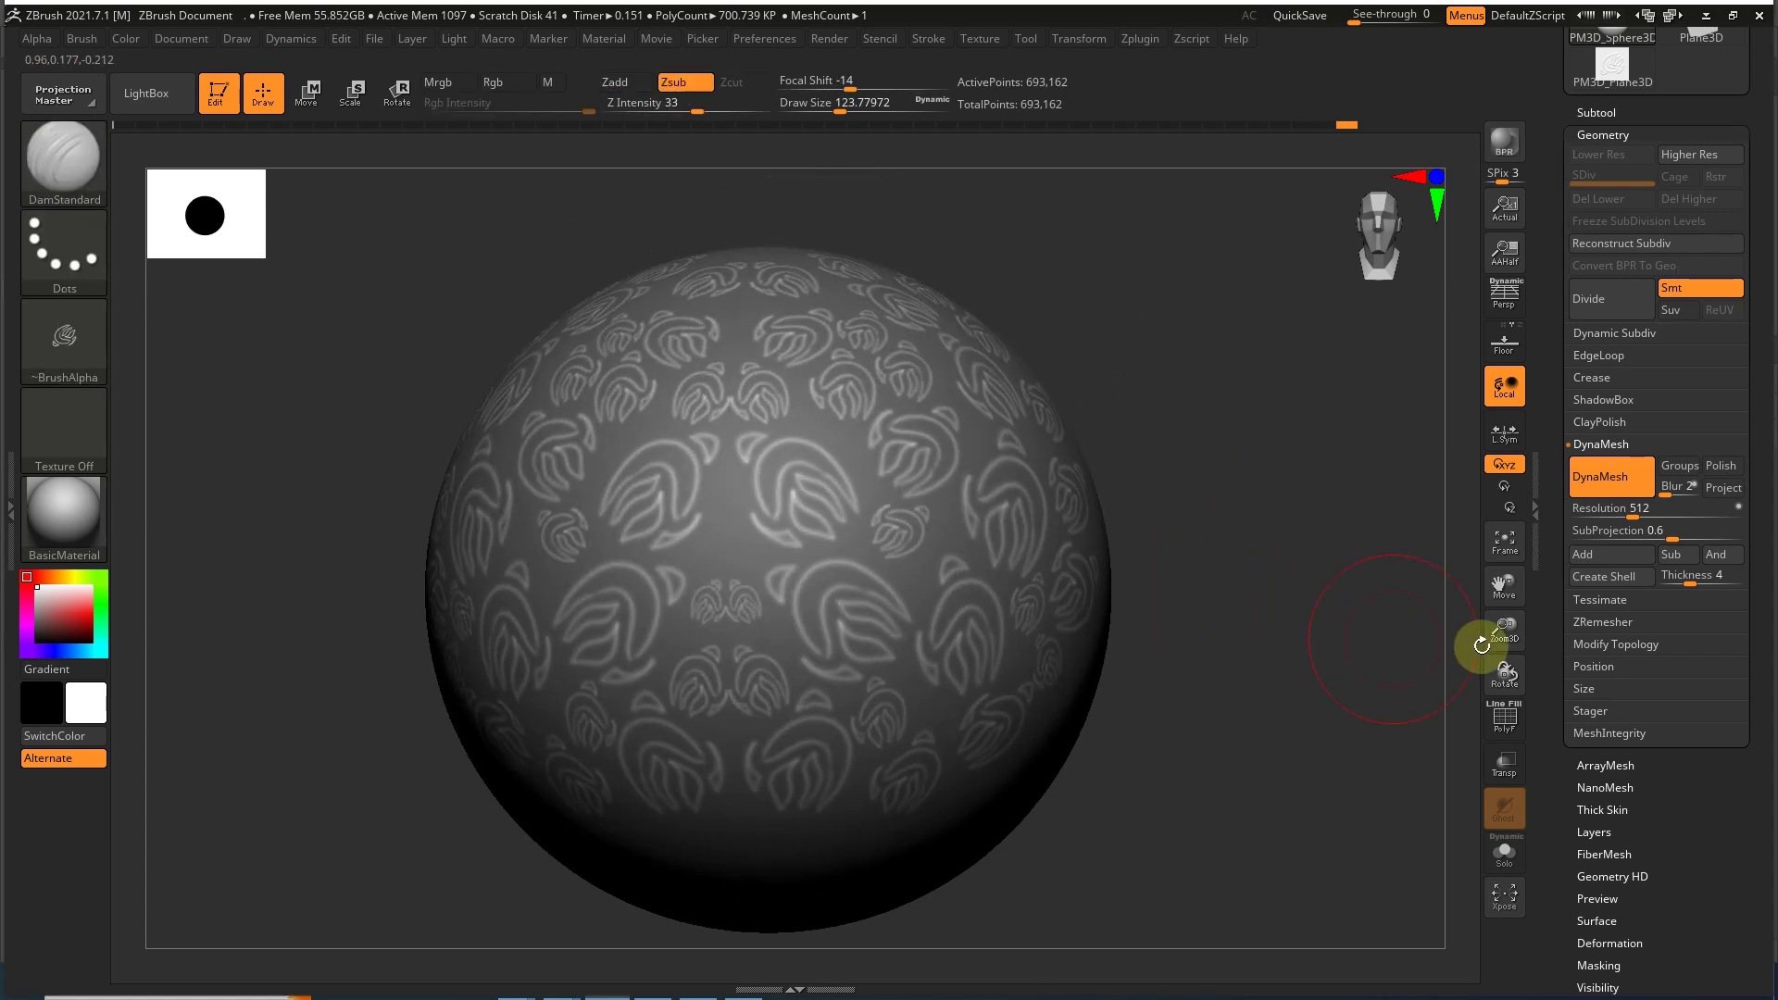
# Step: Try a slight Inflate deformation on the unmasked designs, clear the mask to inspect the relief, and undo the attempt
pyautogui.scroll(-5, 1561, 602)
pyautogui.scroll(-1, 1584, 648)
pyautogui.click(1609, 563)
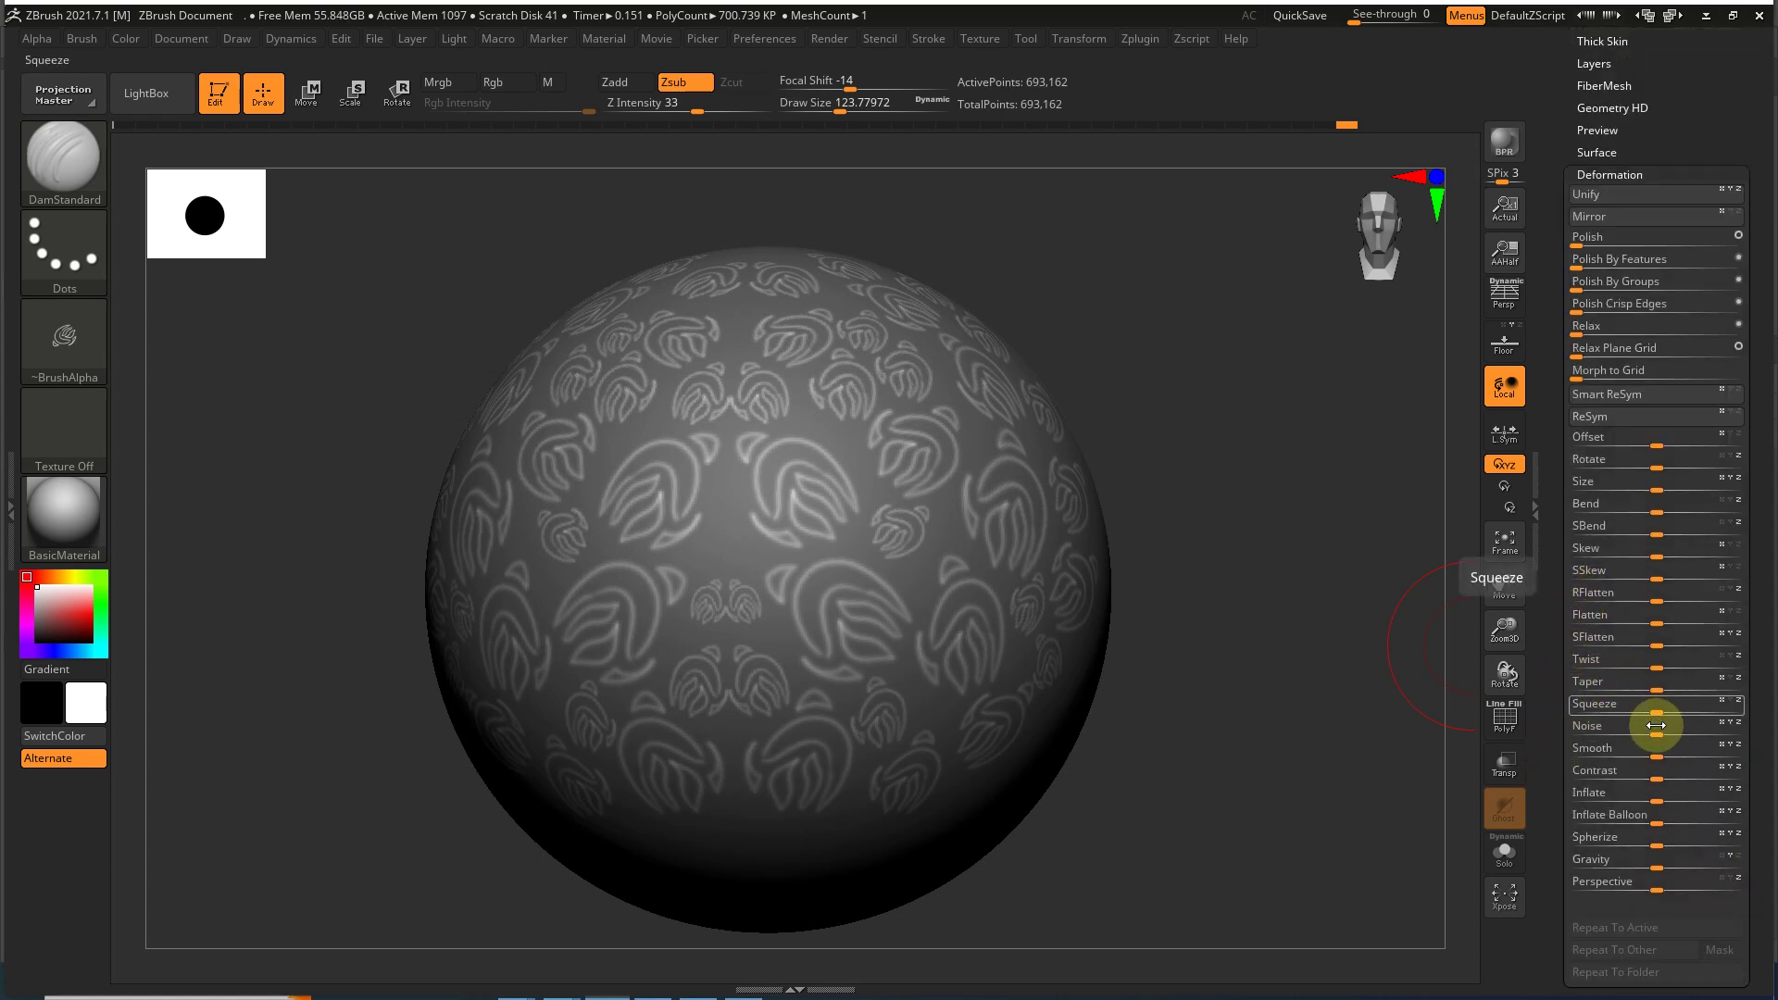
pyautogui.moveTo(1657, 800); pyautogui.dragTo(1646, 794)
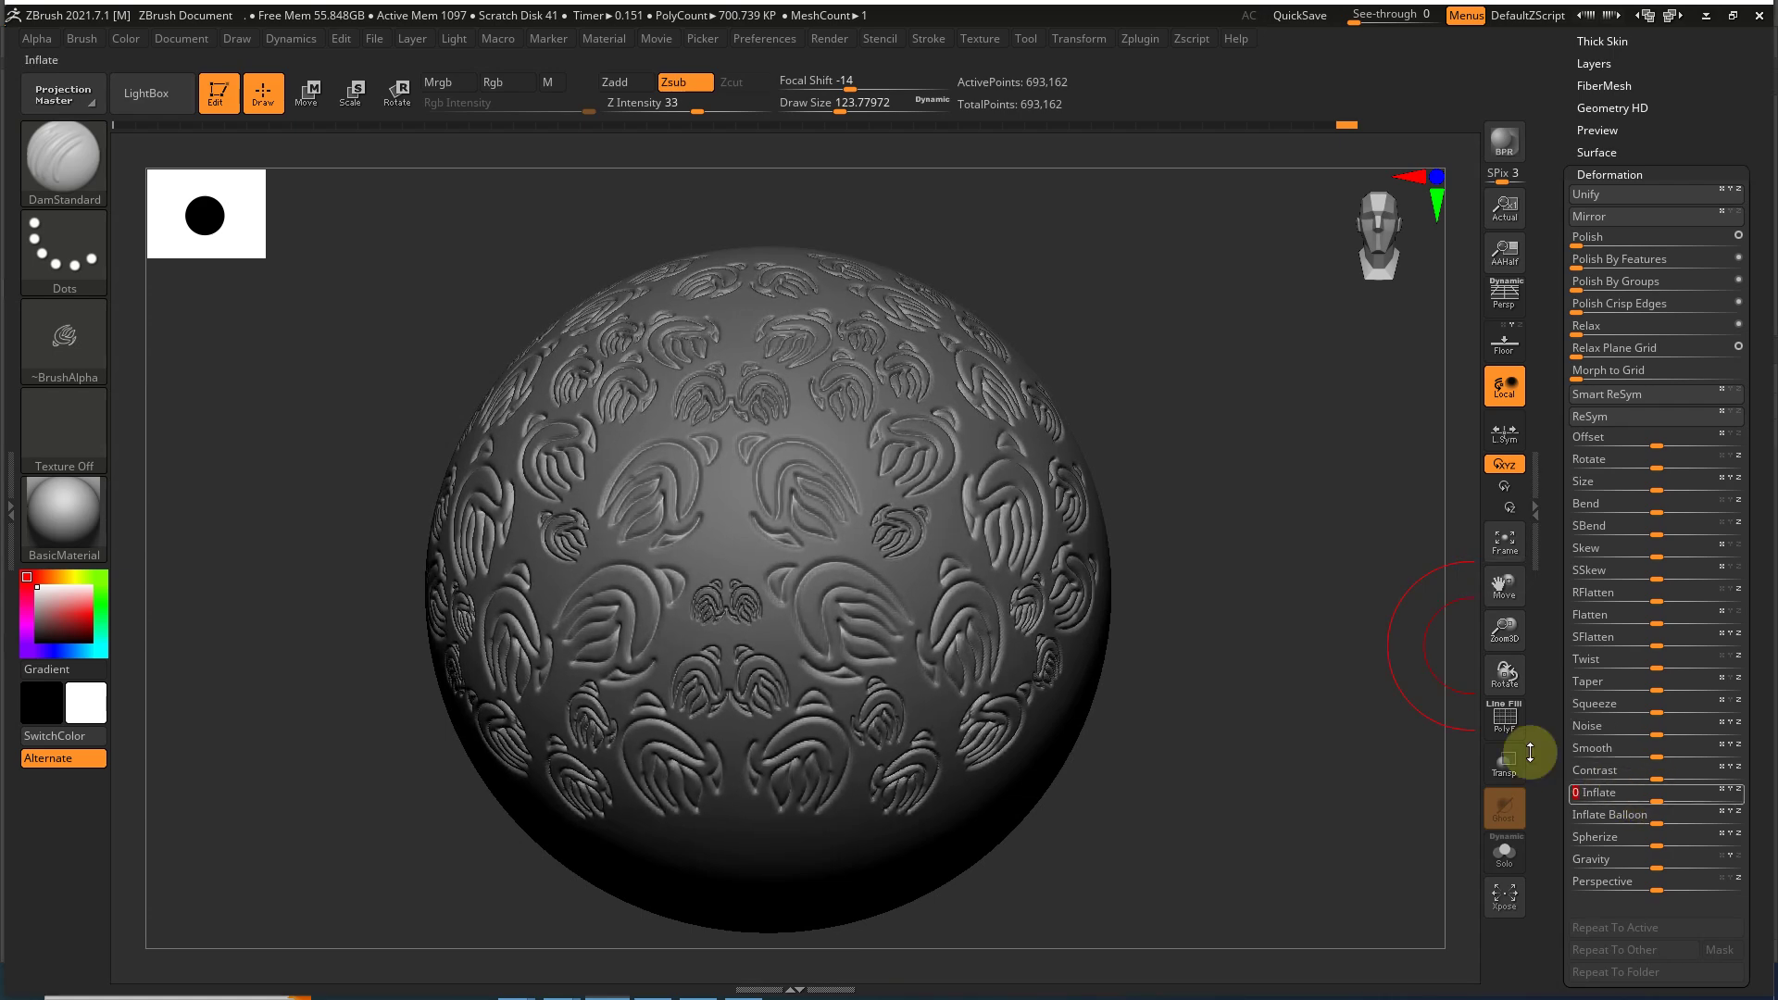
pyautogui.moveTo(1358, 706); pyautogui.dragTo(1378, 733)
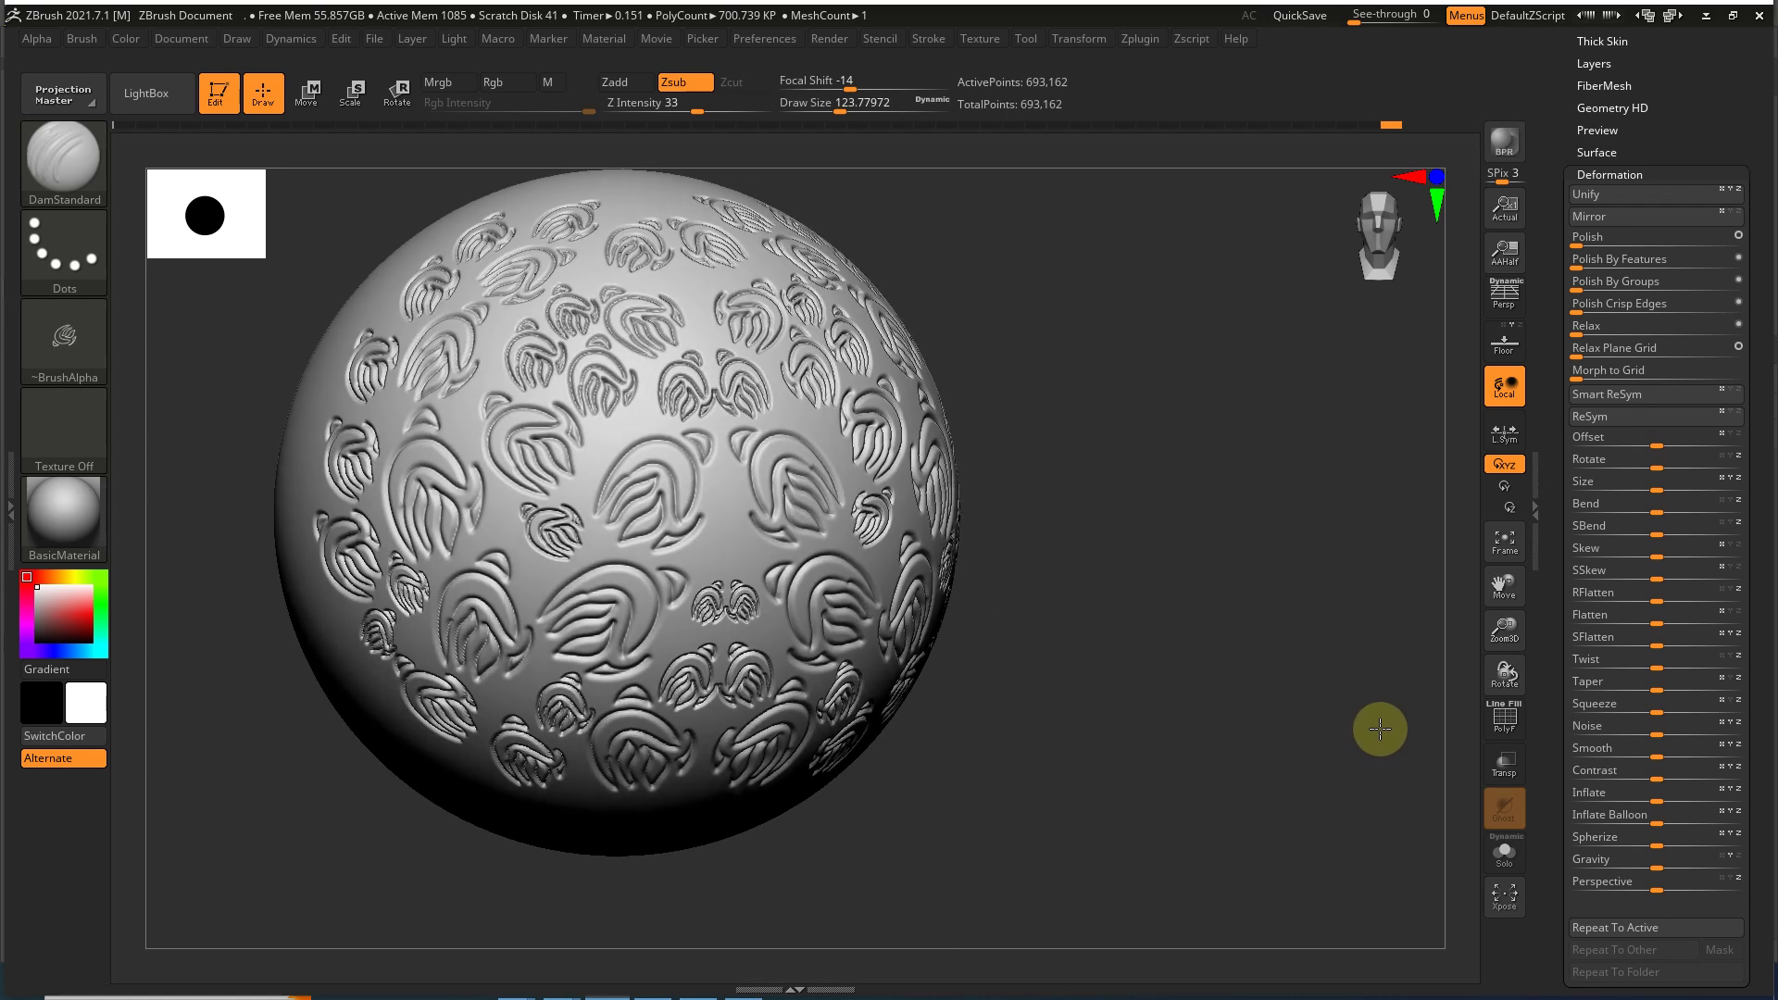
pyautogui.keyDown('ctrl'); pyautogui.click(1410, 694); pyautogui.keyUp('ctrl')
pyautogui.hotkey('ctrl', 'z')
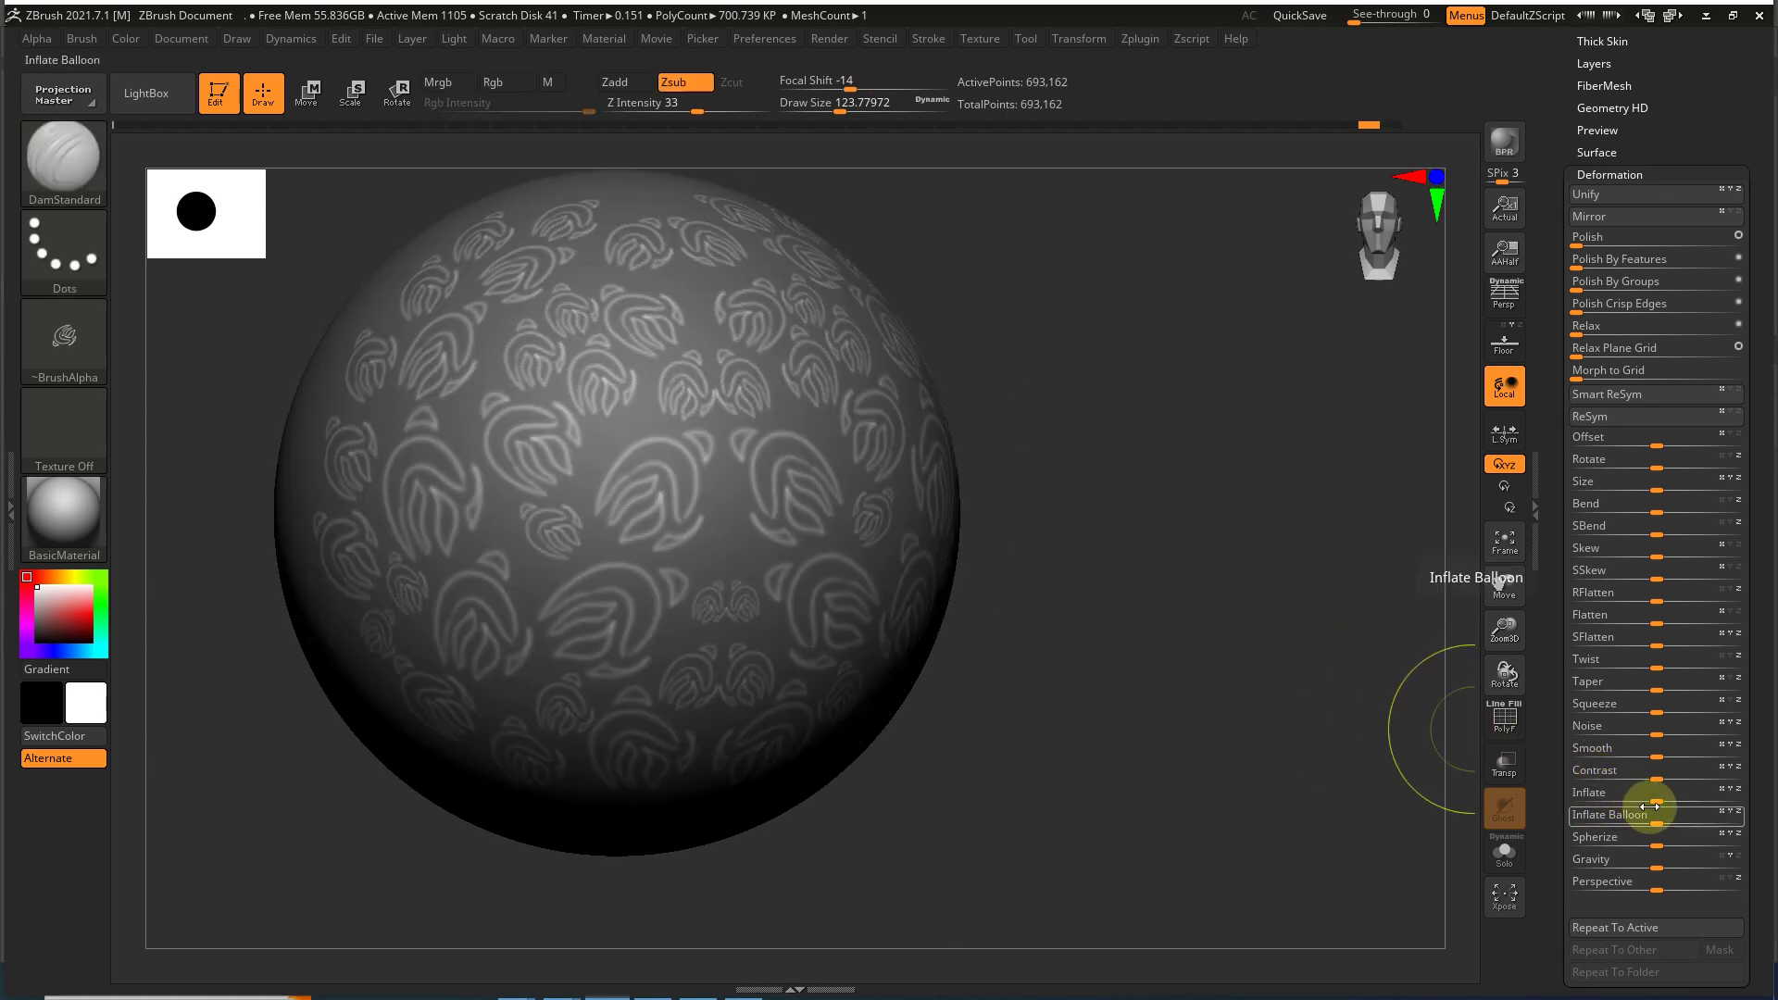
# Step: Apply an Inflate deformation of about 12 to the unmasked designs and clear the mask to inspect the relief
pyautogui.moveTo(1656, 799); pyautogui.dragTo(1662, 794)
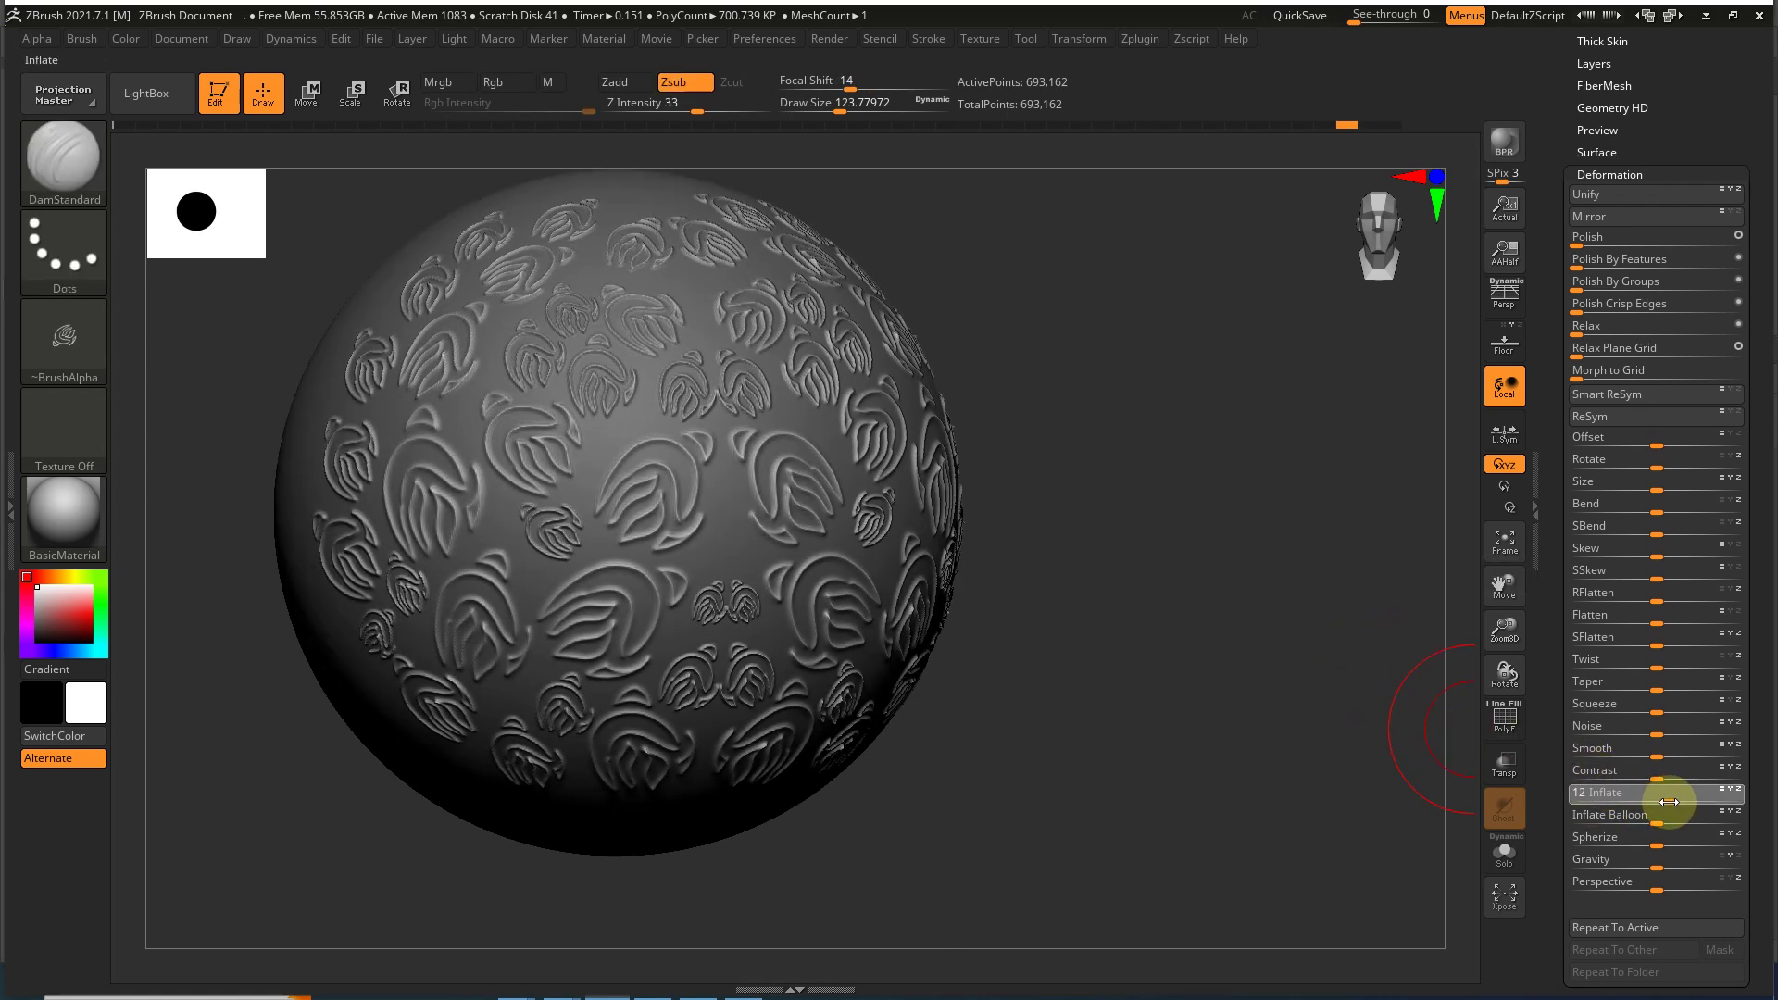
pyautogui.keyDown('ctrl'); pyautogui.click(1361, 690); pyautogui.keyUp('ctrl')
pyautogui.moveTo(1370, 714)
pyautogui.mouseDown()
pyautogui.moveTo(1314, 714)
pyautogui.moveTo(1372, 715)
pyautogui.moveTo(1361, 782)
pyautogui.moveTo(1416, 793)
pyautogui.moveTo(1408, 718)
pyautogui.moveTo(1296, 675)
pyautogui.moveTo(1254, 603)
pyautogui.moveTo(1253, 647)
pyautogui.moveTo(1282, 635)
pyautogui.mouseUp()
pyautogui.press('super')
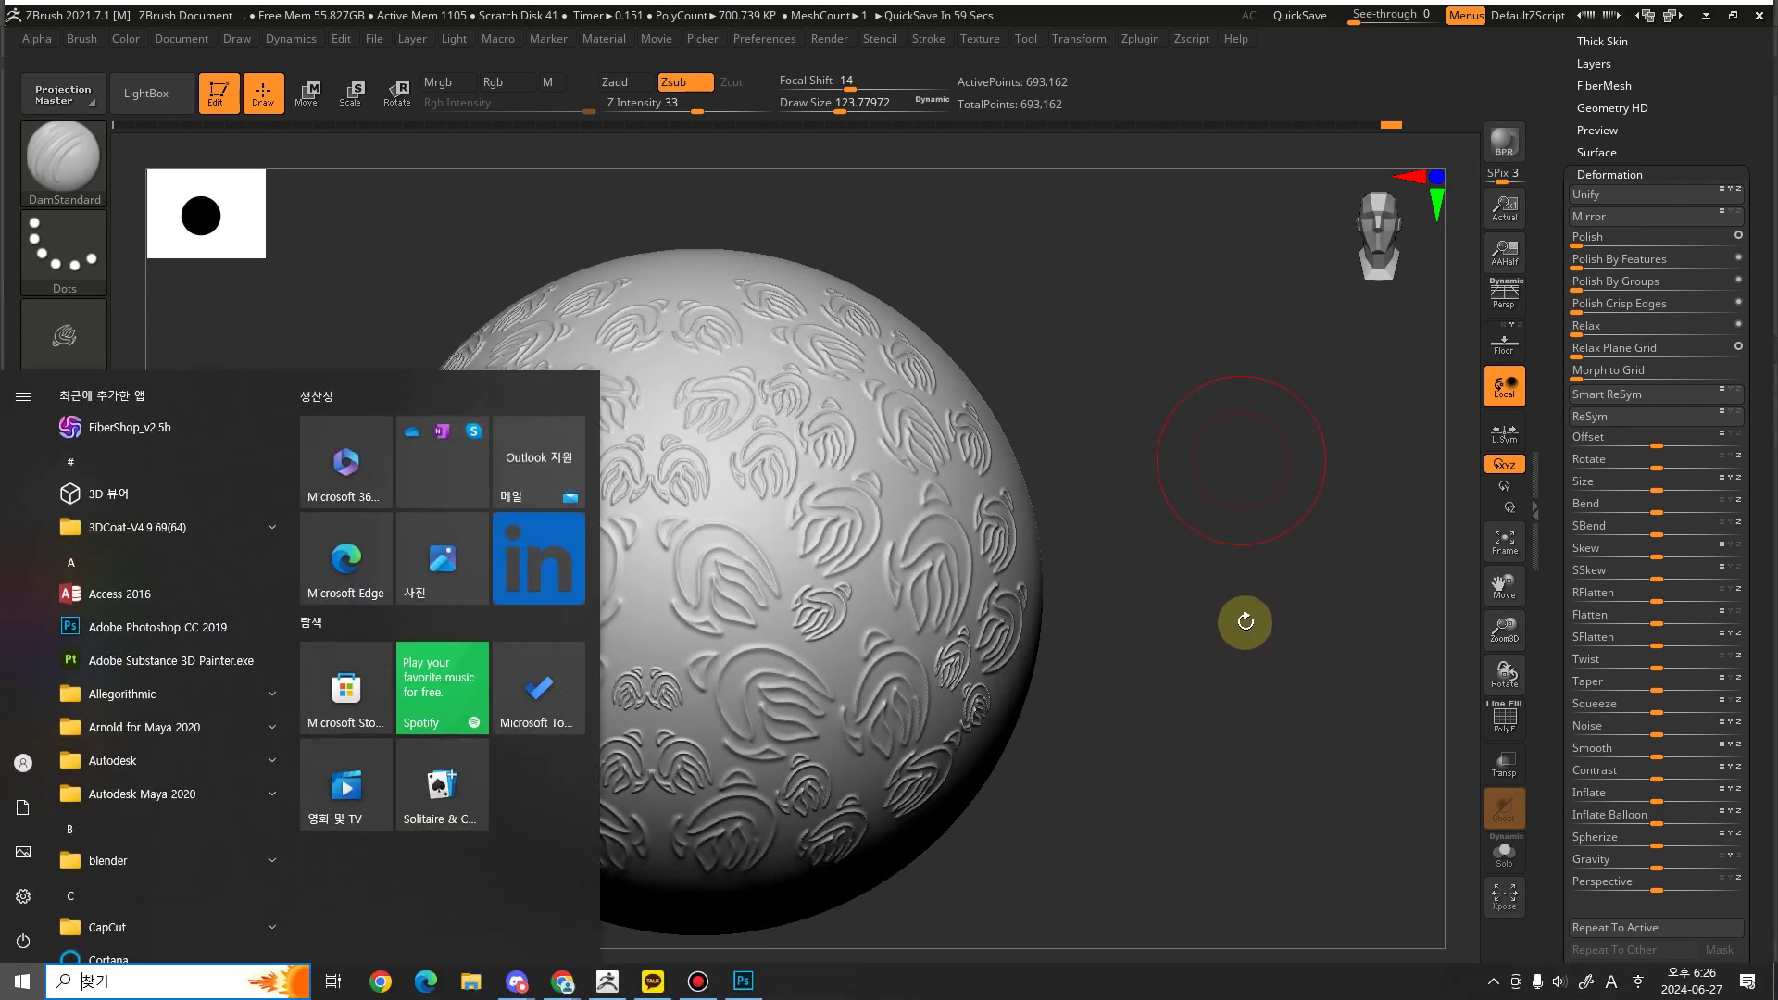
pyautogui.click(1259, 644)
pyautogui.moveTo(1239, 683); pyautogui.dragTo(1277, 665)
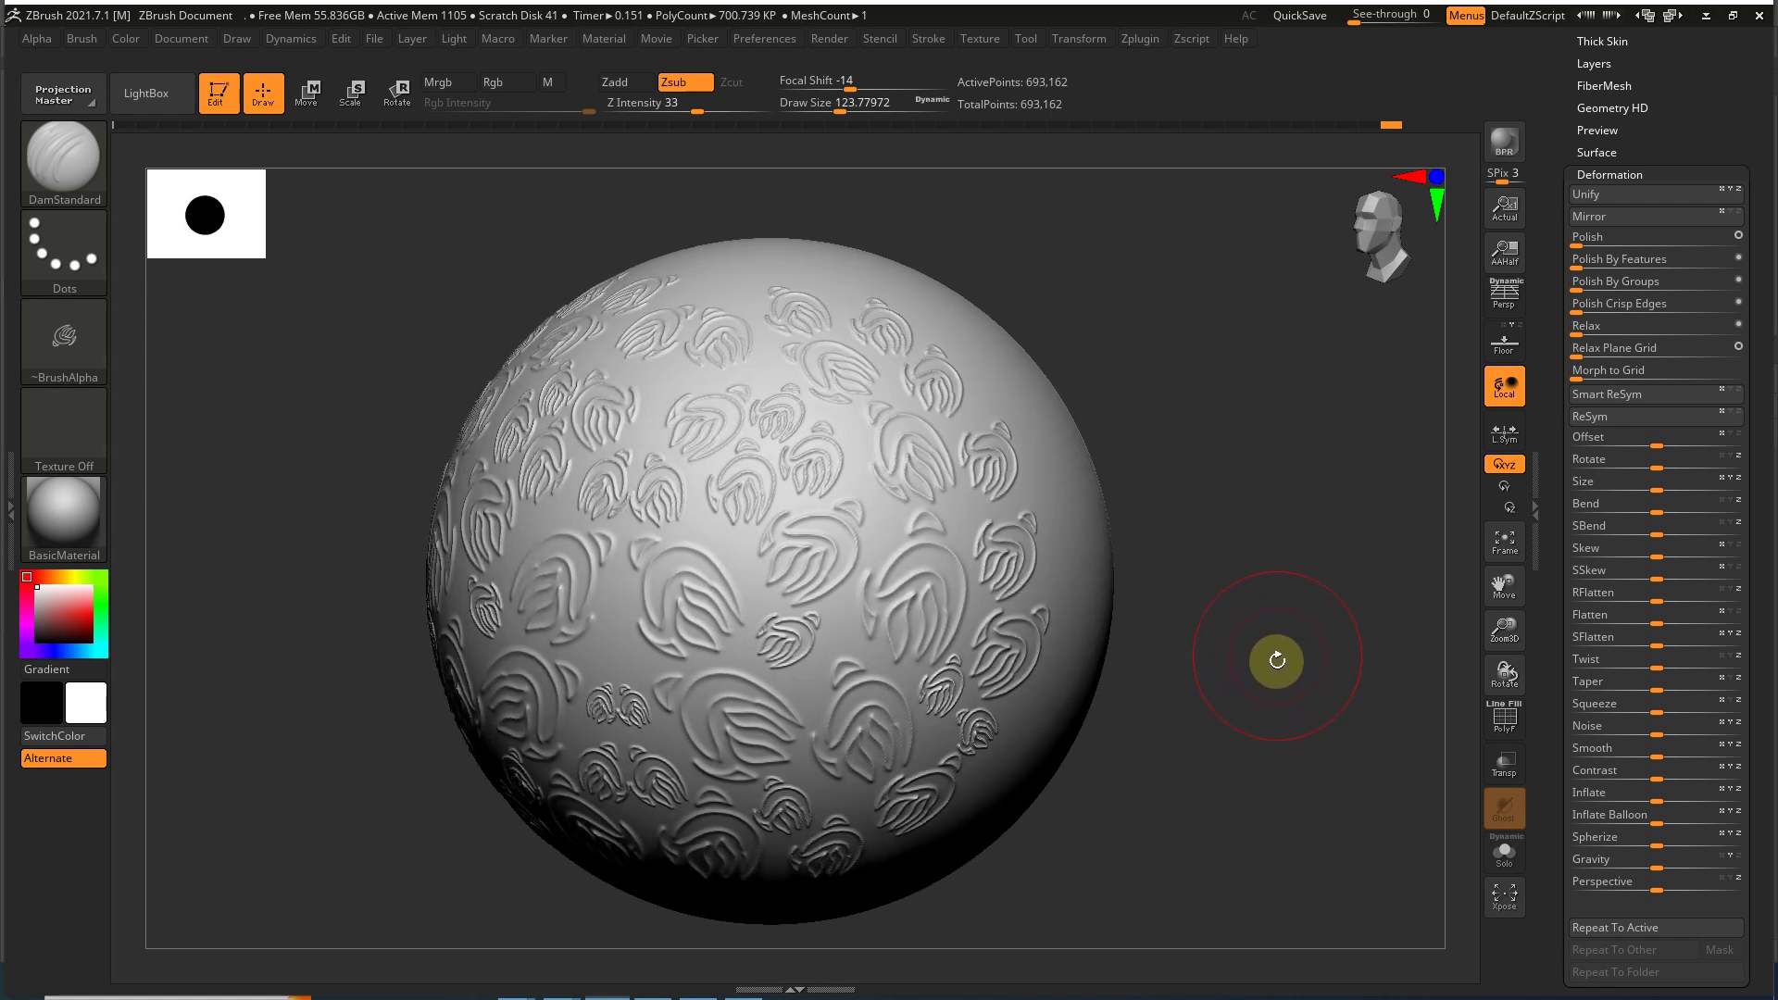
# Step: Switch to Photoshop to review the handwritten notes on alphas and masks, and return to ZBrush
pyautogui.press('super')
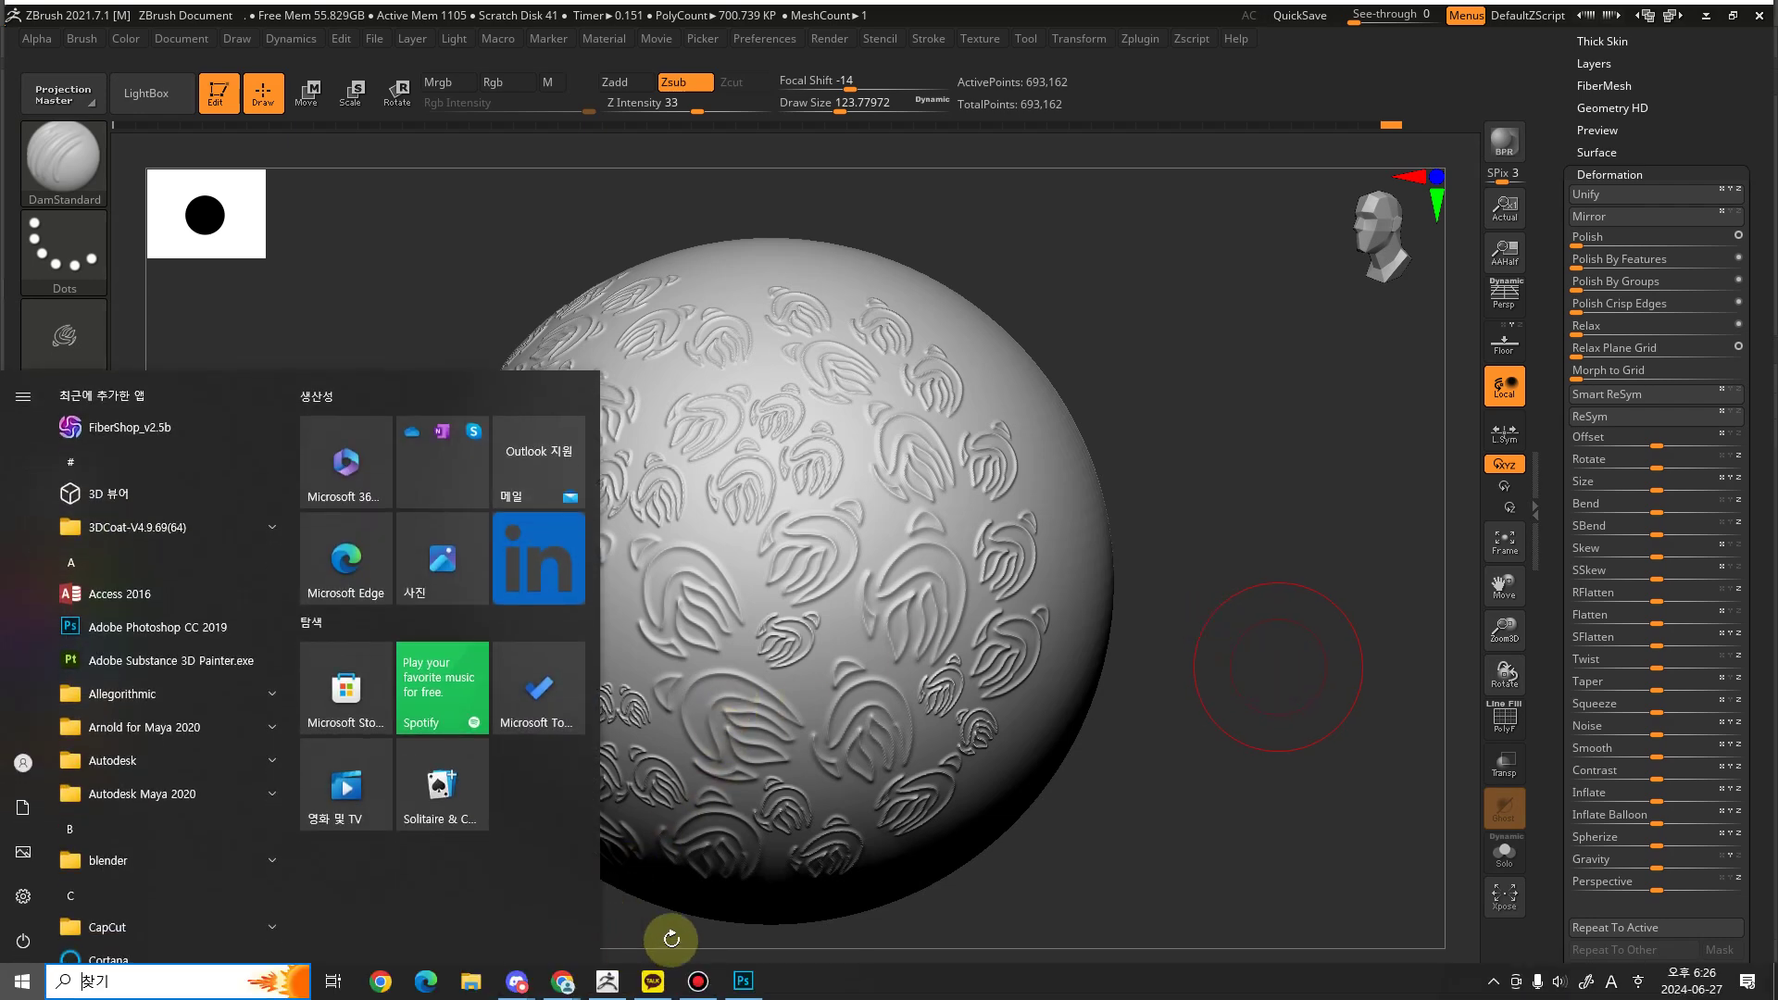
pyautogui.click(752, 989)
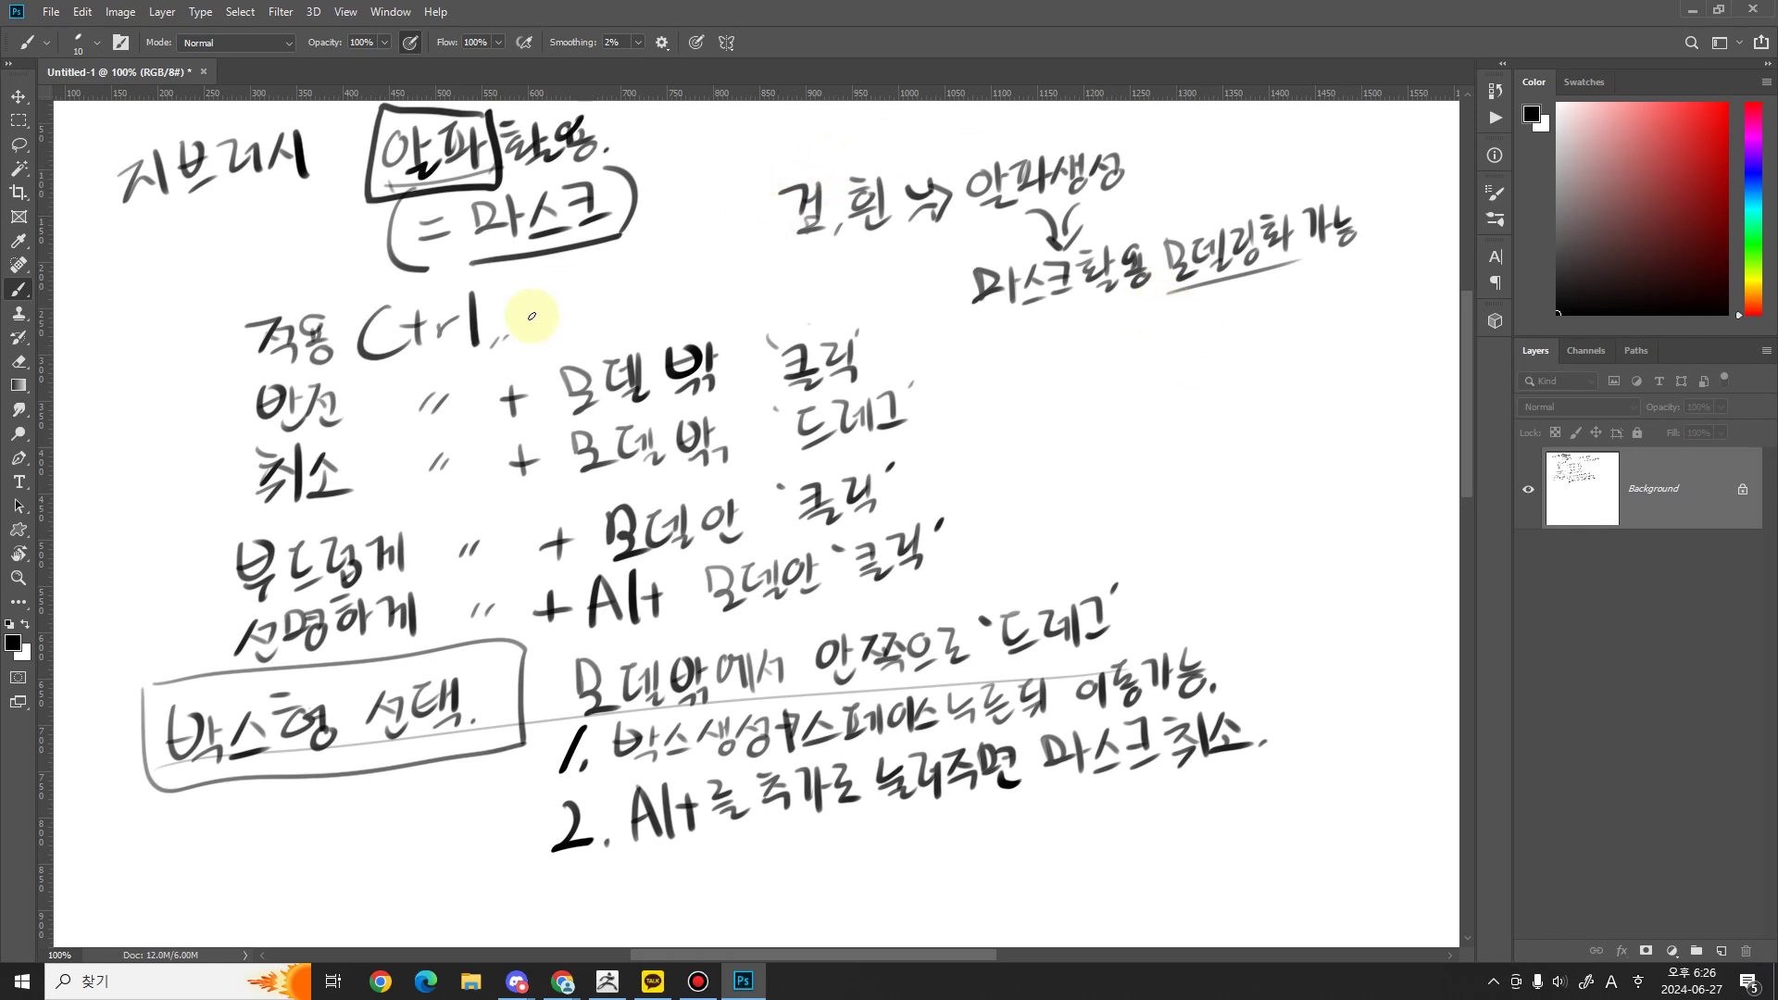
pyautogui.click(608, 980)
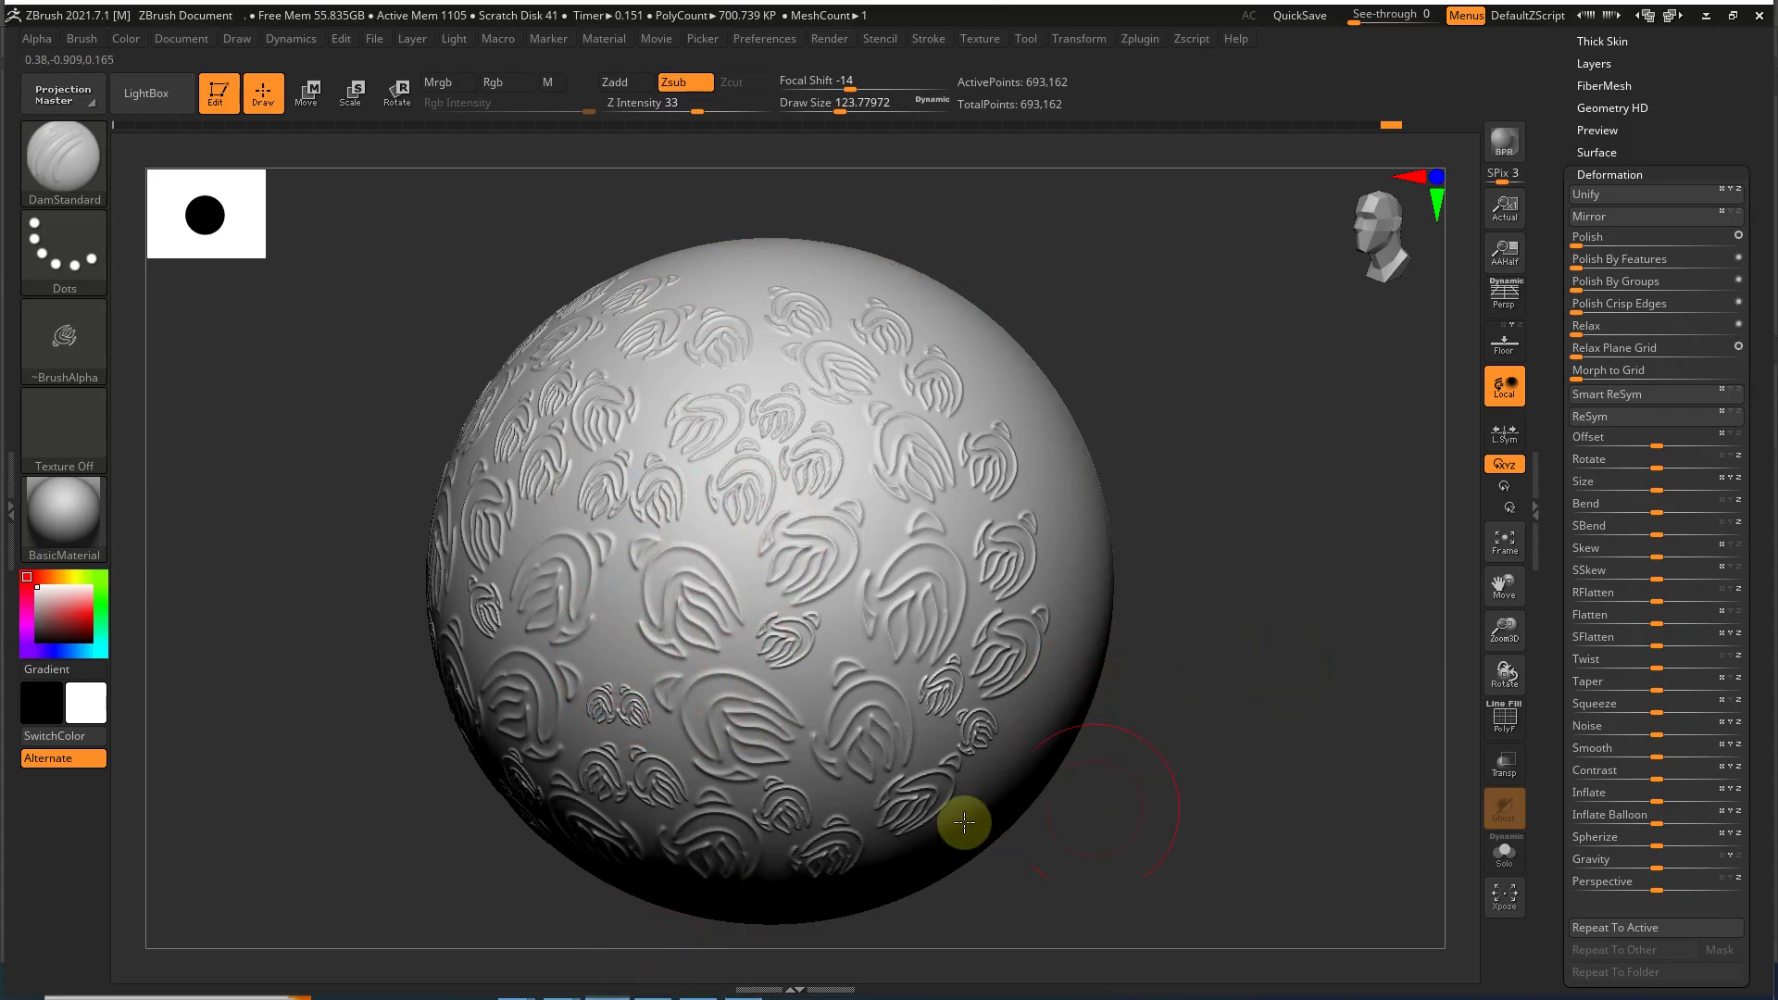
pyautogui.press('super')
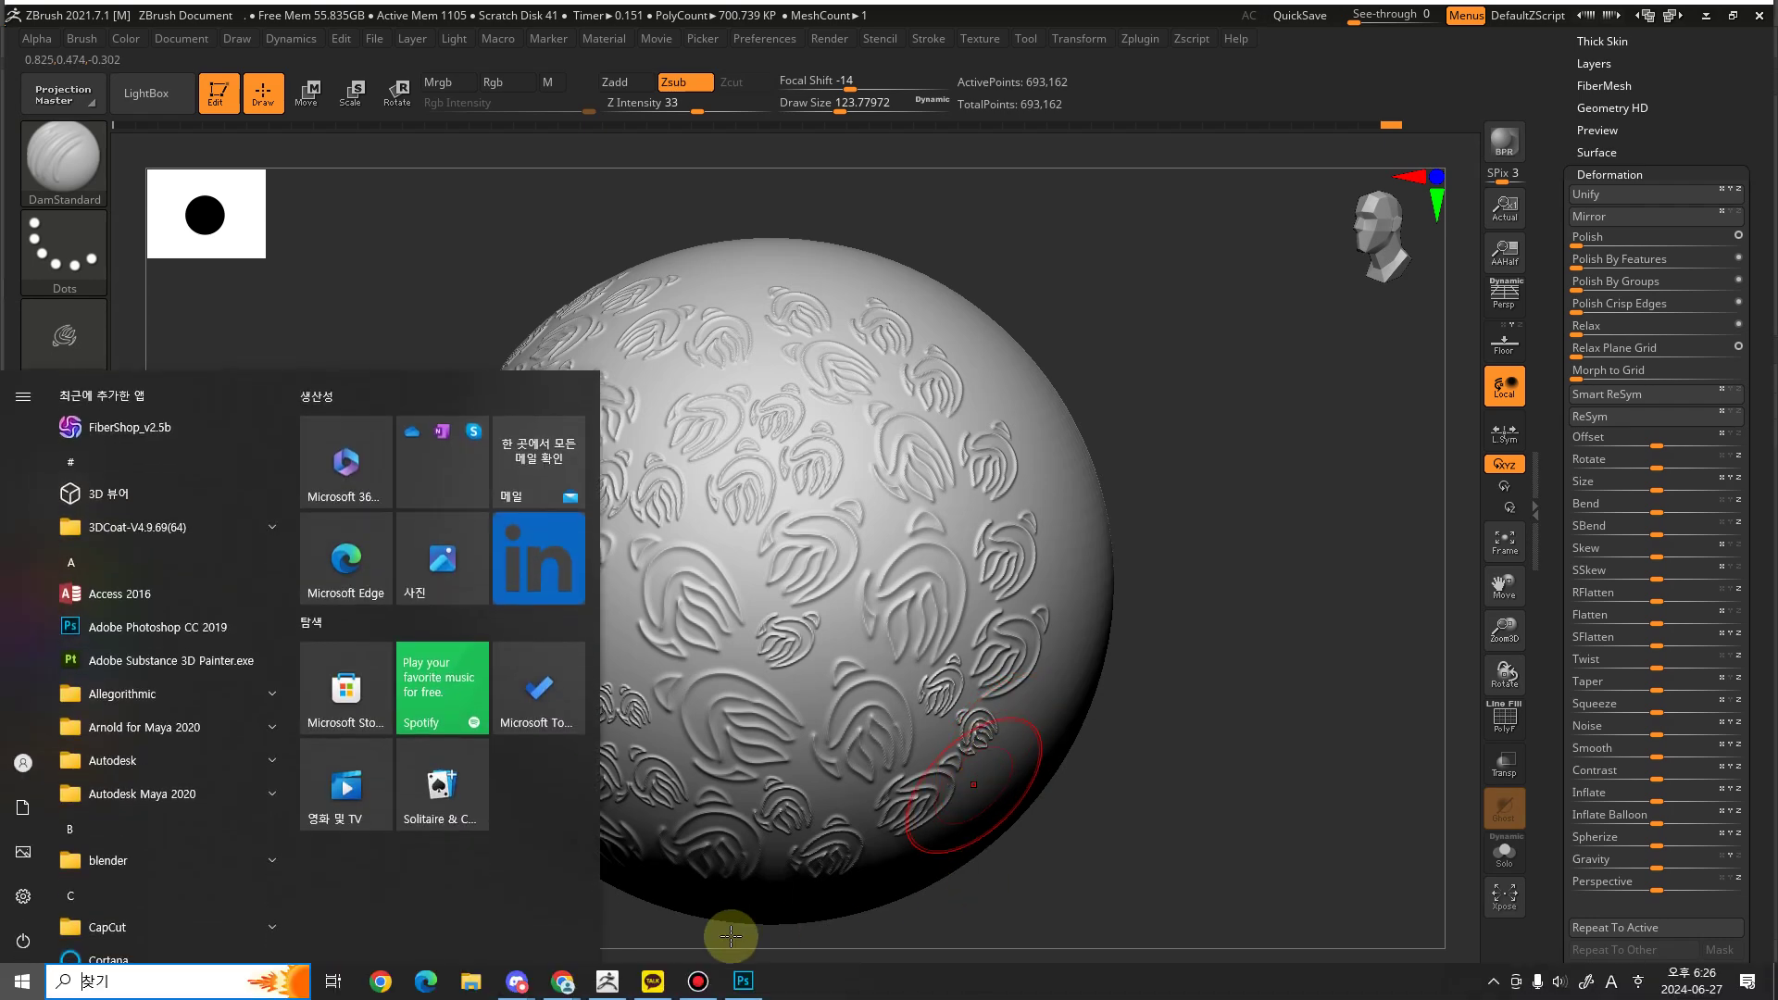
pyautogui.moveTo(1200, 815); pyautogui.dragTo(1134, 753)
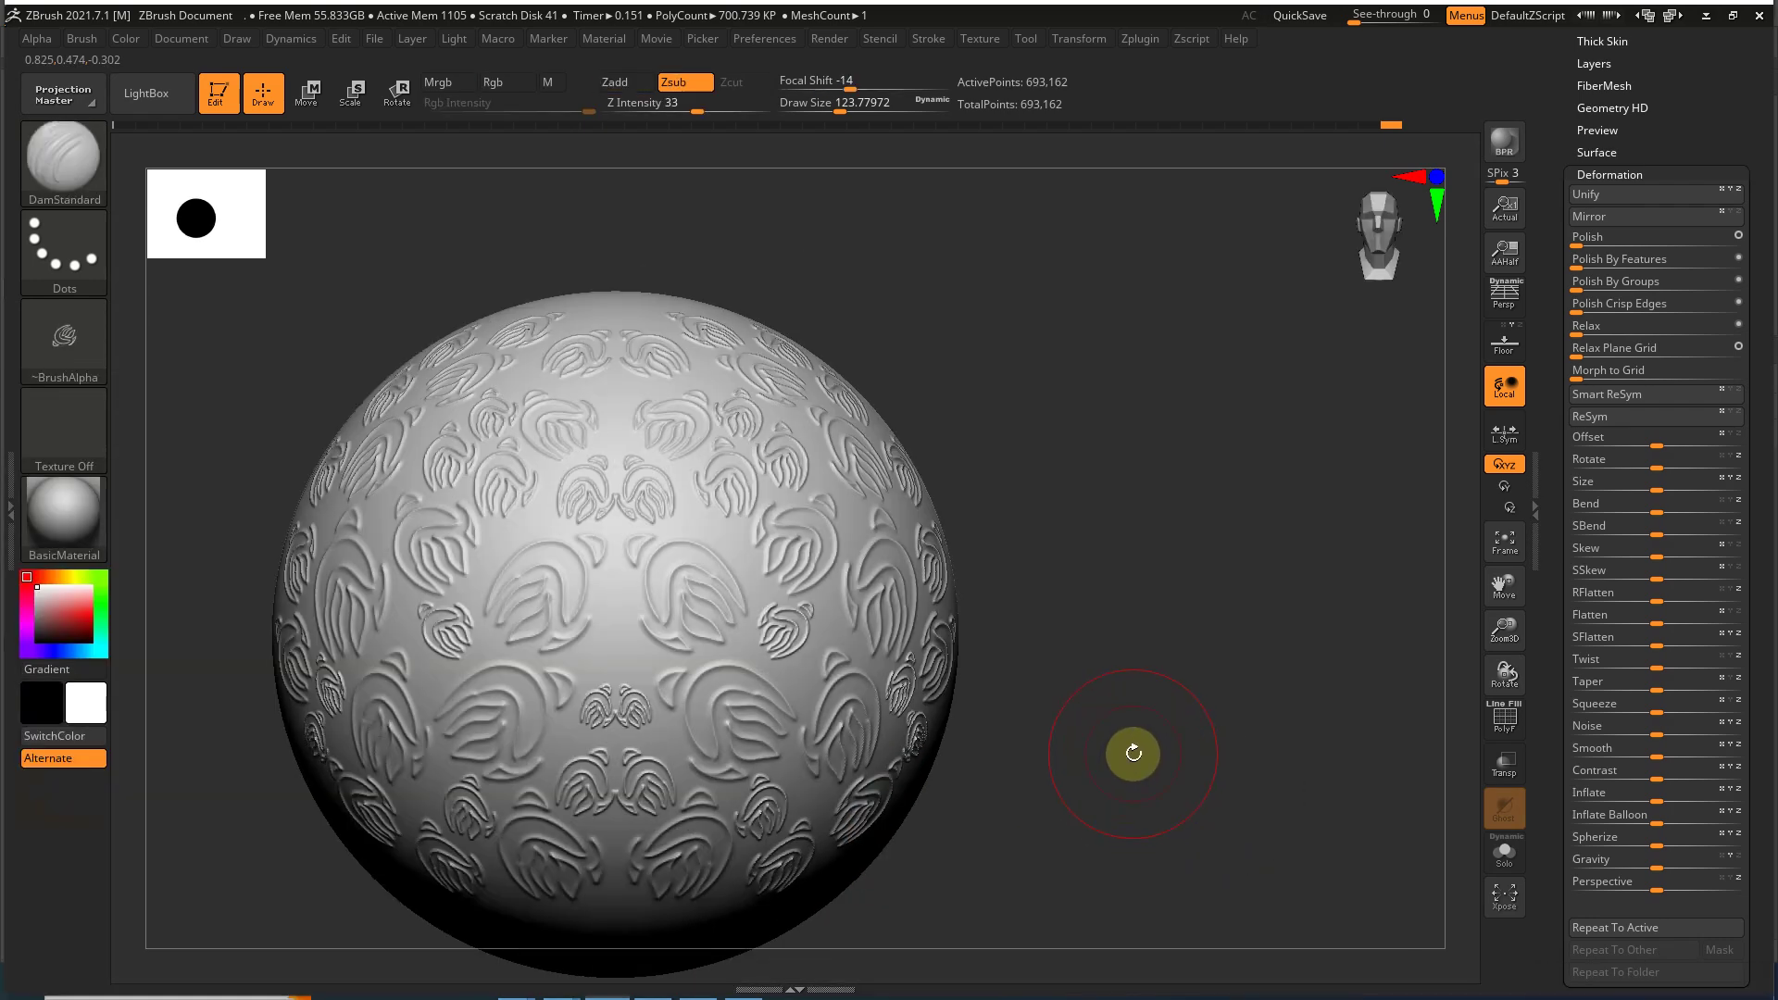
# Step: Undo the inflation of the stamped designs and clear the mask from the sphere
pyautogui.hotkey('ctrl', 'z')
pyautogui.hotkey('ctrl', 'z')
pyautogui.hotkey('ctrl', 'z')
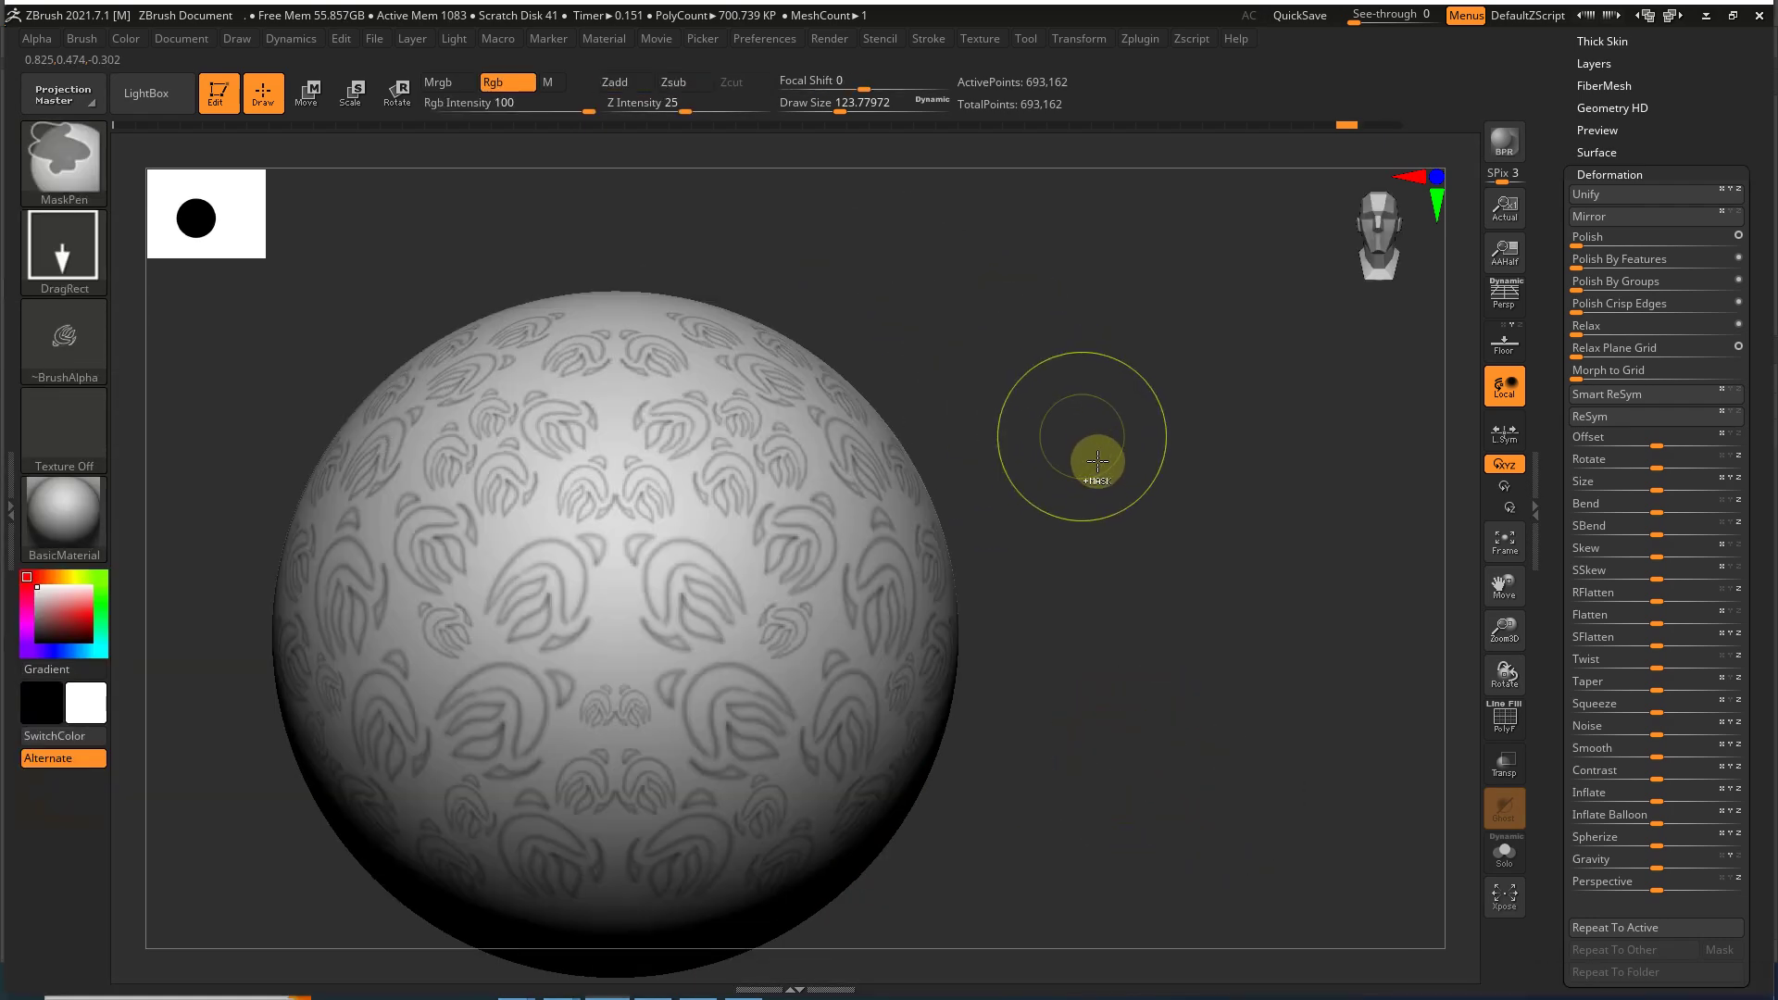
pyautogui.keyDown('ctrl'); pyautogui.moveTo(1138, 515); pyautogui.dragTo(1147, 501); pyautogui.keyUp('ctrl')
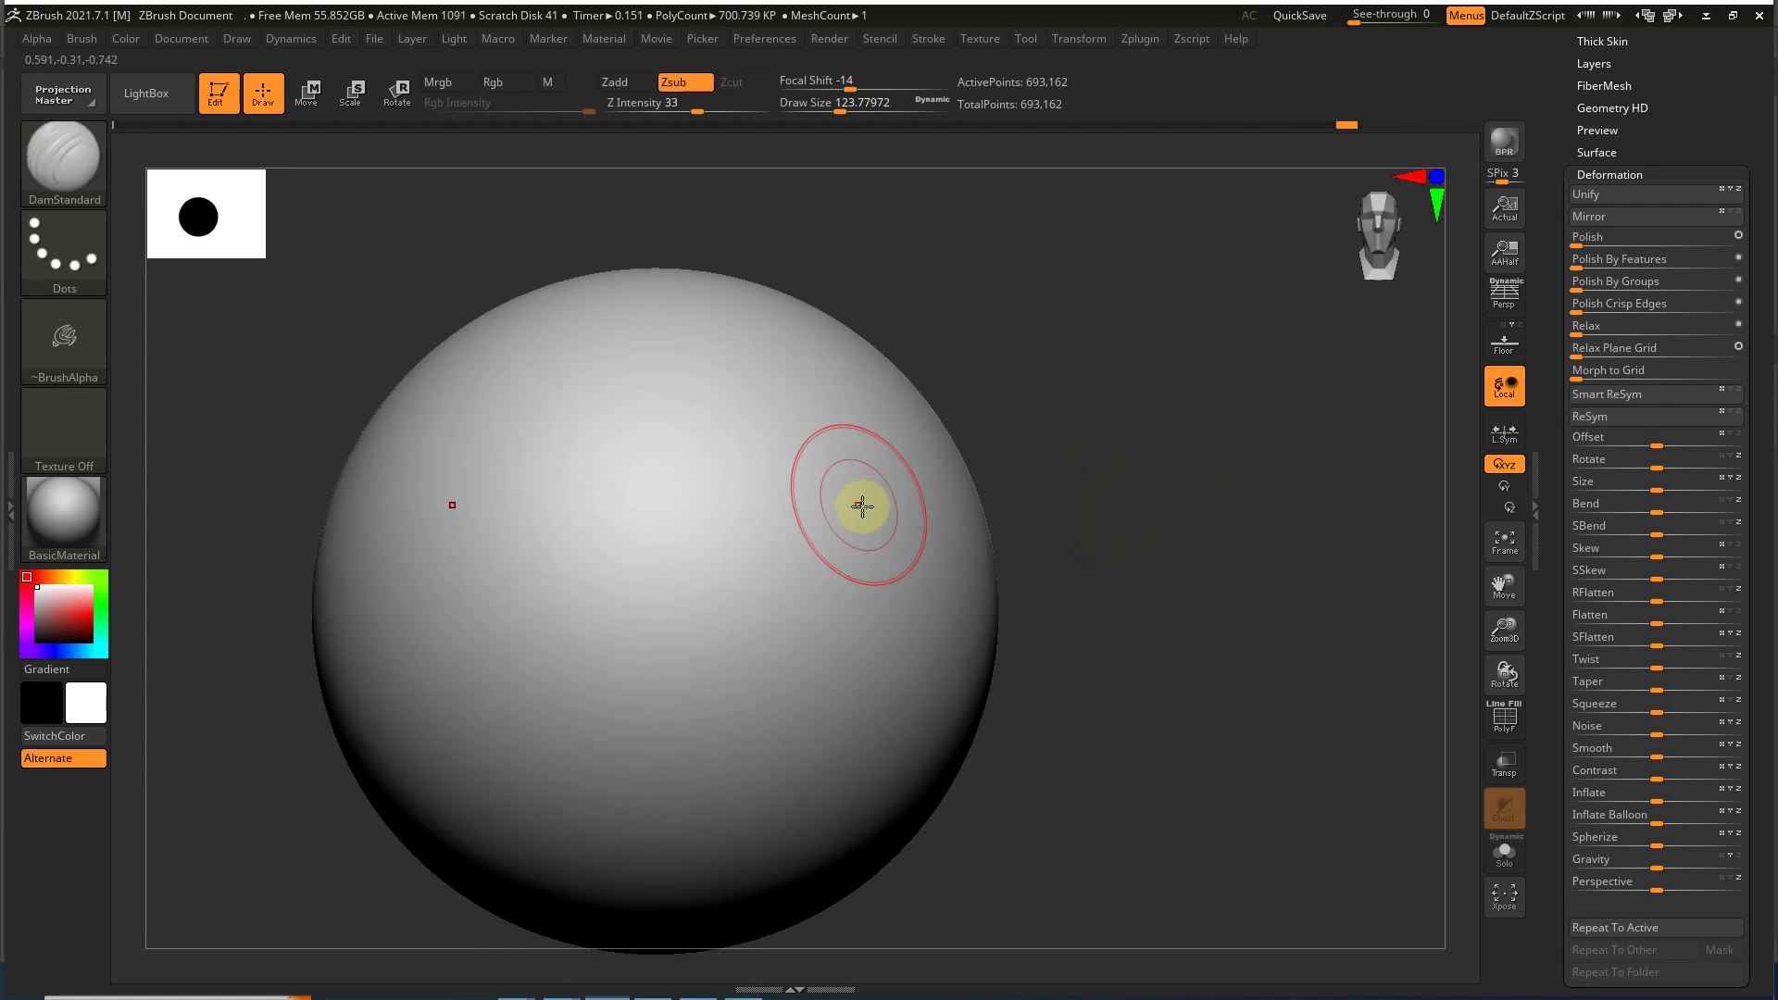
pyautogui.moveTo(1003, 518)
pyautogui.keyDown('alt'); pyautogui.mouseDown()
pyautogui.moveTo(1075, 491)
pyautogui.moveTo(1088, 405)
pyautogui.mouseUp(); pyautogui.keyUp('alt')
pyautogui.keyDown('alt'); pyautogui.moveTo(984, 494); pyautogui.dragTo(999, 494, button='right'); pyautogui.keyUp('alt')
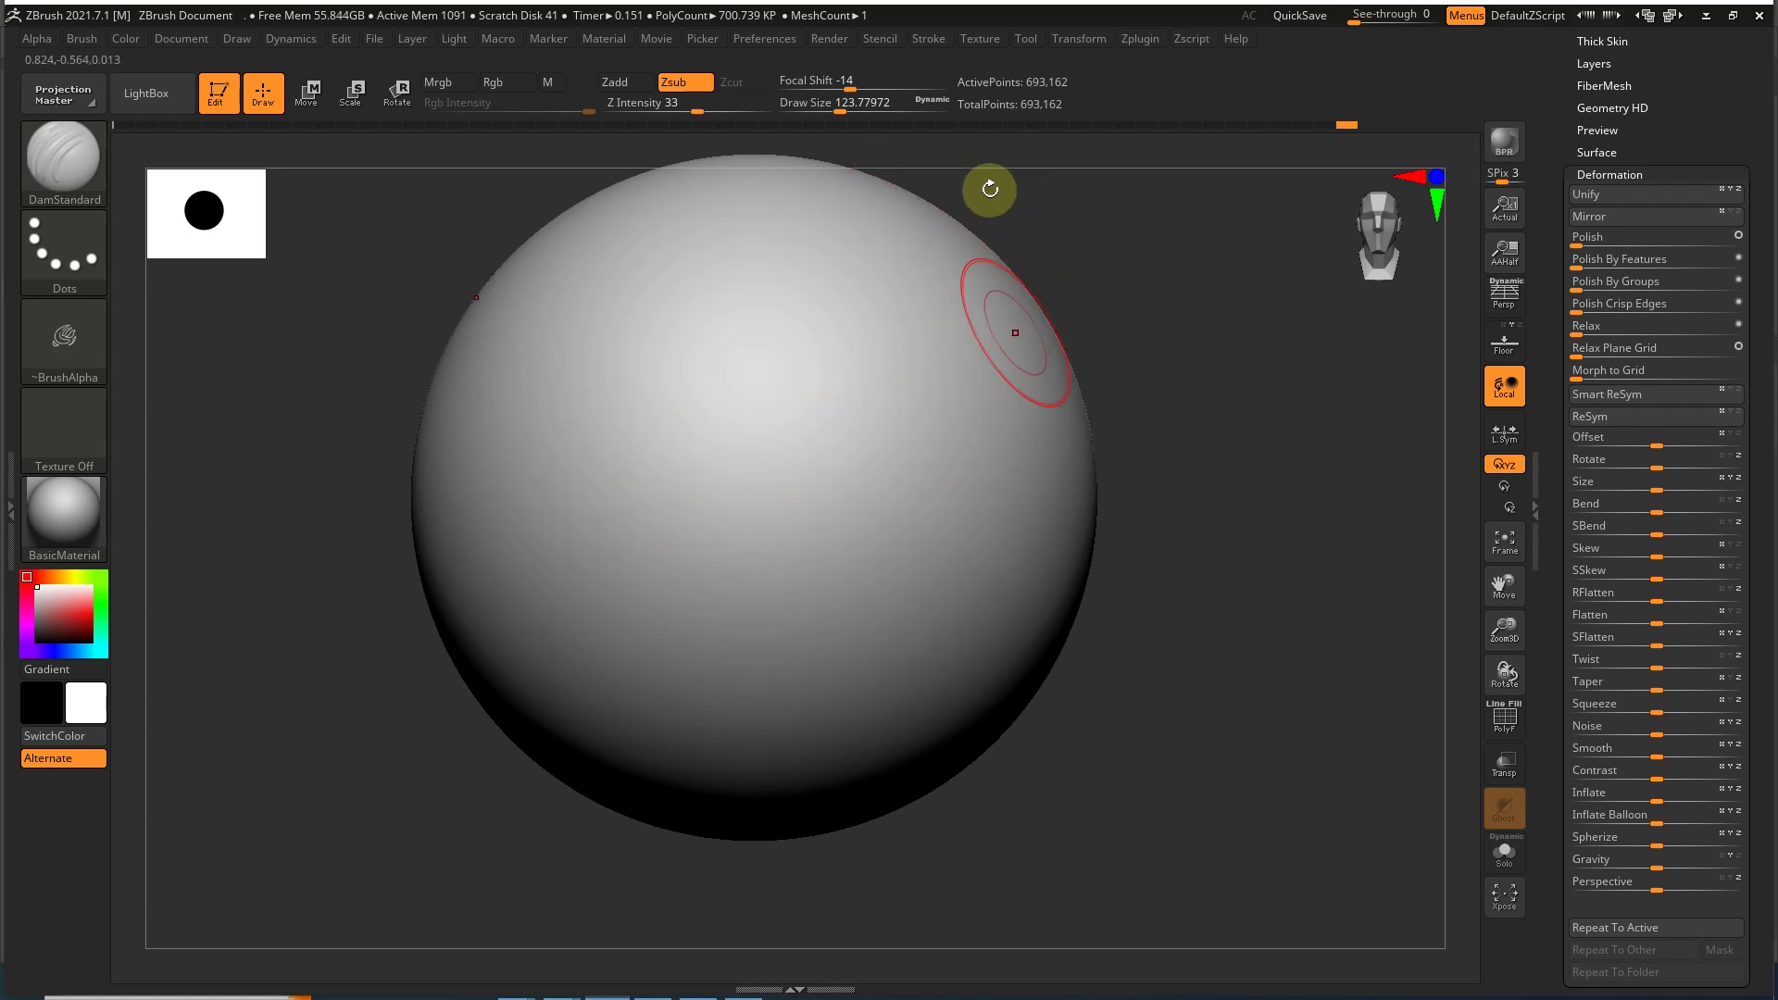
pyautogui.keyDown('alt'); pyautogui.moveTo(1186, 364); pyautogui.dragTo(1145, 444); pyautogui.keyUp('alt')
pyautogui.moveTo(1071, 496)
pyautogui.keyDown('ctrl'); pyautogui.mouseDown()
pyautogui.moveTo(963, 533)
pyautogui.moveTo(584, 485)
pyautogui.moveTo(682, 504)
pyautogui.mouseUp(); pyautogui.keyUp('ctrl')
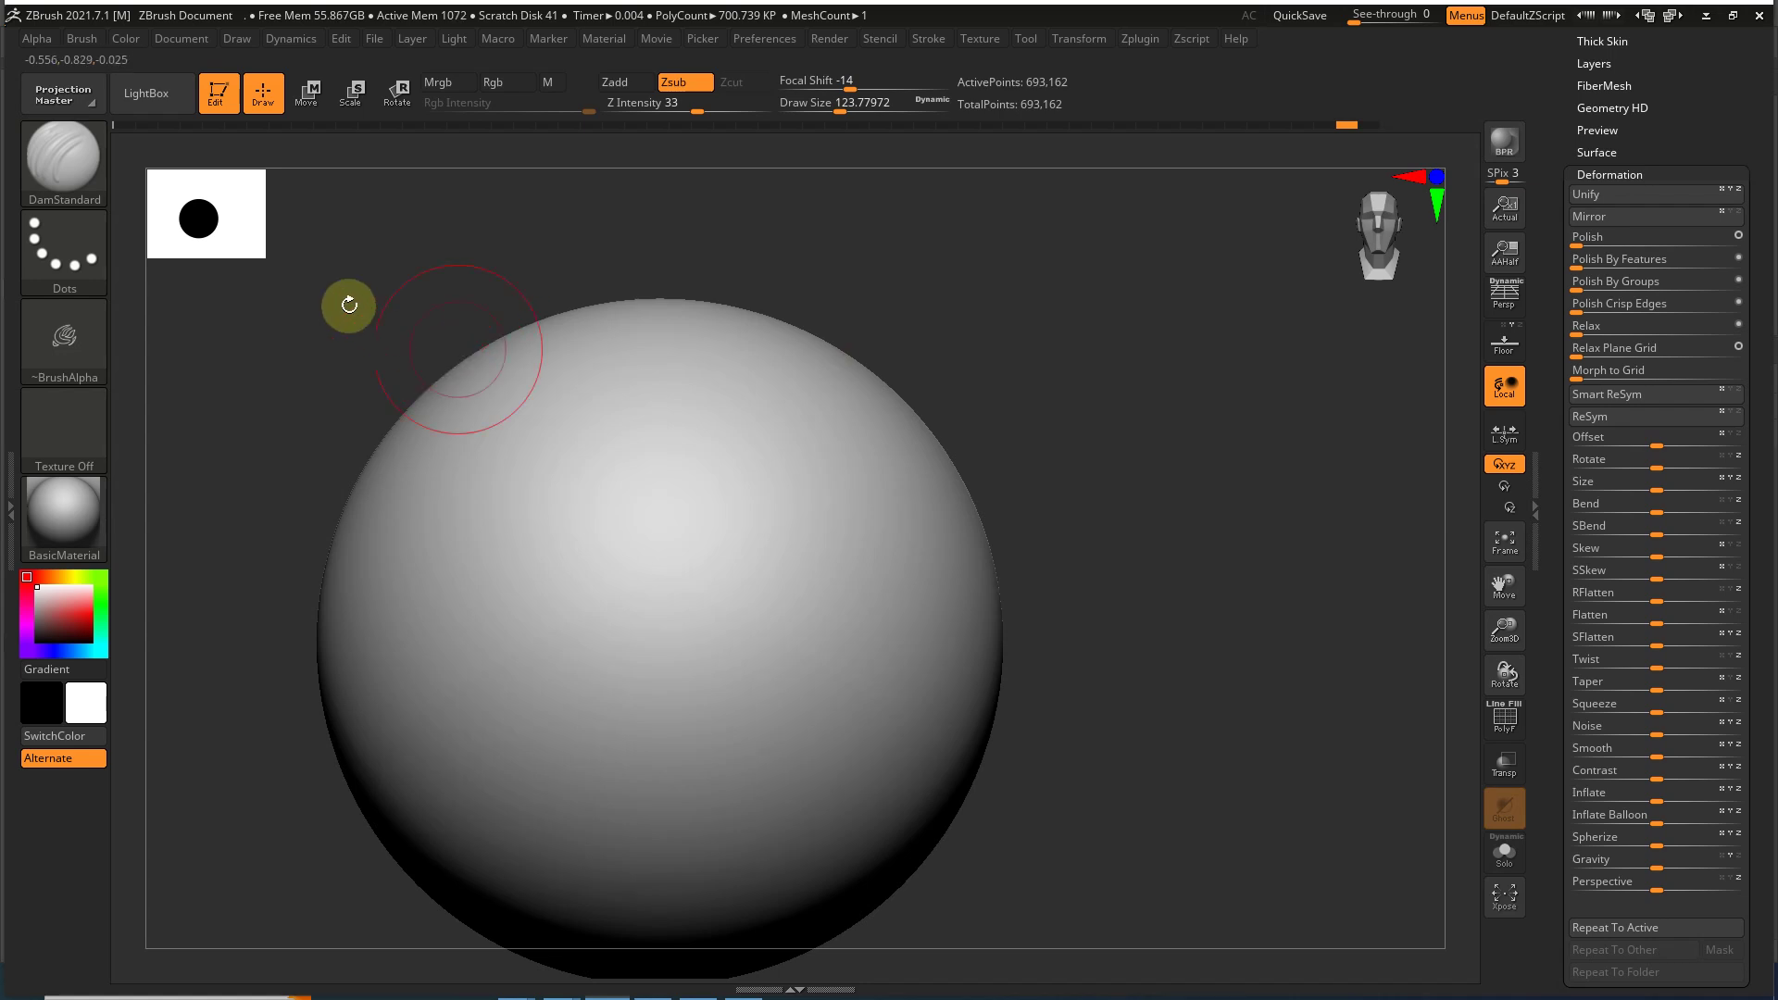
pyautogui.click(84, 265)
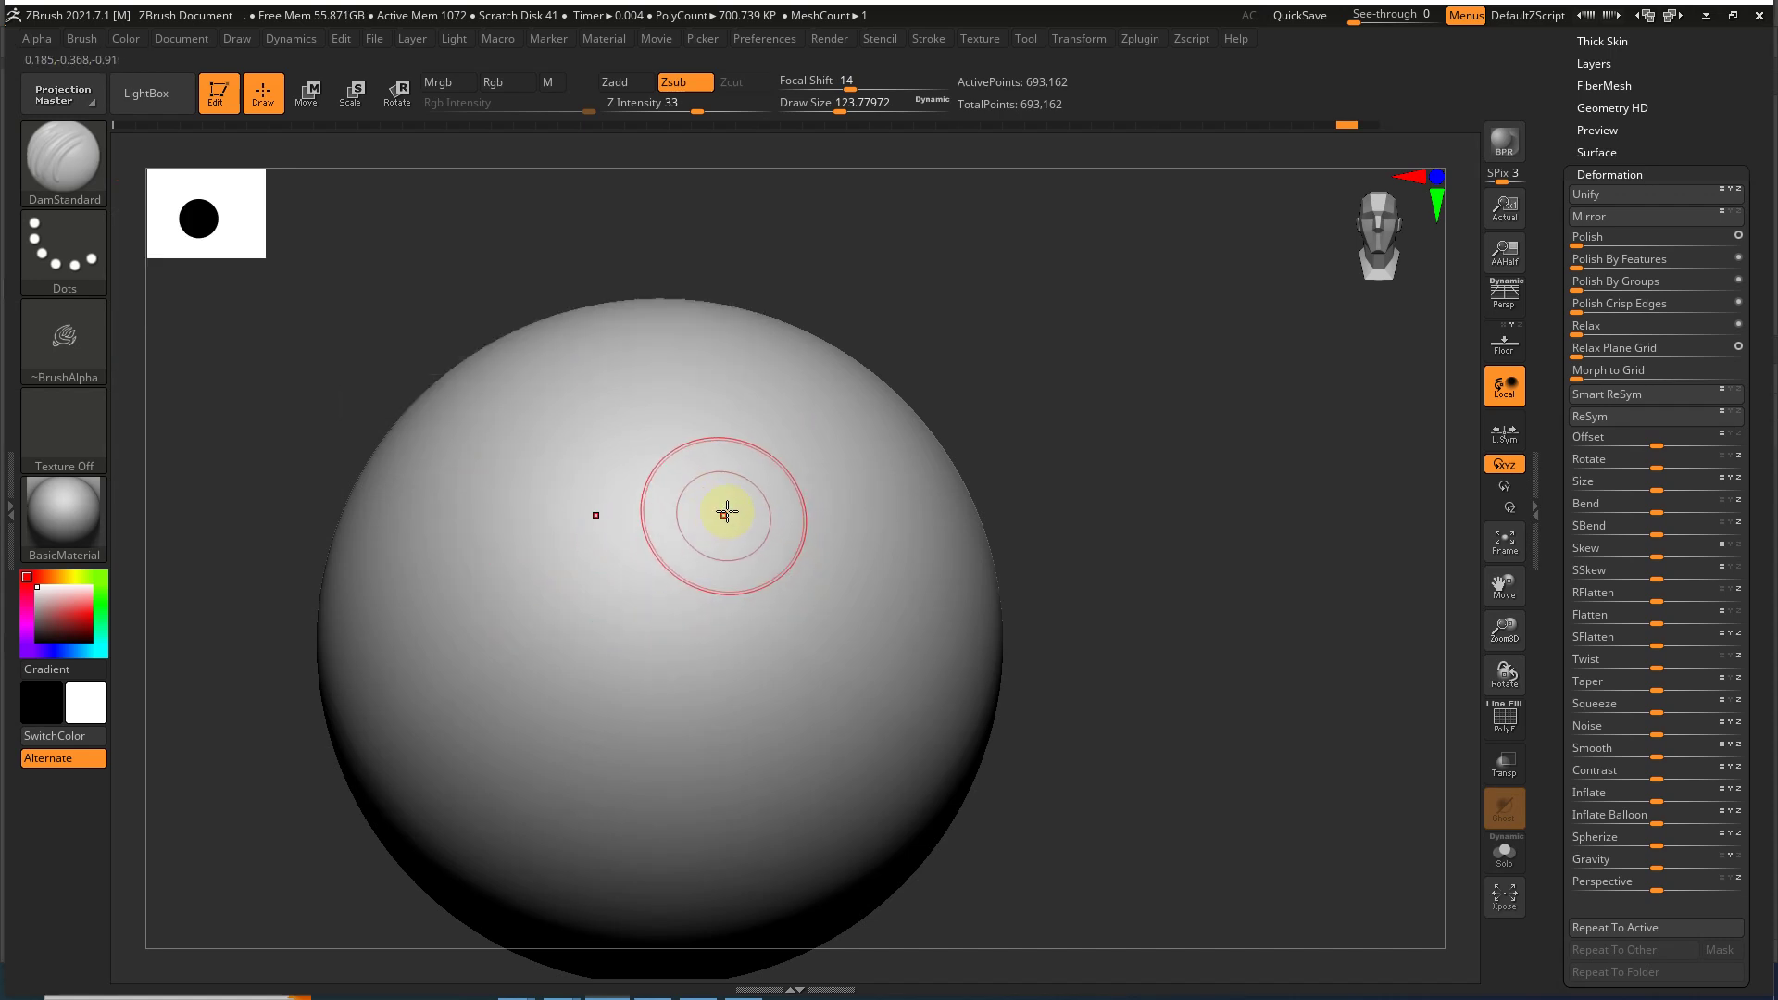
pyautogui.press('ctrl')
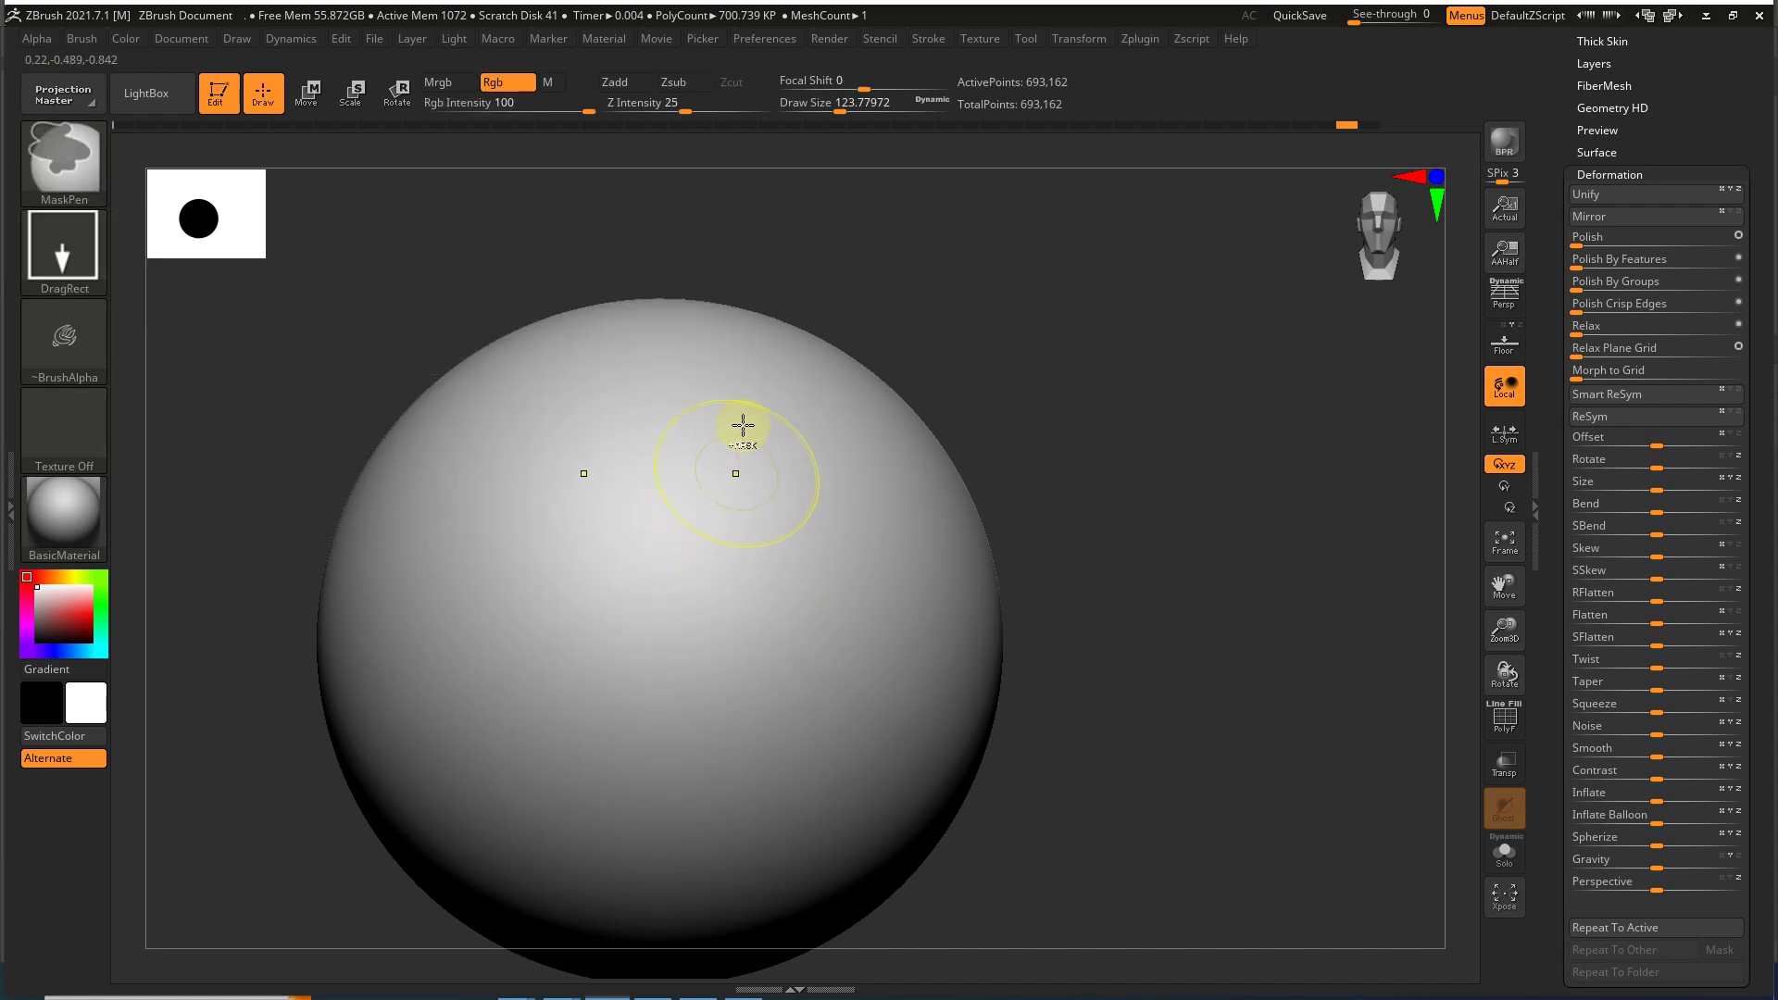
pyautogui.click(922, 41)
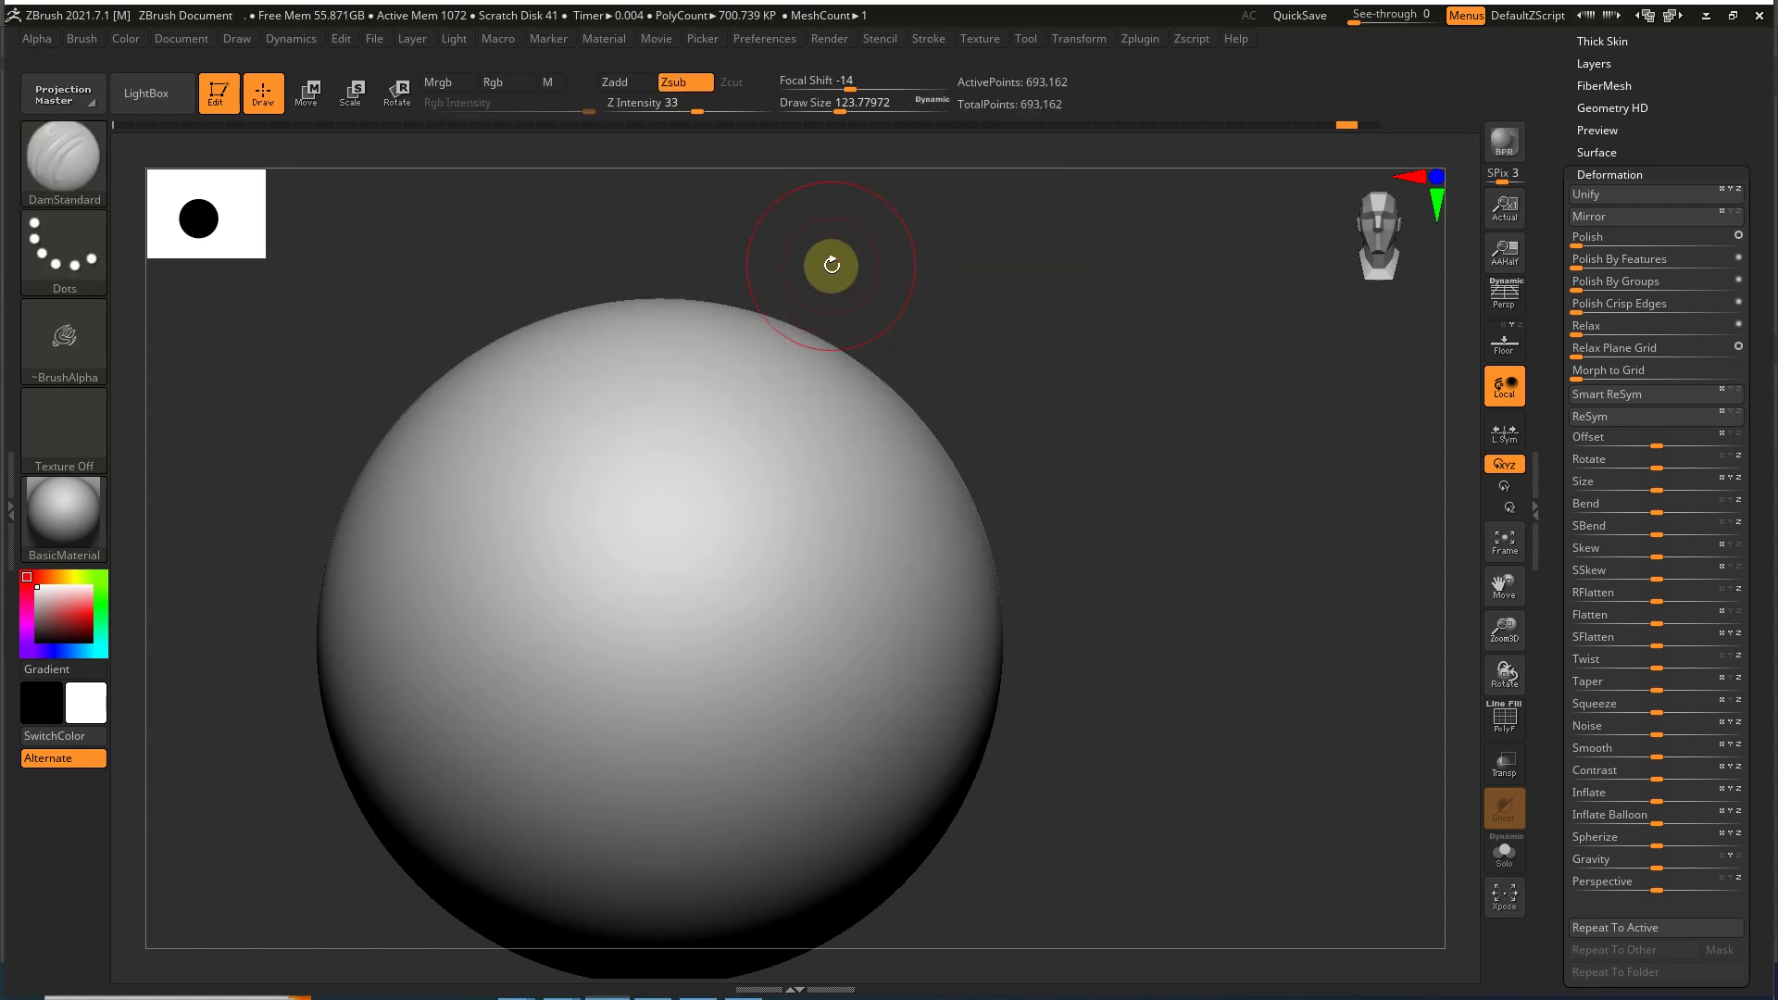
# Step: Change the interface language from English to Korean in the preferences
pyautogui.click(767, 38)
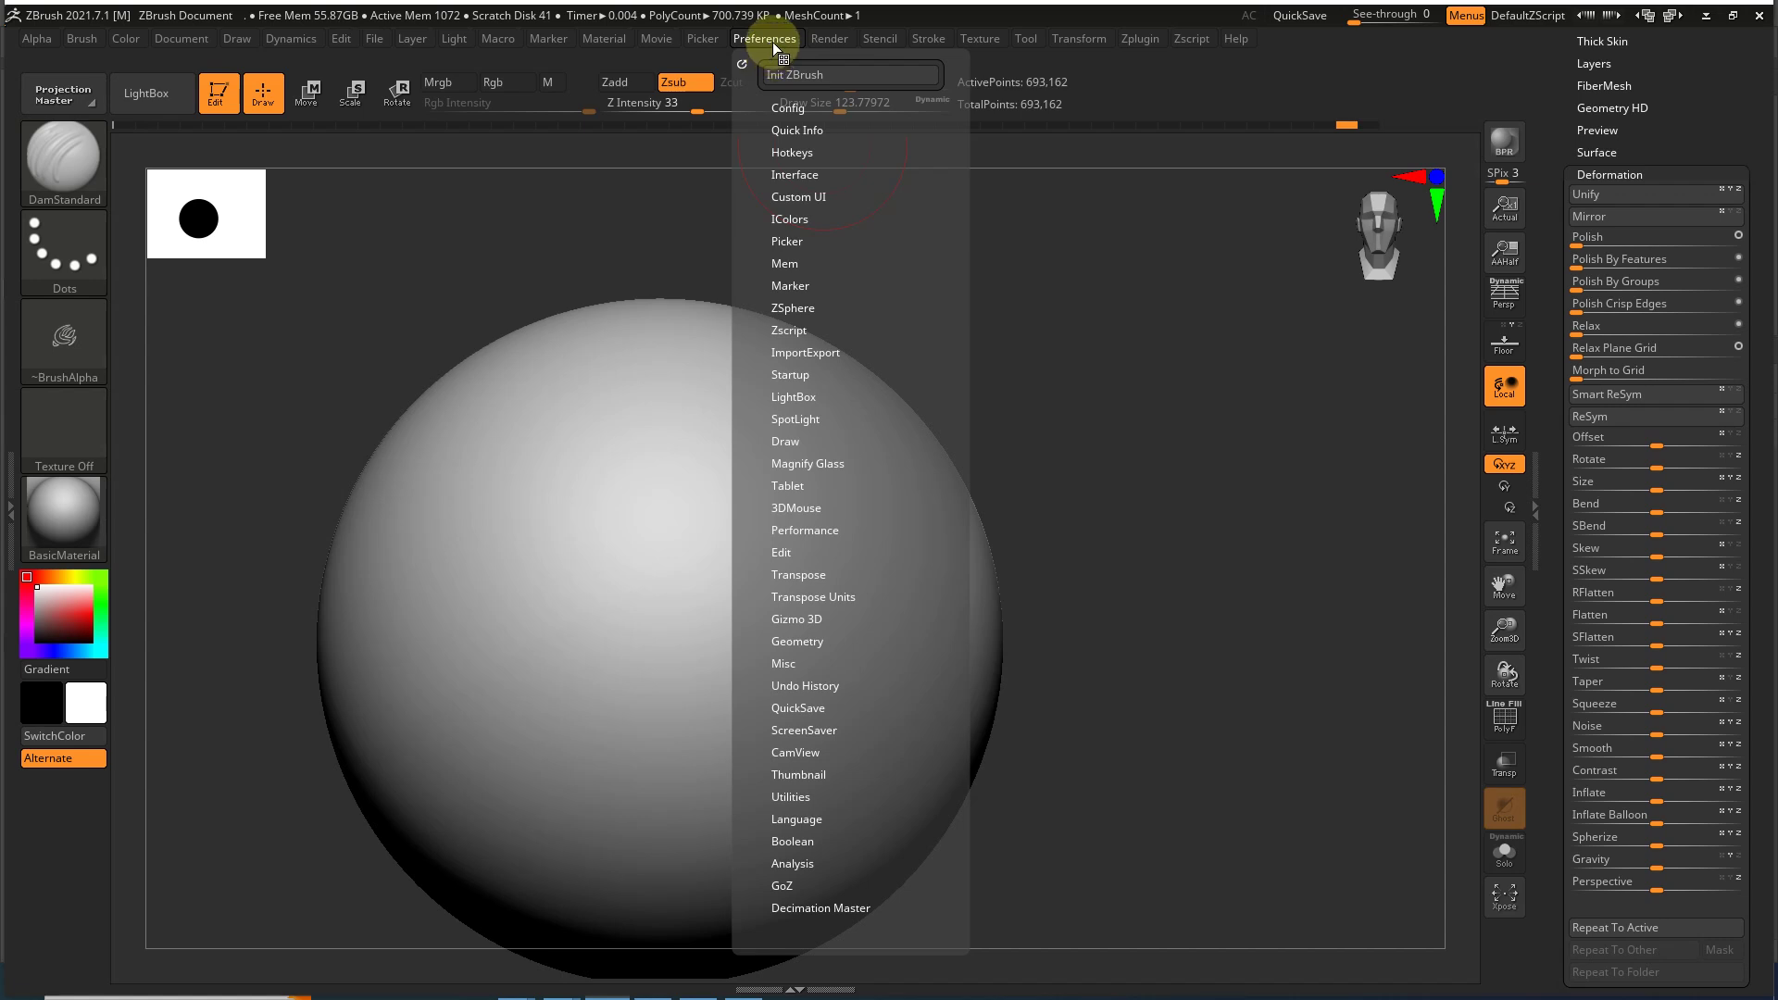
pyautogui.click(810, 819)
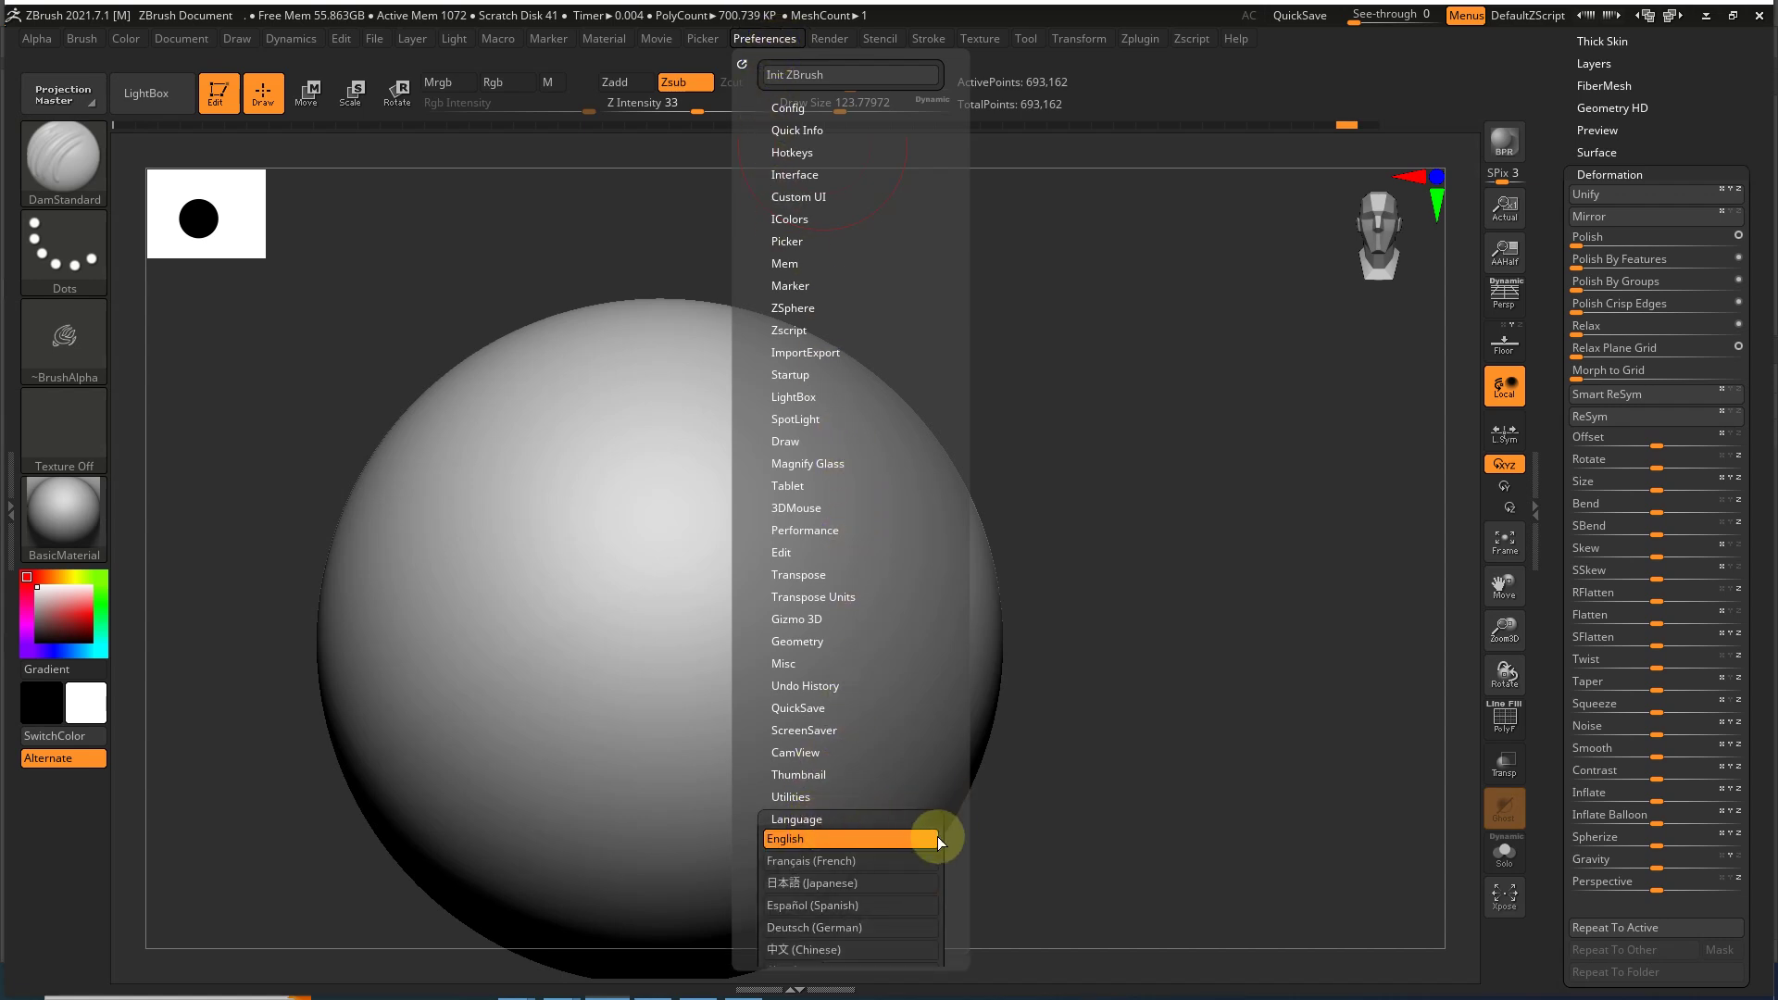
pyautogui.moveTo(740, 825); pyautogui.dragTo(745, 737)
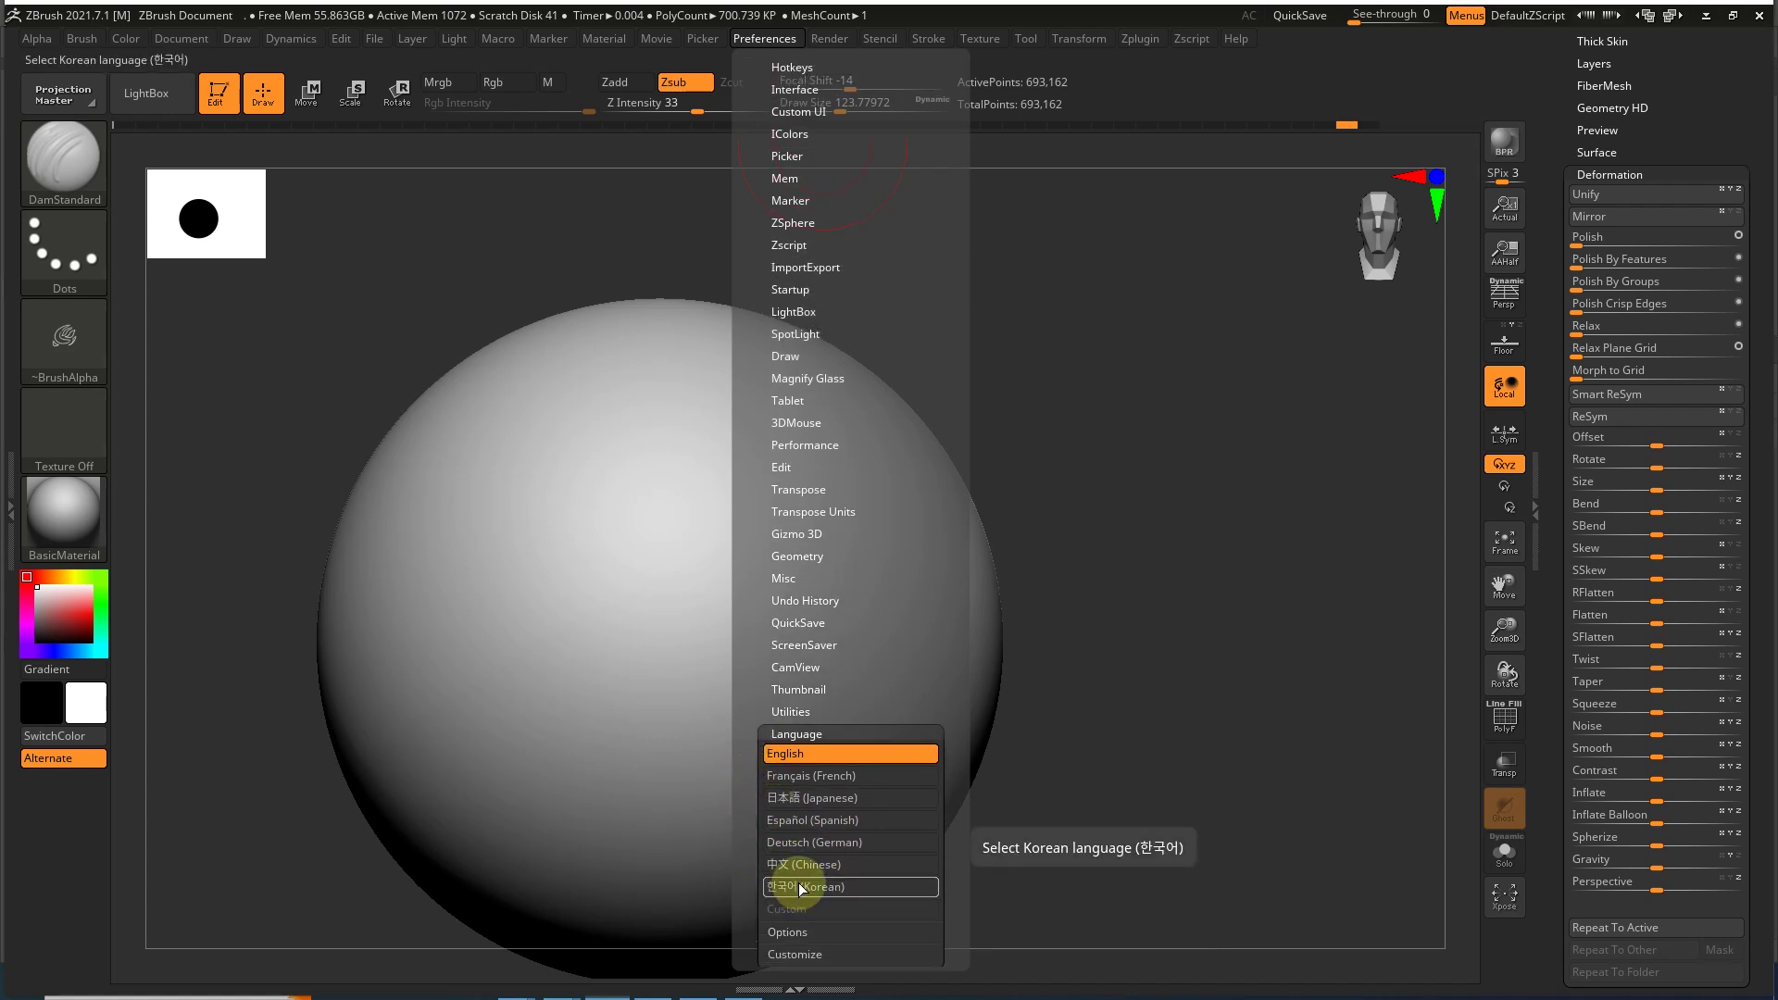
pyautogui.click(802, 886)
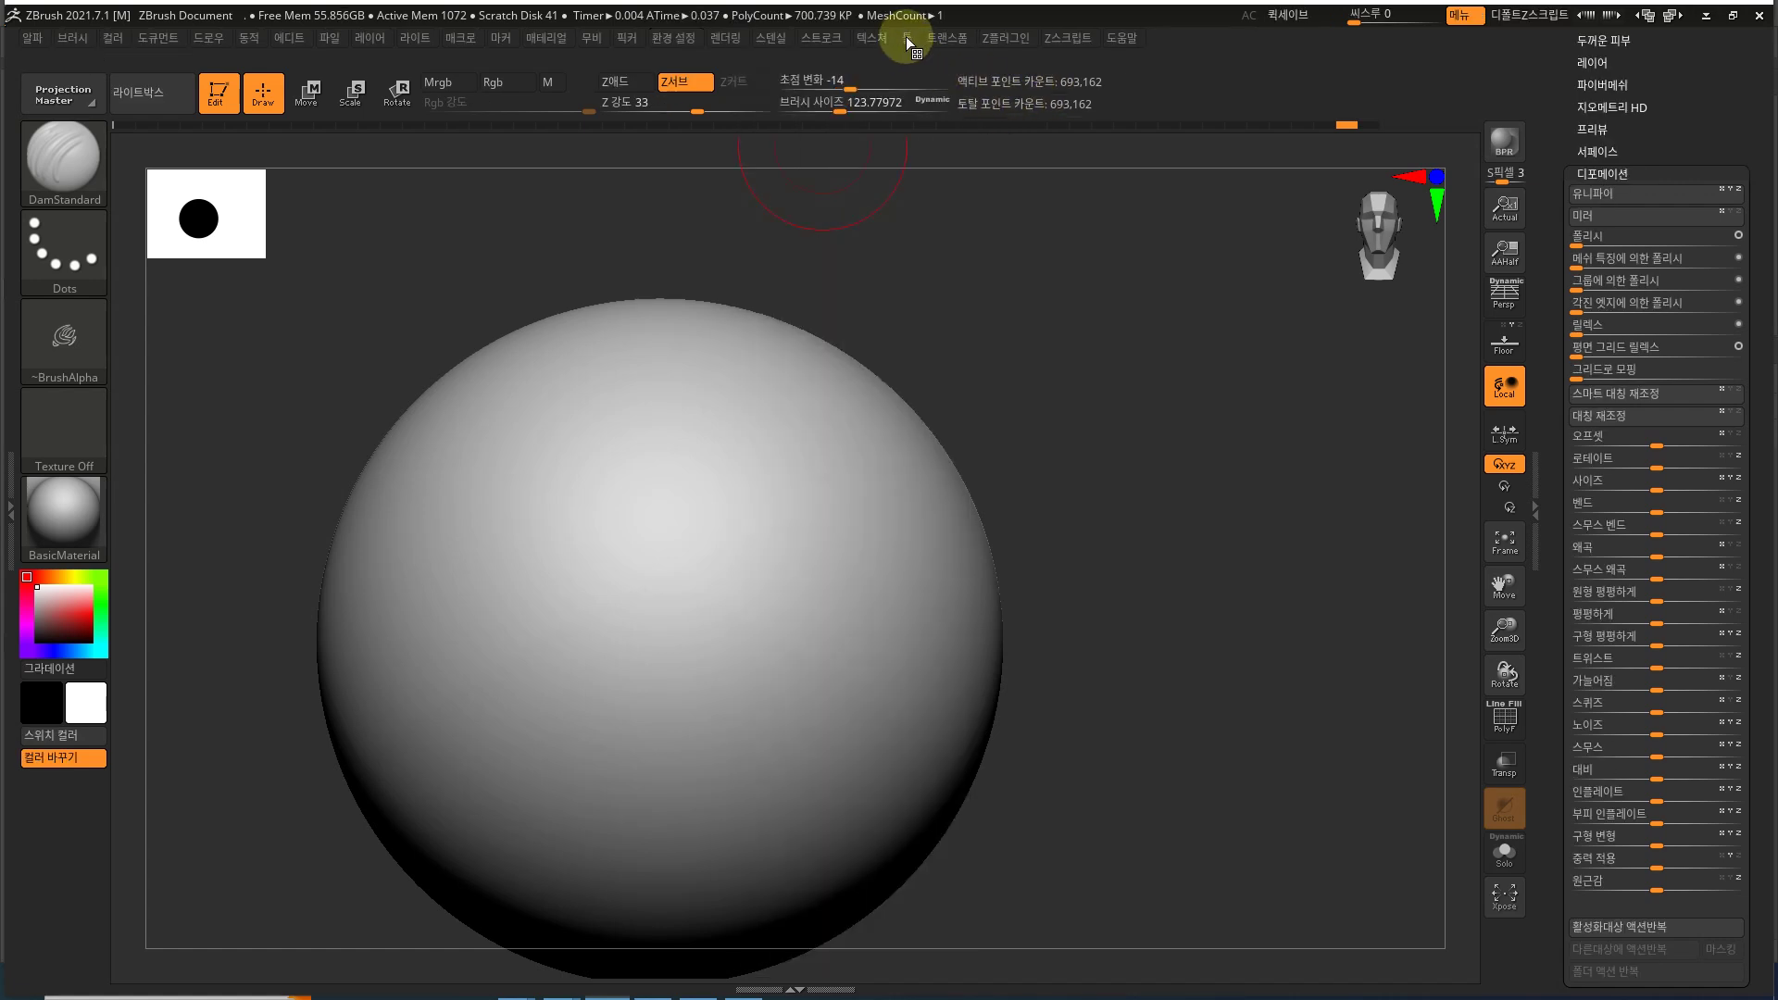
# Step: Turn off LazyMouse in the stroke settings of the DamStandard brush
pyautogui.click(830, 37)
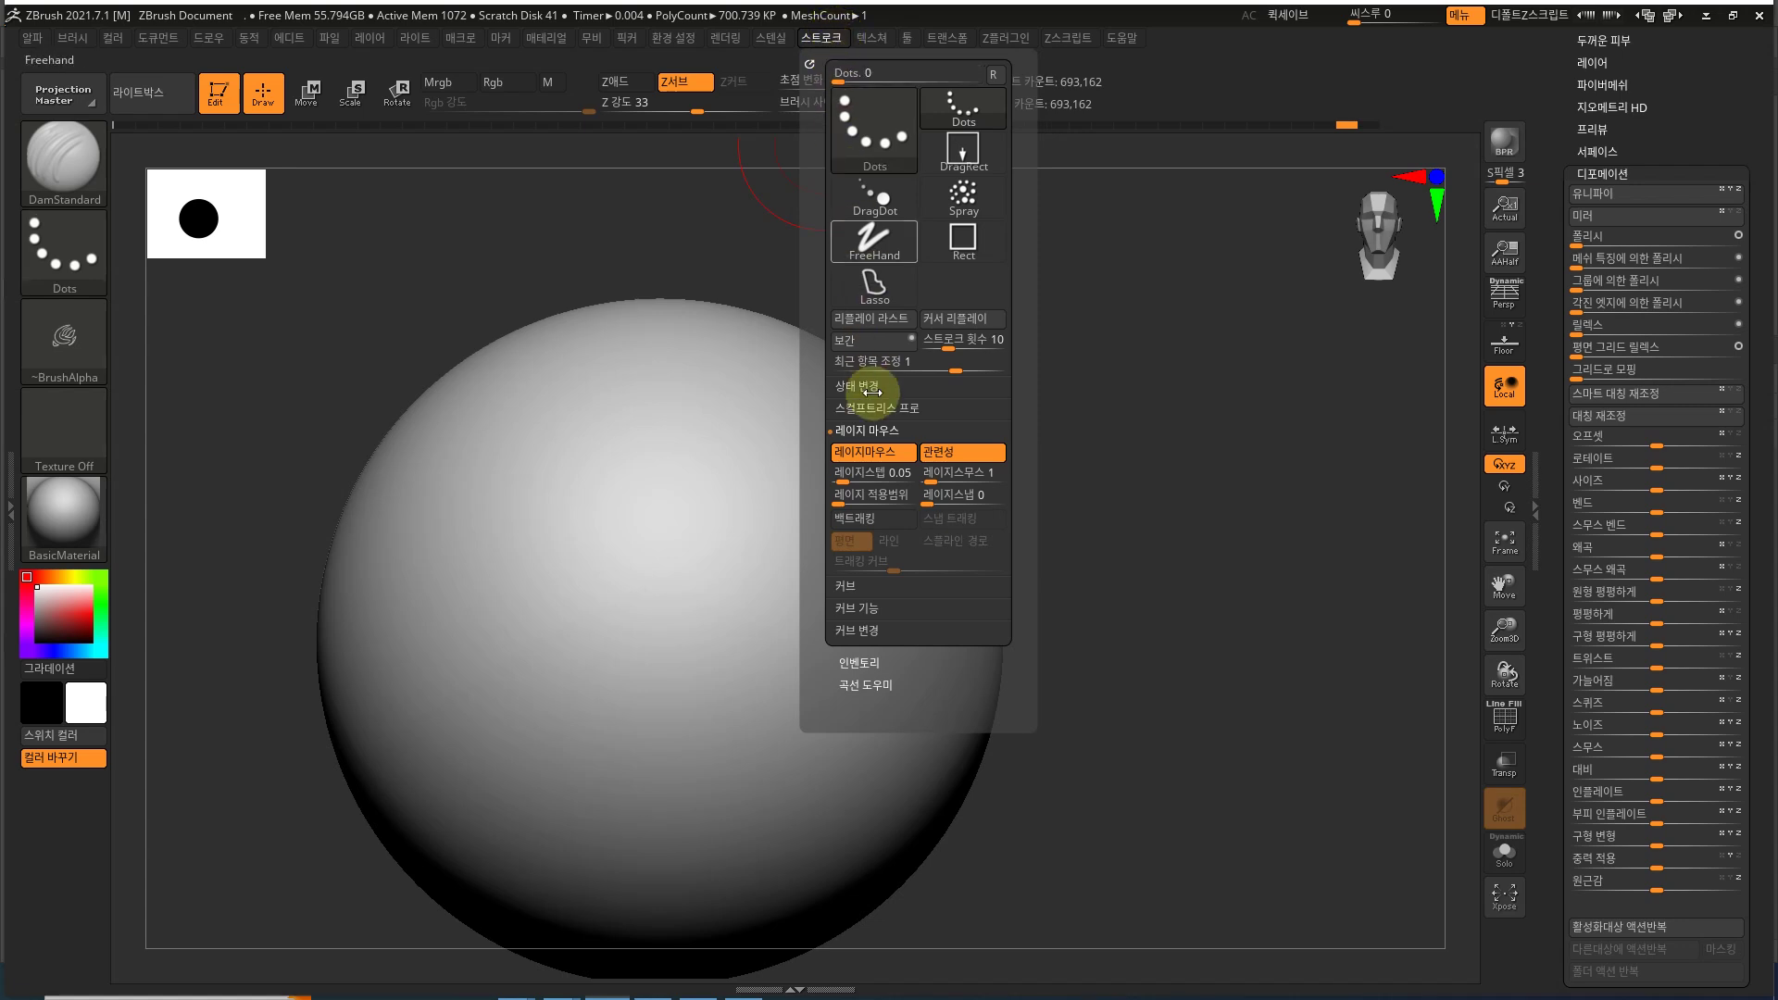
pyautogui.click(865, 454)
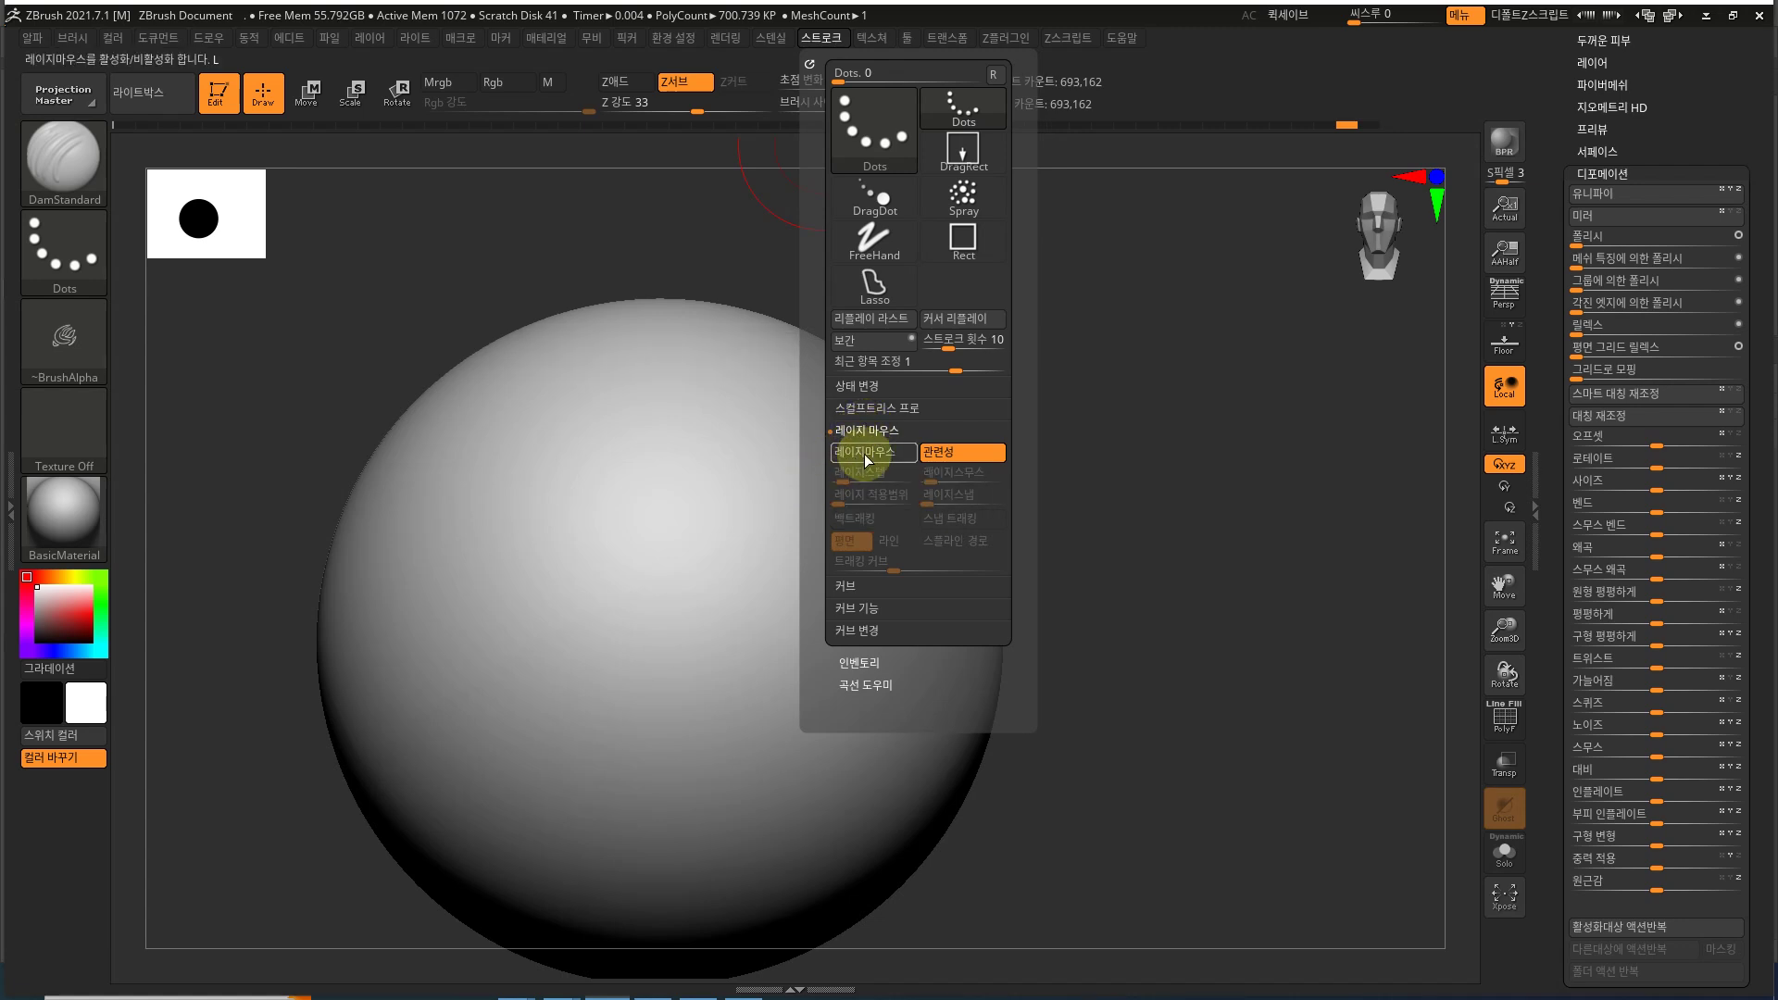
# Step: Turn on LazyMouse for the DamStandard brush, with a LazyStep of about 0.014 and a LazyRadius of 21
pyautogui.click(864, 454)
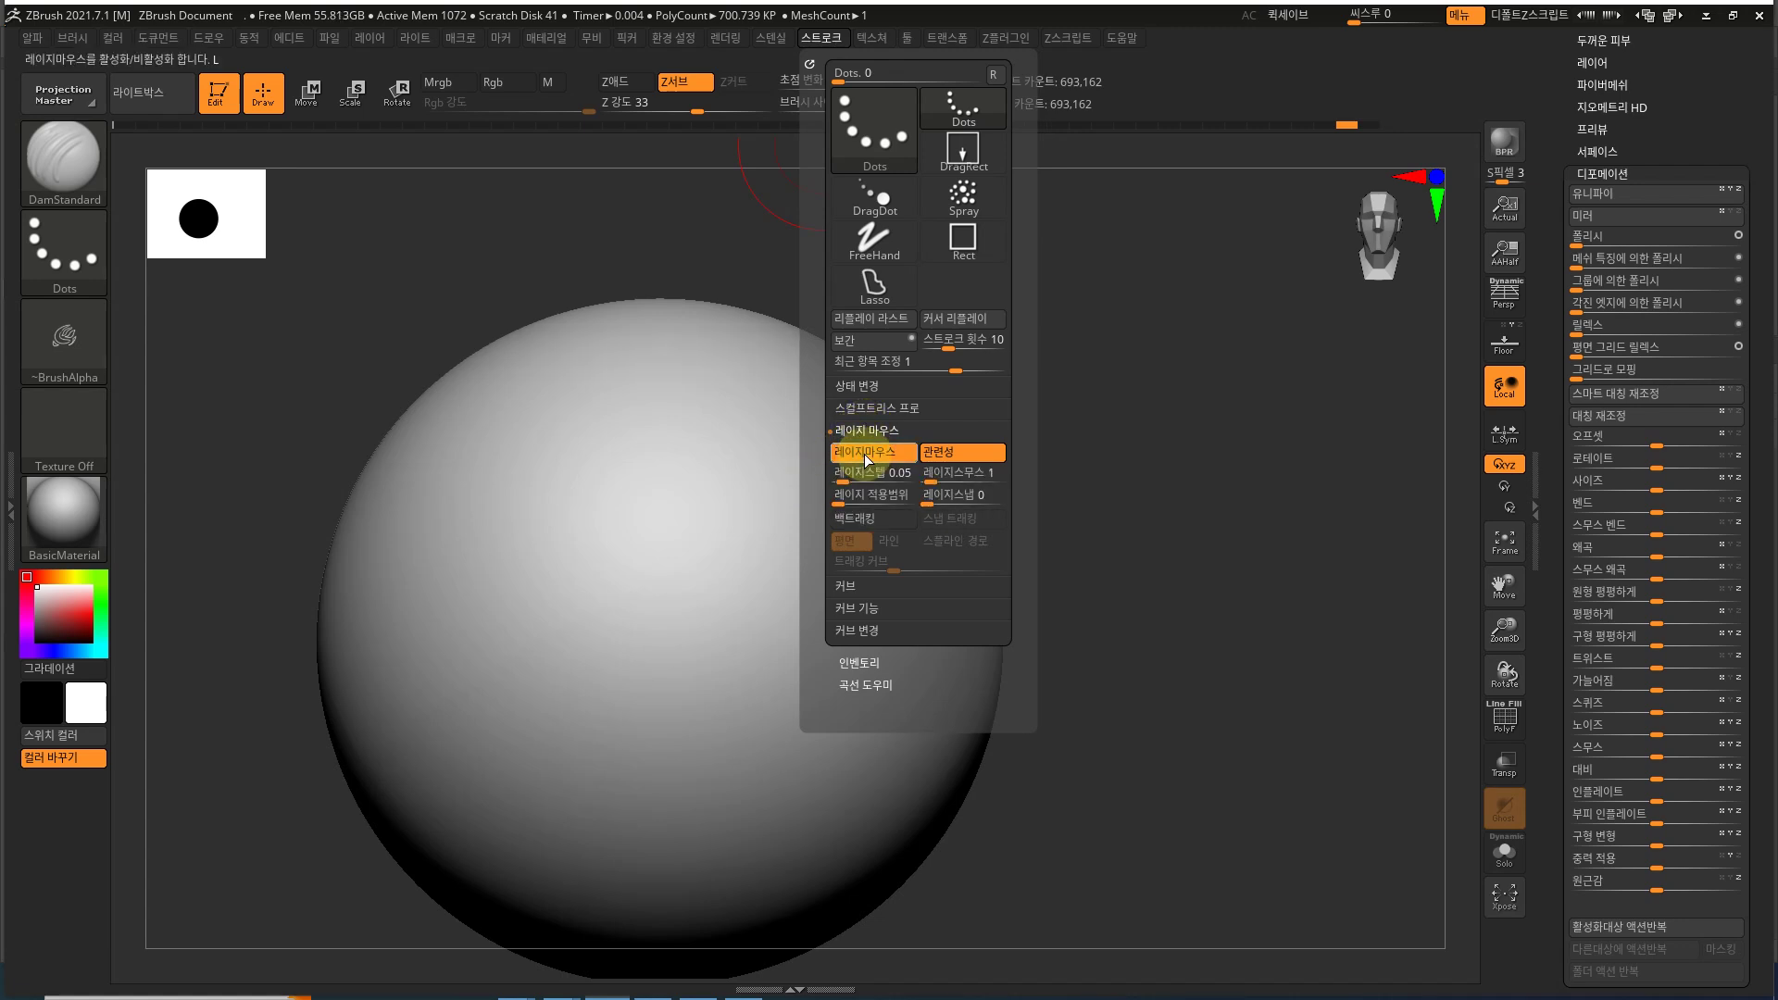
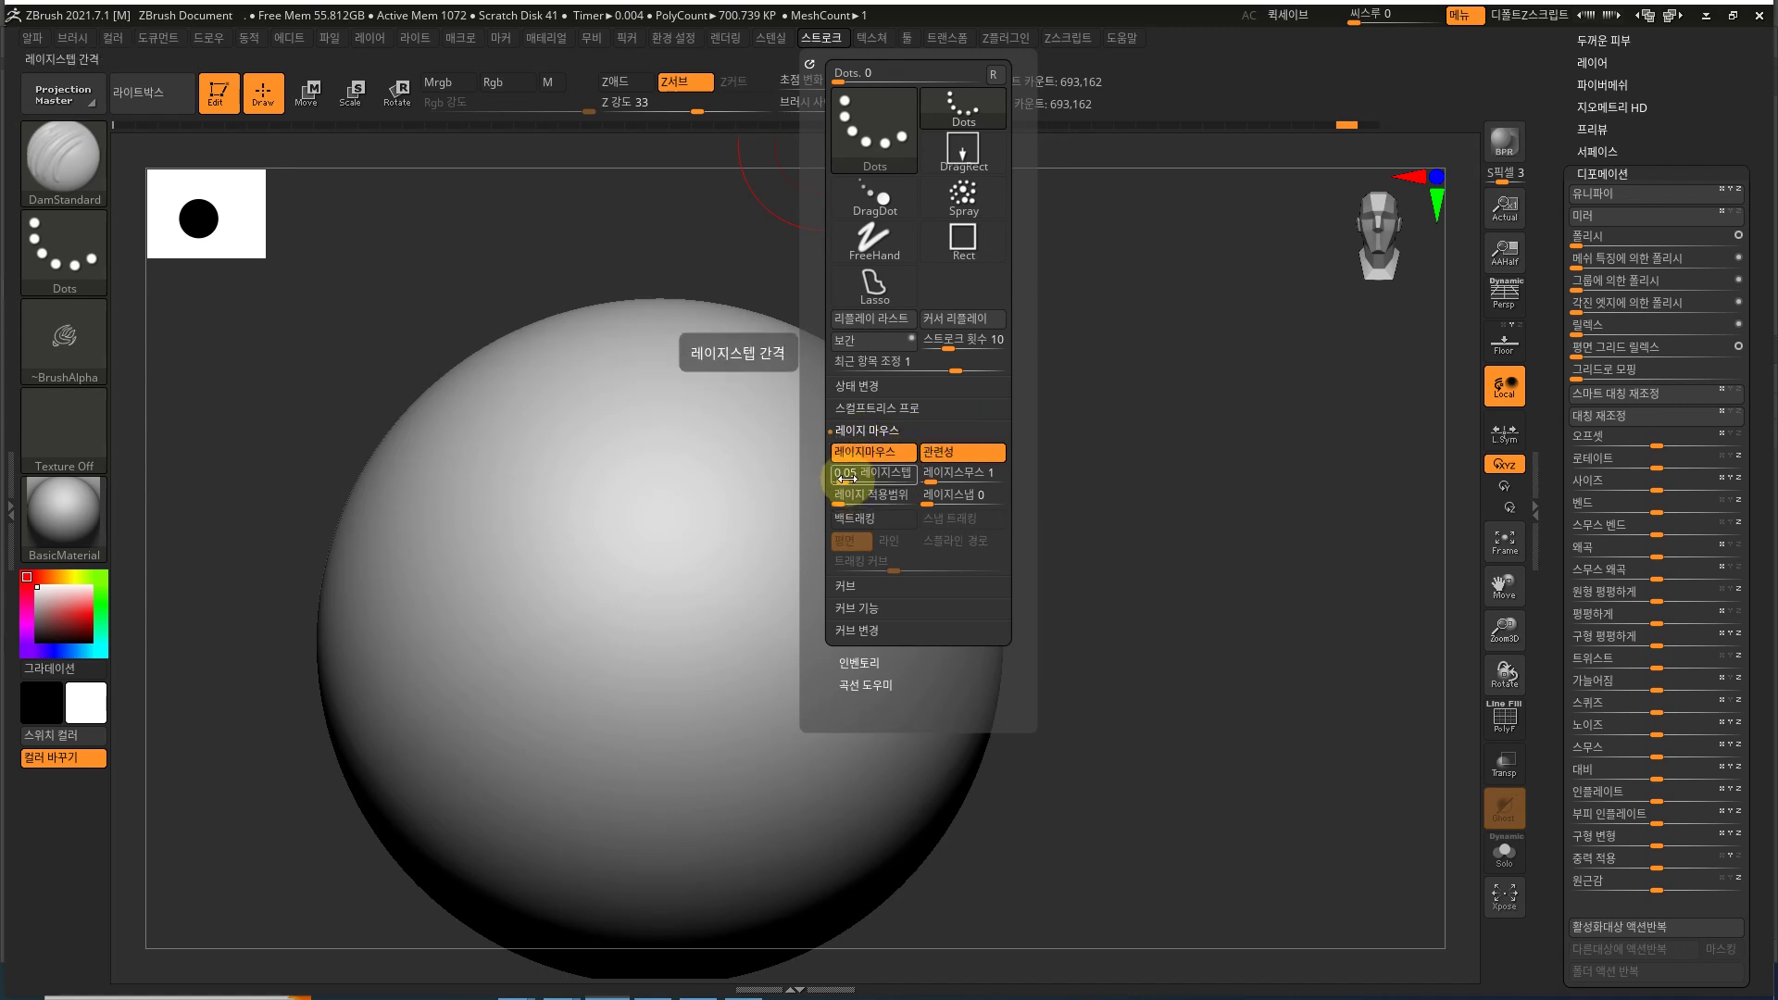
pyautogui.moveTo(846, 481); pyautogui.dragTo(854, 483)
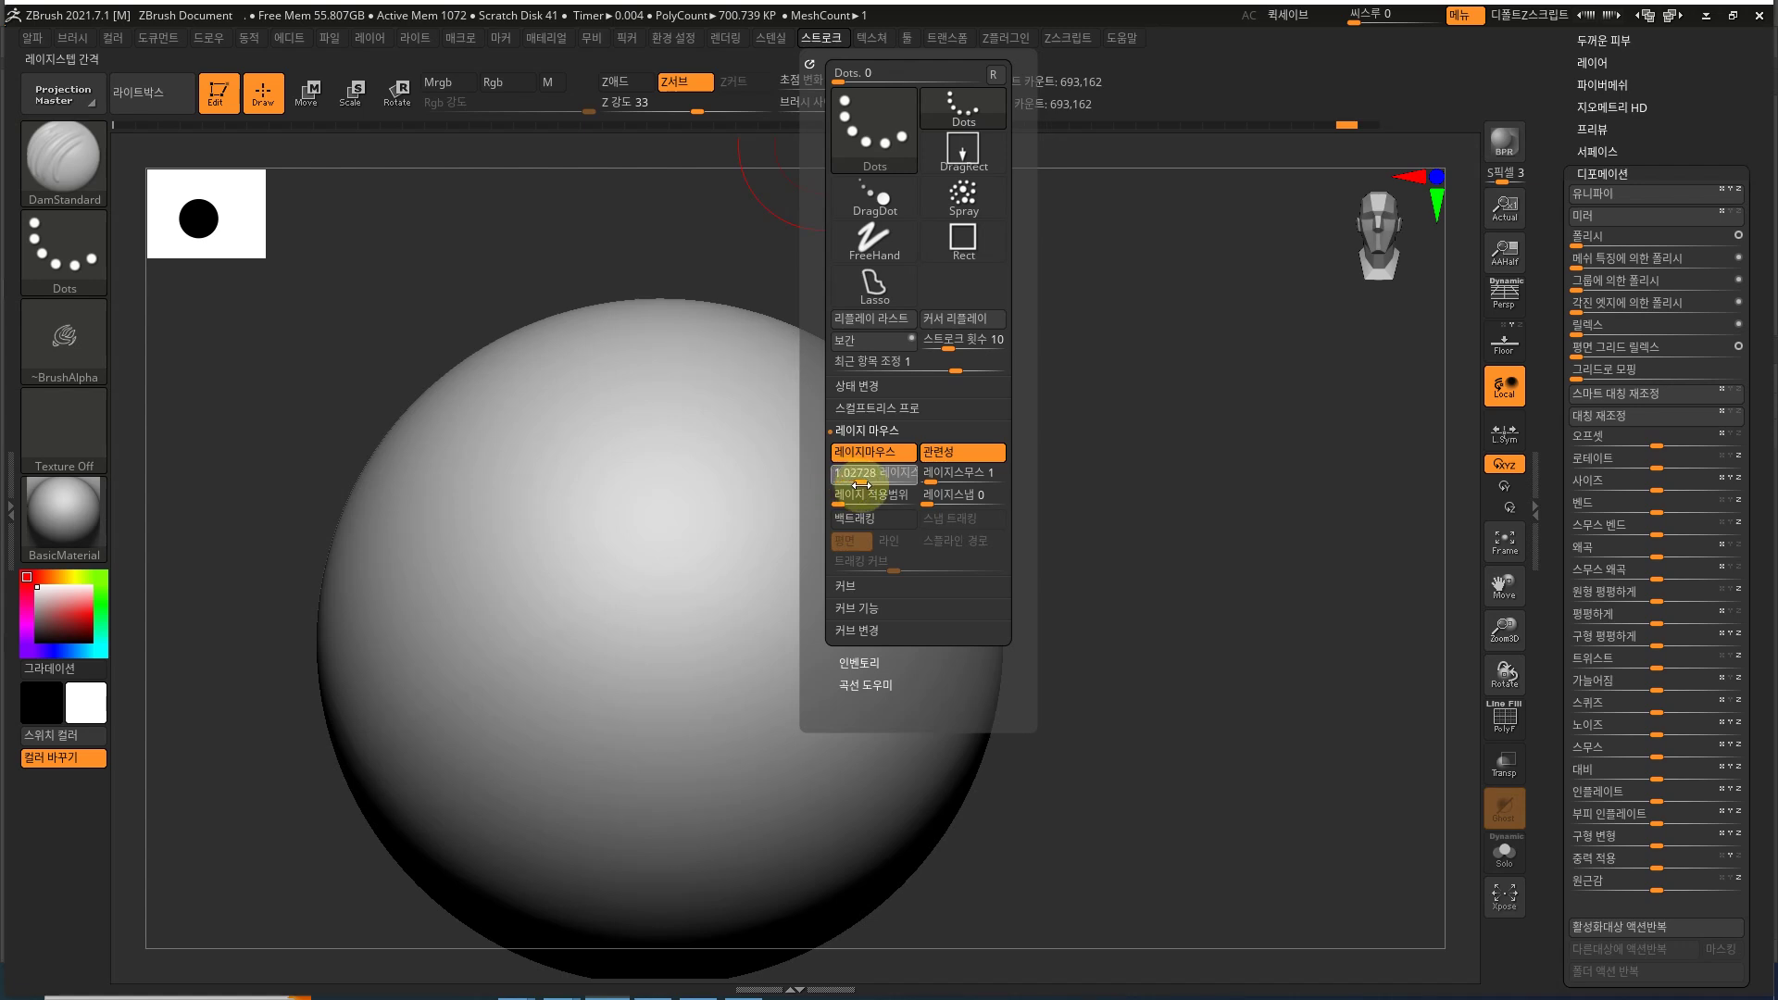
pyautogui.moveTo(861, 484); pyautogui.dragTo(864, 485)
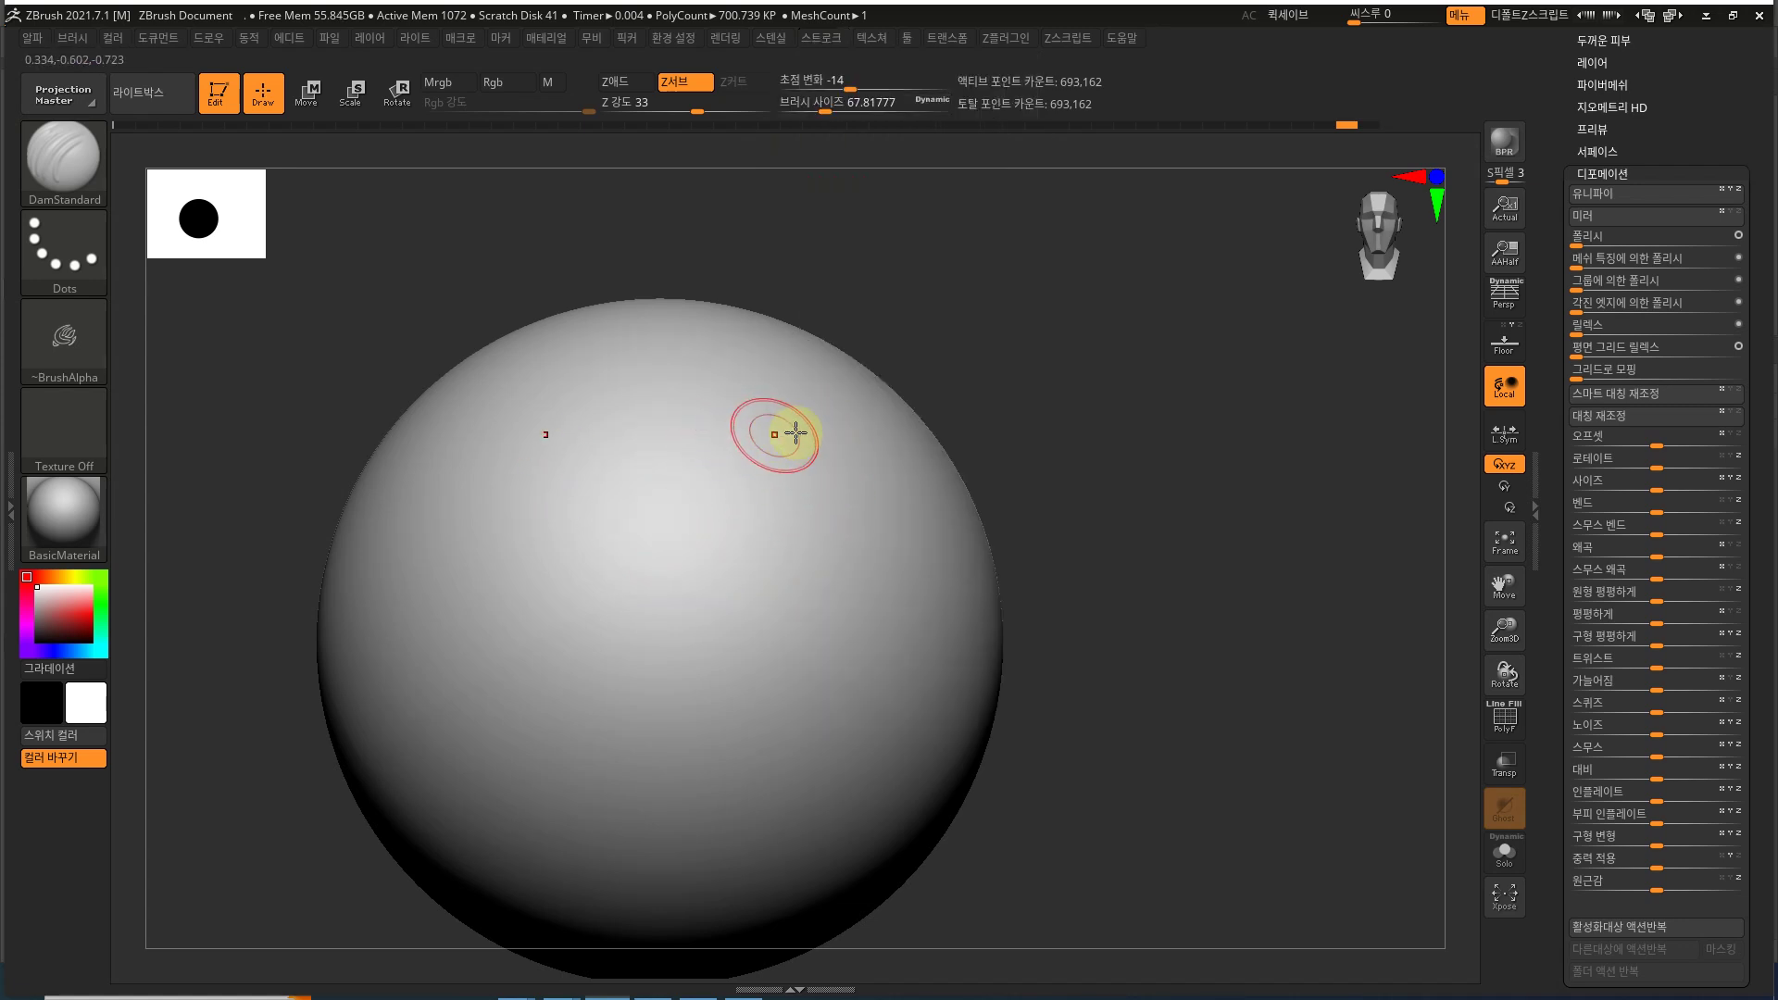
pyautogui.click(825, 37)
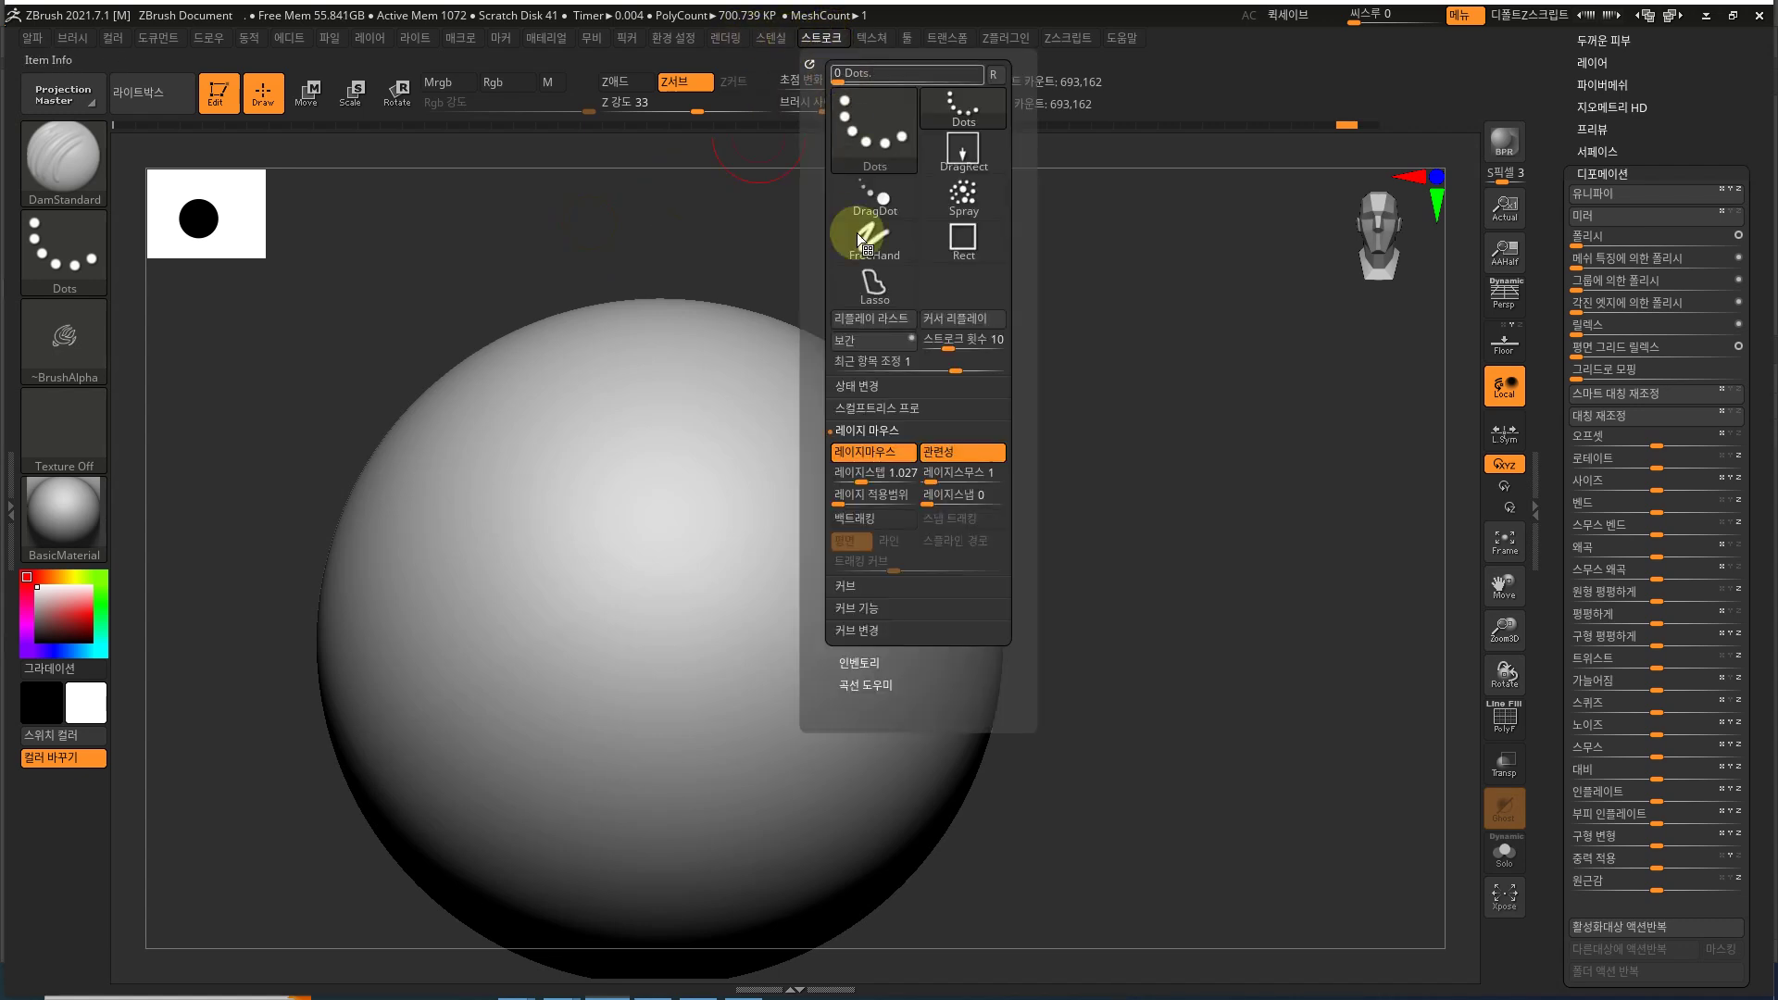
pyautogui.moveTo(861, 484); pyautogui.dragTo(847, 483)
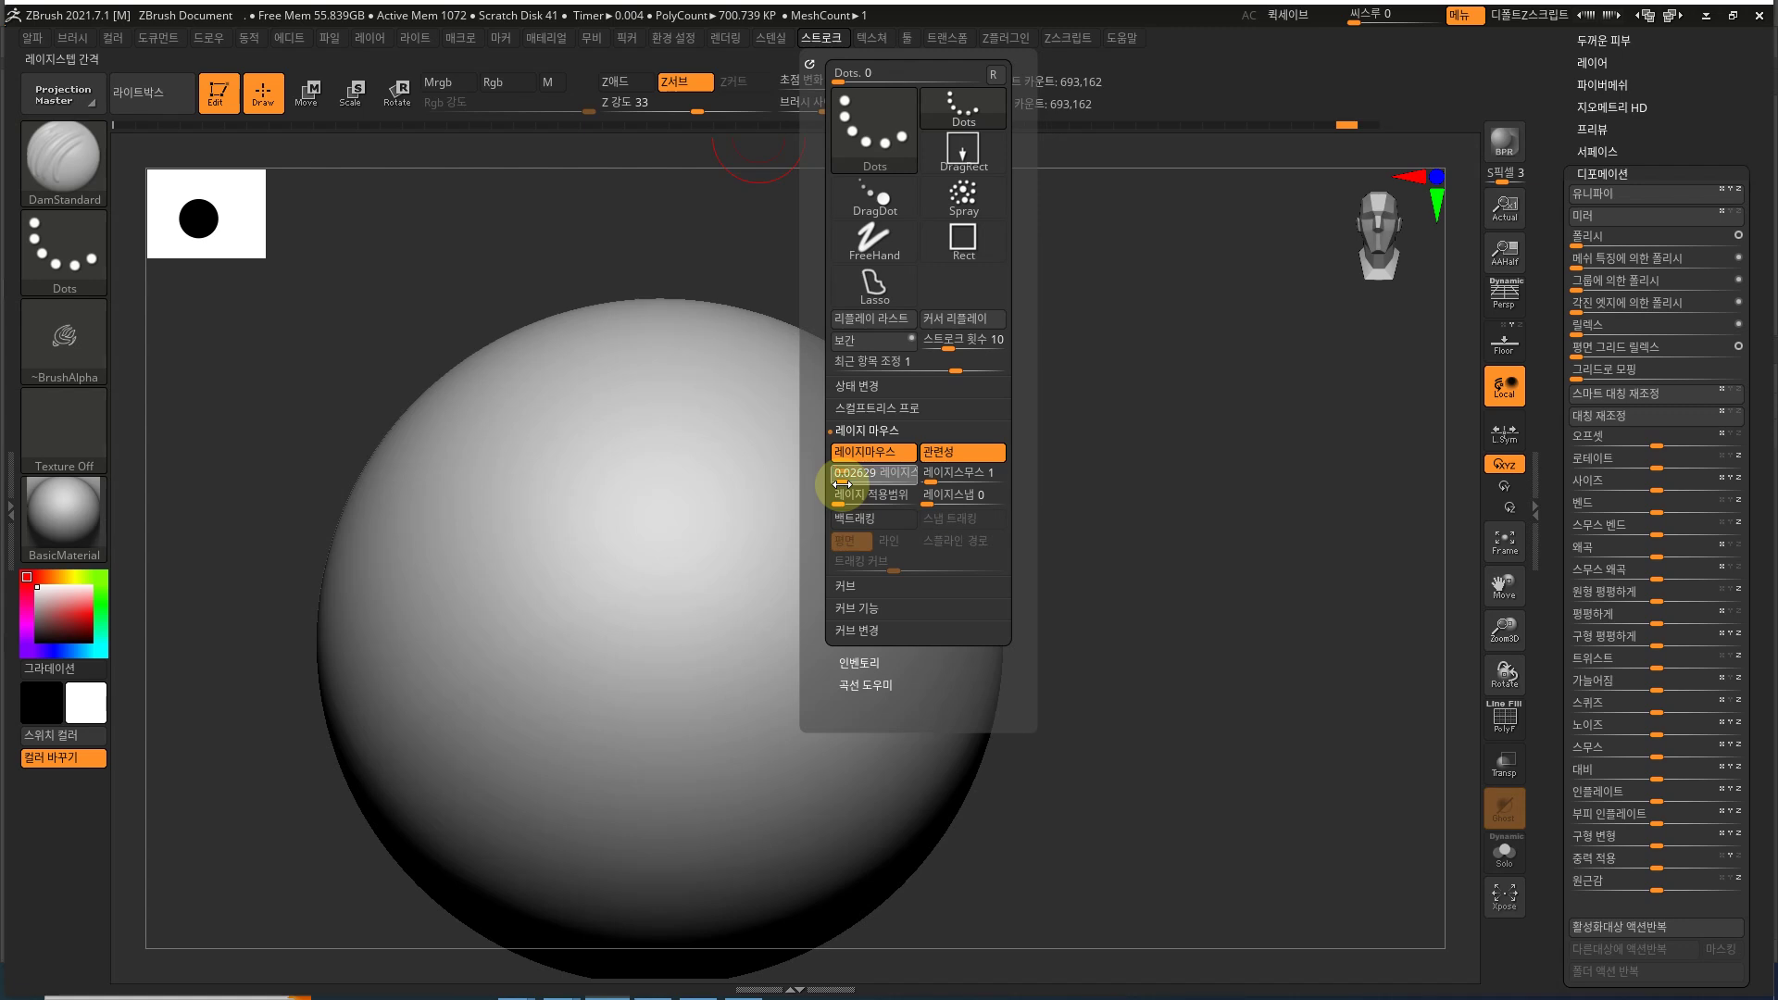
pyautogui.moveTo(853, 505); pyautogui.dragTo(860, 505)
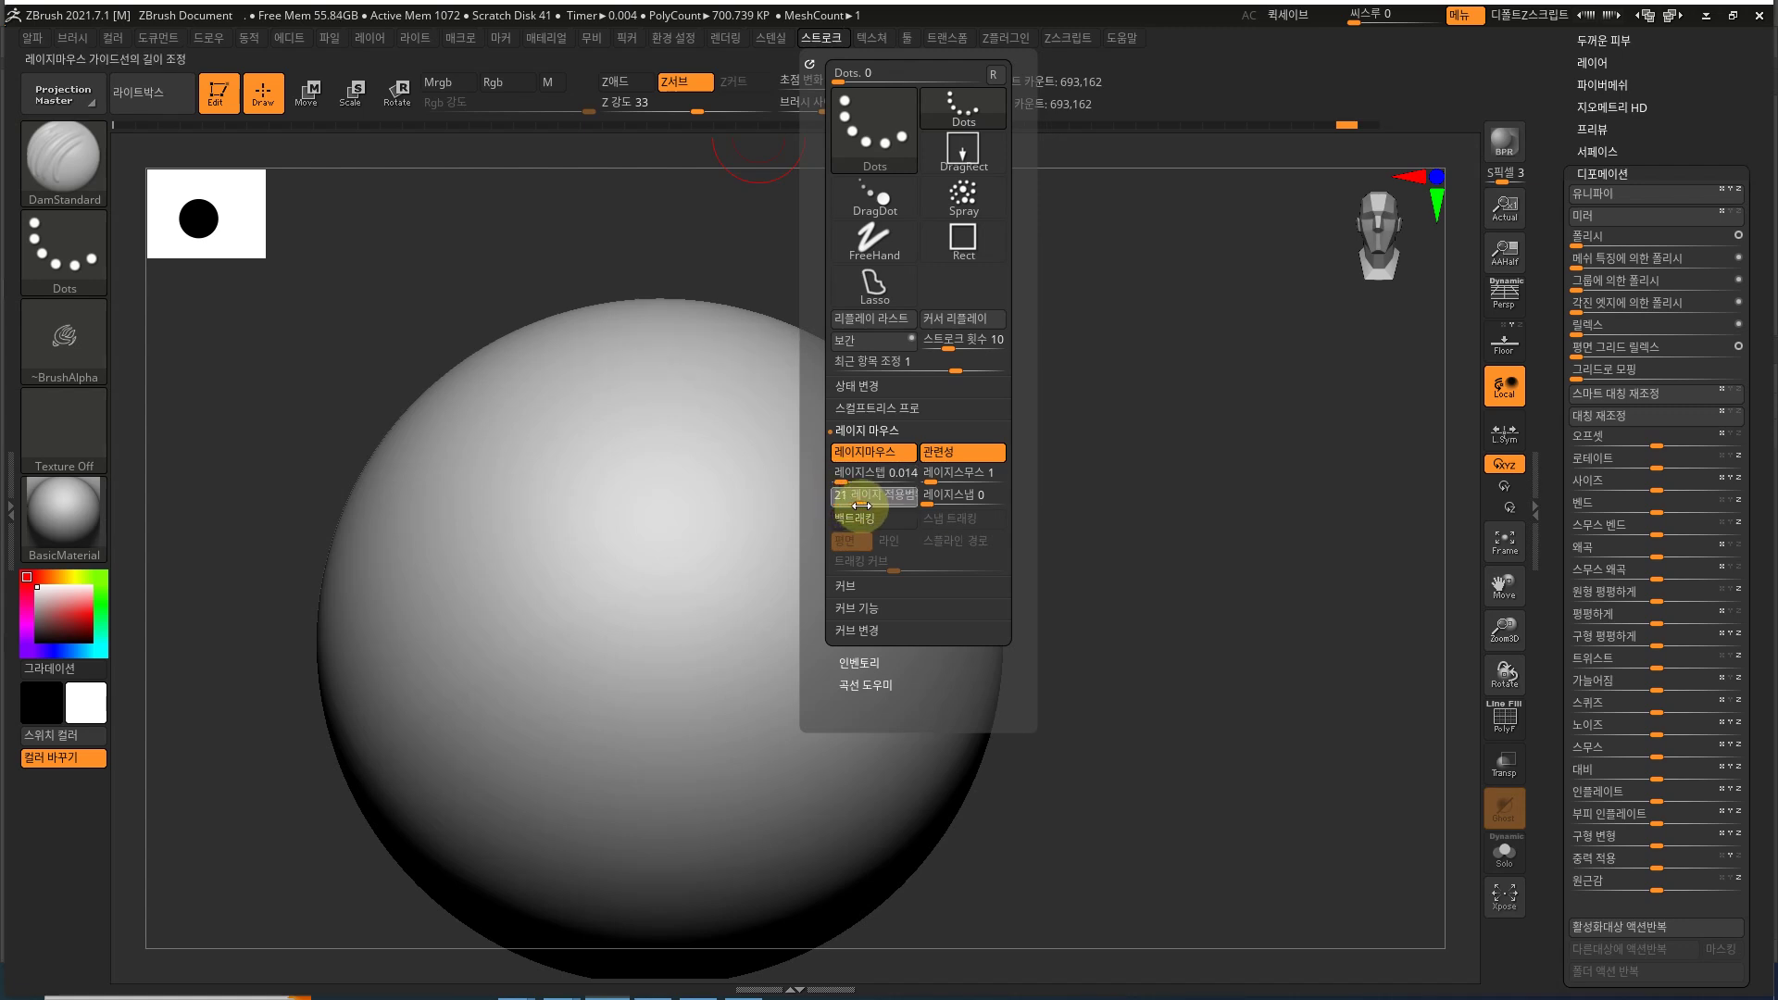
# Step: Change the MaskPen stroke to FreeHand and turn on LazyMouse with a LazyStep of about 1.11 and an adjusted LazyRadius
pyautogui.moveTo(738, 408); pyautogui.dragTo(845, 684)
pyautogui.hotkey('ctrl', 'z')
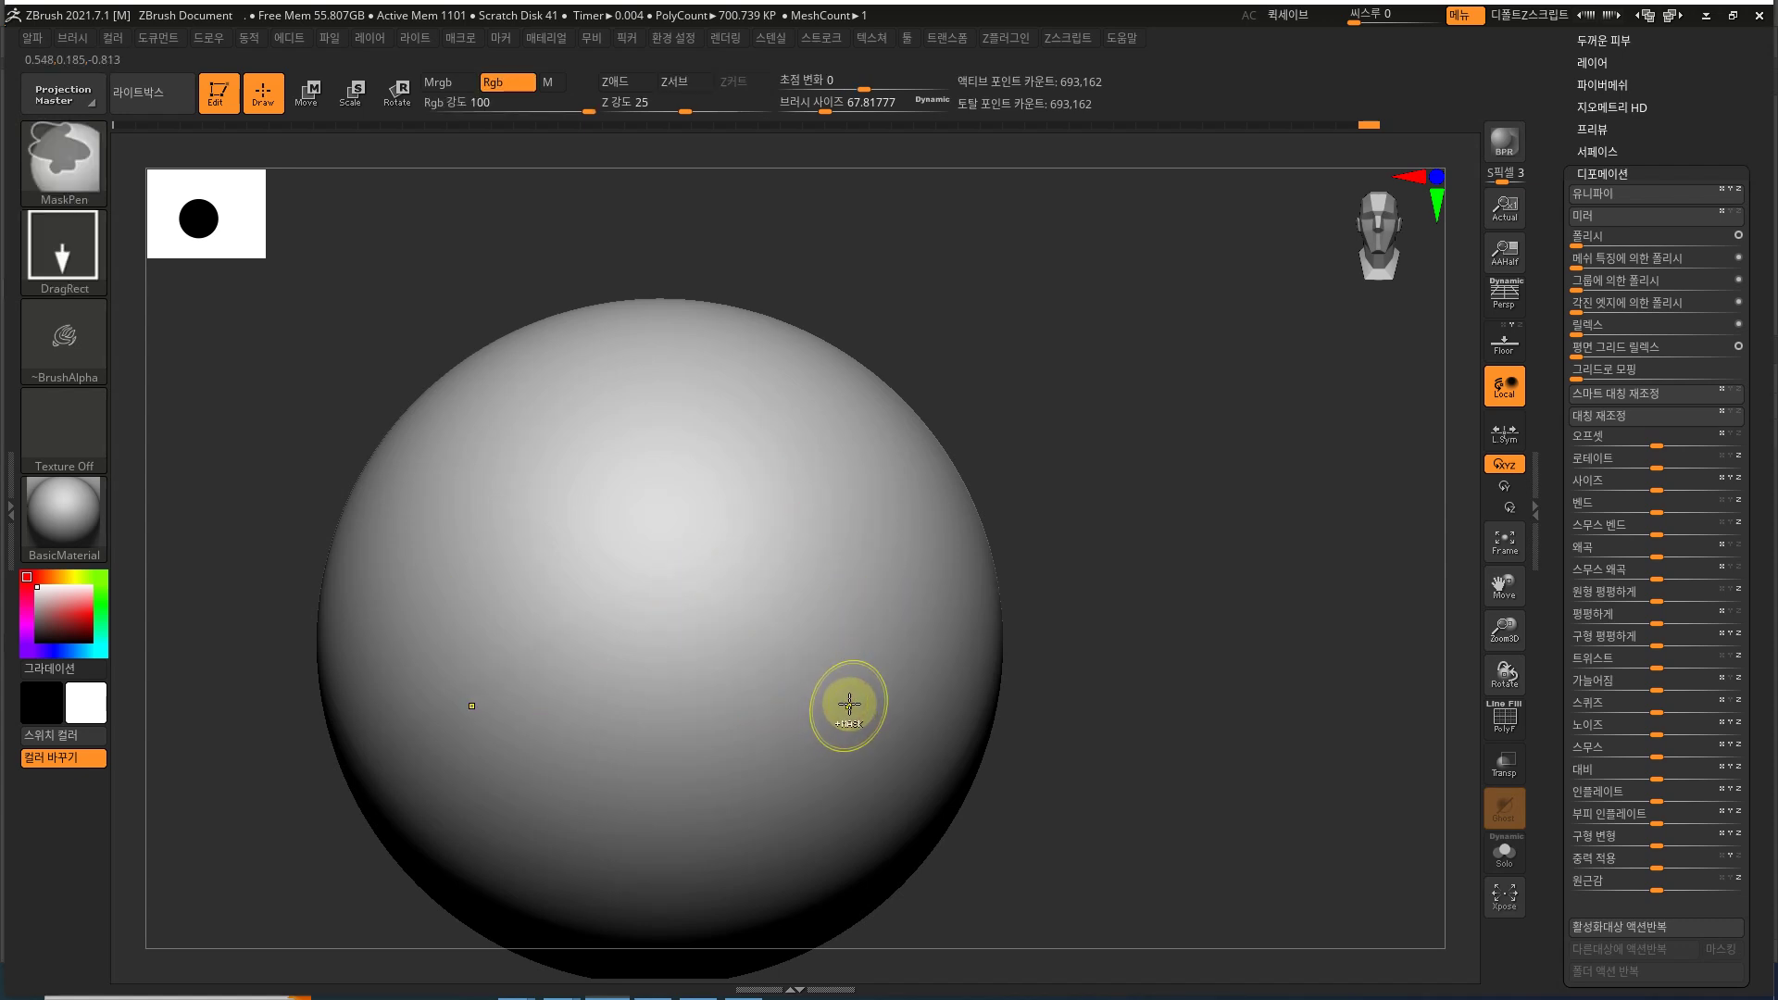
pyautogui.click(81, 268)
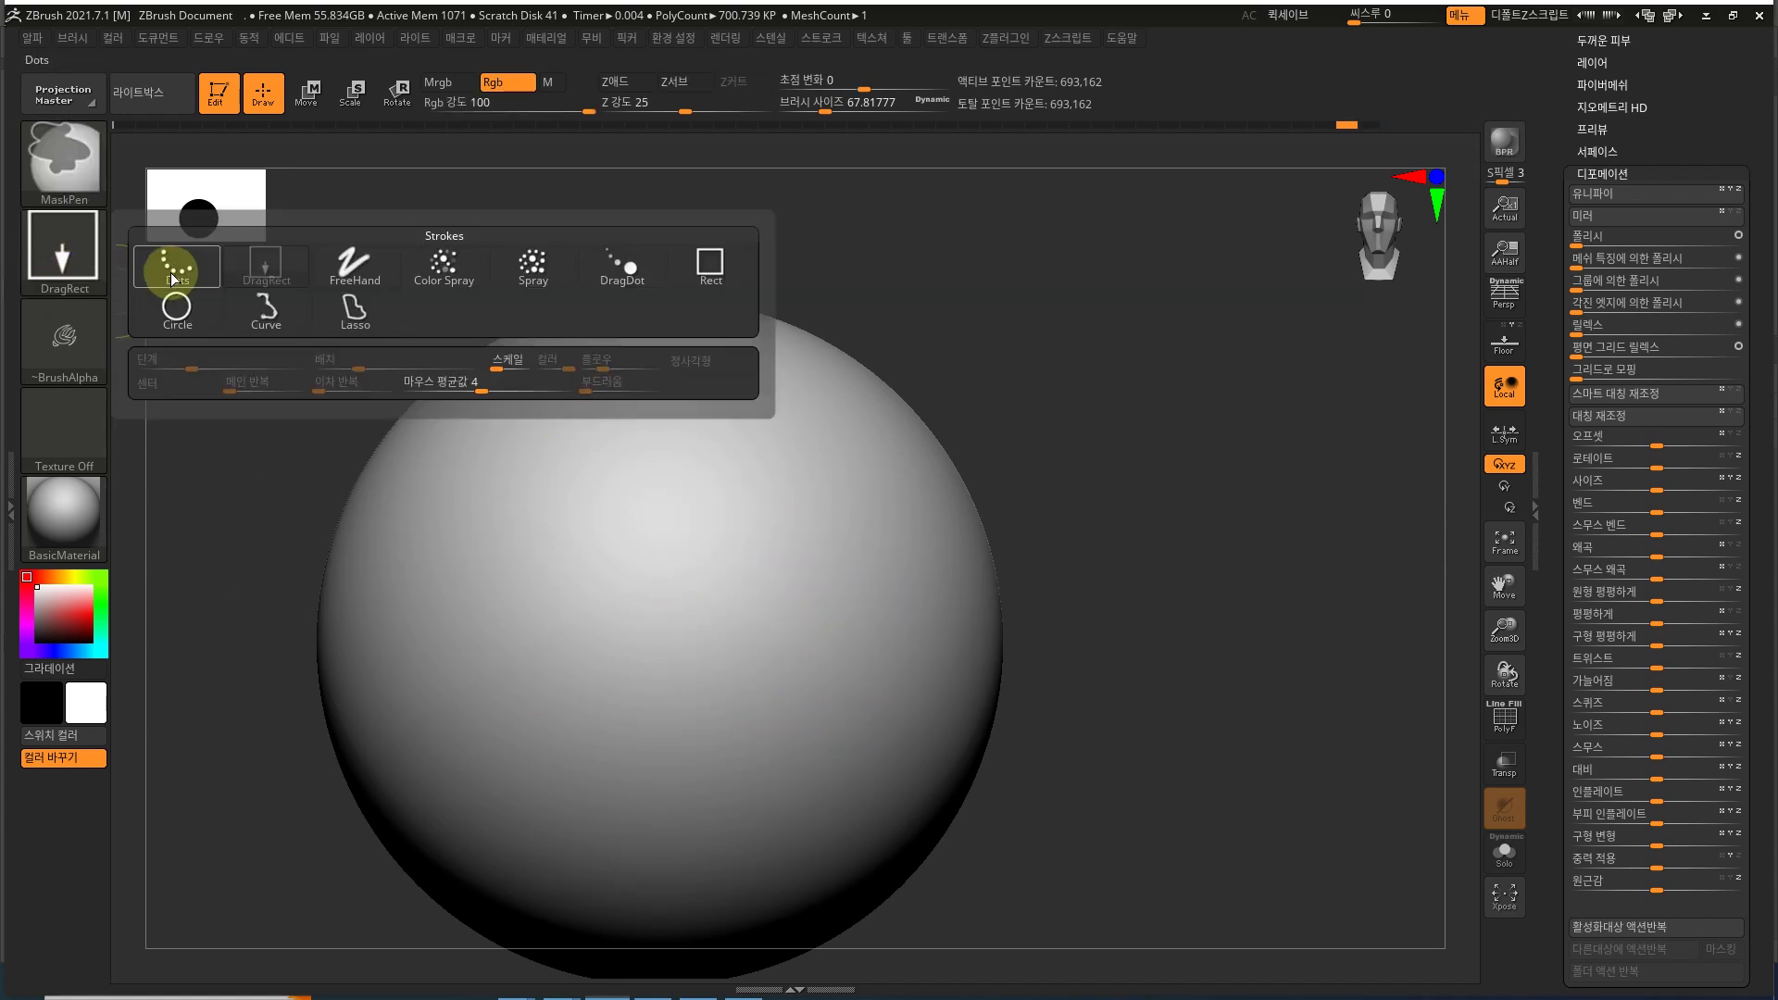
pyautogui.click(357, 260)
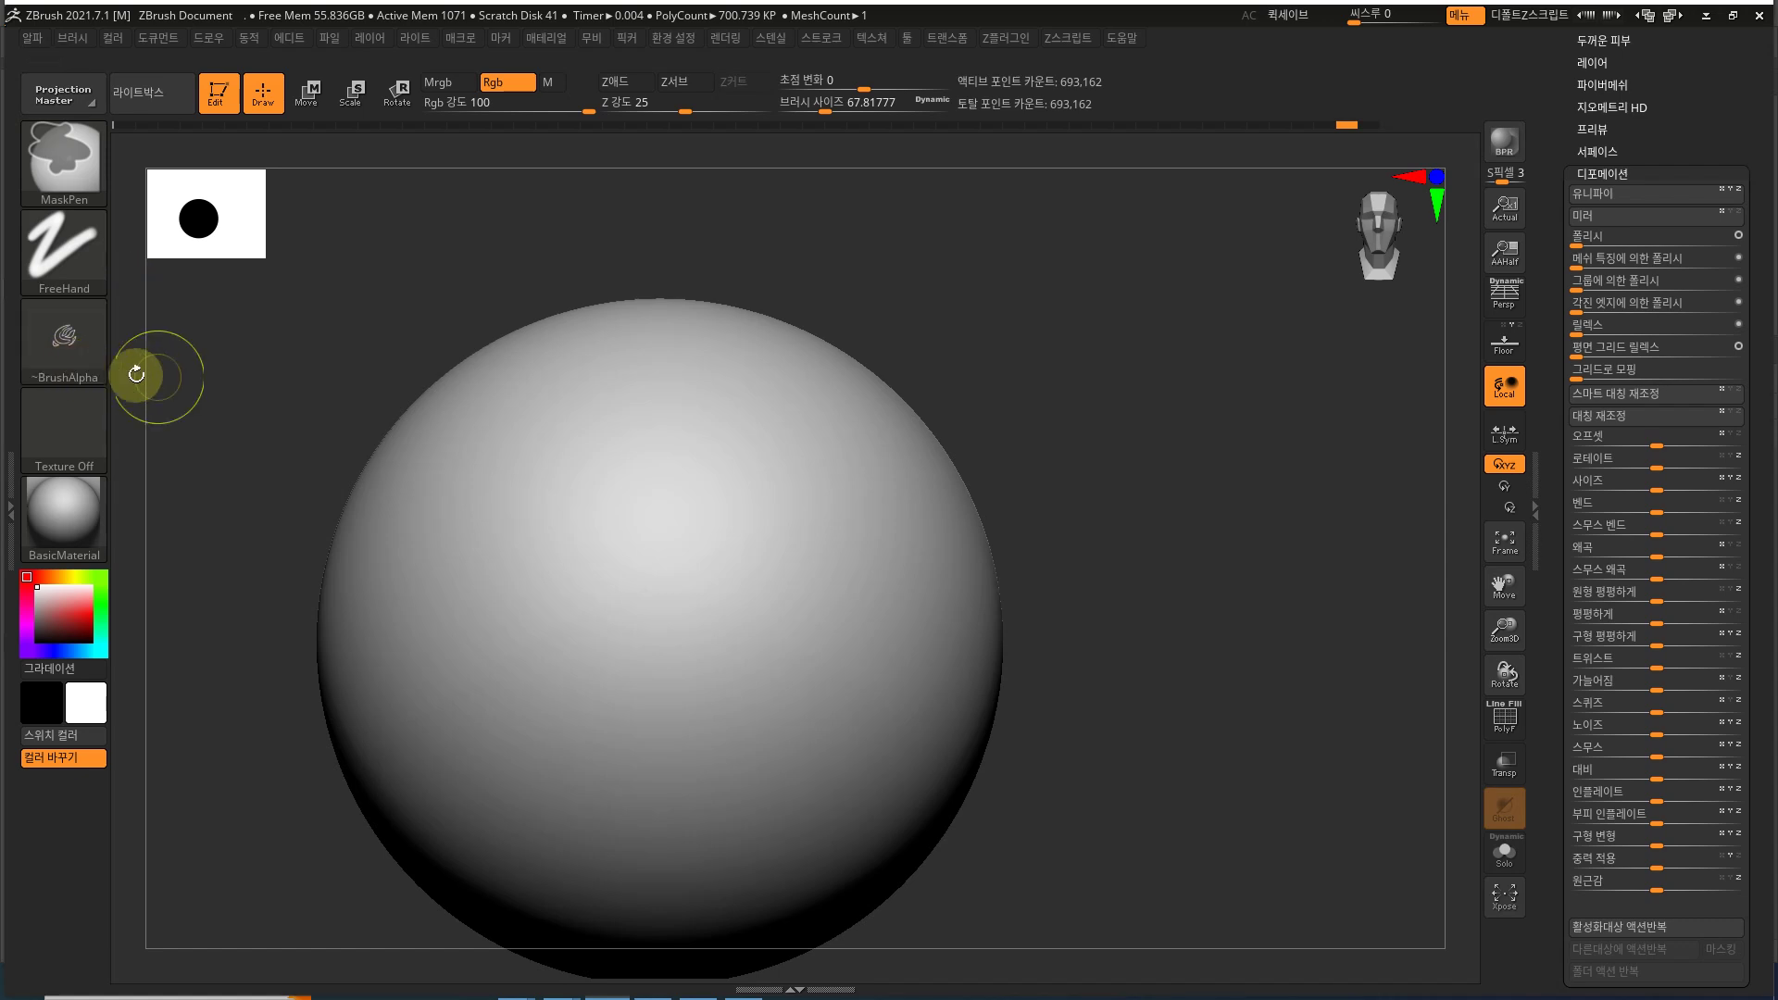
pyautogui.click(824, 43)
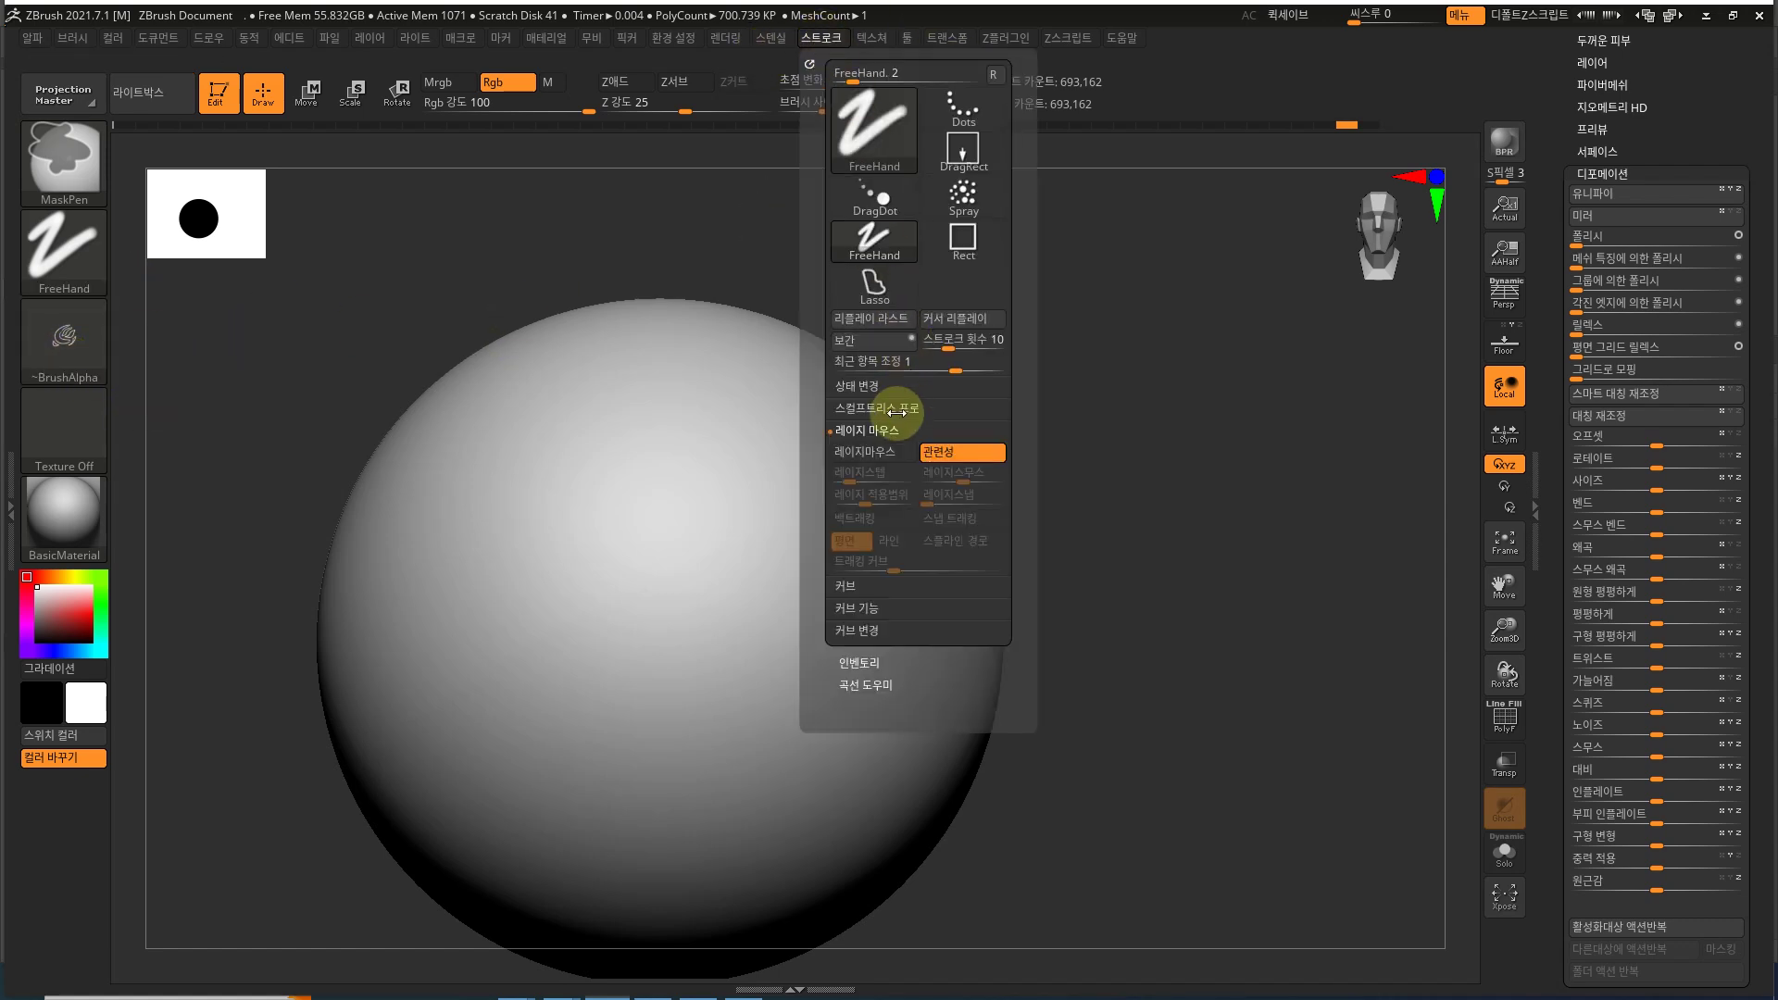
pyautogui.click(875, 454)
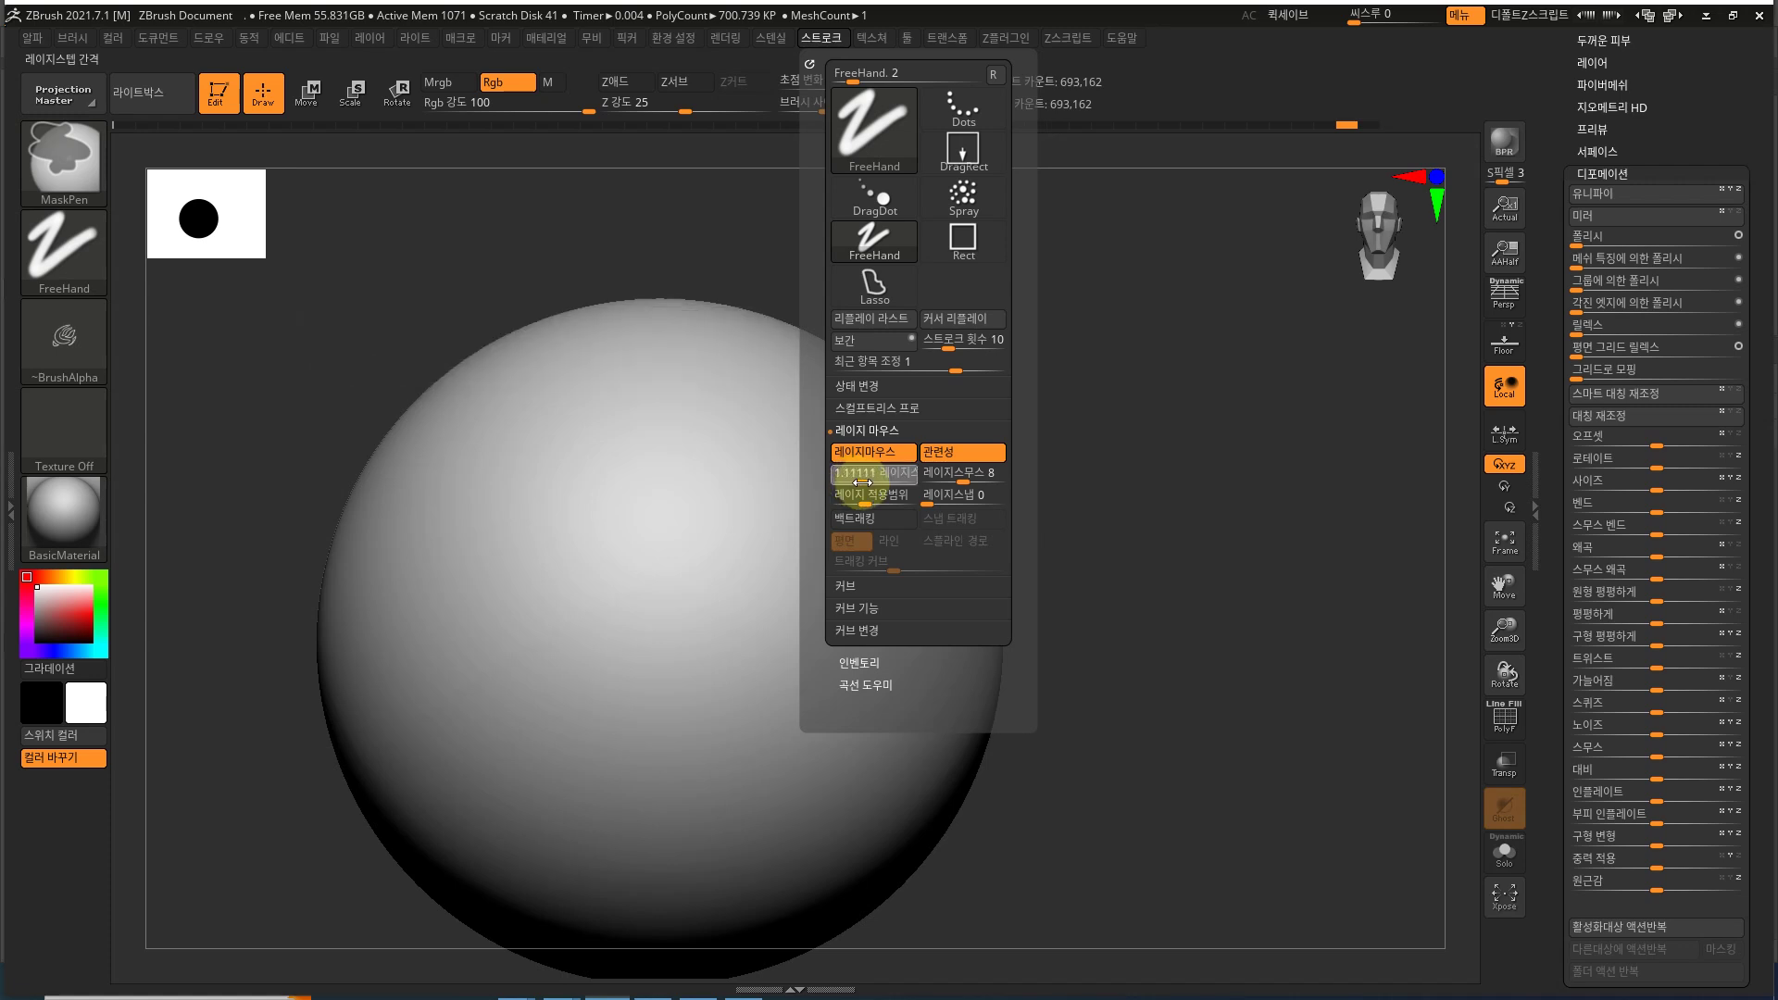
pyautogui.moveTo(863, 506); pyautogui.dragTo(853, 506)
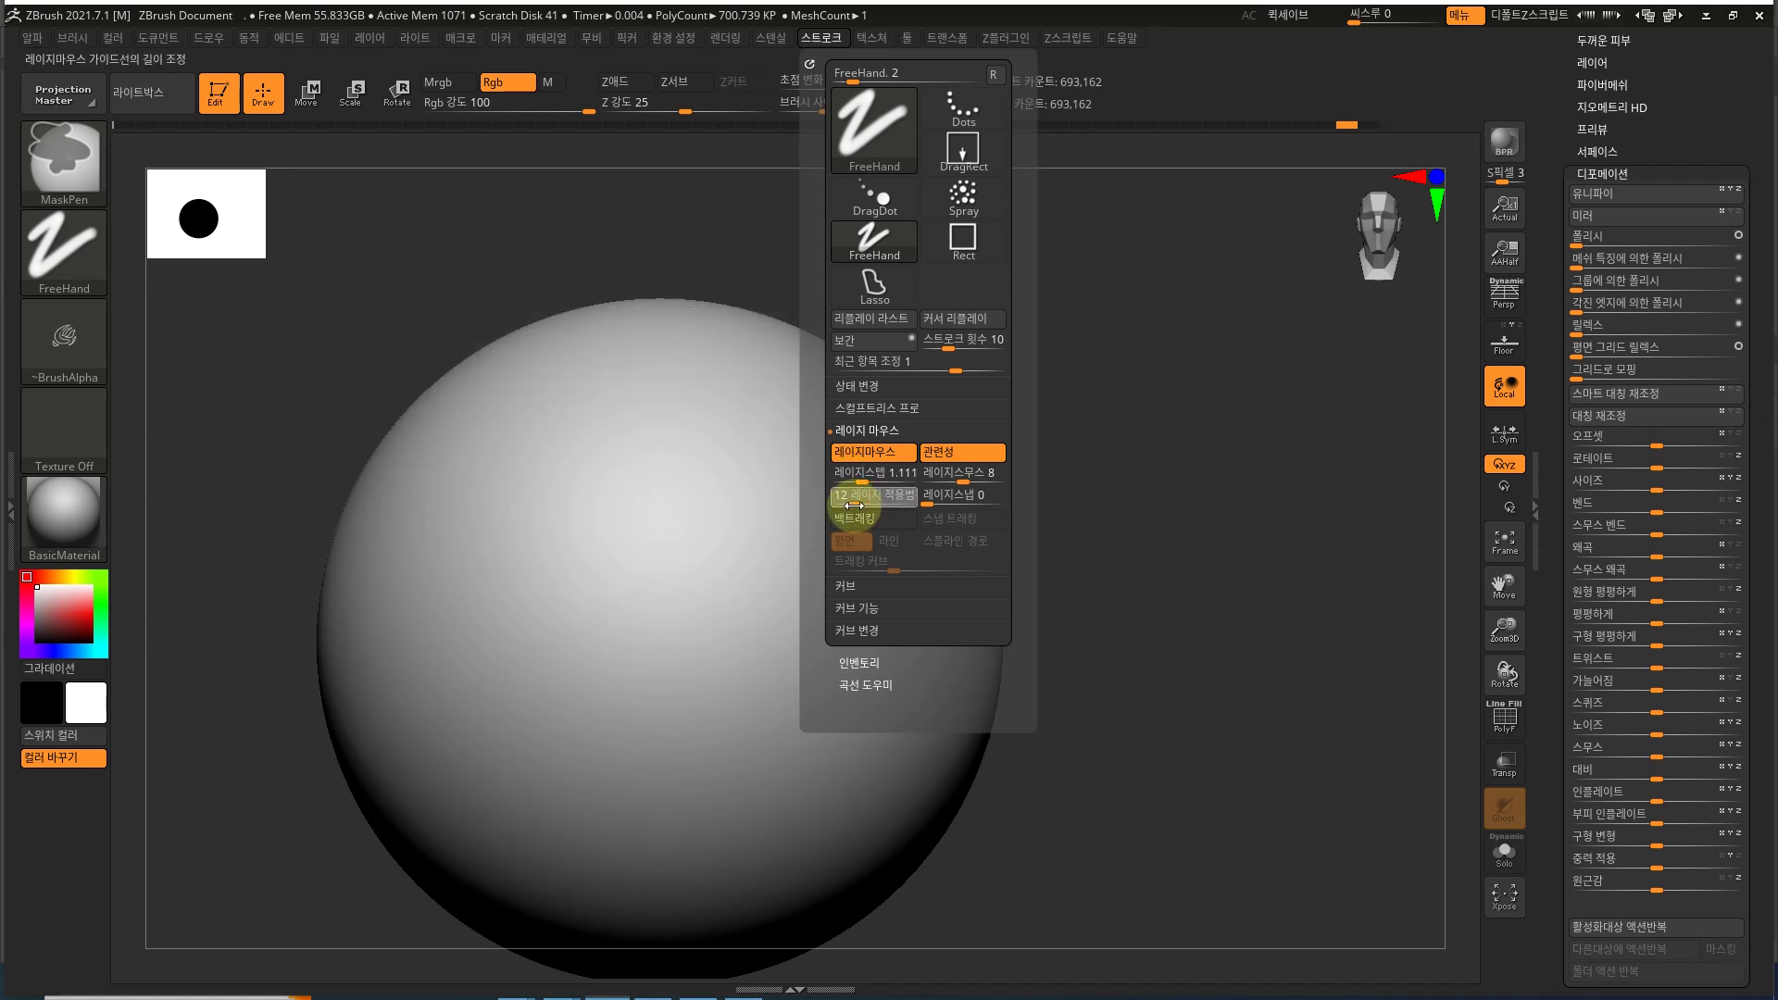
pyautogui.moveTo(847, 505); pyautogui.dragTo(856, 505)
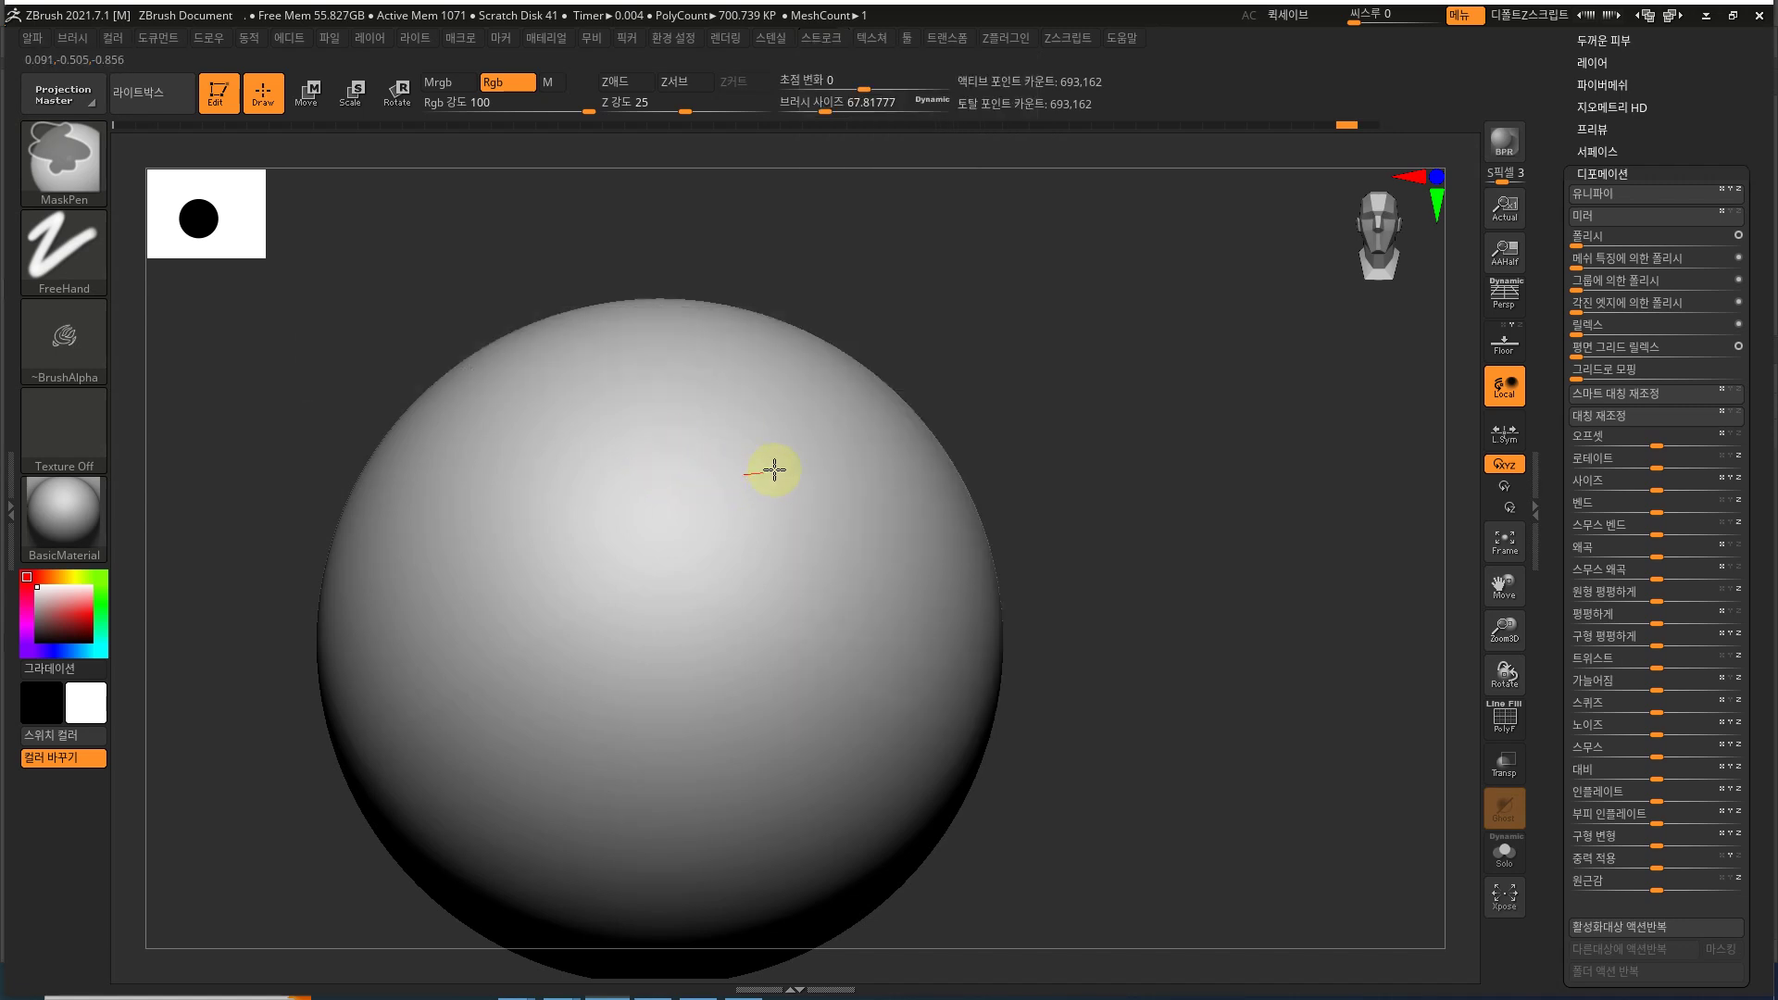
# Step: Undo a trial trail of masked designs on the sphere and set the brush size to about 149
pyautogui.moveTo(870, 469)
pyautogui.mouseDown()
pyautogui.moveTo(916, 453)
pyautogui.moveTo(936, 527)
pyautogui.moveTo(707, 616)
pyautogui.mouseUp()
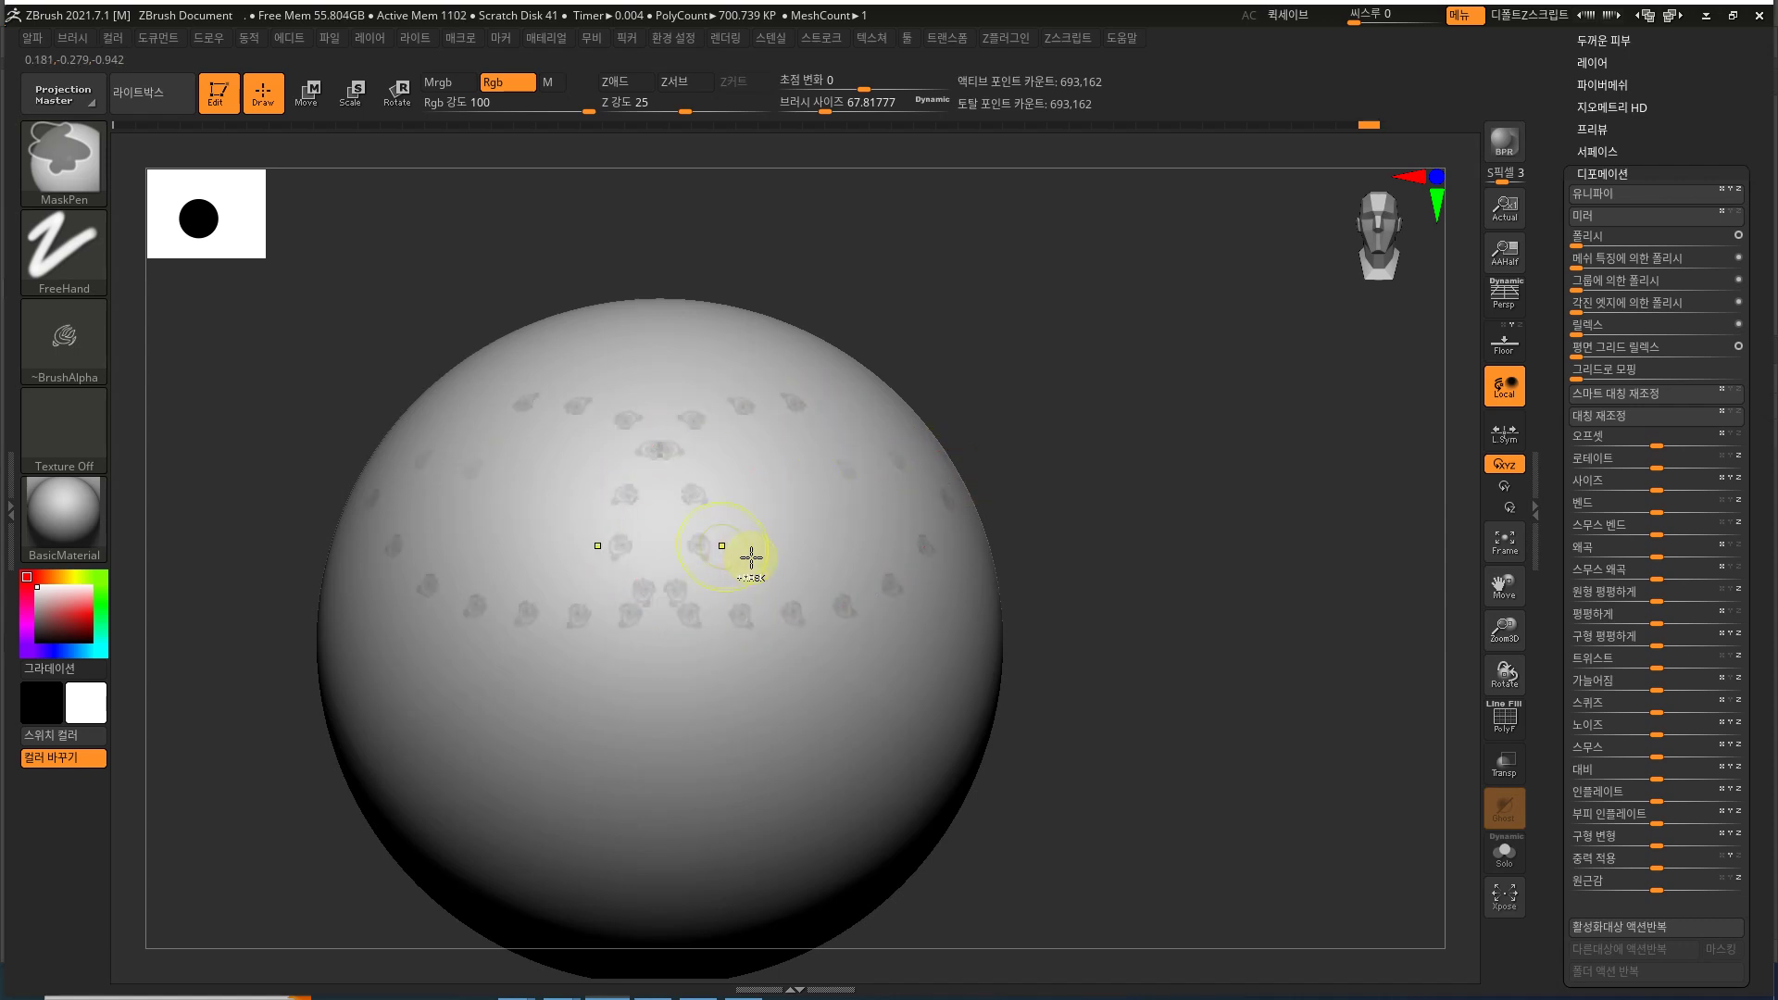
pyautogui.hotkey('ctrl', 'z')
pyautogui.press('b')
pyautogui.press('d')
pyautogui.press('s')
pyautogui.press('s')
pyautogui.moveTo(729, 506); pyautogui.dragTo(739, 507)
pyautogui.moveTo(998, 460)
pyautogui.keyDown('alt'); pyautogui.mouseDown()
pyautogui.moveTo(1000, 408)
pyautogui.moveTo(963, 399)
pyautogui.mouseUp(); pyautogui.keyUp('alt')
pyautogui.press('ctrl')
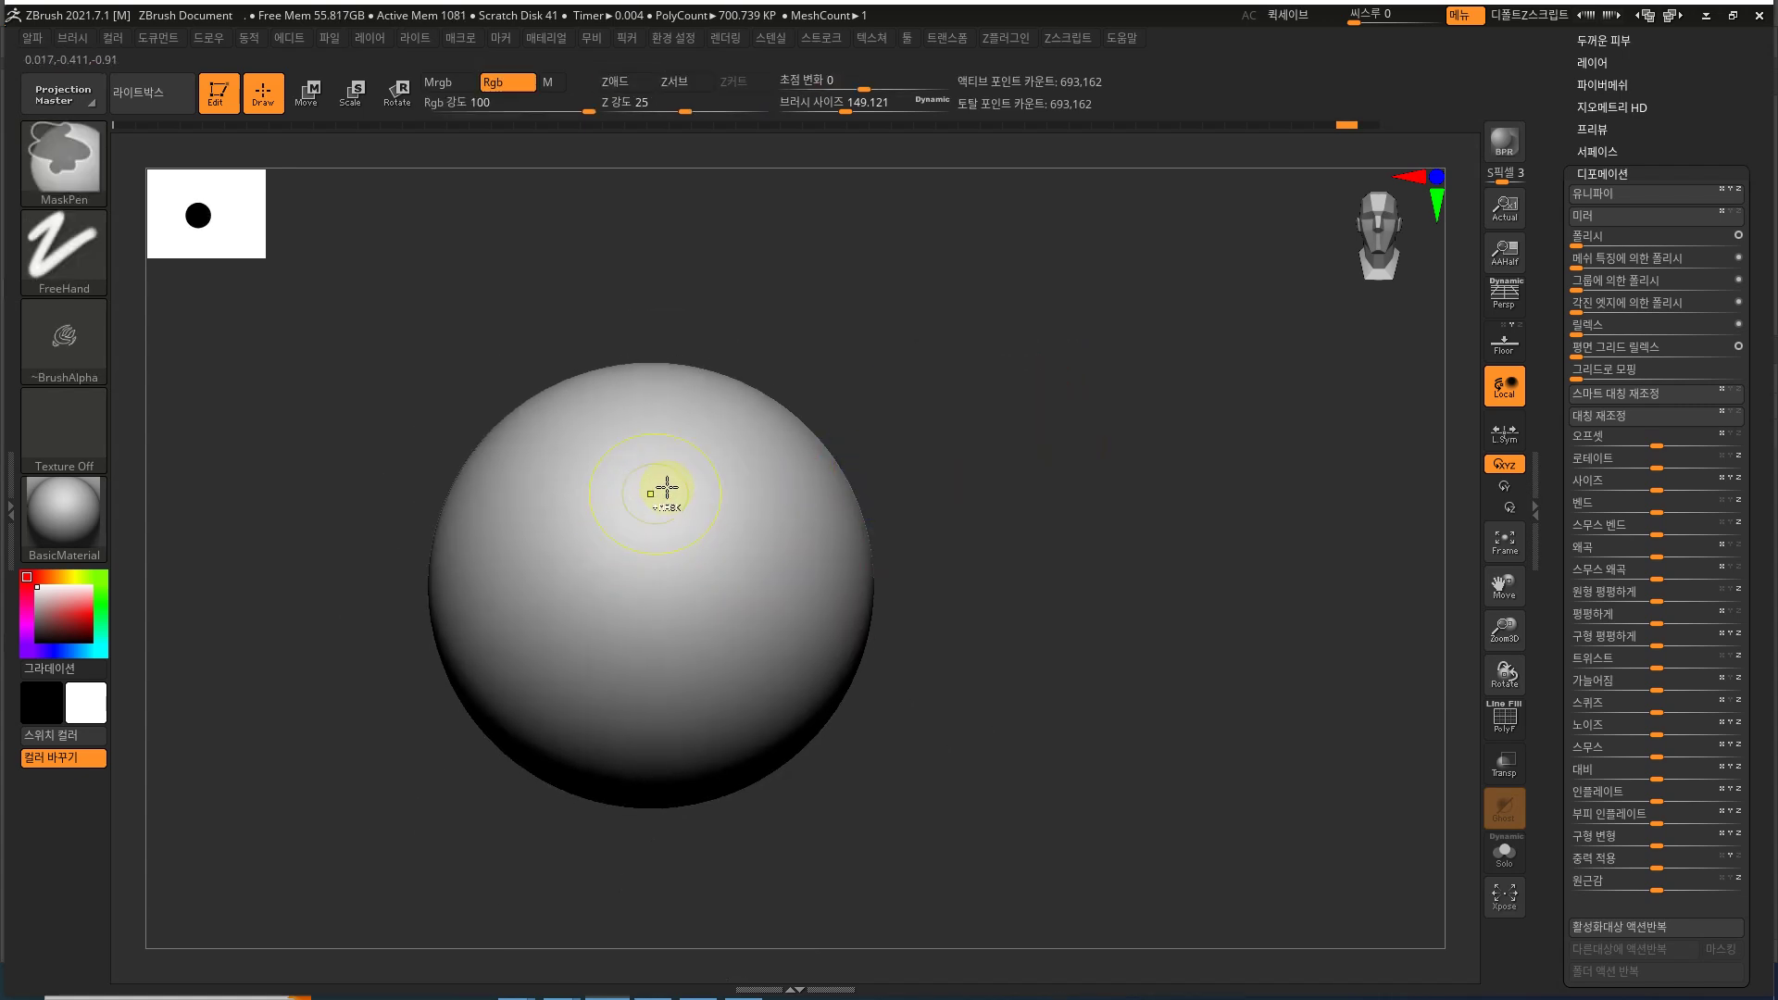
# Step: Try painting widely spaced masked designs across the upper part of the sphere and undo the strokes
pyautogui.moveTo(803, 484)
pyautogui.keyDown('ctrl'); pyautogui.mouseDown()
pyautogui.moveTo(846, 481)
pyautogui.moveTo(802, 539)
pyautogui.moveTo(676, 529)
pyautogui.mouseUp(); pyautogui.keyUp('ctrl')
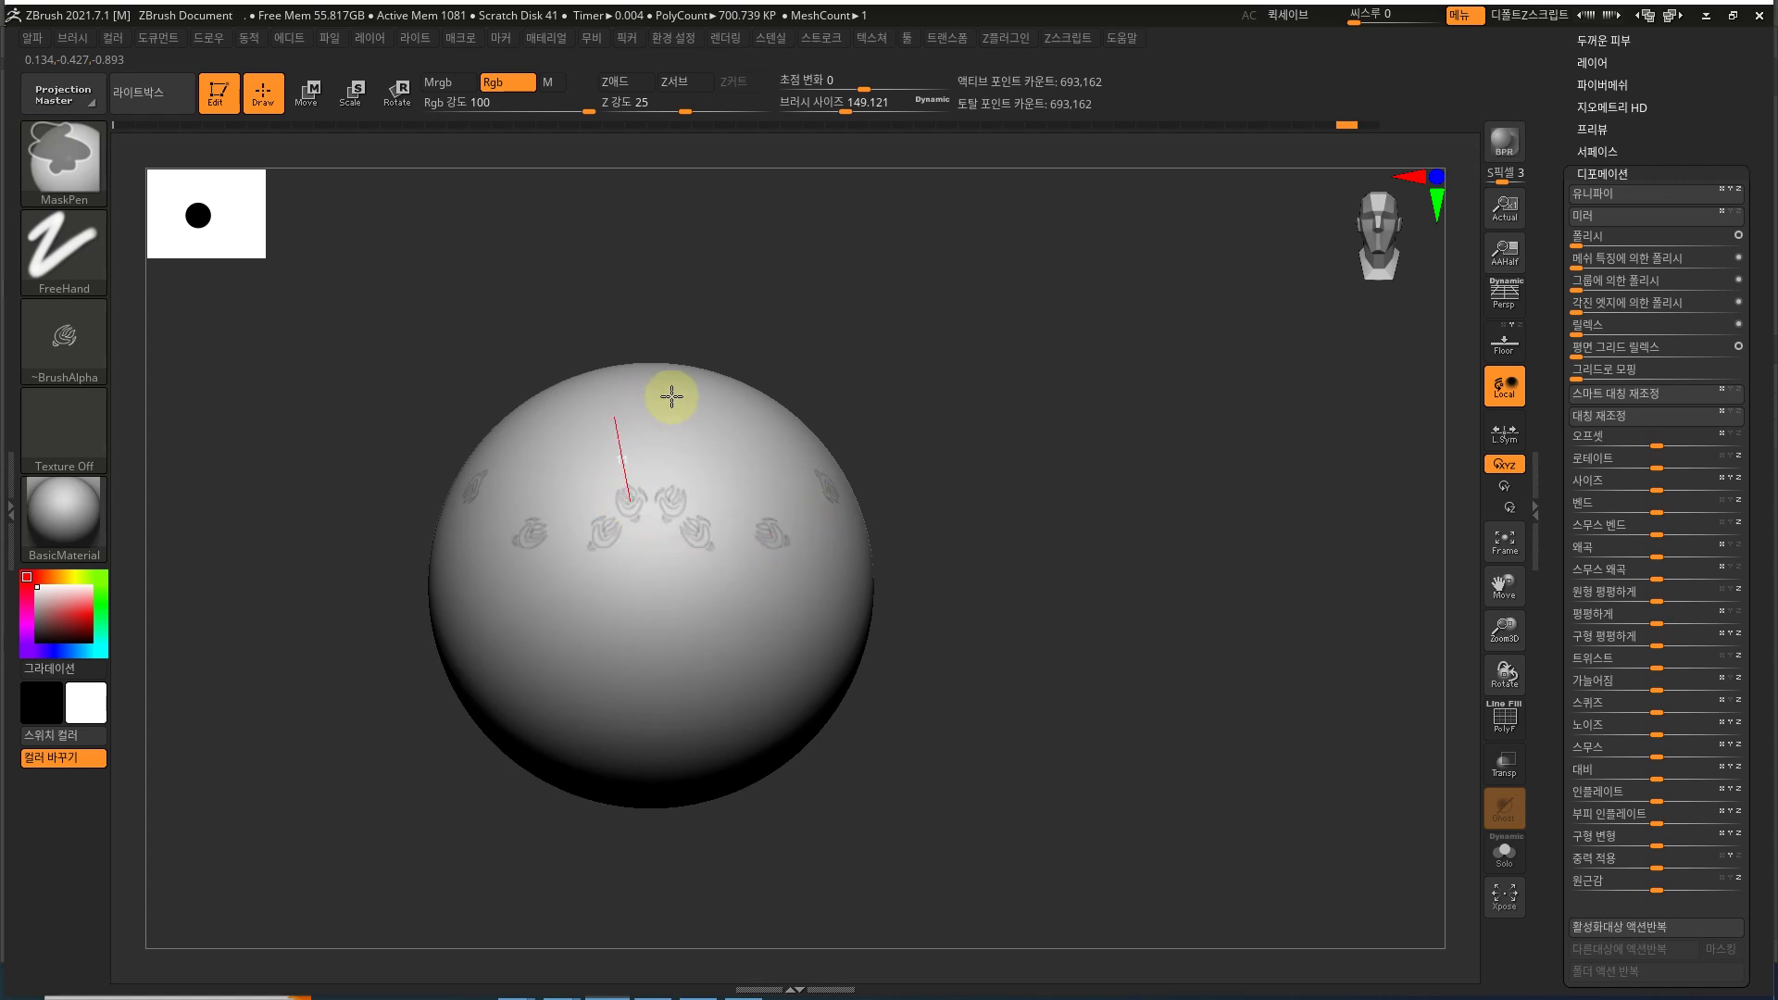
pyautogui.hotkey('ctrl', 'z')
pyautogui.moveTo(772, 462)
pyautogui.keyDown('ctrl'); pyautogui.mouseDown()
pyautogui.moveTo(873, 445)
pyautogui.moveTo(746, 508)
pyautogui.mouseUp(); pyautogui.keyUp('ctrl')
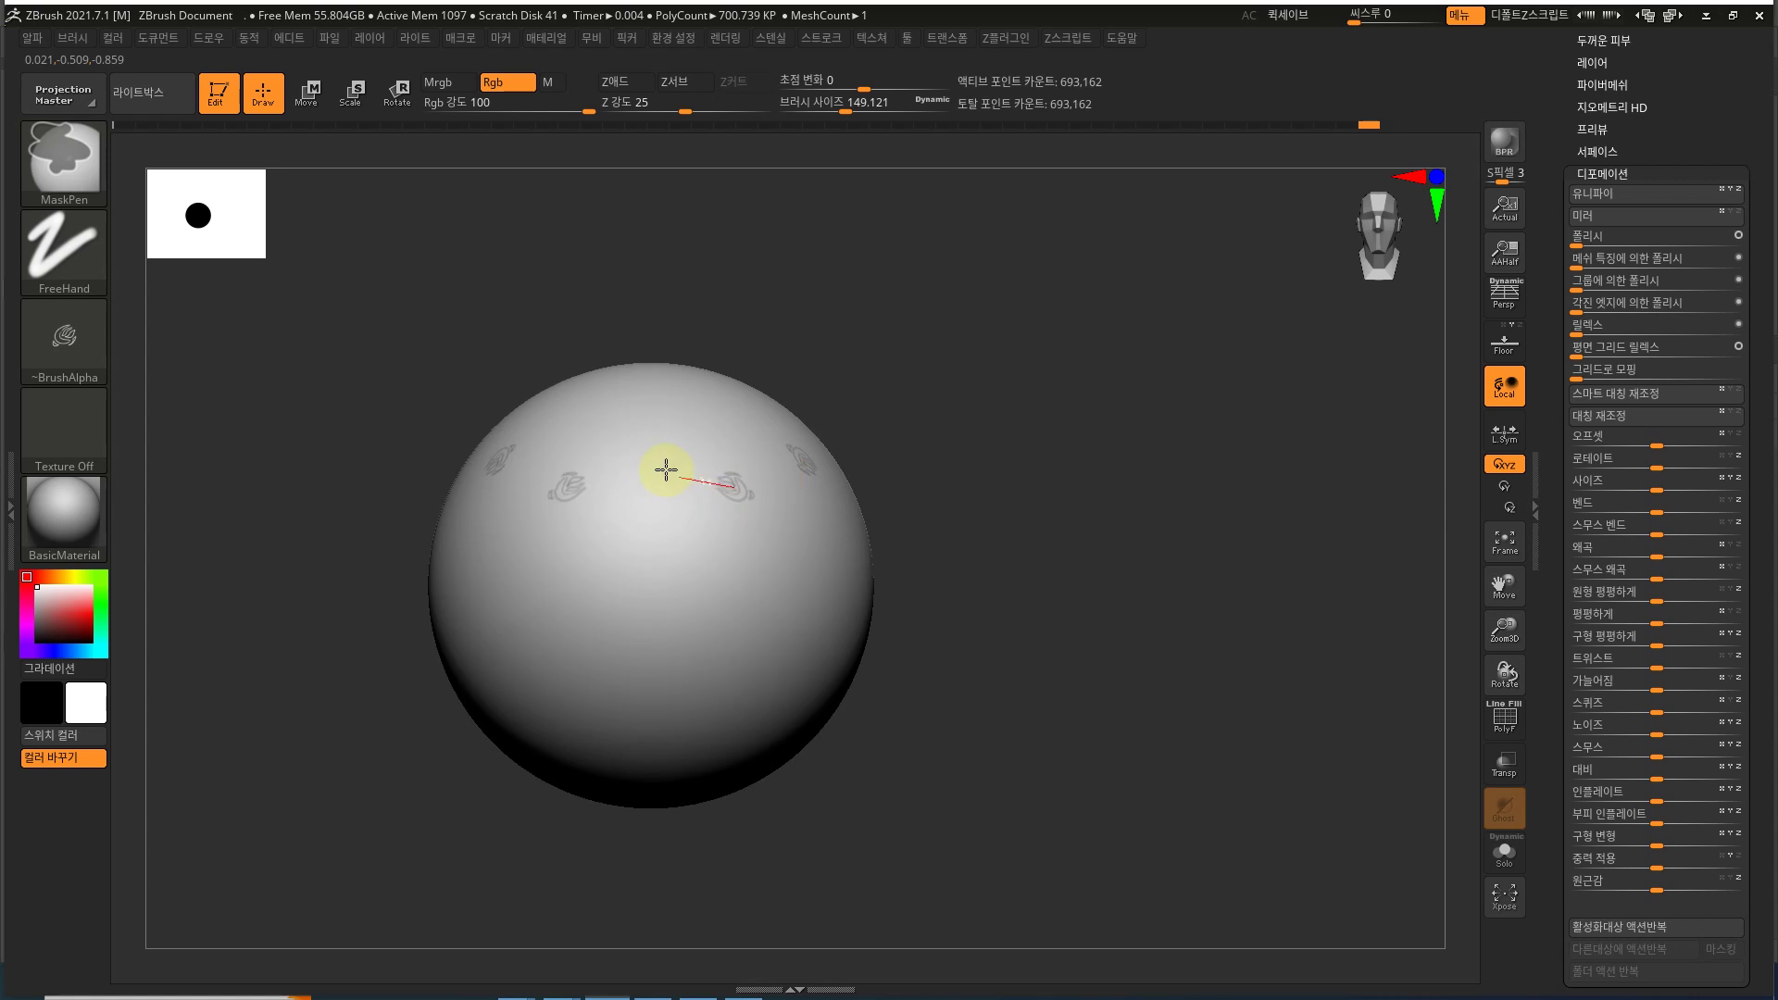
pyautogui.hotkey('ctrl', 'z')
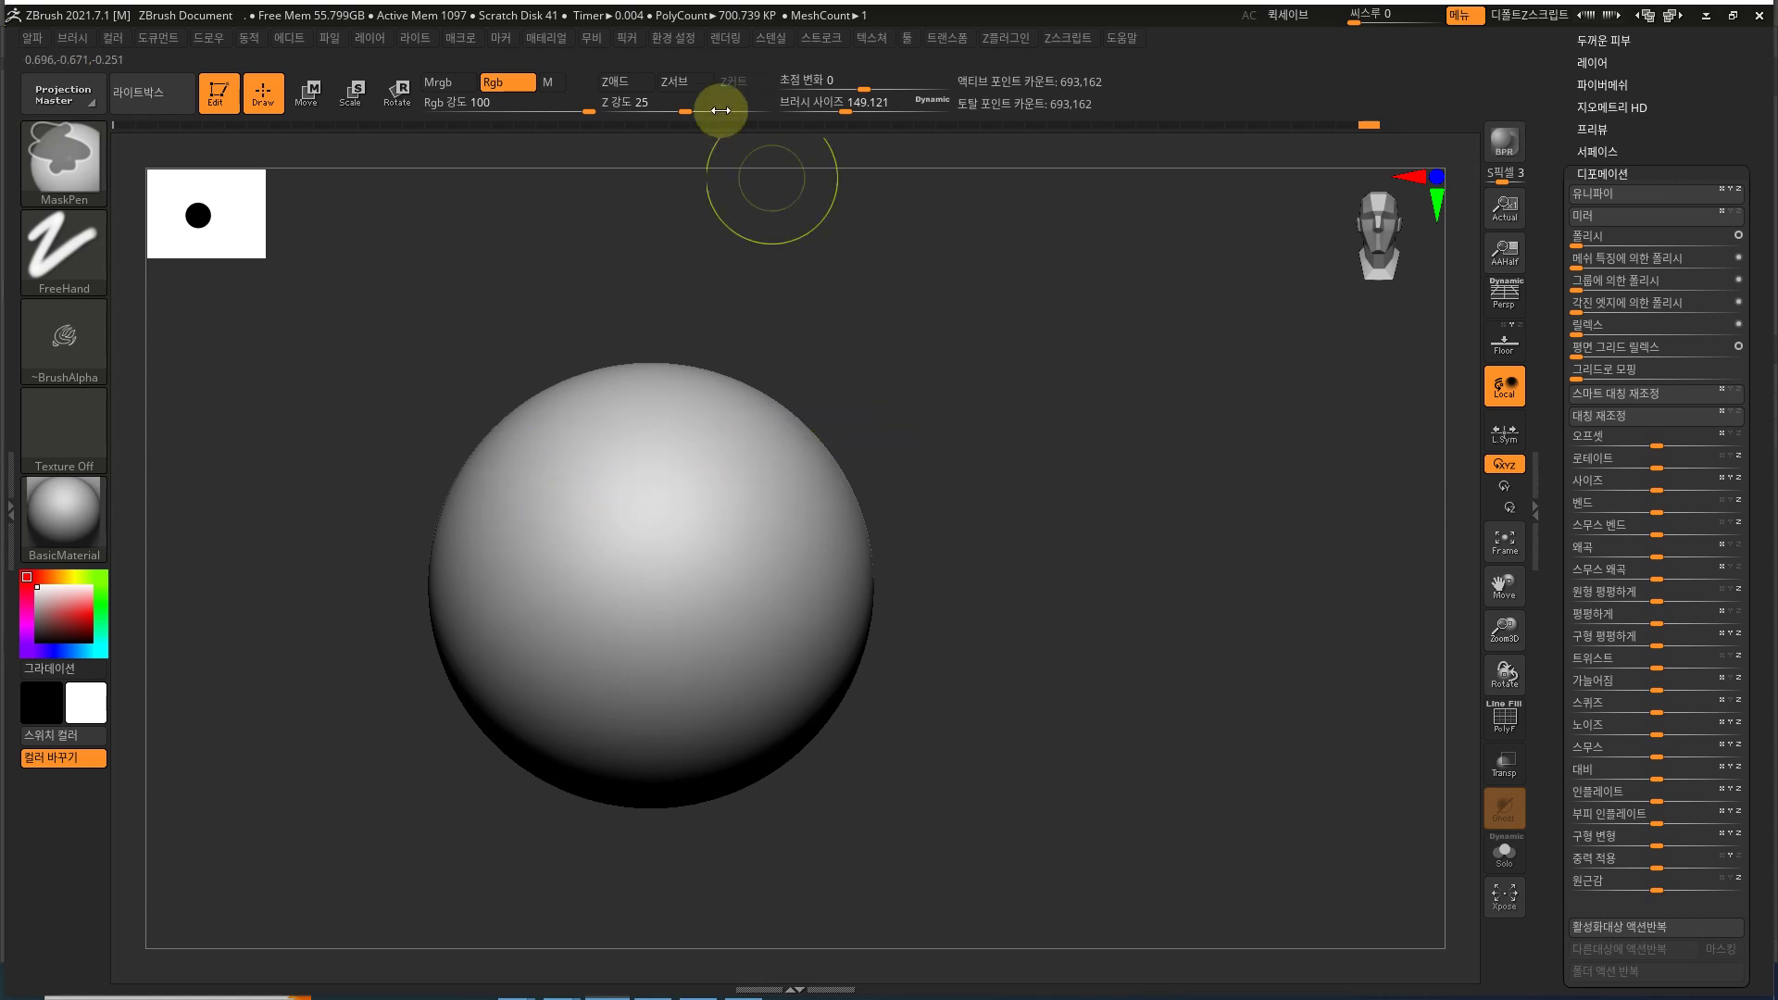
# Step: Try a densely packed trail of masked designs, undo it, and raise the MaskPen's LazyStep
pyautogui.click(820, 39)
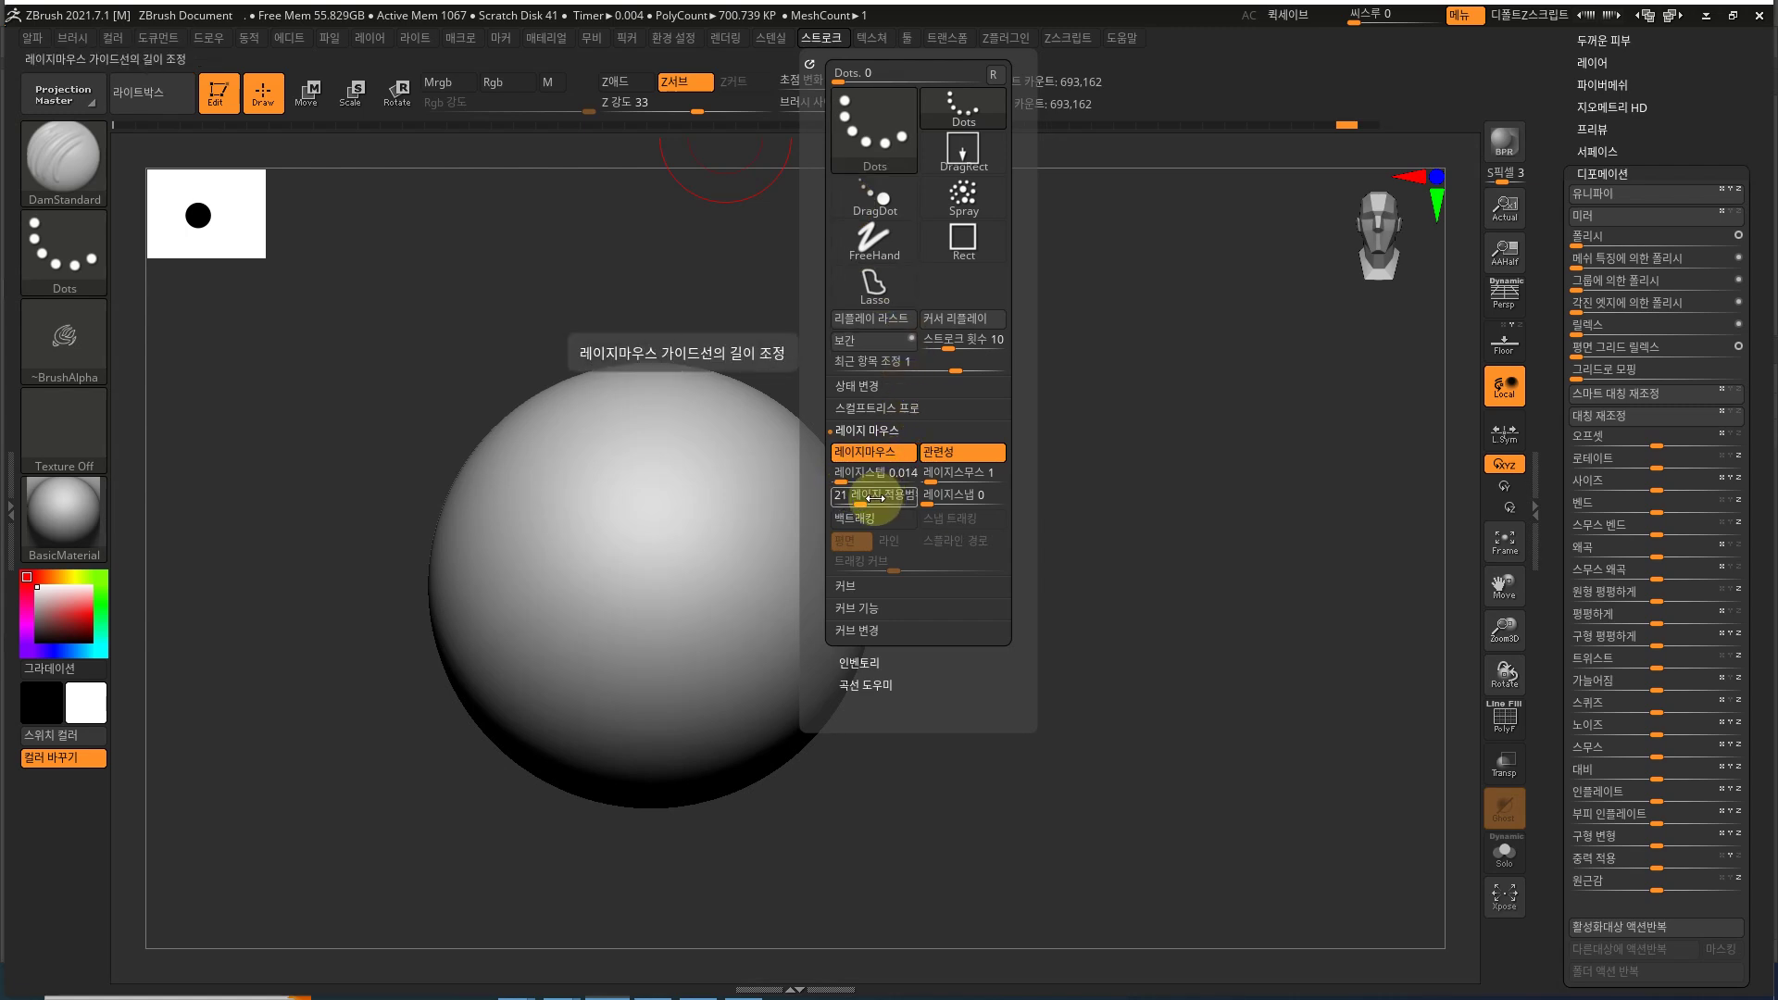
pyautogui.press('ctrl')
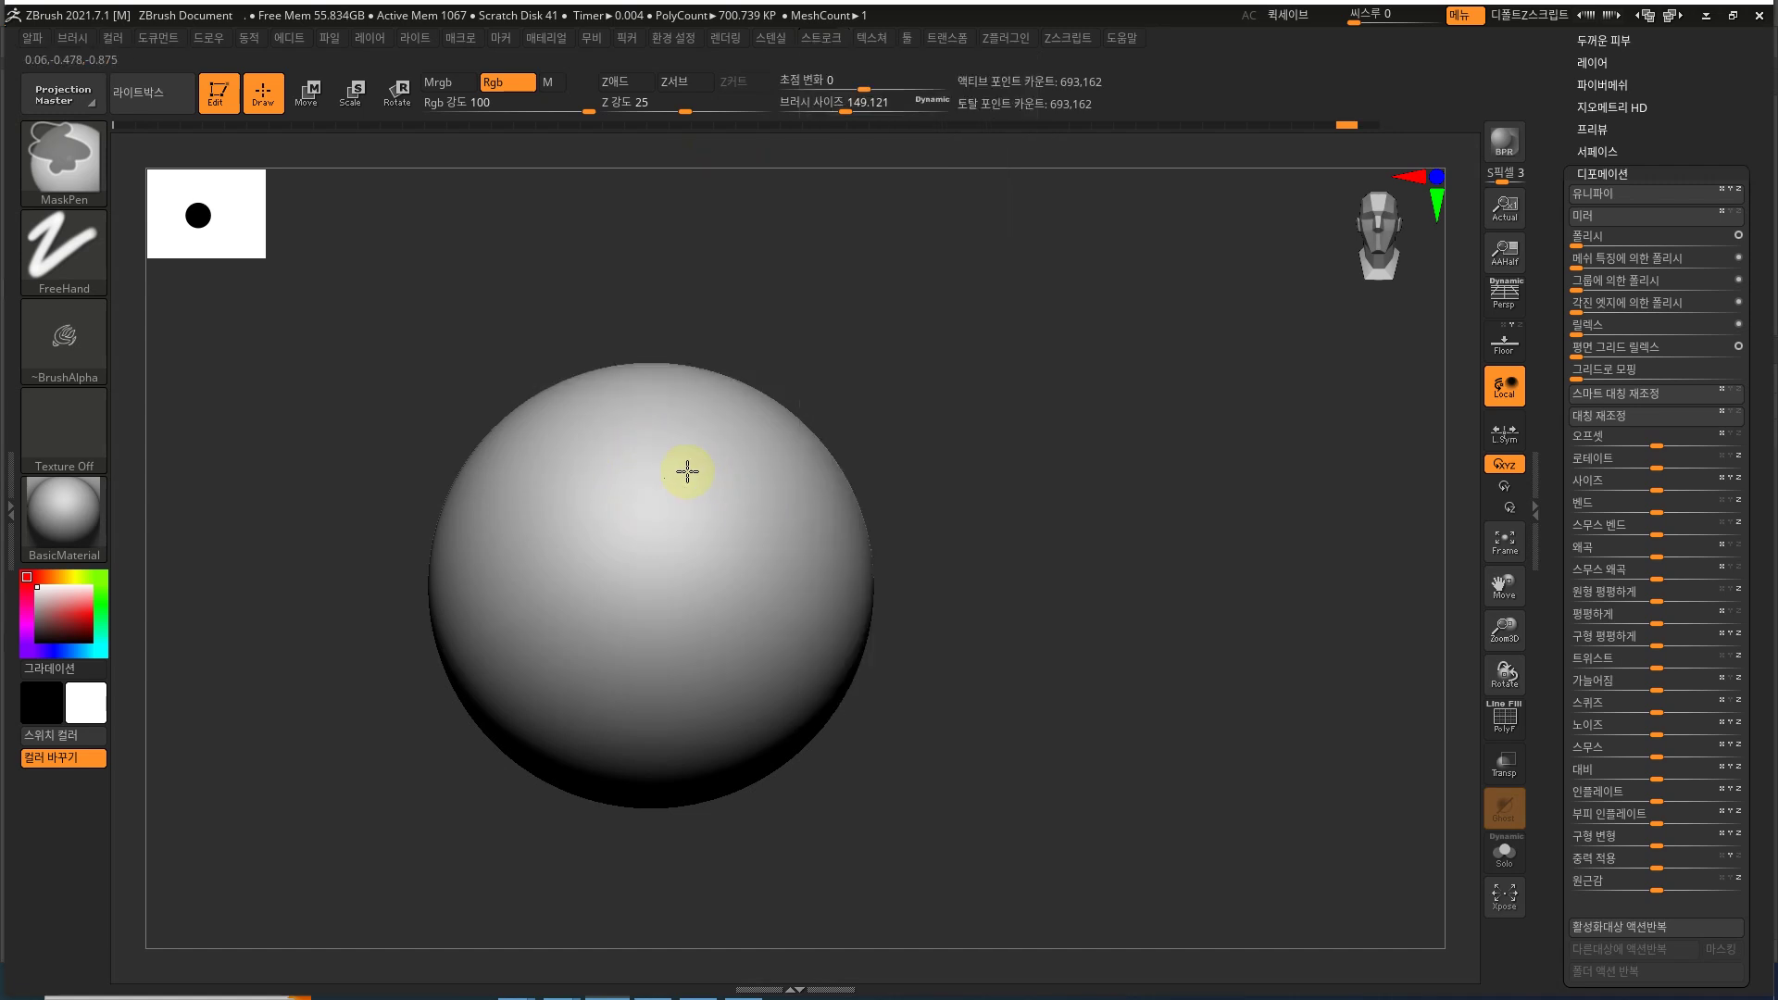
pyautogui.moveTo(734, 470); pyautogui.dragTo(773, 465)
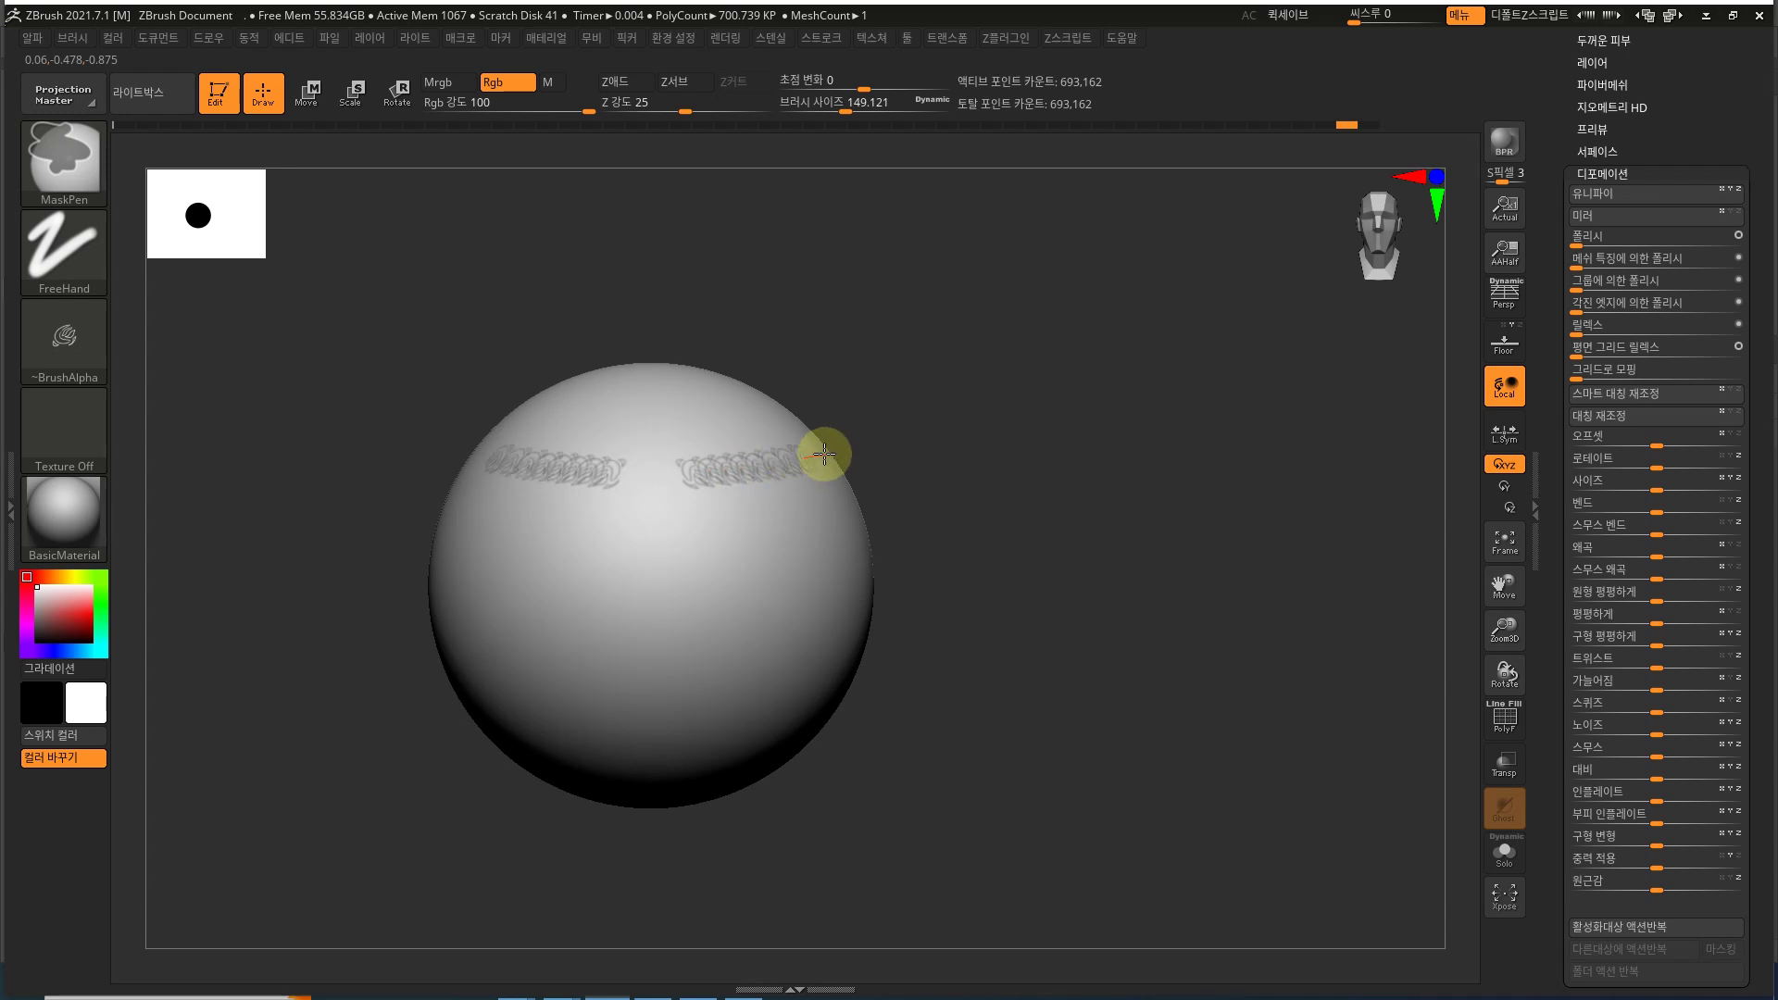
pyautogui.hotkey('ctrl', 'z')
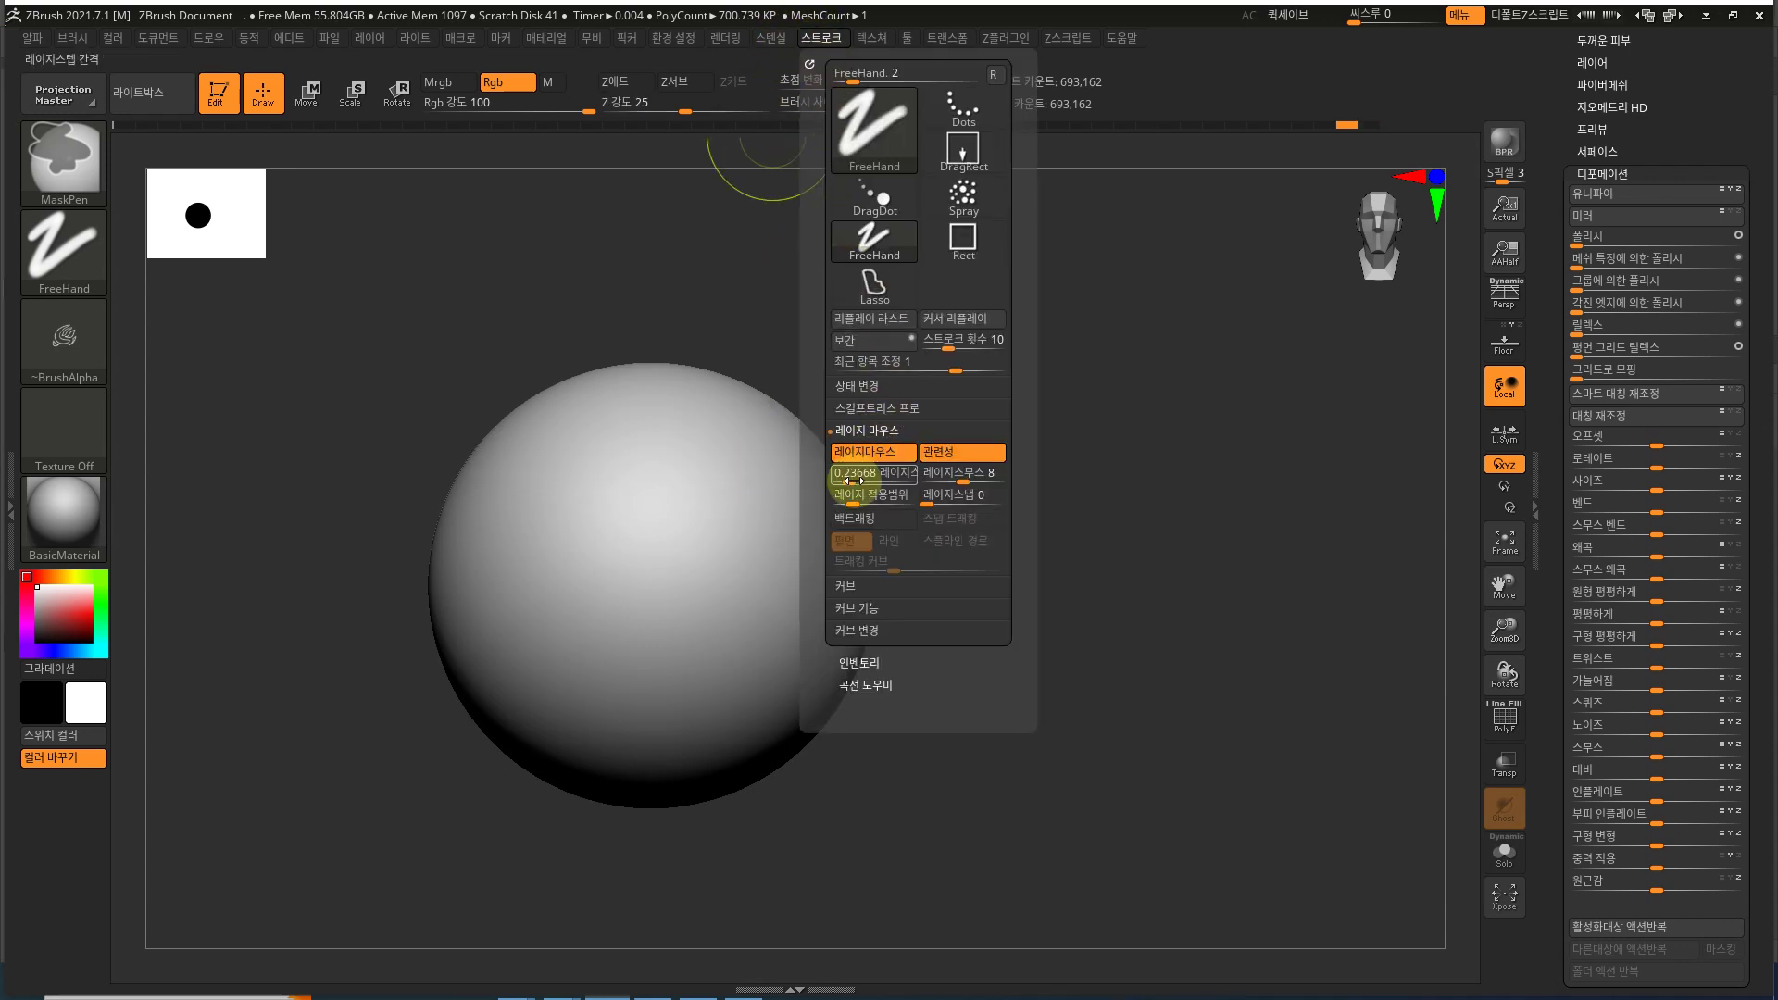
pyautogui.moveTo(850, 482); pyautogui.dragTo(859, 480)
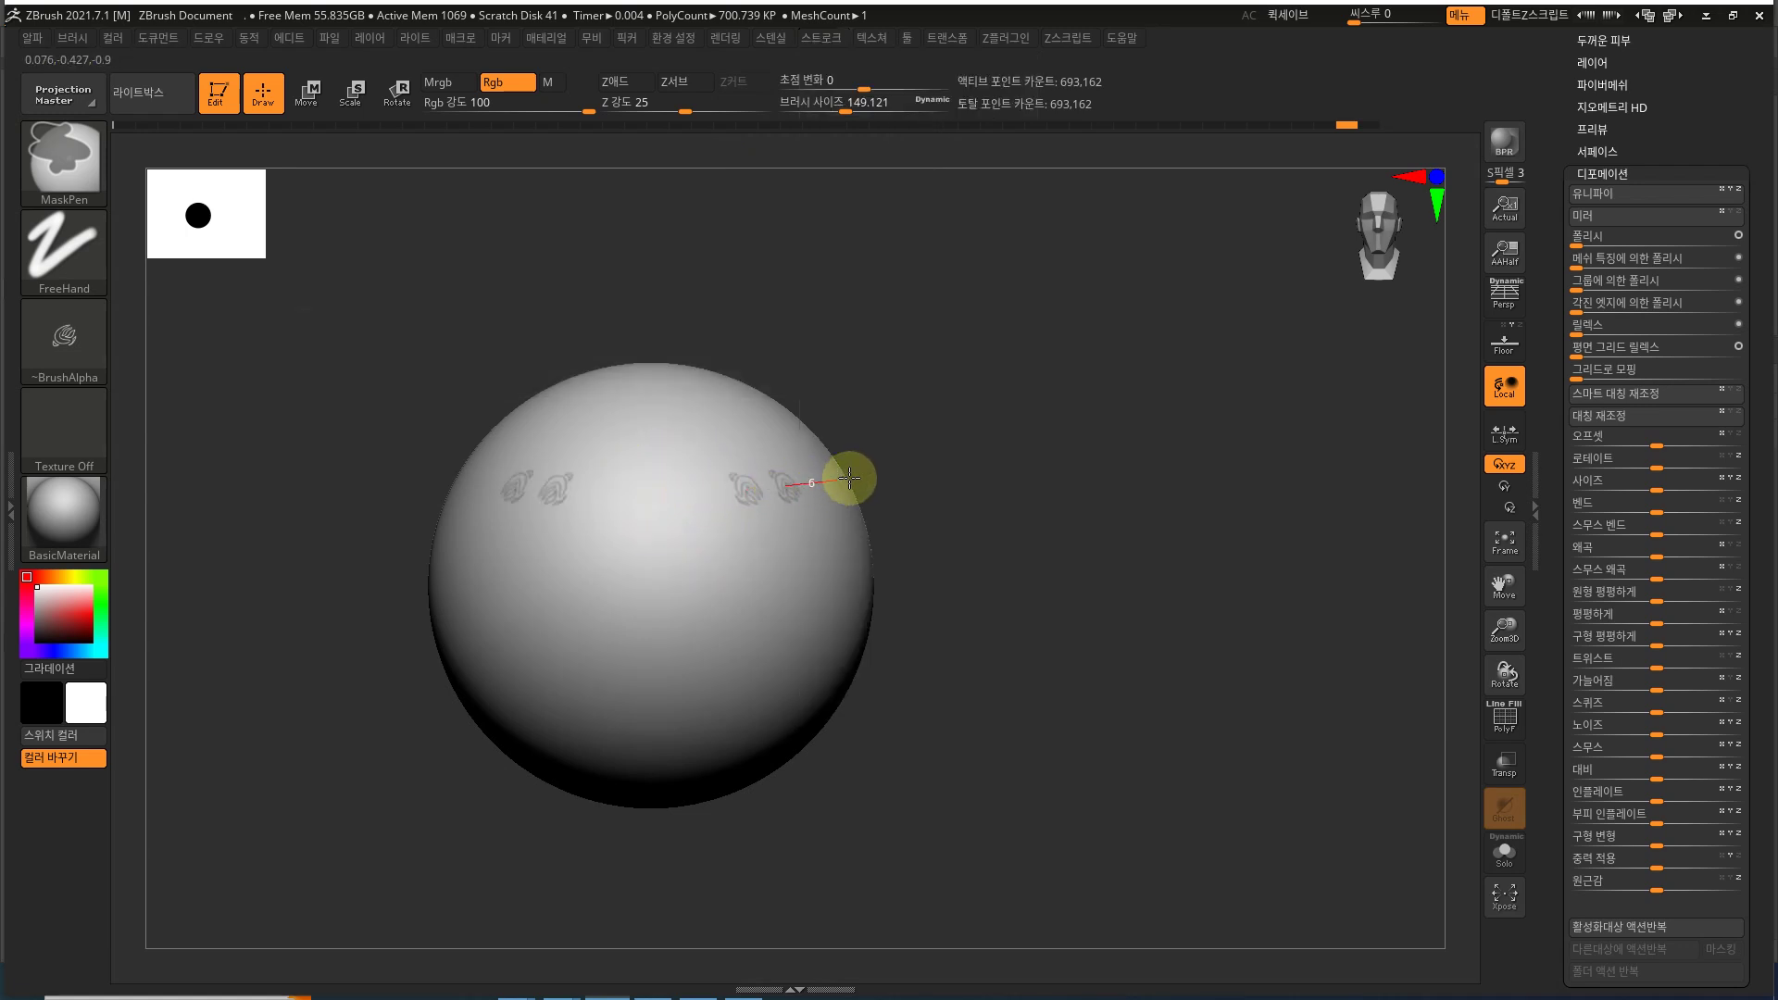
# Step: Paint a spaced row of masked designs around the upper part of the sphere, undoing the last stroke at the back
pyautogui.moveTo(985, 497)
pyautogui.mouseDown()
pyautogui.moveTo(1095, 377)
pyautogui.moveTo(991, 421)
pyautogui.moveTo(617, 507)
pyautogui.mouseUp()
pyautogui.press('ctrl')
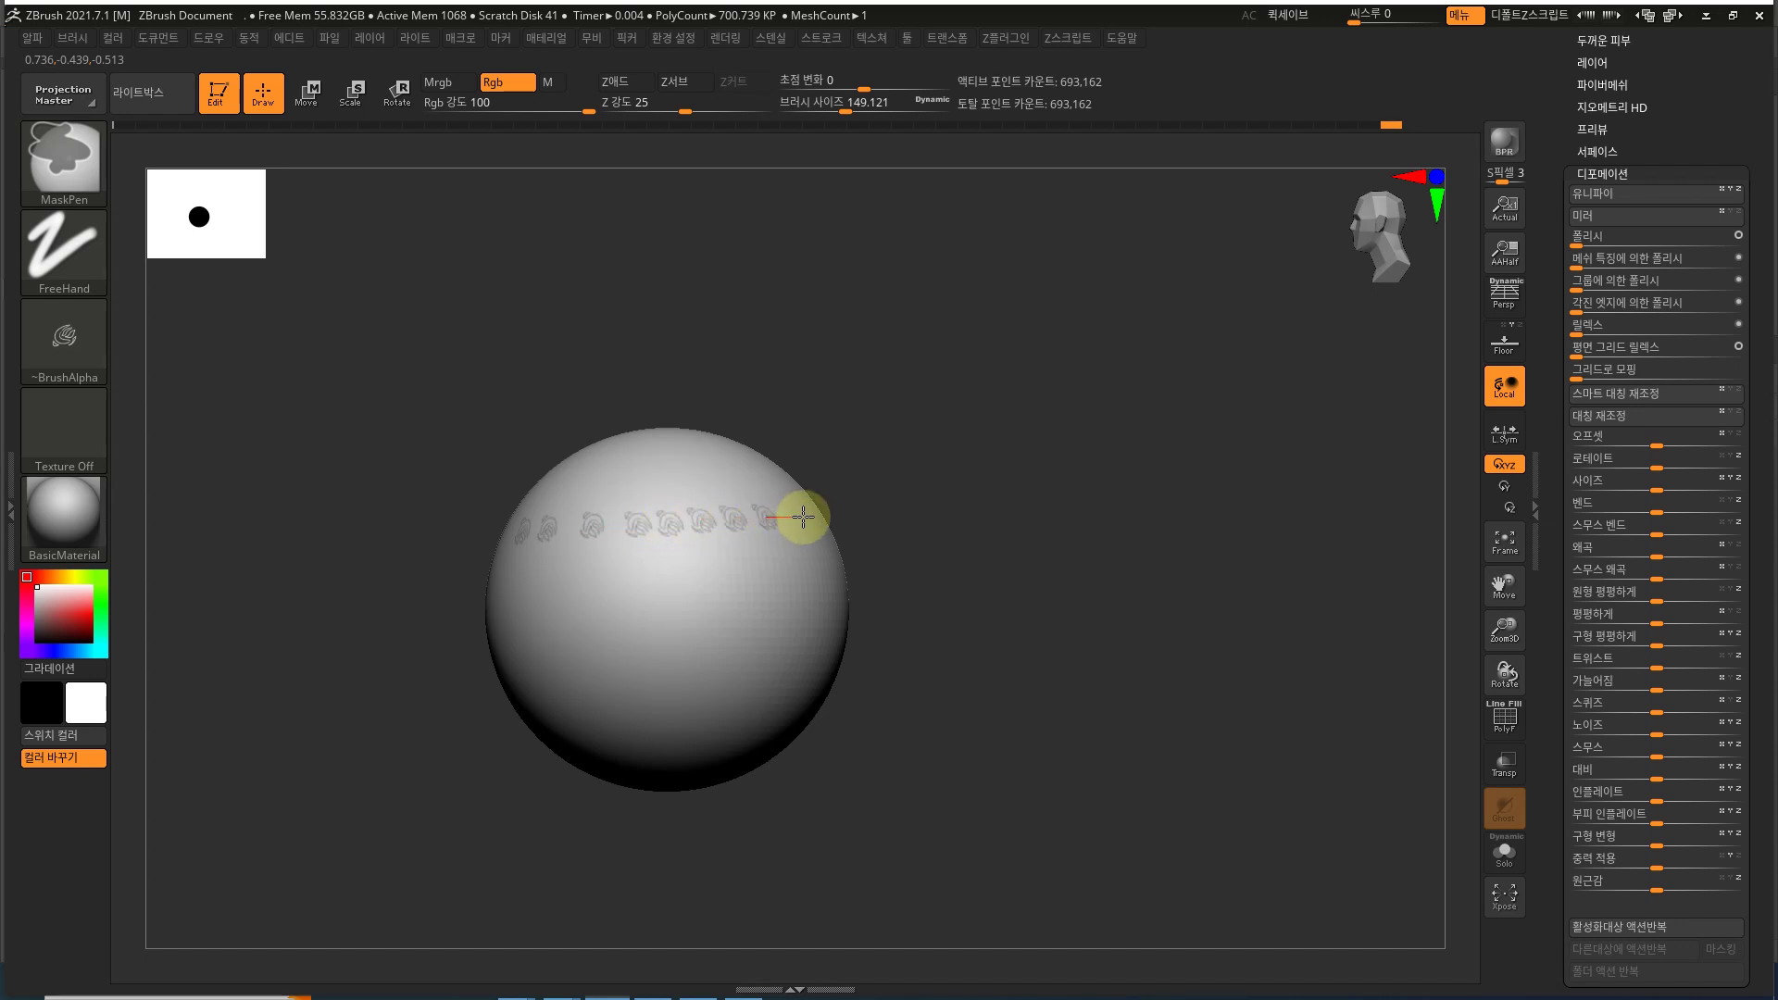
pyautogui.moveTo(924, 524); pyautogui.dragTo(620, 516)
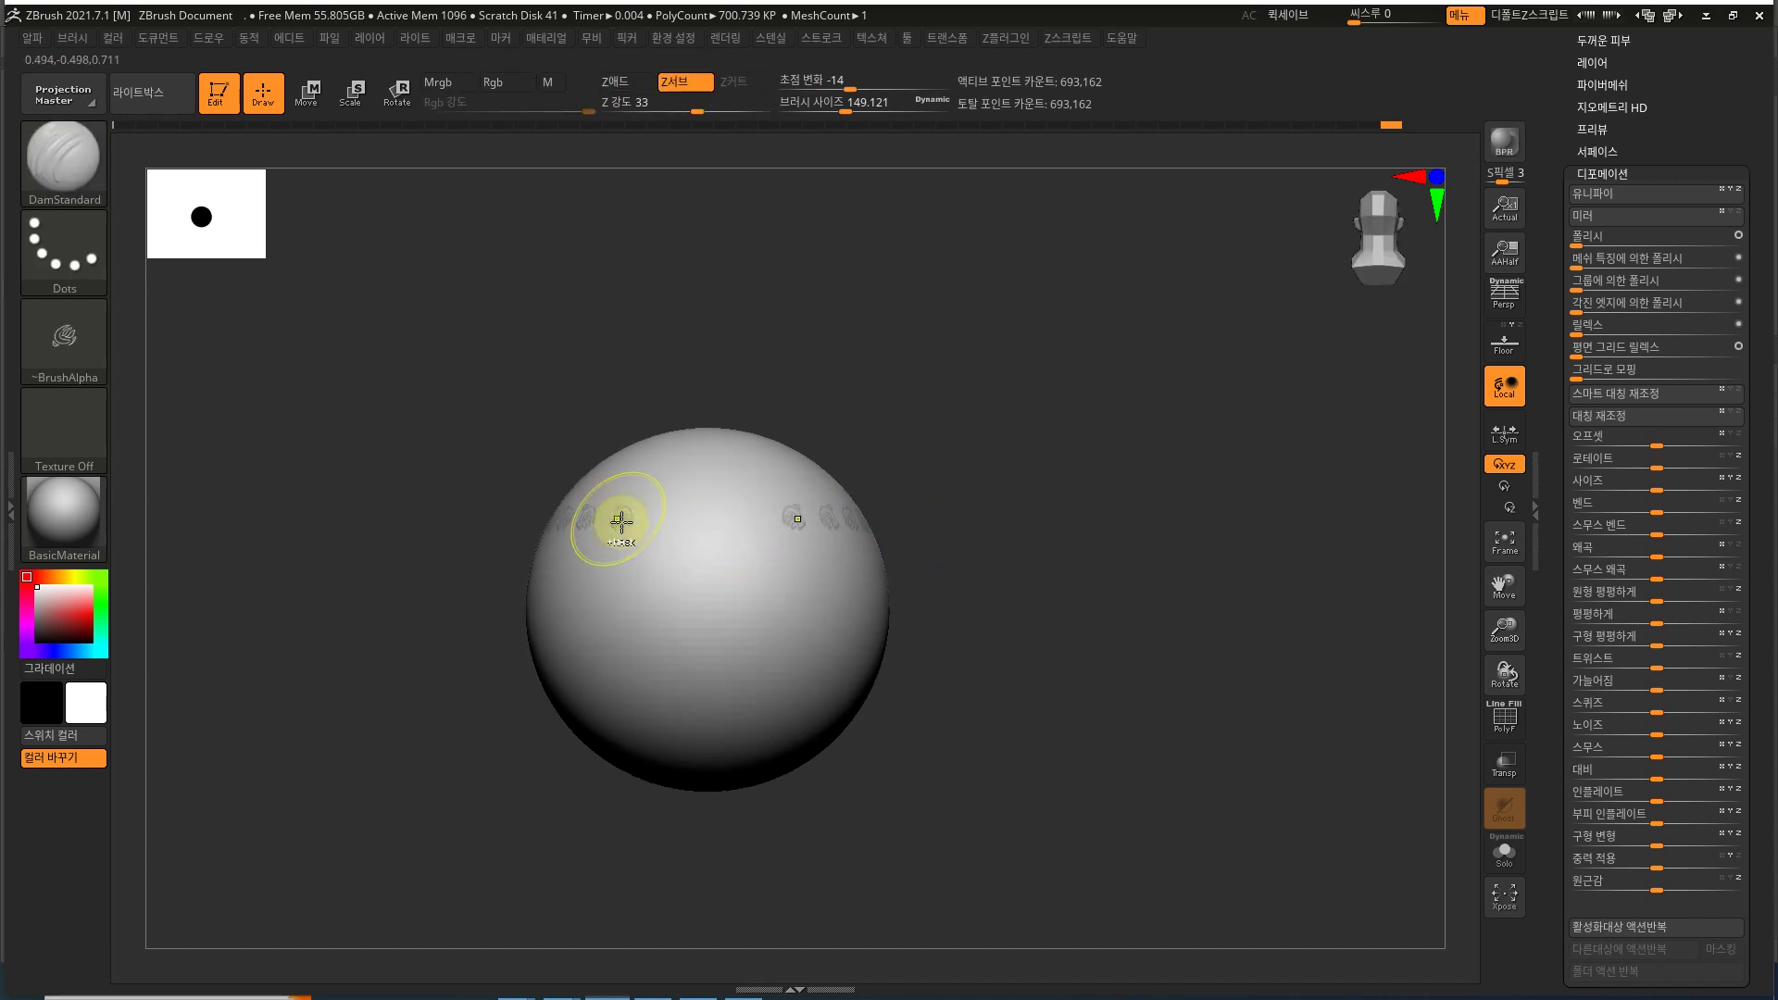
pyautogui.press('ctrl')
pyautogui.keyDown('ctrl'); pyautogui.moveTo(742, 516); pyautogui.dragTo(789, 516); pyautogui.keyUp('ctrl')
pyautogui.hotkey('ctrl', 'z')
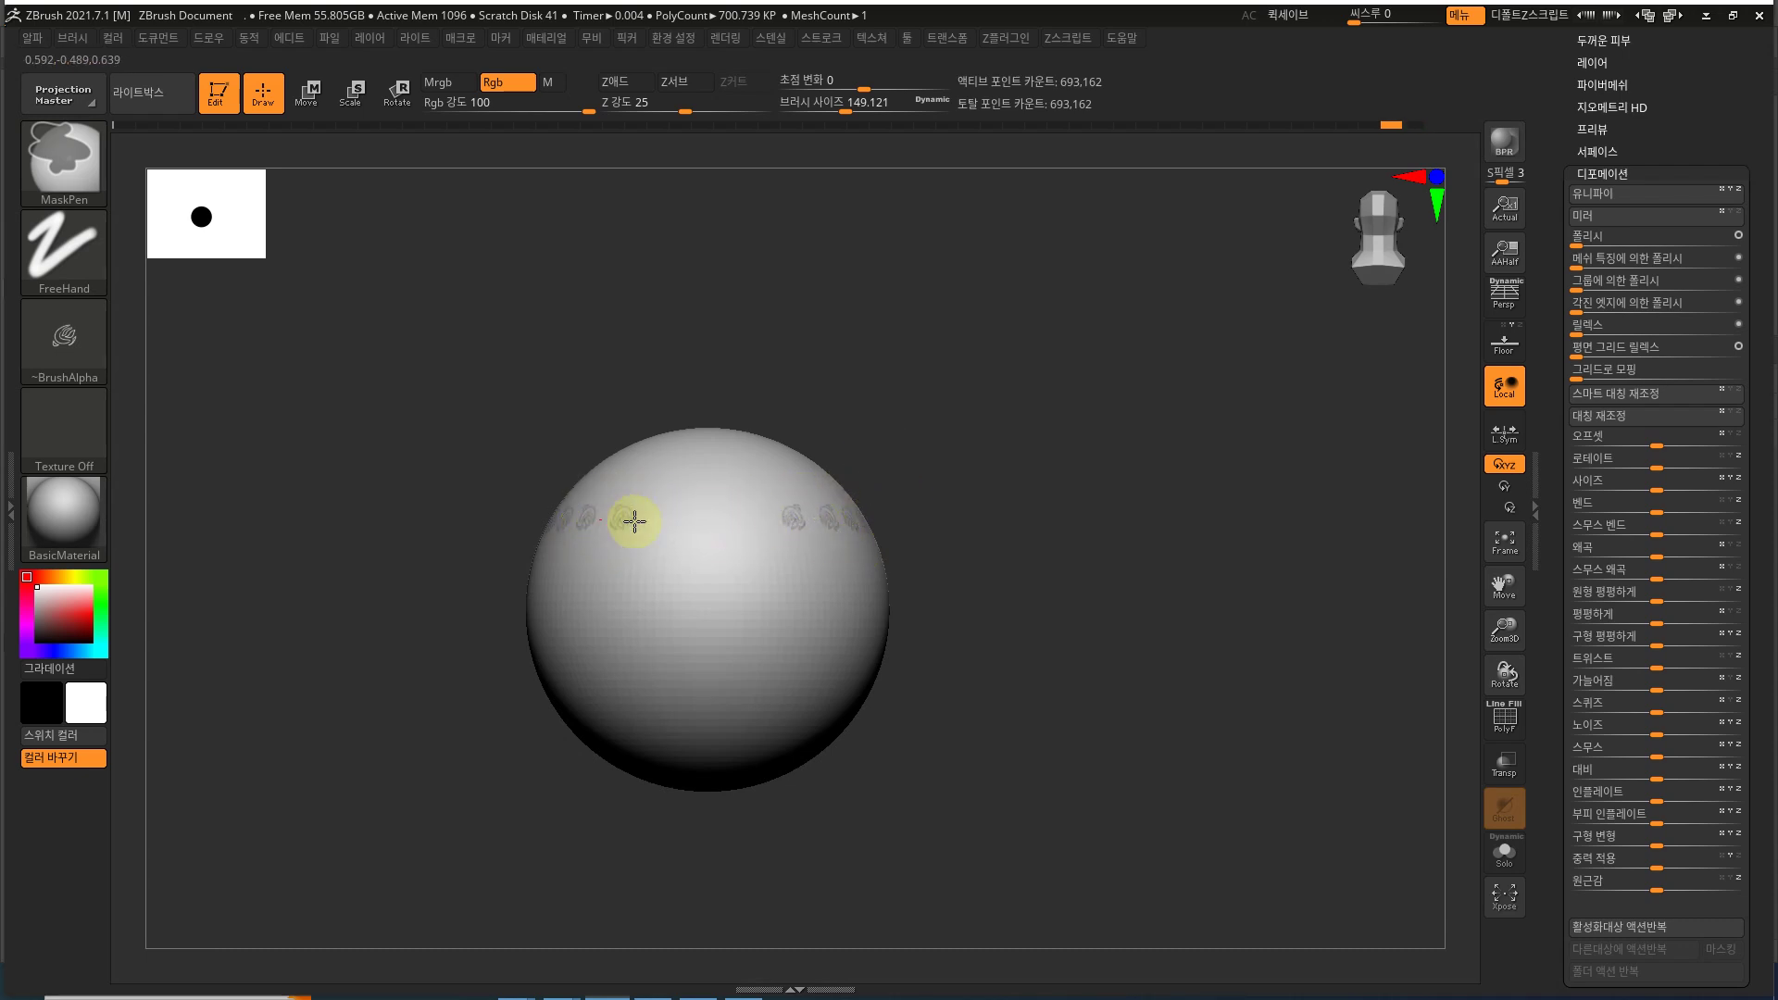
# Step: Redo the masked design row across the front of the sphere with another LazyMouse stroke
pyautogui.moveTo(889, 464)
pyautogui.mouseDown()
pyautogui.moveTo(1024, 543)
pyautogui.moveTo(892, 500)
pyautogui.moveTo(956, 540)
pyautogui.moveTo(1024, 496)
pyautogui.moveTo(1055, 552)
pyautogui.moveTo(1024, 547)
pyautogui.moveTo(964, 444)
pyautogui.moveTo(1028, 488)
pyautogui.moveTo(1009, 464)
pyautogui.moveTo(1106, 470)
pyautogui.moveTo(960, 408)
pyautogui.moveTo(976, 428)
pyautogui.moveTo(951, 440)
pyautogui.moveTo(1036, 401)
pyautogui.moveTo(1009, 426)
pyautogui.mouseUp()
pyautogui.press('ctrl')
pyautogui.press('ctrl')
pyautogui.keyDown('ctrl'); pyautogui.click(976, 498); pyautogui.keyUp('ctrl')
pyautogui.press('ctrl')
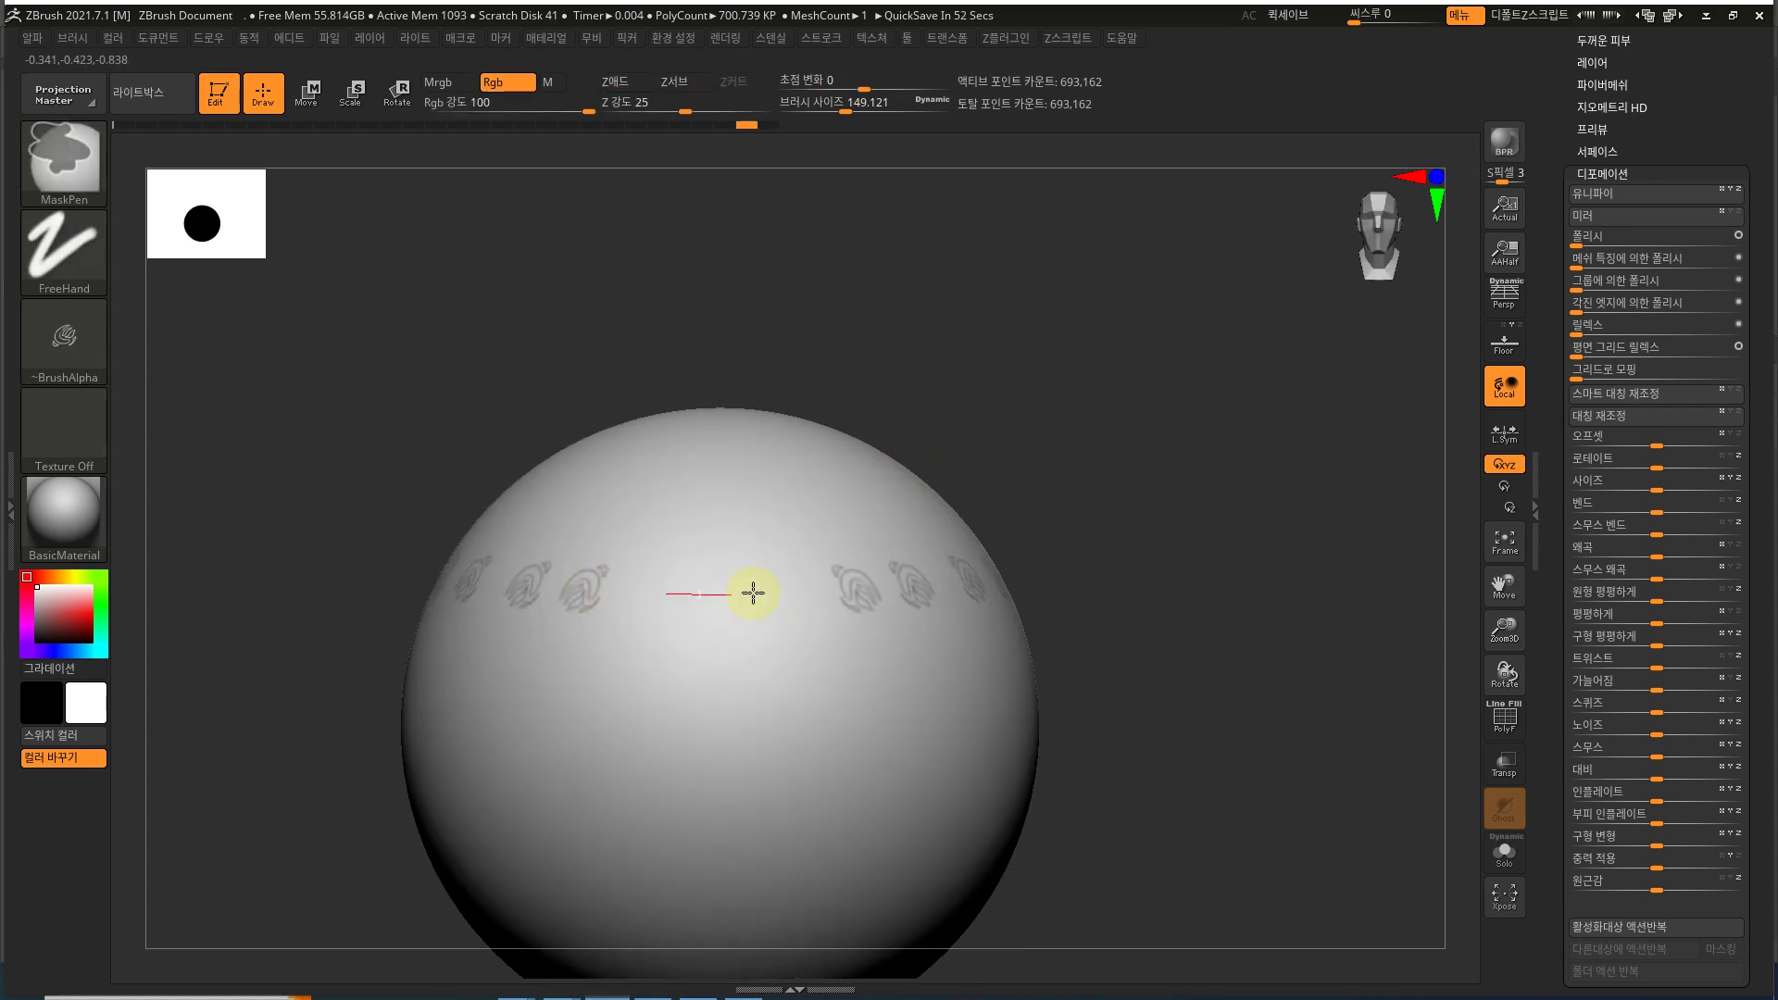
pyautogui.hotkey('ctrl', 'z')
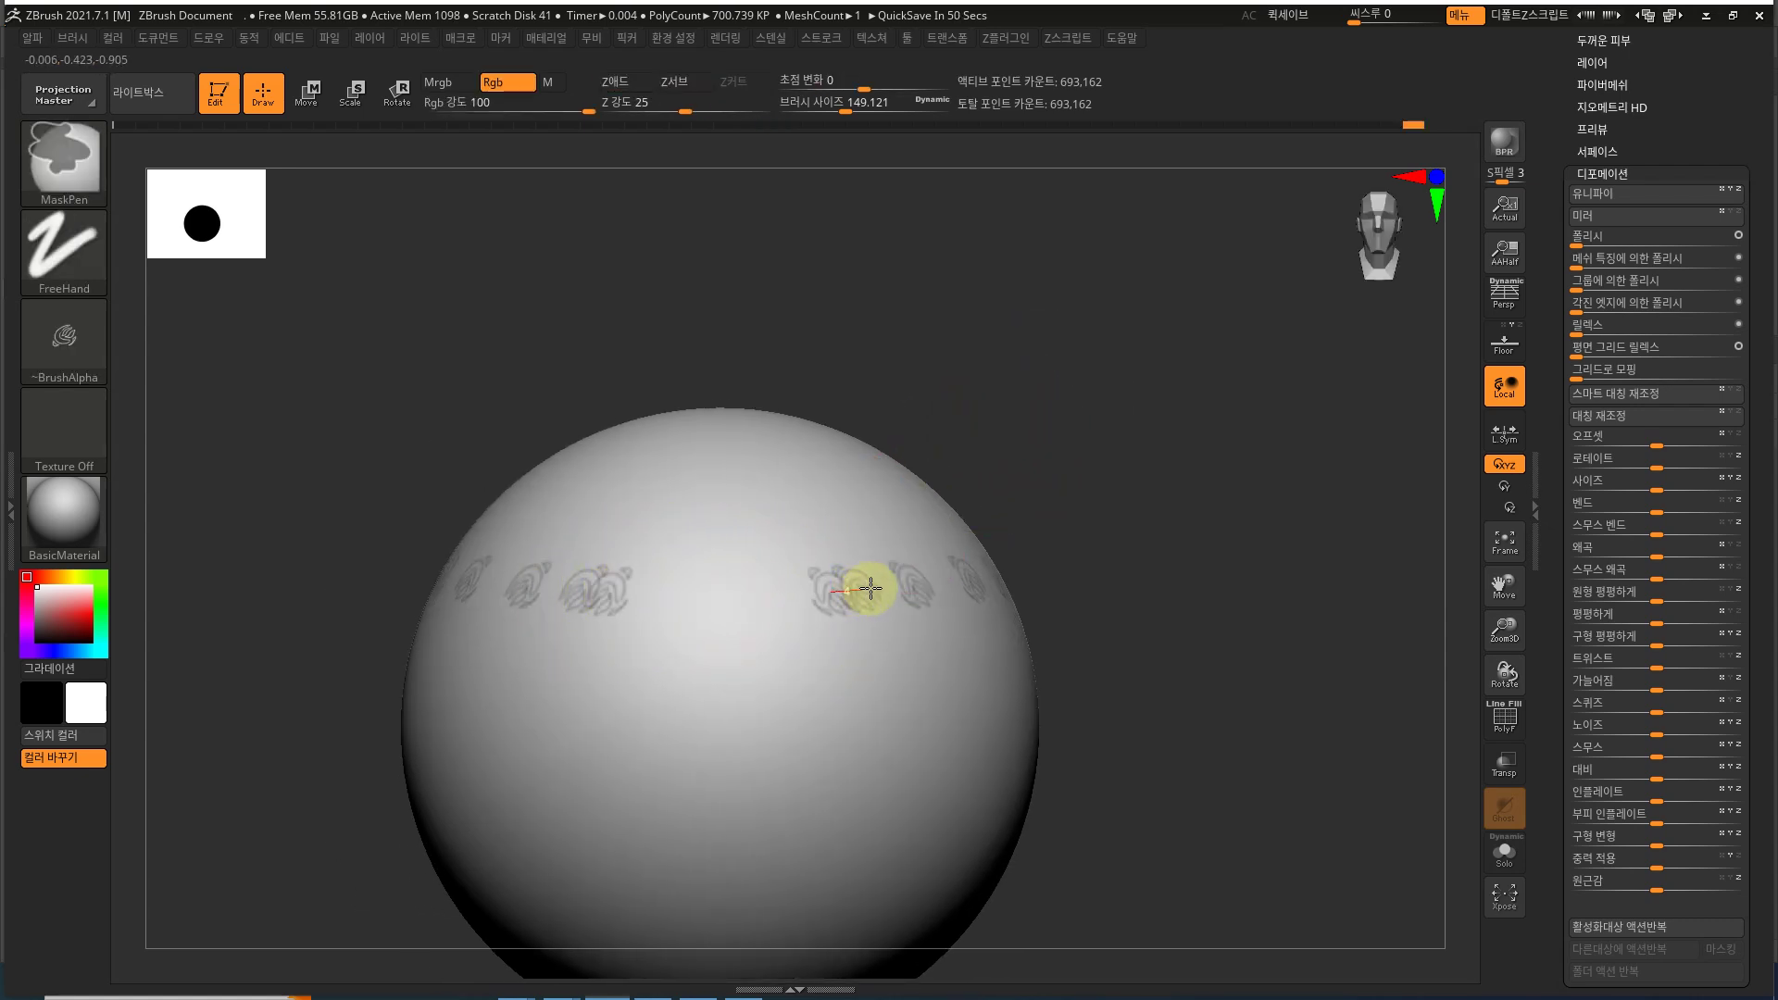
pyautogui.keyDown('ctrl'); pyautogui.moveTo(670, 596); pyautogui.dragTo(848, 591); pyautogui.keyUp('ctrl')
pyautogui.moveTo(1093, 454)
pyautogui.mouseDown()
pyautogui.moveTo(1083, 485)
pyautogui.moveTo(1031, 386)
pyautogui.mouseUp()
pyautogui.press('ctrl')
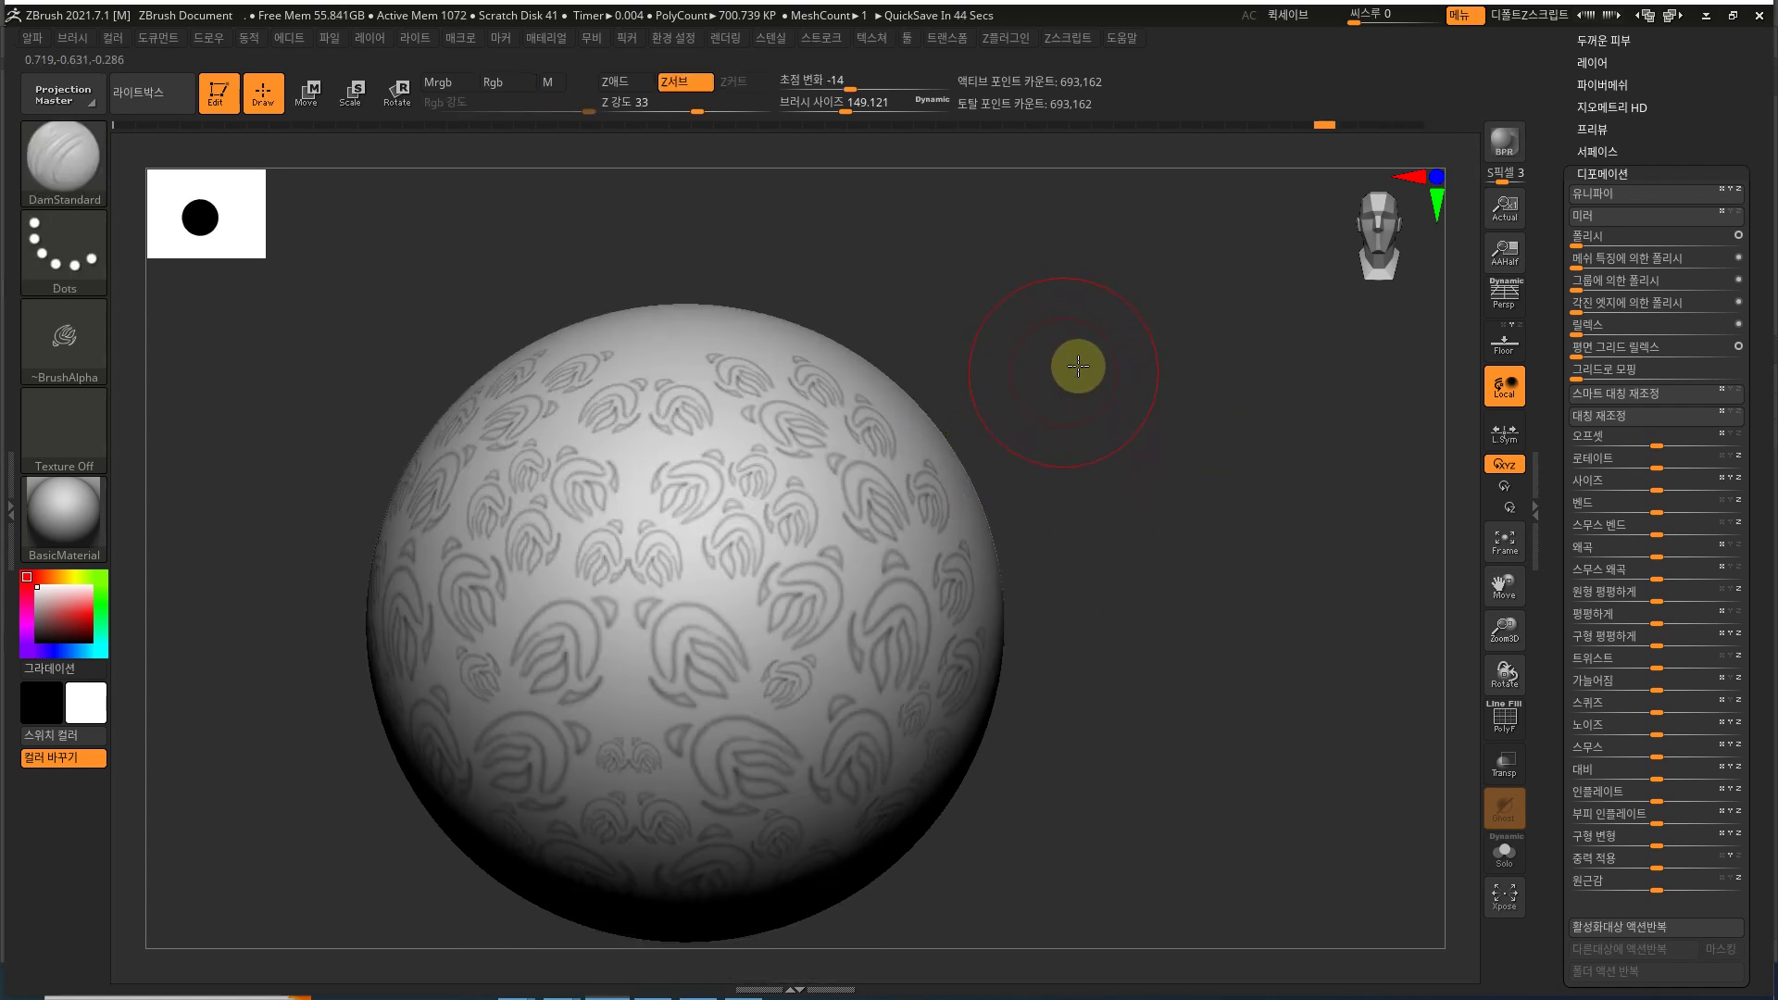
# Step: Clear the design mask from the sphere and set the brush size to about 108
pyautogui.moveTo(1075, 365); pyautogui.dragTo(1039, 400)
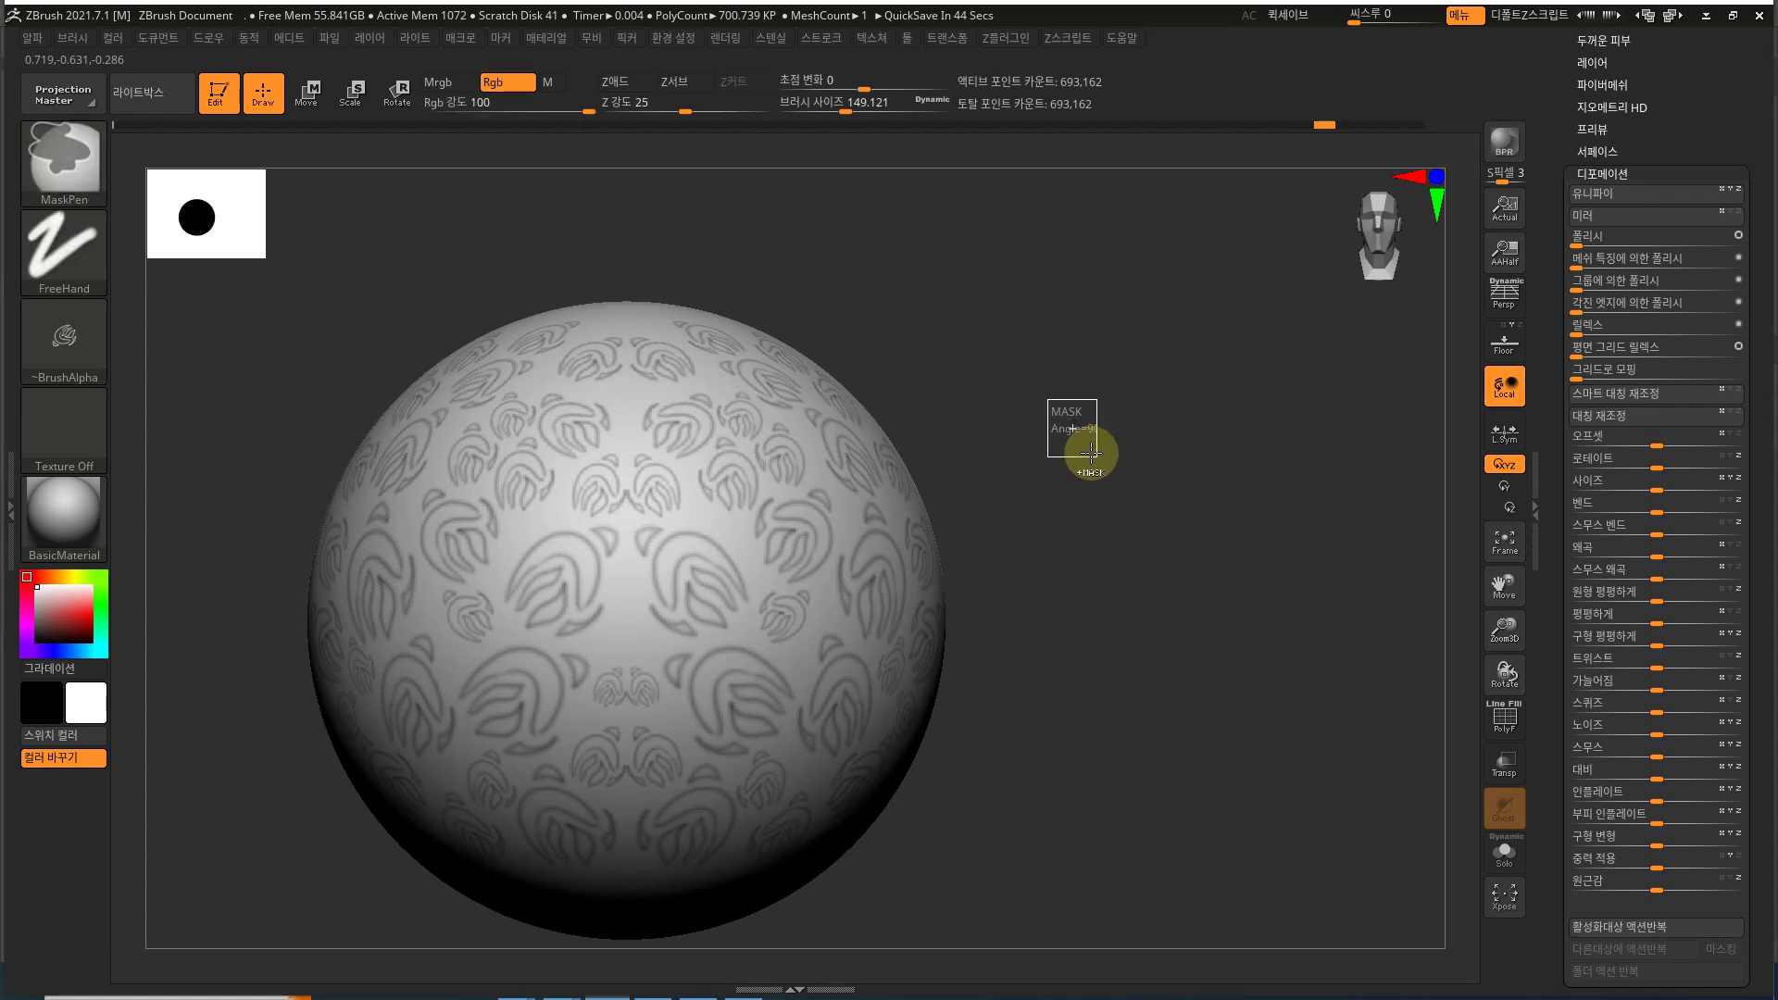
pyautogui.hotkey('ctrl', 'shift', 'z')
pyautogui.press('s')
pyautogui.moveTo(661, 437); pyautogui.dragTo(651, 438)
pyautogui.moveTo(913, 327)
pyautogui.mouseDown()
pyautogui.moveTo(956, 330)
pyautogui.moveTo(933, 361)
pyautogui.moveTo(894, 361)
pyautogui.mouseUp()
pyautogui.press('ctrl')
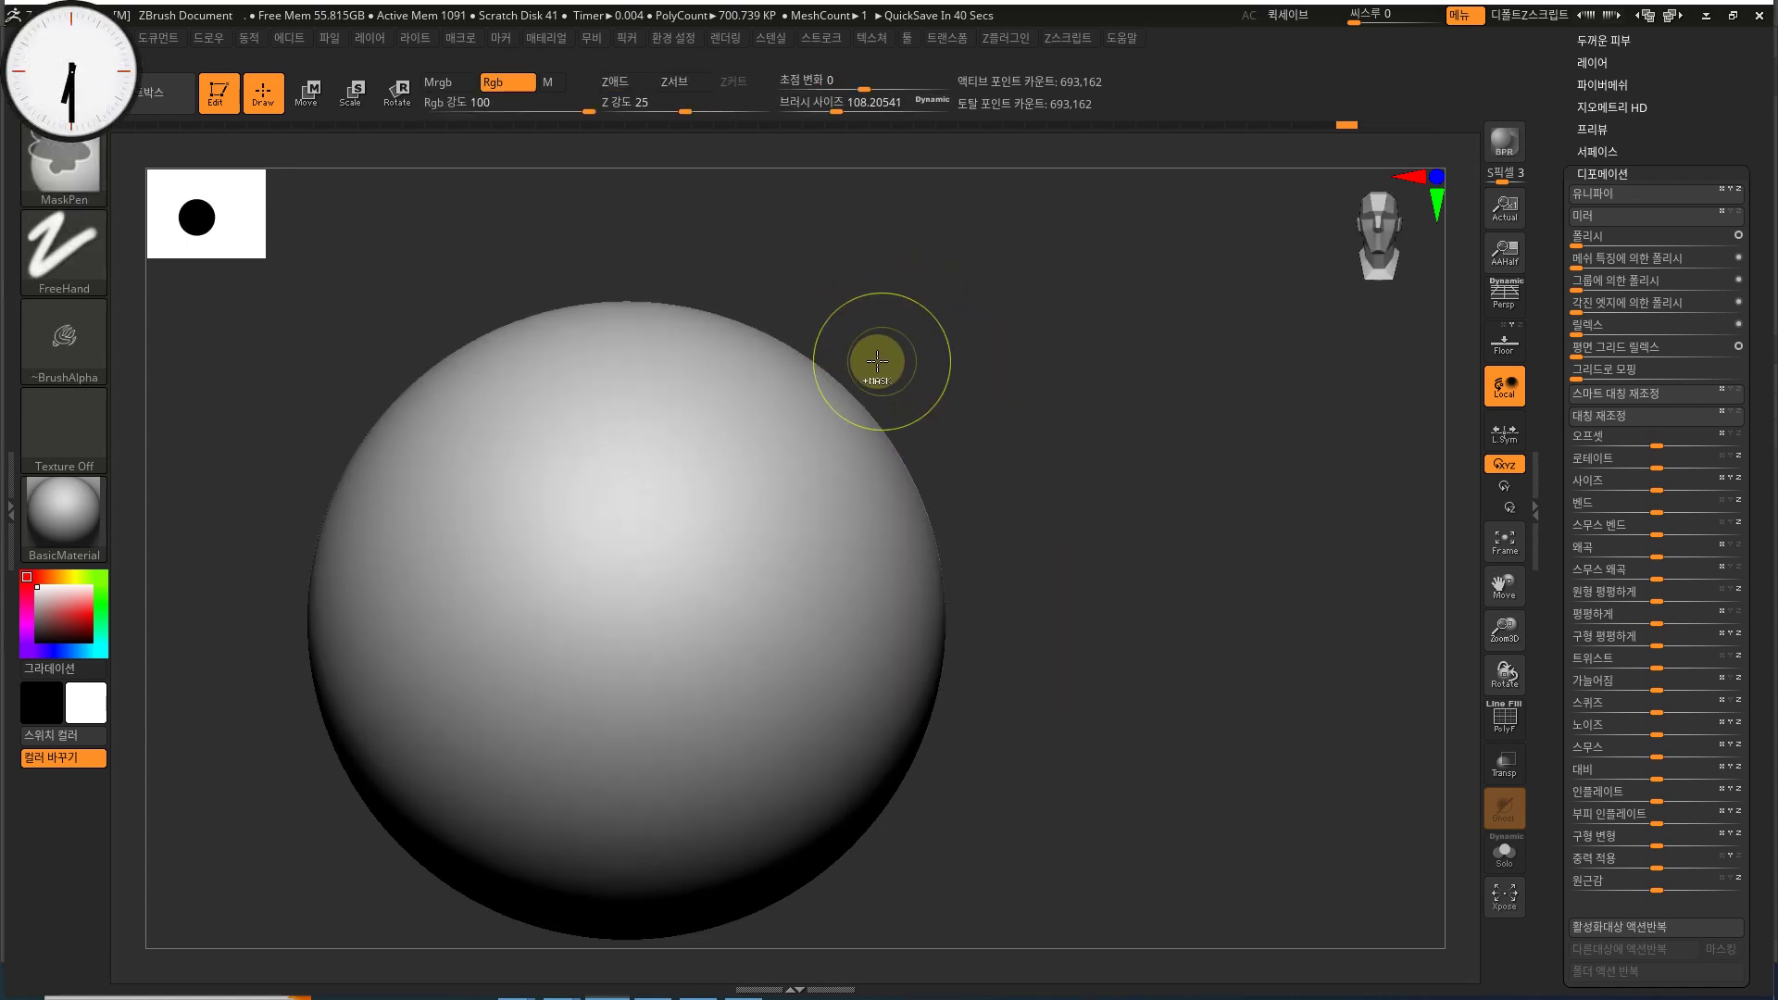
# Step: Turn off tablet use in the preferences and try a Smooth stroke on the sphere
pyautogui.click(667, 38)
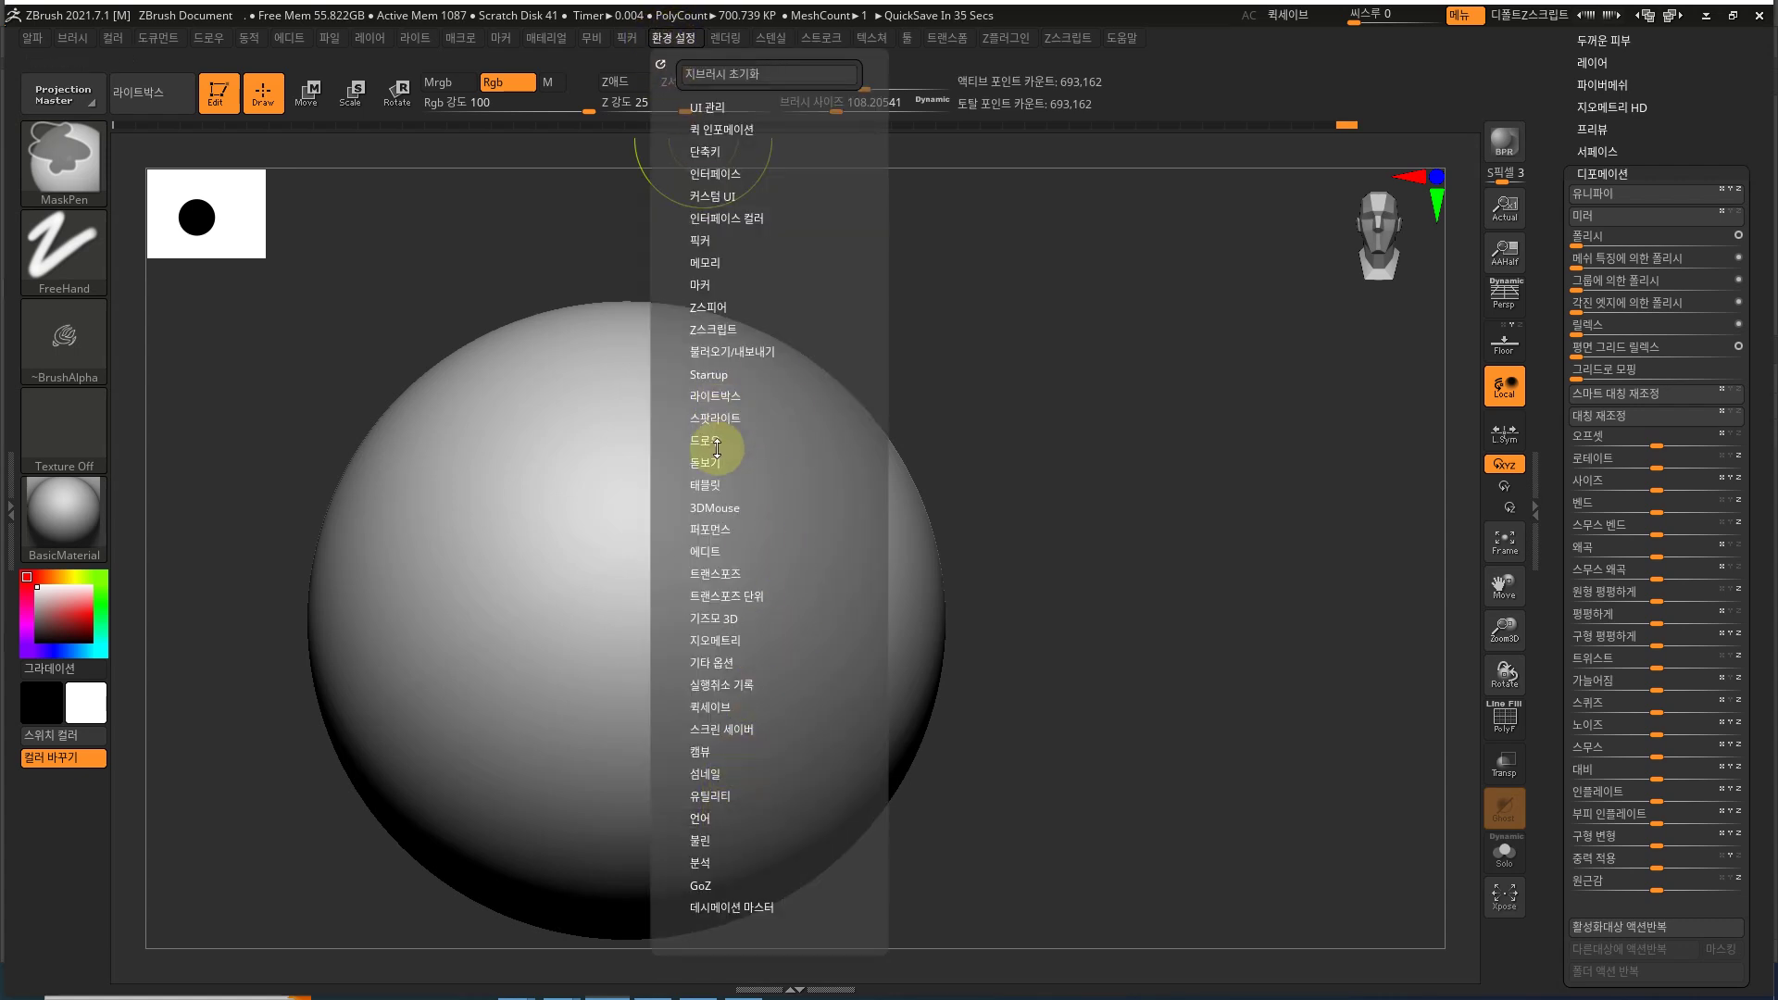
pyautogui.click(713, 486)
pyautogui.click(735, 501)
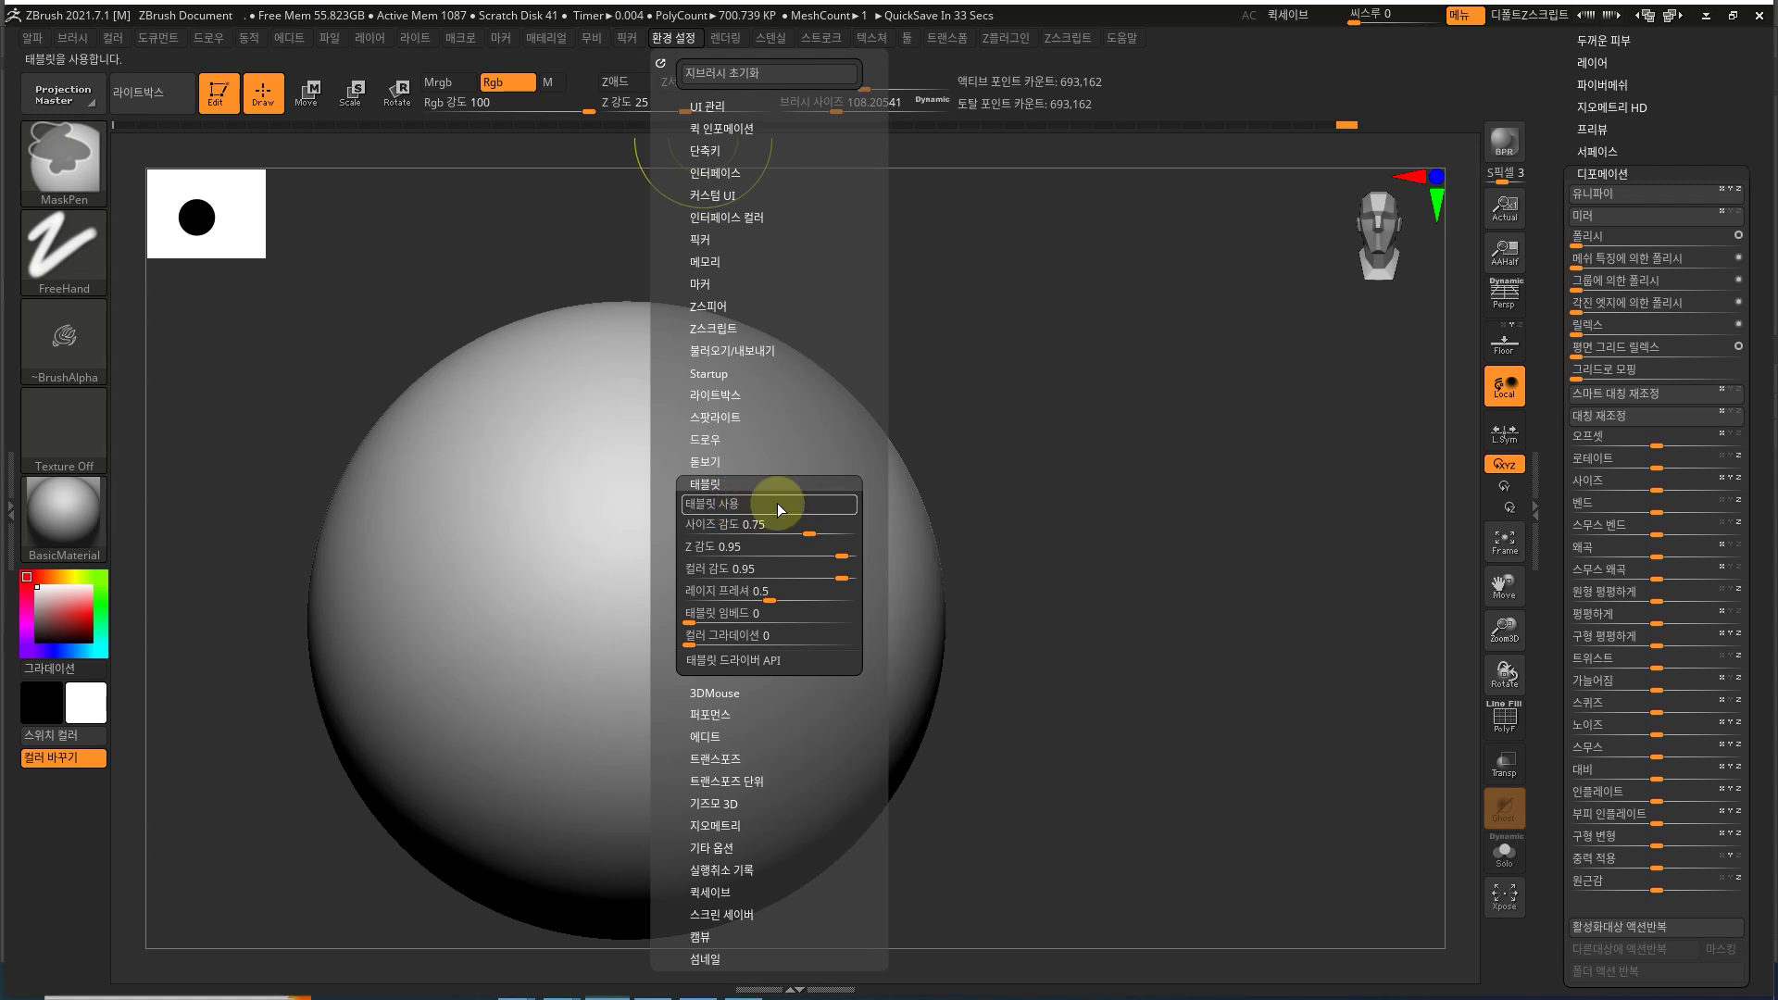
pyautogui.keyDown('shift'); pyautogui.moveTo(993, 455); pyautogui.dragTo(984, 457); pyautogui.keyUp('shift')
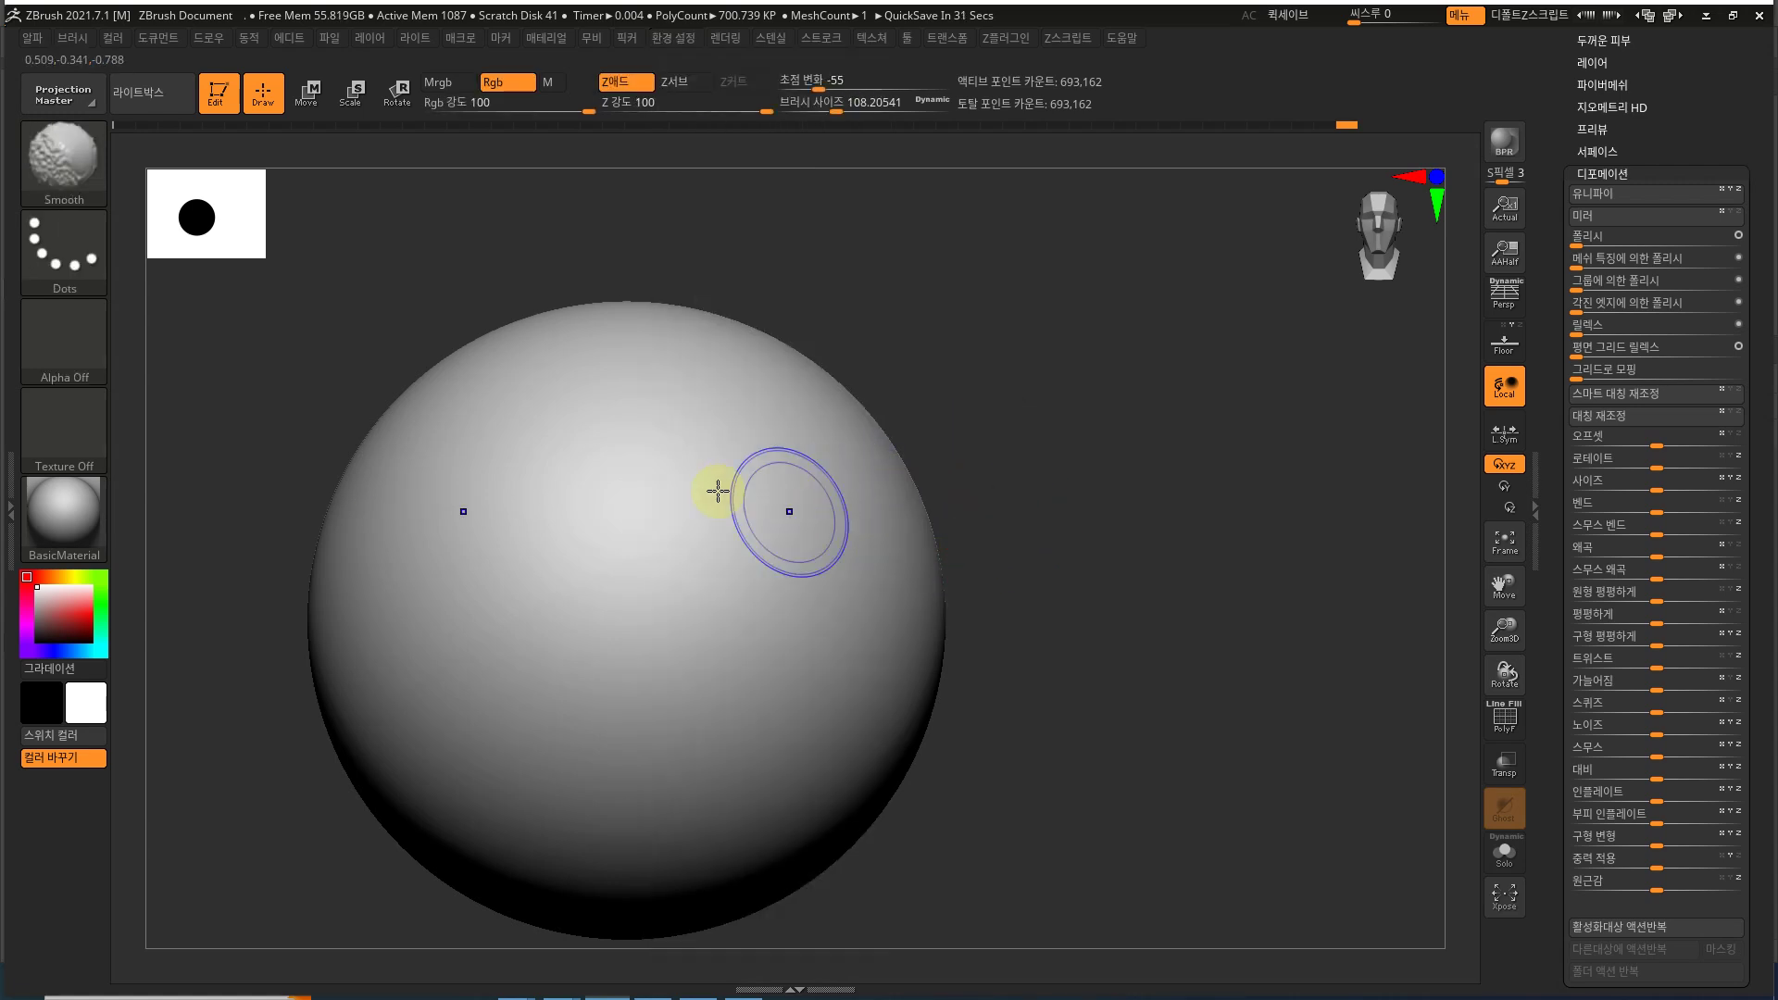
# Step: Try a row of masked designs across the upper front of the sphere and clear it
pyautogui.keyDown('ctrl'); pyautogui.moveTo(640, 485); pyautogui.dragTo(1047, 453); pyautogui.keyUp('ctrl')
pyautogui.moveTo(1047, 452); pyautogui.dragTo(991, 472)
pyautogui.moveTo(1136, 336)
pyautogui.keyDown('ctrl'); pyautogui.mouseDown()
pyautogui.moveTo(1149, 315)
pyautogui.moveTo(686, 492)
pyautogui.mouseUp(); pyautogui.keyUp('ctrl')
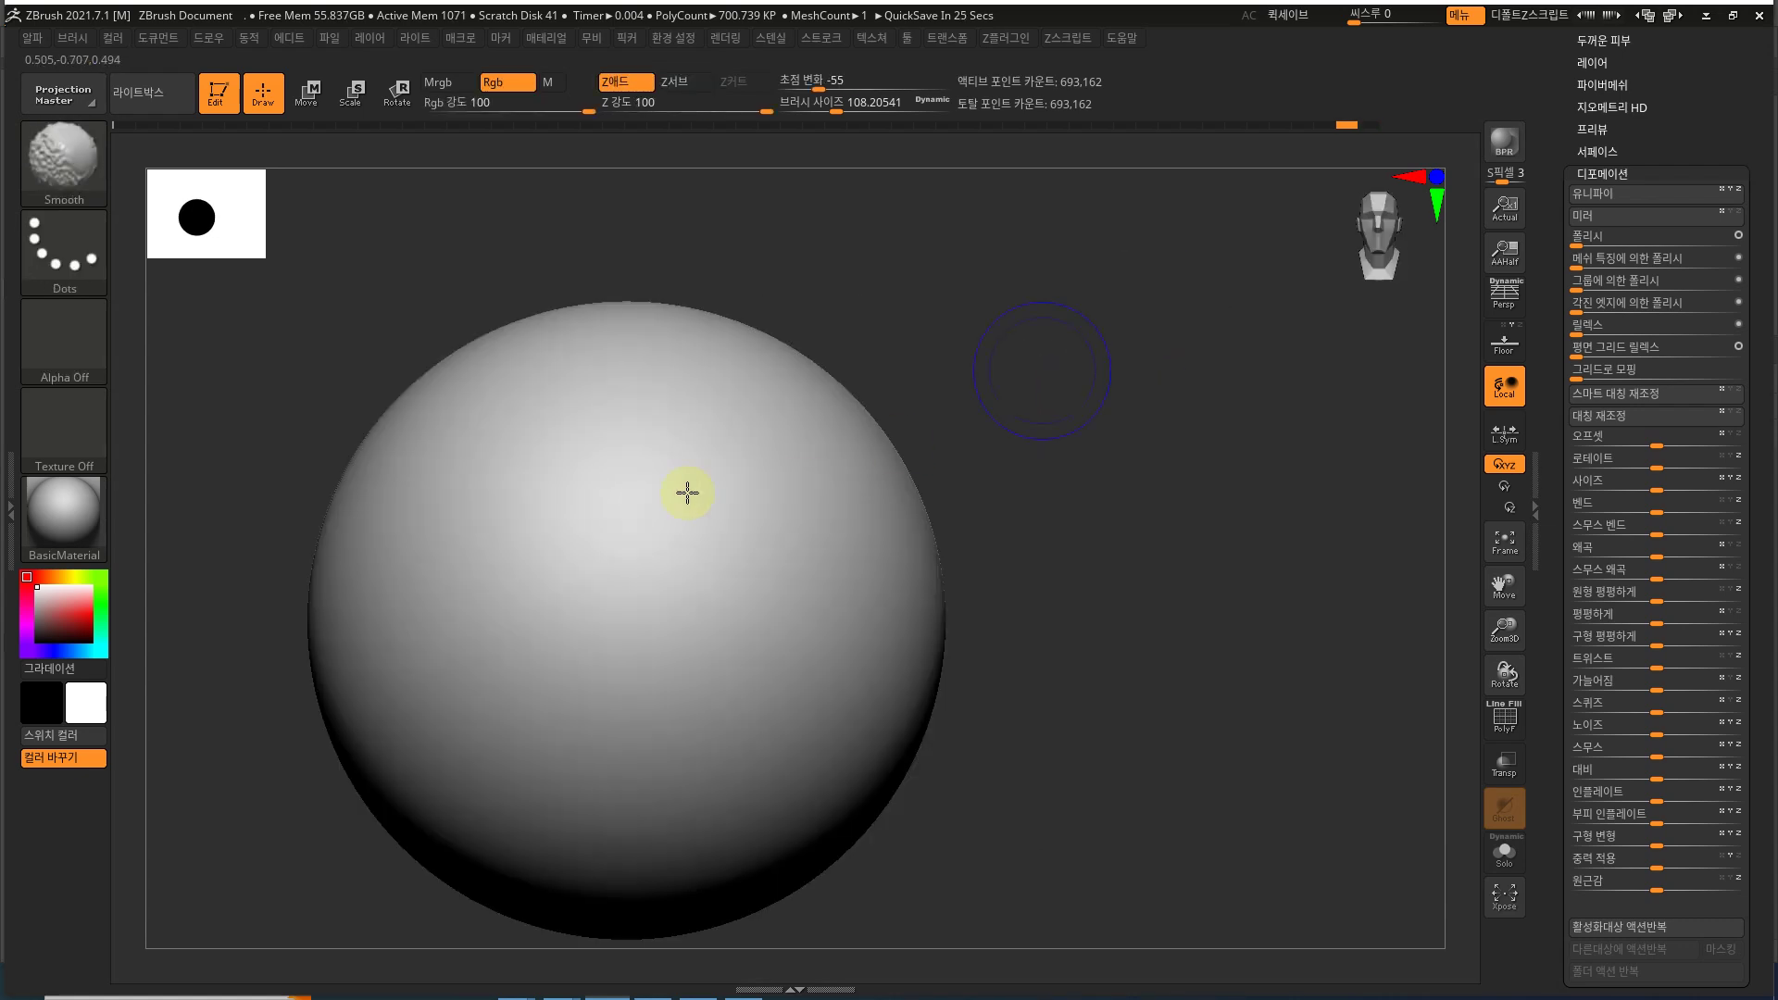
# Step: Paint short MaskPen strokes with the custom alpha across the sphere's upper part, undoing the rejected attempts
pyautogui.moveTo(840, 474)
pyautogui.keyDown('ctrl'); pyautogui.mouseDown()
pyautogui.moveTo(1064, 416)
pyautogui.moveTo(873, 485)
pyautogui.moveTo(1006, 423)
pyautogui.moveTo(970, 435)
pyautogui.mouseUp(); pyautogui.keyUp('ctrl')
pyautogui.moveTo(681, 474)
pyautogui.keyDown('ctrl'); pyautogui.mouseDown()
pyautogui.moveTo(841, 474)
pyautogui.moveTo(913, 445)
pyautogui.mouseUp(); pyautogui.keyUp('ctrl')
pyautogui.hotkey('ctrl', 'z')
pyautogui.hotkey('ctrl', 'z')
pyautogui.keyDown('ctrl'); pyautogui.moveTo(789, 463); pyautogui.dragTo(904, 456); pyautogui.keyUp('ctrl')
pyautogui.hotkey('ctrl', 'z')
pyautogui.moveTo(781, 476)
pyautogui.keyDown('ctrl'); pyautogui.mouseDown()
pyautogui.moveTo(991, 436)
pyautogui.moveTo(981, 484)
pyautogui.moveTo(1071, 404)
pyautogui.moveTo(1169, 367)
pyautogui.moveTo(707, 508)
pyautogui.mouseUp(); pyautogui.keyUp('ctrl')
# Step: Extend the row of masked designs toward the side of the sphere with additional LazyMouse strokes
pyautogui.press('ctrl')
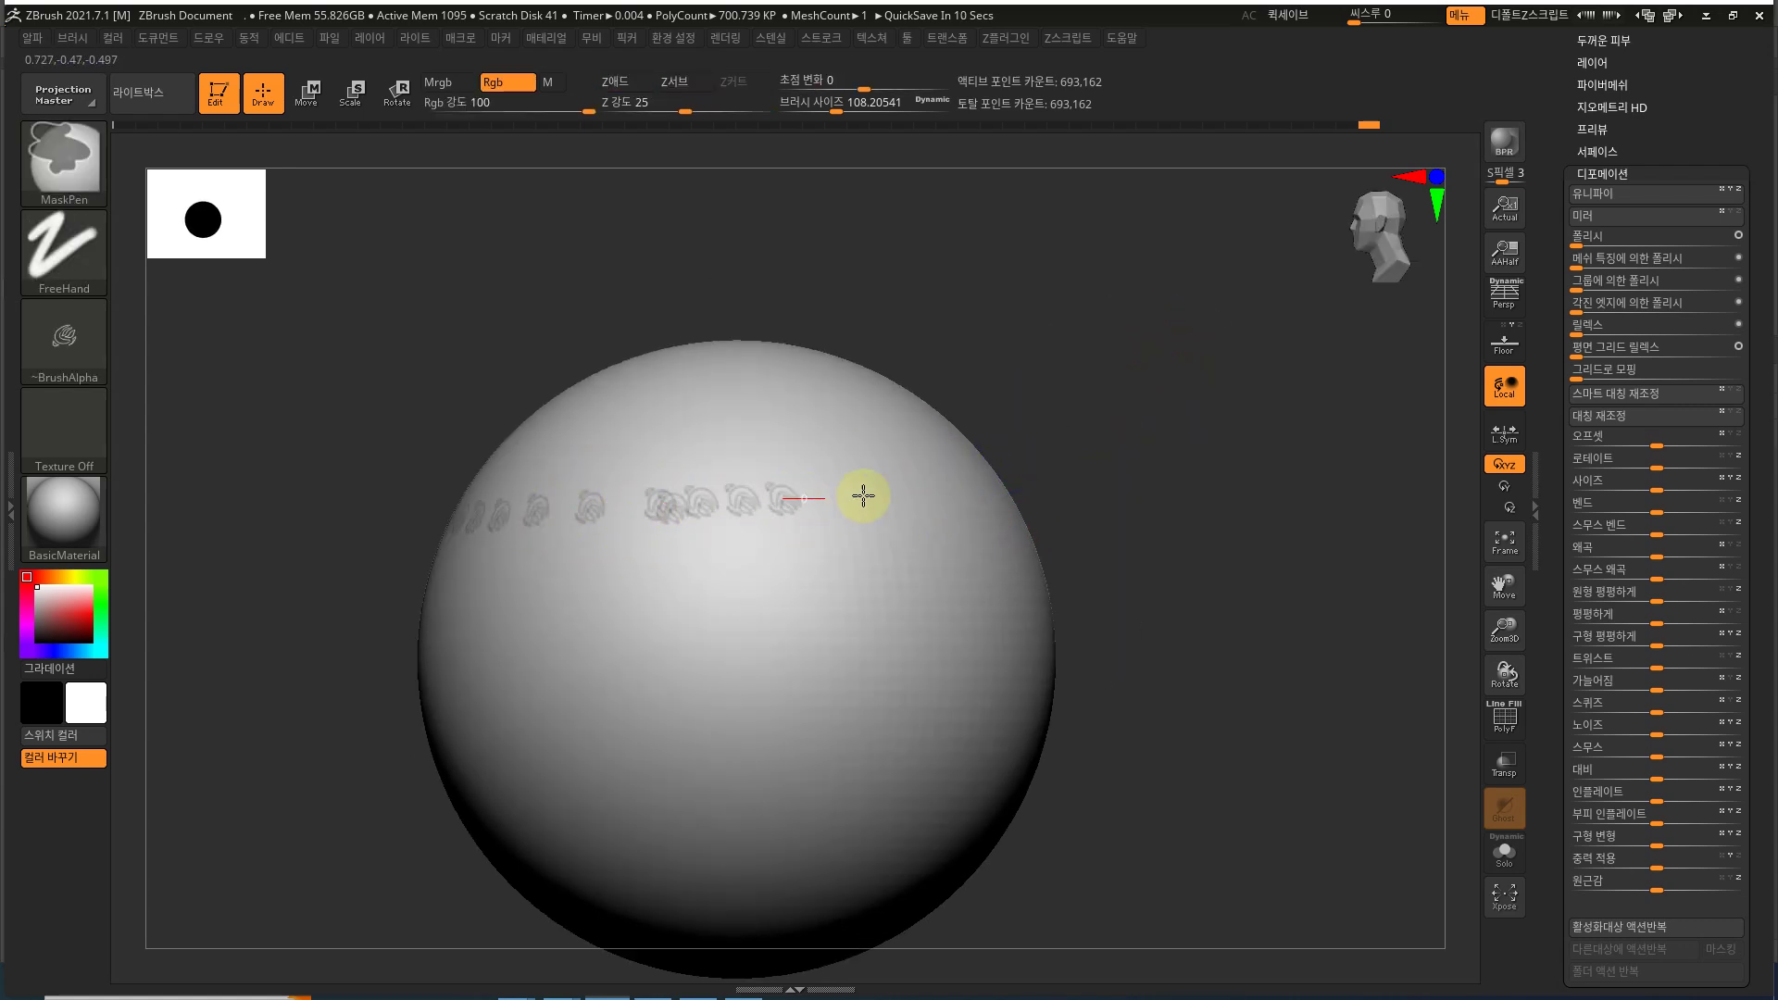
pyautogui.keyDown('ctrl'); pyautogui.moveTo(908, 499); pyautogui.dragTo(1010, 493); pyautogui.keyUp('ctrl')
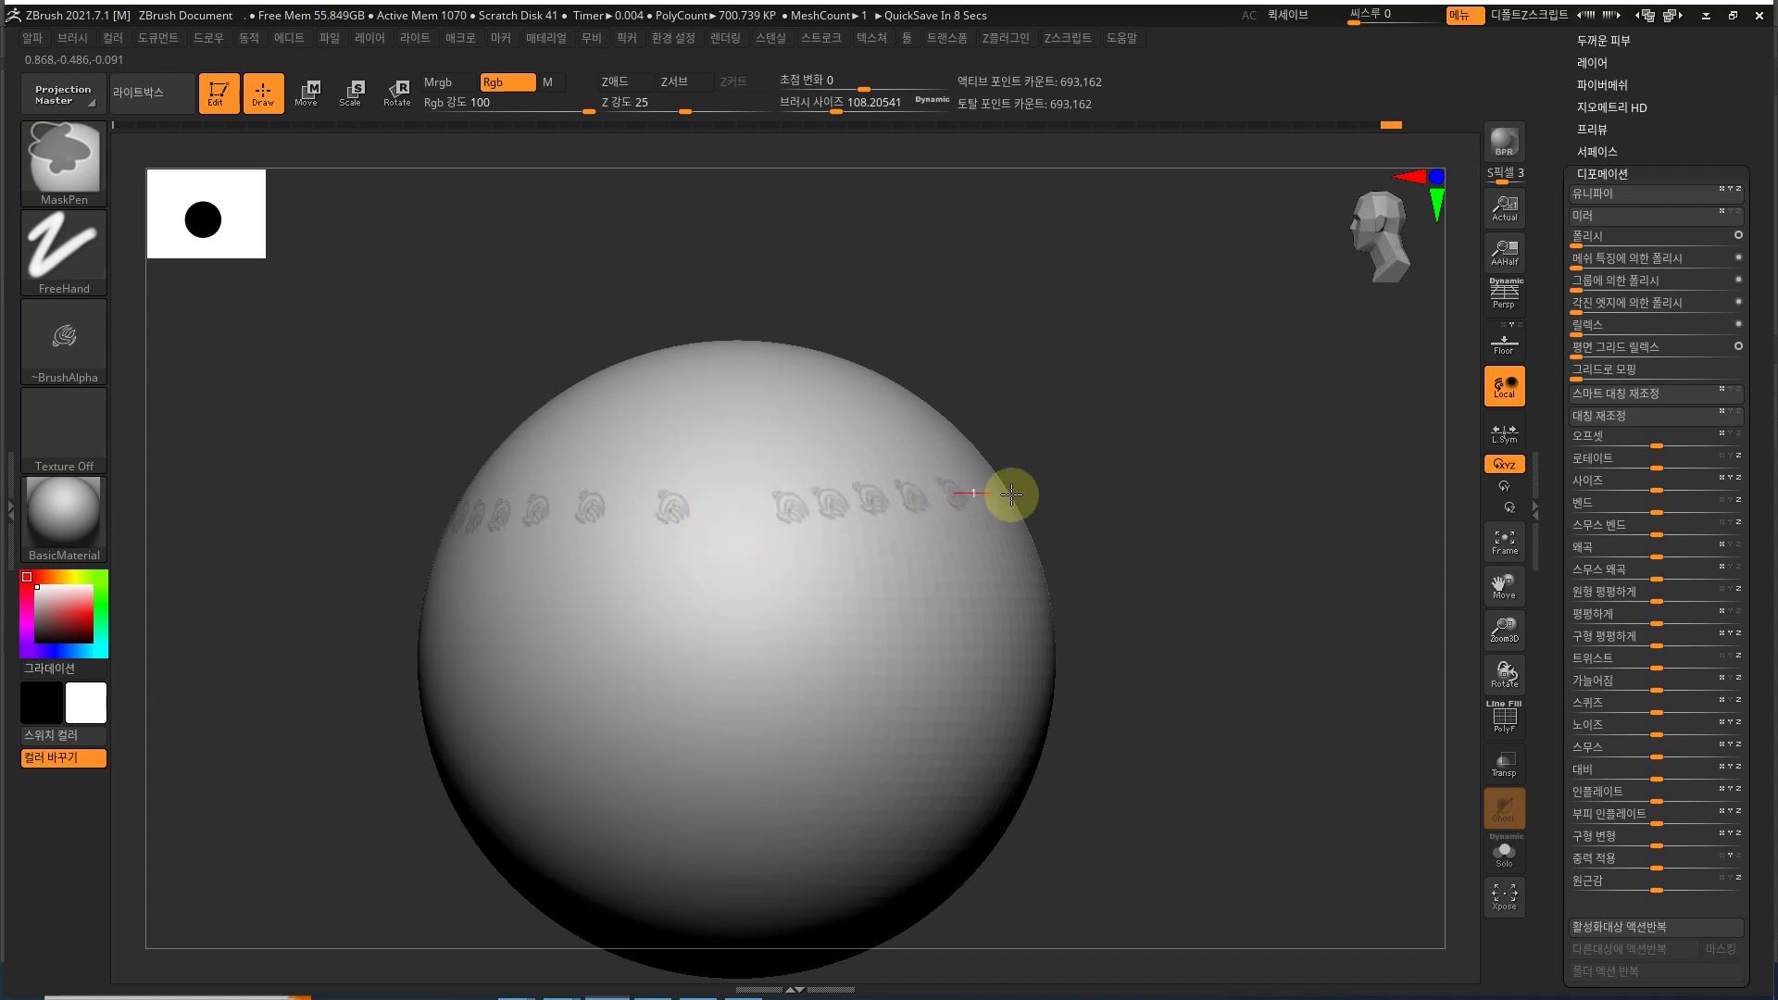
pyautogui.keyDown('ctrl'); pyautogui.moveTo(896, 504); pyautogui.dragTo(1033, 498); pyautogui.keyUp('ctrl')
pyautogui.moveTo(1109, 427)
pyautogui.mouseDown()
pyautogui.moveTo(1095, 537)
pyautogui.moveTo(1046, 491)
pyautogui.mouseUp()
# Step: Try two more mask strokes in the middle of the existing design row and undo both
pyautogui.keyDown('ctrl'); pyautogui.moveTo(642, 493); pyautogui.dragTo(847, 499); pyautogui.keyUp('ctrl')
pyautogui.hotkey('ctrl', 'z')
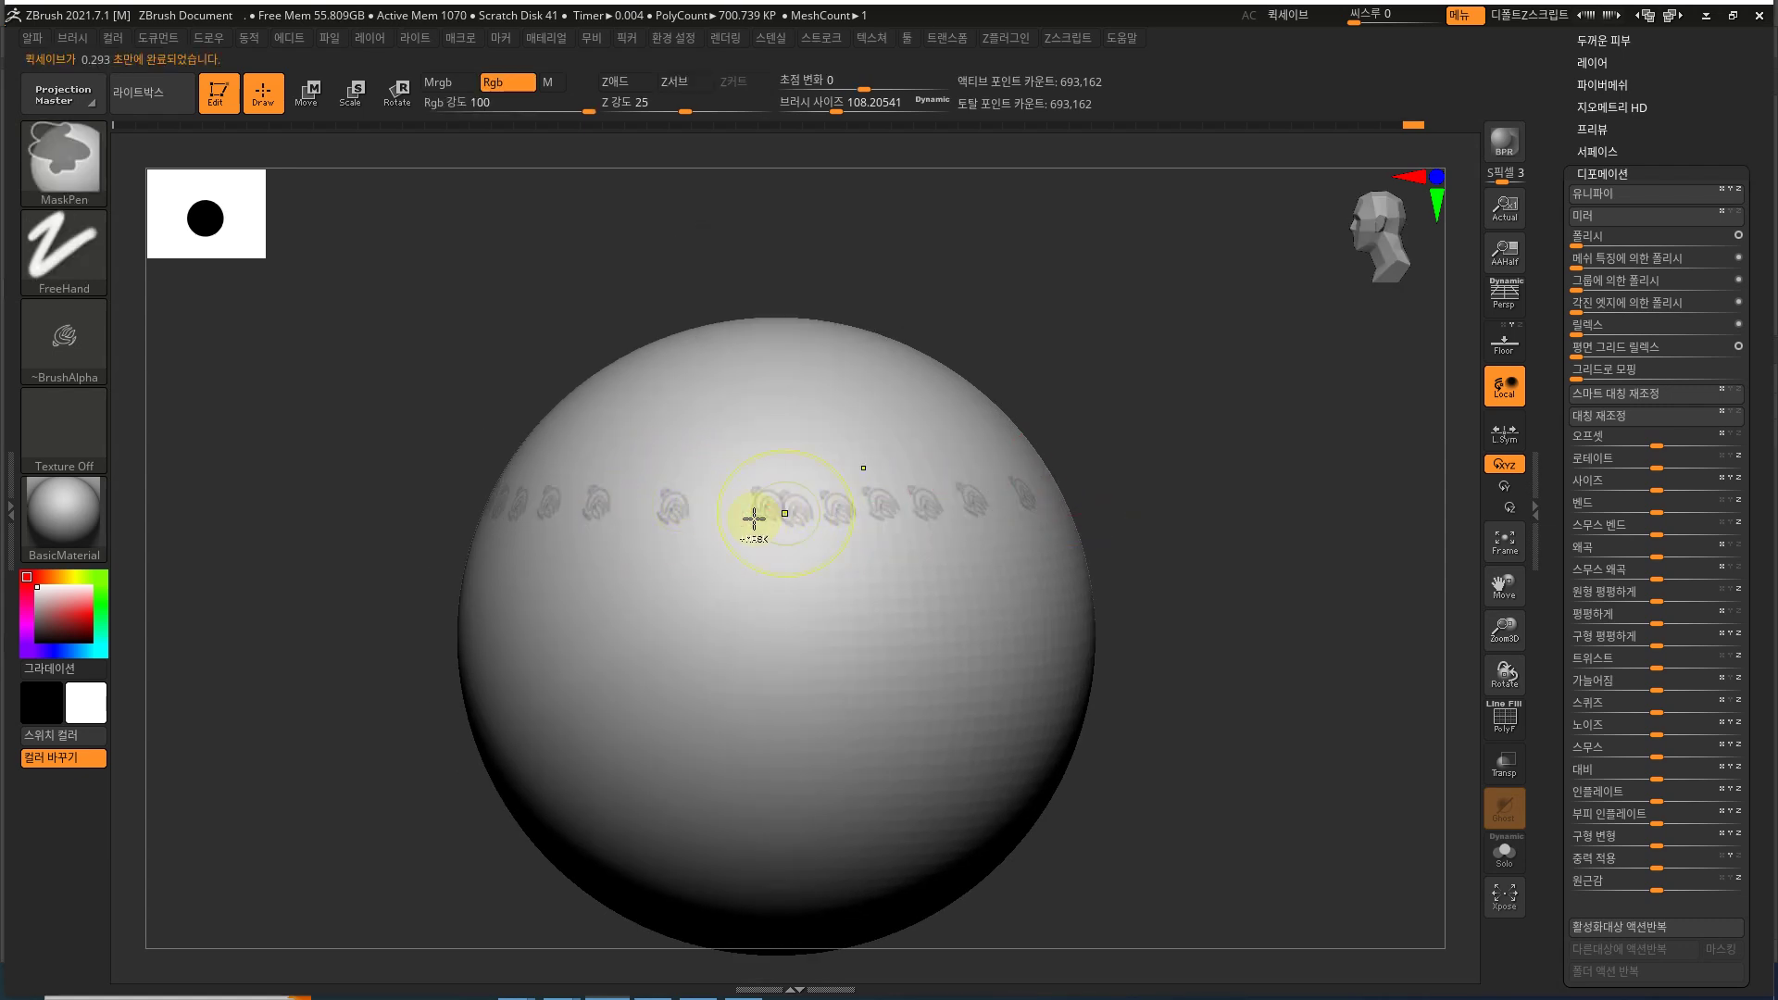
pyautogui.keyDown('ctrl'); pyautogui.moveTo(792, 507); pyautogui.dragTo(816, 509); pyautogui.keyUp('ctrl')
pyautogui.hotkey('ctrl', 'z')
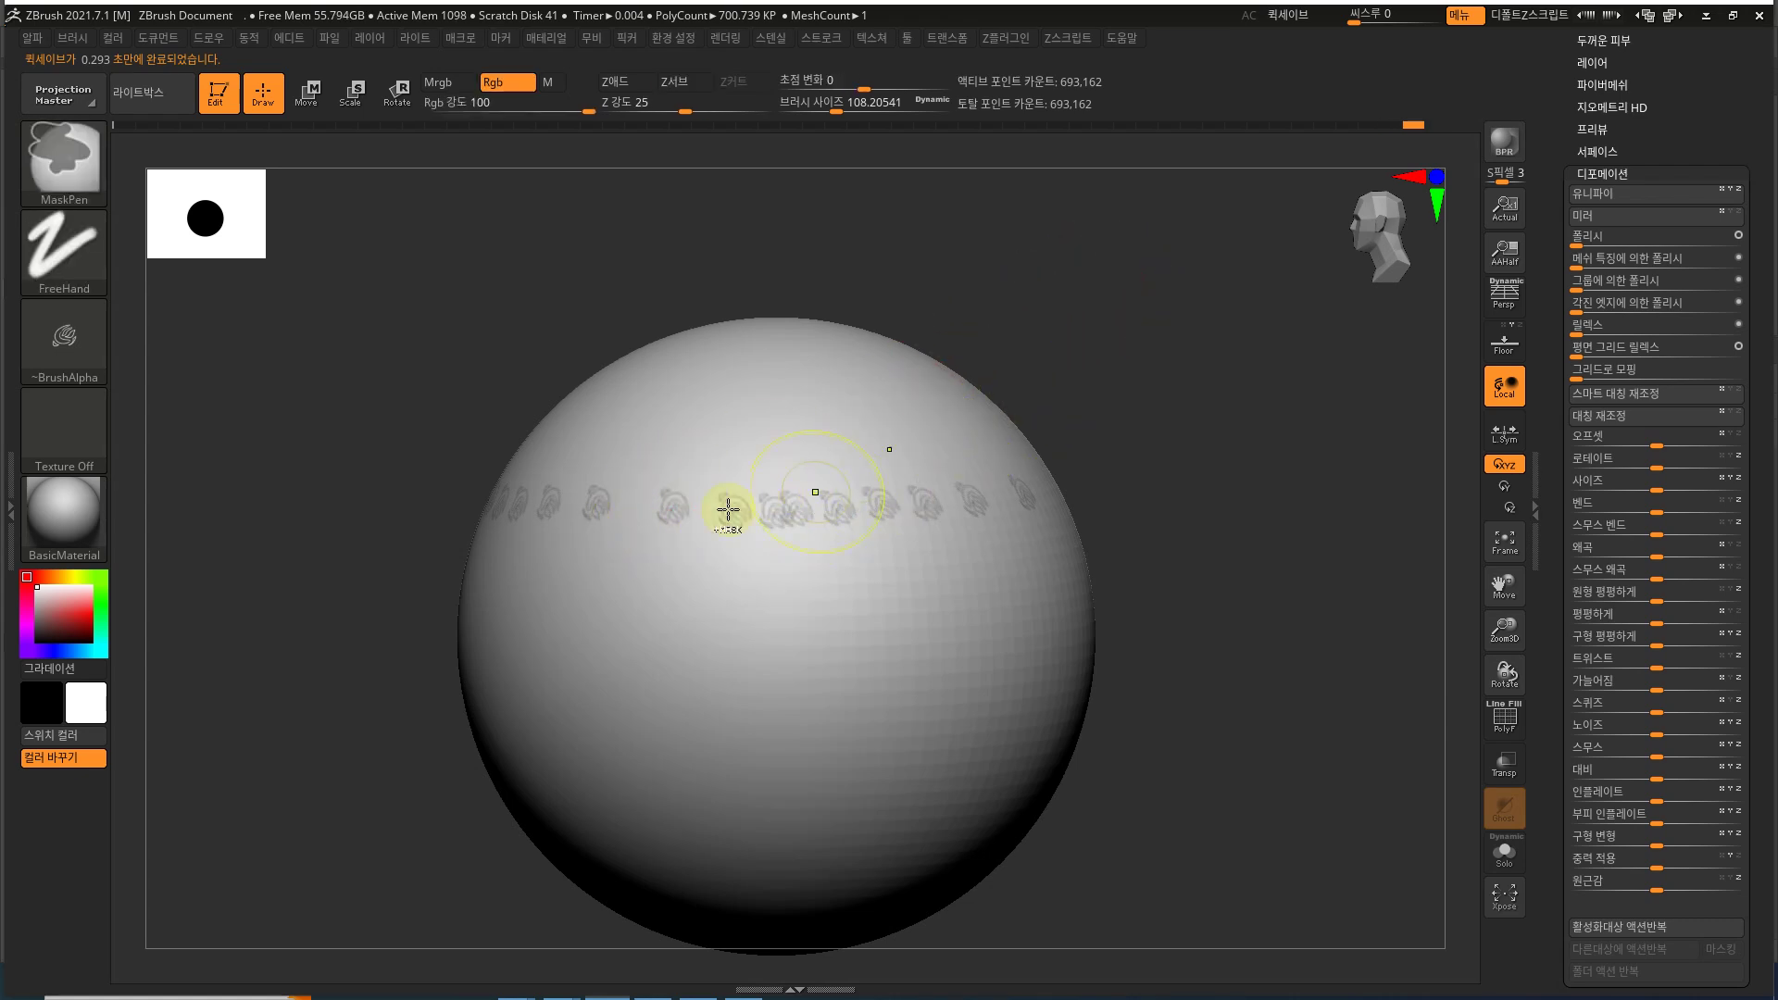
# Step: Paint a looping chain of masked designs on the sphere's lower front at a brush size of about 68, and clear the mask
pyautogui.moveTo(1117, 345)
pyautogui.mouseDown()
pyautogui.moveTo(1132, 401)
pyautogui.moveTo(1152, 357)
pyautogui.moveTo(1007, 424)
pyautogui.moveTo(1096, 333)
pyautogui.moveTo(1037, 370)
pyautogui.mouseUp()
pyautogui.press('s')
pyautogui.moveTo(698, 534); pyautogui.dragTo(685, 534)
pyautogui.press('ctrl')
pyautogui.moveTo(570, 637)
pyautogui.mouseDown()
pyautogui.moveTo(667, 746)
pyautogui.moveTo(787, 576)
pyautogui.mouseUp()
pyautogui.moveTo(655, 618)
pyautogui.keyDown('ctrl'); pyautogui.mouseDown()
pyautogui.moveTo(658, 714)
pyautogui.moveTo(754, 587)
pyautogui.moveTo(663, 666)
pyautogui.moveTo(694, 668)
pyautogui.mouseUp(); pyautogui.keyUp('ctrl')
pyautogui.moveTo(1093, 452)
pyautogui.mouseDown()
pyautogui.moveTo(1059, 504)
pyautogui.moveTo(1079, 508)
pyautogui.mouseUp()
pyautogui.moveTo(1122, 421); pyautogui.dragTo(1146, 372)
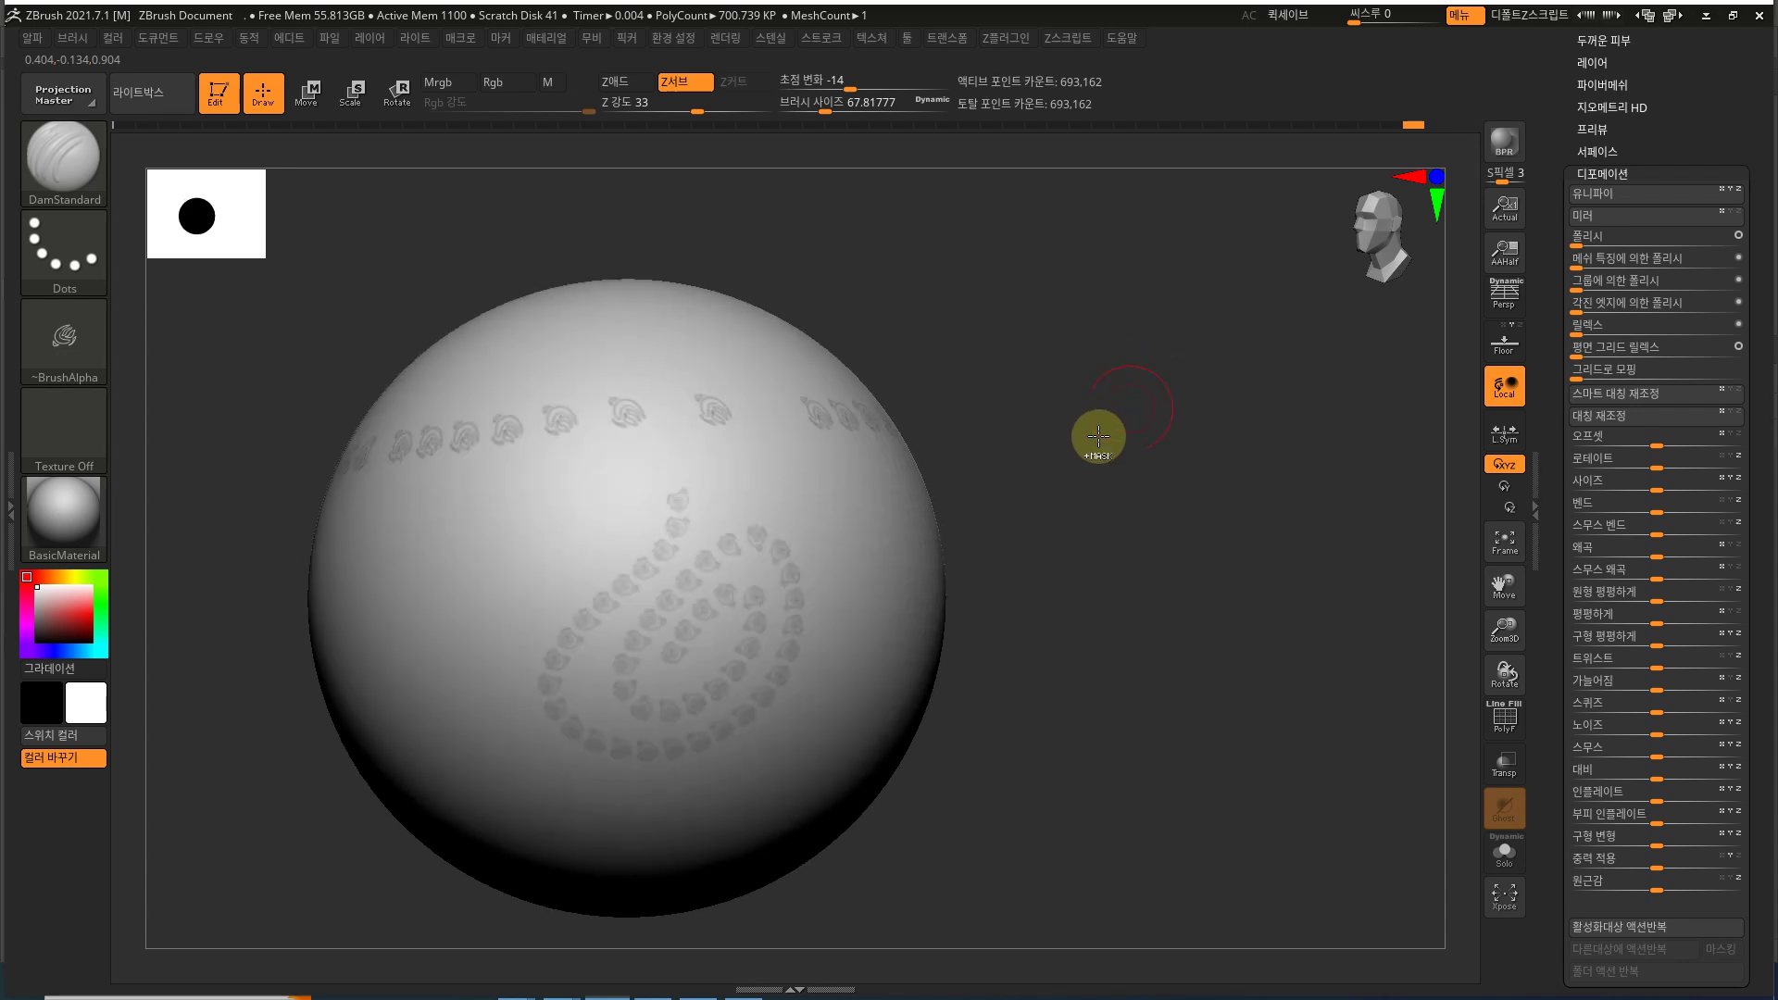
pyautogui.keyDown('ctrl'); pyautogui.moveTo(1079, 456); pyautogui.dragTo(1174, 453); pyautogui.keyUp('ctrl')
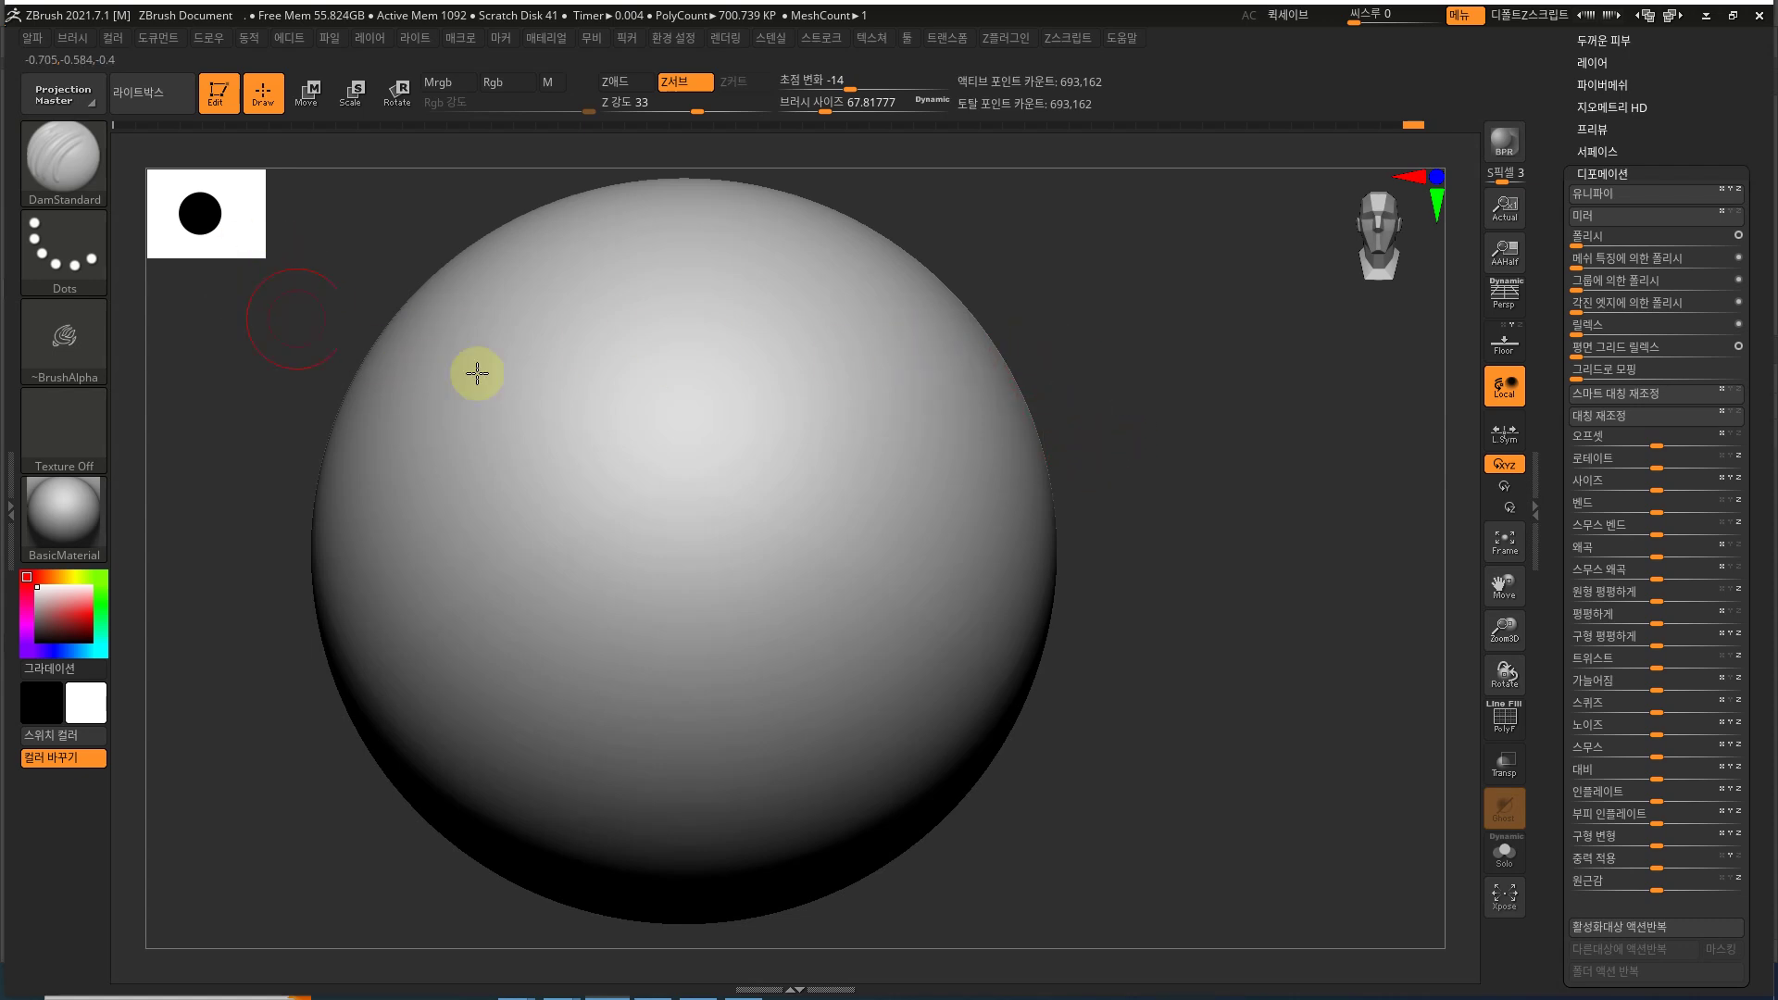
# Step: Examine the active symmetry settings in the Transform options
pyautogui.press('ctrl')
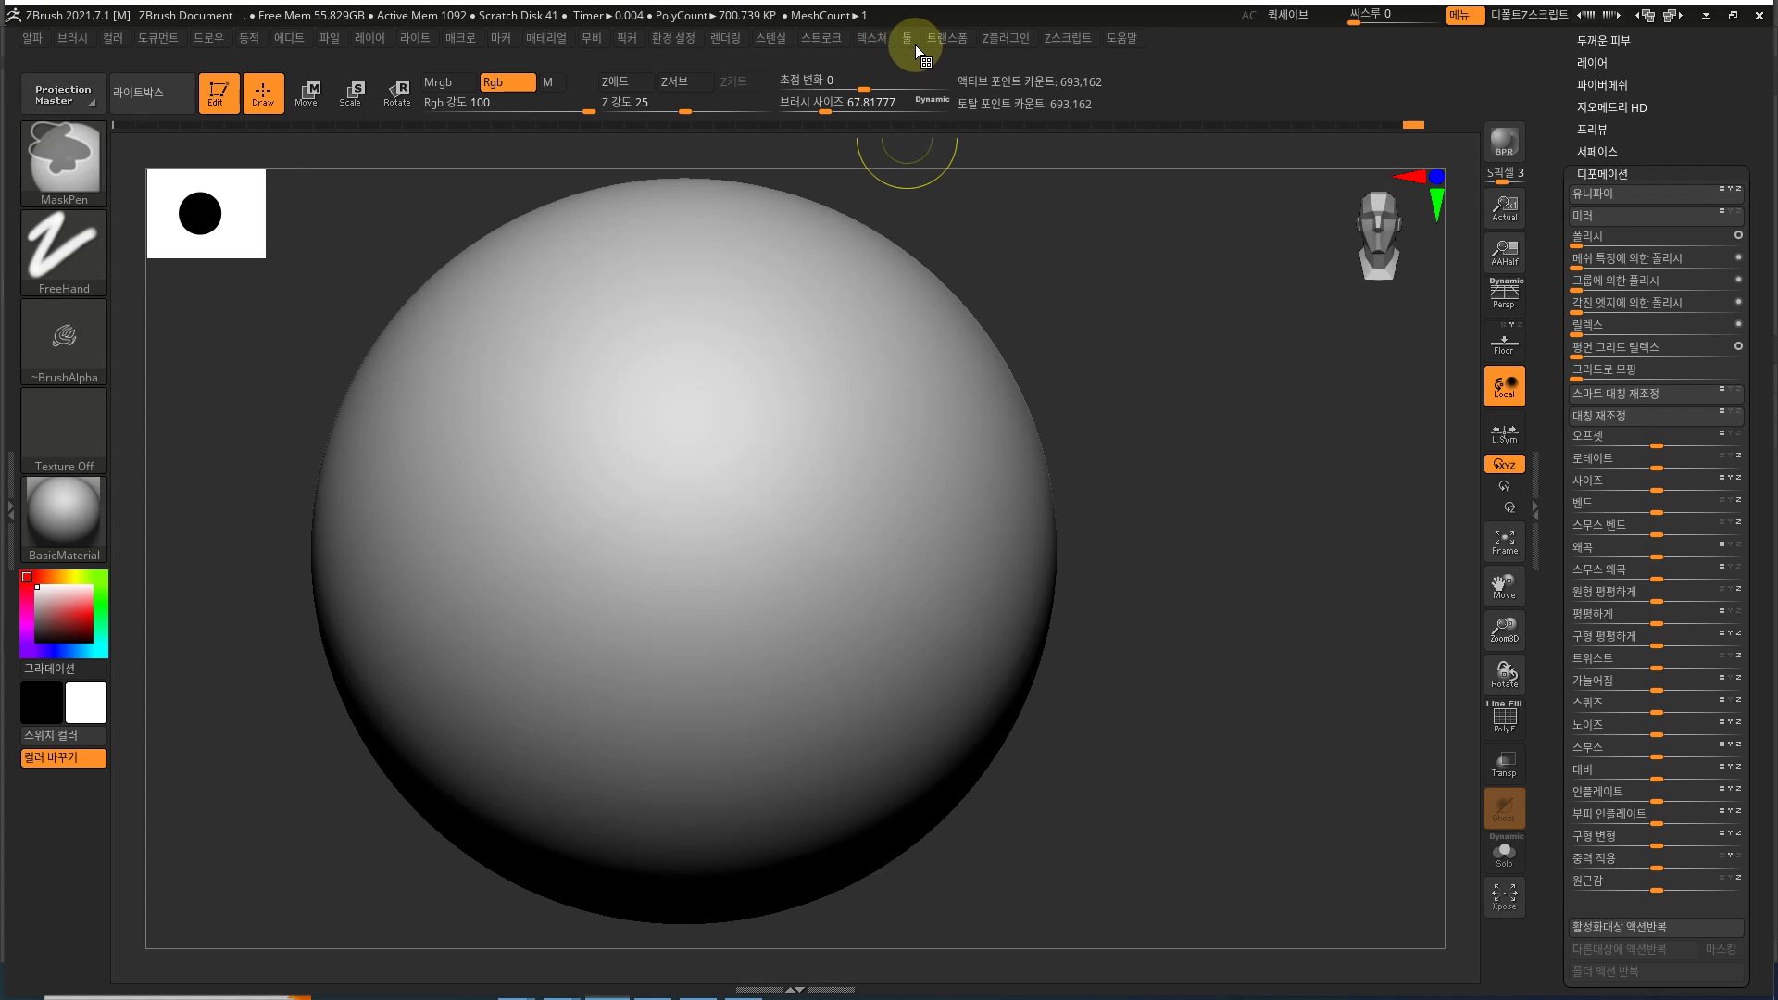
pyautogui.click(955, 39)
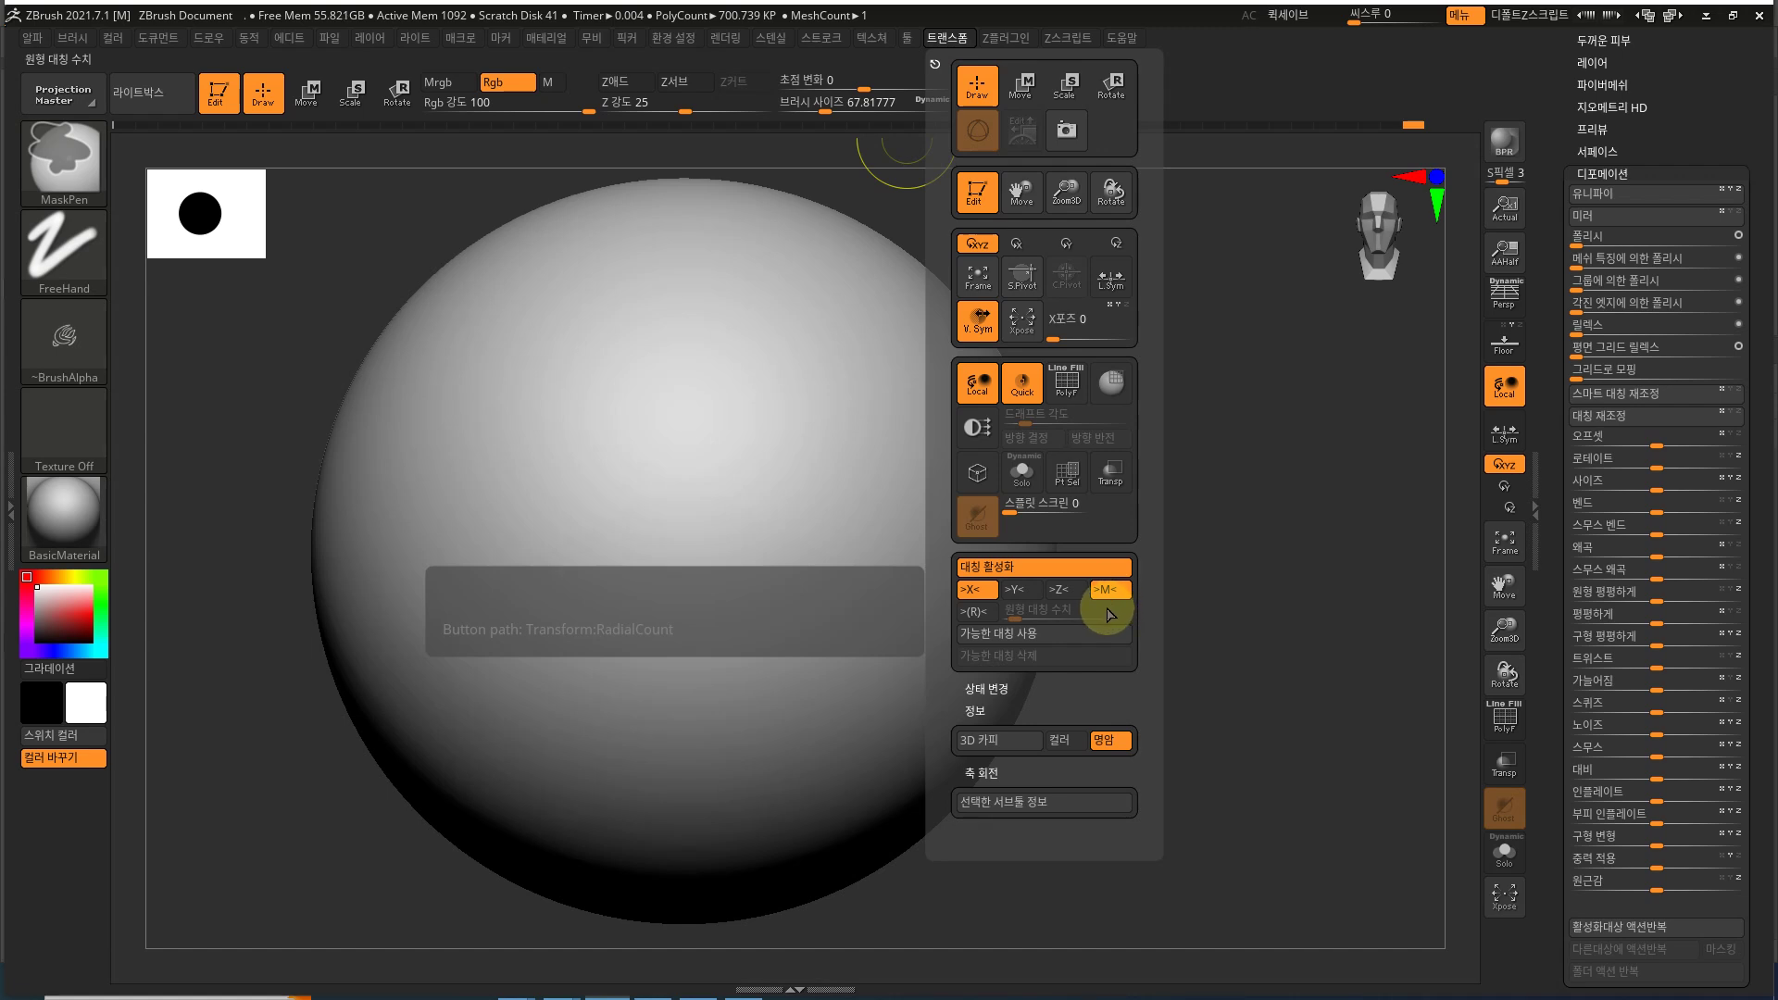
pyautogui.moveTo(1230, 433)
pyautogui.keyDown('alt'); pyautogui.mouseDown()
pyautogui.moveTo(1262, 504)
pyautogui.moveTo(1000, 547)
pyautogui.mouseUp(); pyautogui.keyUp('alt')
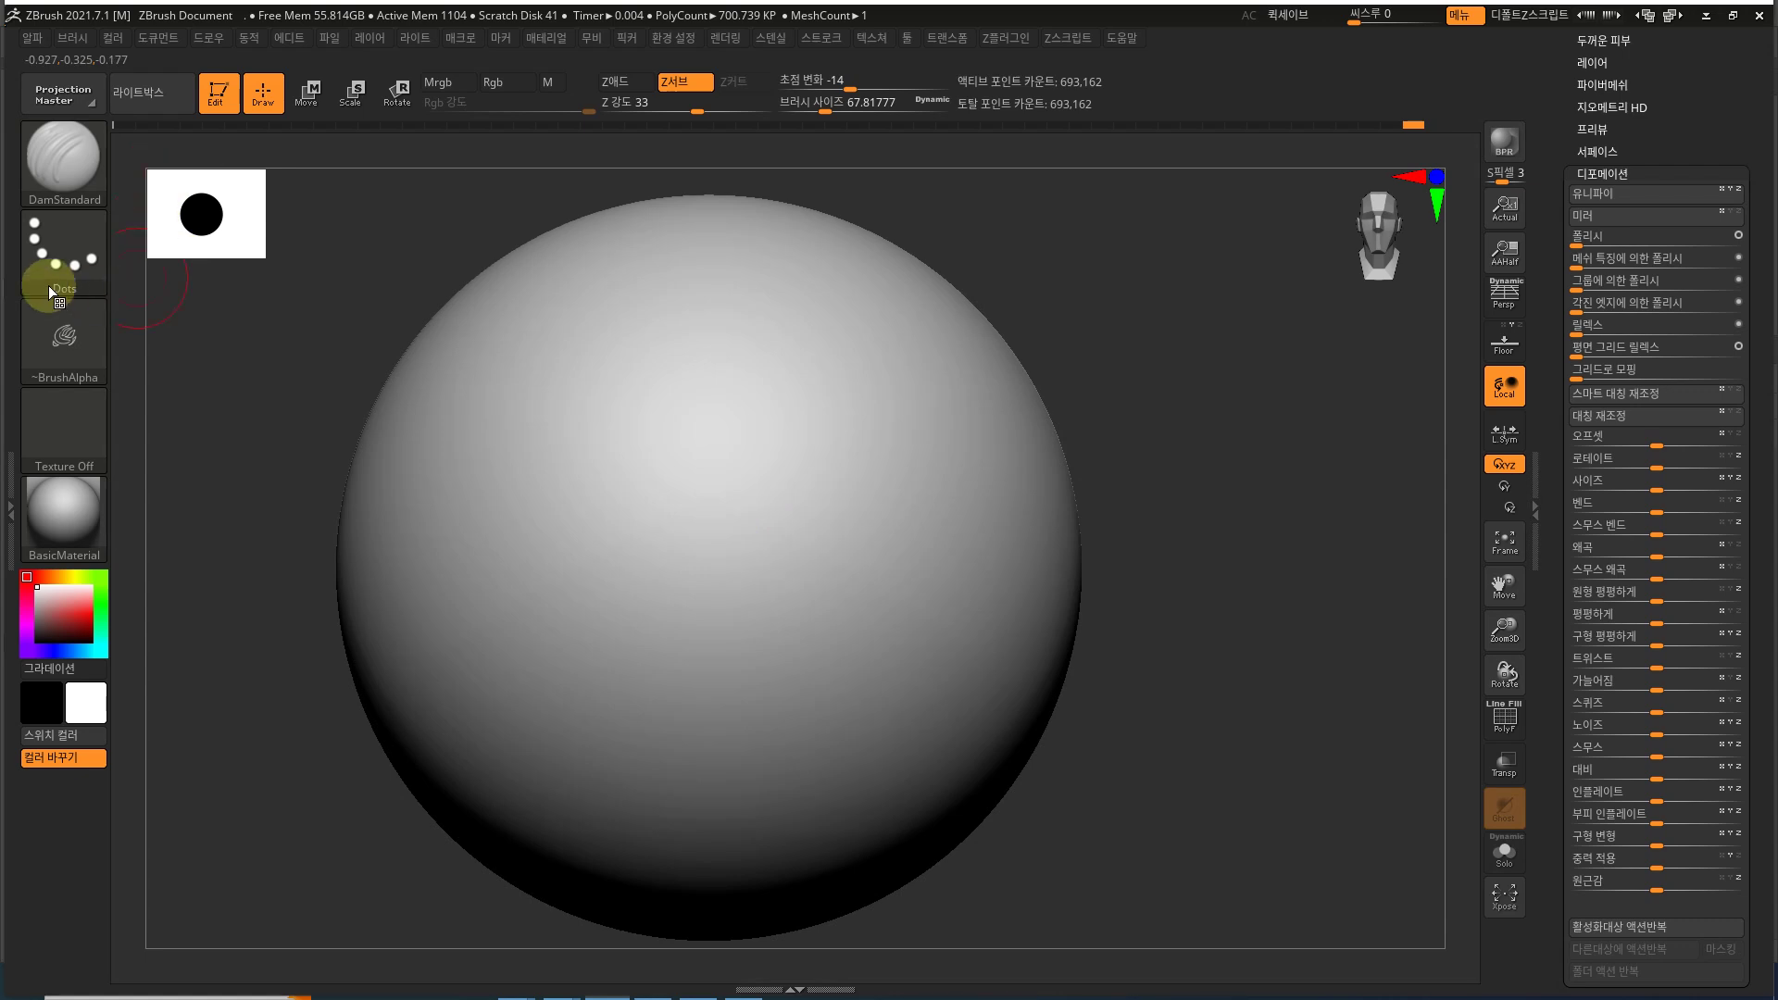
# Step: Change the DamStandard brush's alpha to Alpha 01 and set the brush size to about 108
pyautogui.click(57, 329)
pyautogui.click(192, 357)
pyautogui.moveTo(1028, 345); pyautogui.dragTo(1141, 389)
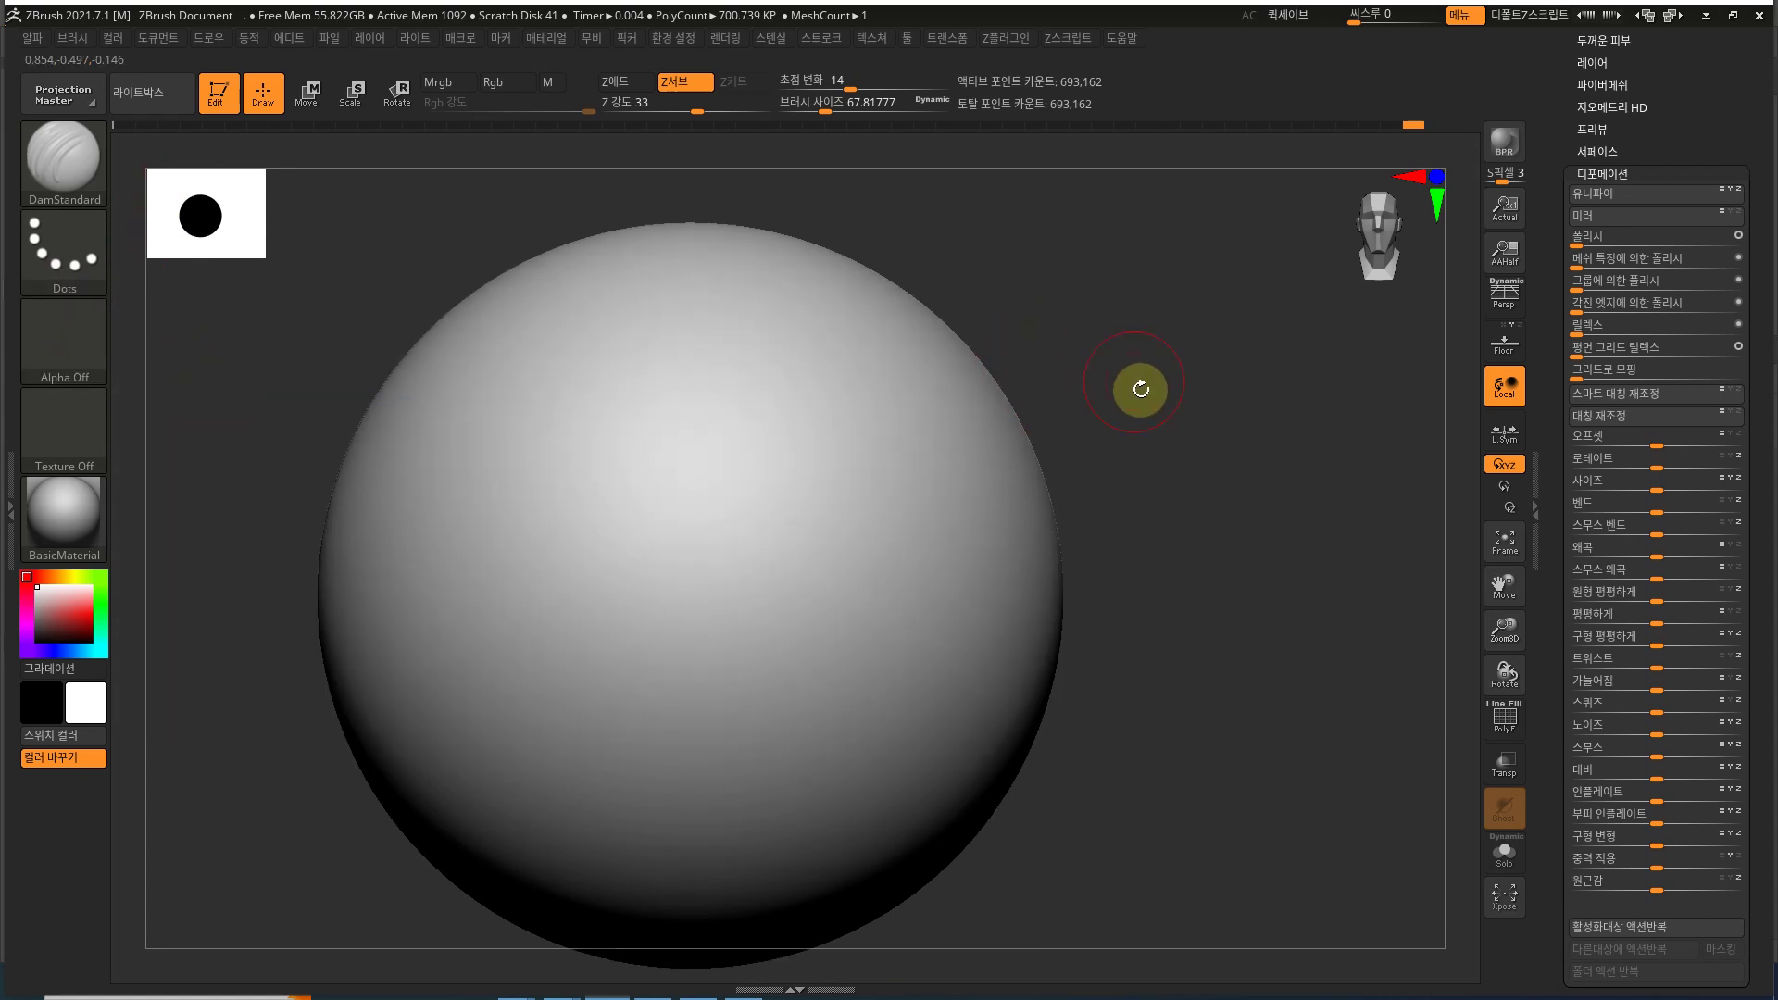
pyautogui.click(93, 329)
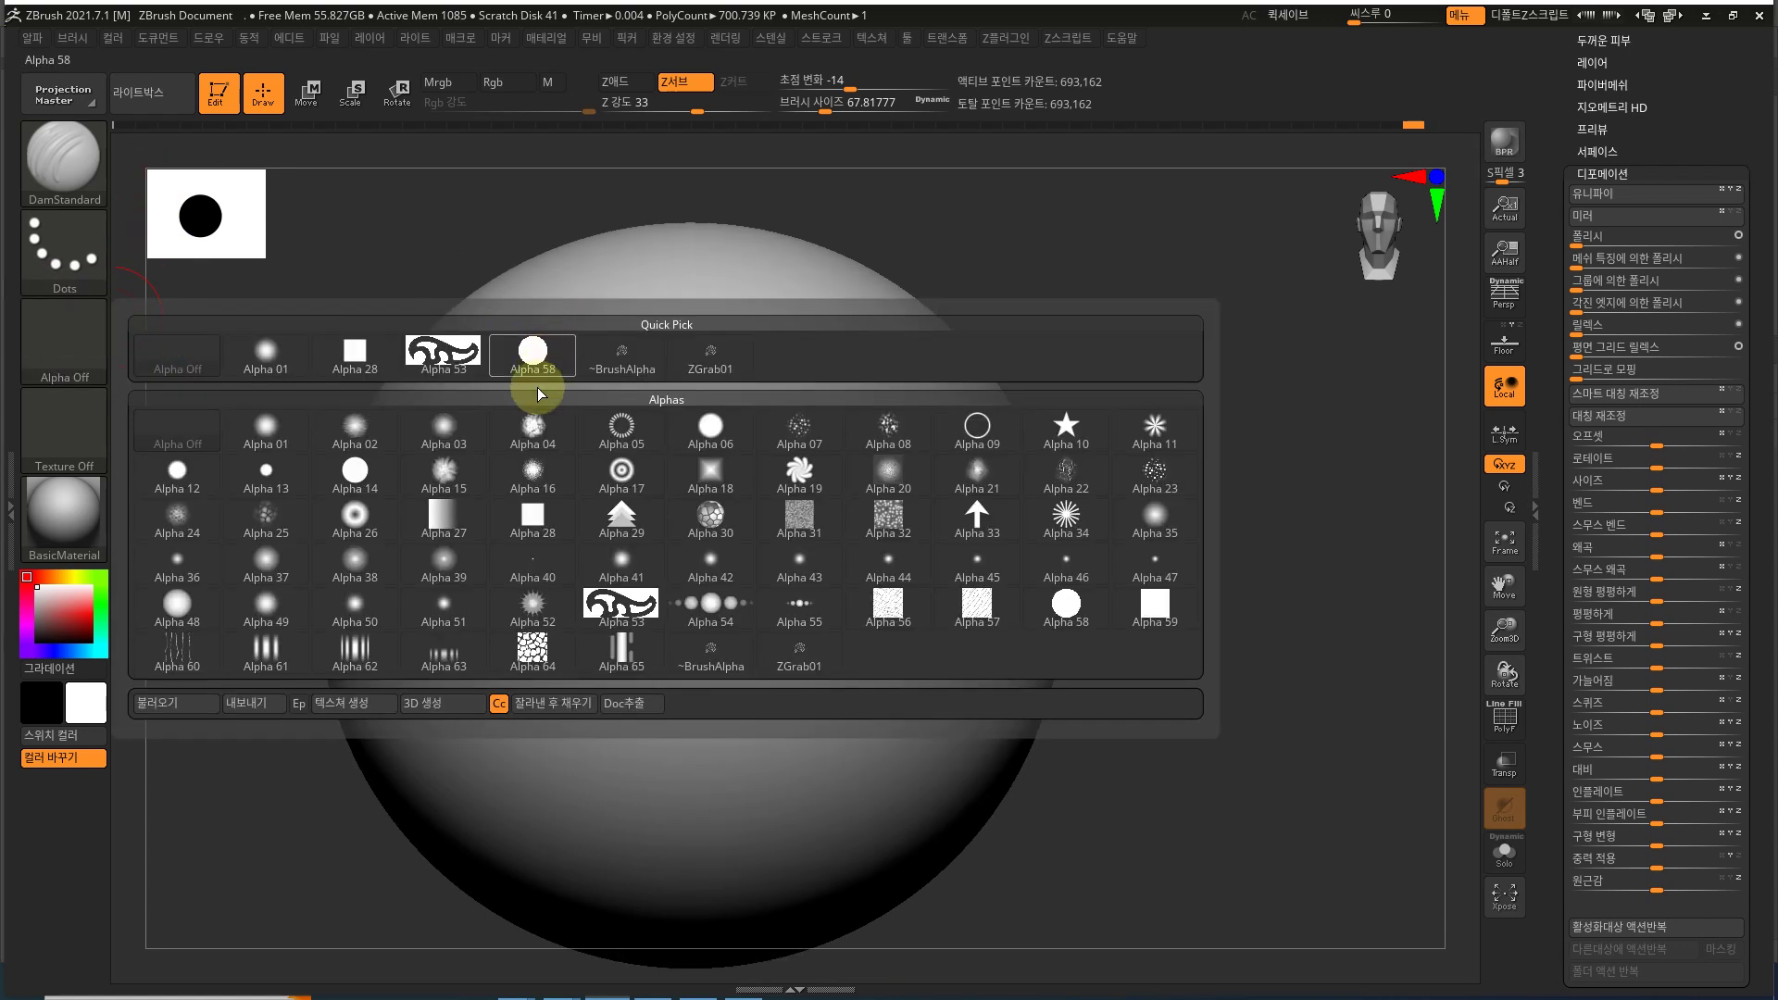
pyautogui.click(309, 358)
pyautogui.press('s')
pyautogui.moveTo(963, 476)
pyautogui.mouseDown()
pyautogui.moveTo(1153, 512)
pyautogui.moveTo(1143, 539)
pyautogui.moveTo(1190, 538)
pyautogui.mouseUp()
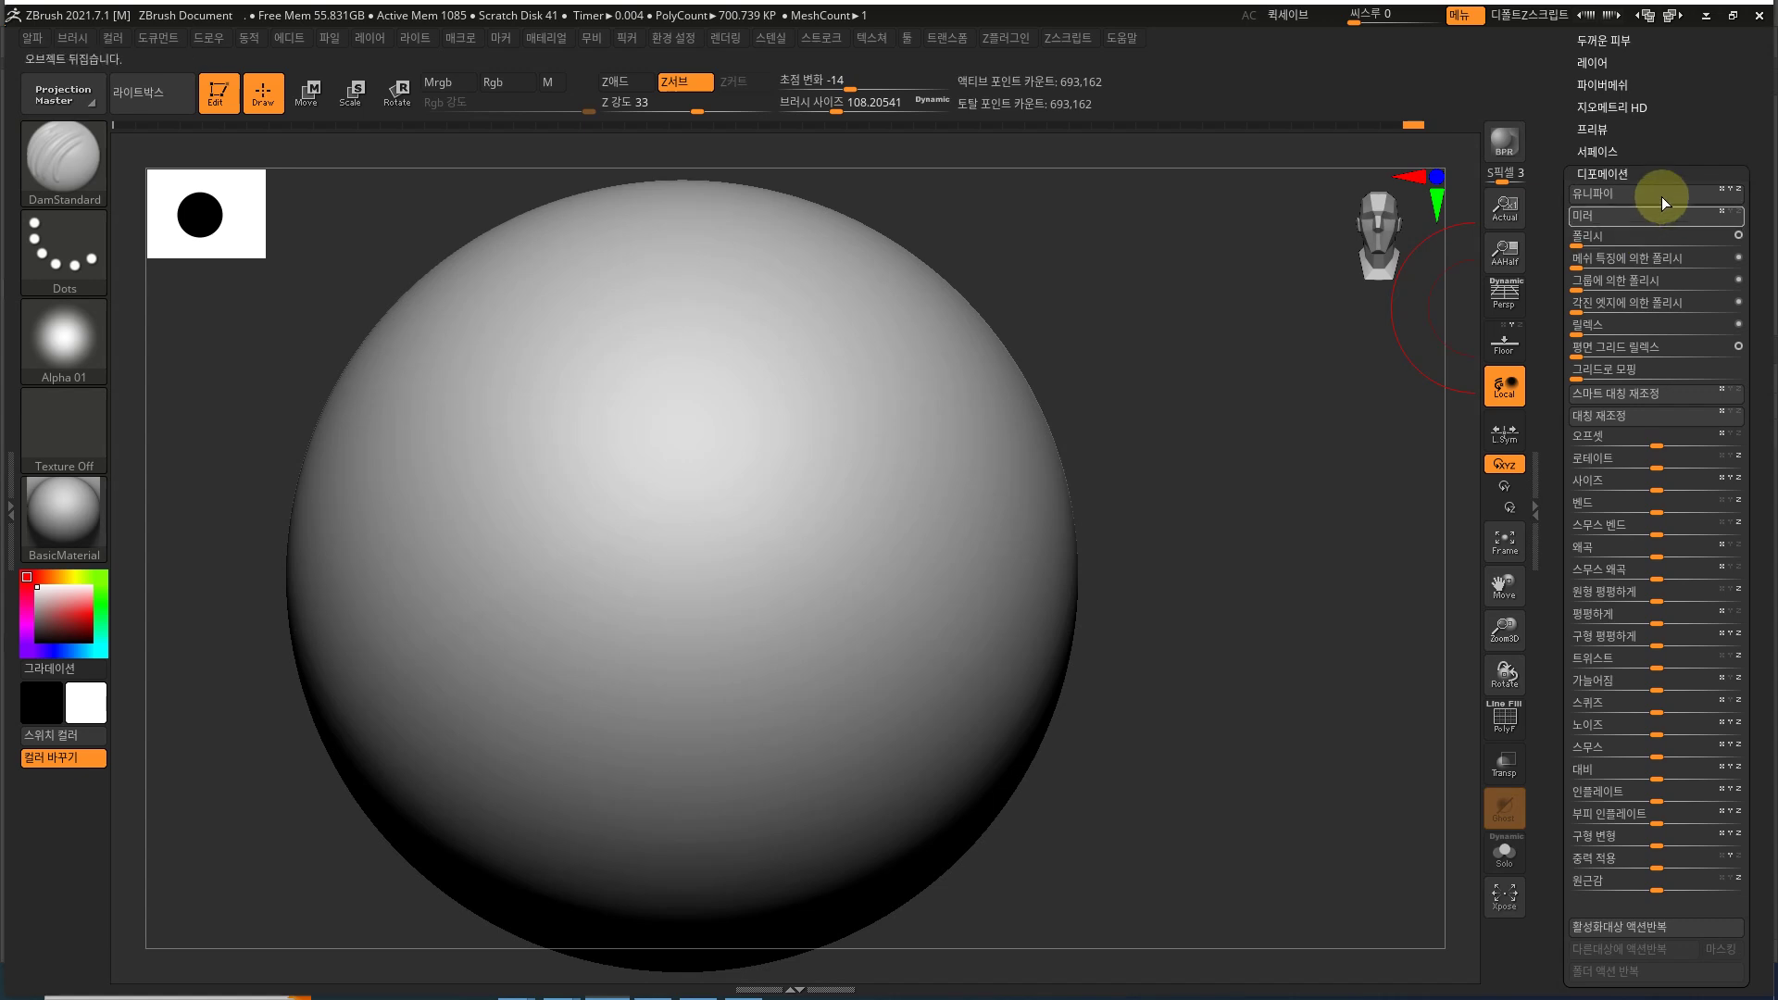
# Step: Collapse the Deformation settings and restore the undo history state where masked designs cover the whole sphere
pyautogui.click(1651, 171)
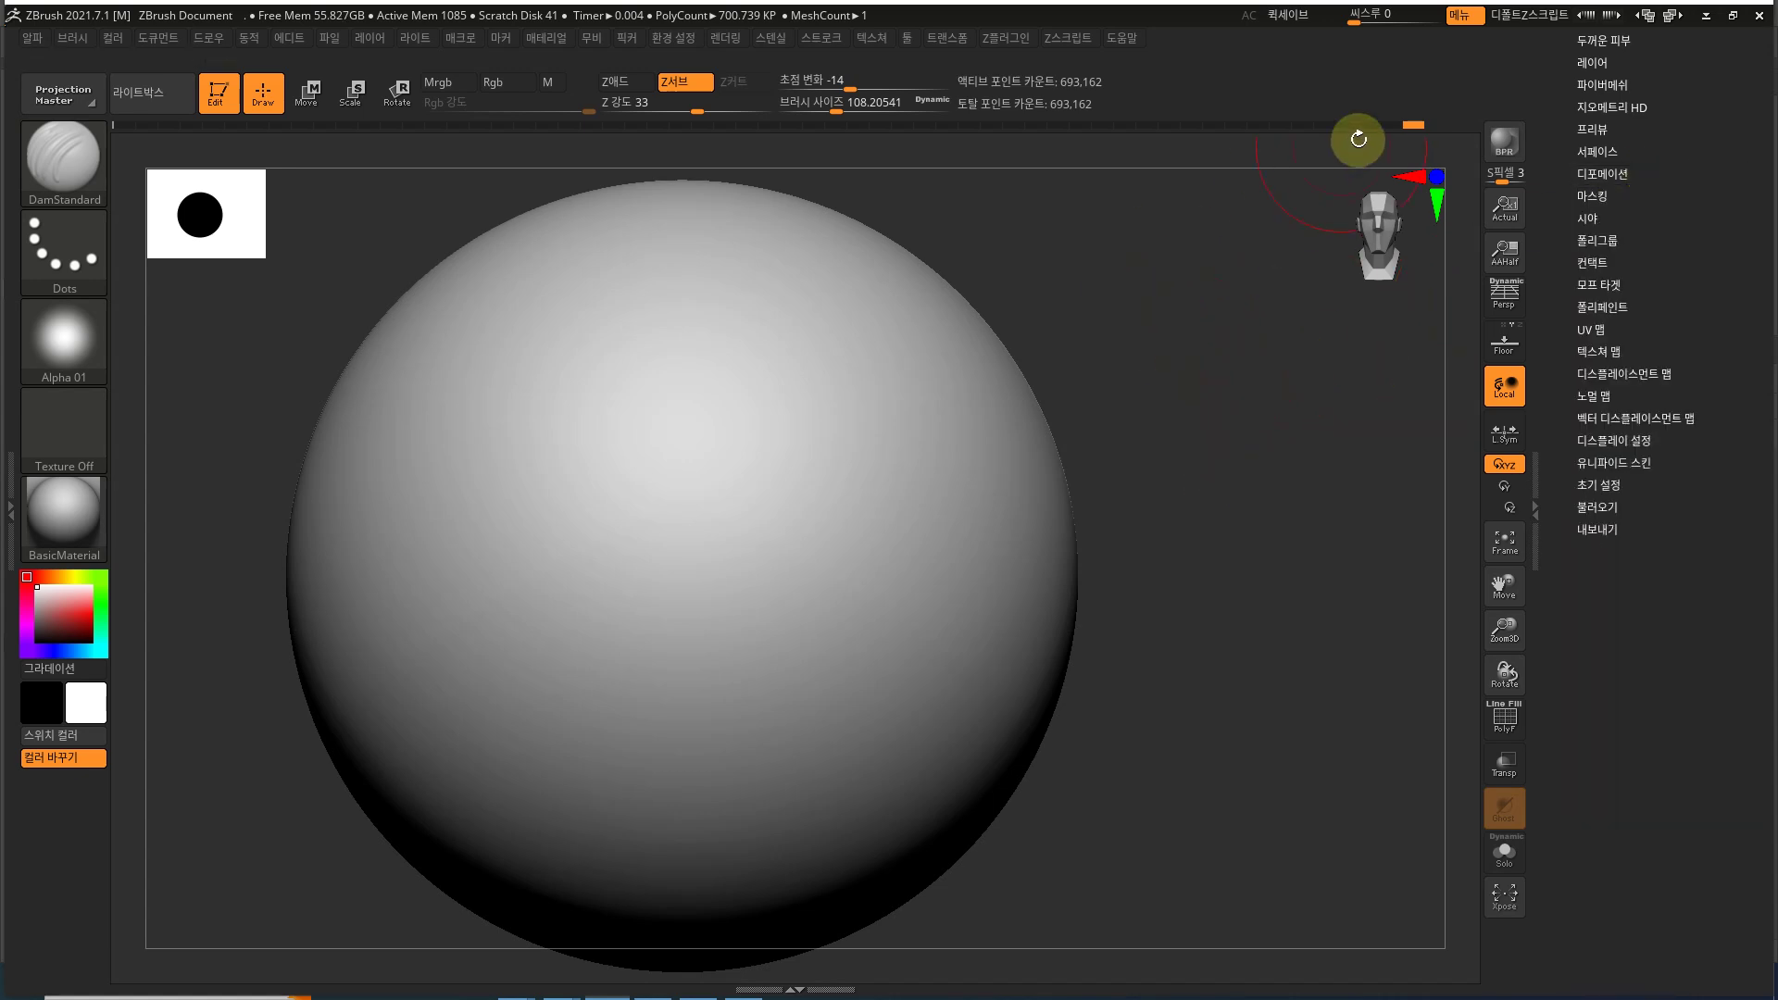
pyautogui.moveTo(1381, 131)
pyautogui.mouseDown()
pyautogui.moveTo(1248, 131)
pyautogui.moveTo(1284, 130)
pyautogui.mouseUp()
pyautogui.hotkey('ctrl', 'shift', 'z')
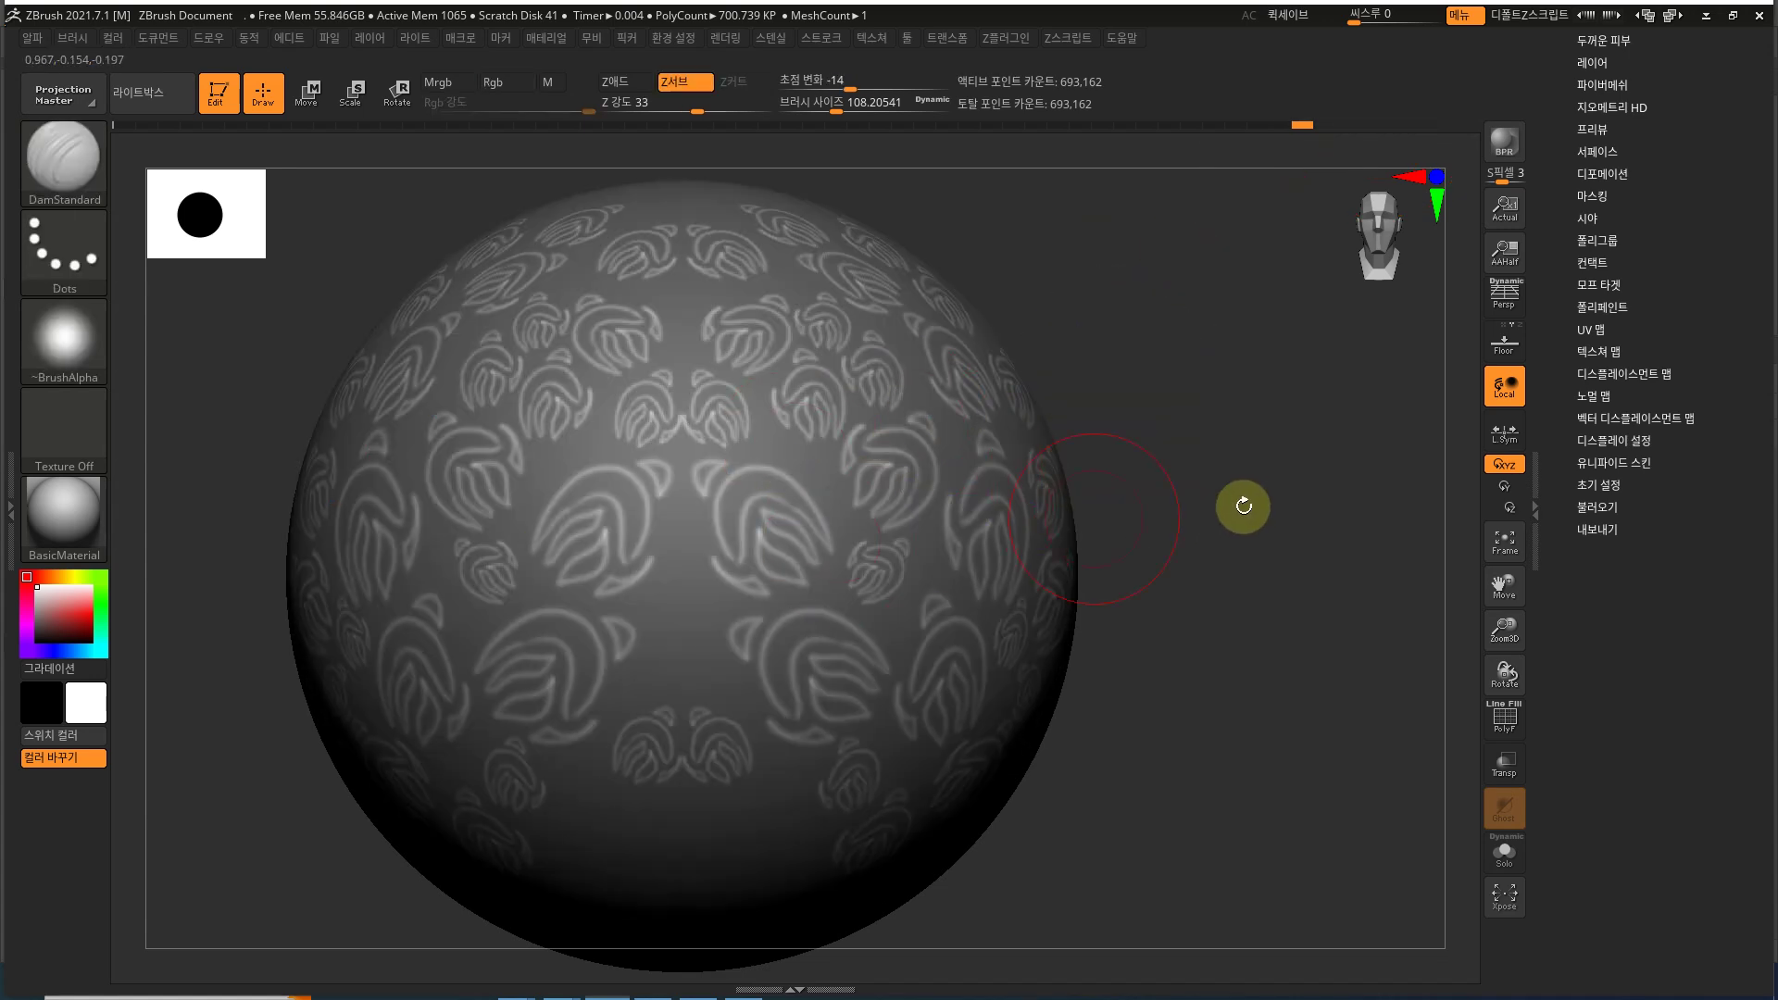
# Step: Apply a slightly negative Inflate deformation so the masked designs stand out from the sphere, and clear the mask
pyautogui.scroll(5, 1560, 340)
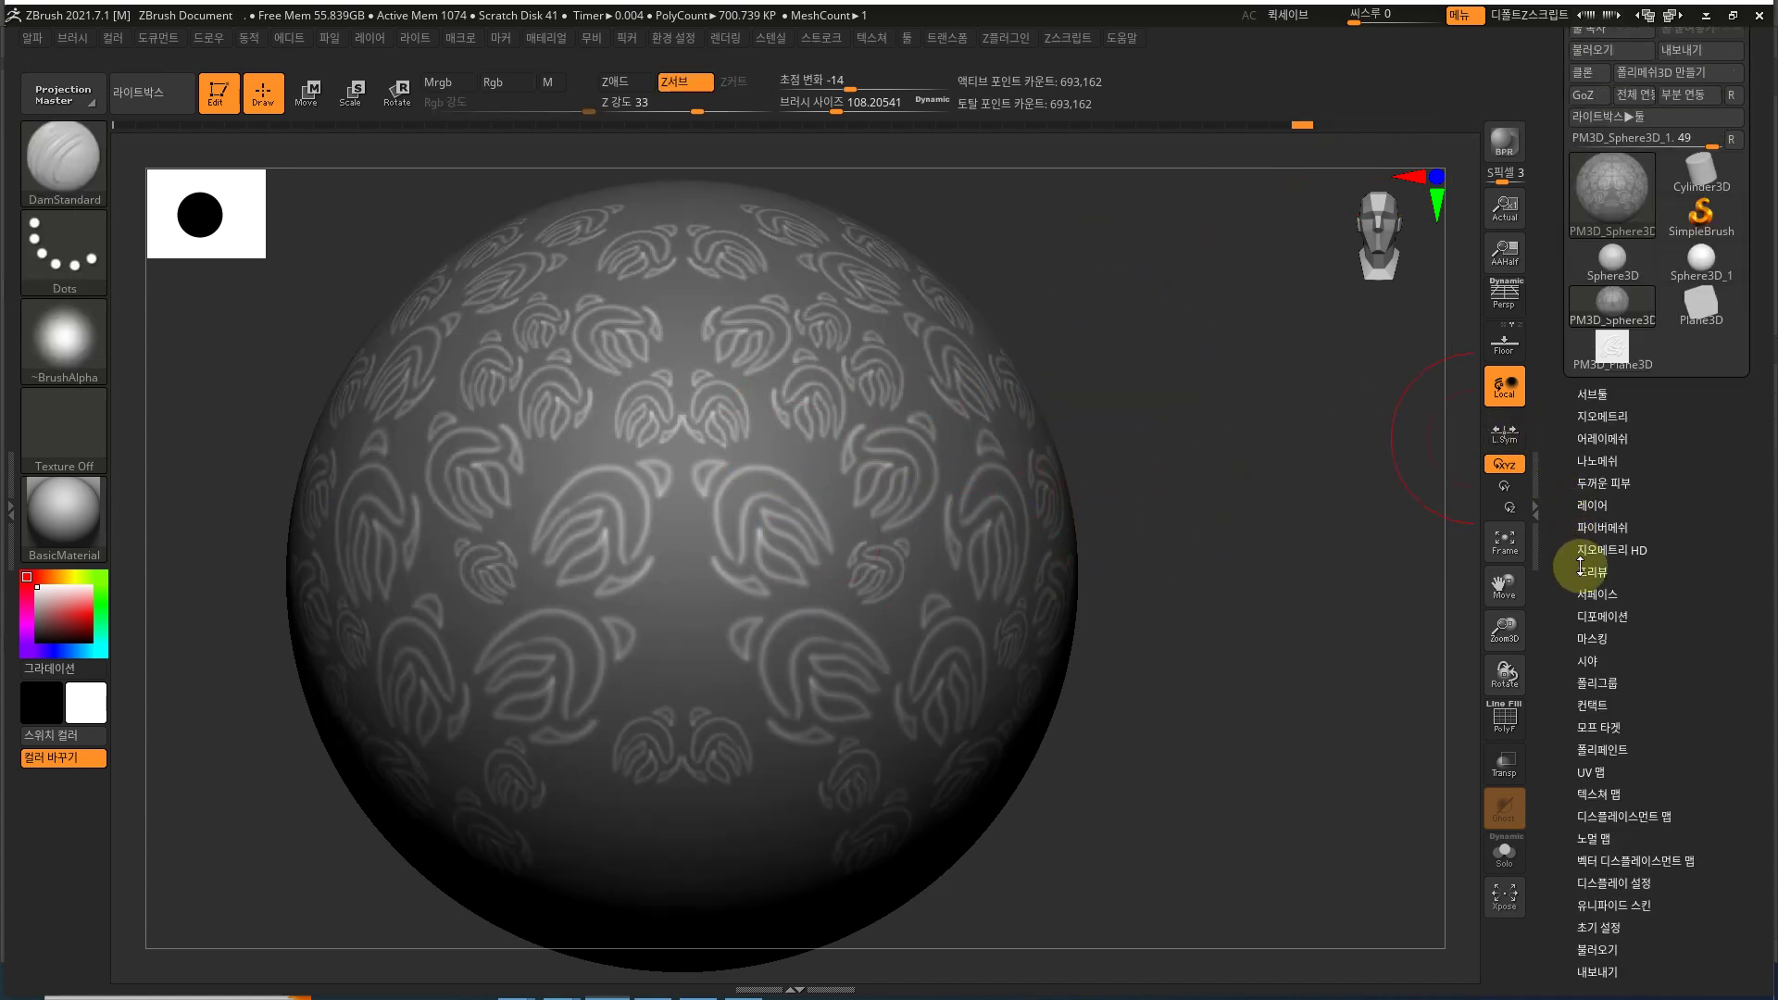
pyautogui.click(1604, 617)
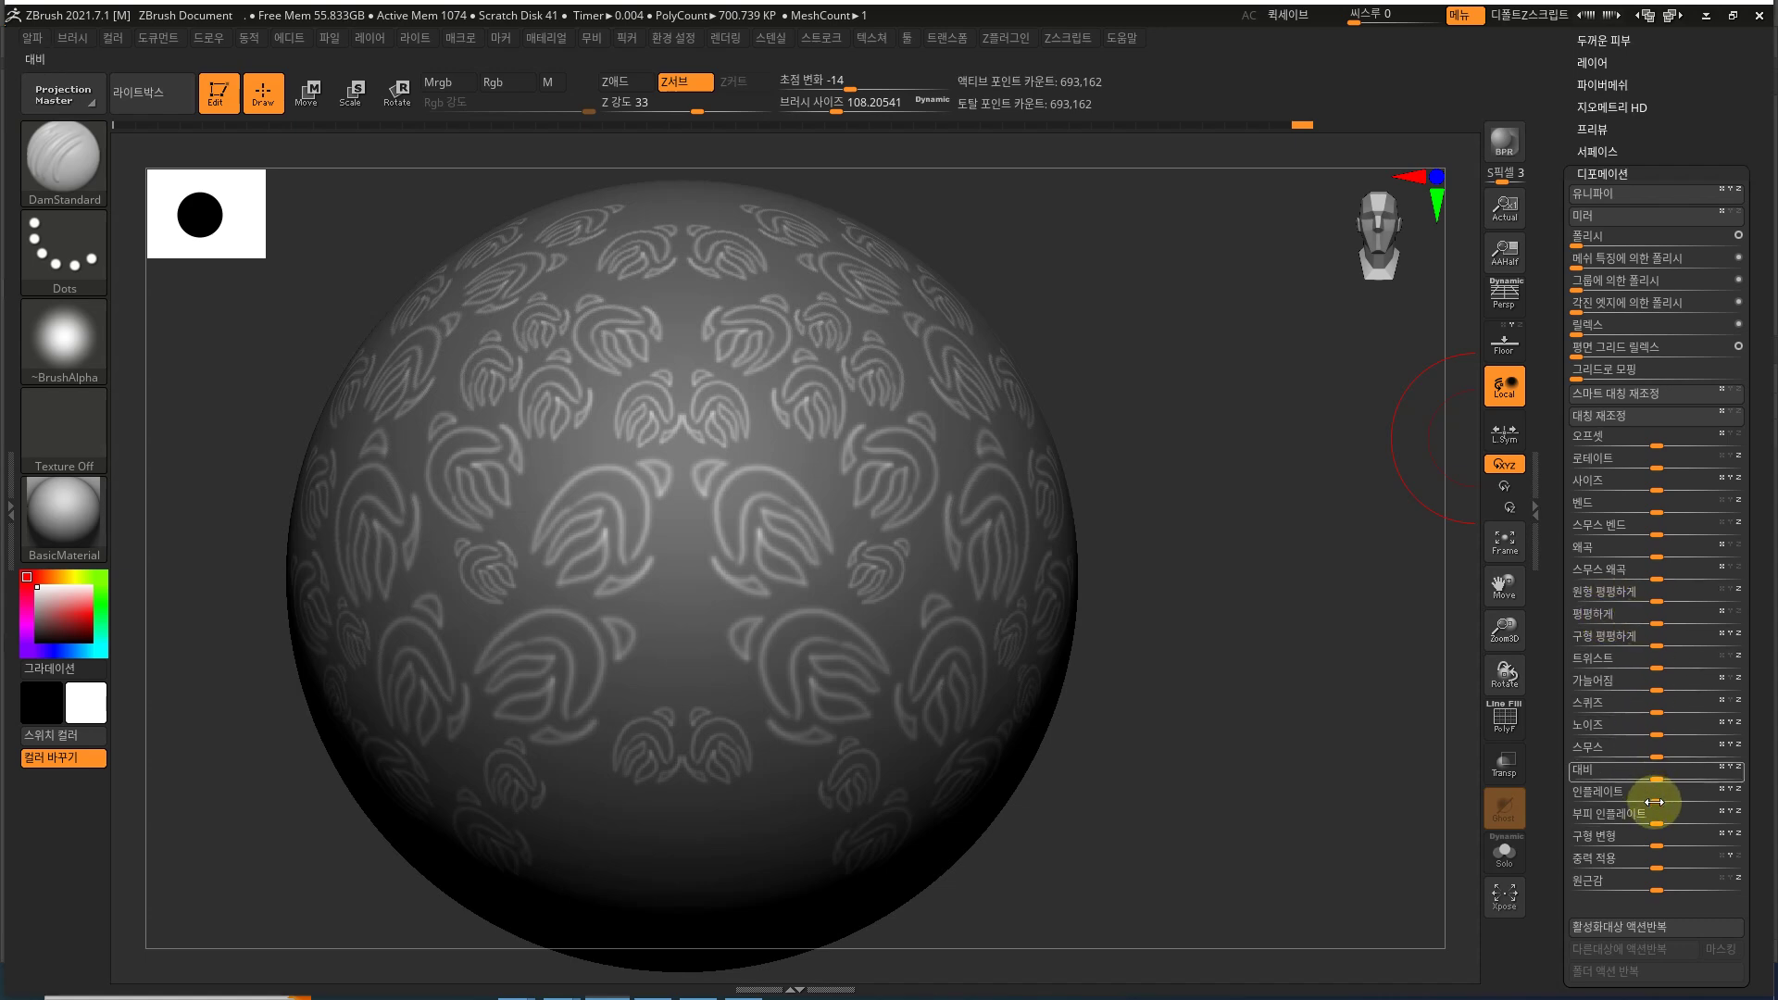
pyautogui.moveTo(1657, 801); pyautogui.dragTo(1649, 798)
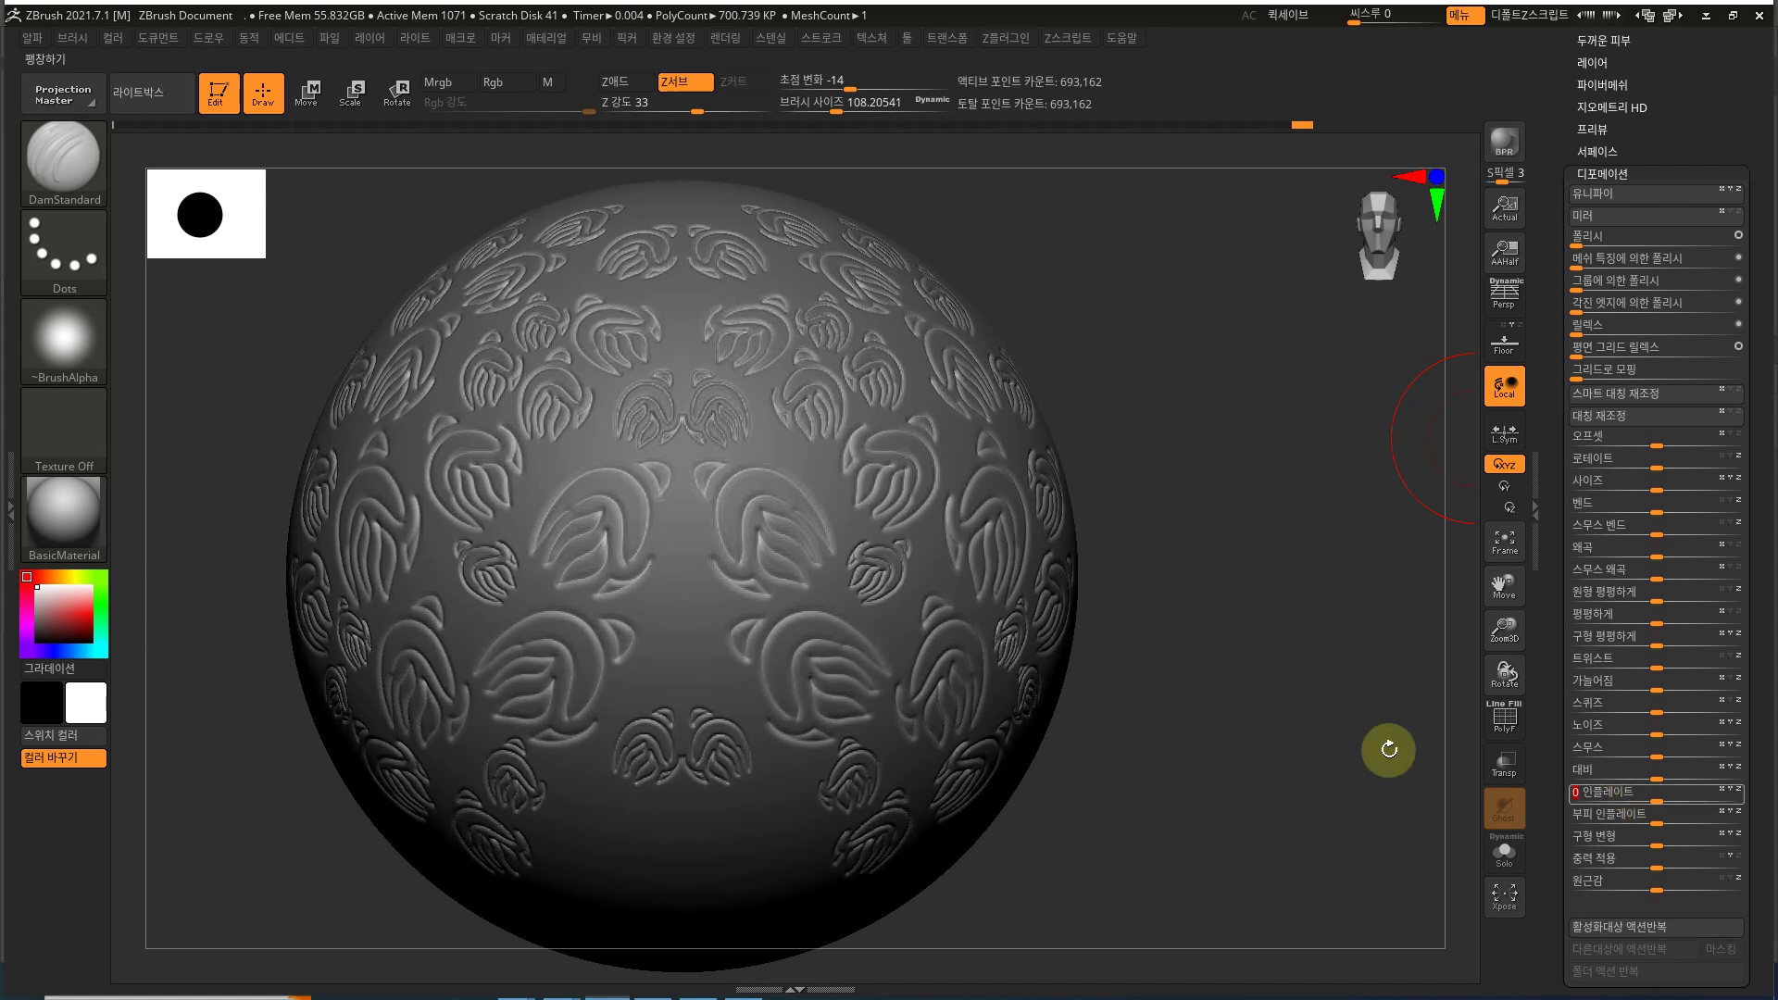
pyautogui.keyDown('ctrl'); pyautogui.moveTo(1155, 541); pyautogui.dragTo(1229, 647); pyautogui.keyUp('ctrl')
pyautogui.moveTo(1561, 390); pyautogui.dragTo(1564, 352)
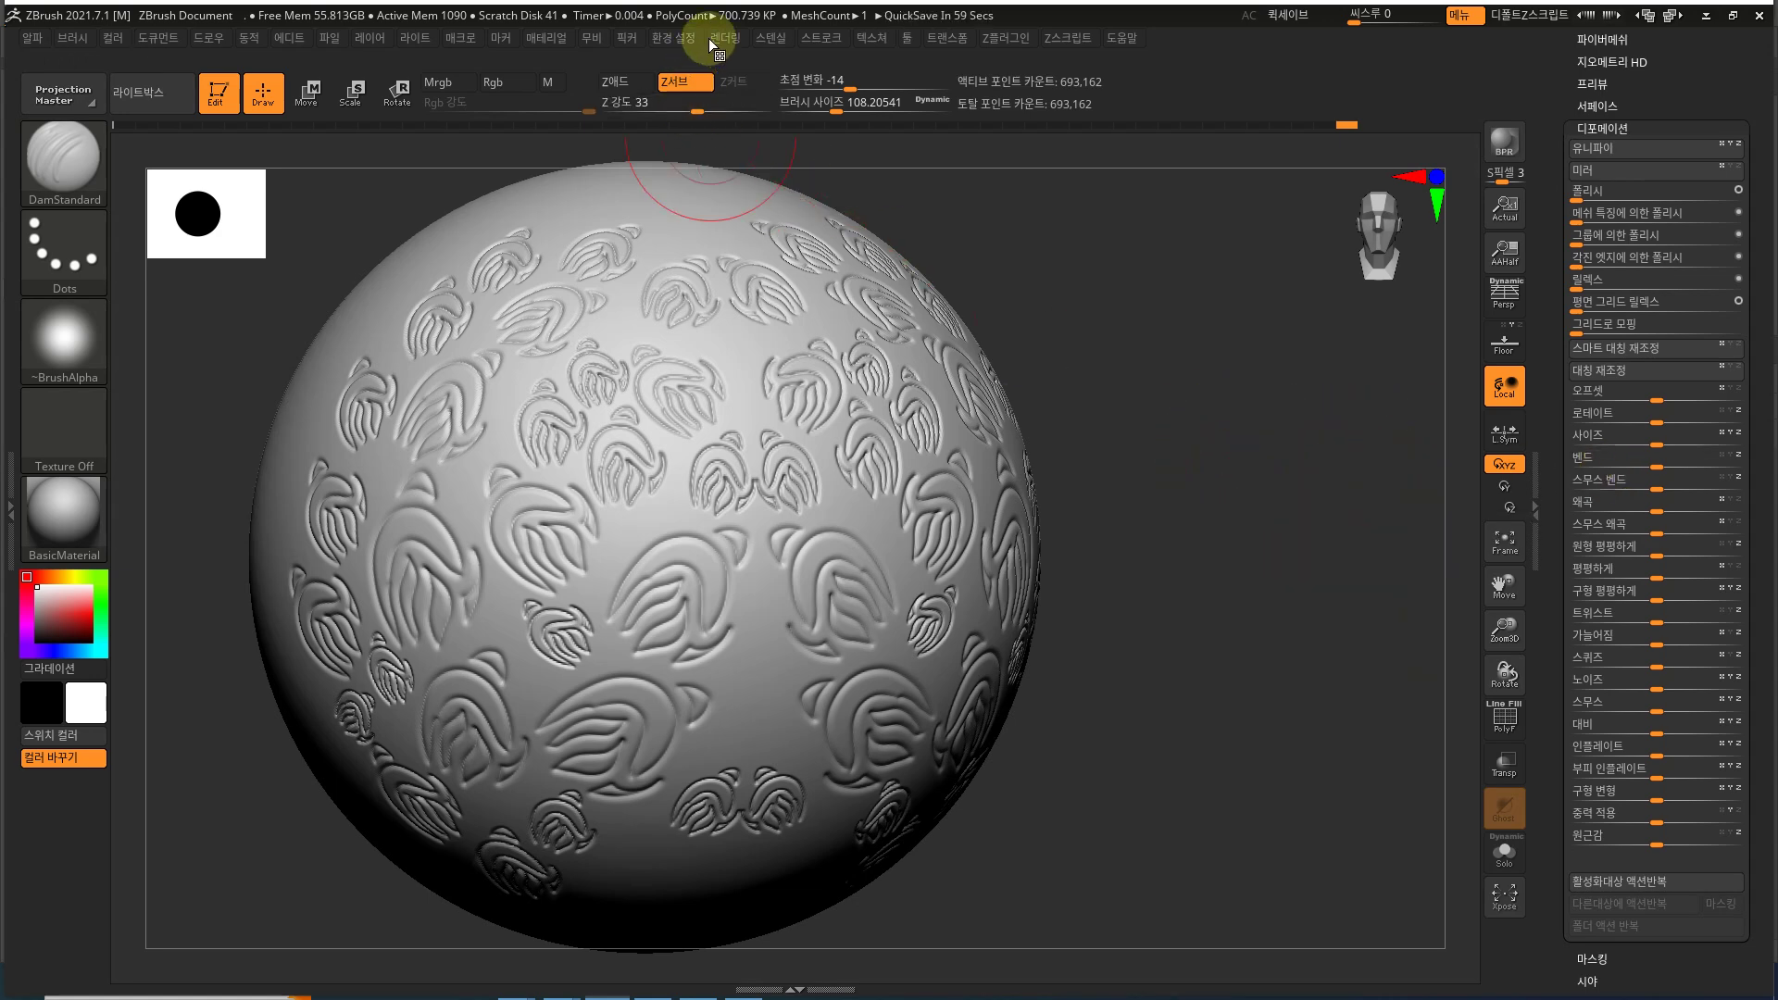
pyautogui.moveTo(1172, 508)
pyautogui.mouseDown()
pyautogui.moveTo(1178, 492)
pyautogui.moveTo(1161, 505)
pyautogui.mouseUp()
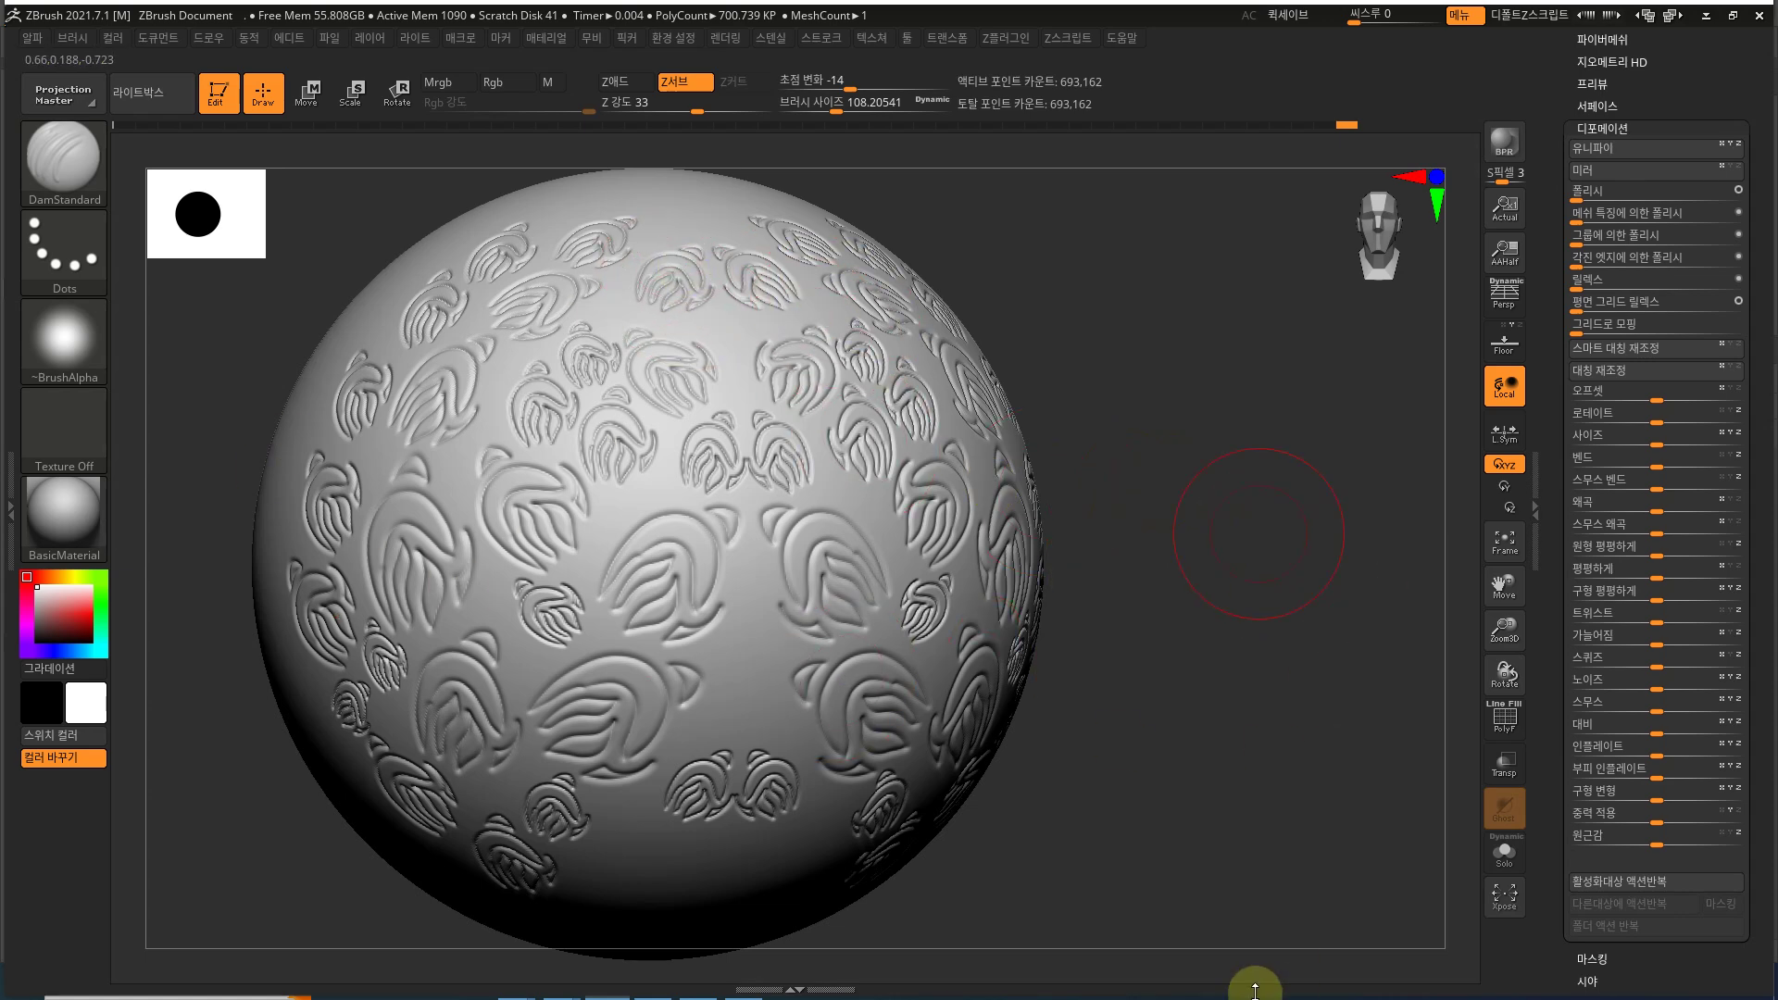
# Step: Switch the interface language from Korean to English in the preferences
pyautogui.click(685, 36)
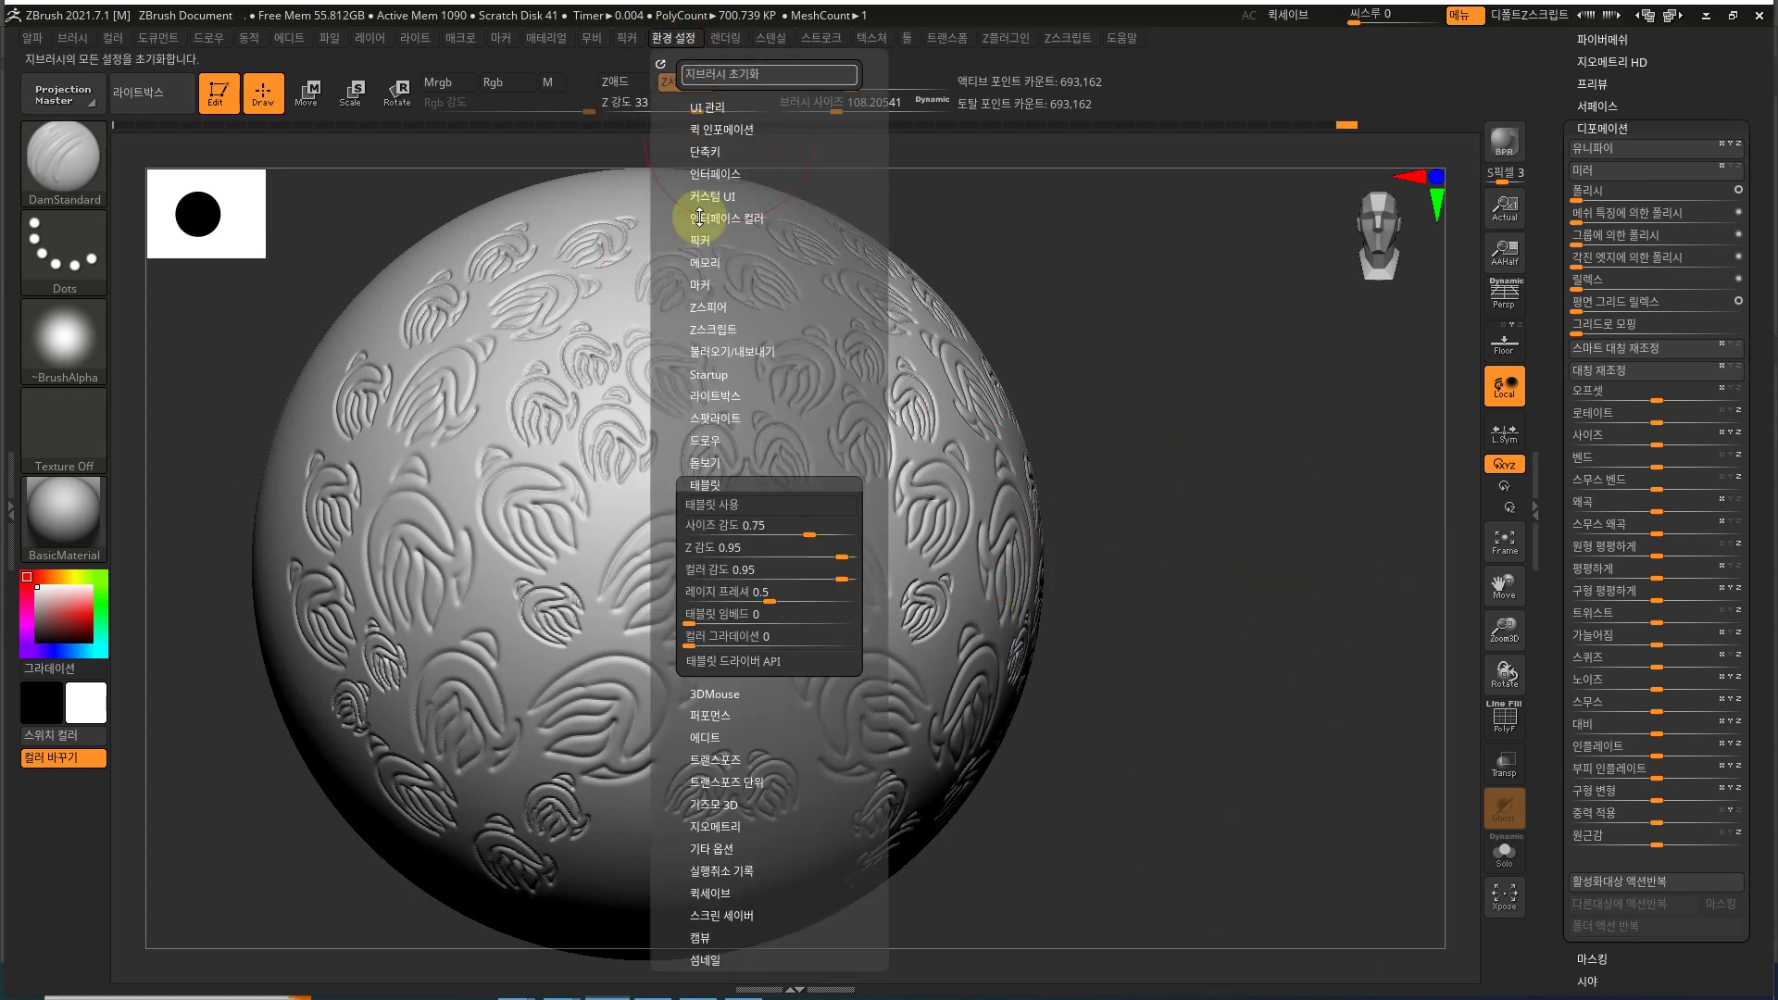
pyautogui.click(743, 483)
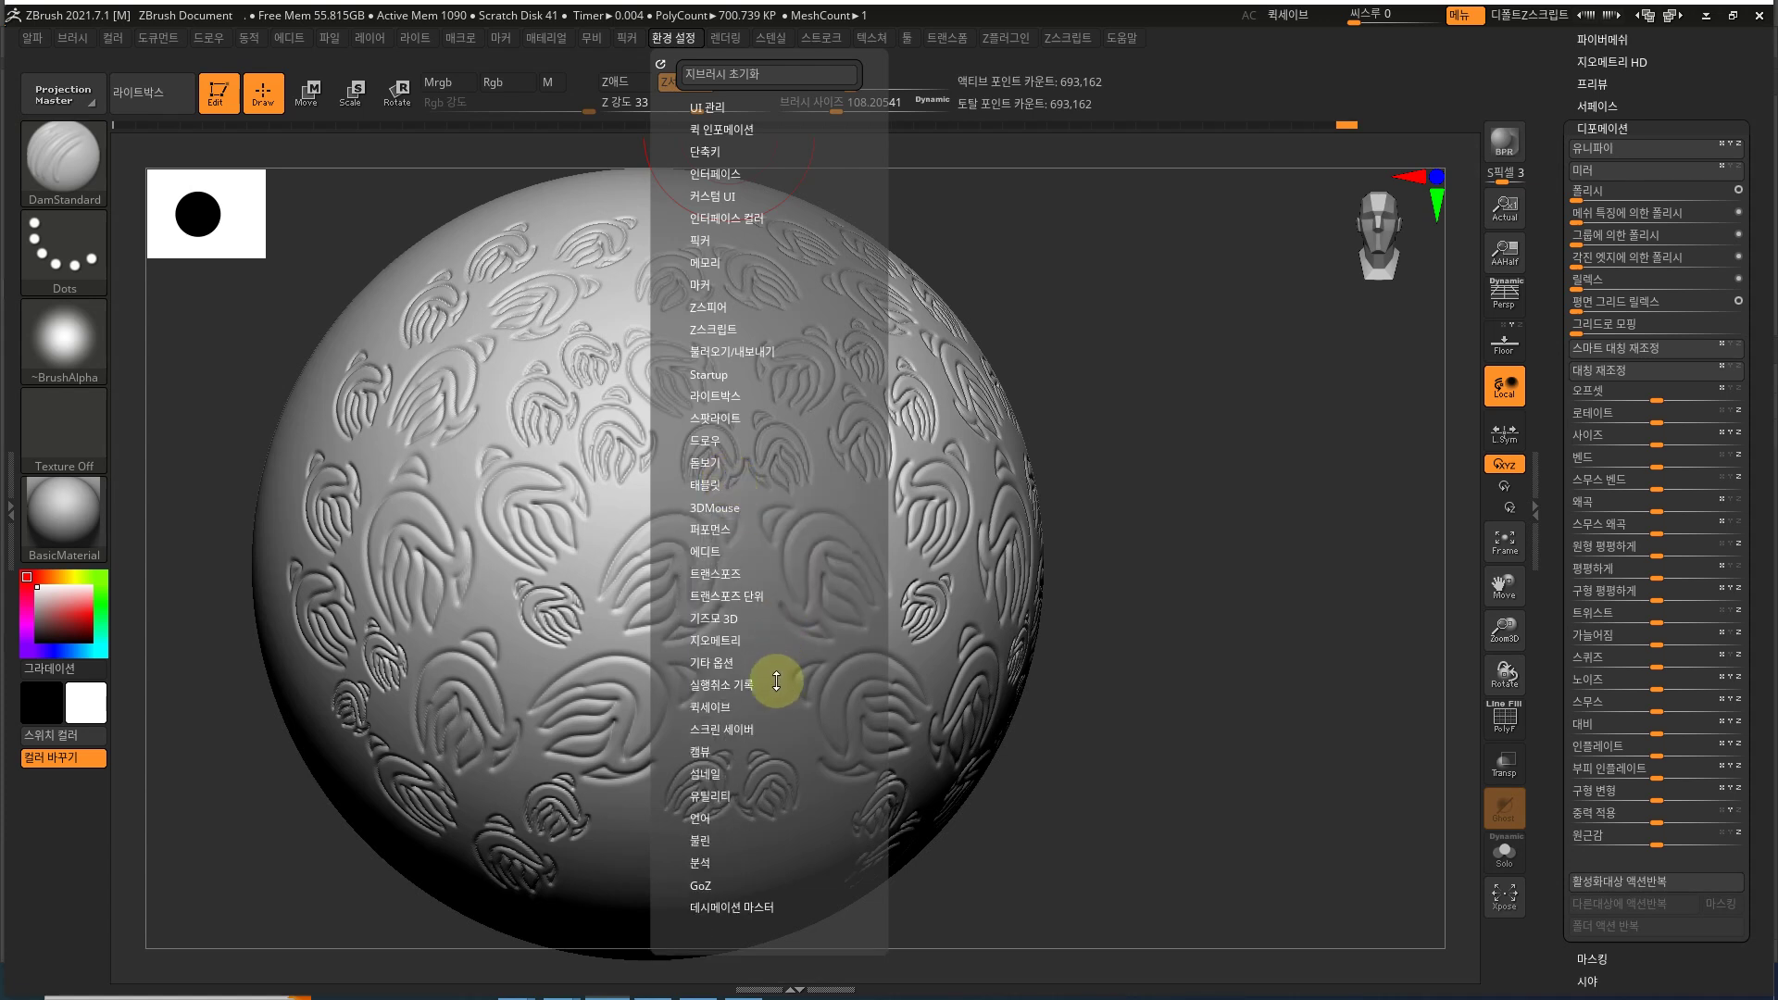
pyautogui.click(706, 817)
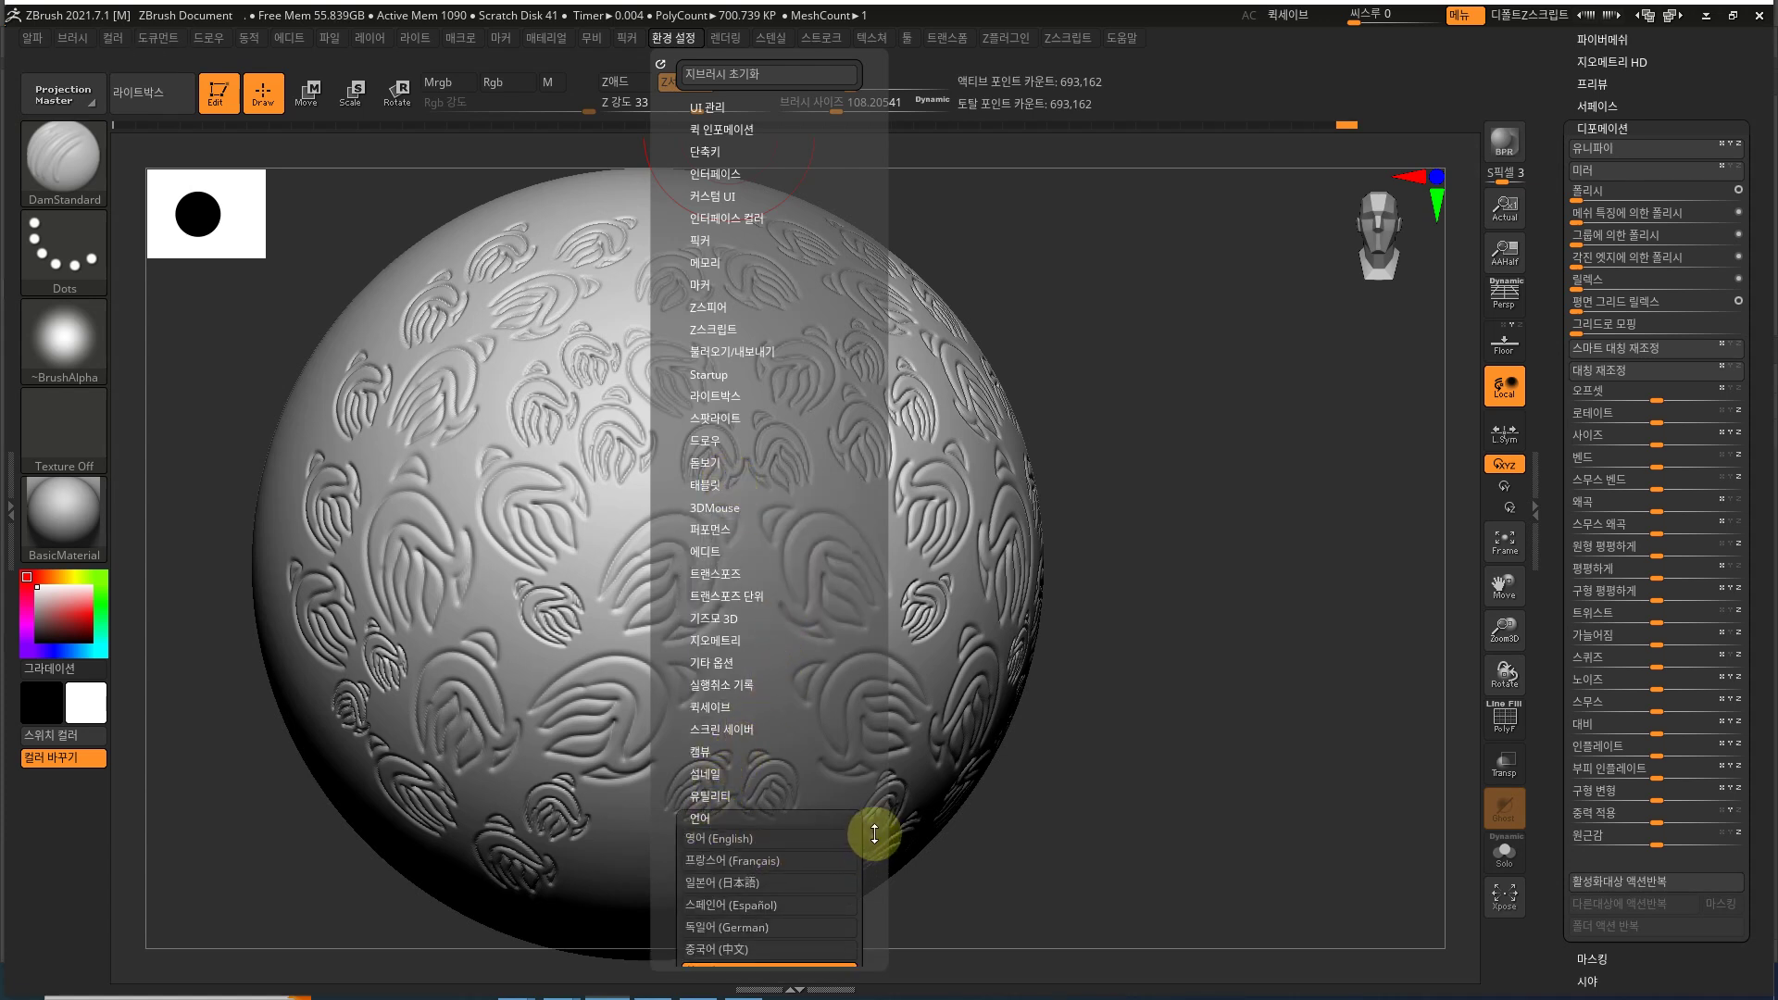
pyautogui.click(755, 836)
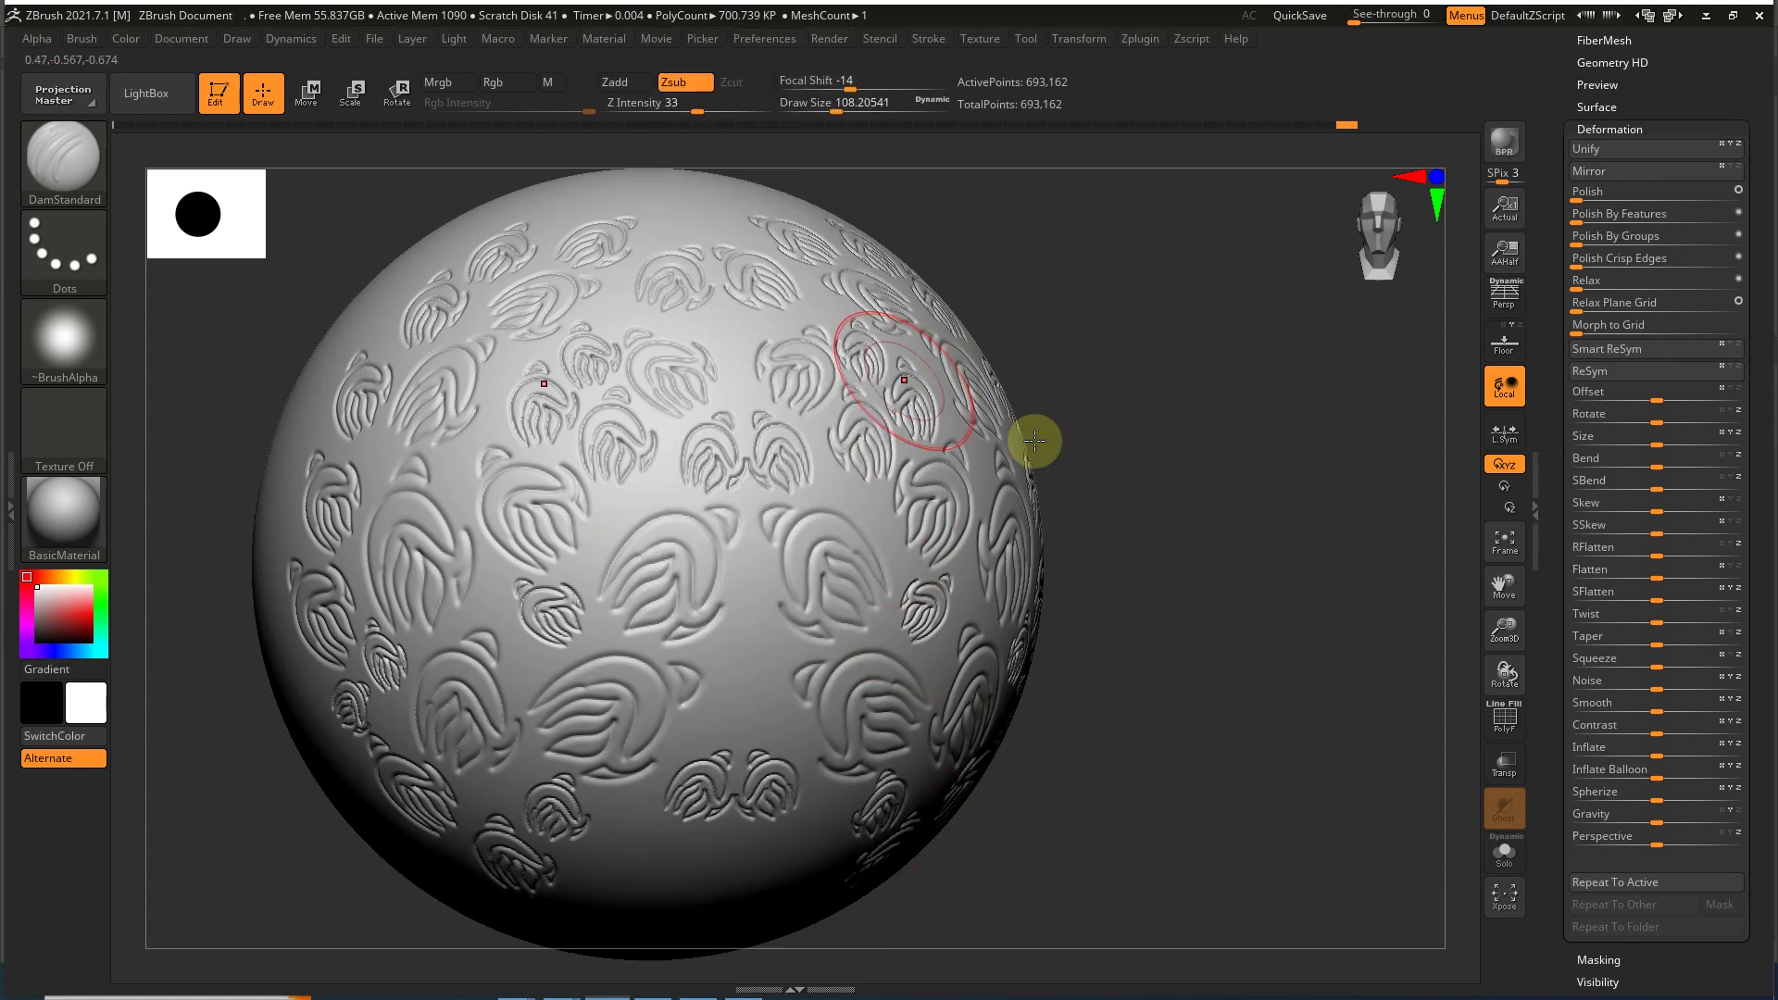